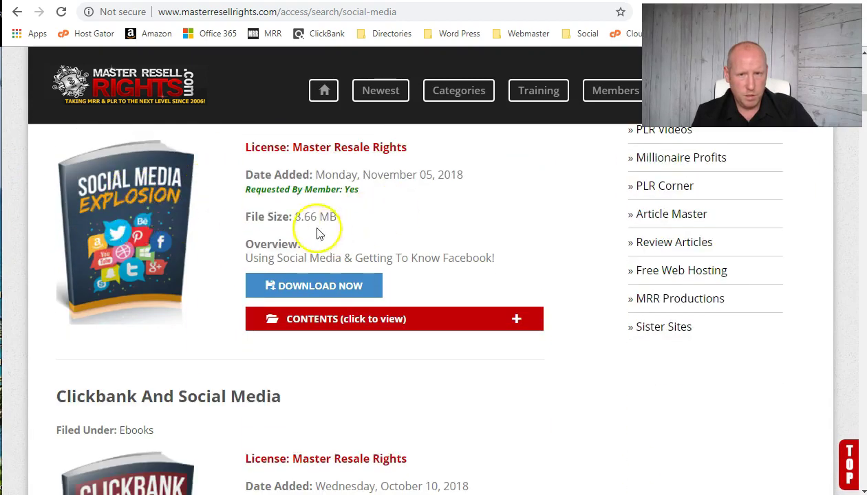
Examine the social media search results in the Master Resell Rights product catalog, including each product's license type and overview
scroll(342, 240, "down", 4)
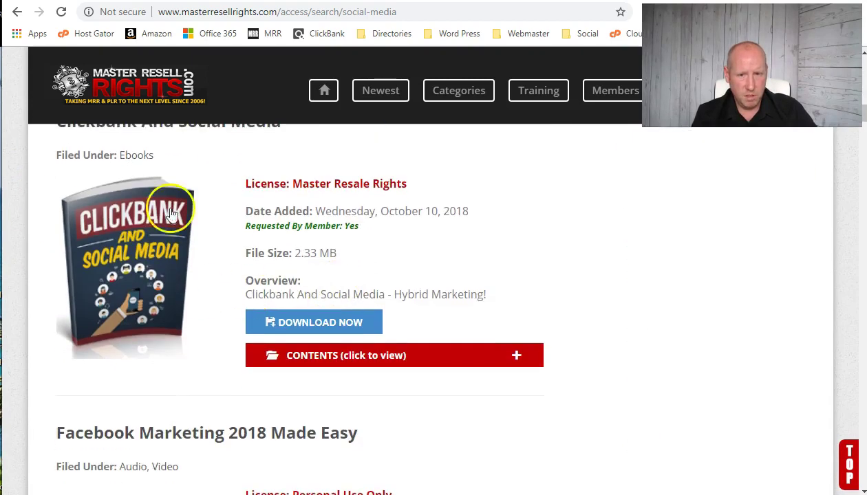
scroll(136, 292, "down", 3)
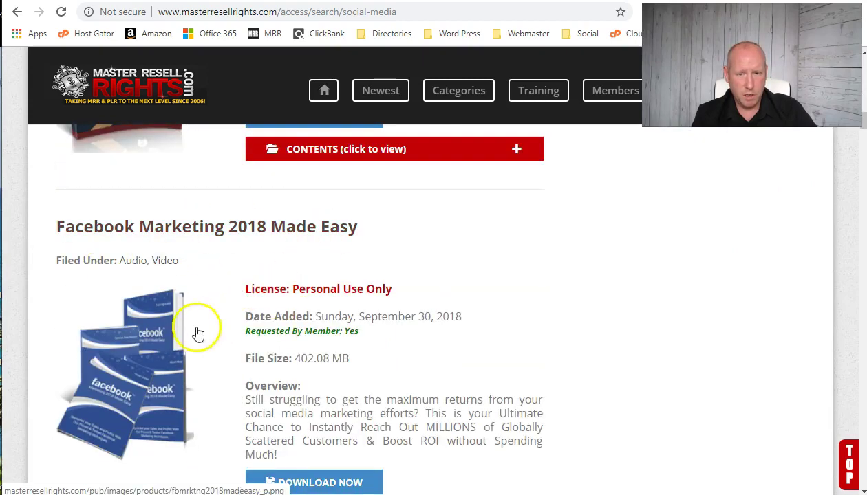
scroll(236, 280, "down", 6)
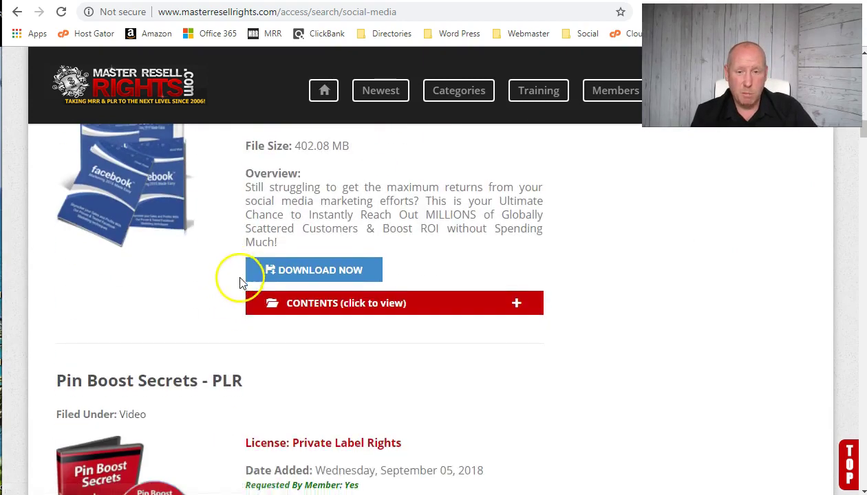
scroll(196, 316, "down", 6)
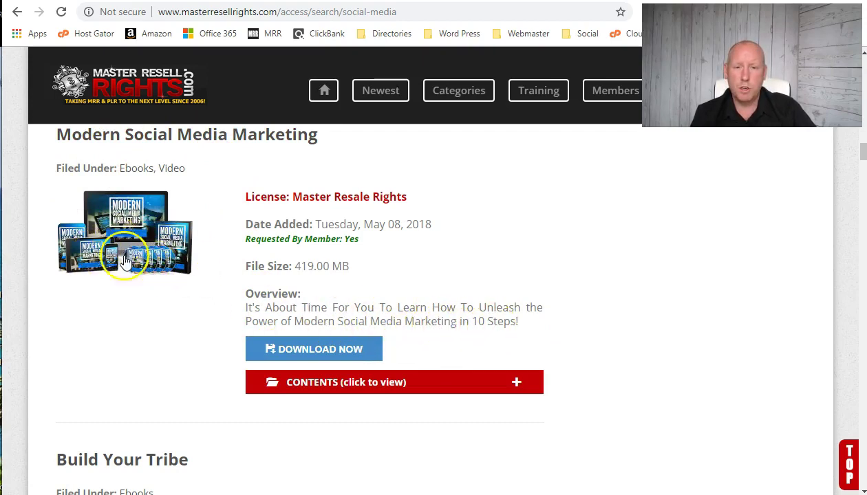
scroll(220, 268, "down", 1)
scroll(226, 271, "down", 8)
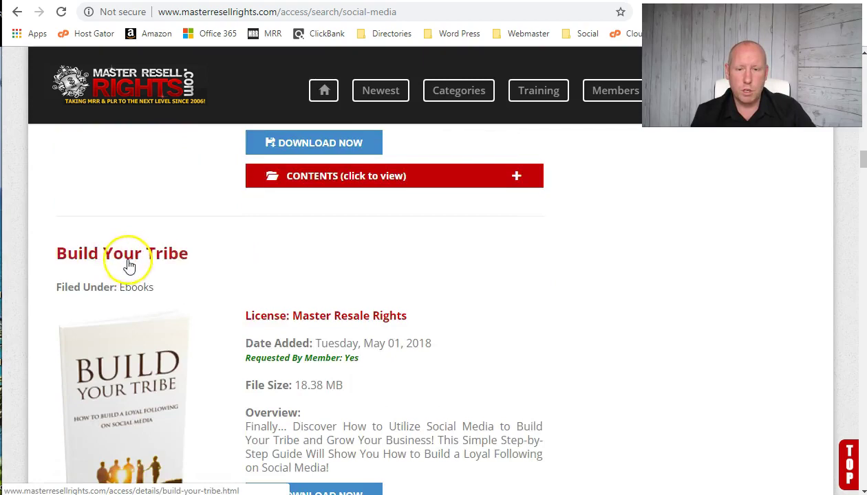
scroll(144, 201, "down", 2)
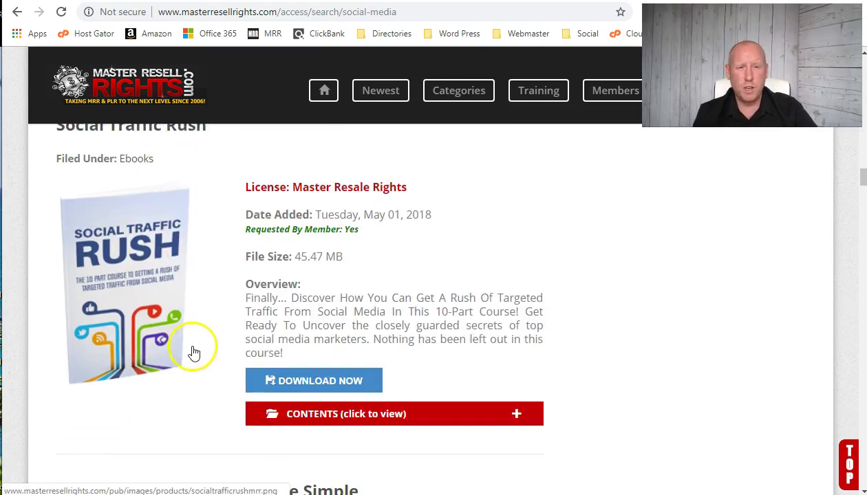
scroll(196, 352, "up", 19)
scroll(175, 344, "up", 5)
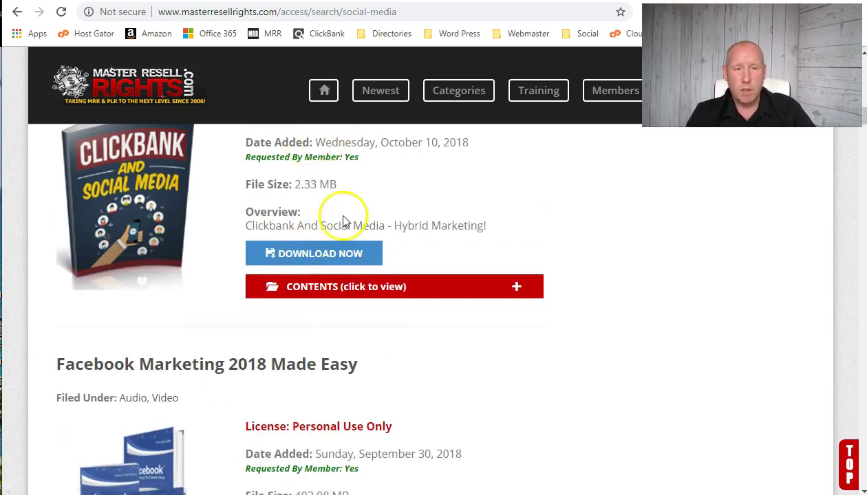
scroll(252, 175, "up", 3)
scroll(443, 288, "up", 8)
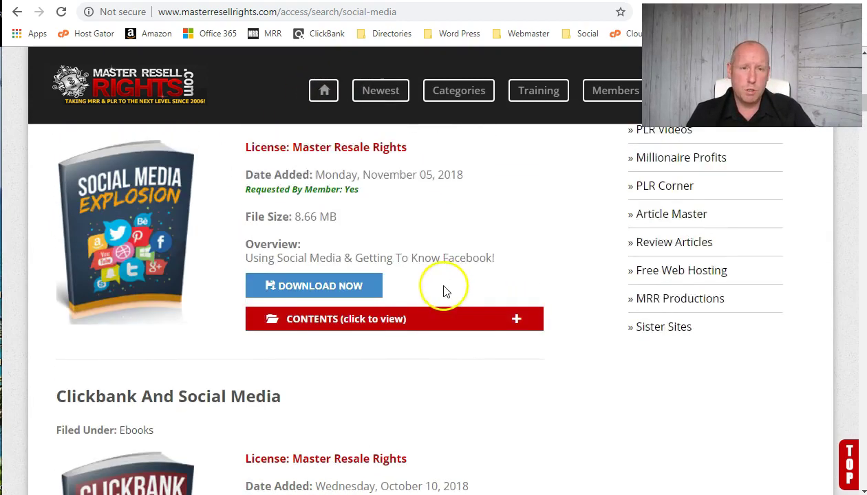
scroll(452, 278, "up", 5)
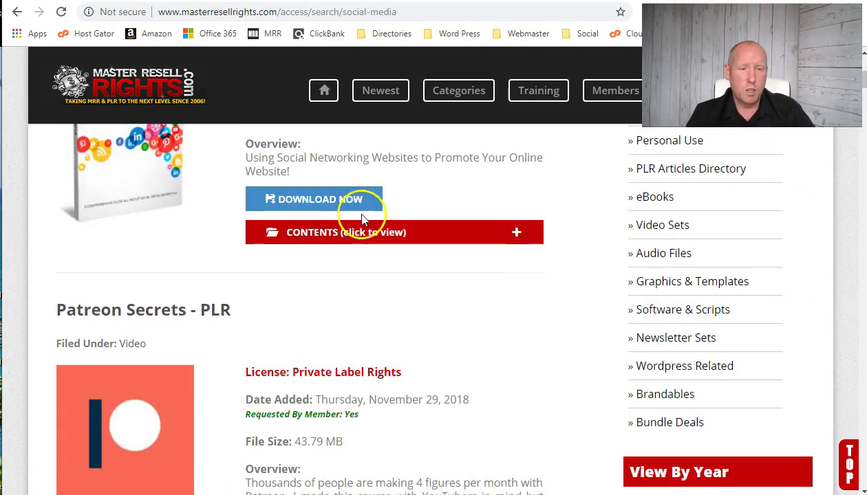
scroll(417, 203, "up", 4)
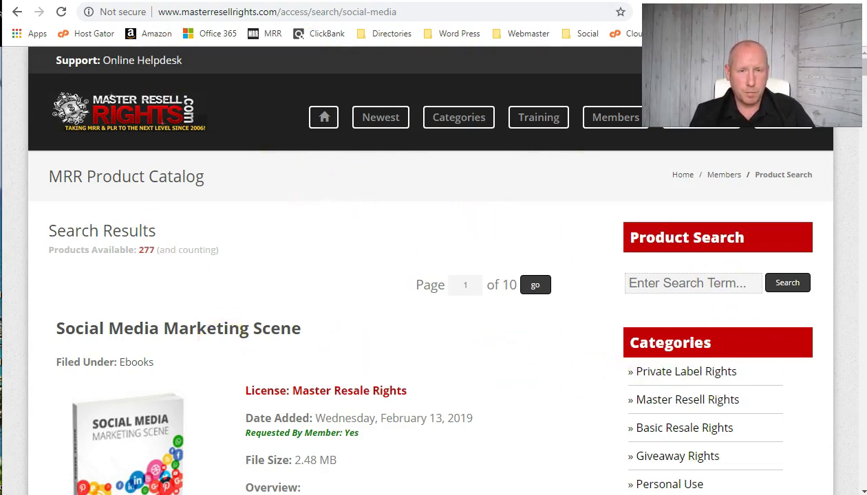
Switch to ClickFunnels by opening clickfunnels.com in a new browser tab and log in to the member account
left_click(361, 7)
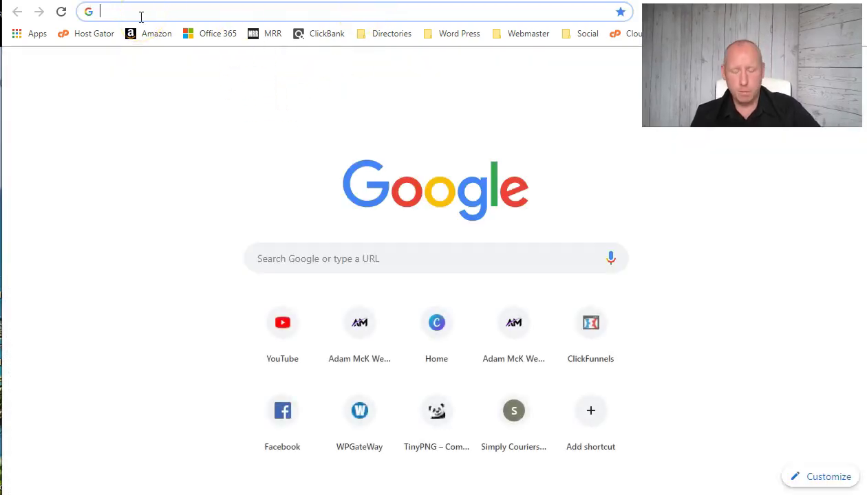
type("clic")
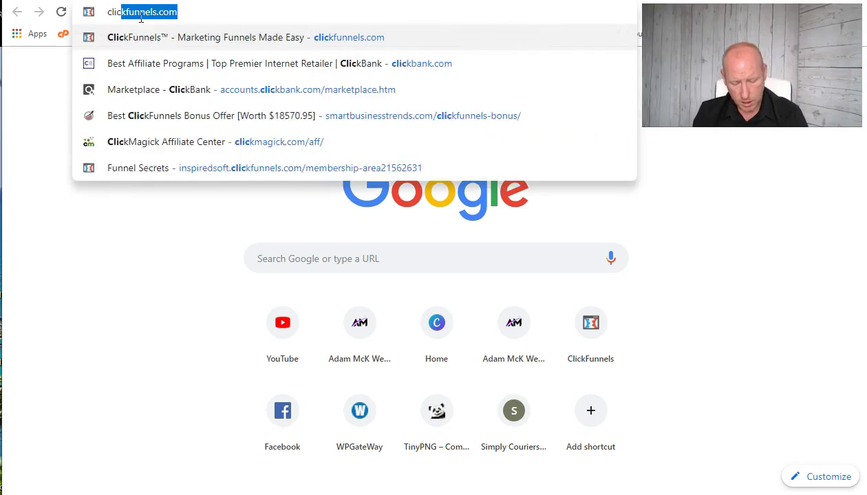
type("kfunnel")
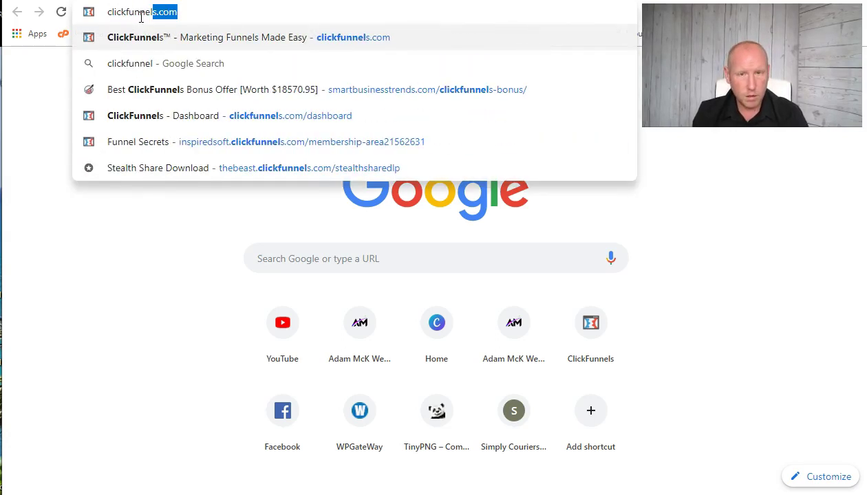
key("Return")
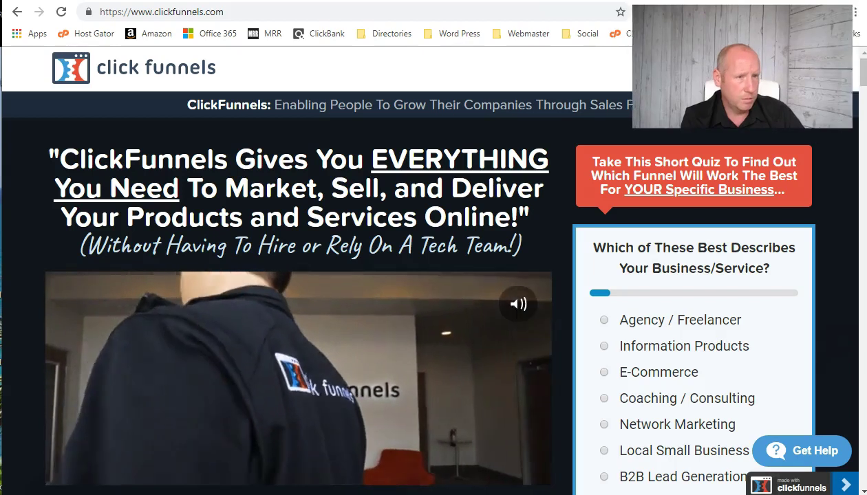
left_click(736, 76)
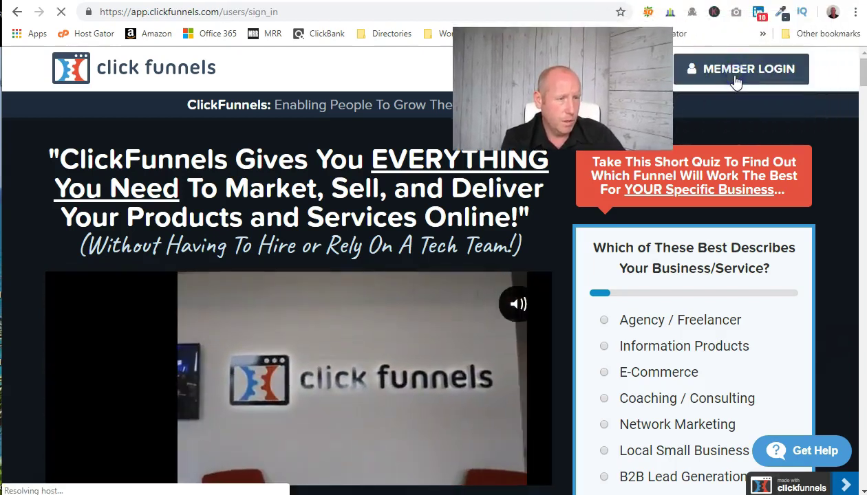
left_click(431, 422)
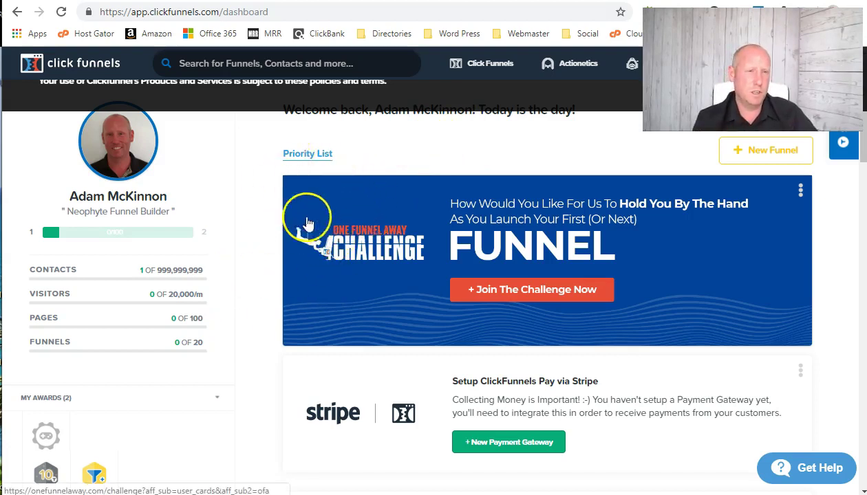
Open the account's funnels list and look through the shared funnels
mouse_move(503, 62)
left_click_drag(483, 94, 487, 102)
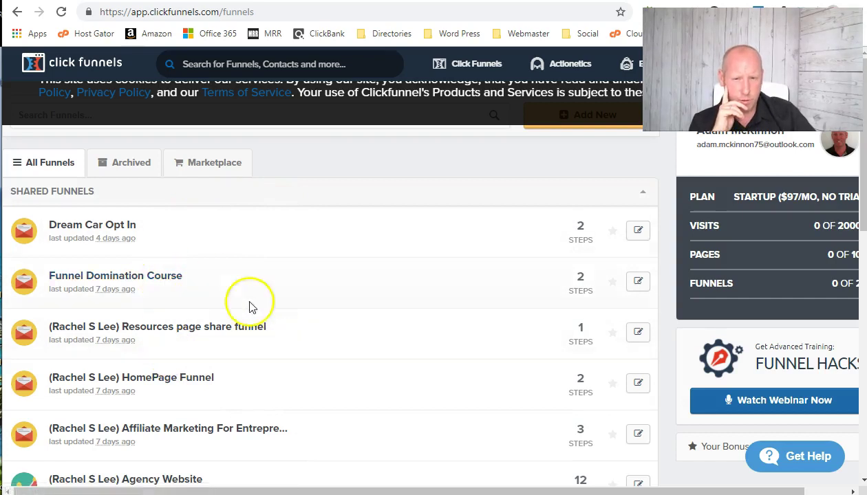
scroll(180, 272, "down", 2)
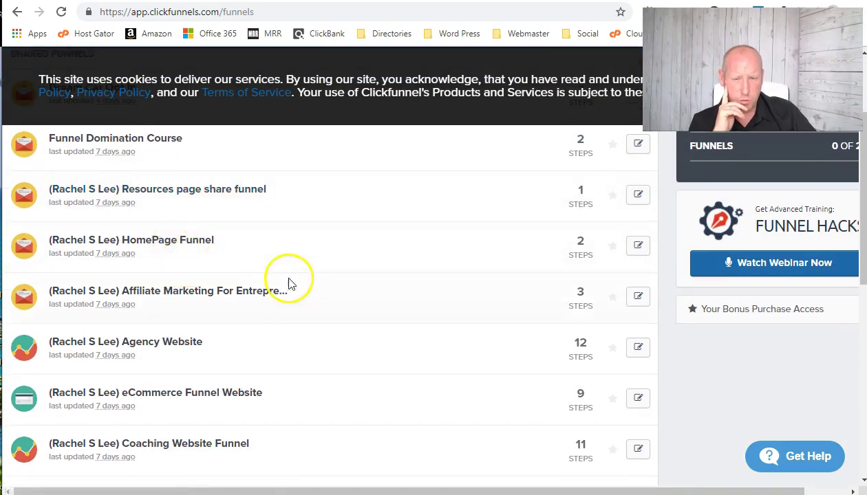
scroll(289, 283, "down", 4)
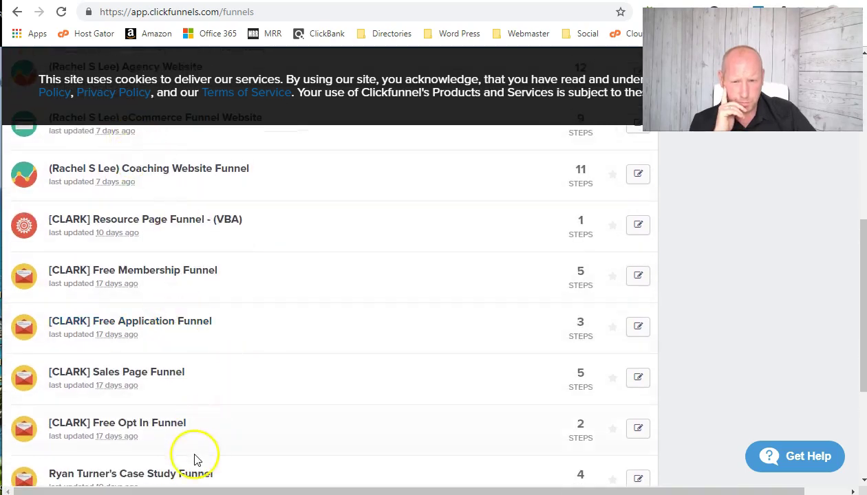
scroll(194, 459, "down", 2)
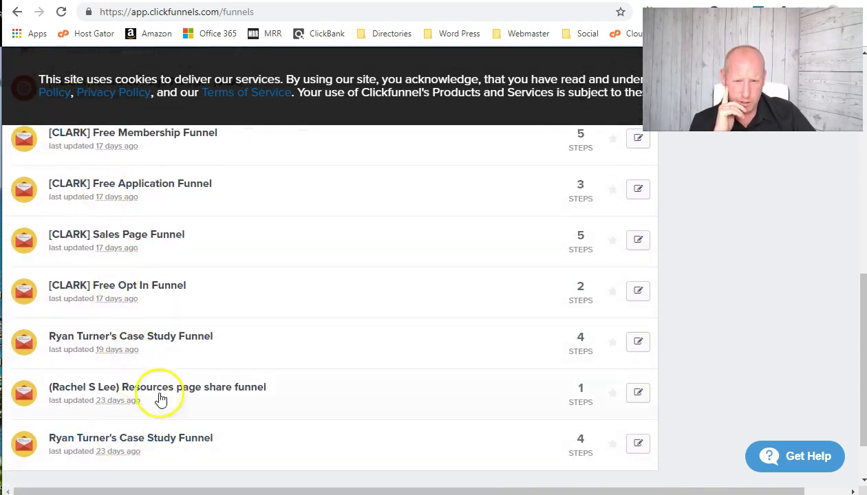
scroll(210, 372, "up", 7)
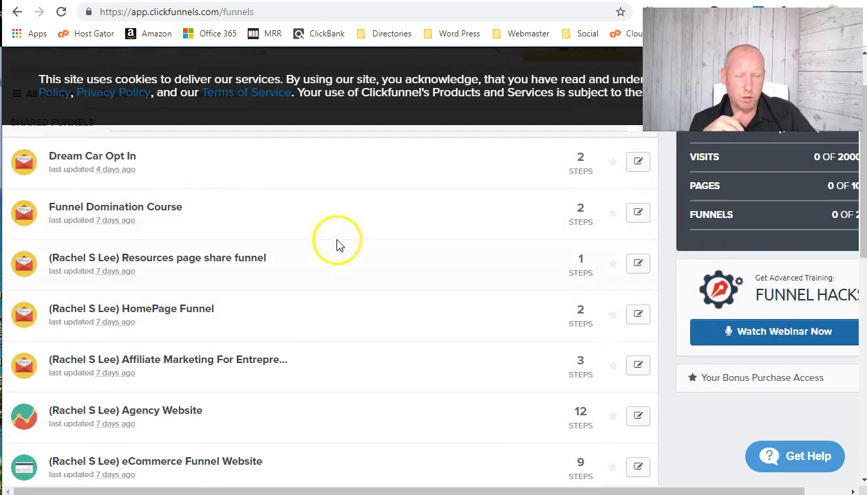
scroll(337, 251, "up", 1)
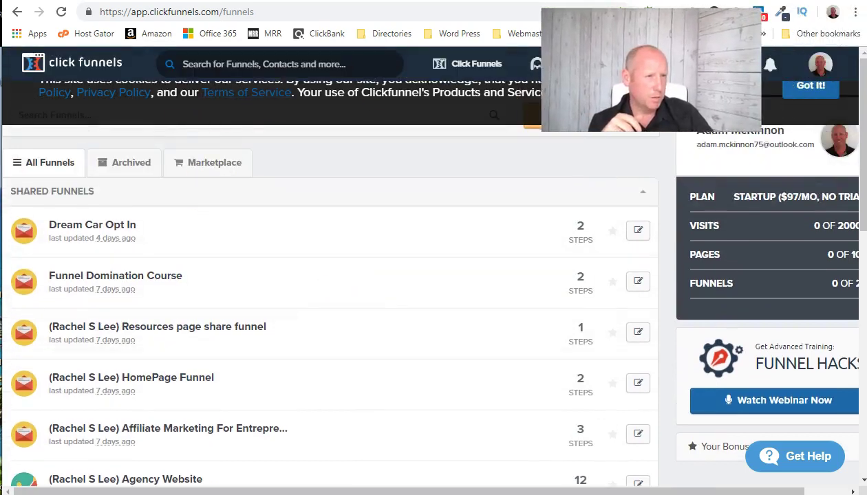
Dismiss the cookie notice and reopen the account's funnels list
left_click(811, 88)
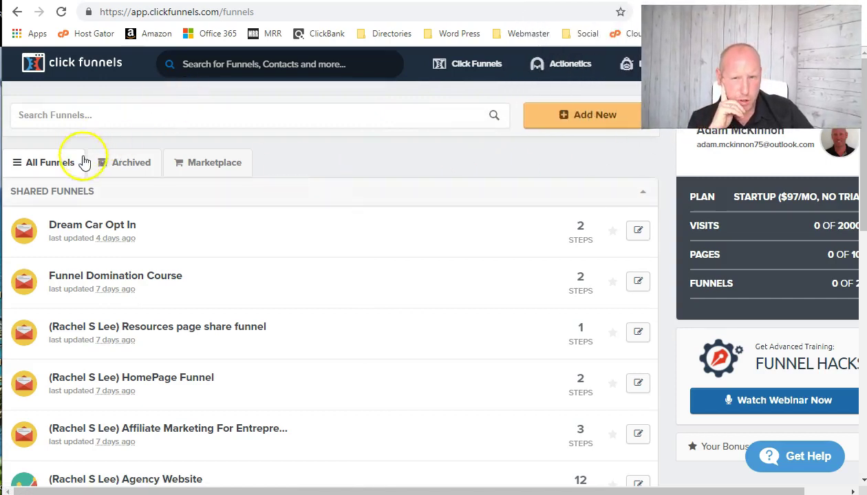
mouse_move(480, 72)
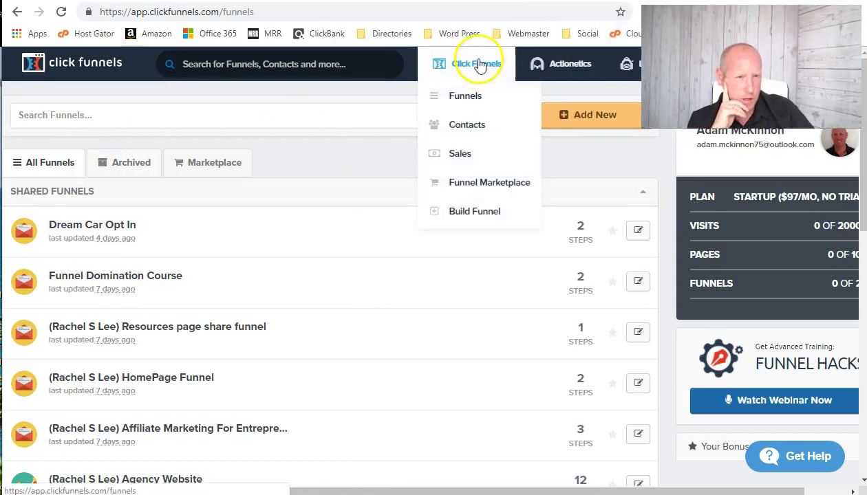
left_click(483, 100)
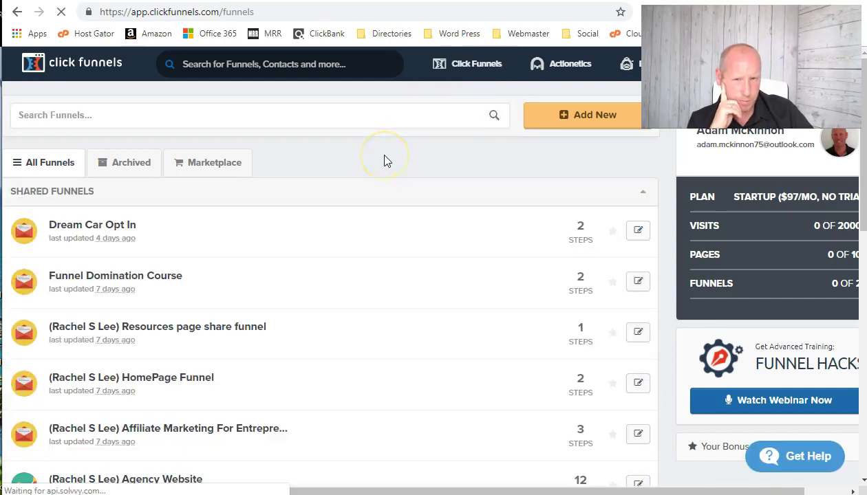
Start adding a new funnel with the Cookbook Builder Process
left_click(596, 117)
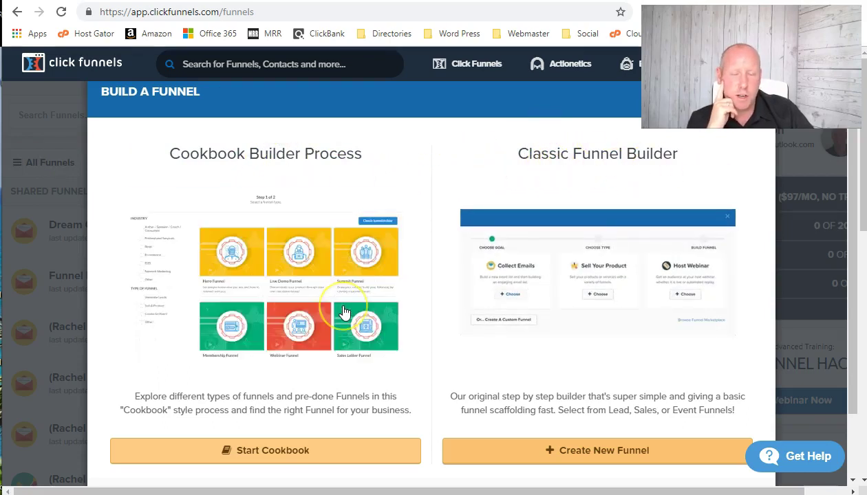
left_click(329, 293)
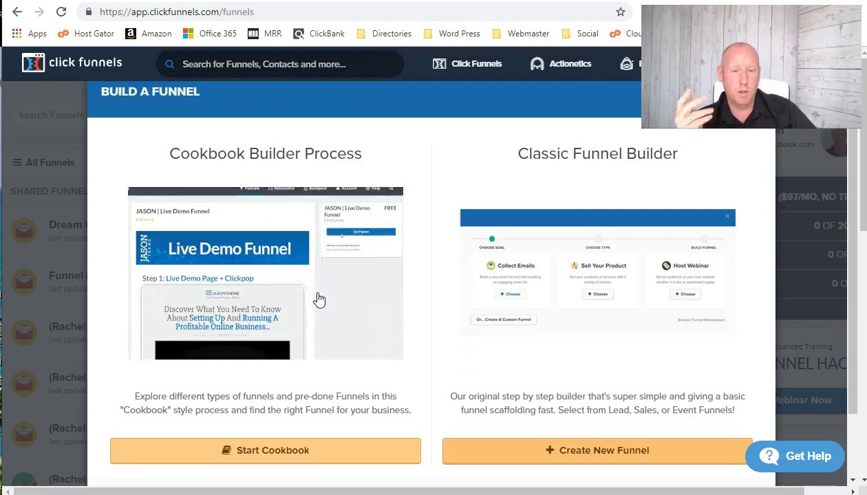
left_click(305, 432)
left_click(272, 453)
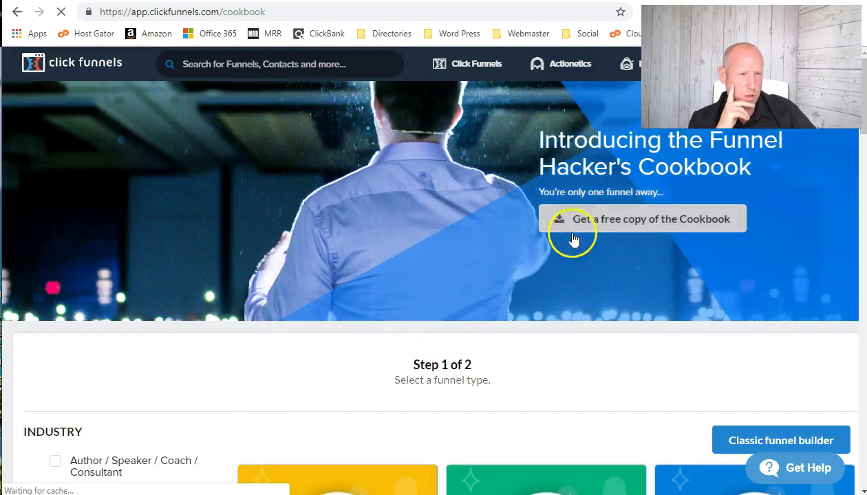
Filter the cookbook's funnel types to Sell A Product
scroll(523, 278, "down", 3)
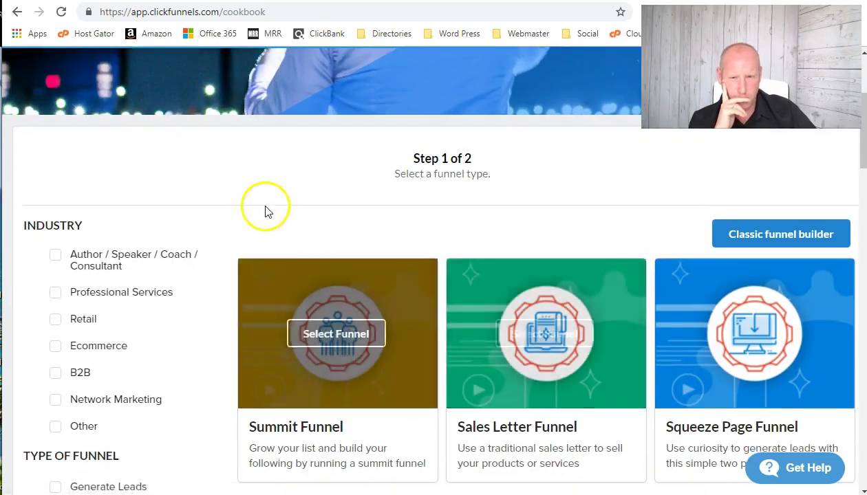
scroll(255, 210, "down", 1)
scroll(93, 287, "down", 2)
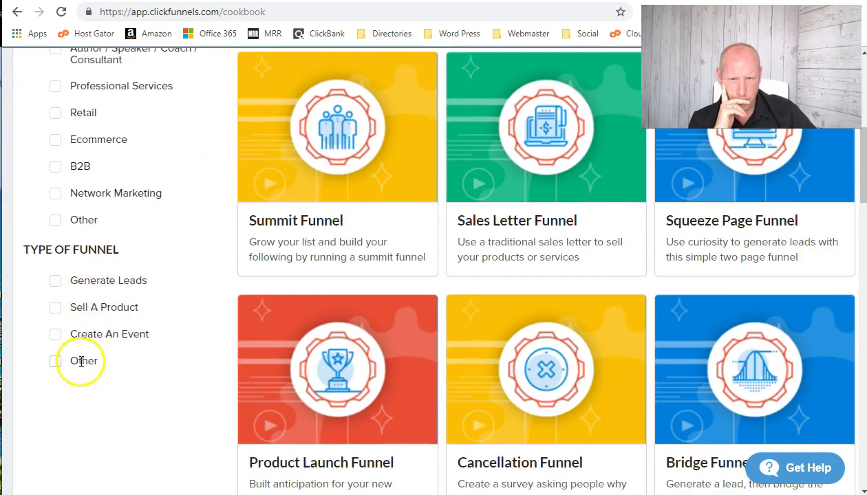
left_click(54, 313)
Look through the filtered product-selling funnels and select the Membership Funnel
scroll(168, 394, "down", 3)
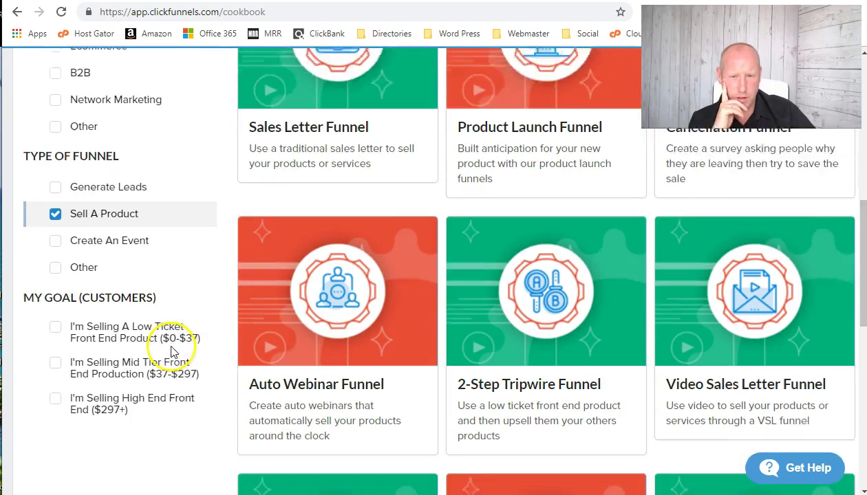
scroll(306, 379, "up", 3)
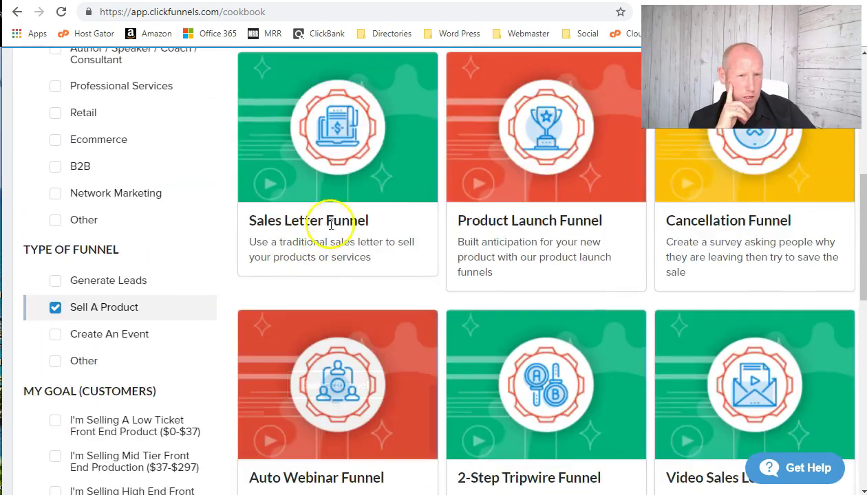
scroll(708, 252, "down", 6)
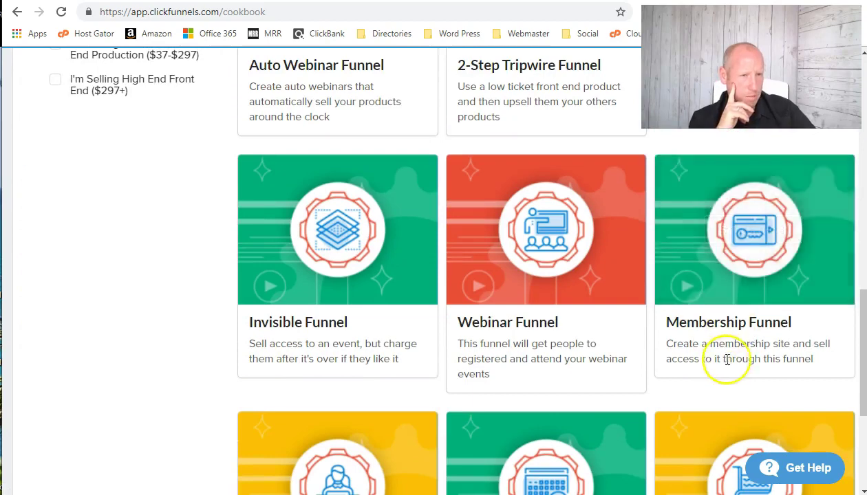
scroll(697, 338, "down", 3)
scroll(745, 203, "up", 4)
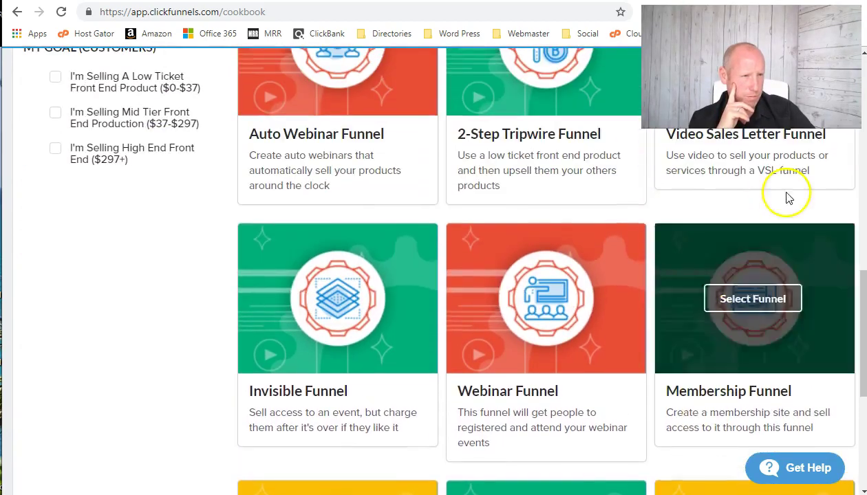
left_click(749, 301)
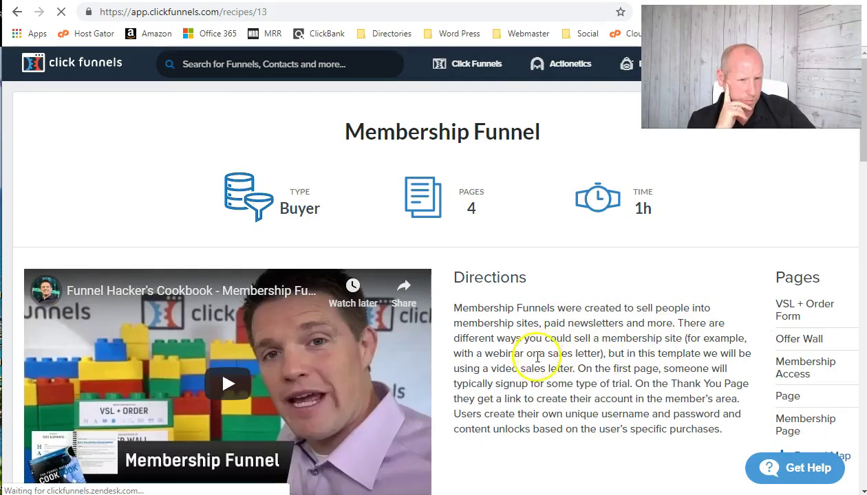
Browse the Membership Funnel recipe's templates and open the free CONQUER | Membership Funnels template
scroll(615, 336, "down", 2)
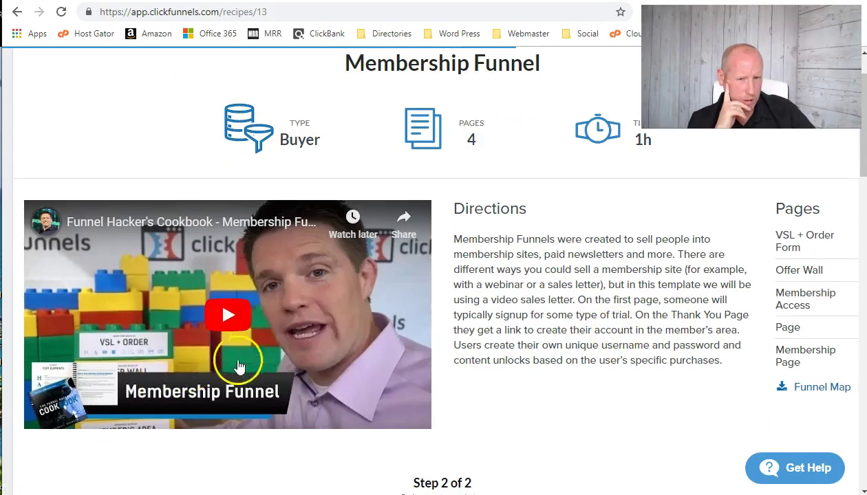
scroll(585, 275, "down", 1)
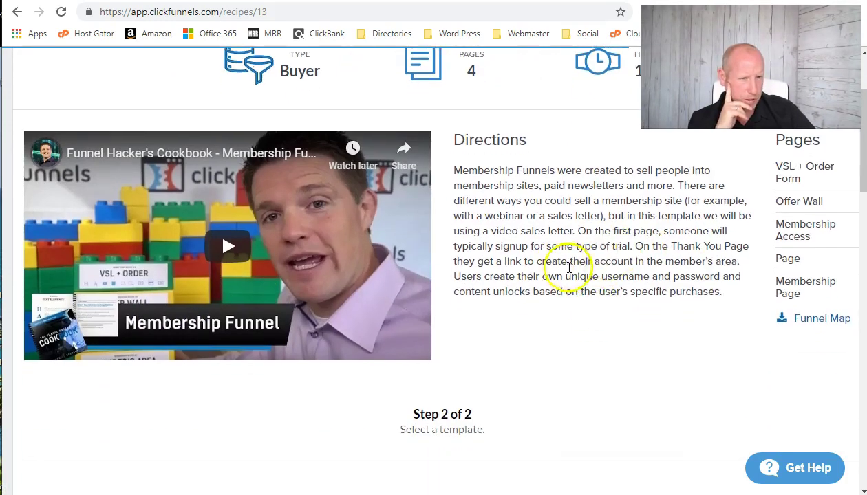
scroll(561, 279, "down", 4)
scroll(475, 172, "down", 1)
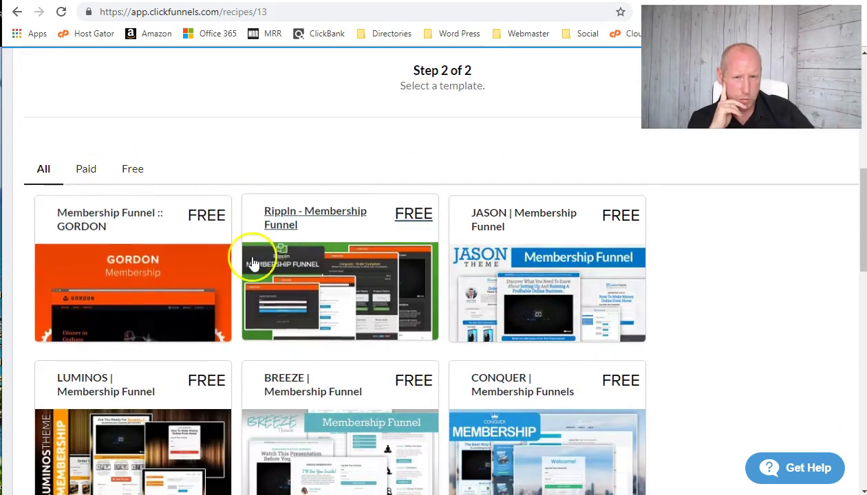
scroll(464, 262, "down", 1)
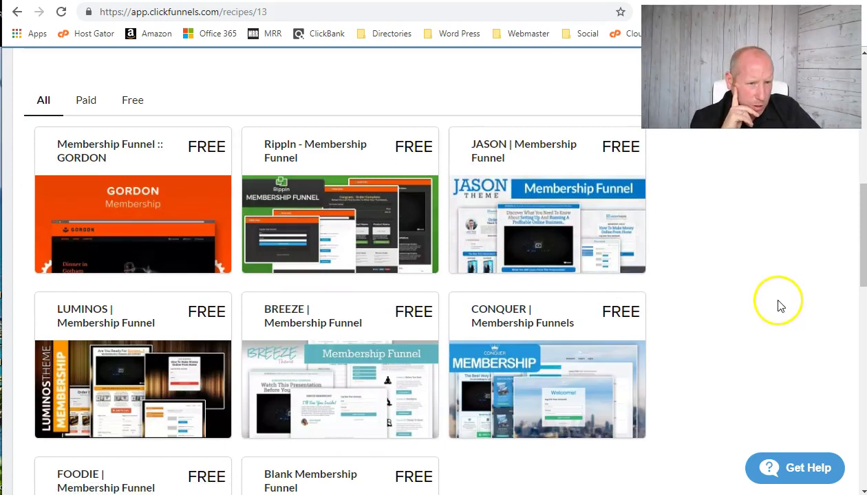
scroll(753, 286, "down", 2)
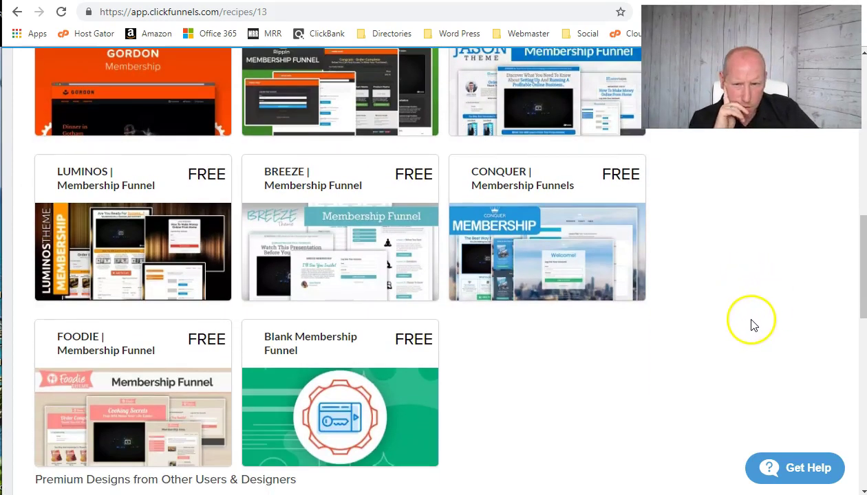
scroll(753, 325, "up", 1)
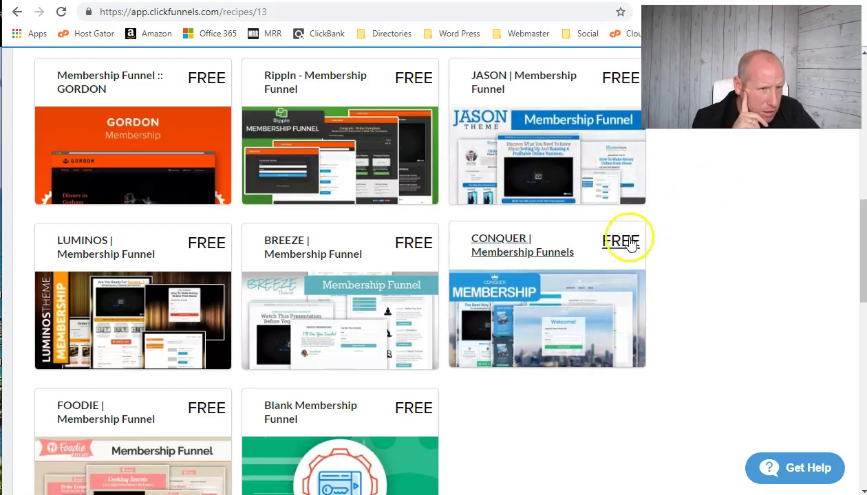
left_click(575, 300)
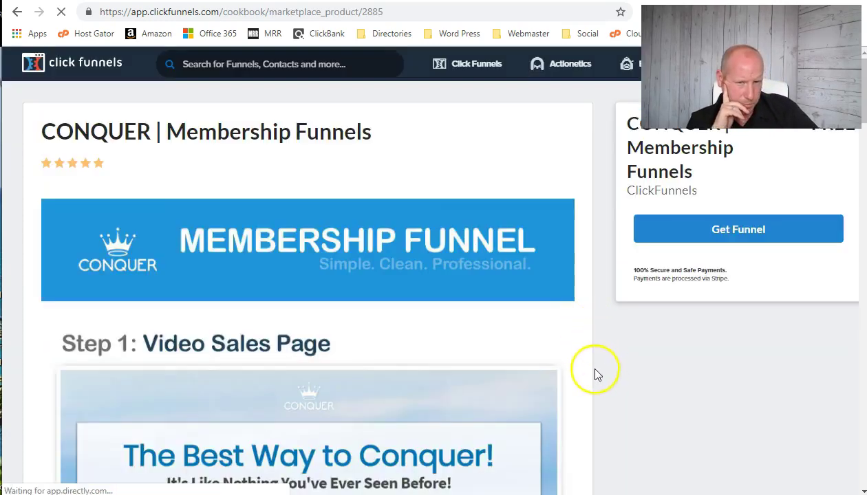
Preview the CONQUER template's sales page and dismiss the product recommendation survey
scroll(292, 215, "down", 4)
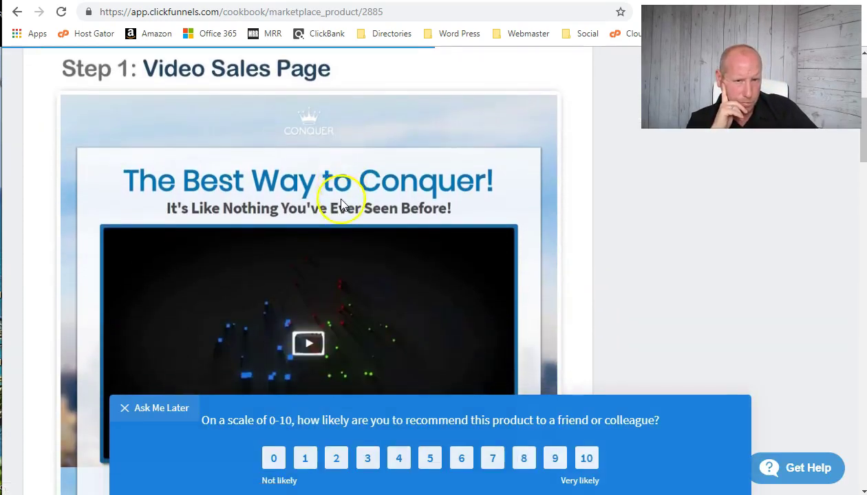
scroll(297, 220, "down", 7)
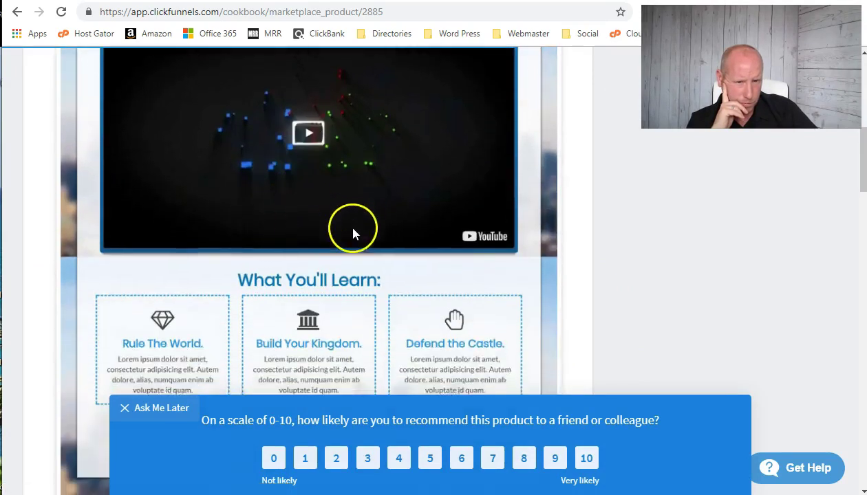
scroll(343, 242, "down", 1)
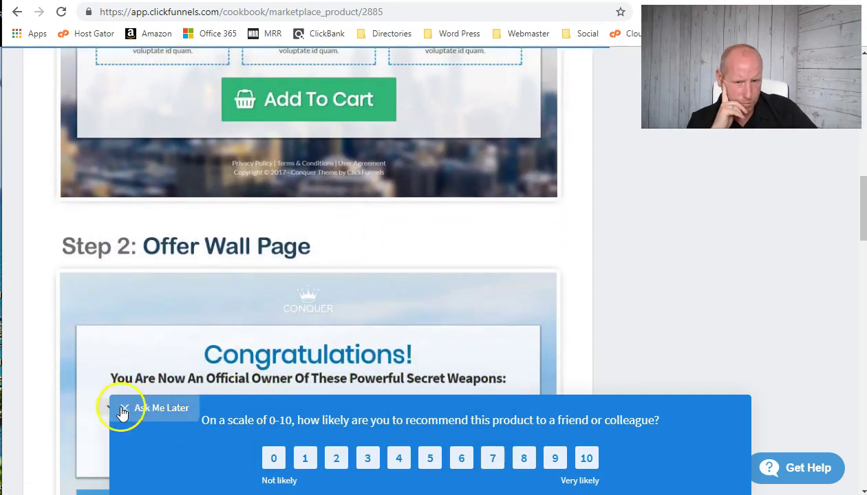
left_click(122, 410)
scroll(296, 272, "up", 3)
scroll(299, 269, "up", 4)
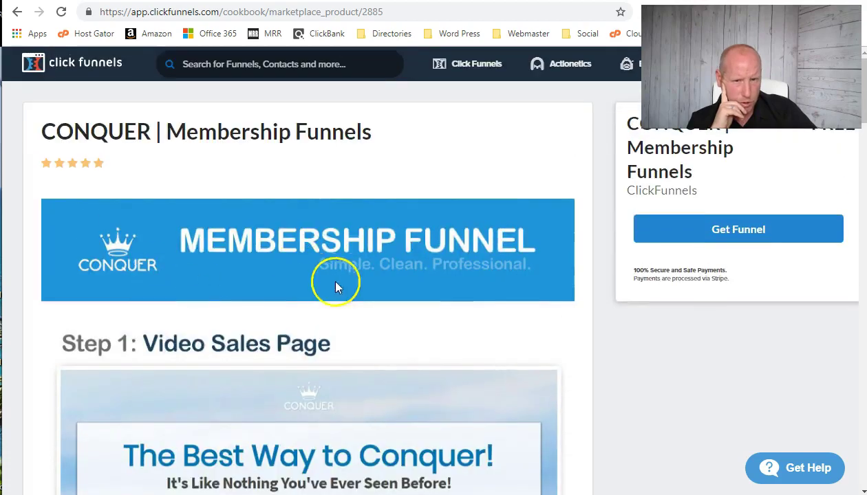
Examine the CONQUER template's video sales, offer wall, membership access and membership area page designs
scroll(216, 371, "down", 5)
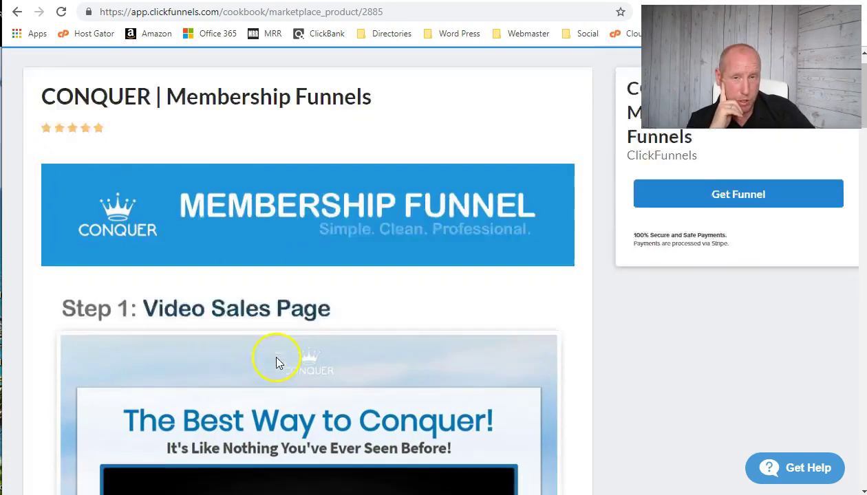
scroll(342, 273, "down", 9)
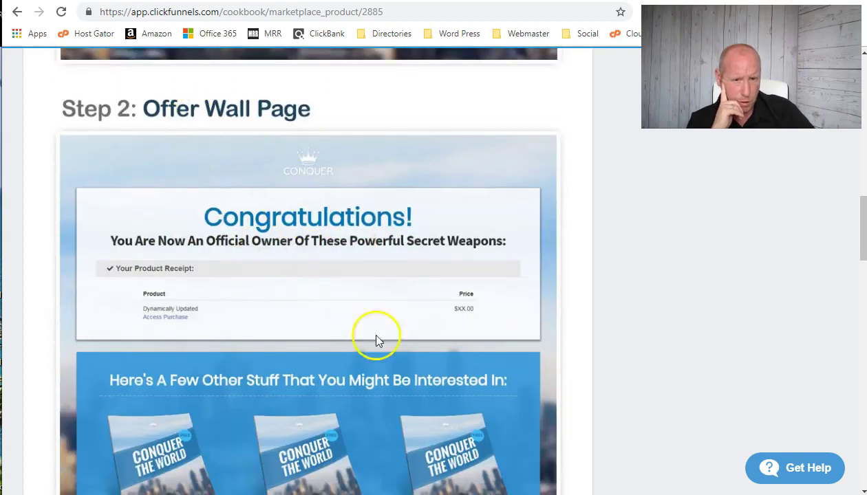
scroll(323, 358, "down", 10)
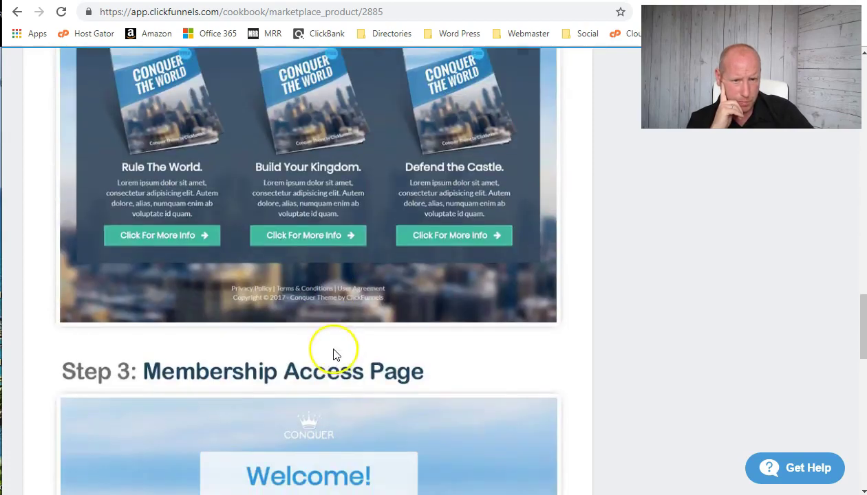
scroll(332, 357, "down", 4)
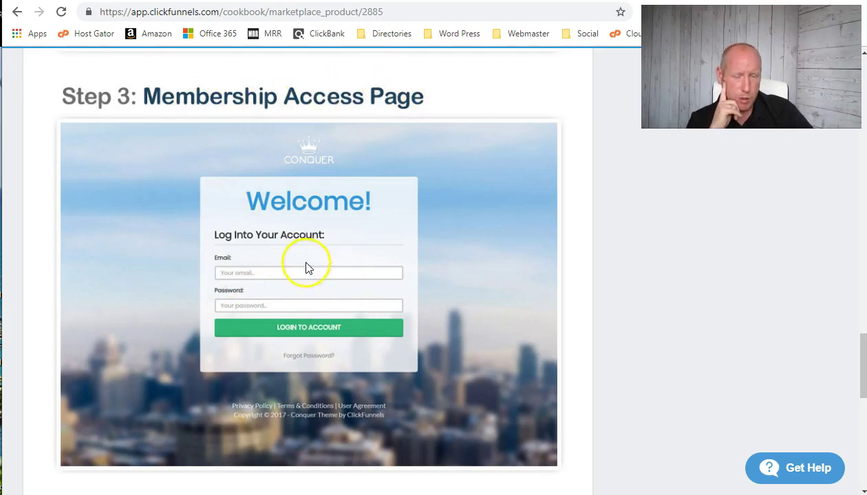
scroll(305, 267, "down", 2)
scroll(335, 242, "down", 3)
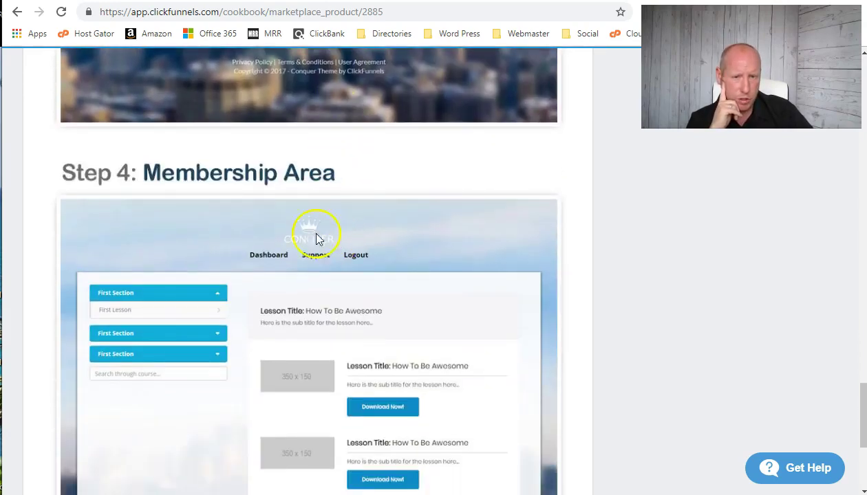
scroll(282, 255, "down", 3)
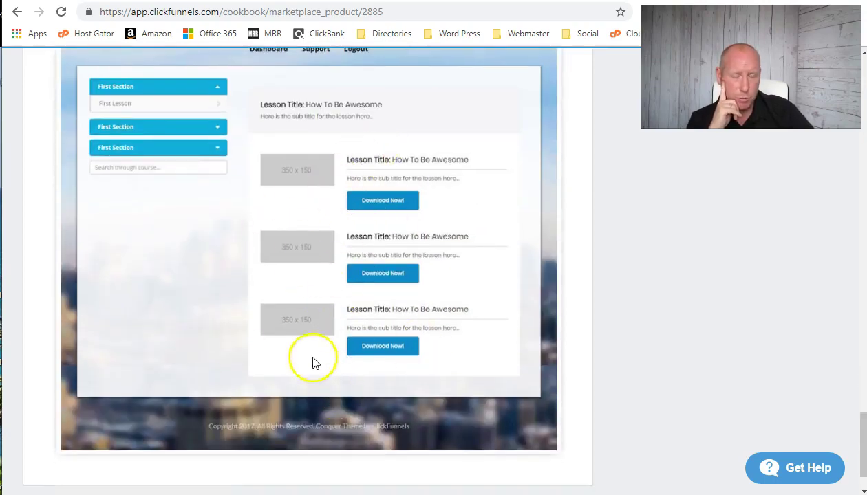
scroll(317, 358, "up", 10)
scroll(352, 310, "up", 15)
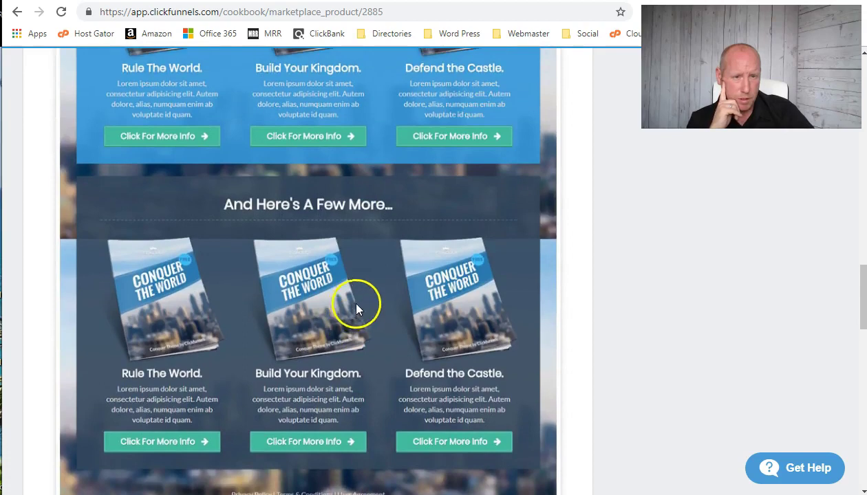
Review the CONQUER page sequence again from the video sales page through to the membership area
scroll(377, 316, "up", 8)
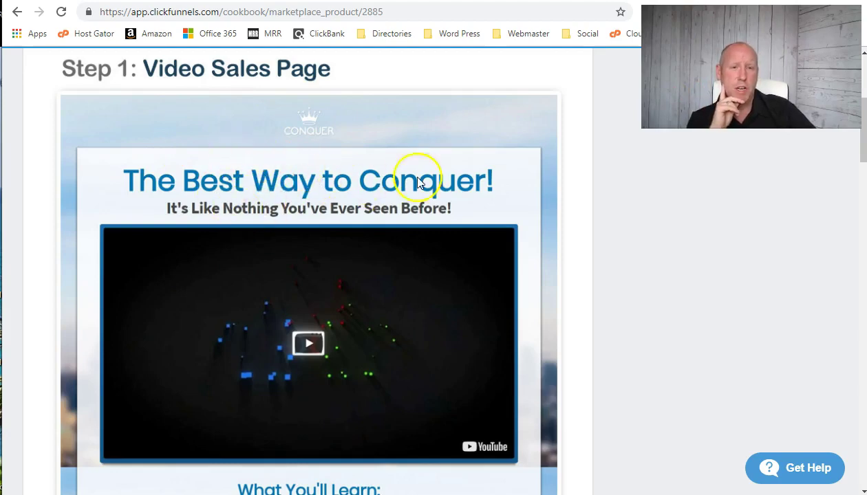
scroll(367, 205, "down", 3)
scroll(368, 205, "down", 8)
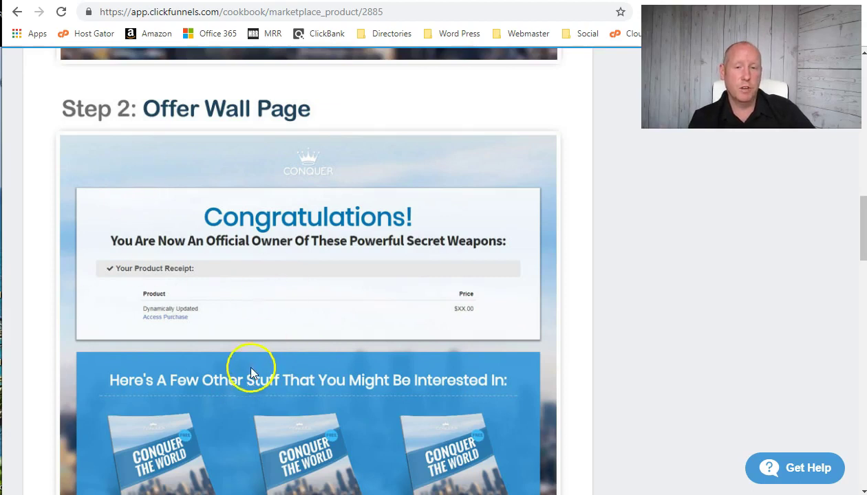
scroll(357, 236, "up", 3)
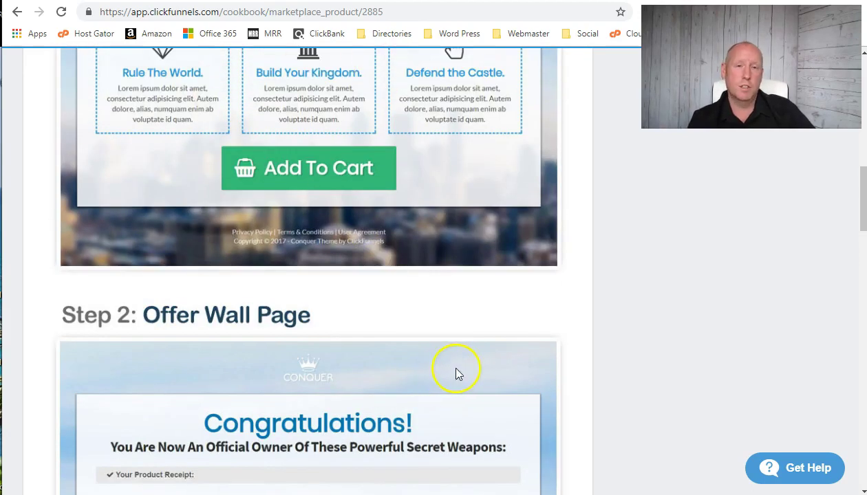
scroll(449, 354, "down", 15)
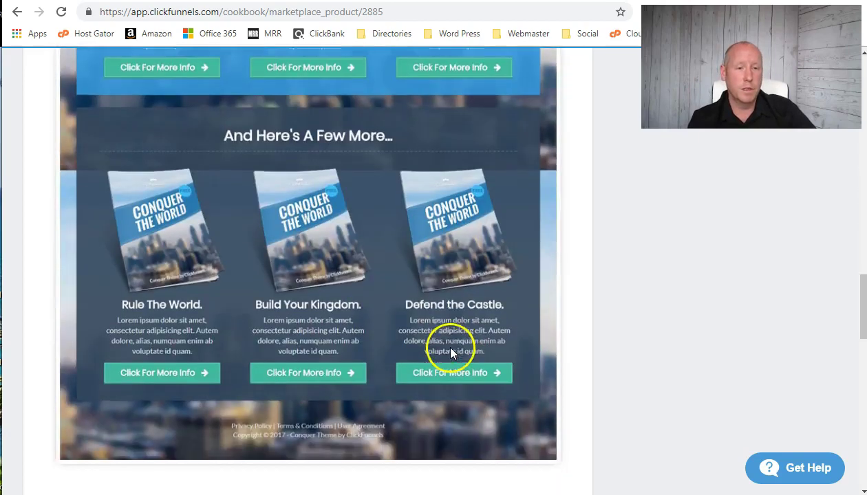
scroll(423, 356, "down", 3)
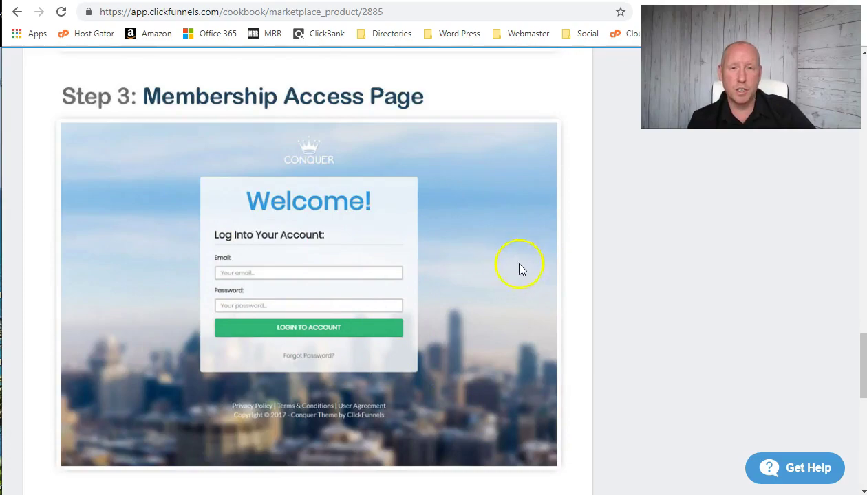
scroll(519, 272, "down", 10)
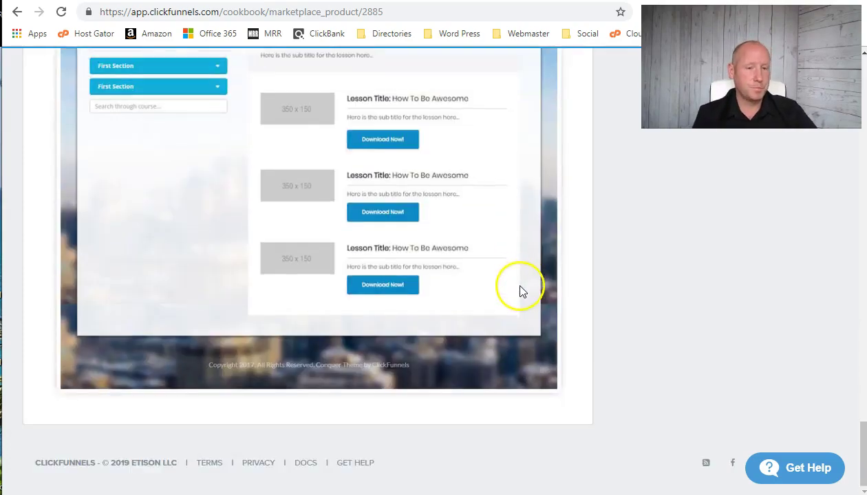
Get the CONQUER | Membership Funnels template delivered to the ClickFunnels account
scroll(520, 291, "up", 15)
scroll(518, 300, "up", 10)
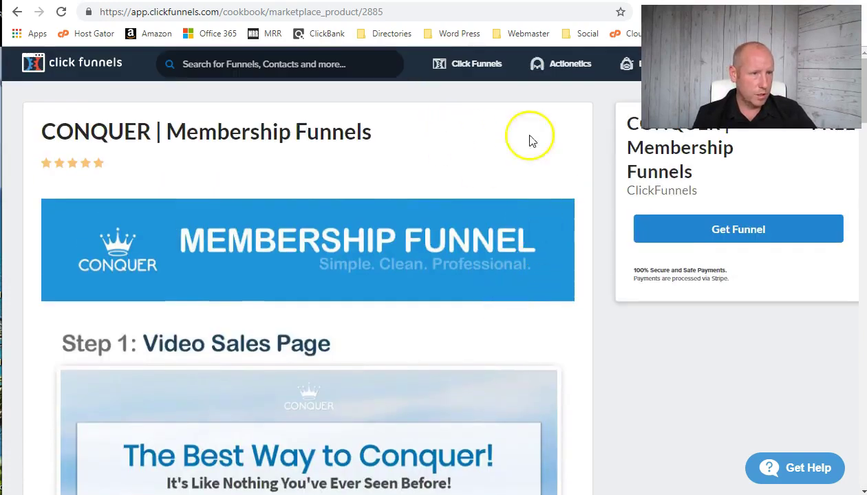
left_click(736, 230)
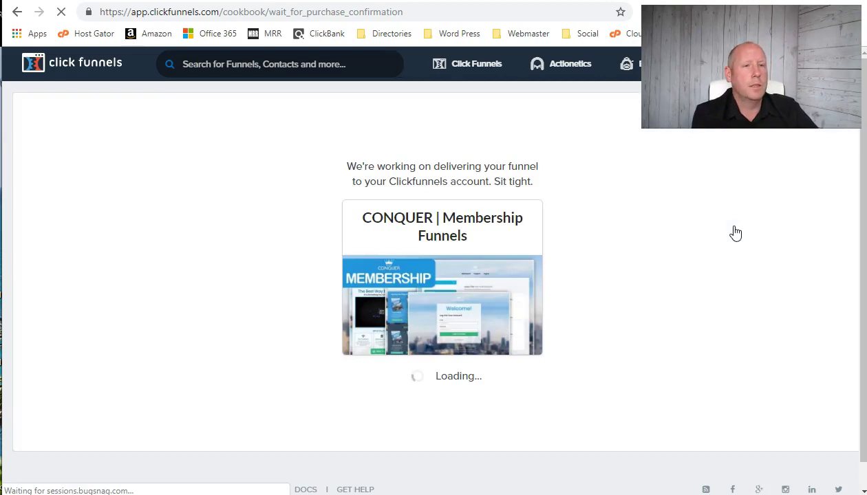
left_click(724, 227)
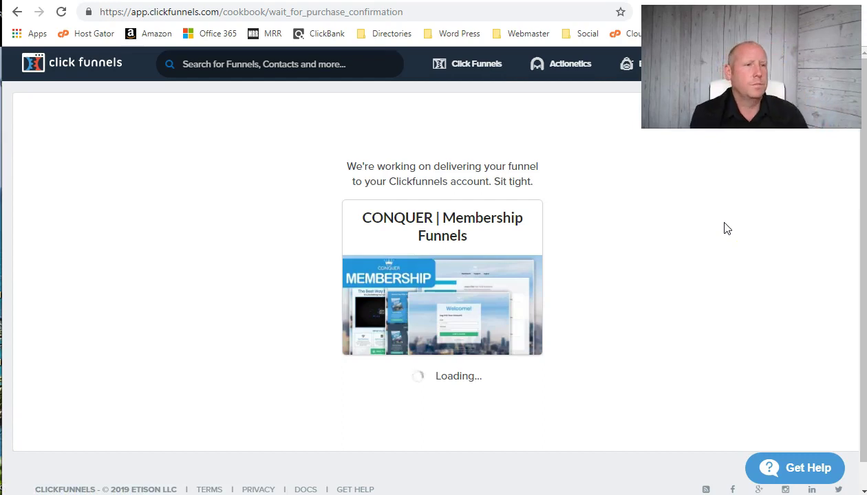
left_click(688, 226)
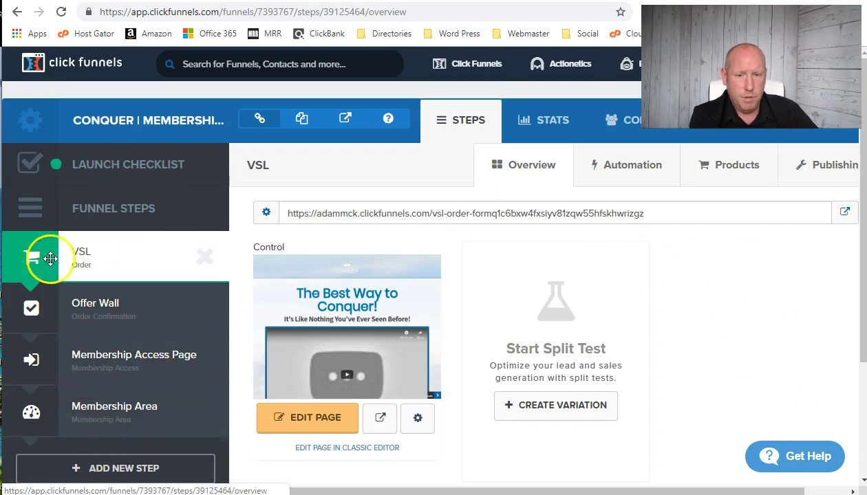
Look over the new funnel's VSL, Offer Wall and Membership Access Page steps
scroll(115, 216, "down", 1)
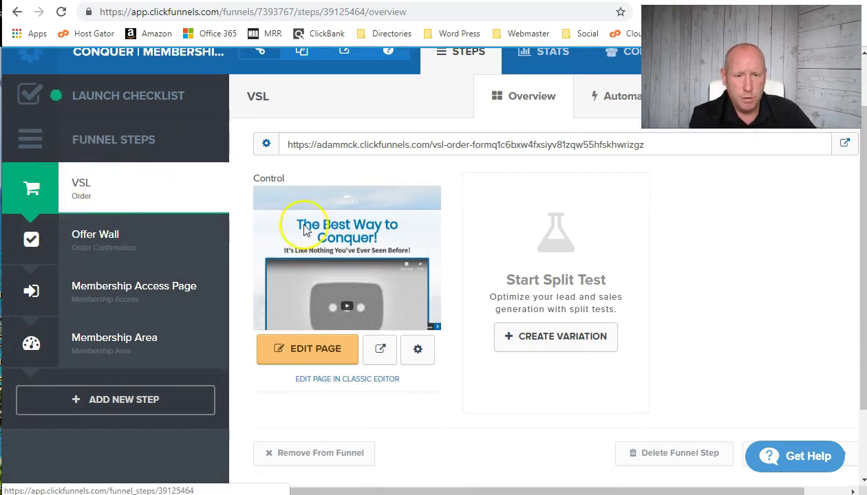
left_click(151, 251)
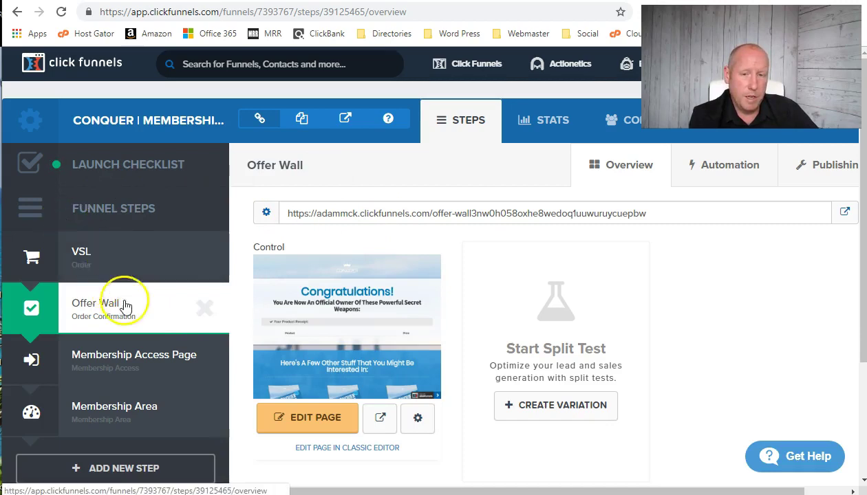
scroll(138, 290, "down", 2)
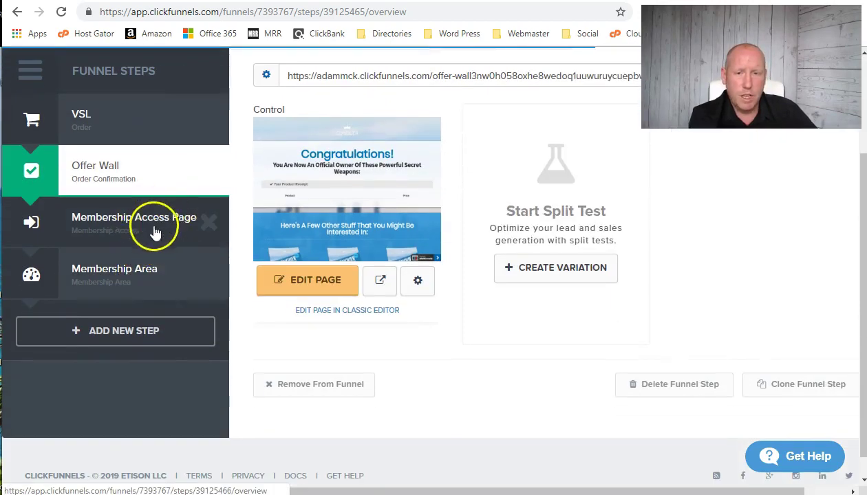
left_click(157, 221)
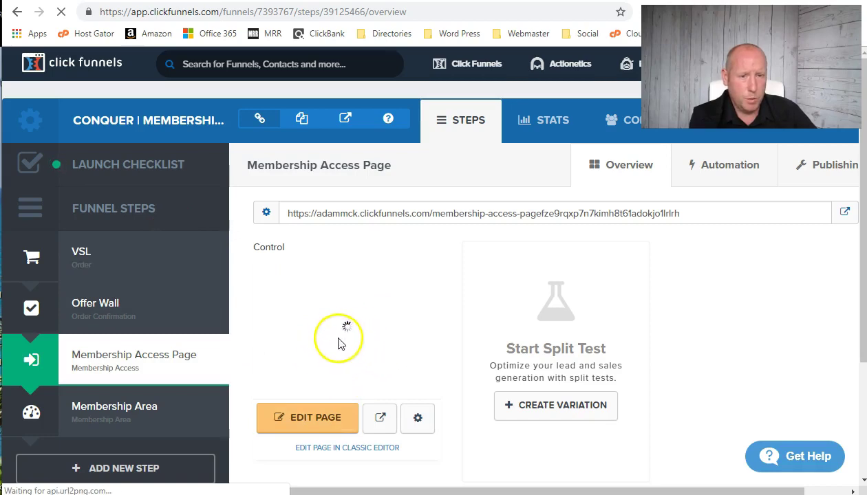
Open the funnel's Membership Area step and look through its lesson sections
scroll(209, 355, "down", 2)
left_click(164, 265)
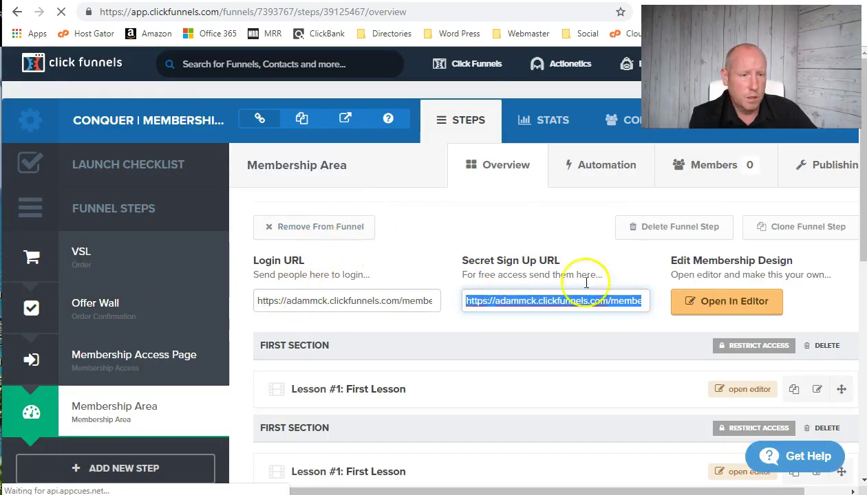
scroll(645, 348, "down", 4)
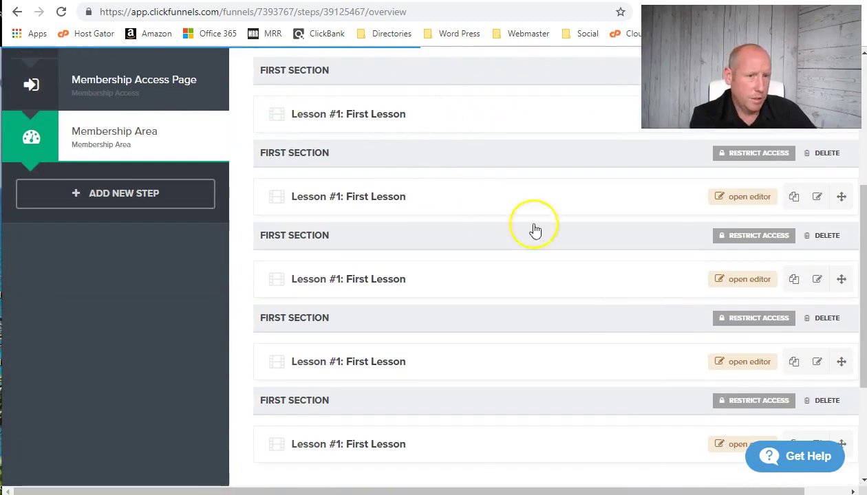
scroll(426, 298, "down", 3)
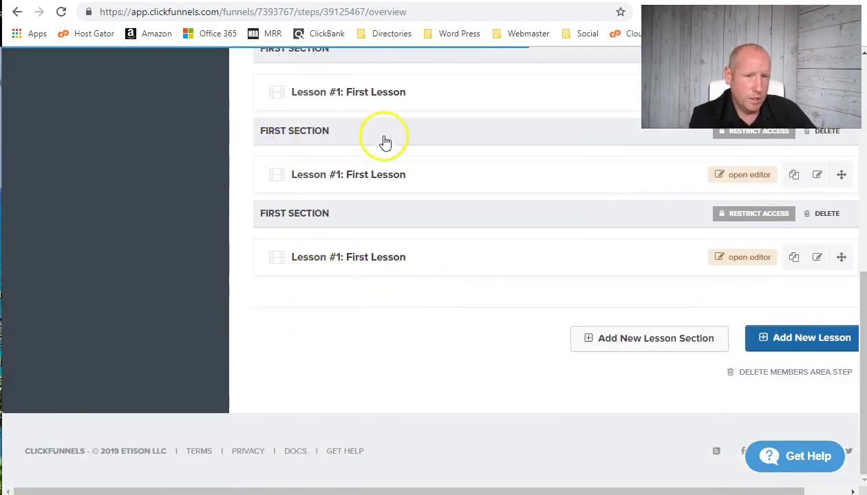
Open the Membership Access Page step's control page for editing and look over its account creation form
scroll(386, 141, "up", 7)
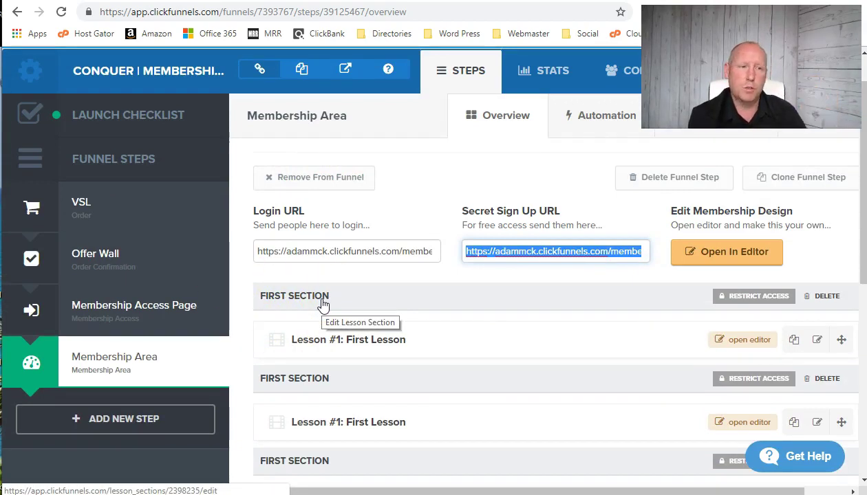
scroll(389, 224, "up", 1)
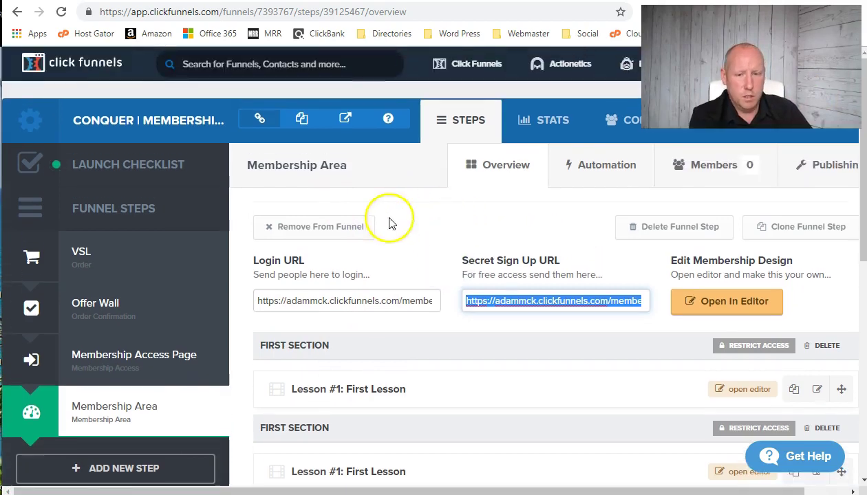
left_click(114, 365)
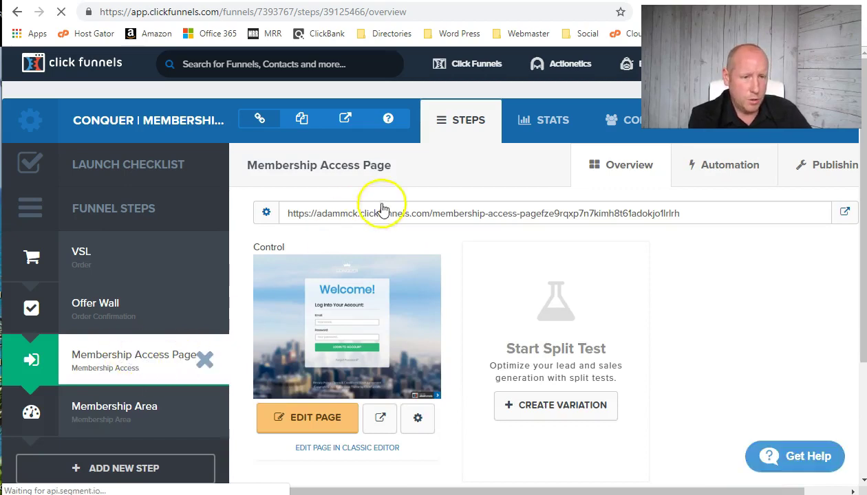
left_click(310, 426)
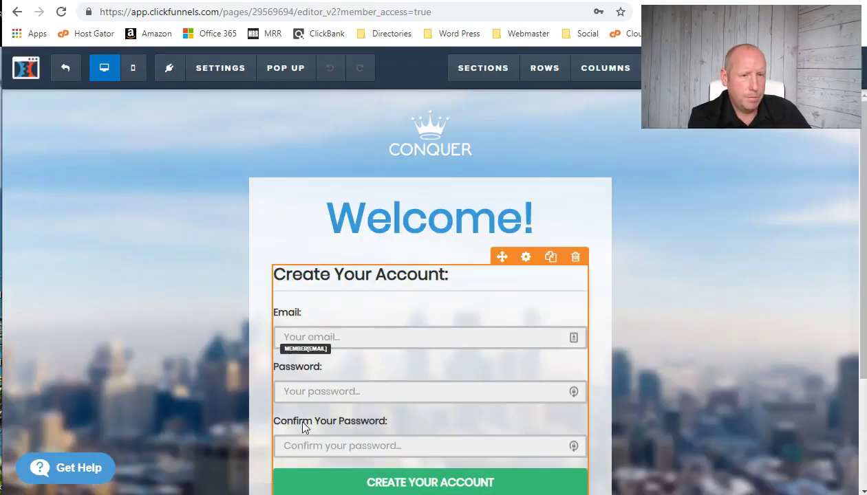
left_click(269, 222)
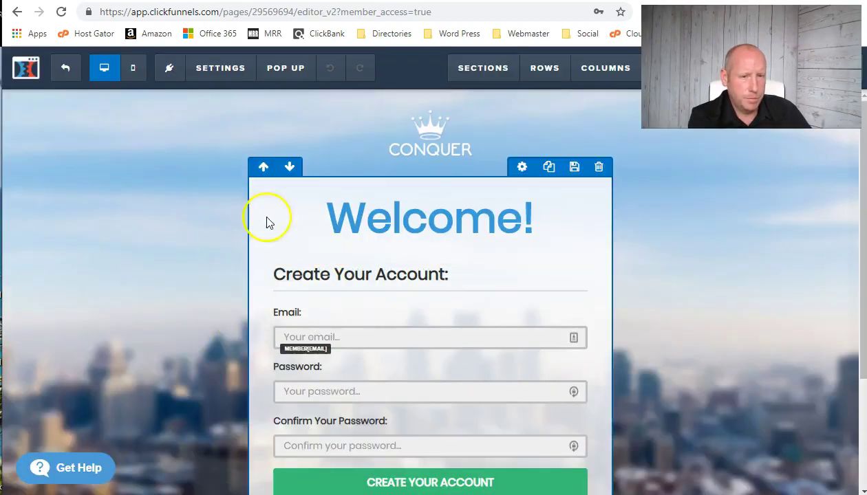
scroll(755, 300, "down", 3)
scroll(755, 303, "up", 2)
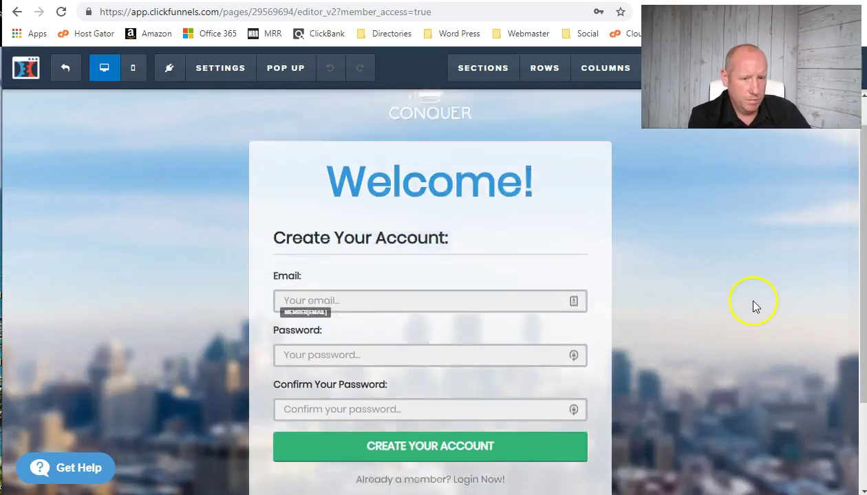
scroll(755, 303, "up", 1)
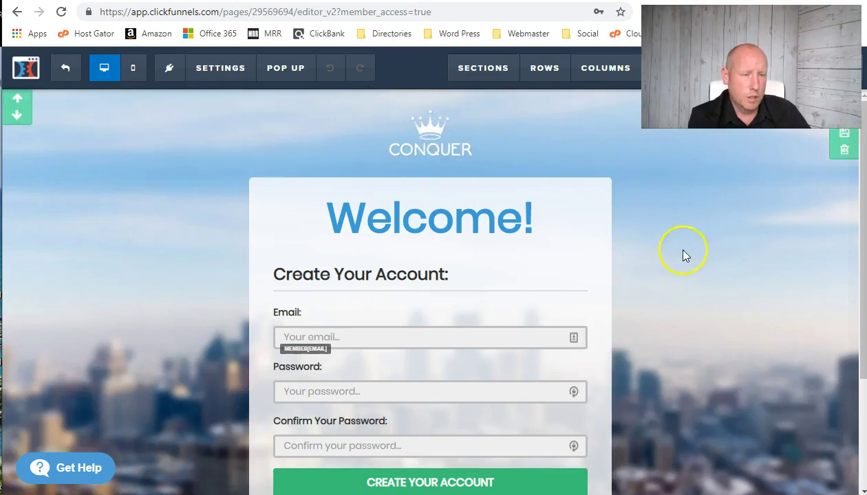
Replace the CONQUER logo above the Welcome heading with the Adam McK Web Design logo from the uploaded images
left_click(432, 139)
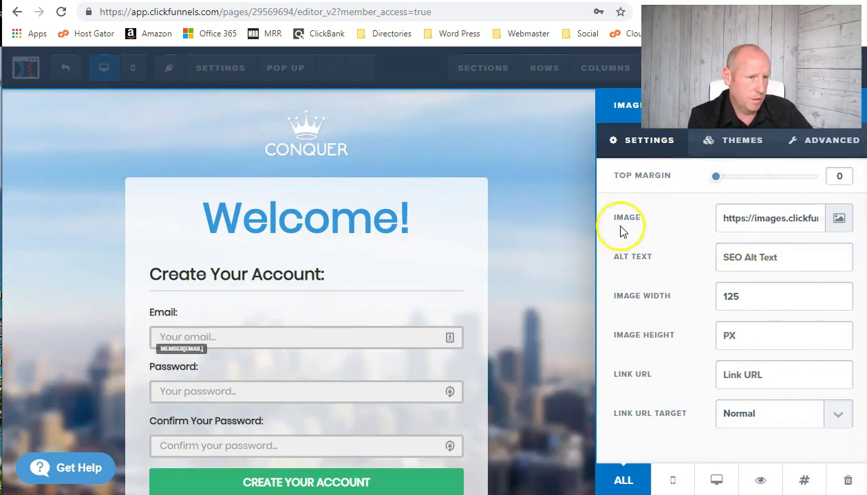
left_click(839, 223)
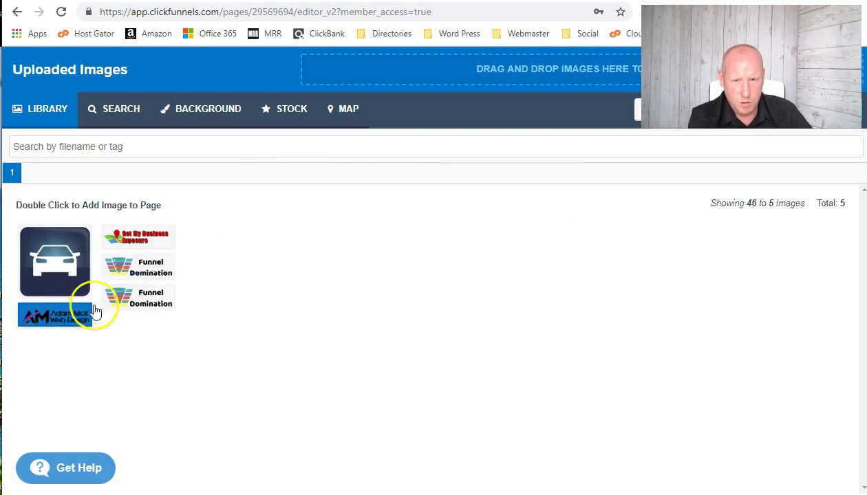
left_click(55, 322)
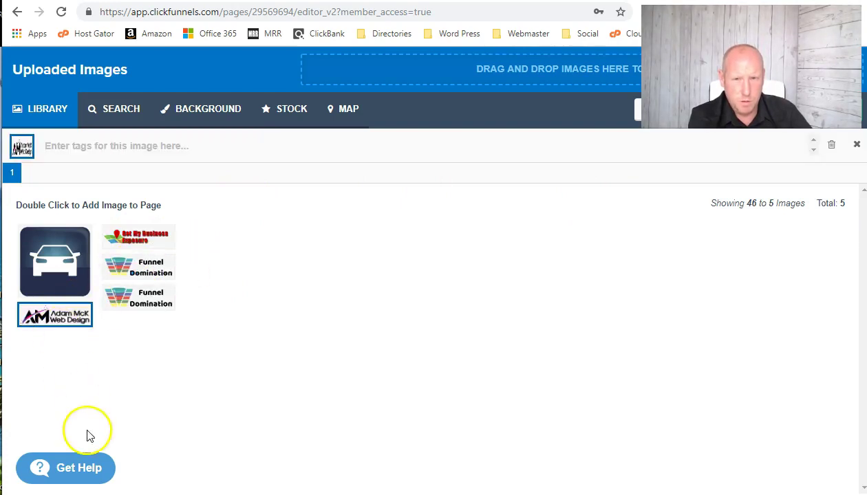
double_click(71, 315)
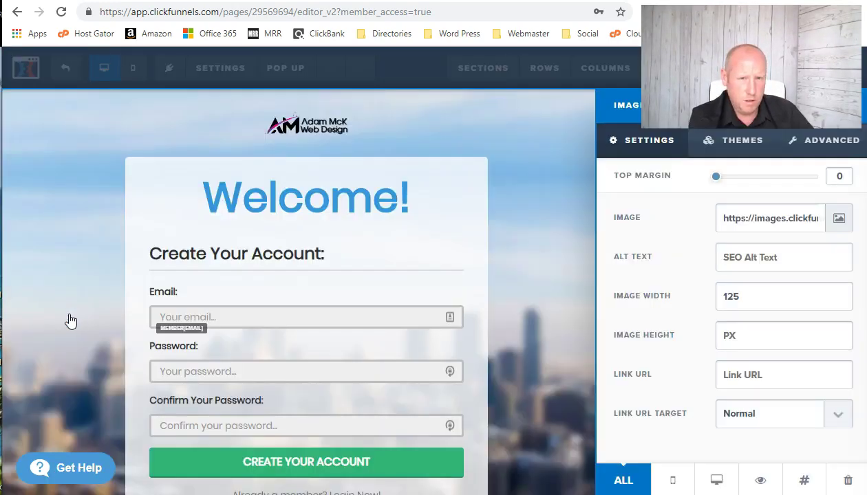
left_click(318, 116)
left_click(451, 126)
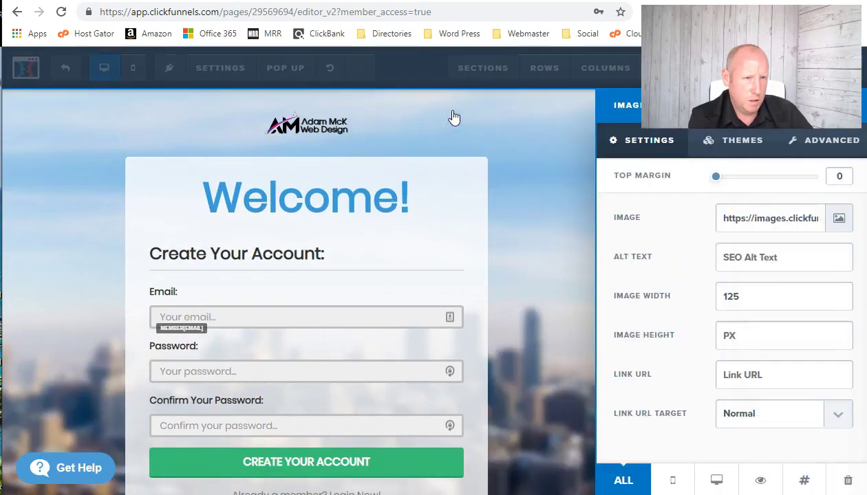
Set the logo's alt text to "Adam McK Web Design Membership Portal"
left_click(686, 259)
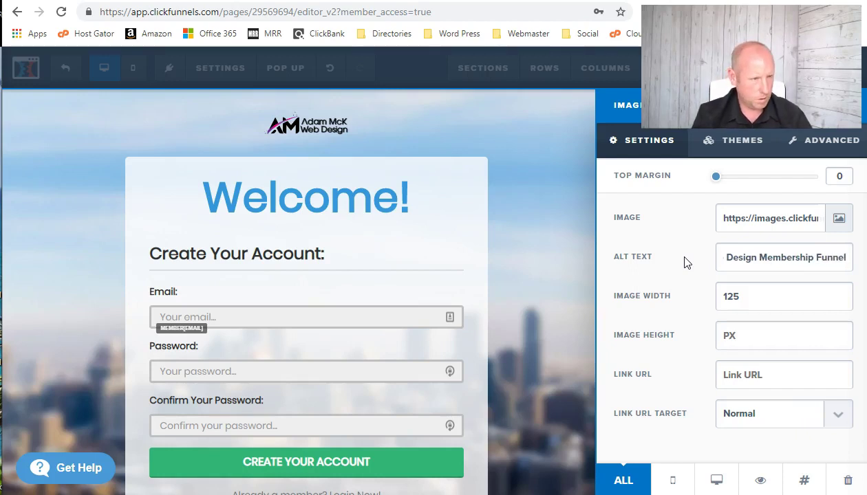
left_click_drag(815, 257, 849, 267)
type("Porta")
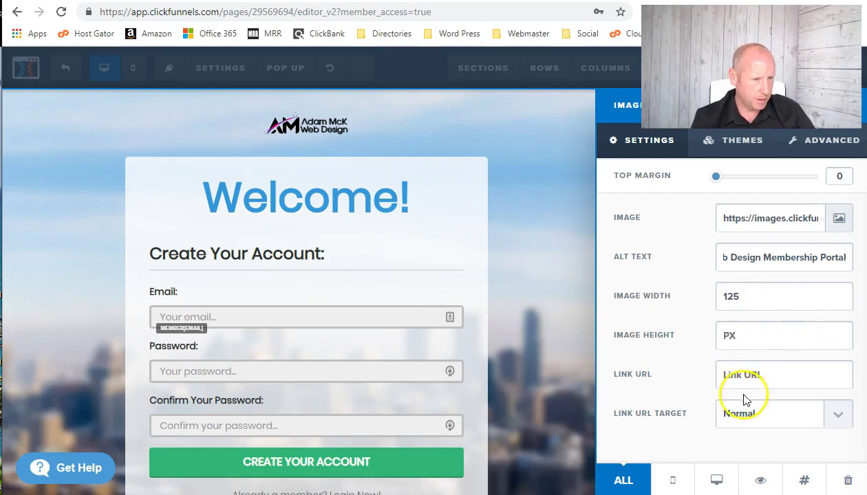
left_click(757, 377)
type("#")
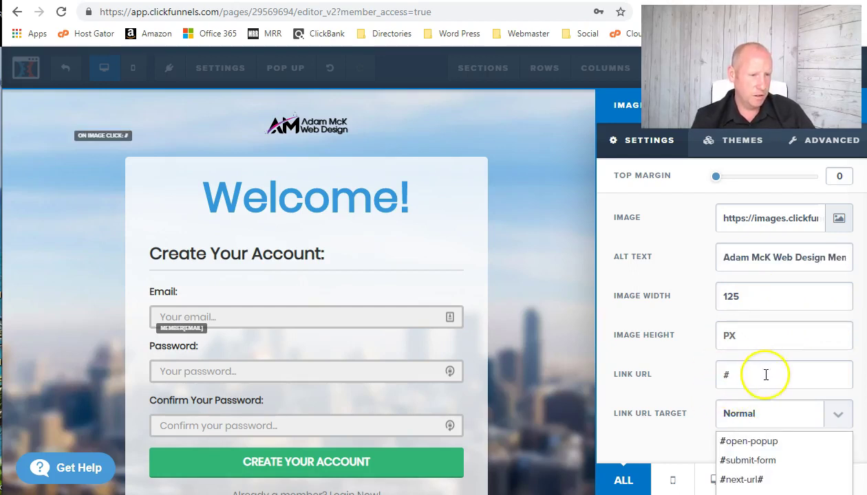
key("BackSpace")
type("https://adammckwebdesig")
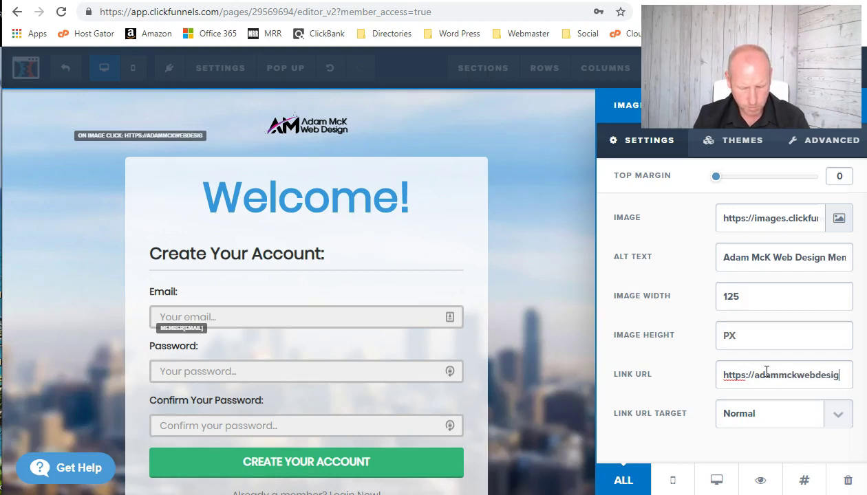
type(".com")
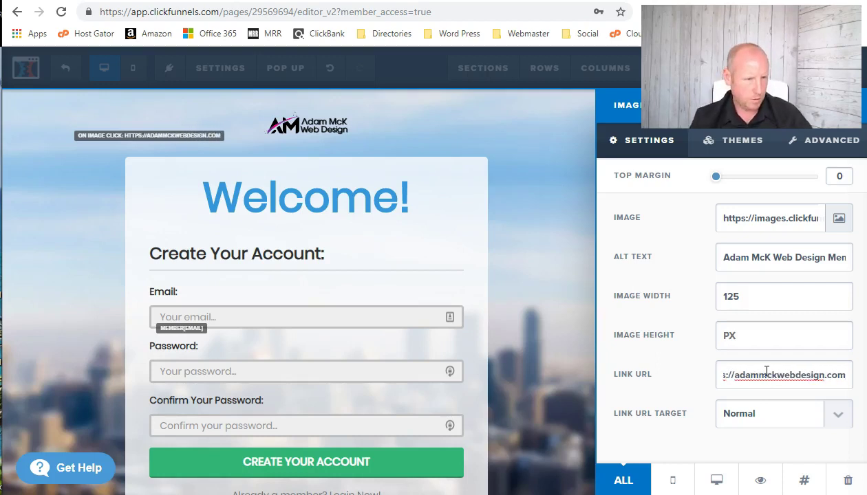
left_click(652, 454)
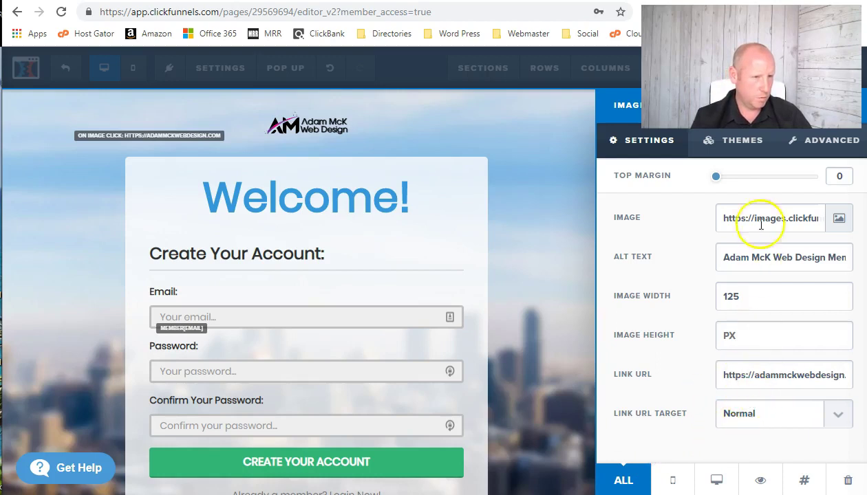
left_click(335, 129)
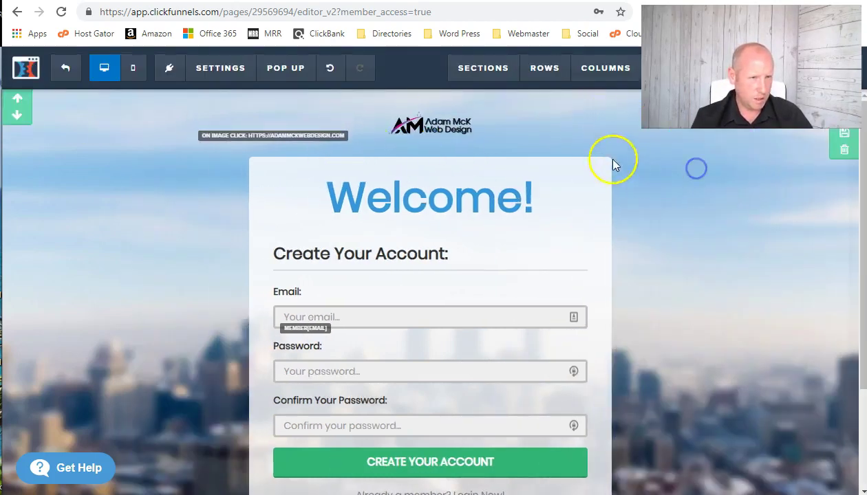
Set the logo's image width to 250, keeping its top margin at 0
left_click(478, 123)
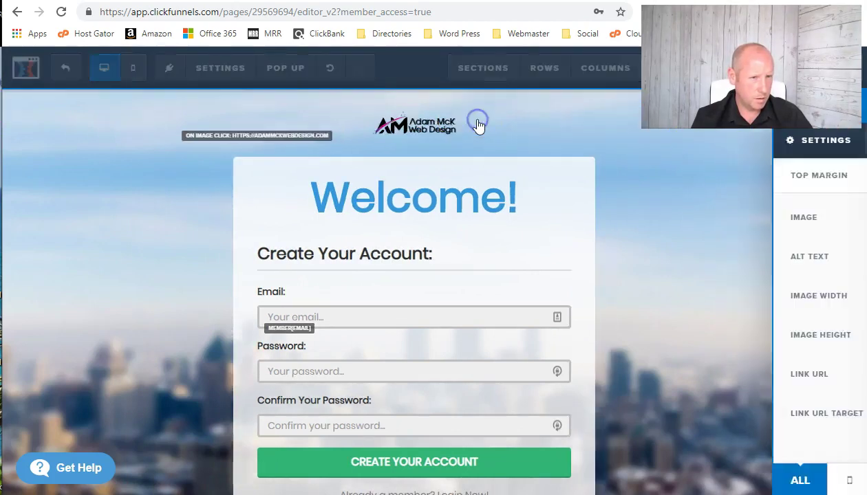
mouse_move(716, 178)
left_mouse_down()
mouse_move(734, 178)
mouse_move(718, 180)
left_mouse_up()
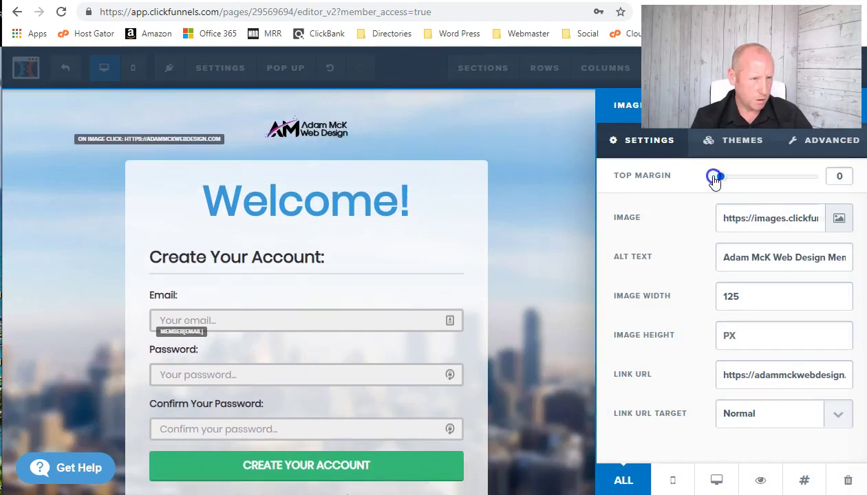
left_click(750, 293)
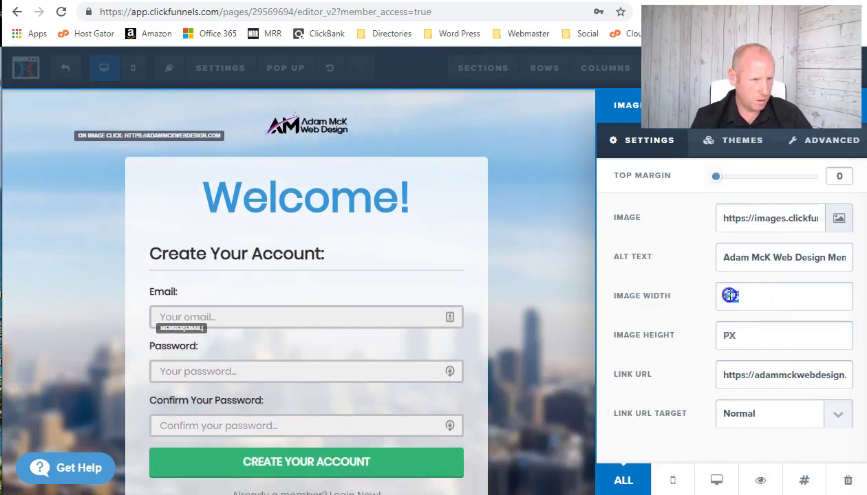
key("BackSpace")
type("250")
left_click(275, 148)
left_click(758, 300)
left_click(725, 303)
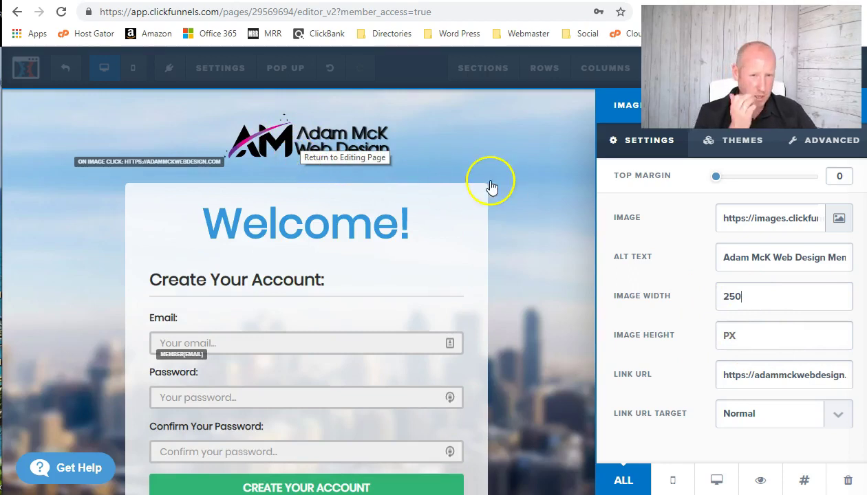
left_click(568, 351)
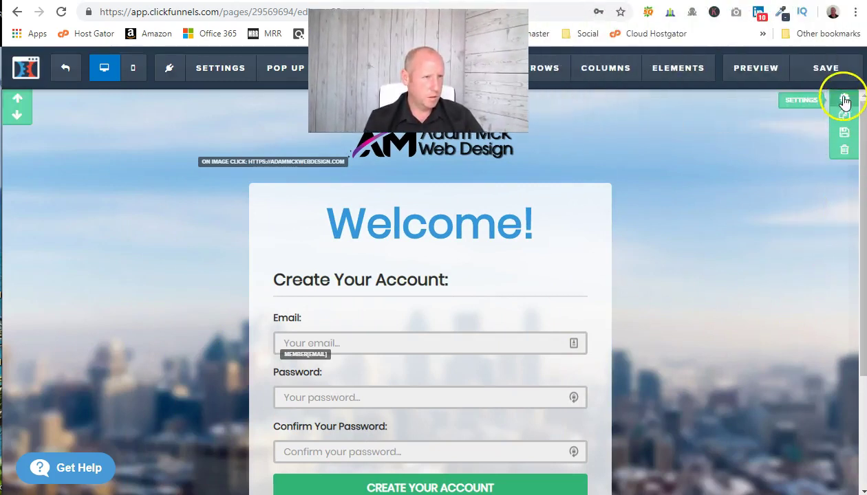
Examine the page section's background, size, colour and advanced style settings
left_click(845, 99)
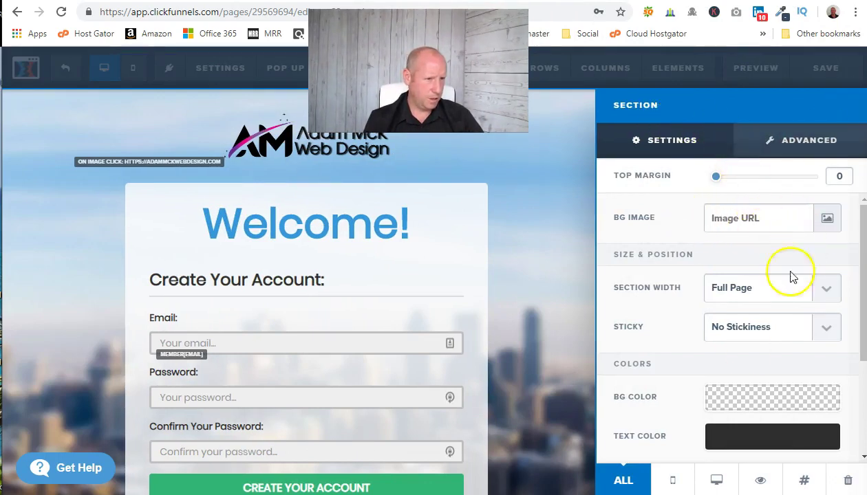
left_click(809, 145)
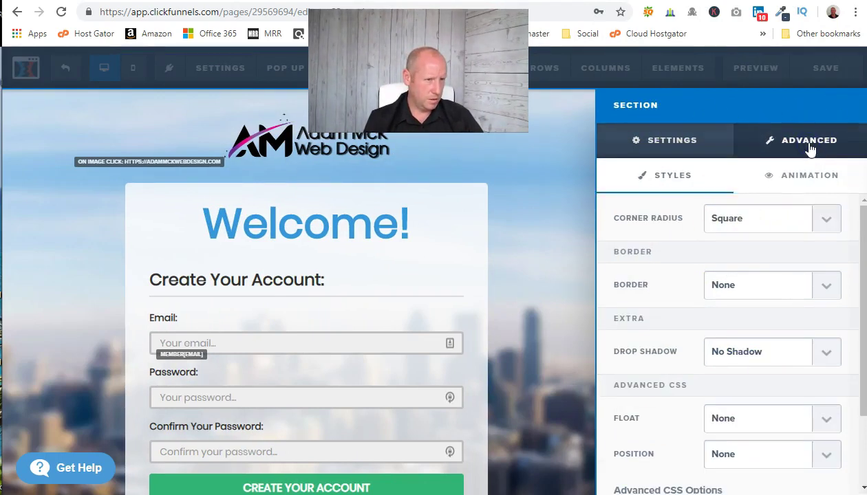
left_click(669, 146)
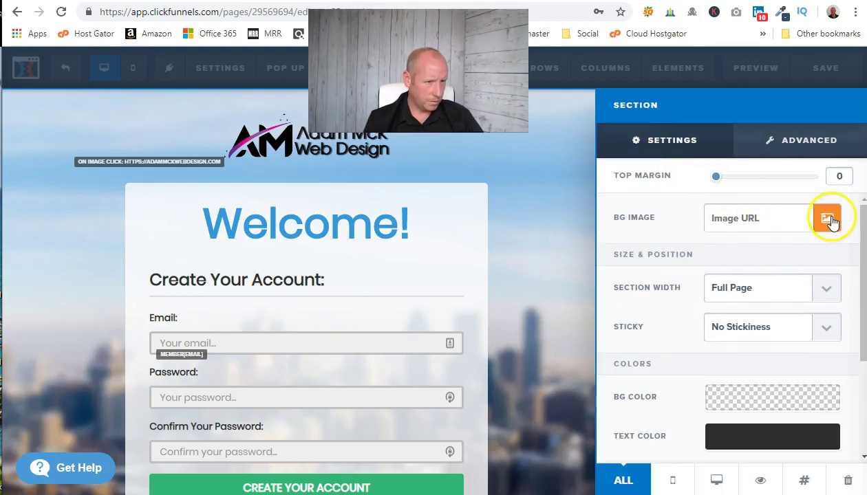
left_click(661, 265)
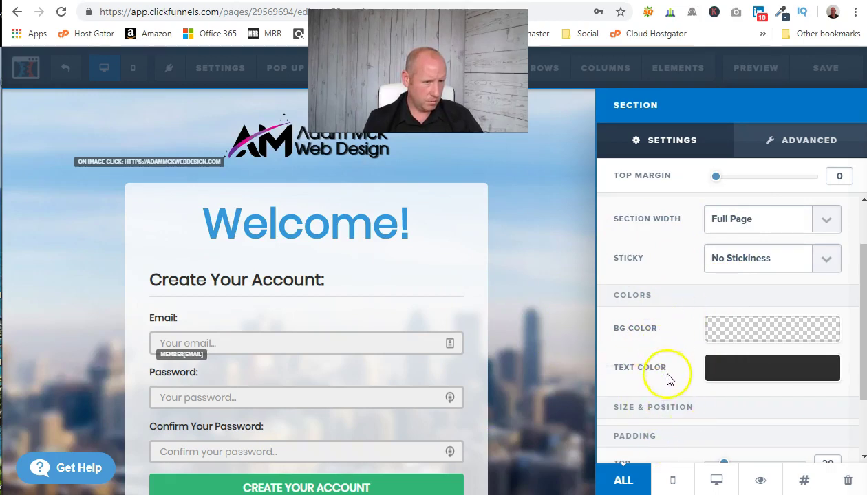
left_click(577, 240)
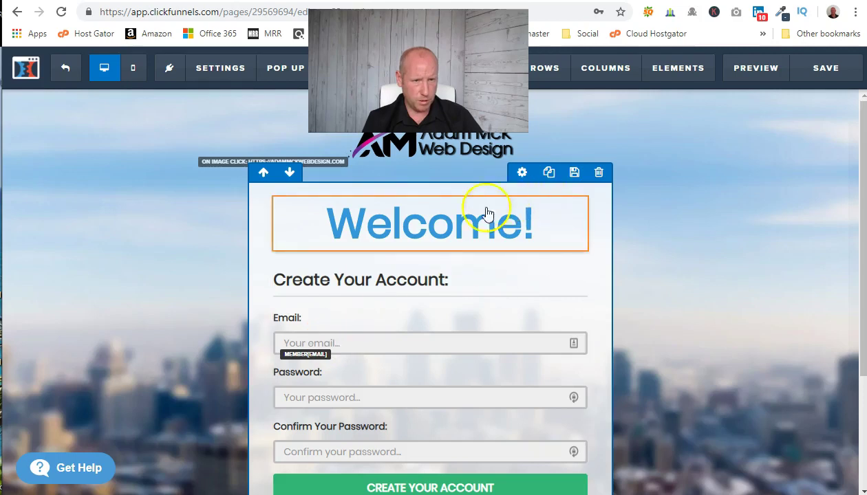
Change the Welcome heading to read "Welcome To The Membership Area!"
left_click(458, 231)
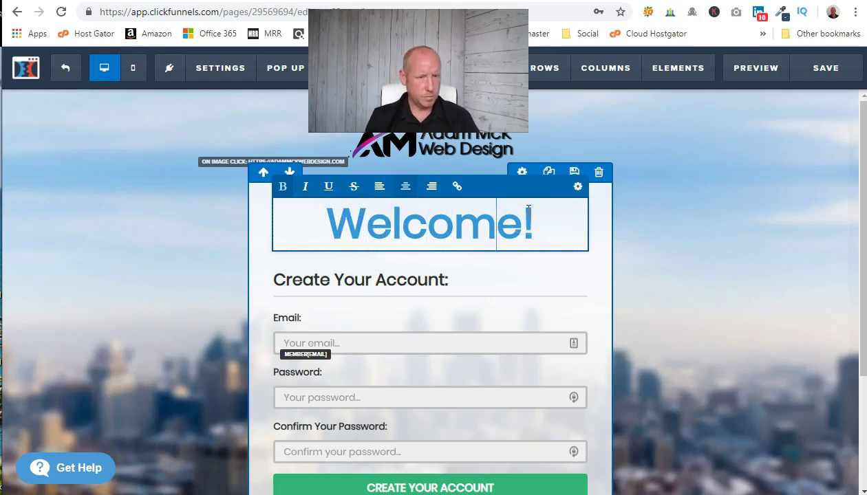
type("To Th")
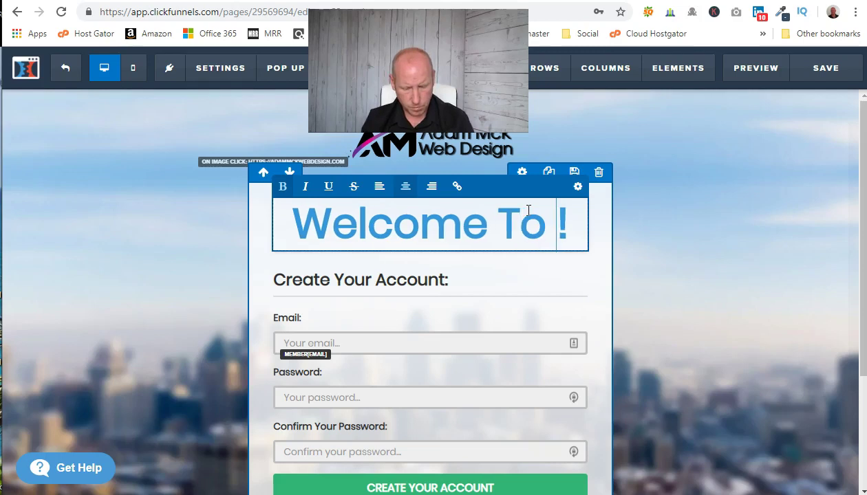
type("e ")
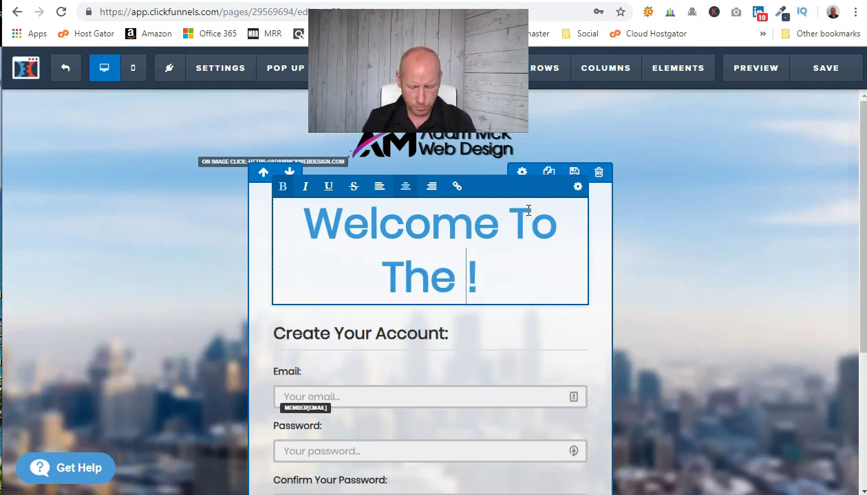
type("Membership Area")
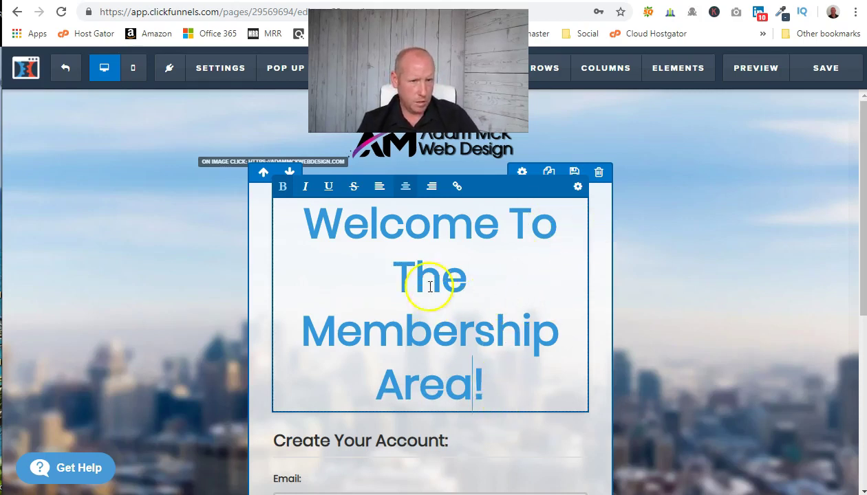
double_click(373, 232)
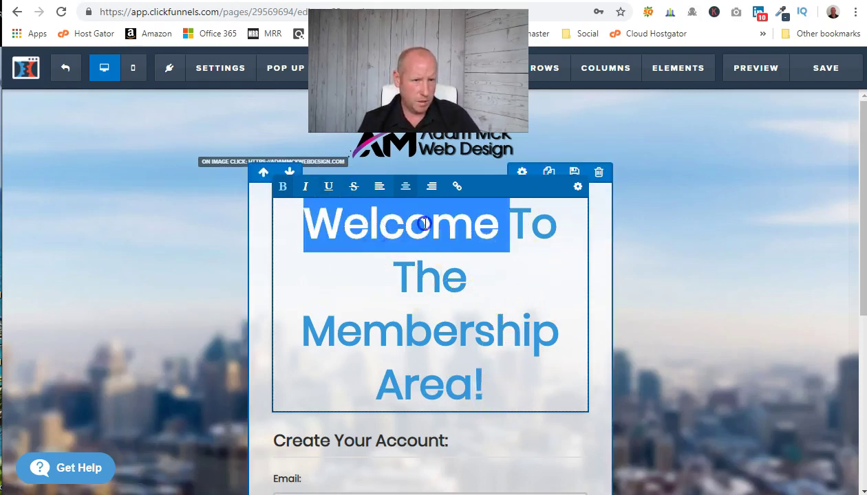
left_click(567, 226)
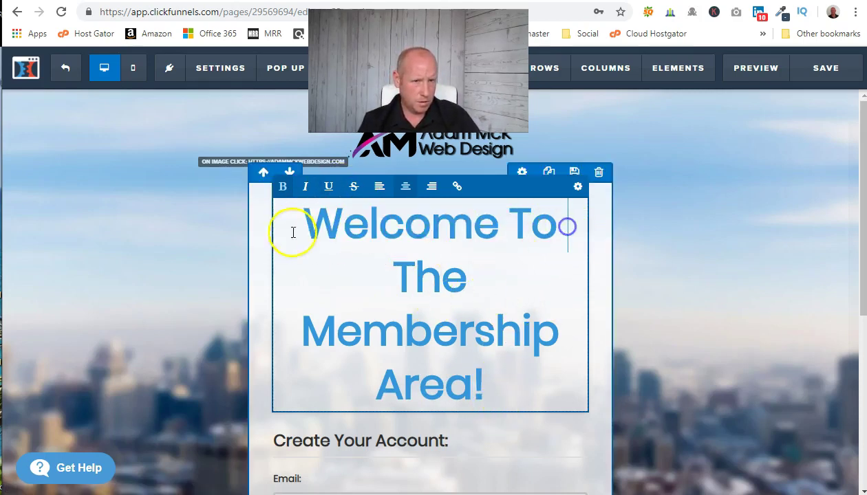
Reduce the Welcome heading's font size to 44
left_click(578, 187)
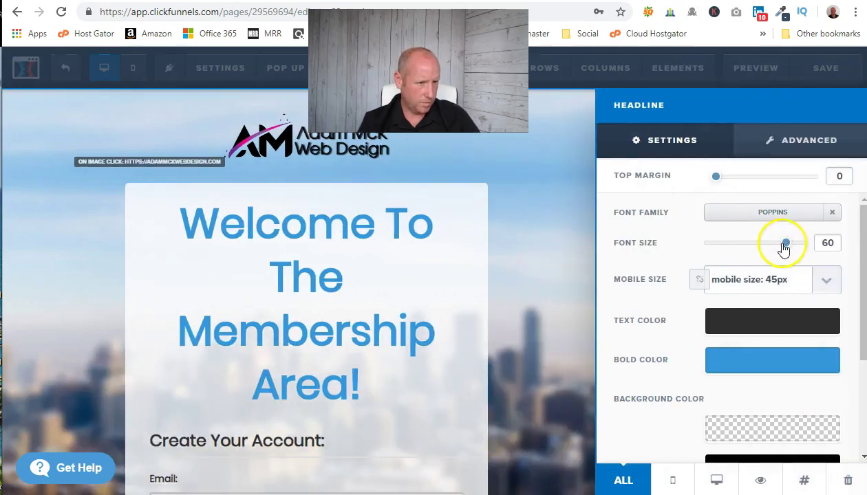
left_click_drag(787, 243, 764, 246)
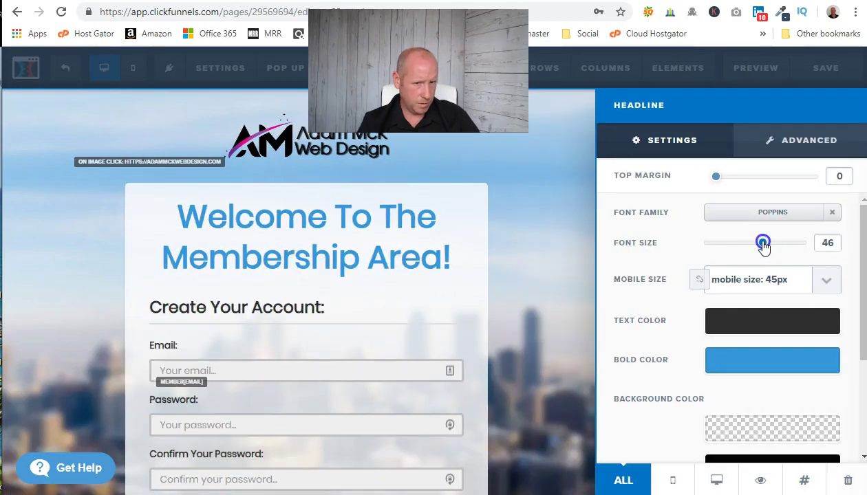
Try the navy #201652 and the bright blue #0000ee as the Welcome heading's bold colour
left_click(728, 360)
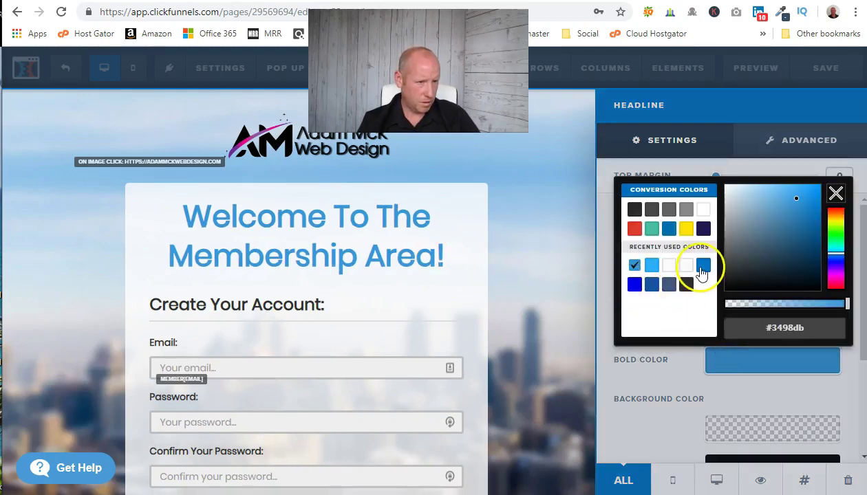
left_click(704, 229)
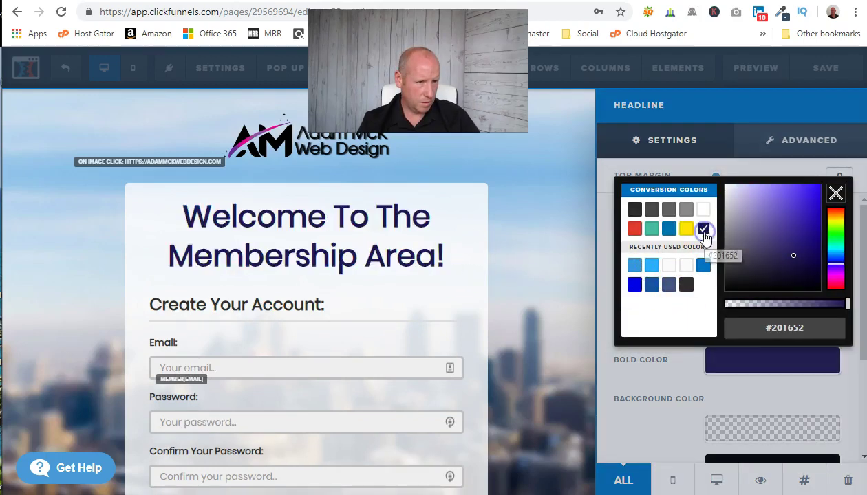
left_click(632, 284)
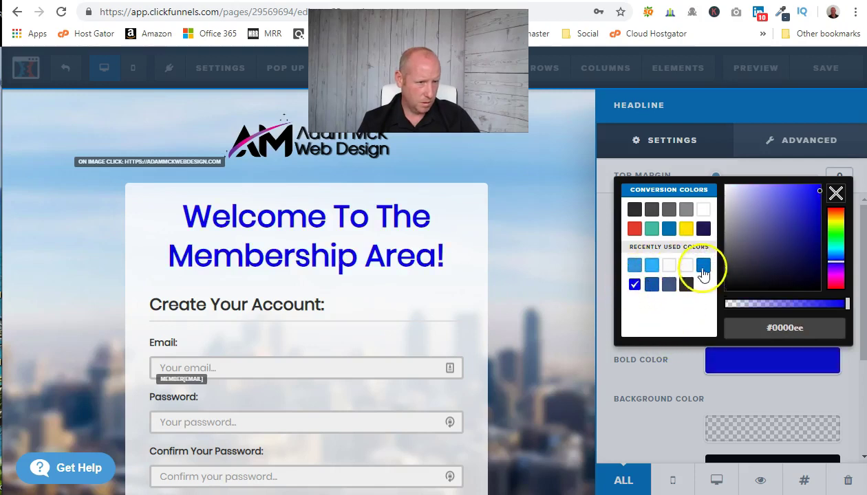
left_click(469, 259)
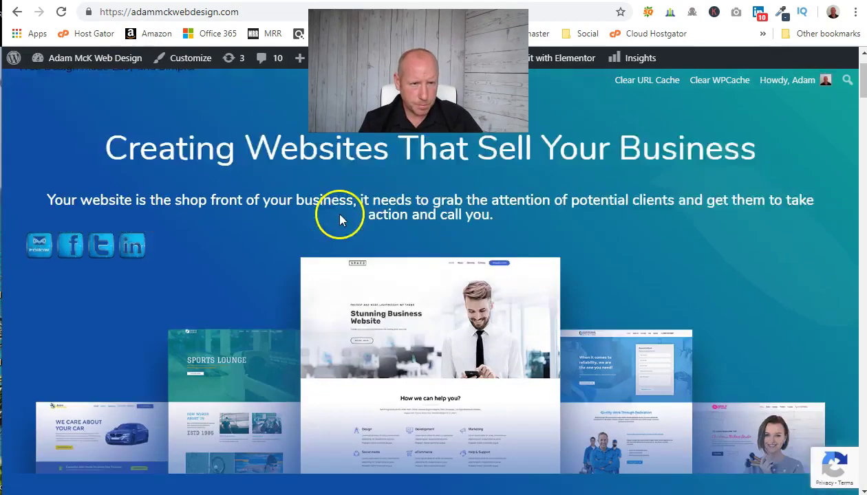
Sample the dark blue of the "Flexibility & Freedom" heading on adammckwebdesign.com with the colour picker extension
scroll(340, 217, "down", 8)
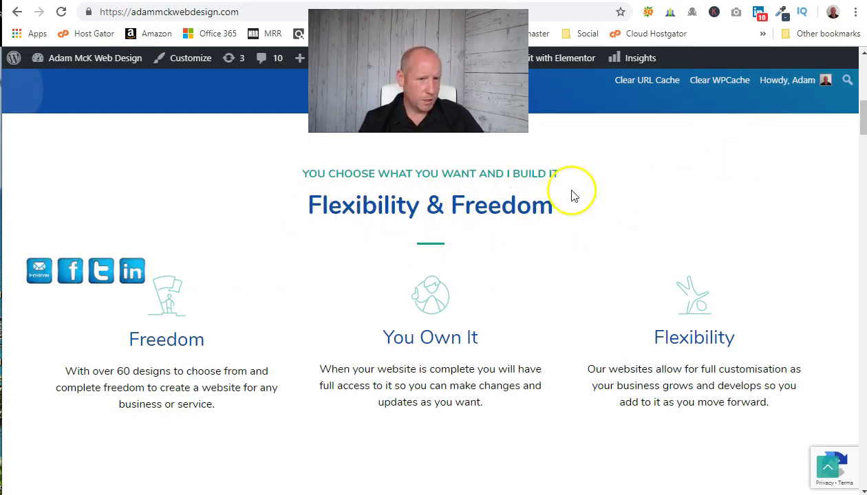
left_click(781, 13)
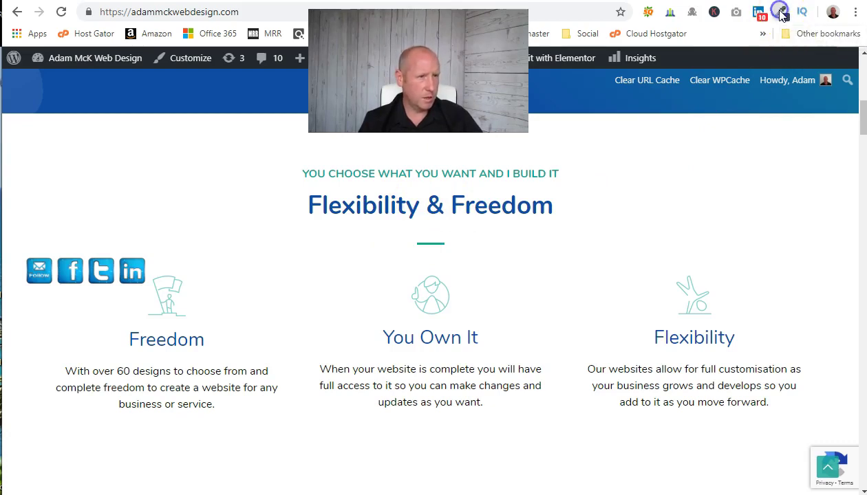
left_click(734, 30)
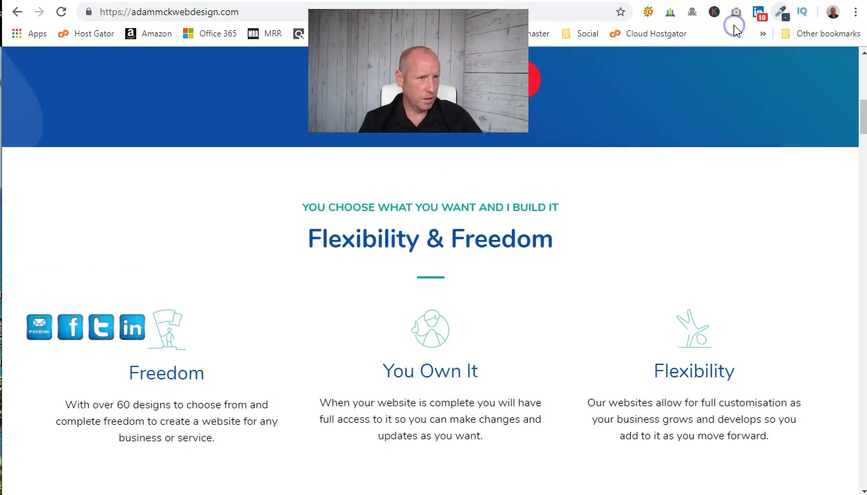
left_click(453, 238)
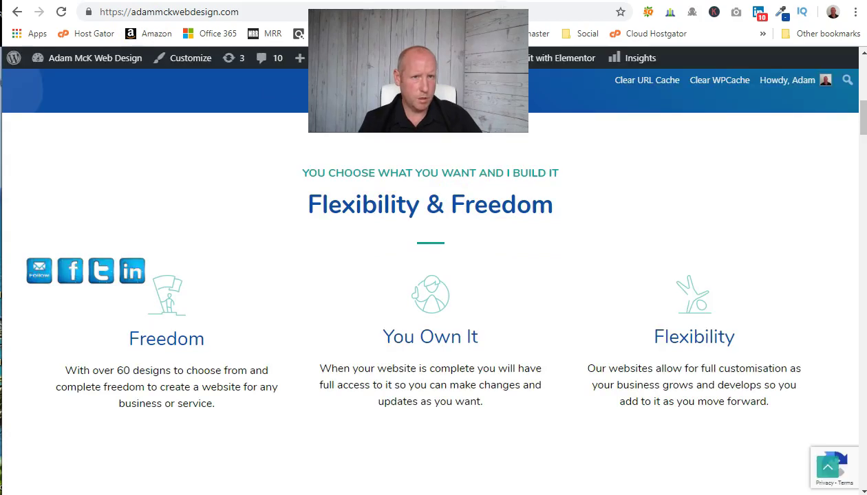
Return to the ClickFunnels editor and set the Welcome heading's bold colour to the sampled #0f4ea5
key("ctrl+Tab")
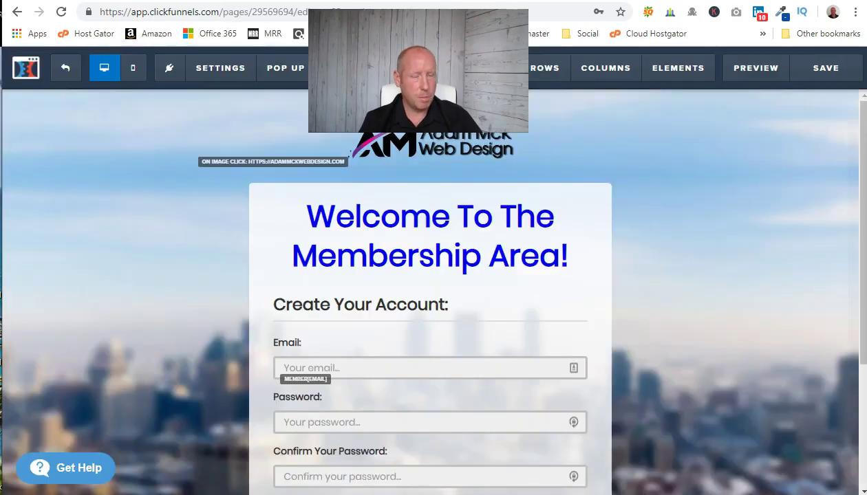
left_click(485, 260)
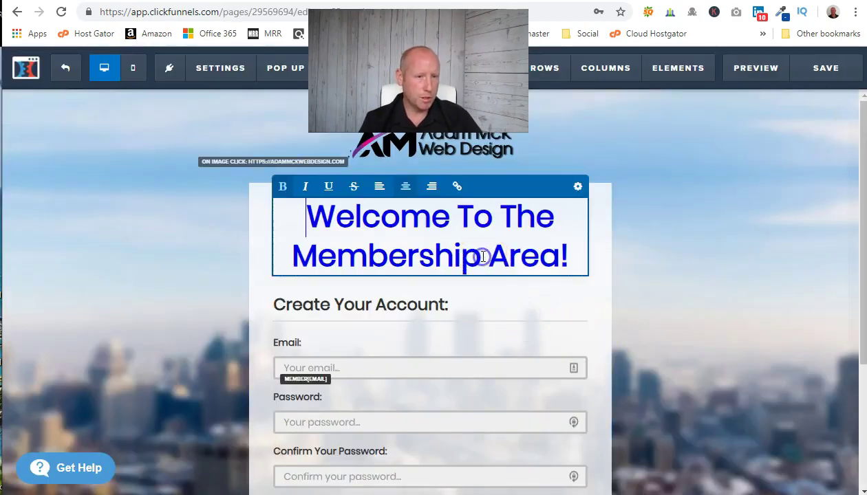
left_click(577, 187)
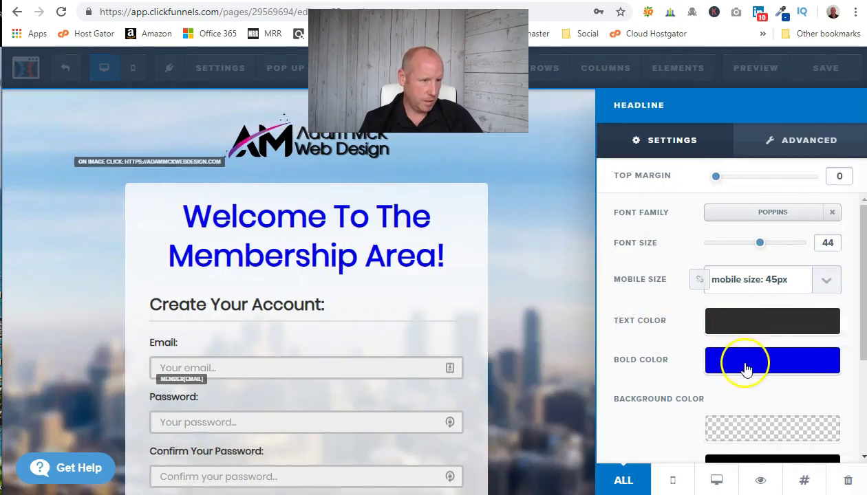
left_click(746, 368)
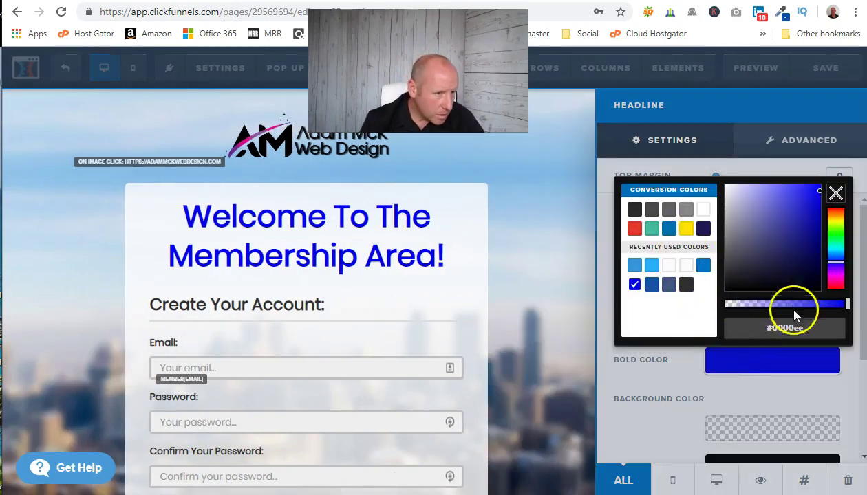
left_click_drag(800, 323, 765, 327)
right_click(765, 328)
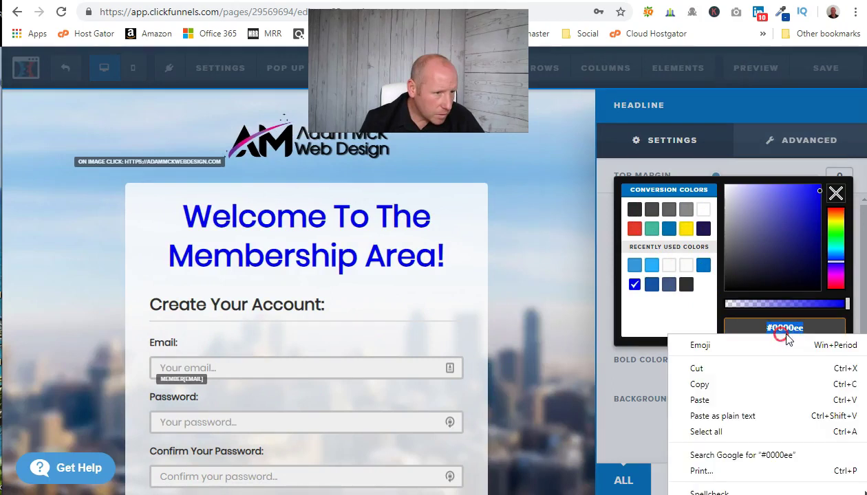
left_click(751, 399)
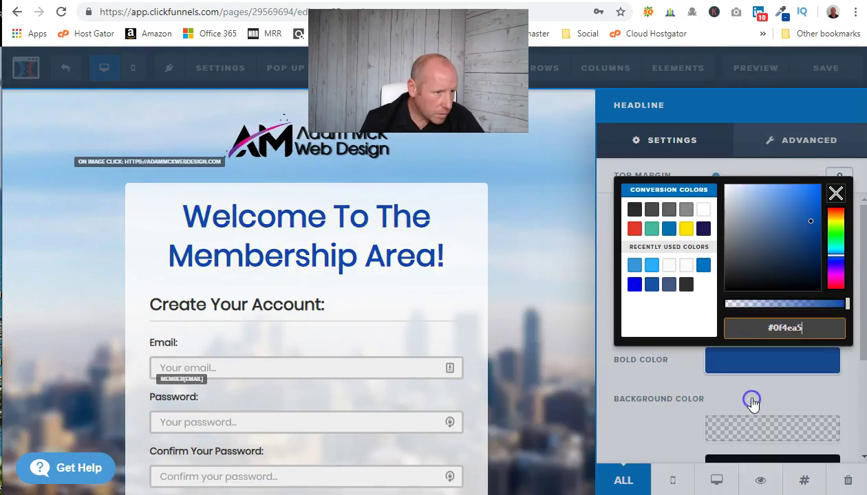
left_click(459, 306)
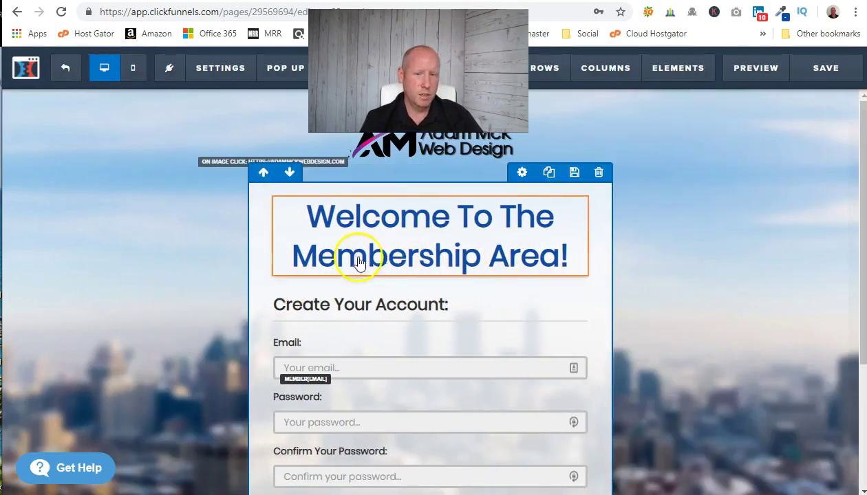
Switch to the text notes, add the colour code #0F4EA5 labelled "Dark Blue" below the video links, and return to the page editor
key("alt+Tab")
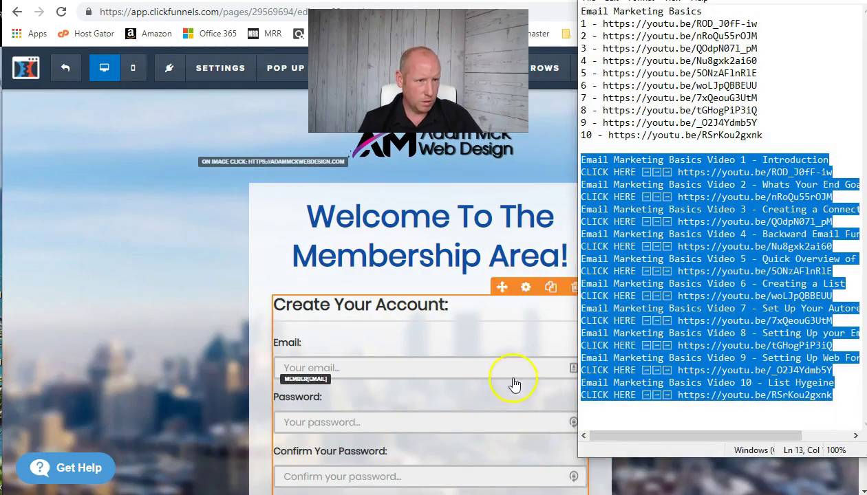
left_click(840, 395)
key("Return")
key("Return")
right_click(597, 473)
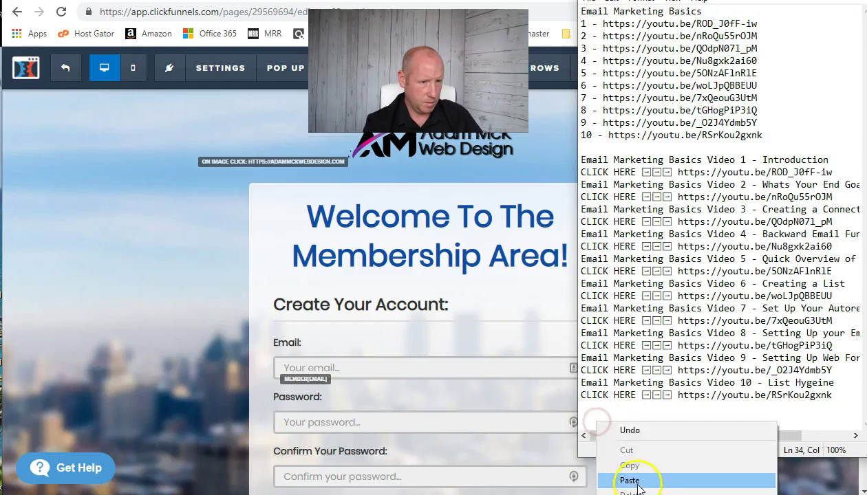
left_click(606, 485)
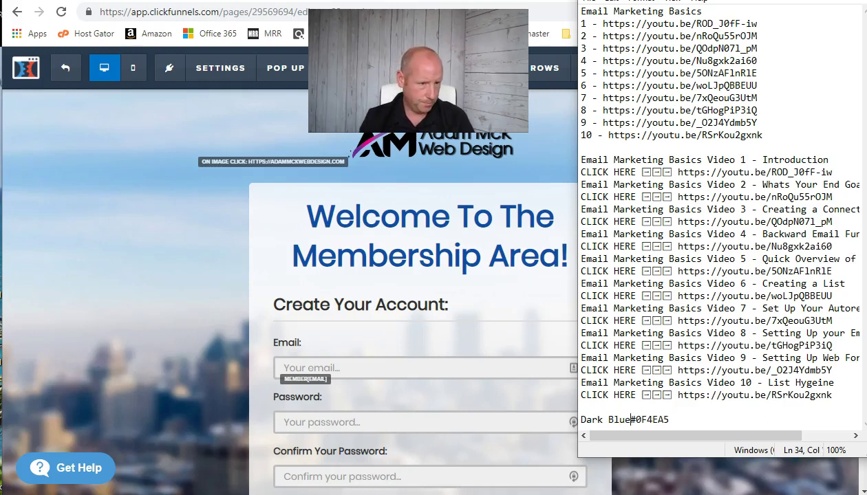
left_click(43, 285)
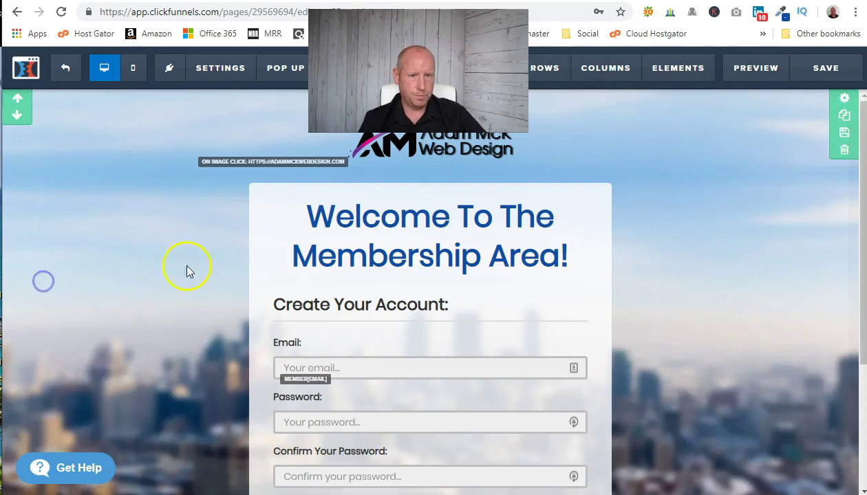
Set the member access form's button background colour to the dark blue #0F4EA5 and close its settings
scroll(406, 172, "down", 1)
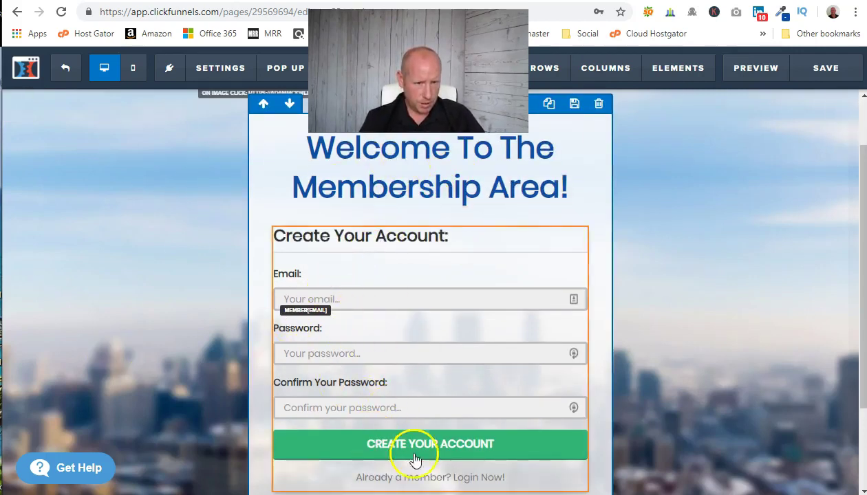
scroll(434, 417, "down", 2)
left_click(514, 324)
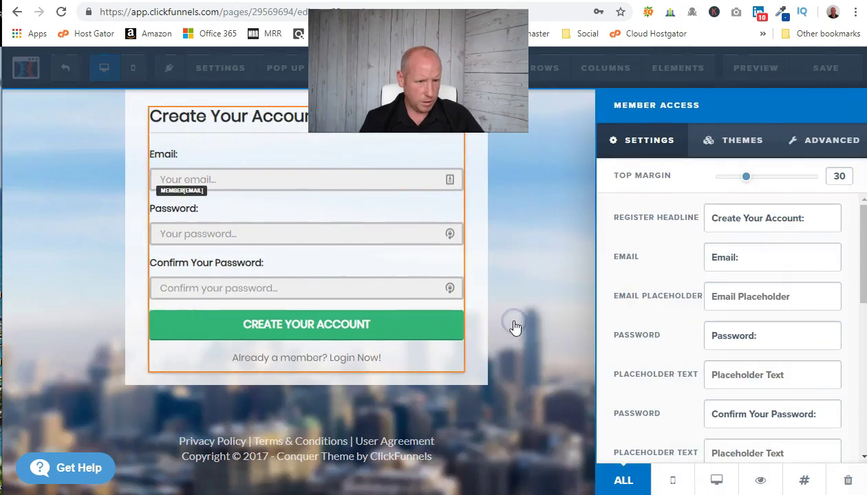
scroll(709, 355, "down", 5)
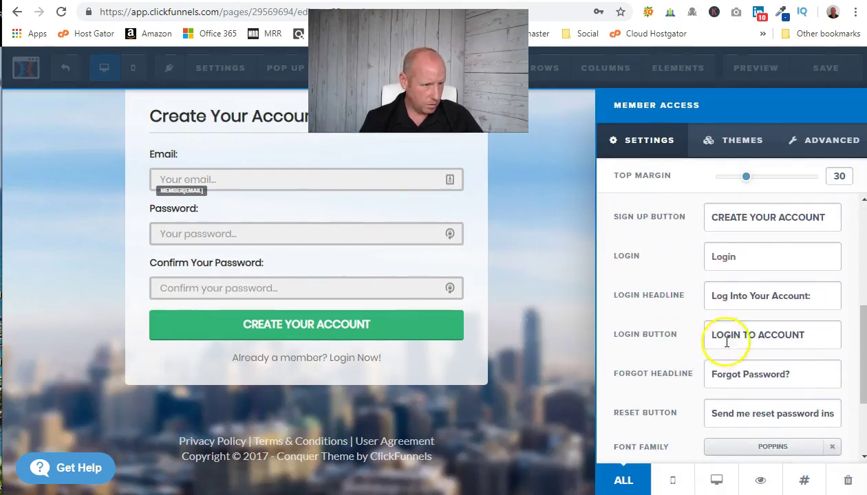
scroll(729, 337, "down", 2)
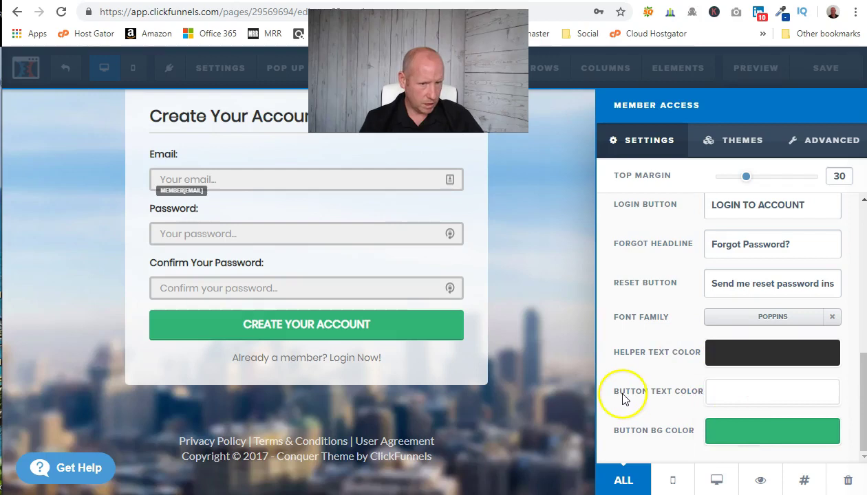
left_click(736, 433)
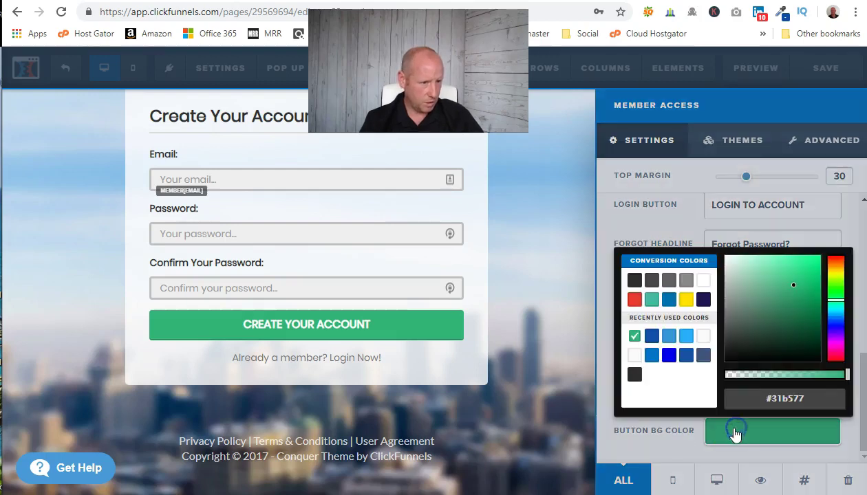
right_click(788, 398)
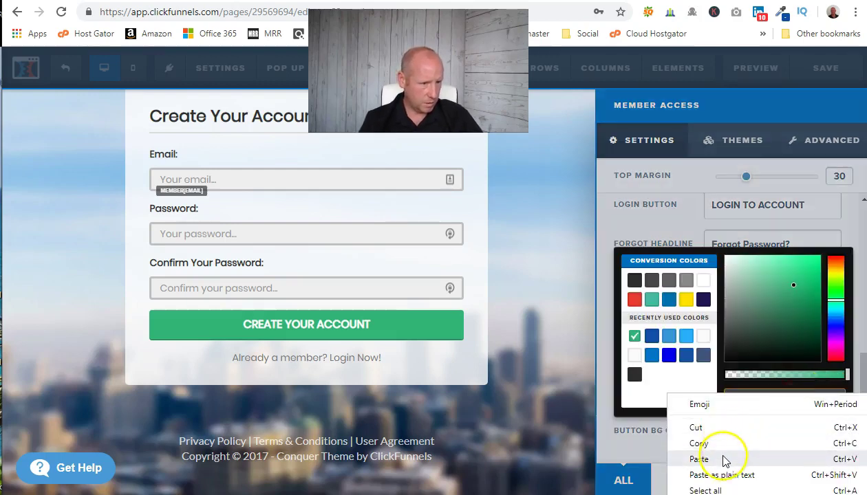
left_click(776, 459)
left_click(634, 449)
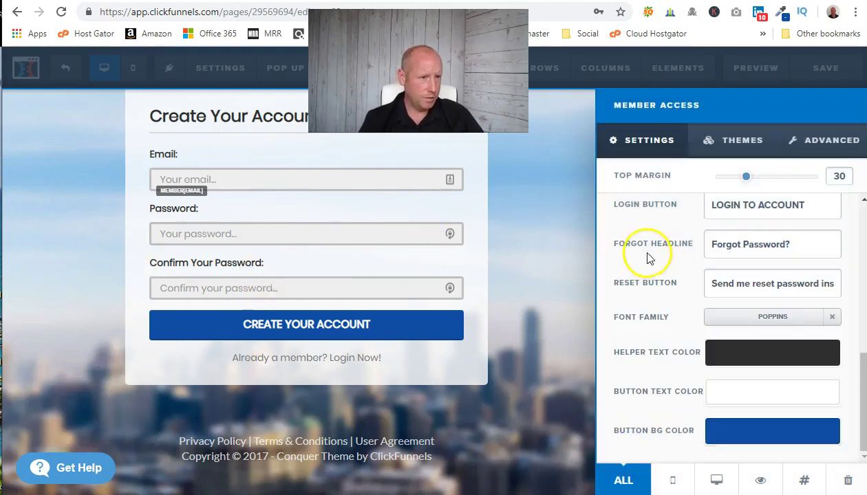
scroll(640, 255, "up", 5)
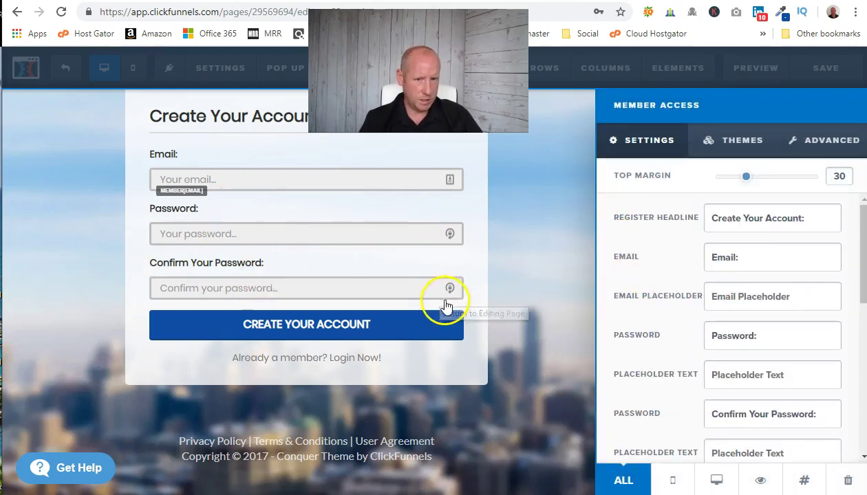
left_click(492, 262)
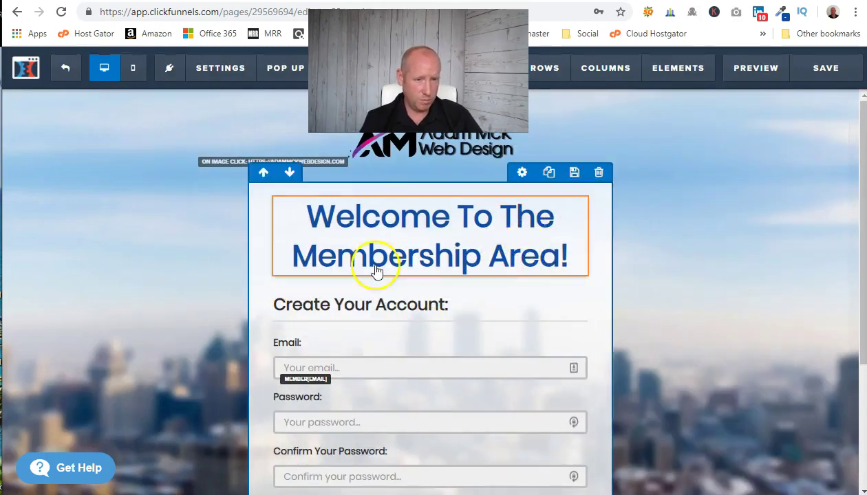
Examine the member access form's settings and the elements that can be added beneath the form
scroll(451, 329, "down", 3)
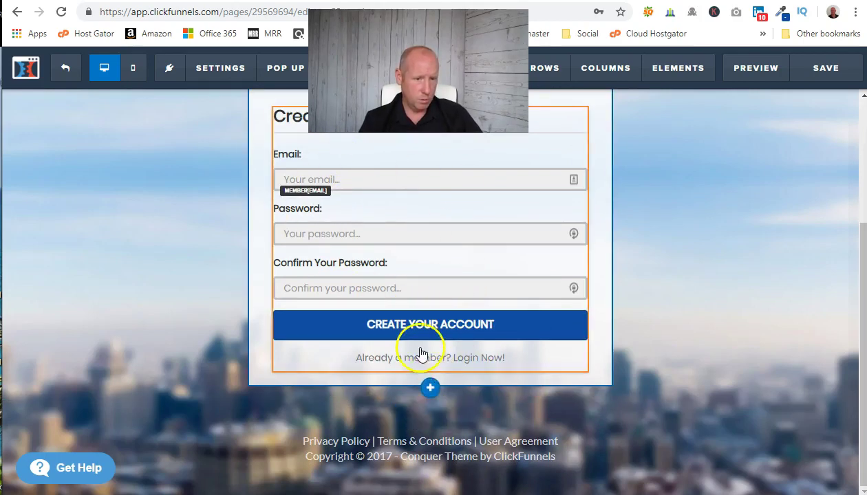
left_click(430, 371)
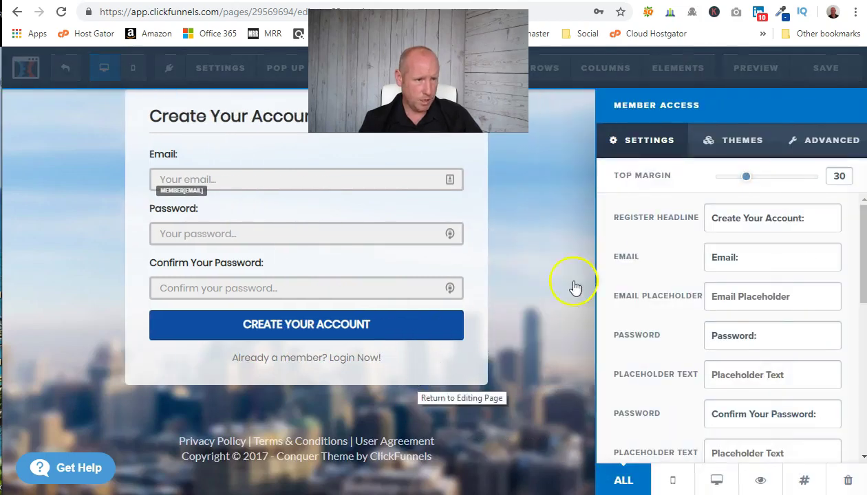
left_click(555, 336)
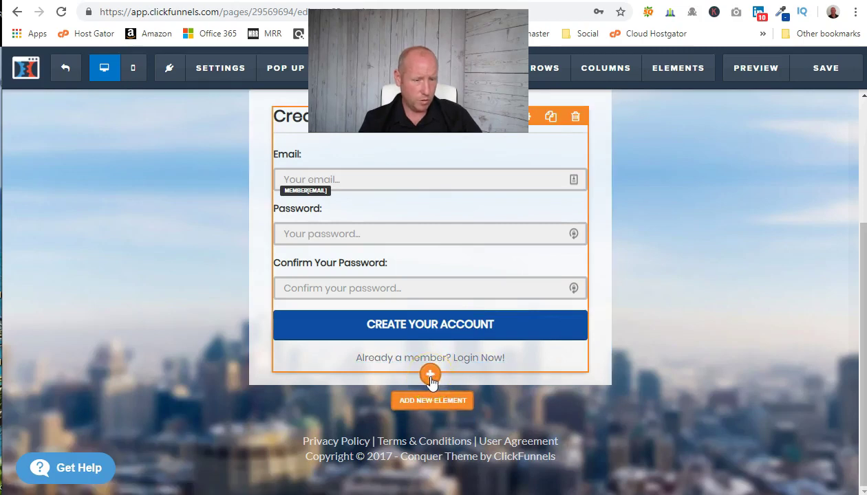
left_click(430, 376)
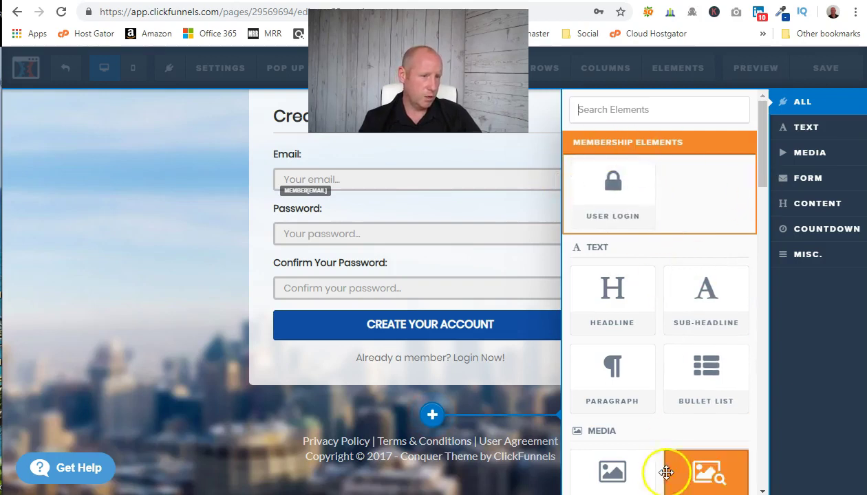
scroll(639, 411, "down", 3)
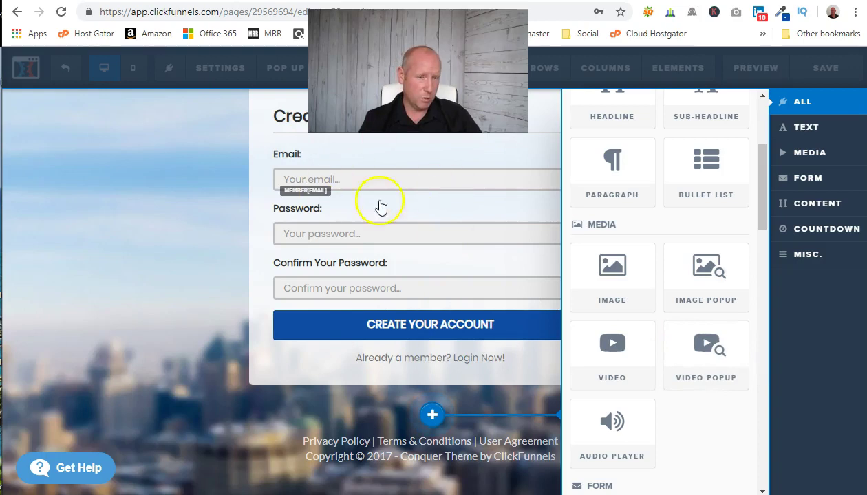
left_click(223, 270)
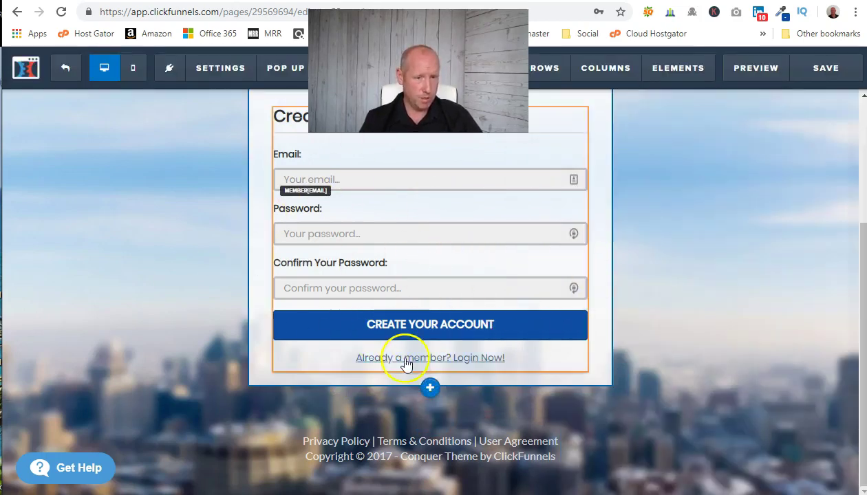
scroll(447, 261, "up", 3)
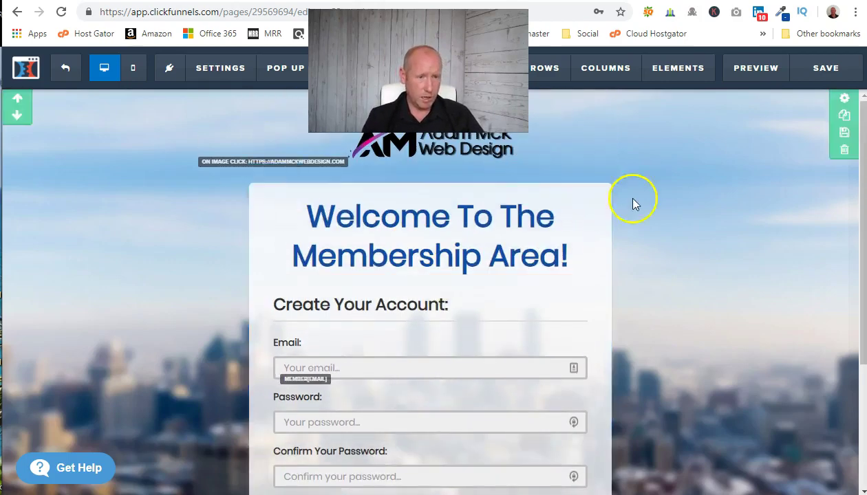
scroll(485, 179, "down", 1)
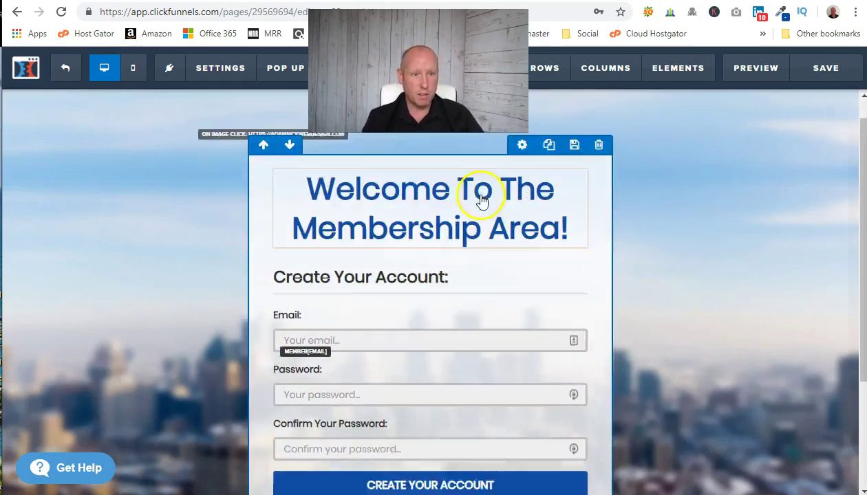
Change the year in the page footer's copyright line to 2019
scroll(481, 200, "down", 3)
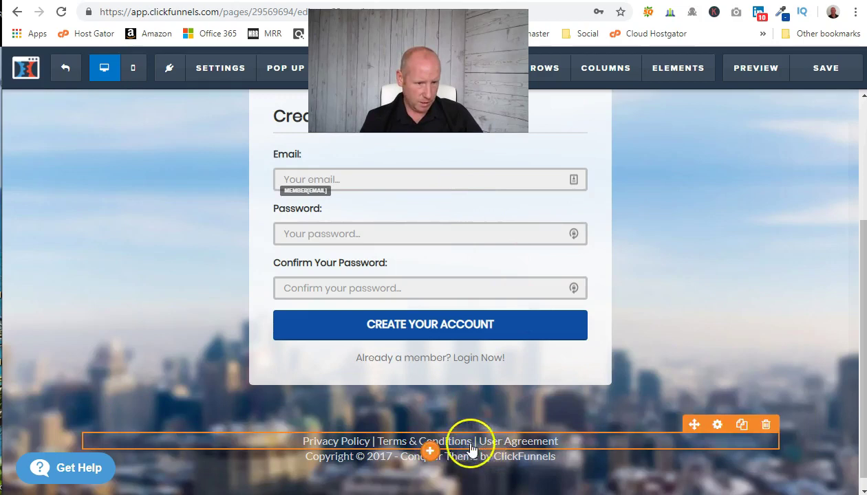
left_click(382, 455)
key("Delete")
type("9")
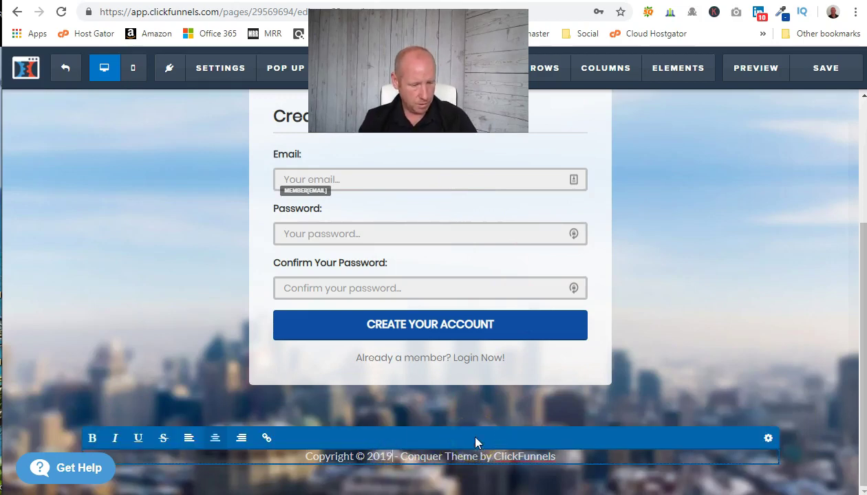
Replace "Conquer Theme by ClickFunnels" in the footer's copyright line with "Adam McK Web Design"
left_click(401, 458)
type("Adam McK W")
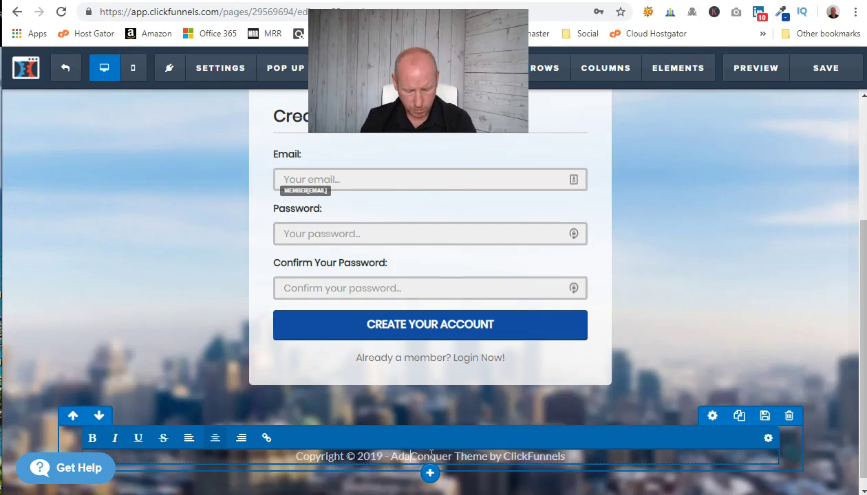
type("eb Design")
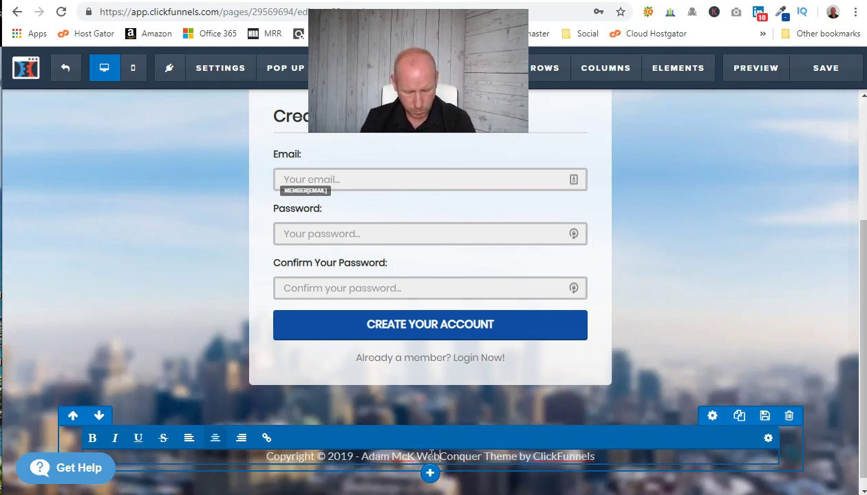
key("Delete")
key("Delete")
key("Delete")
key("Delete")
key("Delete")
key("Delete")
key("Delete")
key("Delete")
key("Delete")
key("Delete")
key("Delete")
key("Delete")
key("Delete")
key("Delete")
key("Delete")
key("Delete")
key("Delete")
key("Delete")
key("Delete")
key("Delete")
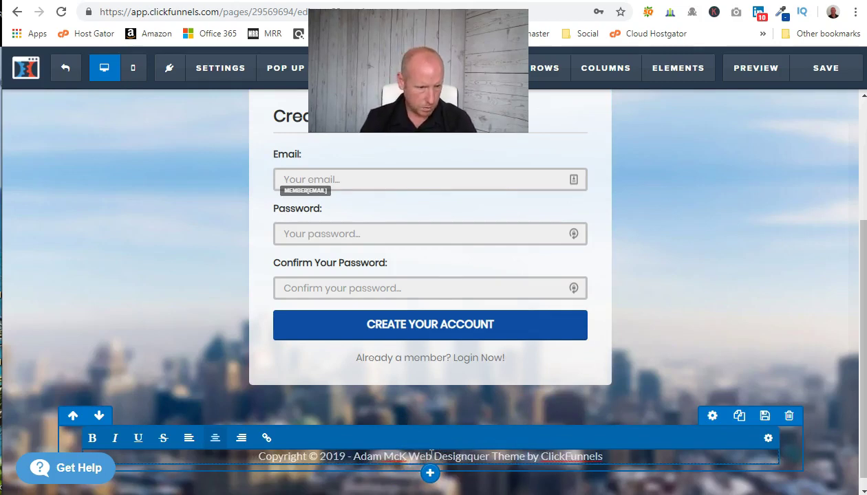
key("Delete")
key("Delete")
key("Delete")
key("Delete")
key("Delete")
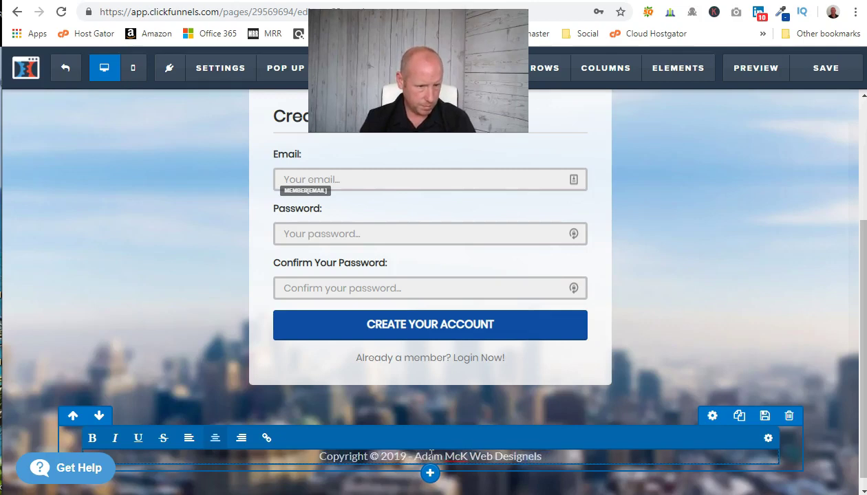
key("Delete")
left_click(690, 282)
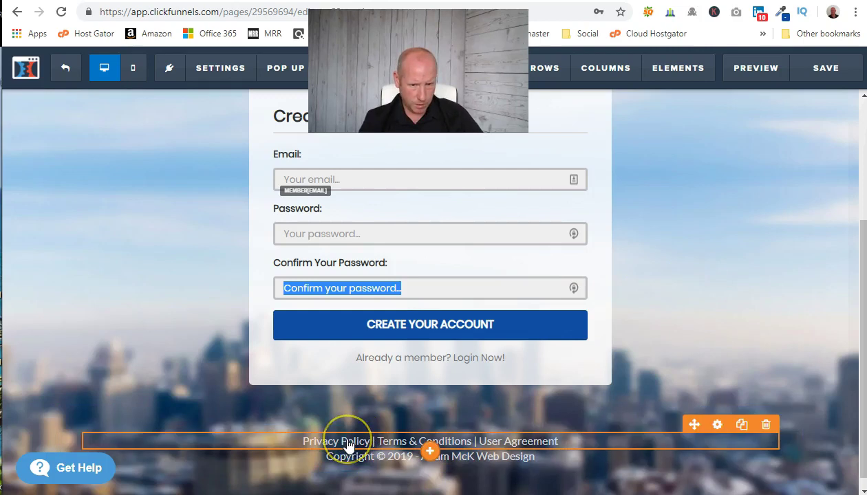
Switch to adammckwebdesign.com, open the Privacy Policy page from its footer and copy the page's address
left_click(348, 444)
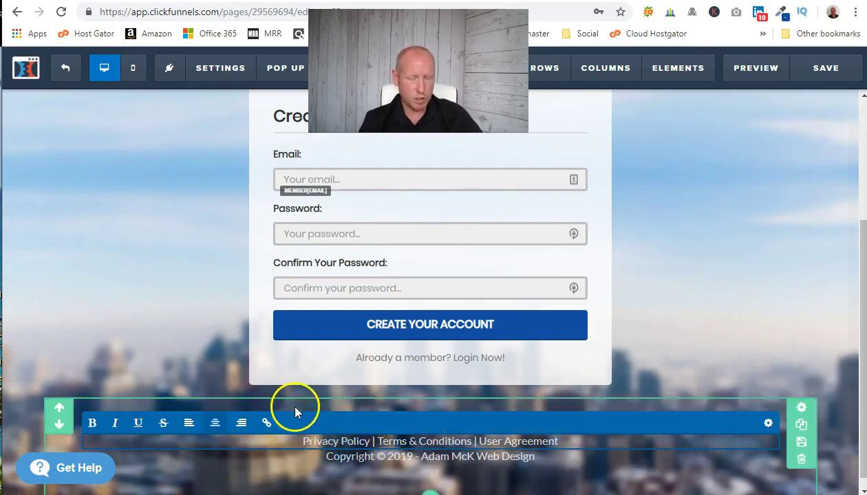
left_click(227, 0)
scroll(464, 238, "up", 6)
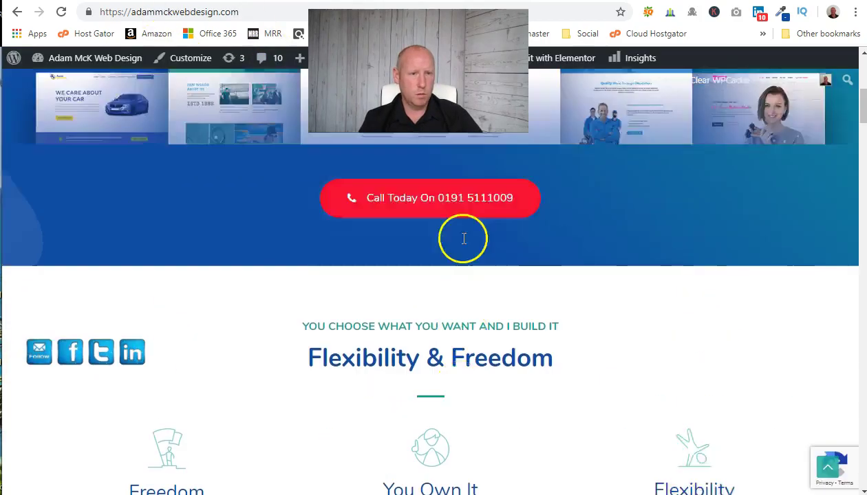
scroll(559, 242, "down", 9)
scroll(544, 281, "down", 12)
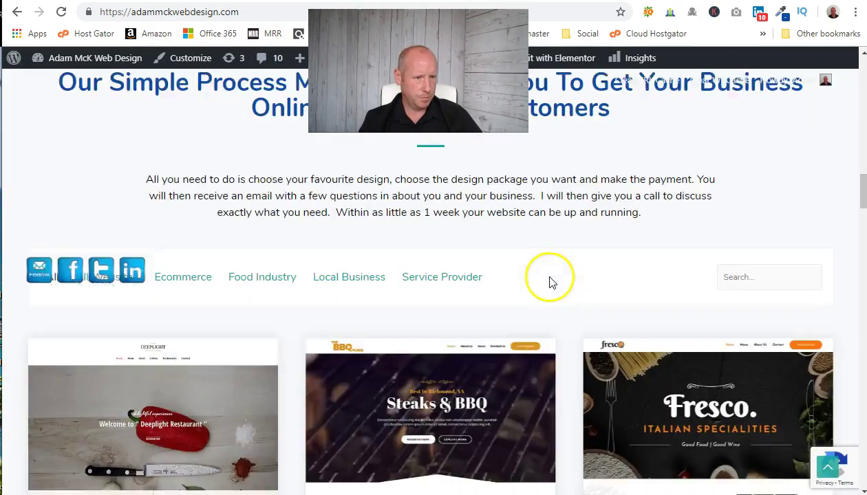
left_click_drag(863, 248, 863, 470)
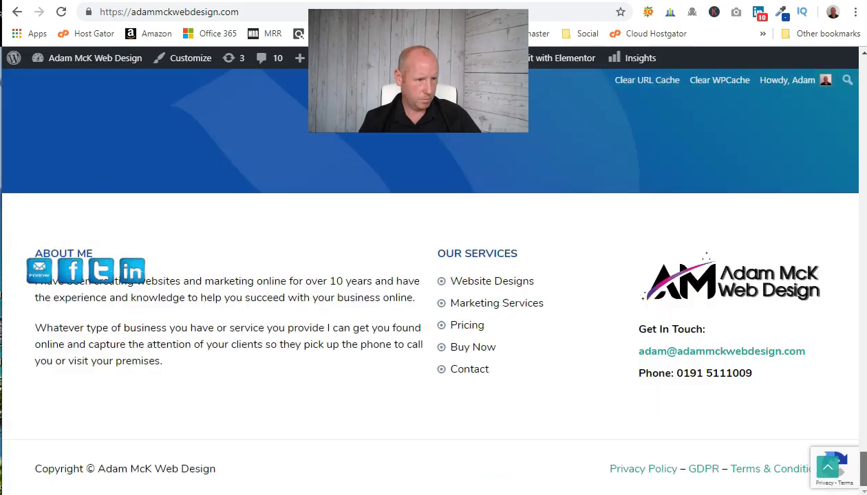
left_click(637, 472)
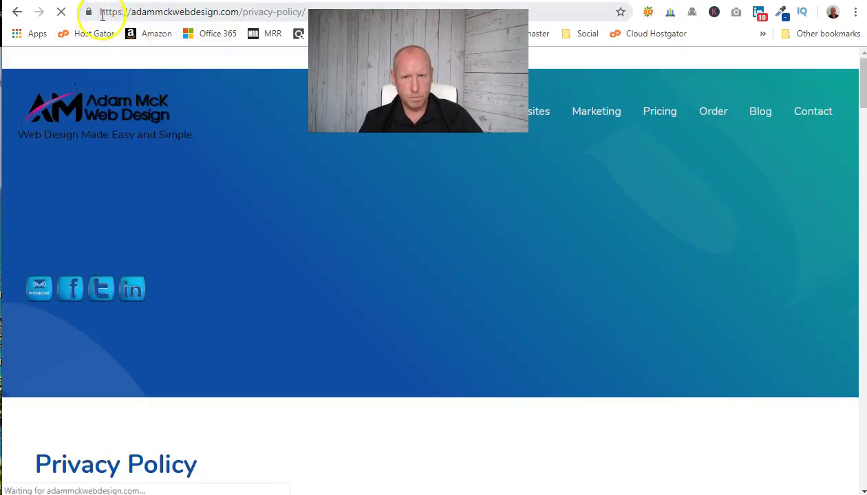
left_click(100, 12)
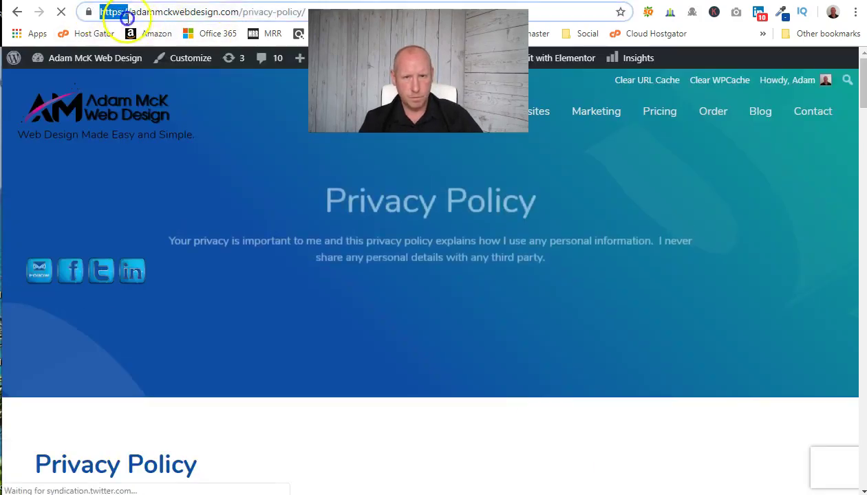
right_click(260, 11)
left_click(284, 88)
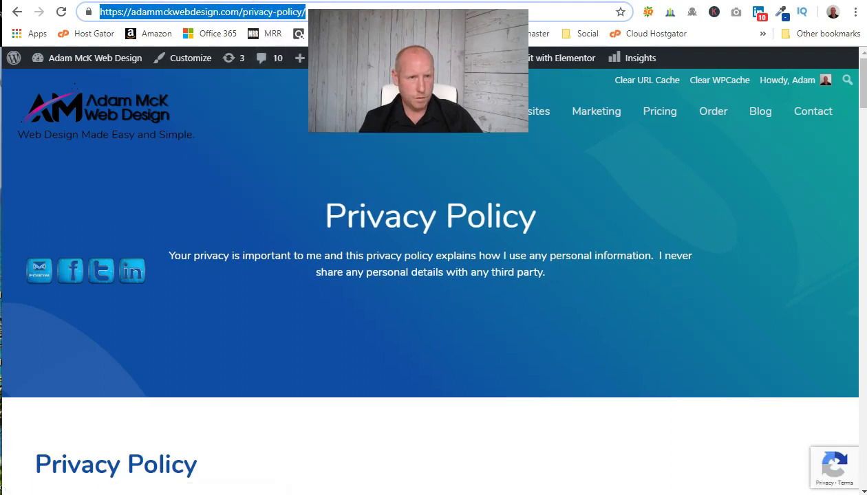
key("ctrl+Tab")
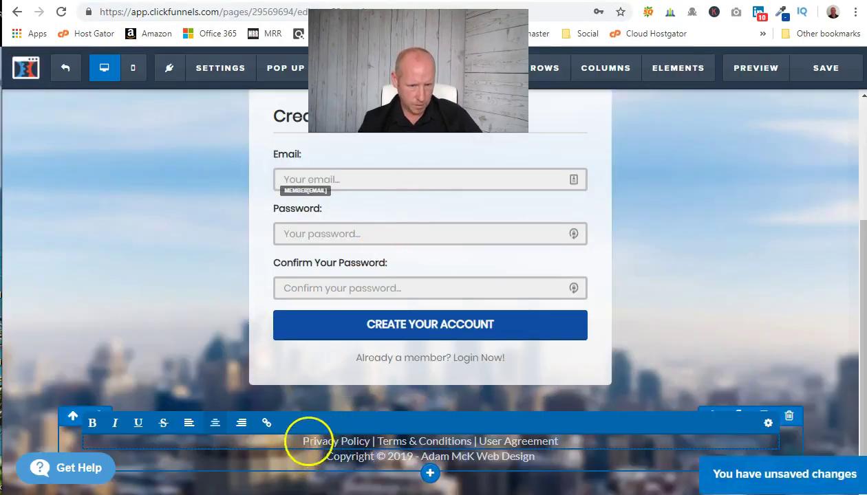
left_click_drag(303, 443, 343, 445)
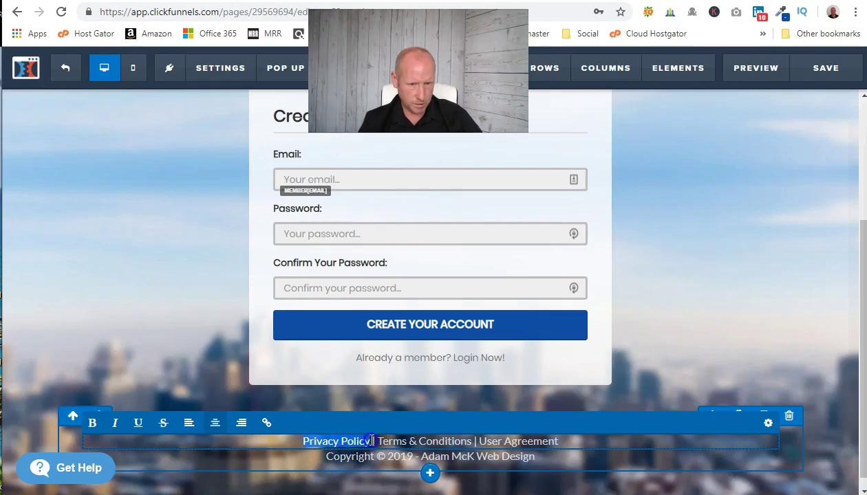
left_click(268, 425)
left_click(192, 428)
right_click(177, 427)
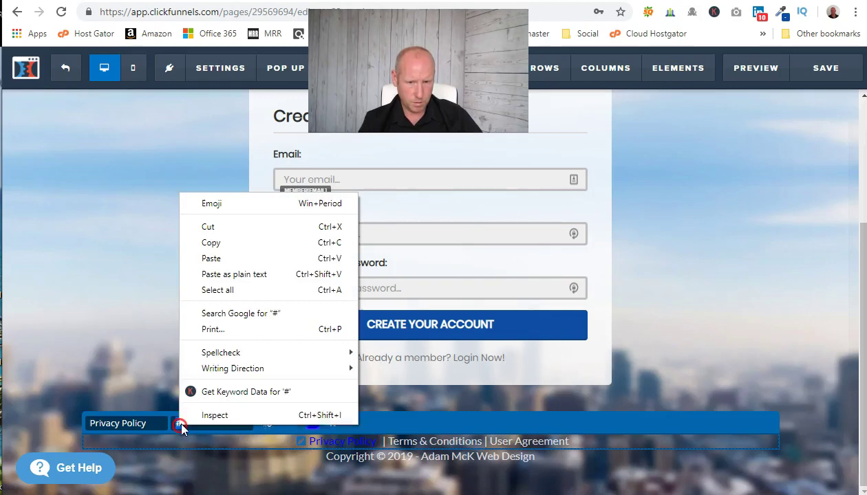
left_click(211, 258)
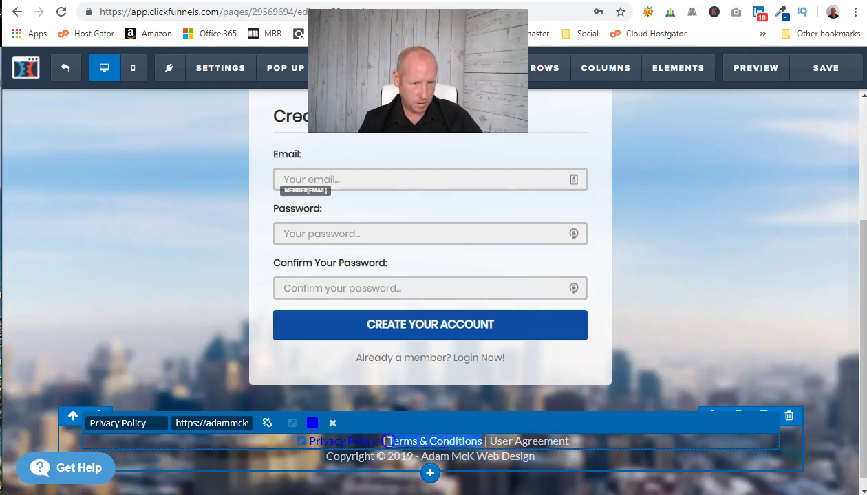
Go back to adammckwebdesign.com, open the Terms & Conditions page from its footer and copy the page's address
key("ctrl+Tab")
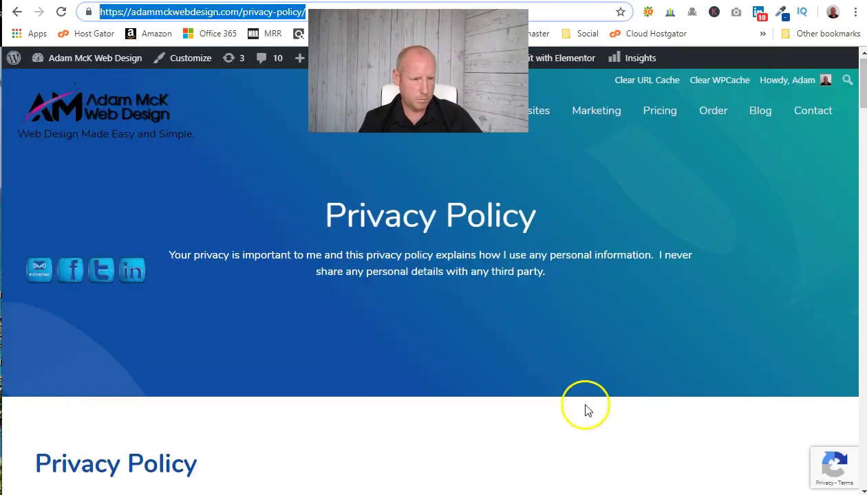
scroll(586, 408, "down", 5)
scroll(586, 394, "down", 2)
left_click_drag(864, 136, 862, 472)
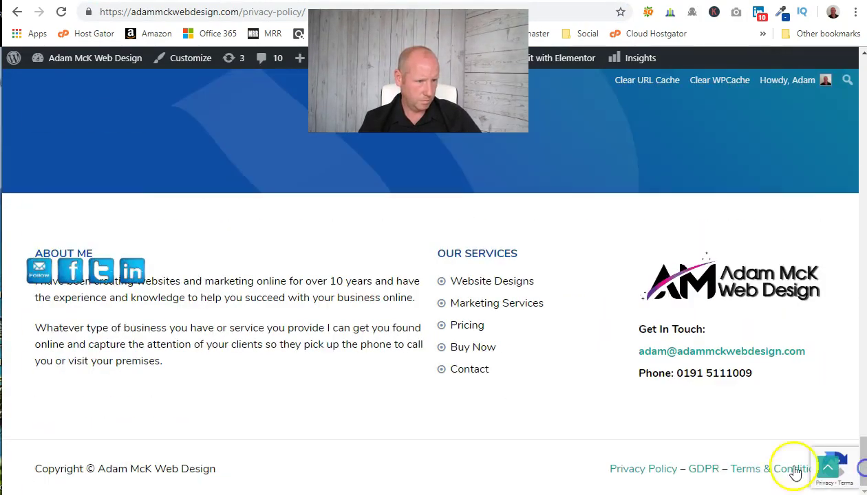
left_click(772, 470)
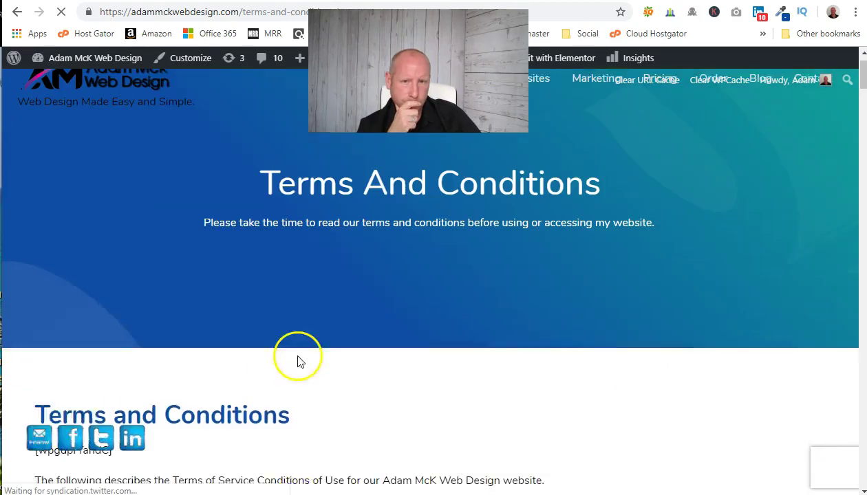
left_click(203, 12)
right_click(203, 13)
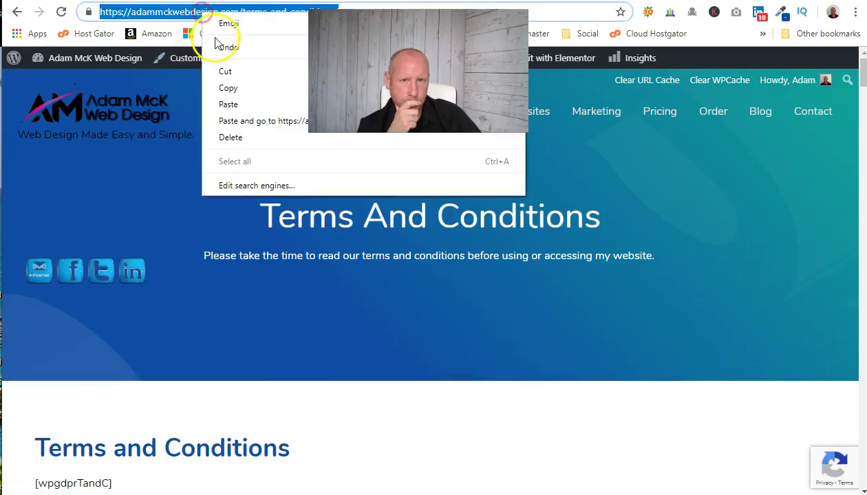
left_click(230, 86)
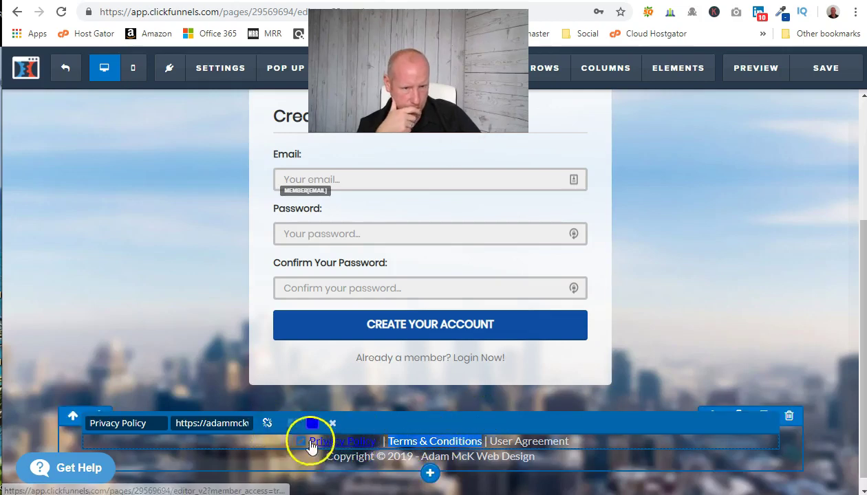
Link the footer's Terms & Conditions text to the copied address of the website's Terms & Conditions page
left_click(456, 402)
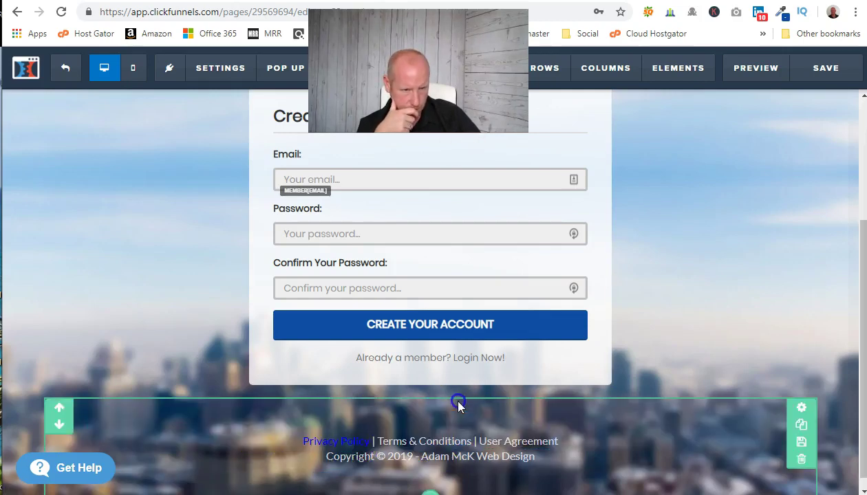
left_click(434, 446)
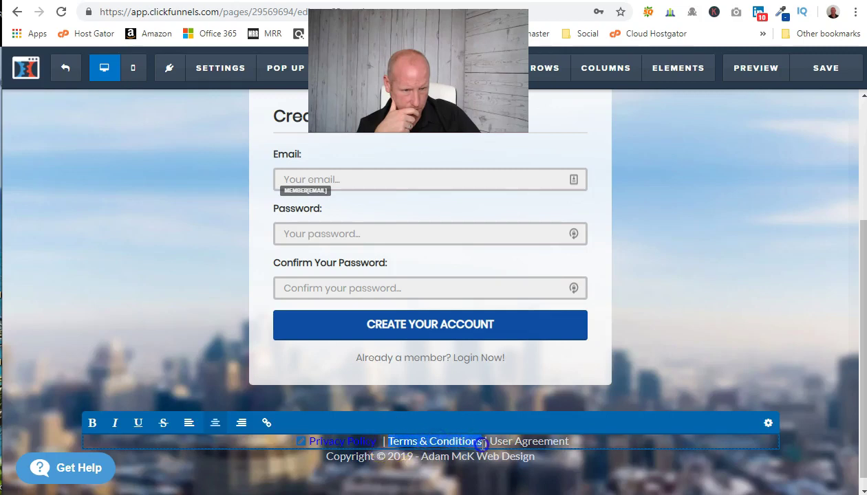
left_click(266, 423)
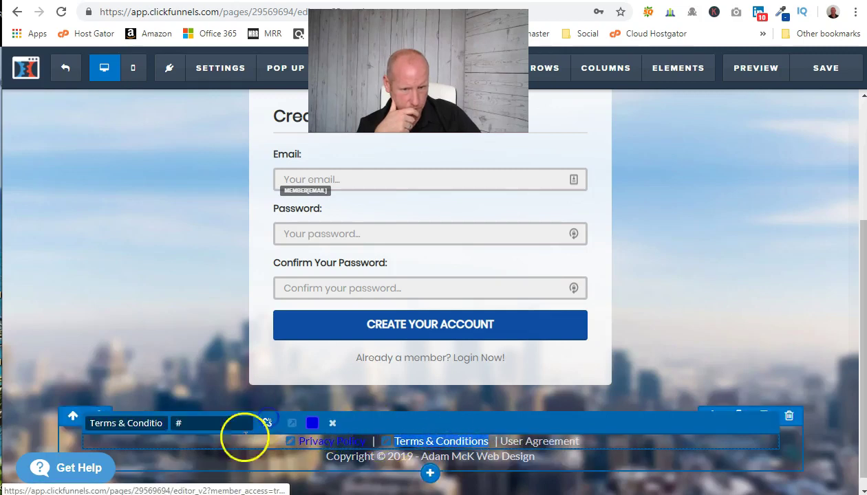
double_click(174, 424)
right_click(179, 423)
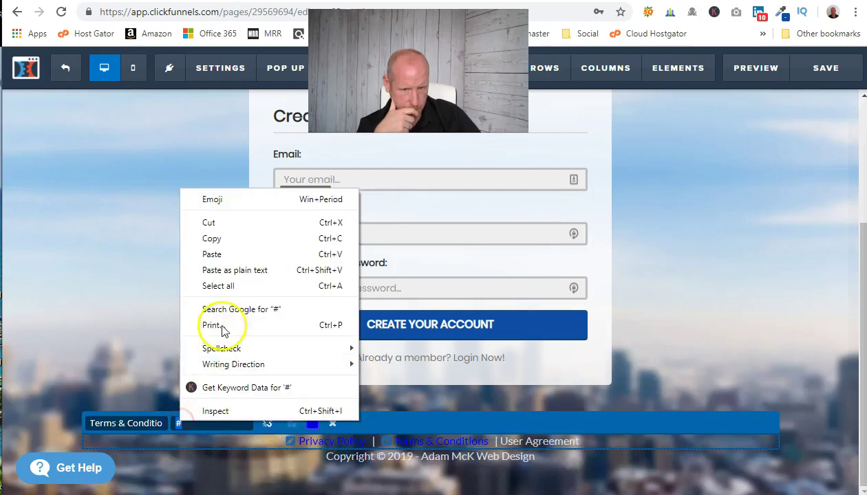
left_click(219, 254)
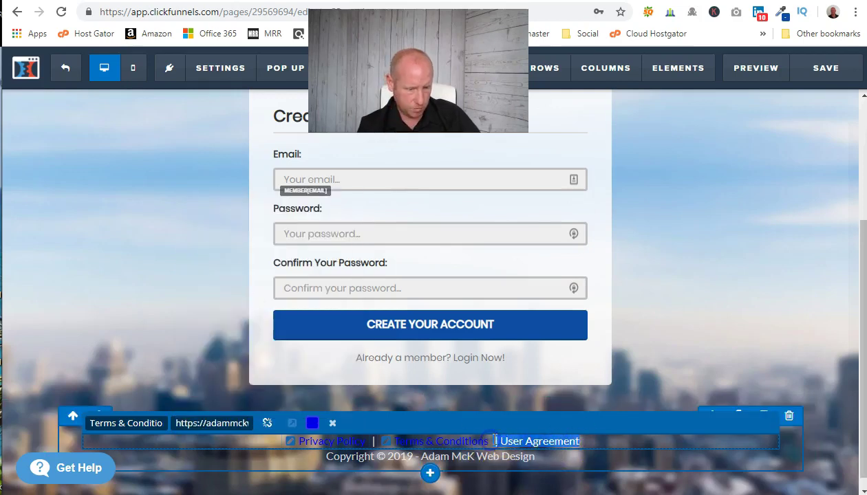
Delete the "| User Agreement" text from the footer's link line
key("BackSpace")
left_click_drag(535, 442, 438, 442)
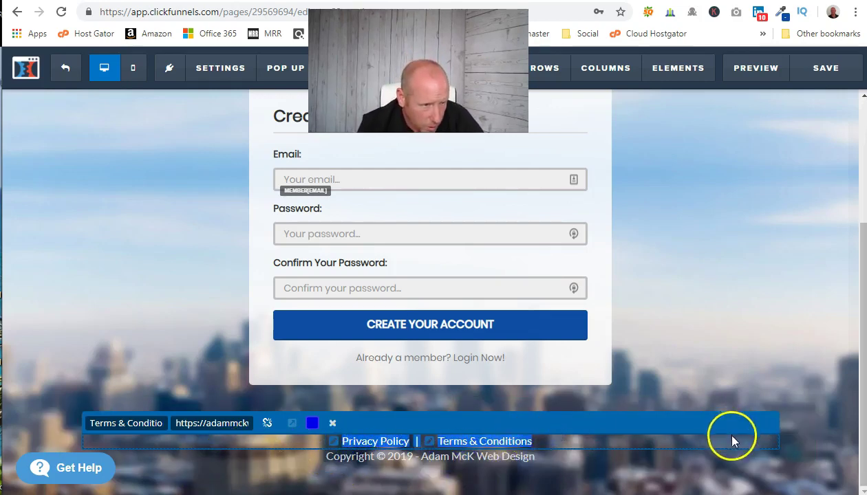
left_click(570, 437)
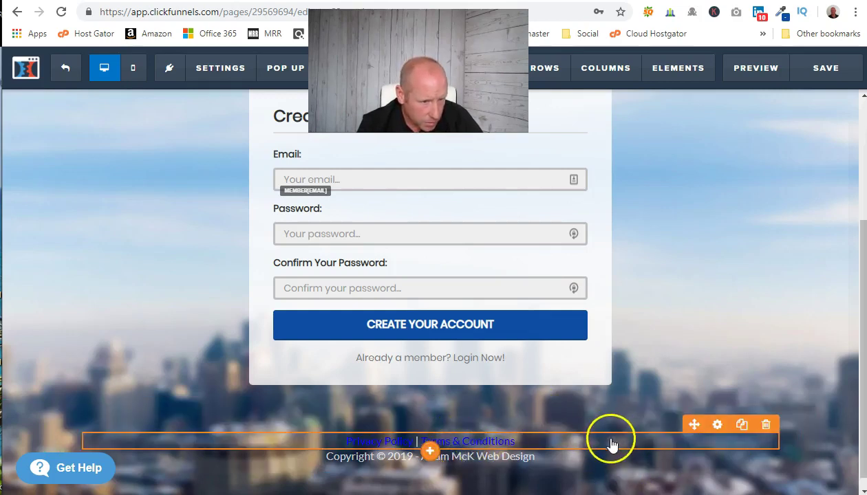
Try the dark blue #0f4ea5 as the text colour of the footer's link line, checking the code against the notes file
left_click(718, 425)
scroll(772, 406, "down", 2)
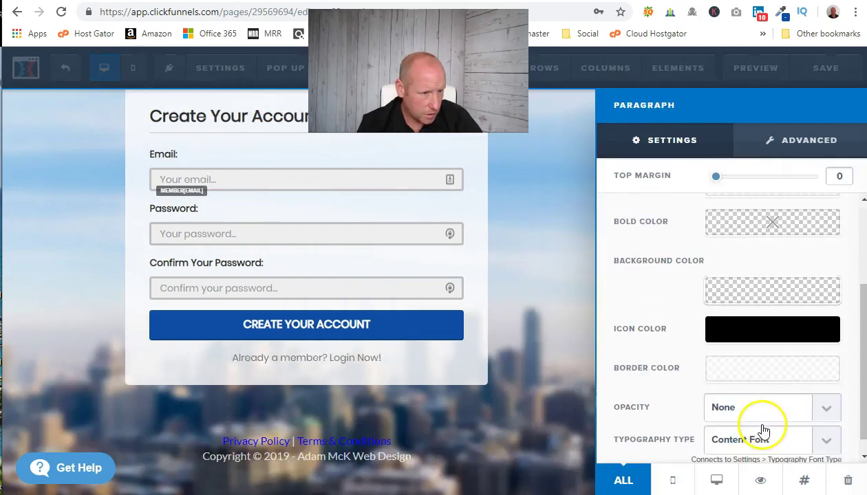
scroll(733, 377, "up", 2)
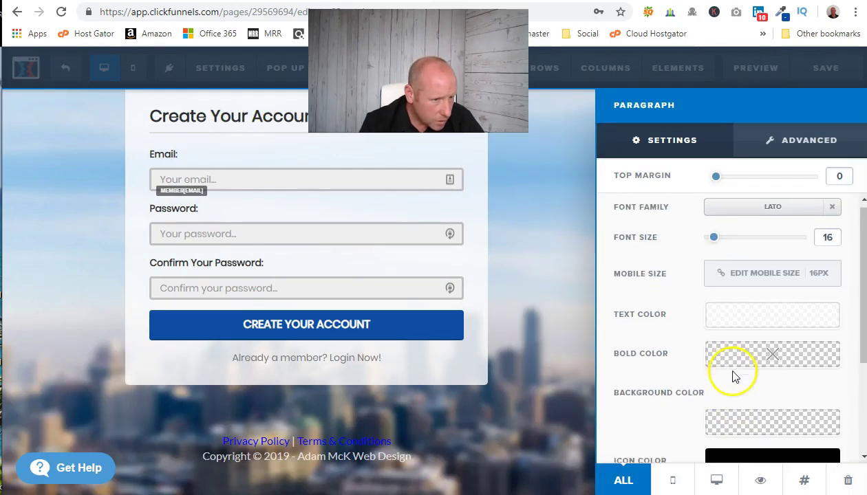
scroll(731, 368, "down", 1)
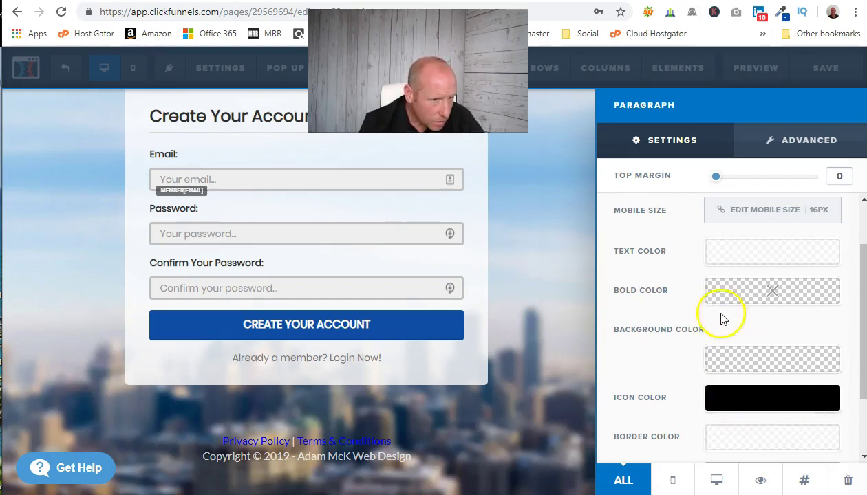
scroll(724, 315, "up", 1)
left_click(775, 323)
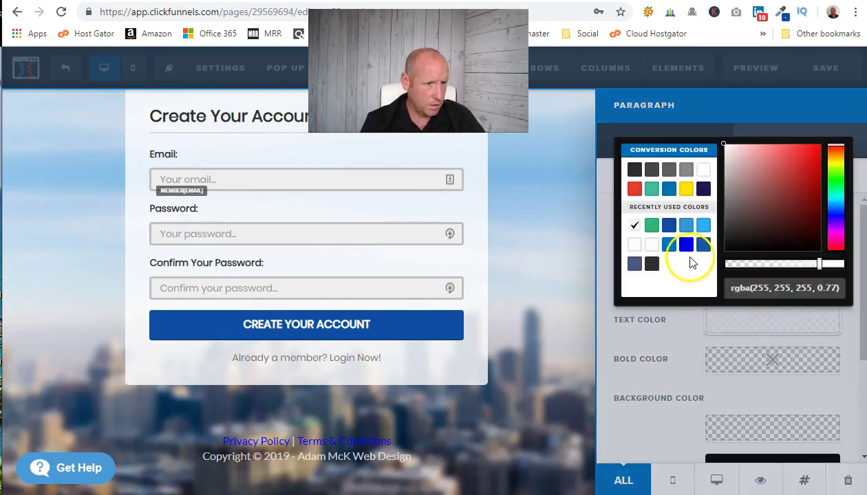
left_click(669, 227)
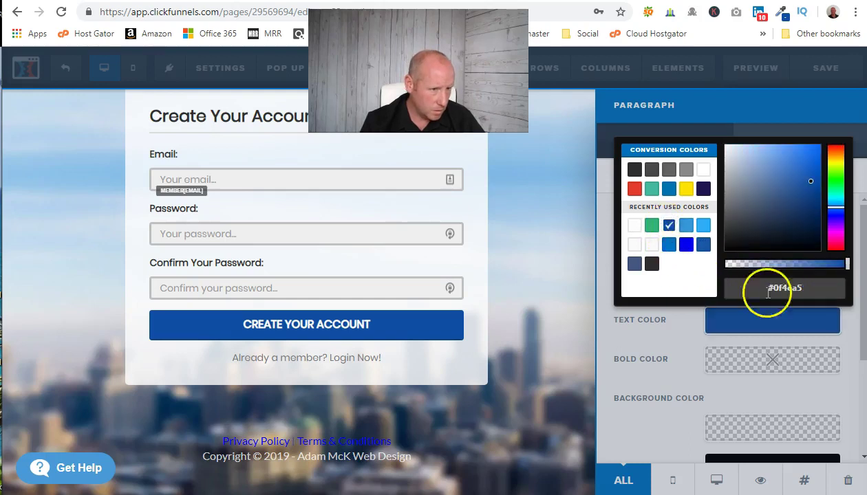
key("alt+Tab")
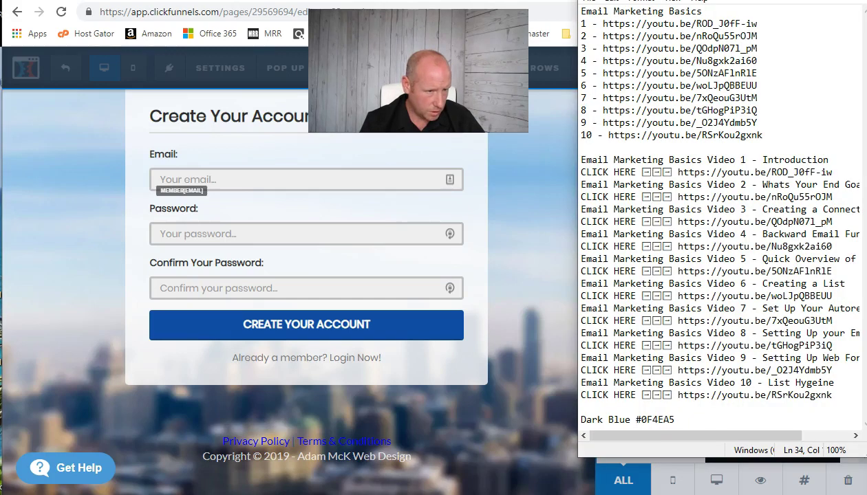
left_click(515, 429)
left_click(690, 292)
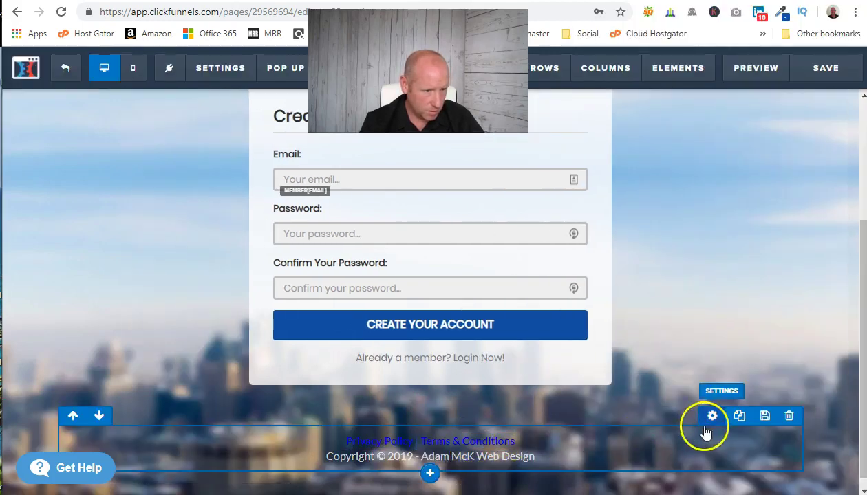
Set the text colour of the footer's link line to white, #ffffff
left_click(717, 424)
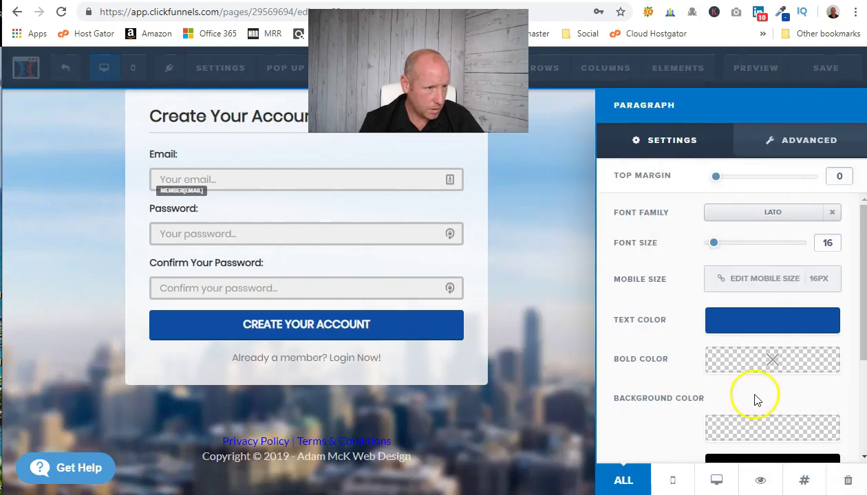
left_click(775, 329)
left_click(634, 230)
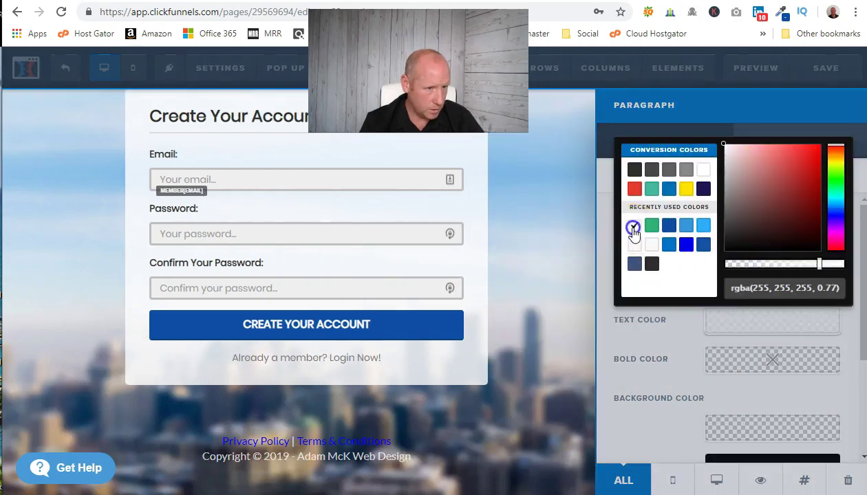
left_click(701, 172)
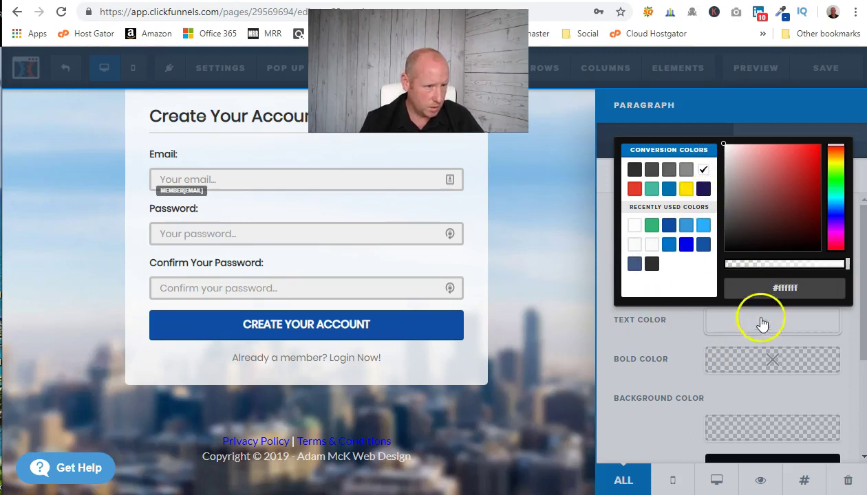
left_click(685, 358)
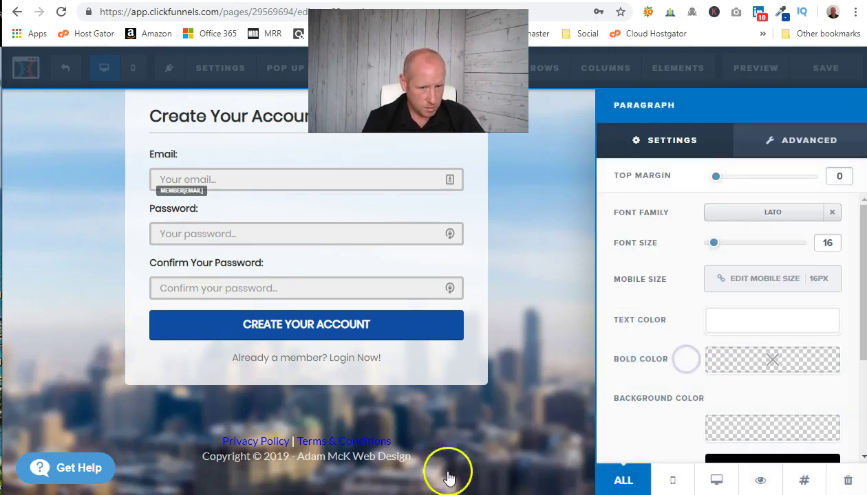
left_click(283, 451)
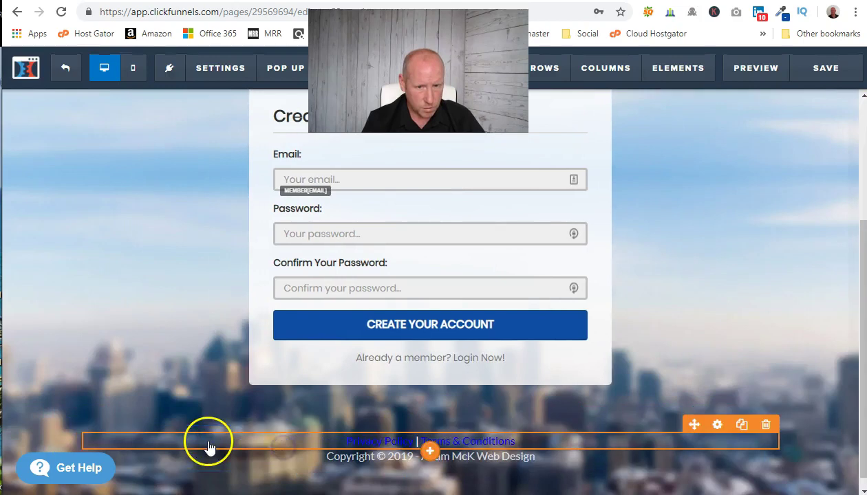
Set the bold colour of the footer's Privacy Policy and Terms & Conditions line to white, #ffffff
left_click_drag(316, 433, 513, 441)
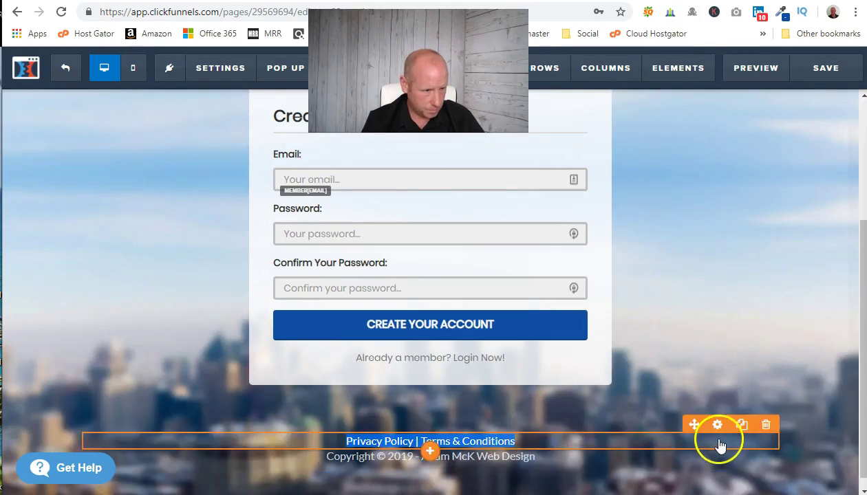
left_click(717, 424)
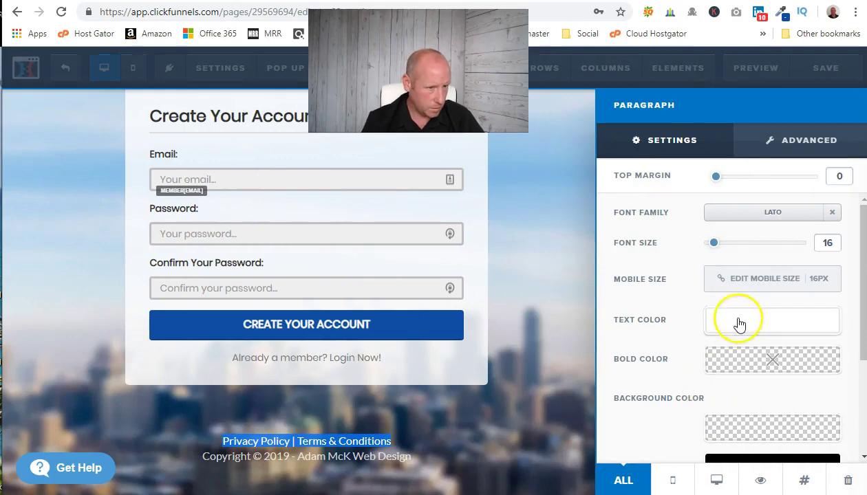
scroll(722, 395, "down", 2)
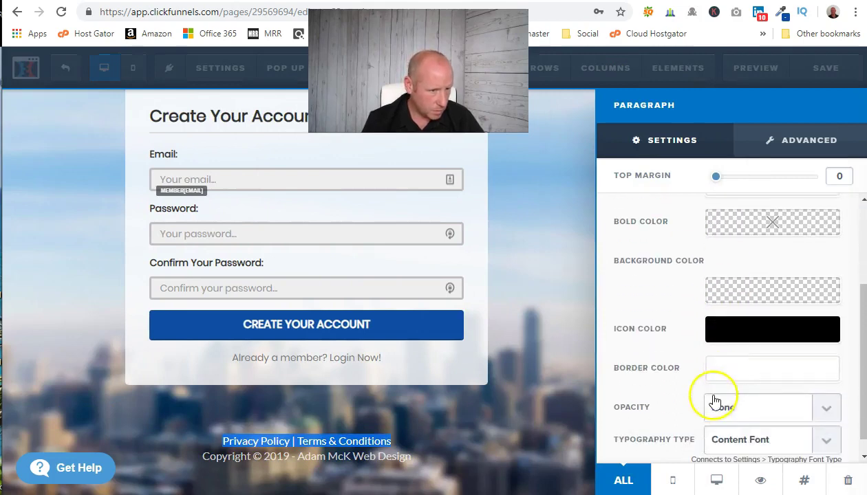
left_click(732, 222)
left_click(703, 270)
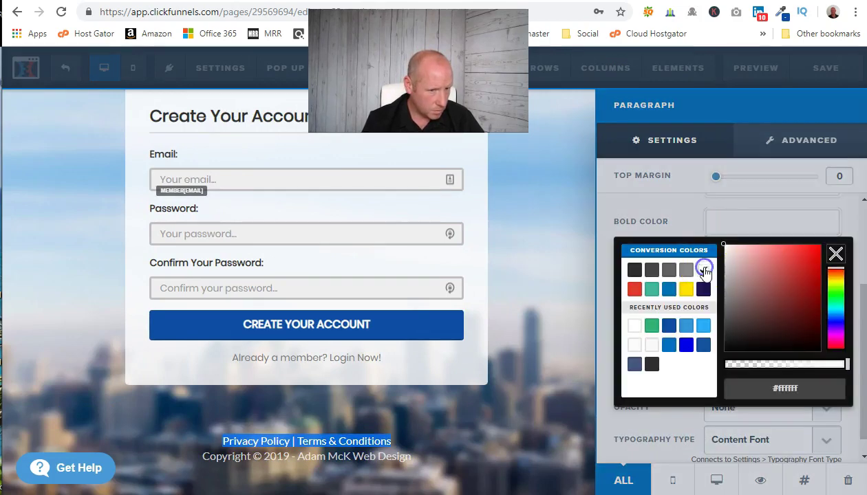
left_click(611, 427)
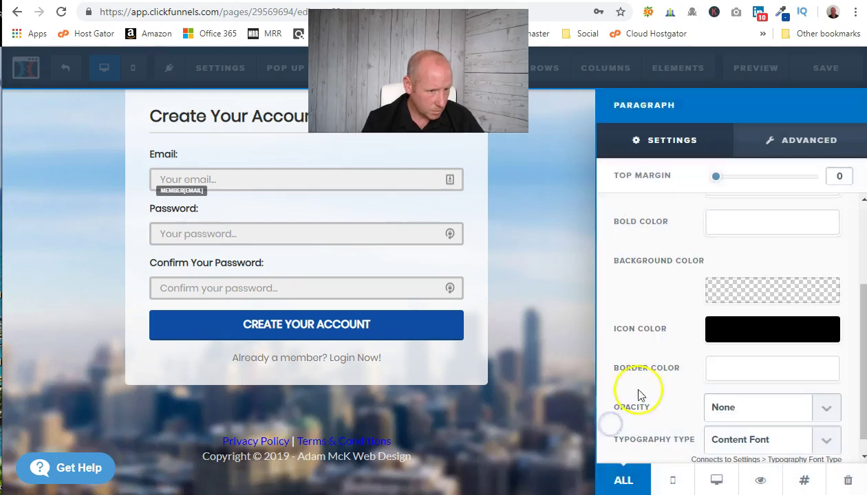
Look through the footer paragraph's remaining basic and advanced style settings, and close them without further changes
scroll(659, 417, "down", 1)
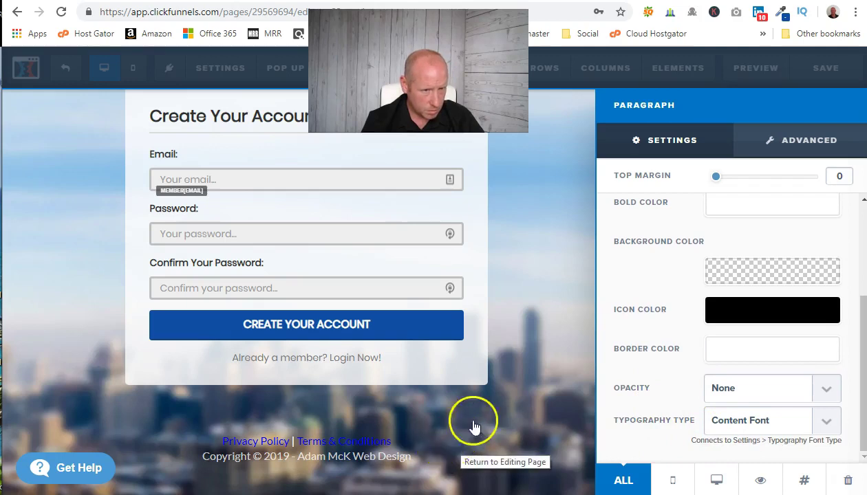
scroll(607, 284, "up", 3)
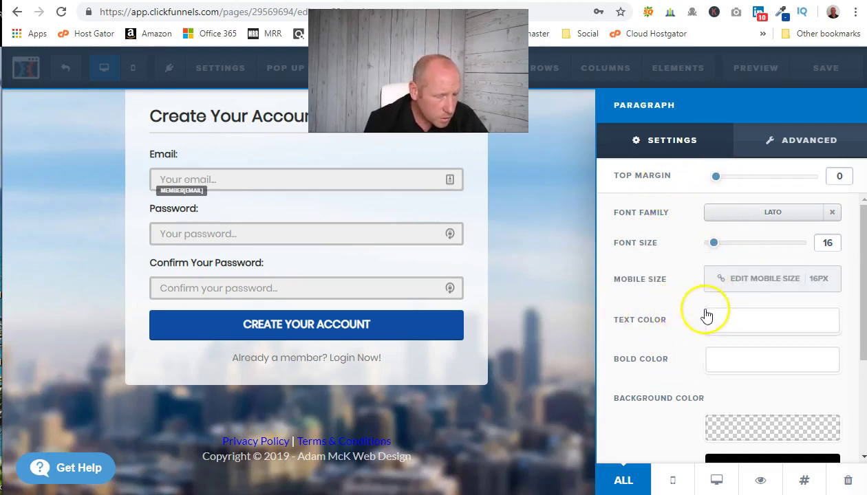
left_click(767, 137)
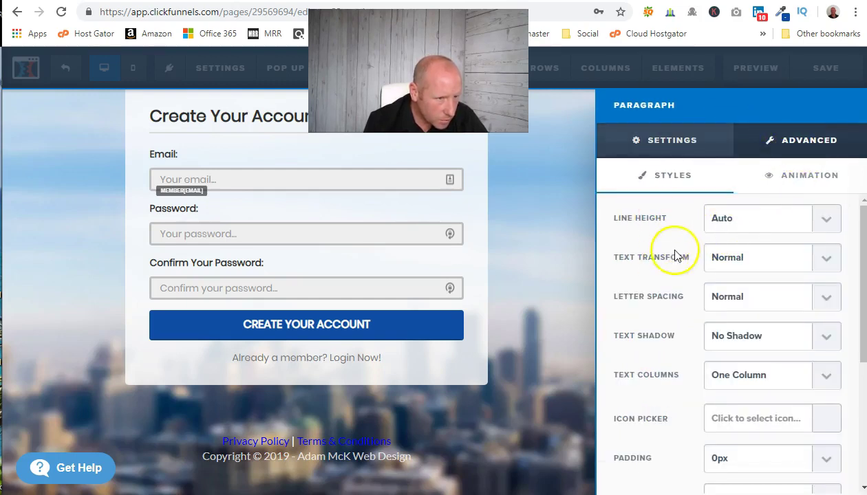
scroll(664, 298, "down", 2)
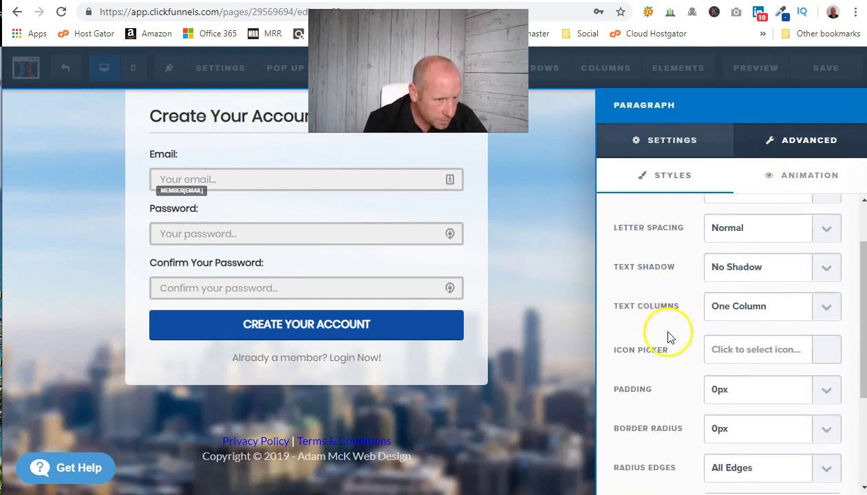
scroll(657, 377, "down", 4)
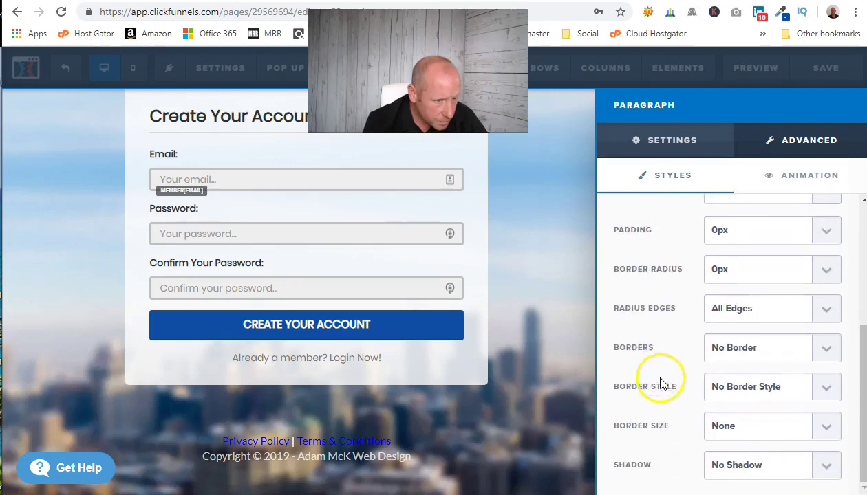
left_click(513, 181)
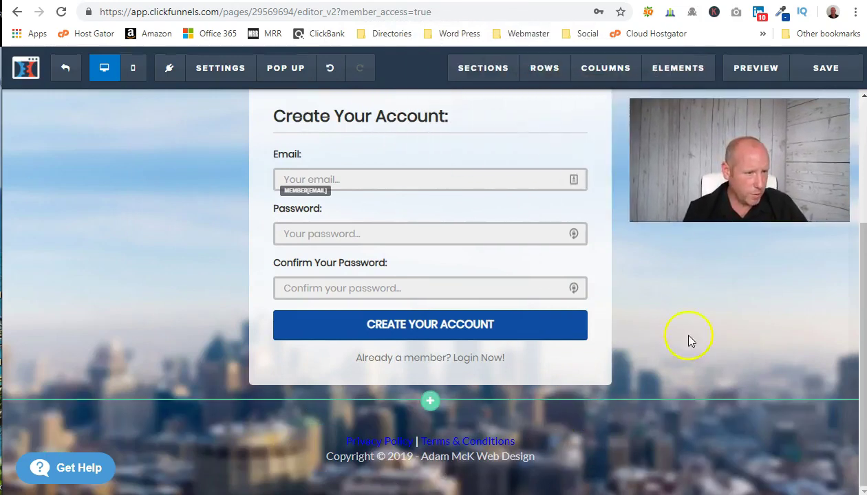
Check the finished account-creation page from its header down and save it
scroll(725, 401, "up", 2)
mouse_move(559, 206)
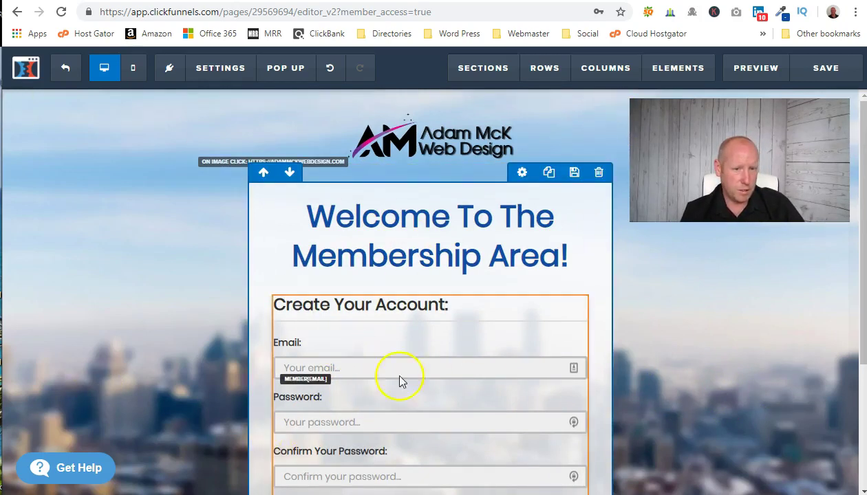
left_click(824, 70)
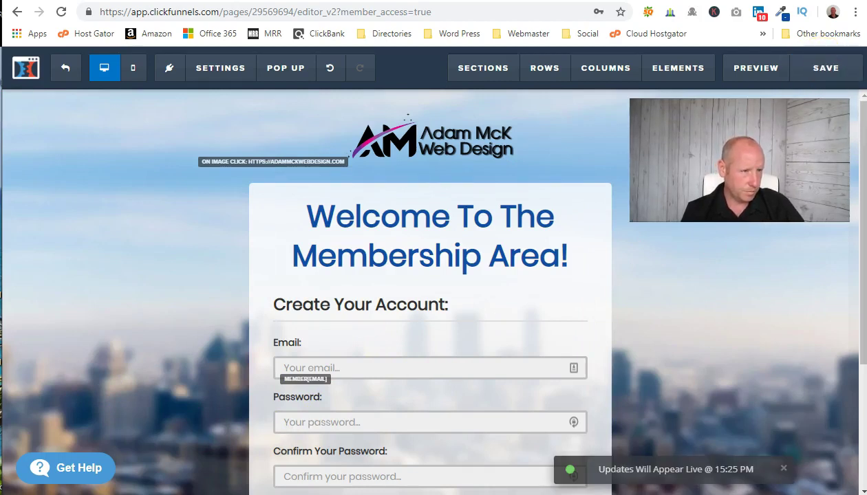
Return to the funnel steps and open the Membership Area step's design in the editor
left_click(65, 72)
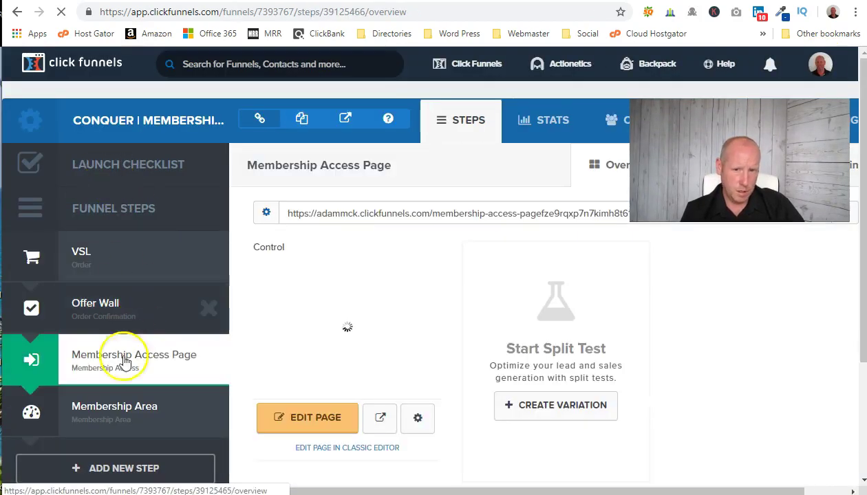
left_click(128, 409)
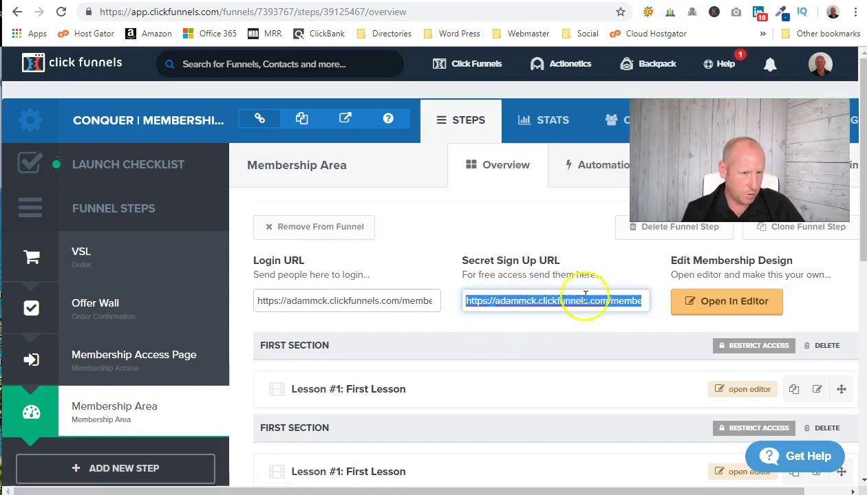
left_click(734, 300)
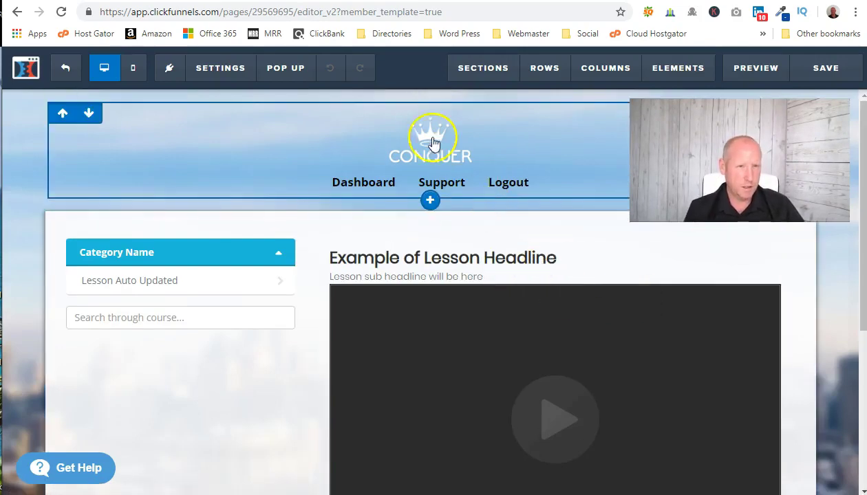
Replace the header's CONQUER logo with the Adam McK Web Design image, using the alt text "Membership Area For Adam McK Web Design"
left_click(428, 140)
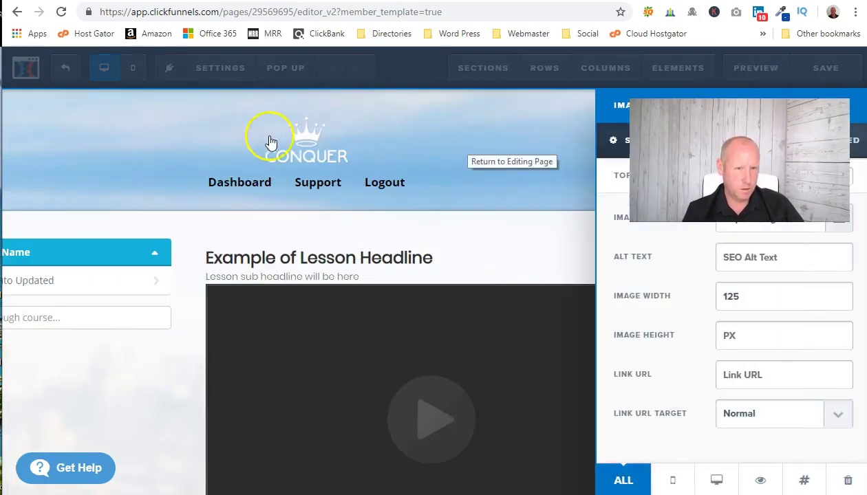
left_click(301, 156)
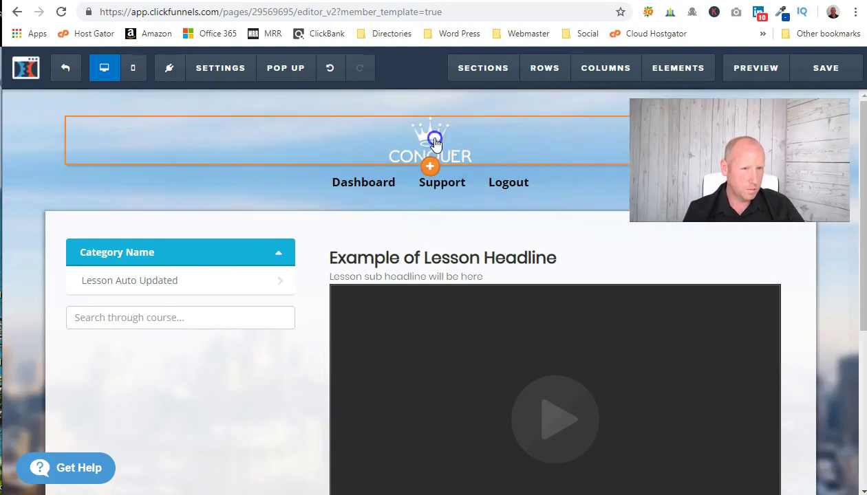
left_click(432, 141)
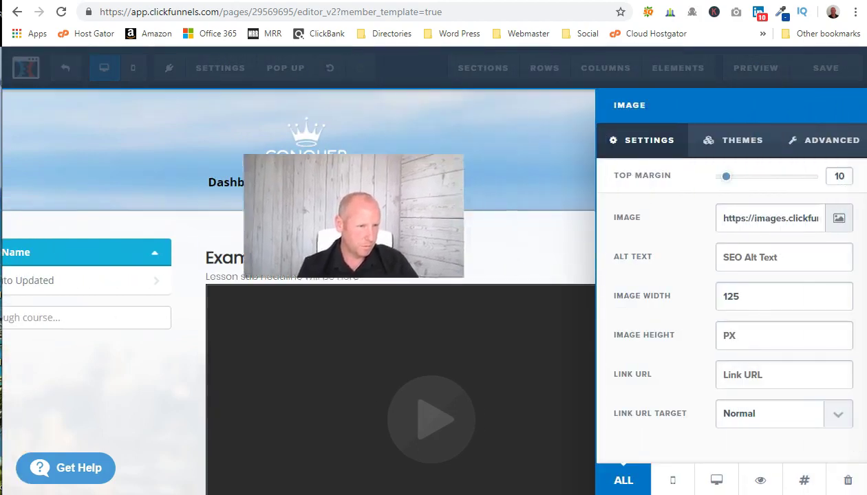
left_click(840, 222)
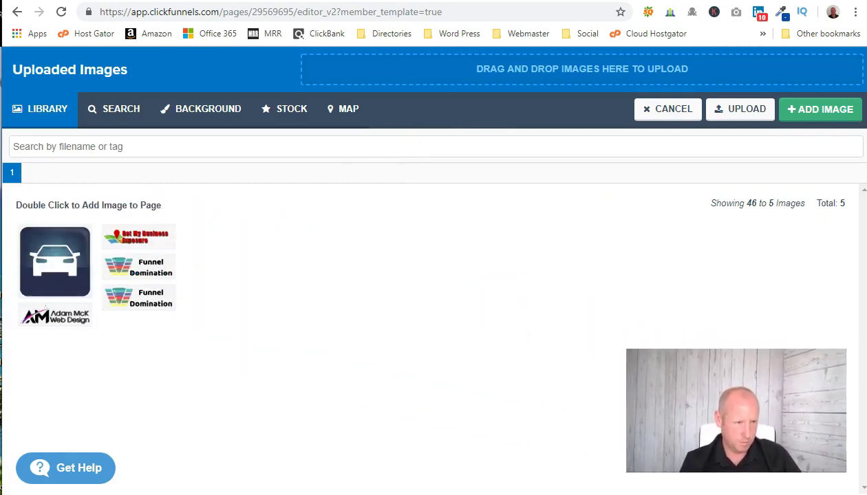
double_click(63, 322)
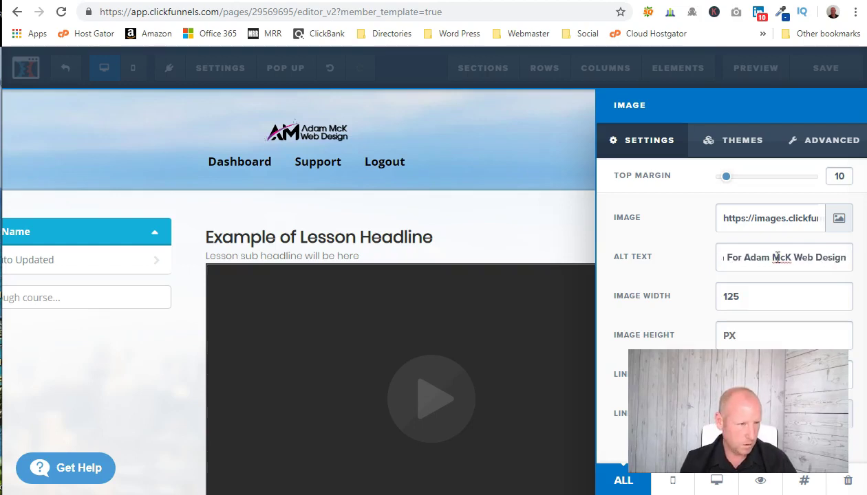
Set the header logo's image width to 250 and close its settings
left_click(747, 298)
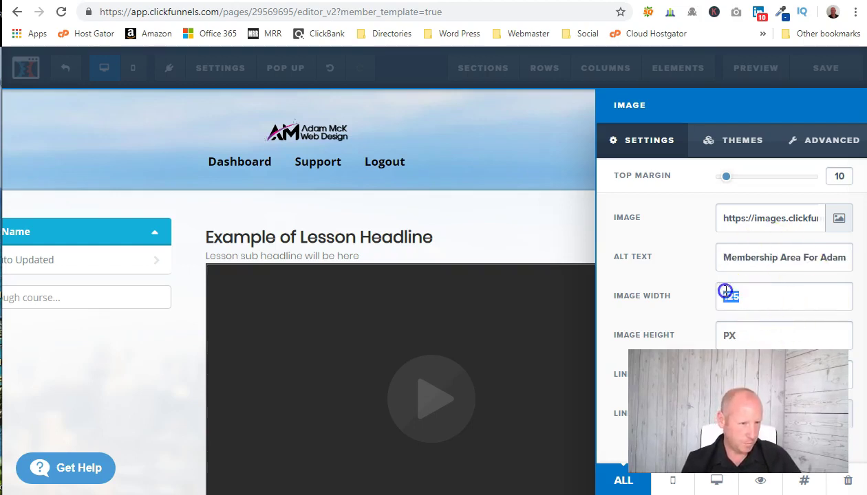
type("250")
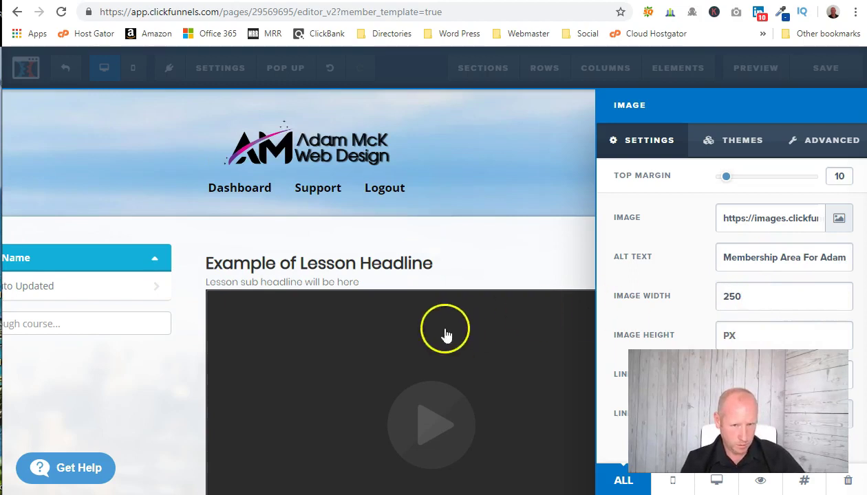
left_click(453, 161)
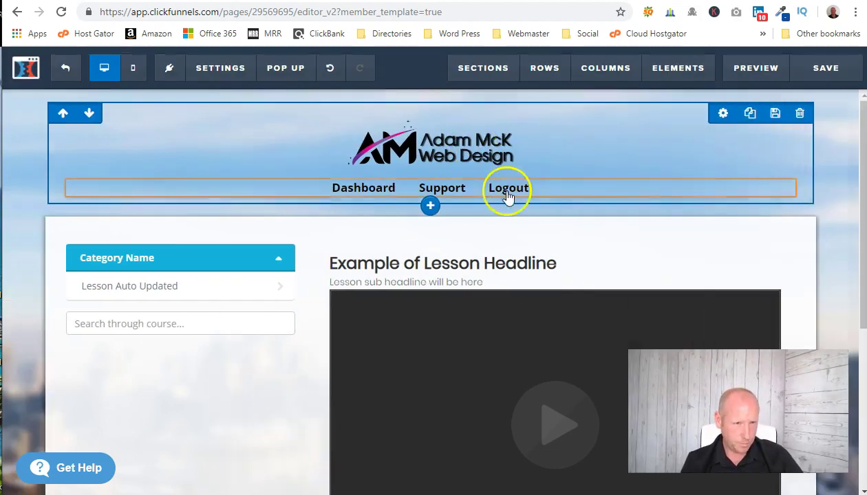
Examine the header navigation's top margin, link texts, URLs and link target options for the Dashboard, Support and Logout links
left_click(507, 191)
left_click(734, 175)
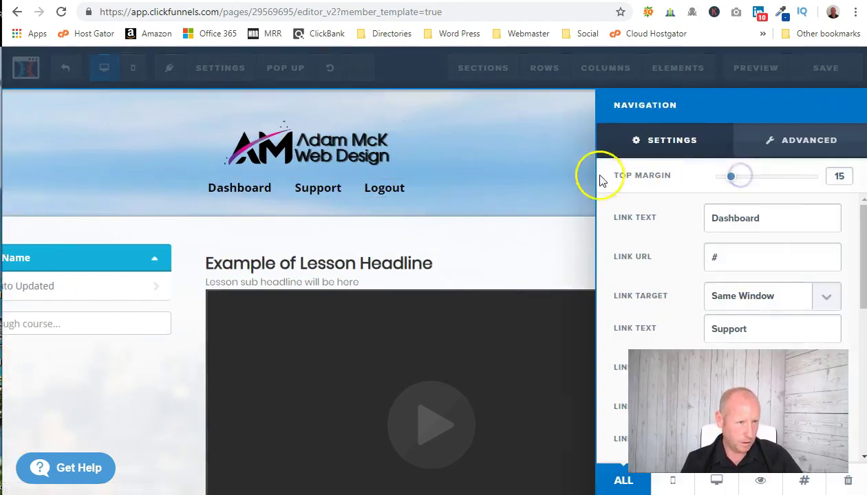
left_click(556, 169)
left_click(727, 172)
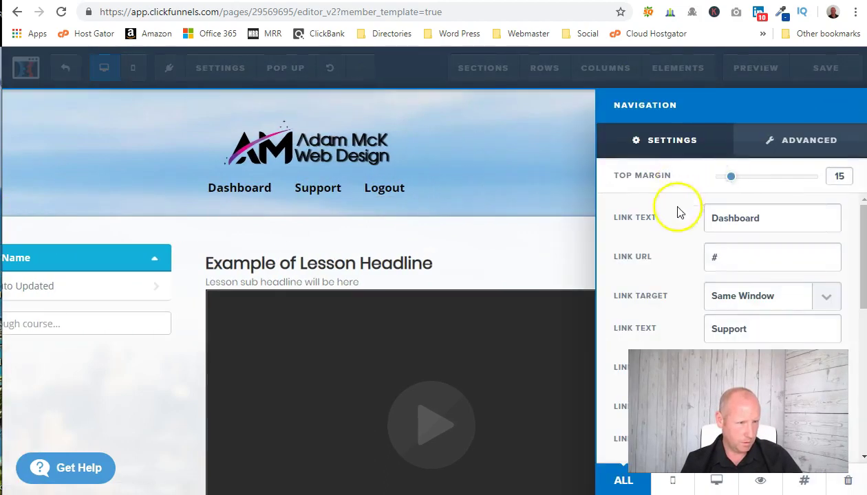
scroll(681, 241, "down", 2)
scroll(681, 242, "up", 2)
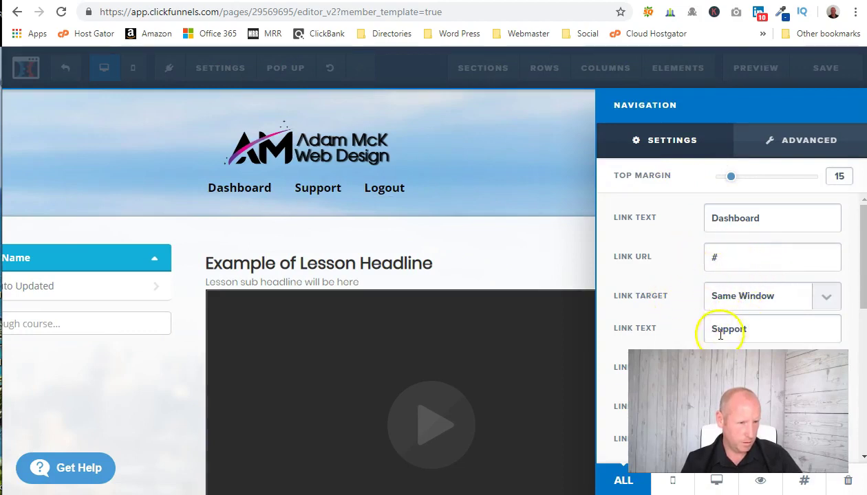
scroll(722, 333, "down", 1)
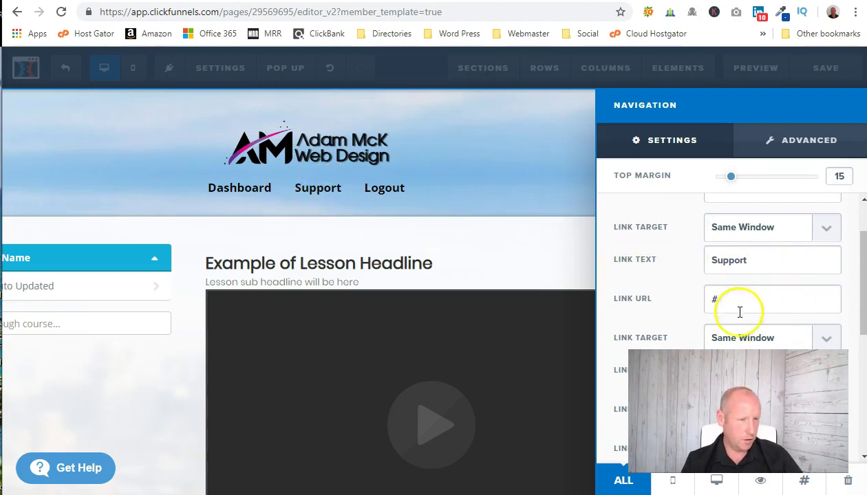
scroll(709, 321, "down", 1)
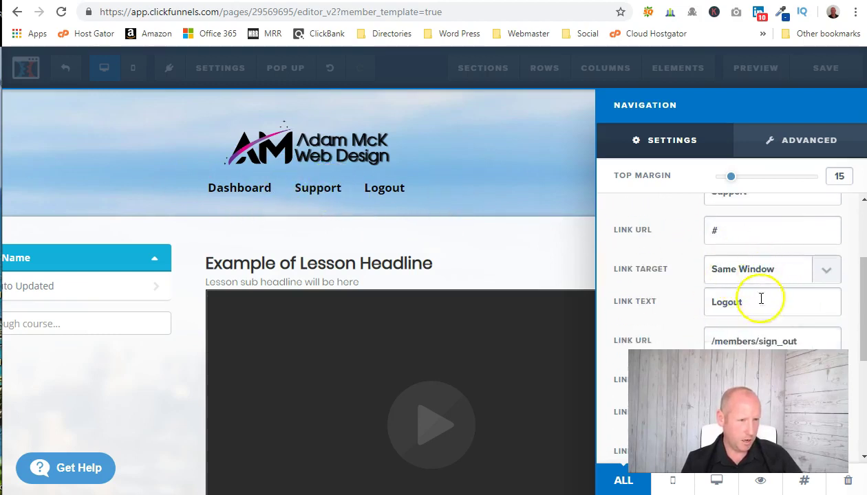
scroll(729, 306, "down", 1)
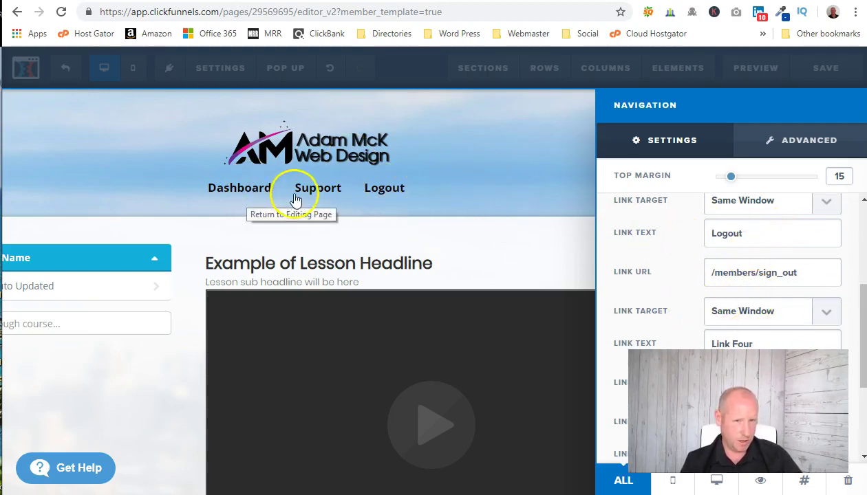
scroll(633, 258, "up", 2)
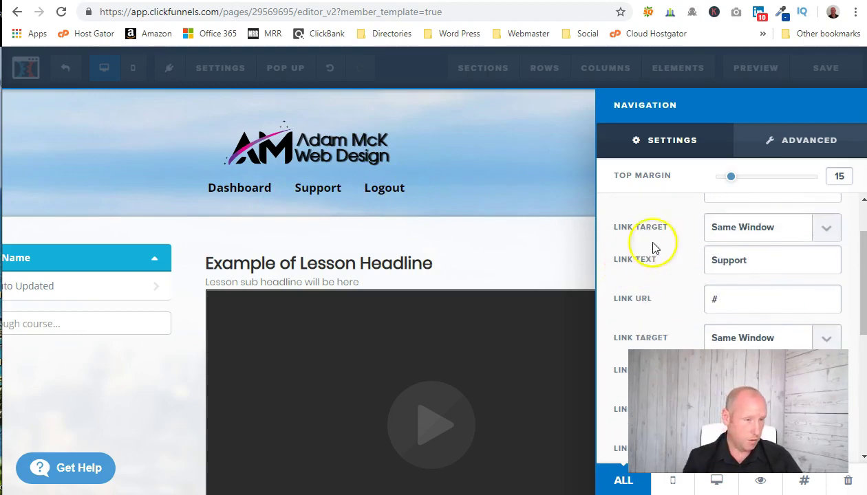
left_click(826, 229)
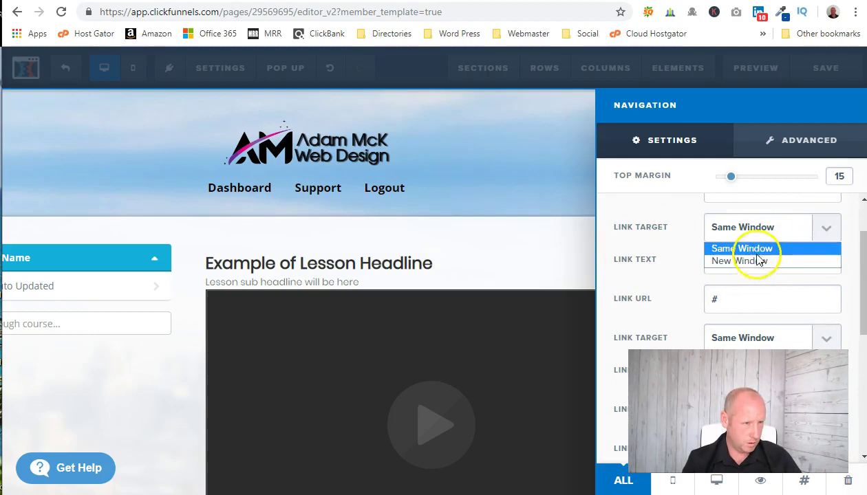
left_click(800, 249)
scroll(839, 248, "down", 1)
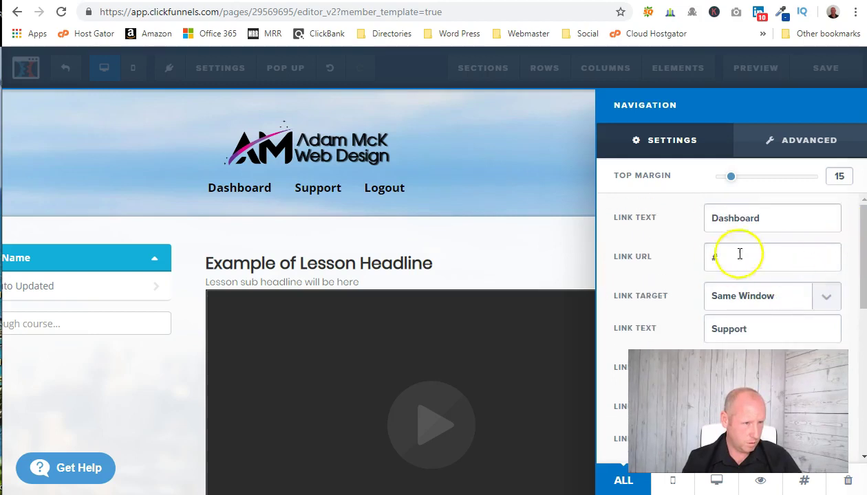
Remove the Support link from the header navigation by emptying its link text and URL
scroll(764, 275, "down", 2)
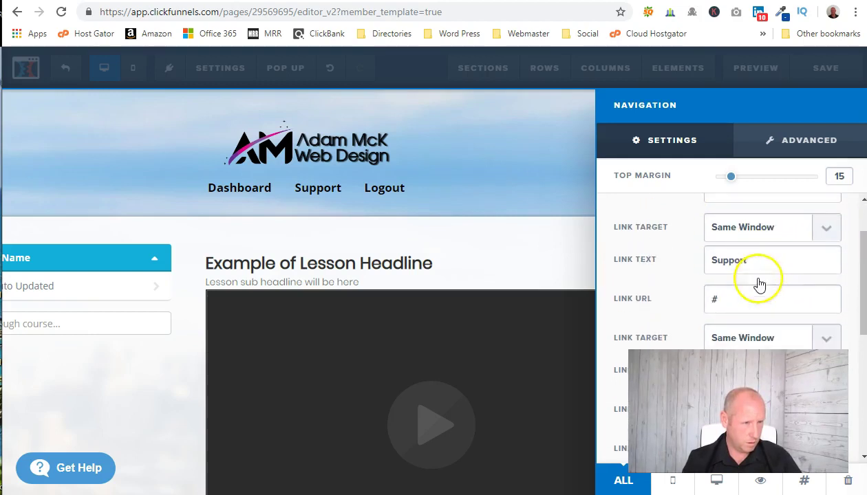
key("BackSpace")
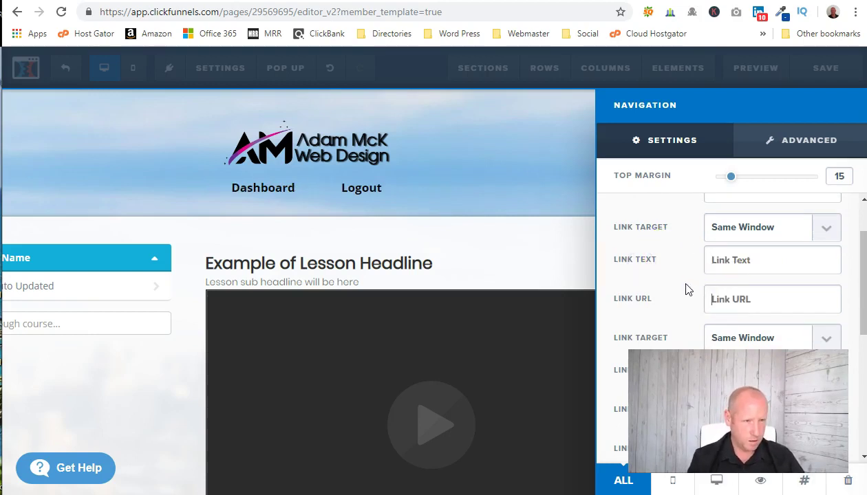
left_click(486, 184)
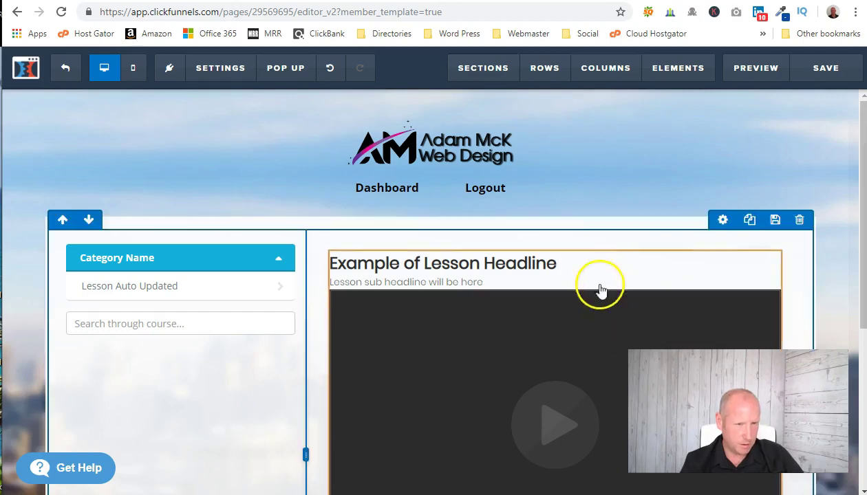
Set the background colour of the course navigation's Category Name bar to the recently used dark blue #0f4ea5
scroll(635, 200, "down", 4)
scroll(663, 163, "up", 4)
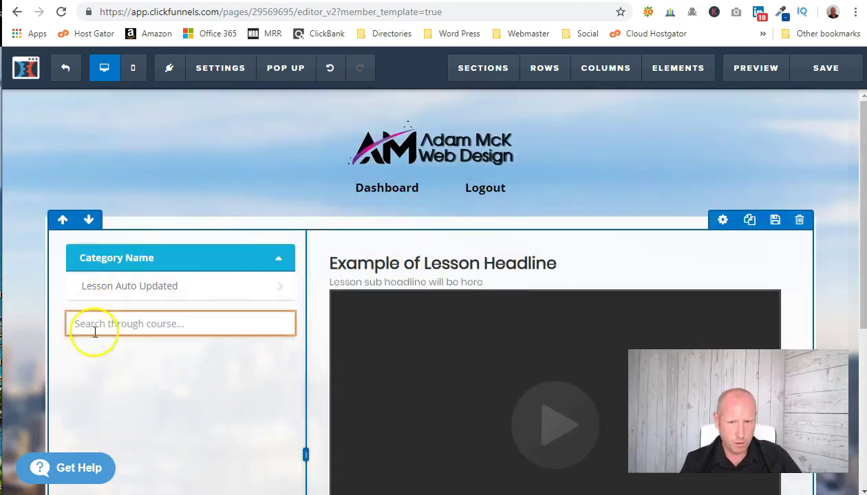
left_click(201, 258)
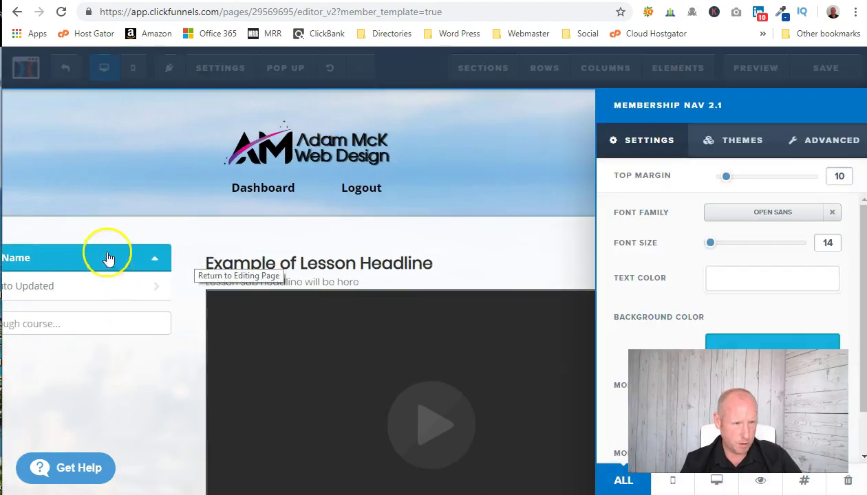
scroll(764, 332, "down", 1)
right_click(751, 296)
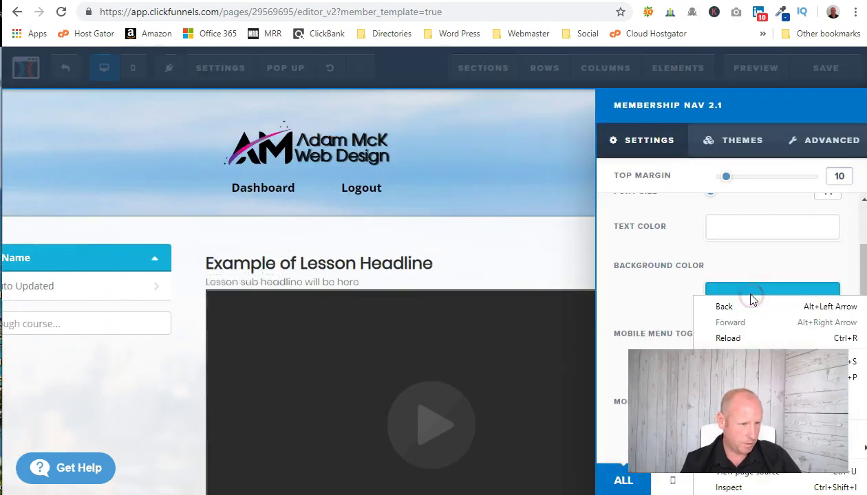
left_click(751, 297)
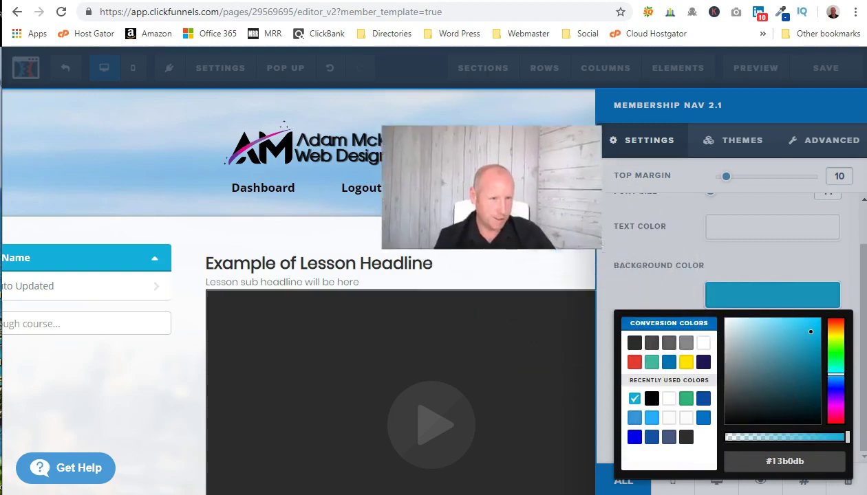
left_click(703, 399)
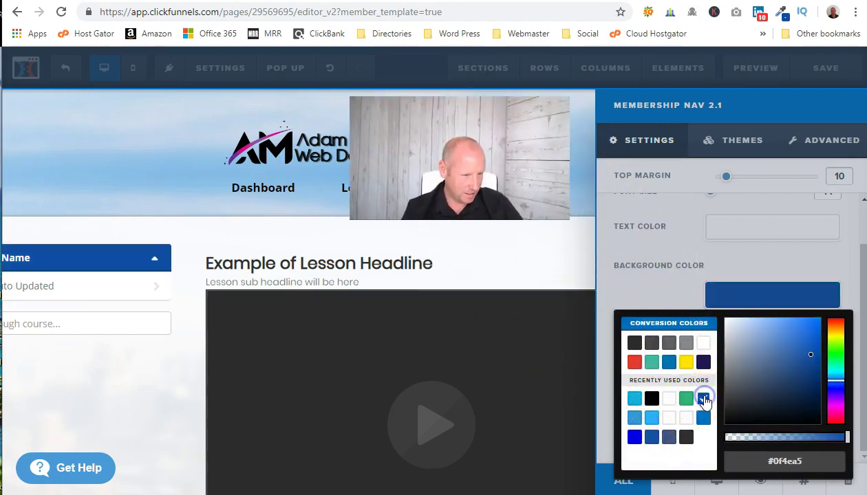
left_click(180, 236)
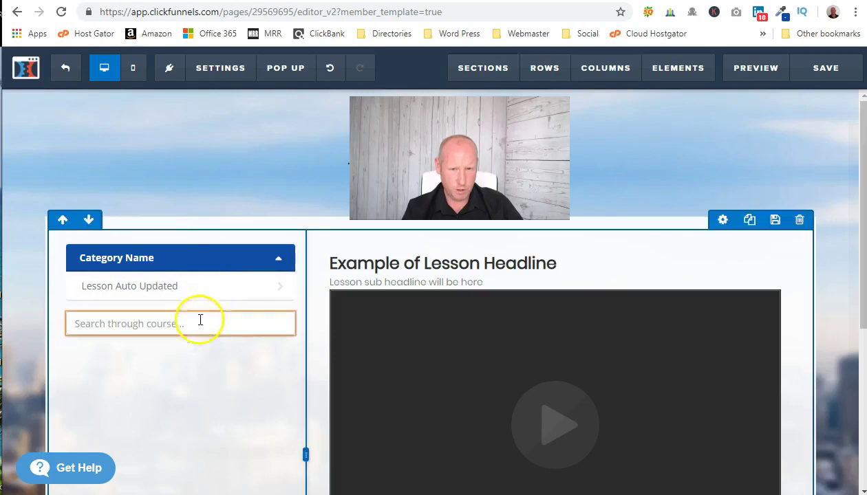
Move the course search box above the category navigation, check the page down to its footer, and save it
left_click_drag(209, 302, 206, 242)
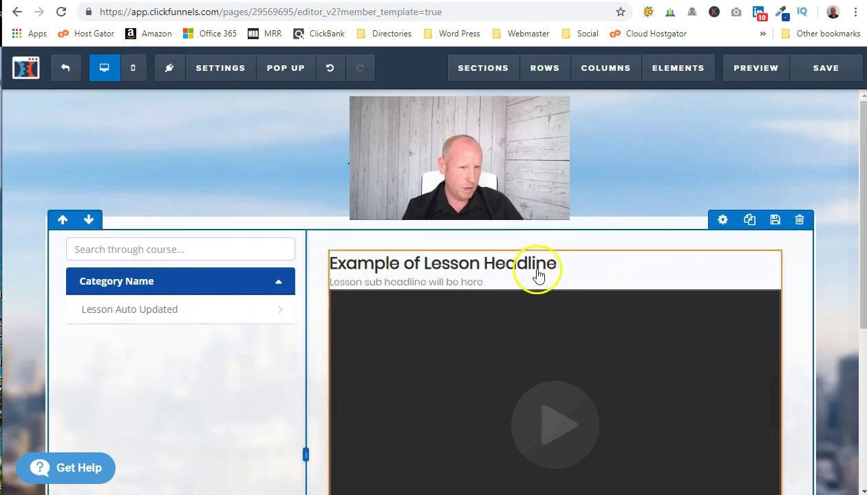
scroll(460, 294, "down", 3)
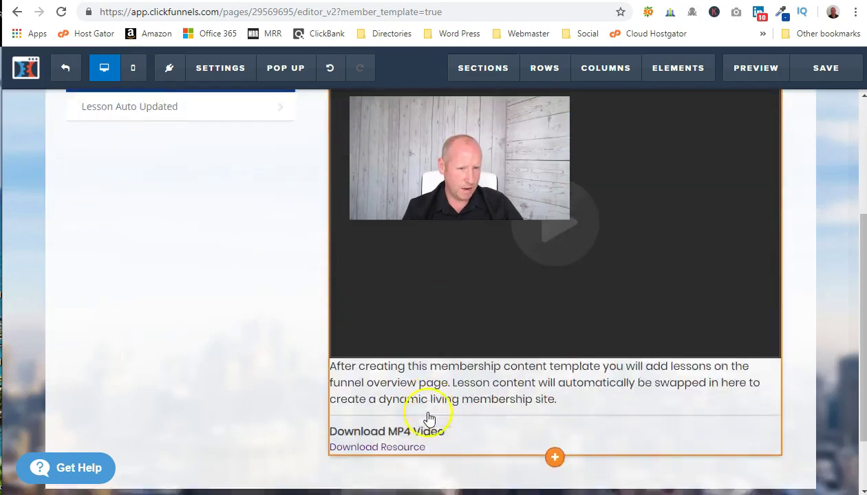
scroll(428, 418, "down", 1)
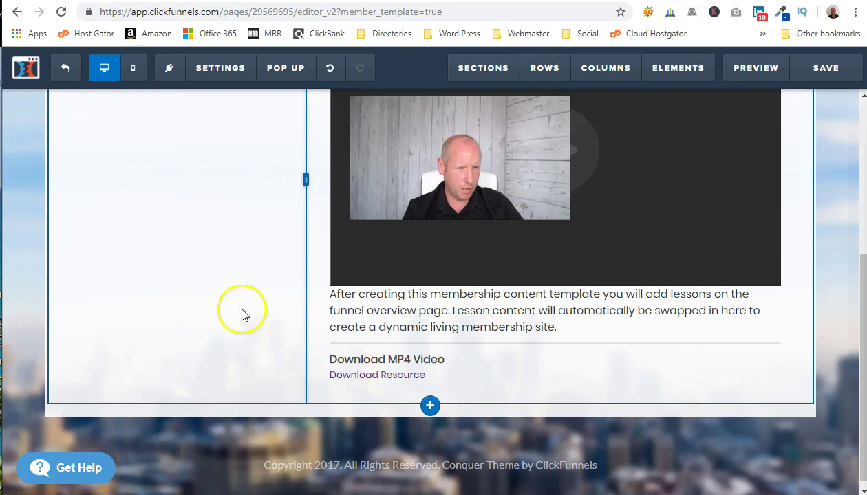
scroll(242, 306, "up", 3)
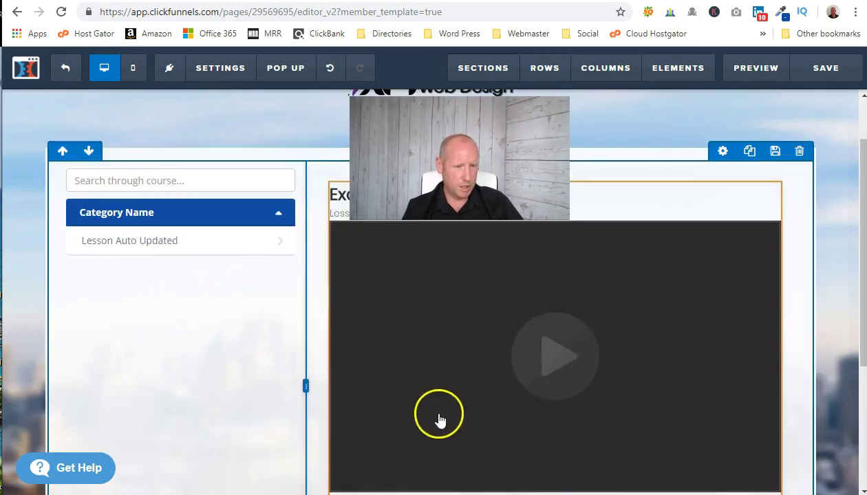
scroll(176, 227, "up", 1)
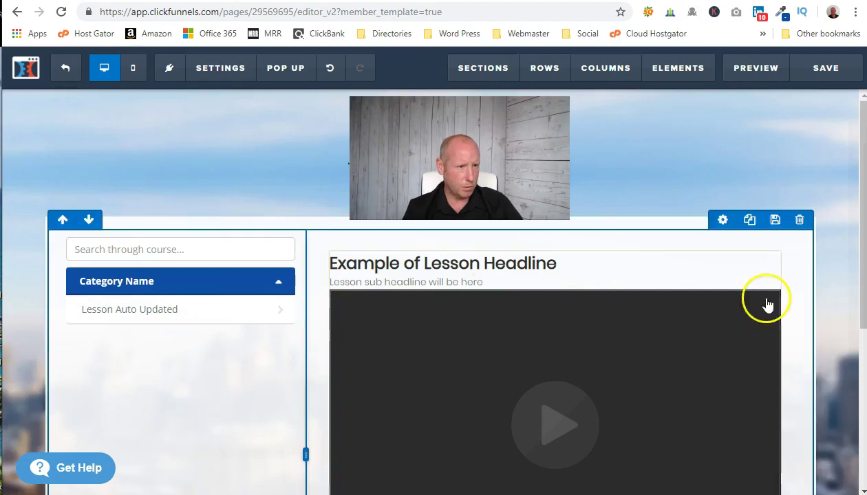
left_click(827, 79)
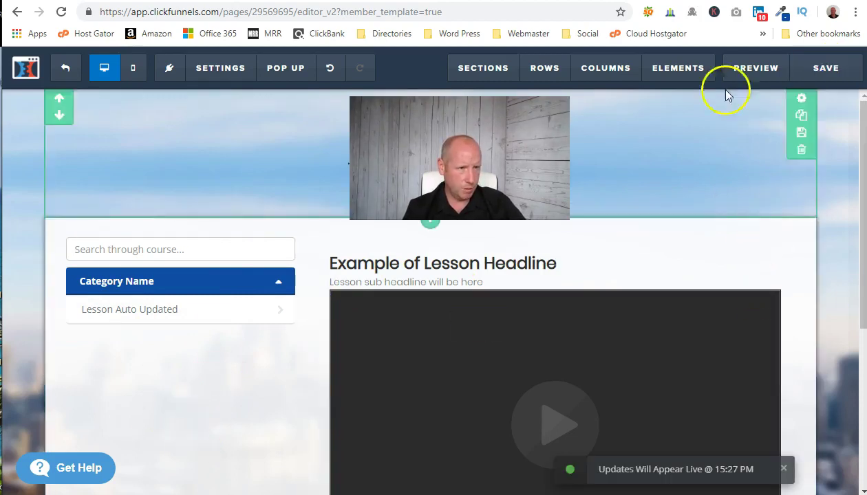
Return to the funnel steps, view the VSL step's overview, and open the funnel's settings
left_click(66, 69)
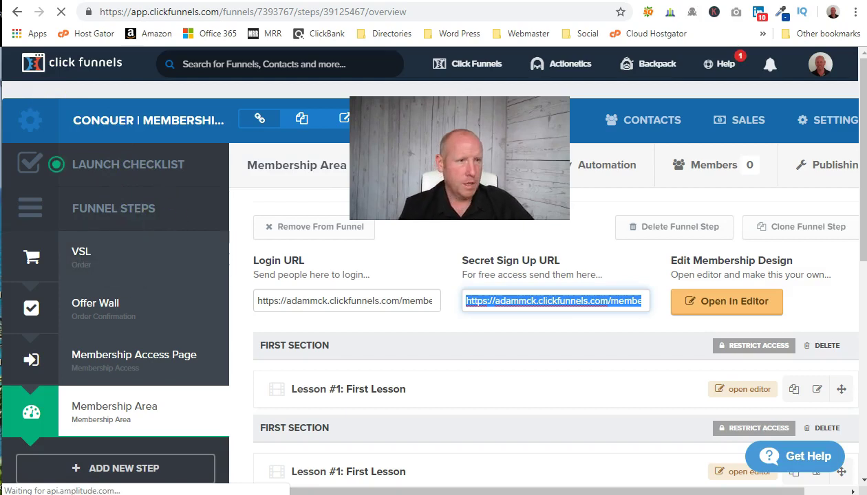
left_click(156, 256)
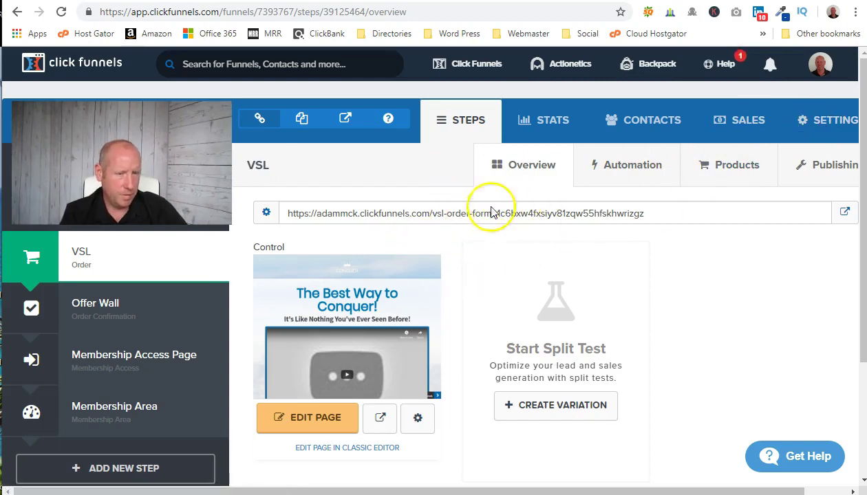
left_click(817, 131)
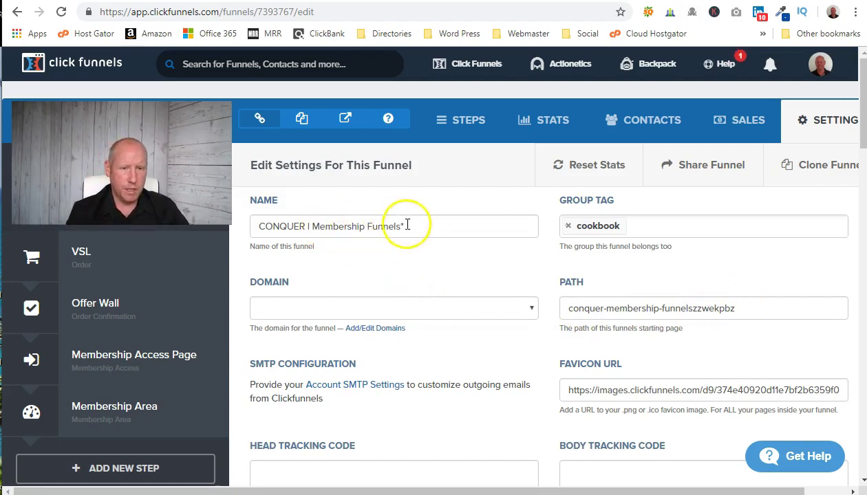
Rename the funnel with the owner's shortened name followed by "Web Design Sign Up Course"
left_click_drag(408, 227, 239, 222)
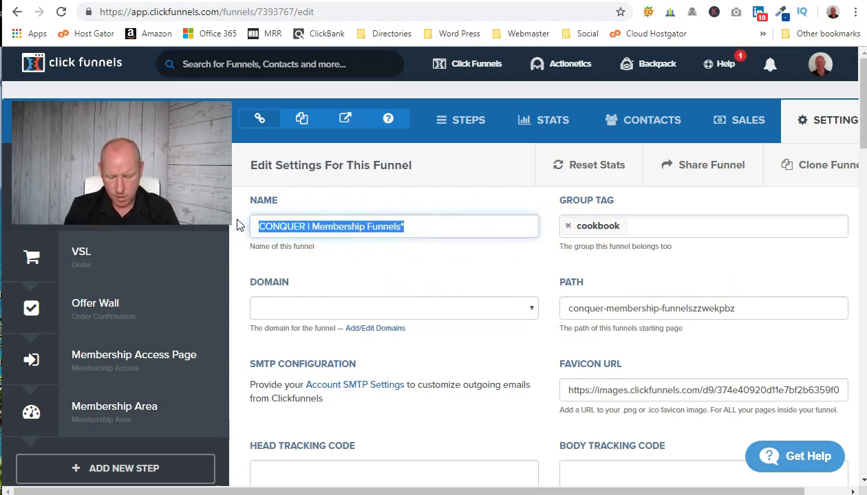
type("Adam McK Web Design Sign Up Cou")
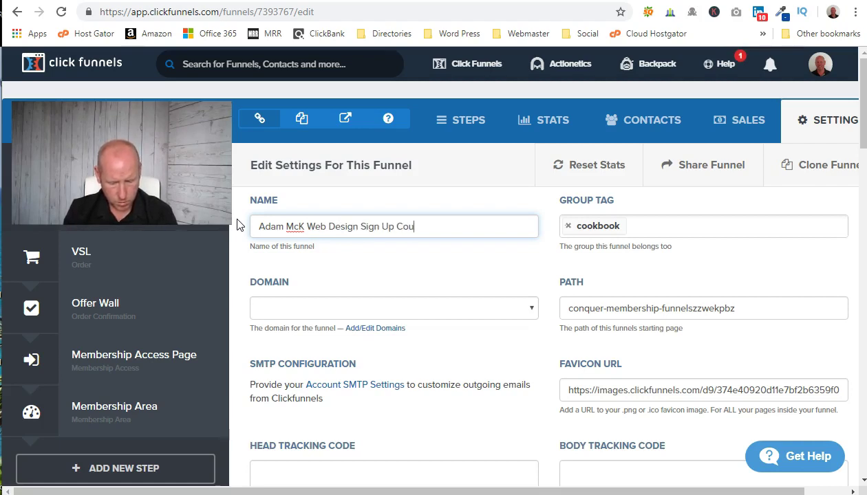
left_click(373, 315)
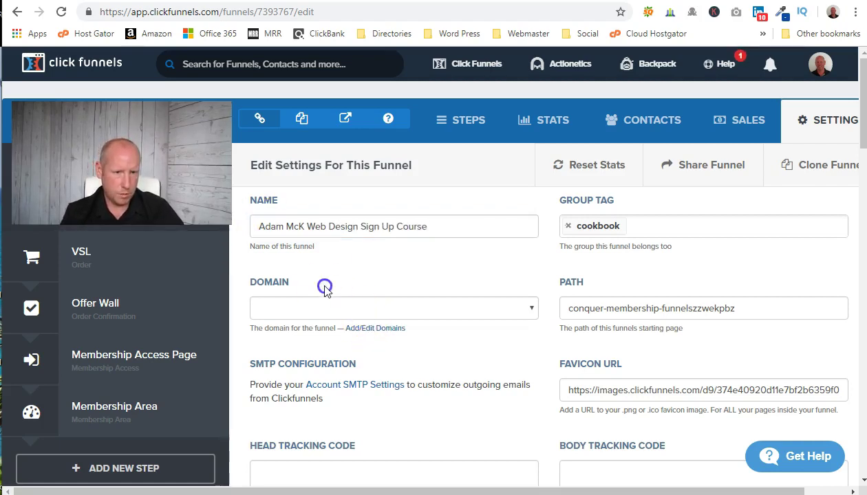
Open the page for adding and editing the funnel's domains in a new browser tab and switch to it
left_click(396, 330)
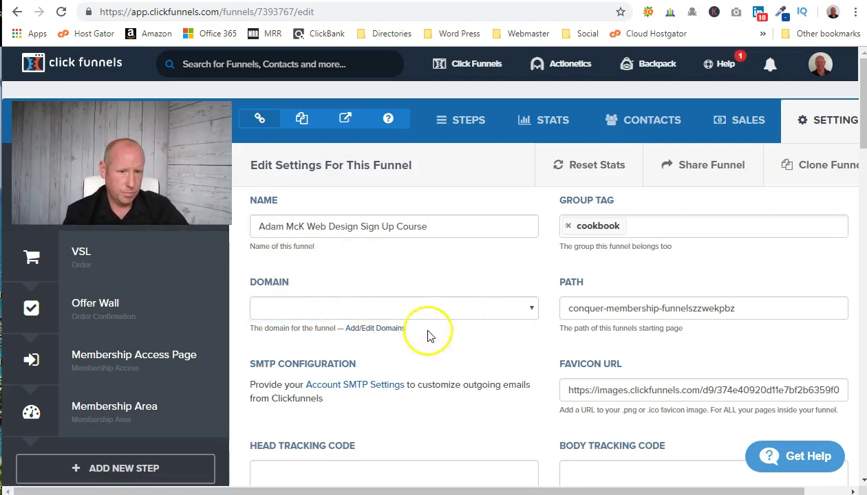
right_click(395, 336)
left_click(406, 340)
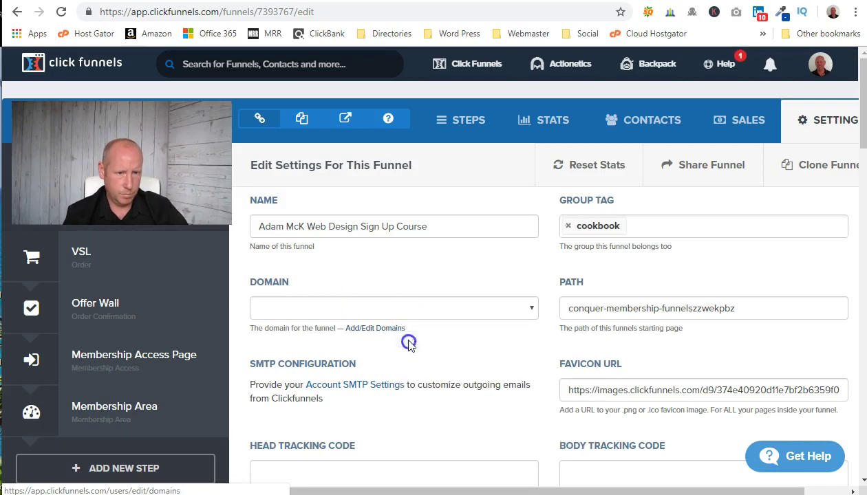
key("ctrl+Tab")
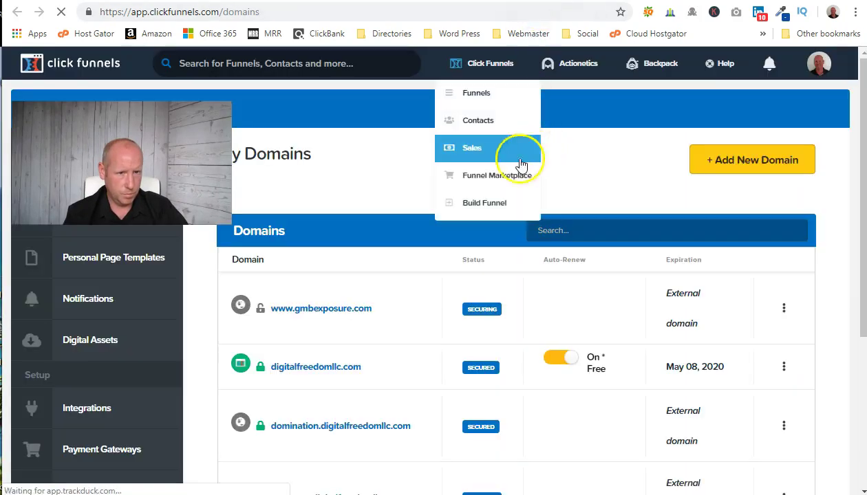
Examine the account's domain list, including each domain's type, SSL security status, auto-renewal and expiration
scroll(354, 317, "down", 5)
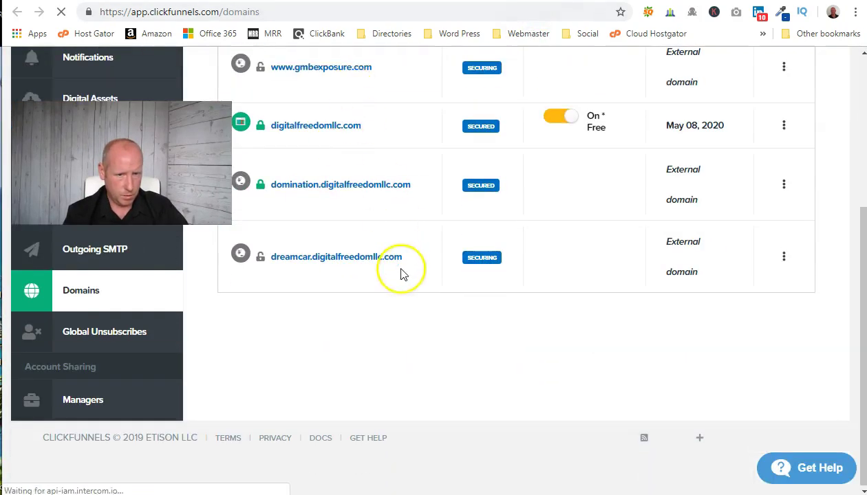
scroll(347, 227, "up", 2)
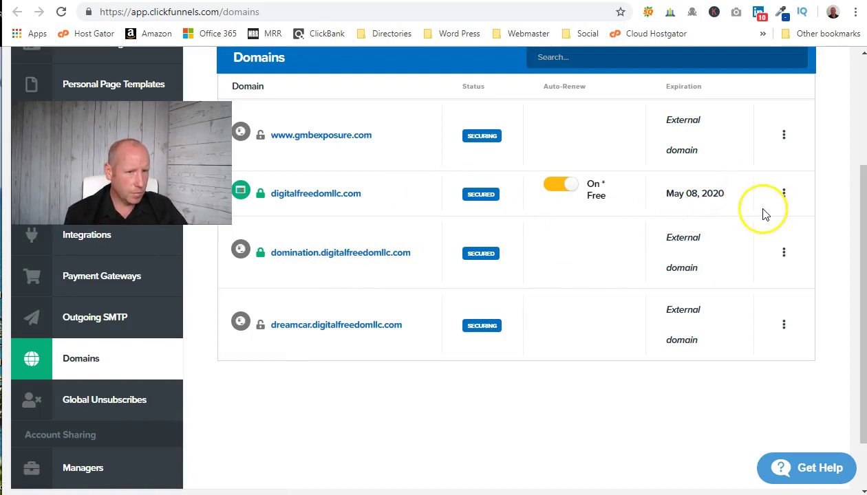
scroll(764, 212, "up", 2)
scroll(727, 178, "up", 3)
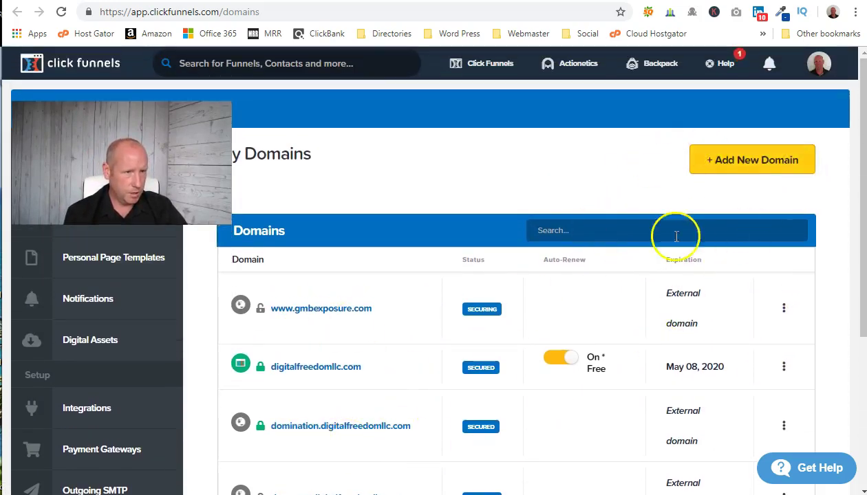
scroll(271, 410, "down", 2)
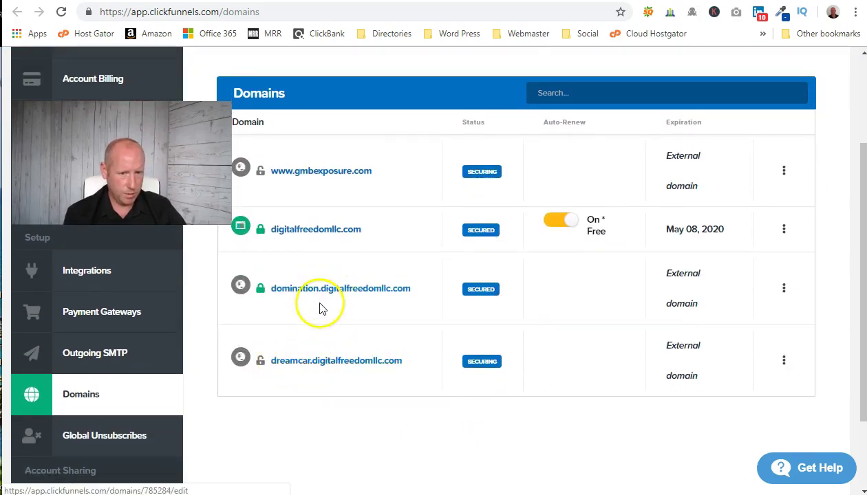
scroll(647, 323, "up", 1)
scroll(644, 323, "up", 2)
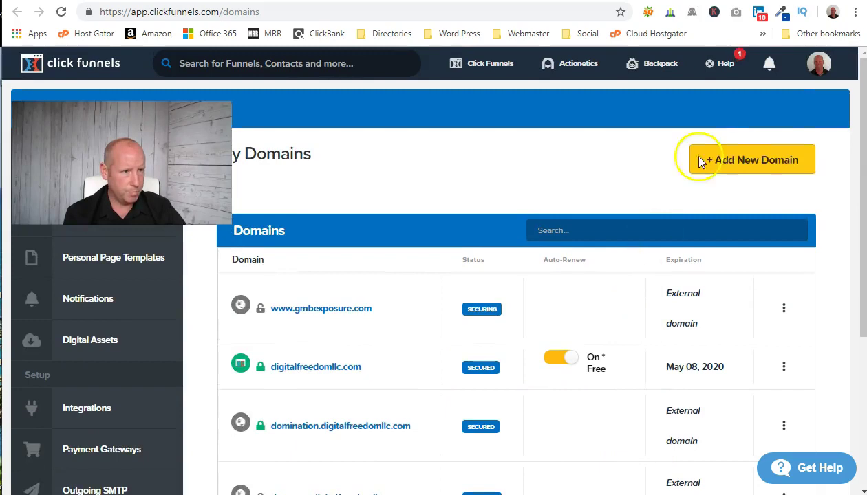
mouse_move(819, 69)
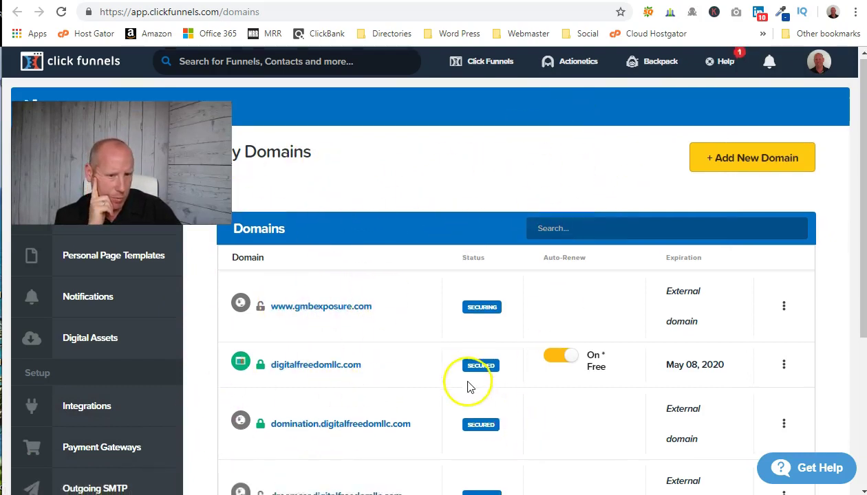
scroll(451, 381, "down", 2)
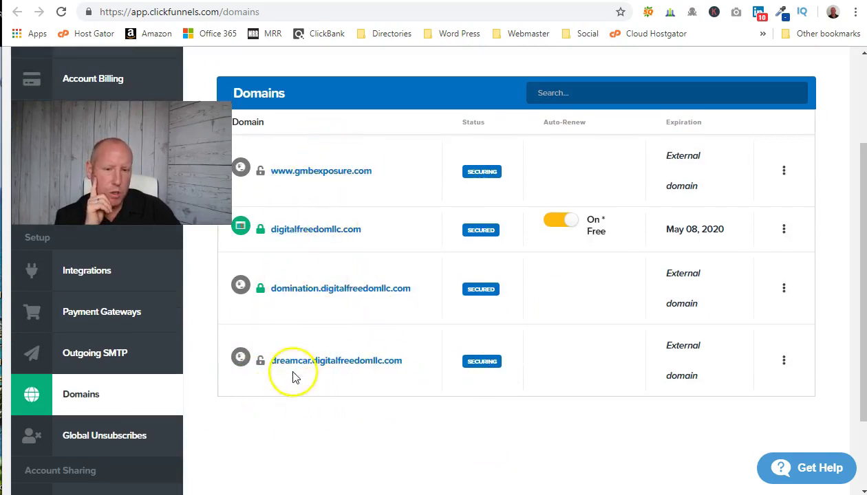
mouse_move(260, 288)
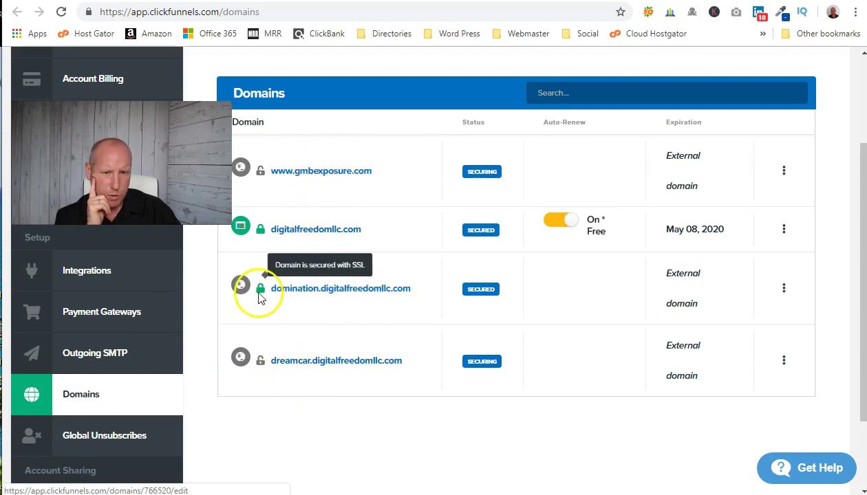
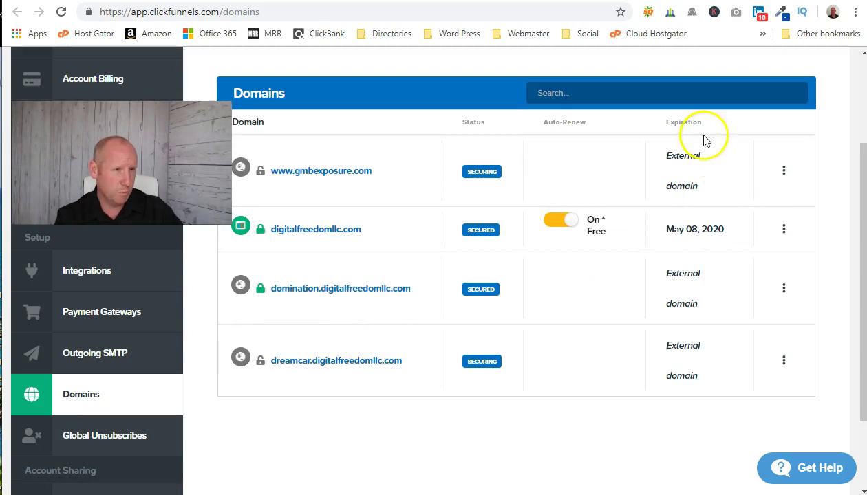
scroll(805, 169, "up", 2)
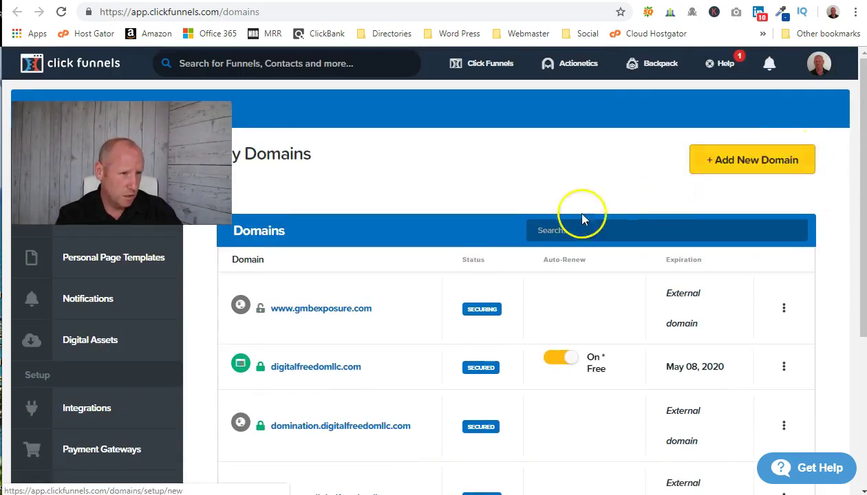
Reload the account's domain list and open the settings of digitalfreedomllc.com
left_click(822, 68)
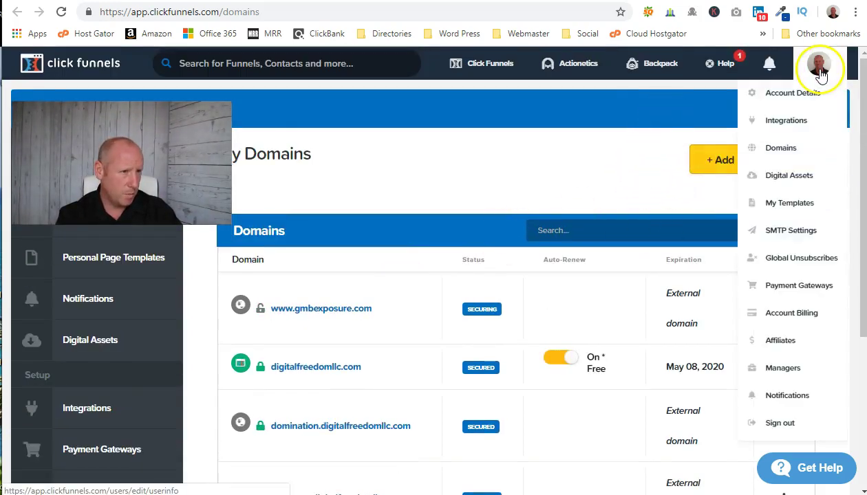
left_click(776, 148)
scroll(532, 183, "down", 1)
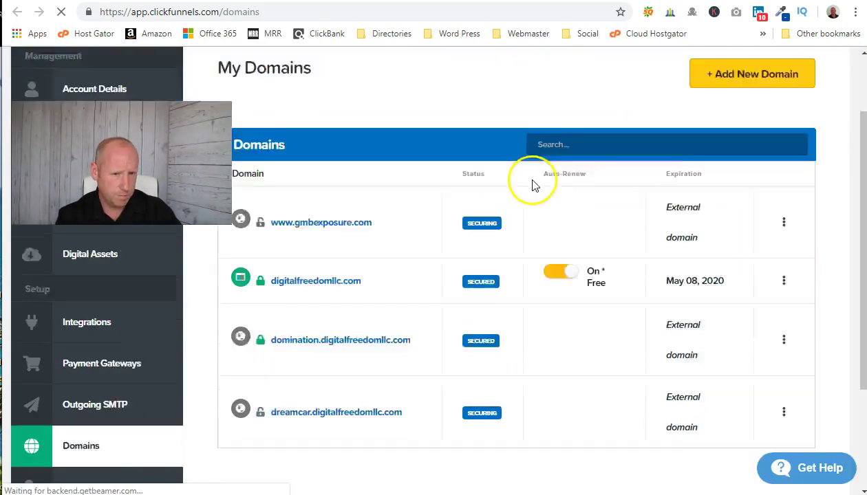
scroll(532, 183, "down", 1)
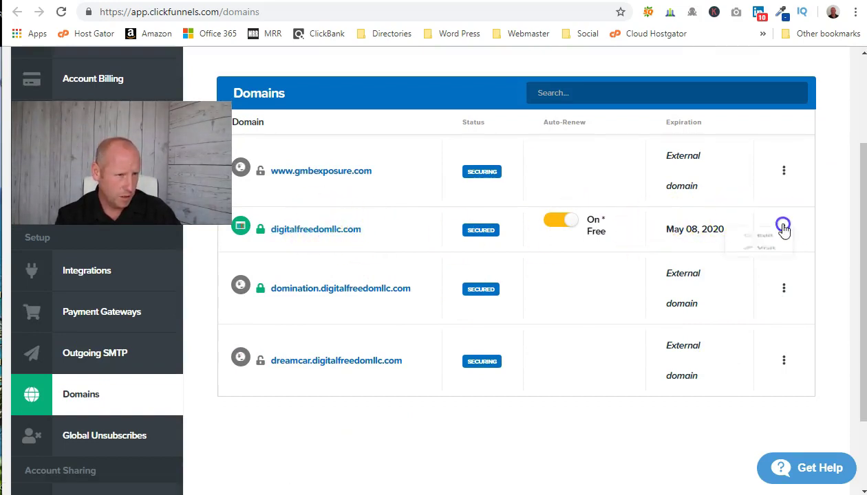
left_click(762, 249)
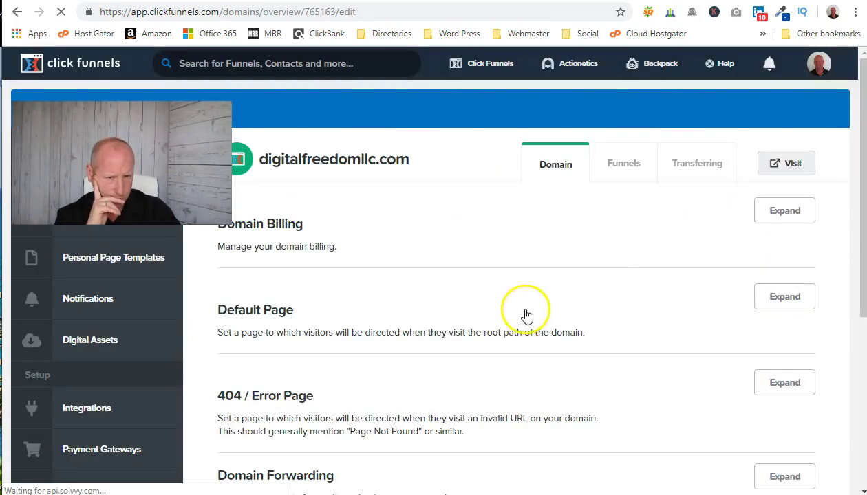
Expand the DNS zone records of digitalfreedomllc.com and review the existing entries down to the add-record form
scroll(520, 317, "down", 2)
scroll(521, 322, "down", 2)
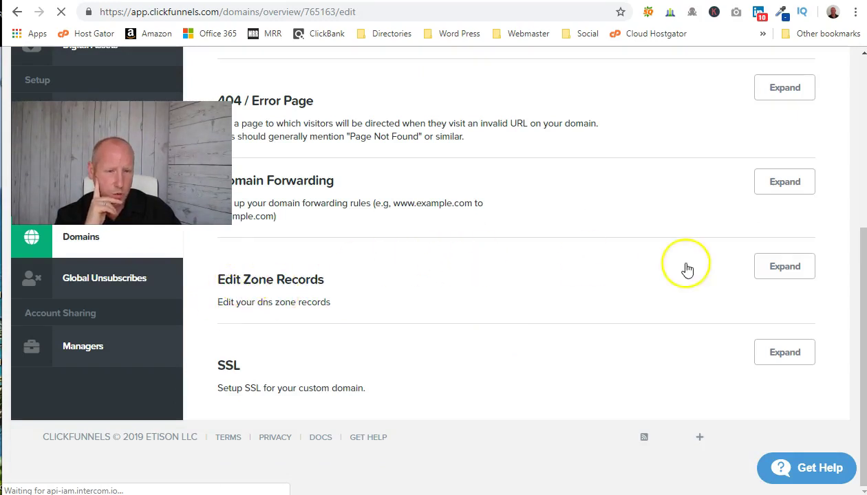
left_click(785, 268)
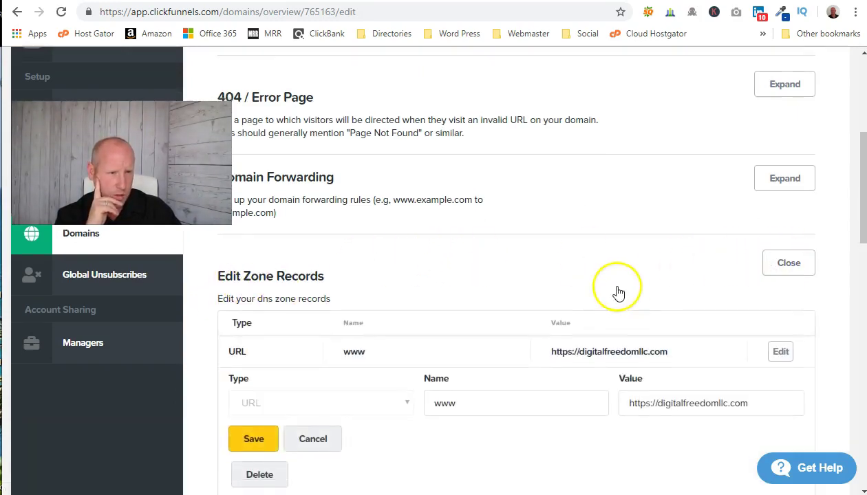
scroll(614, 295, "down", 5)
scroll(609, 296, "down", 2)
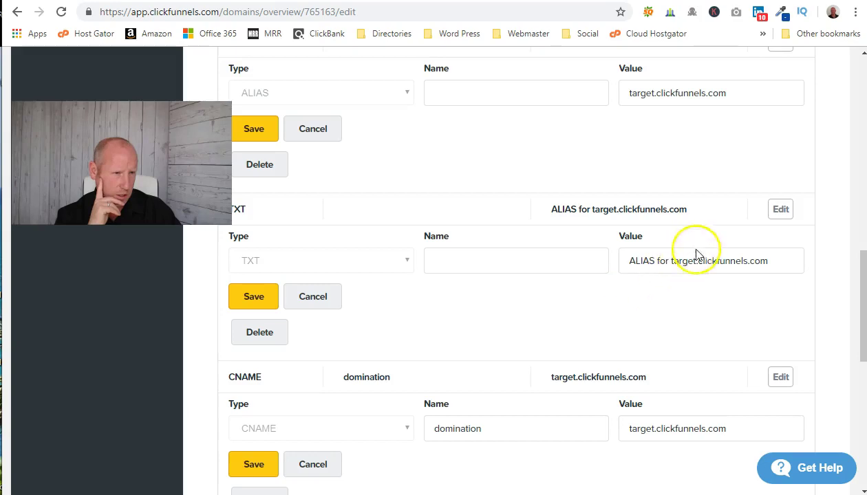
scroll(720, 325, "down", 4)
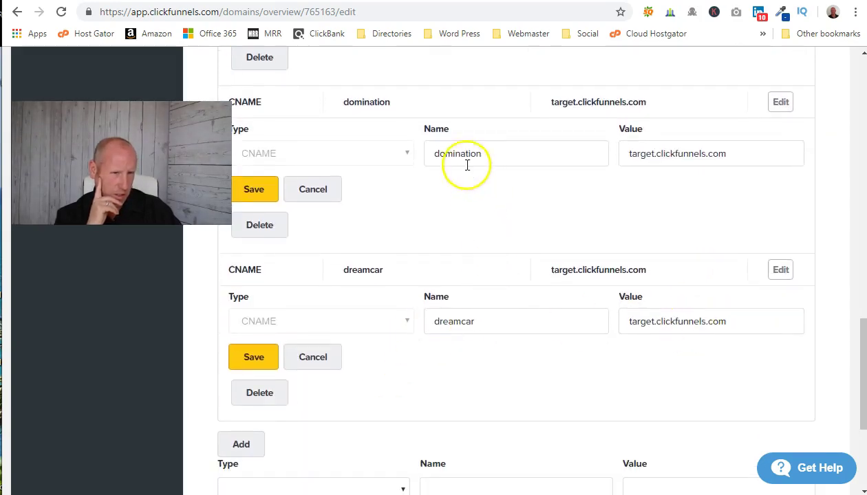
scroll(481, 375, "down", 1)
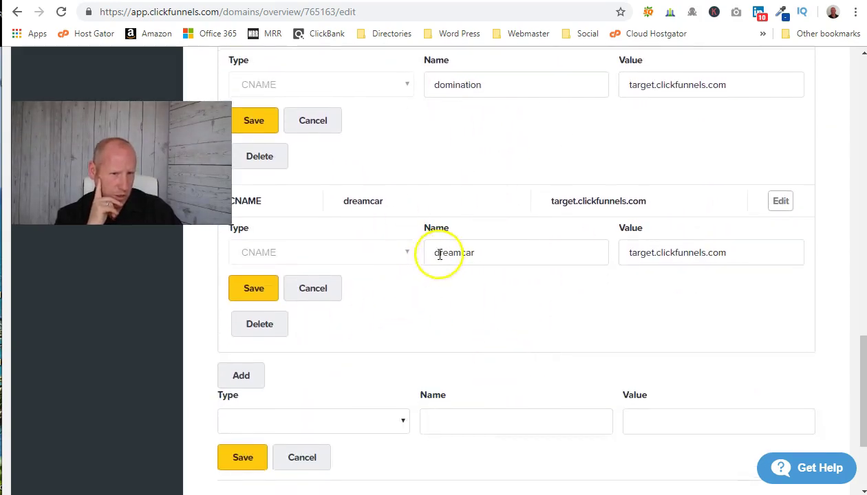
Add and save a CNAME zone record named membership with the value target.clickfunnels.com
left_click(242, 376)
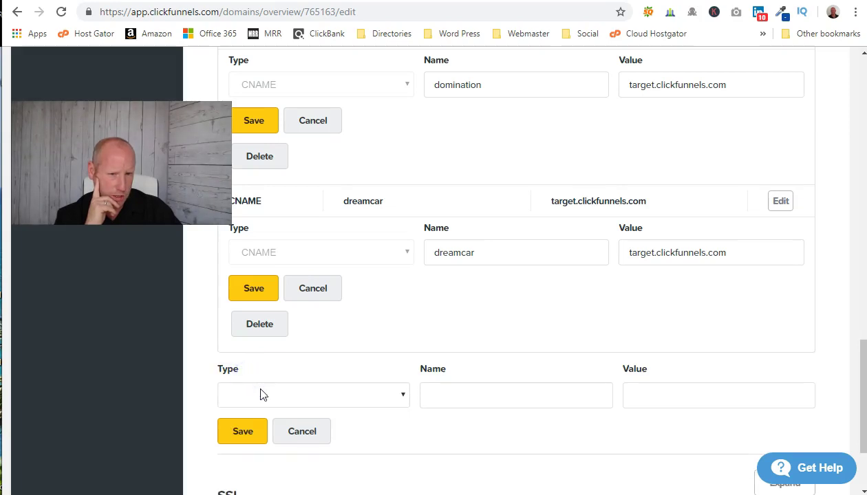
left_click(327, 395)
left_click(324, 447)
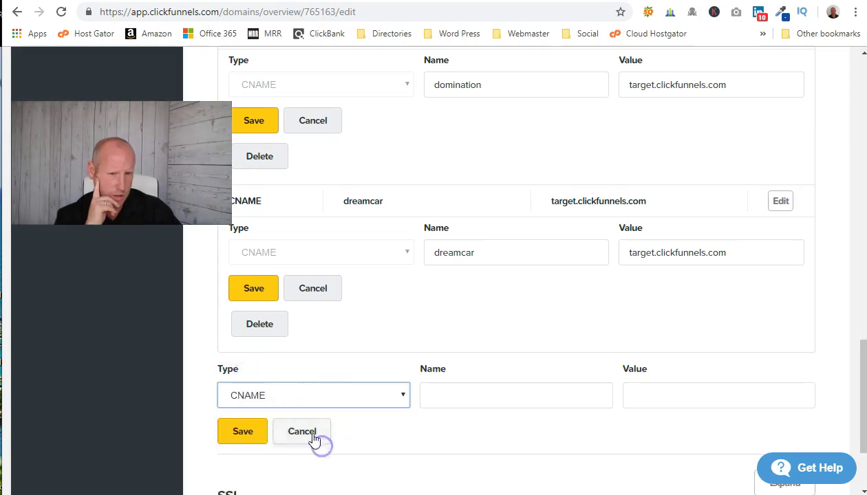
left_click(465, 393)
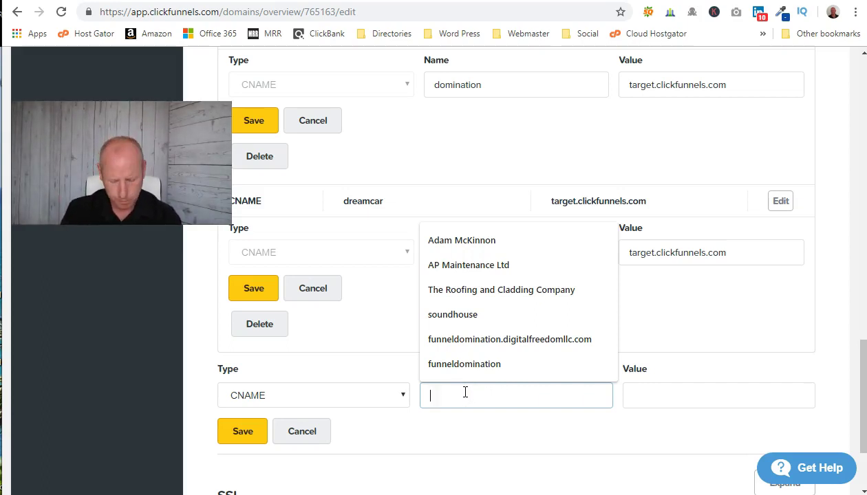
type("membership")
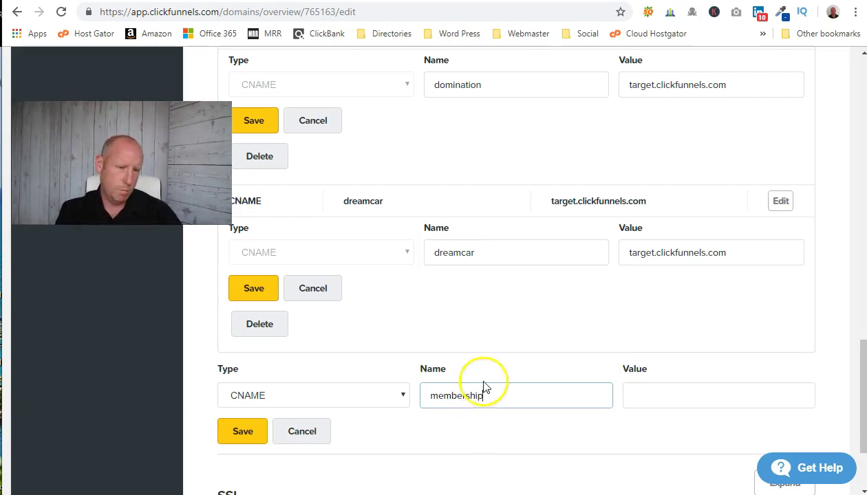
left_click(643, 391)
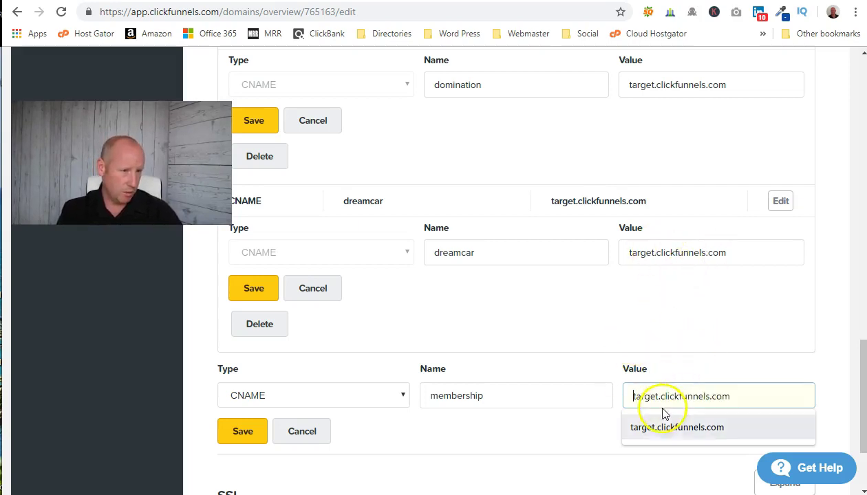
left_click(658, 430)
left_click(240, 431)
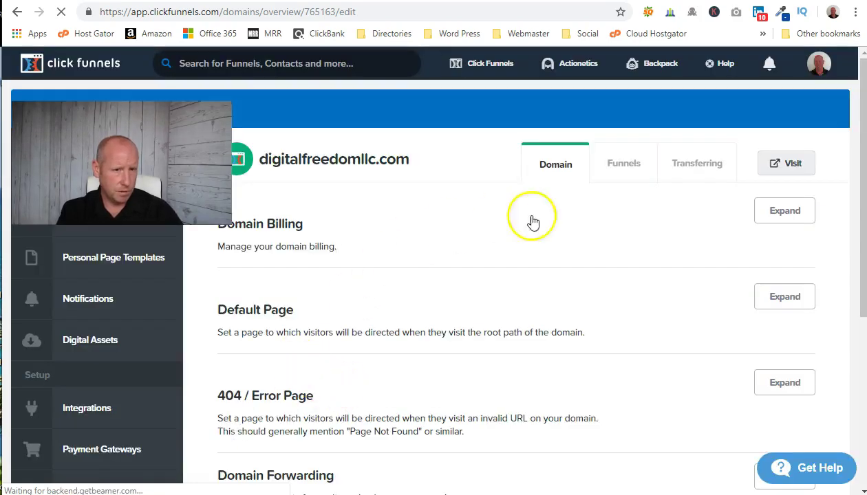
Return to the account's domain list and check its entries for the membership subdomain
scroll(565, 296, "down", 2)
scroll(556, 330, "up", 2)
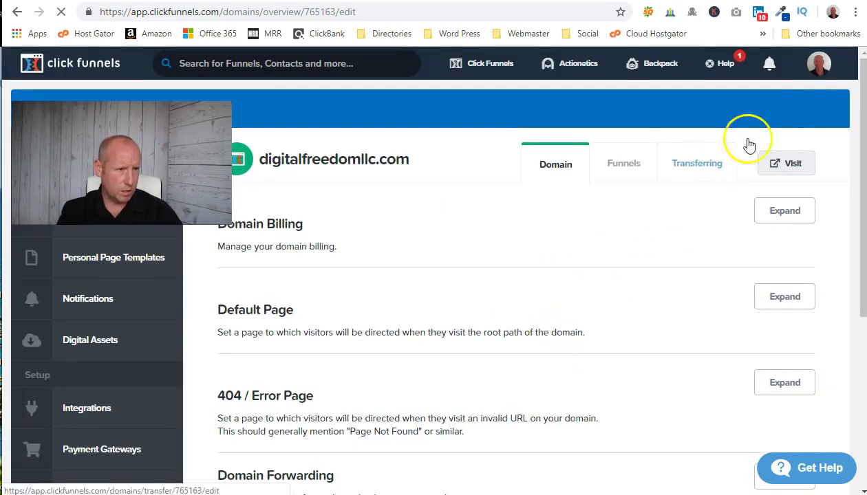
left_click(818, 63)
left_click(793, 149)
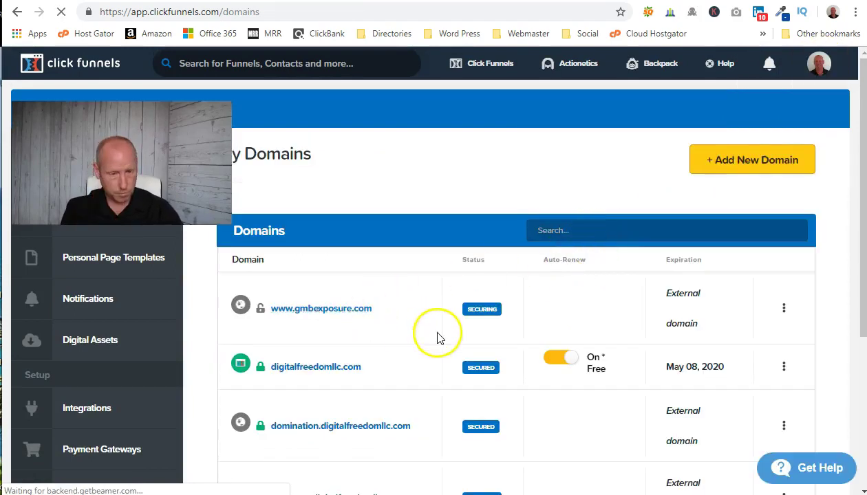
scroll(438, 337, "down", 4)
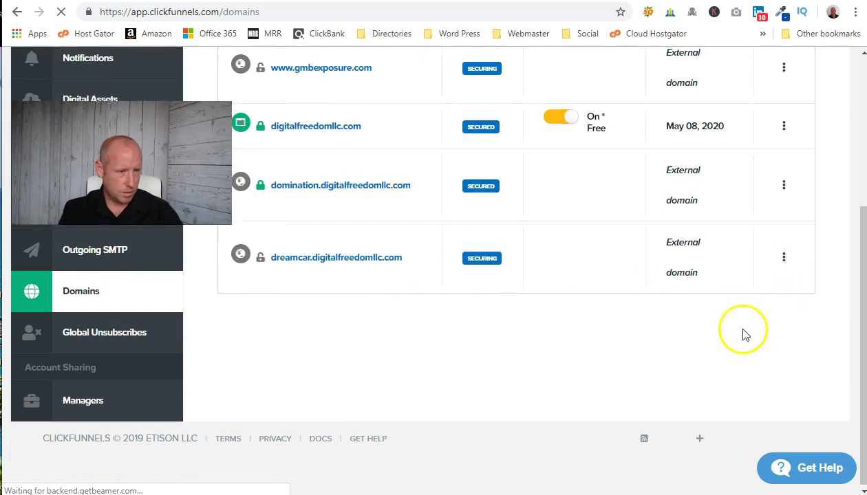
scroll(743, 335, "up", 4)
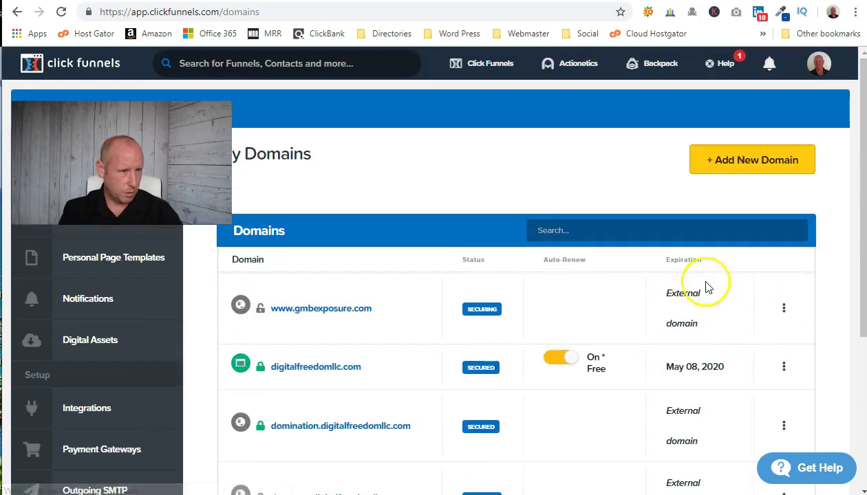
left_click(754, 168)
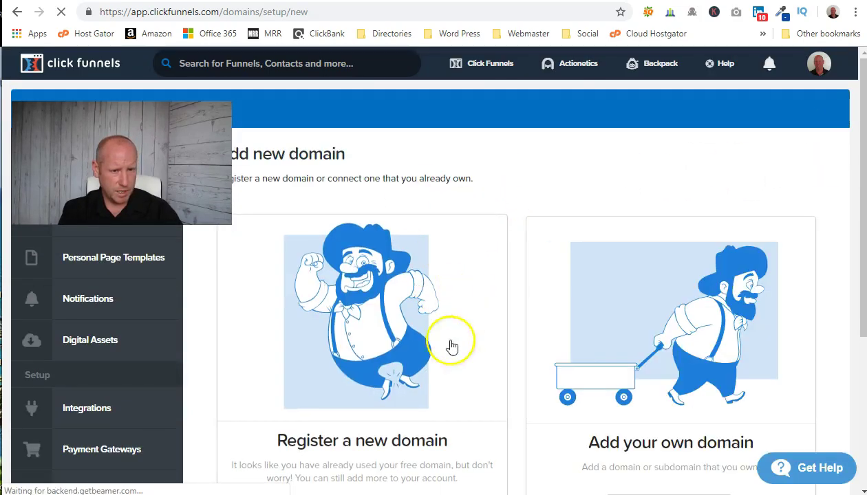
scroll(473, 399, "down", 3)
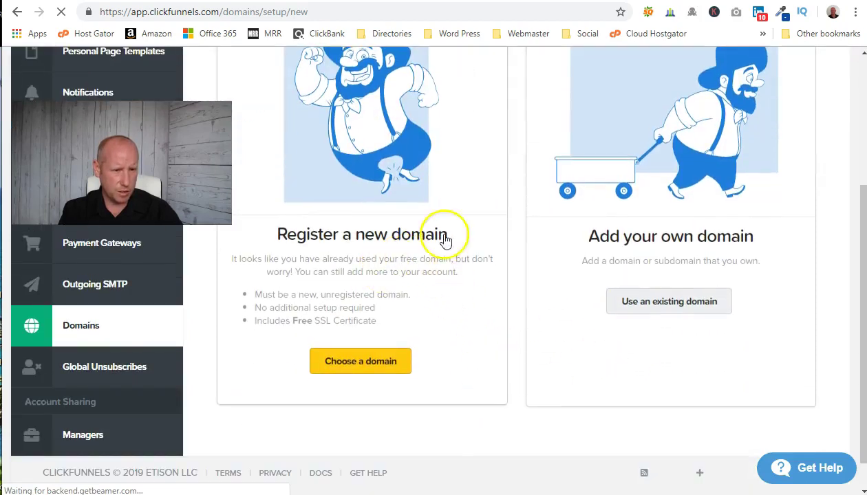
left_click(661, 306)
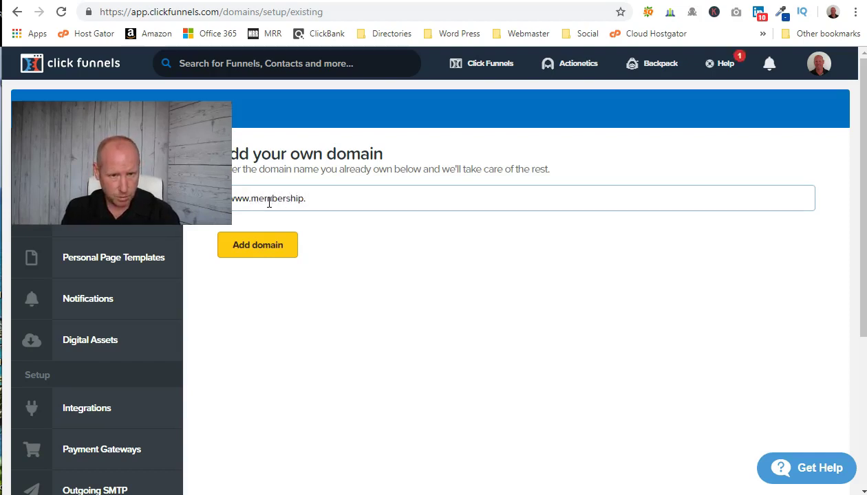
type("digitalfreedomllc.com")
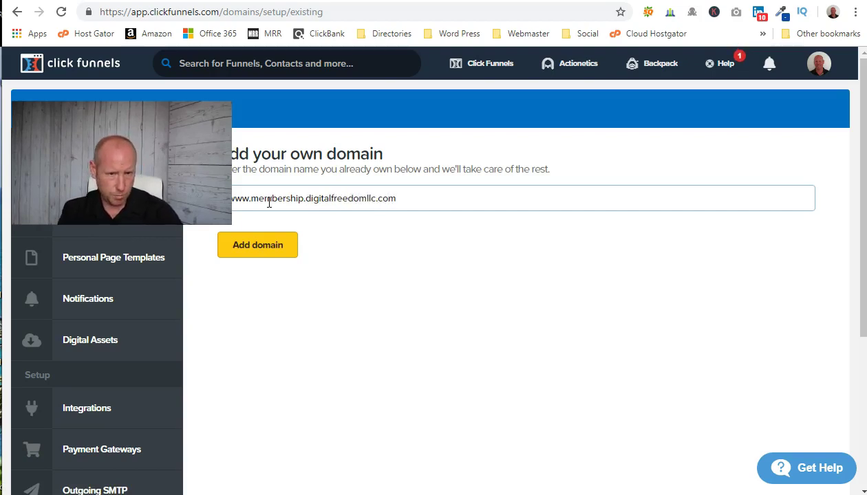
left_click(241, 245)
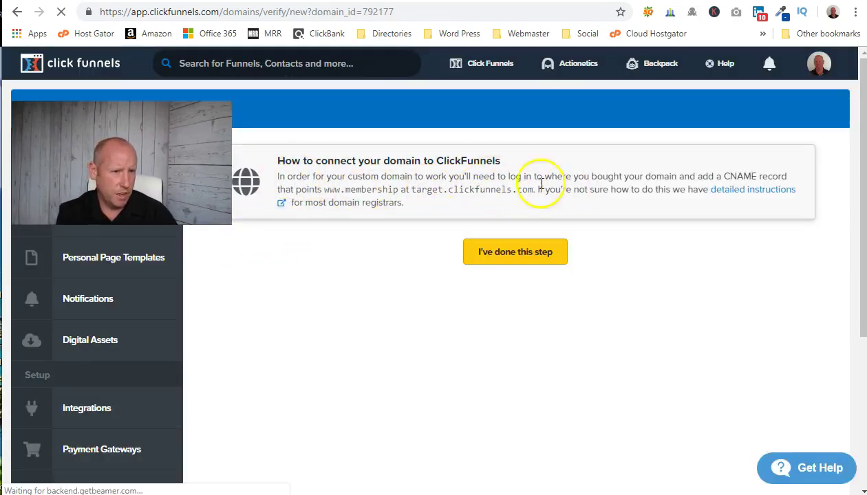
left_click(520, 254)
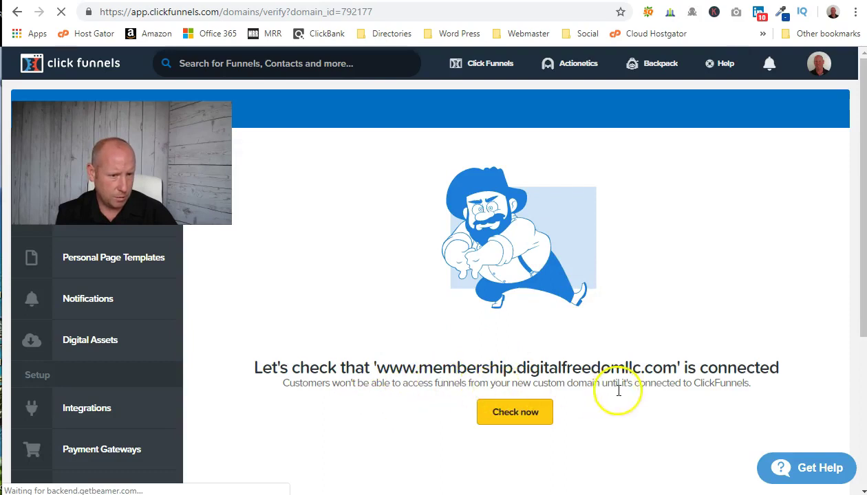
left_click(516, 412)
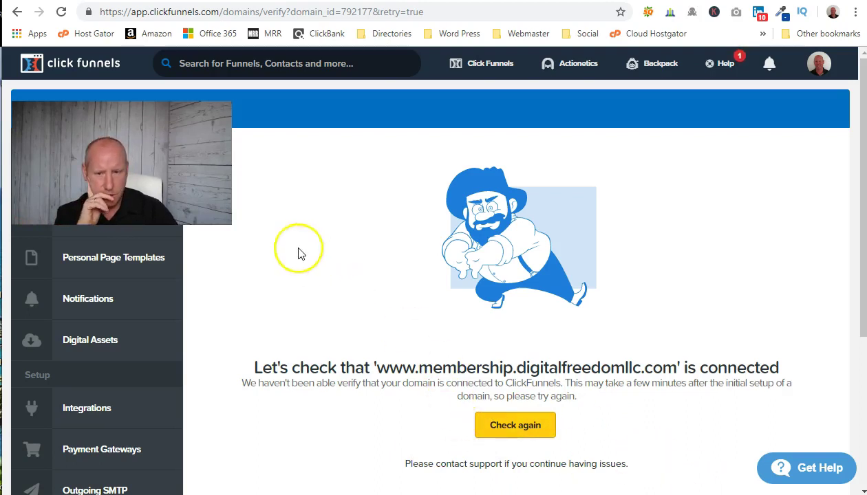
Return to the funnel list and open the settings of the CONQUER | Membership Funnels funnel
mouse_move(483, 67)
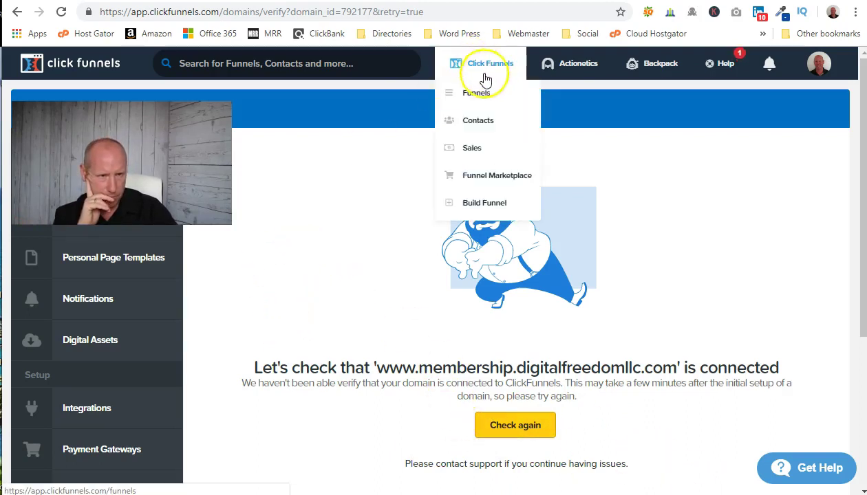
left_click(478, 97)
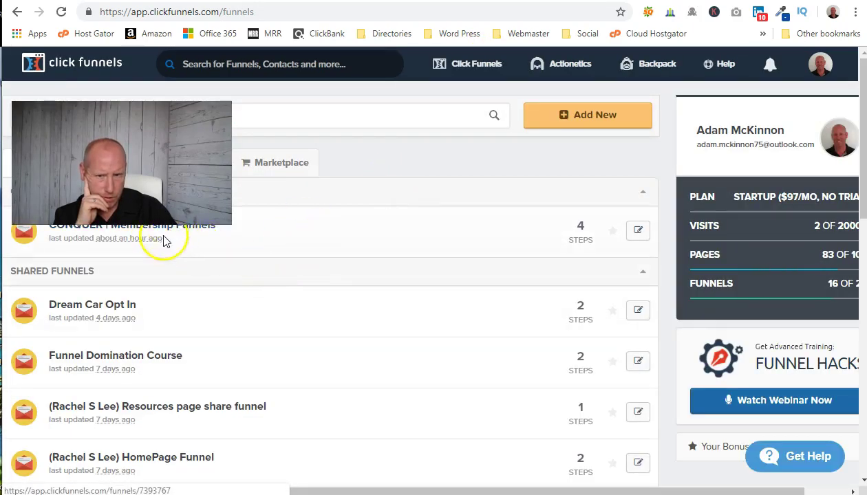
left_click(638, 229)
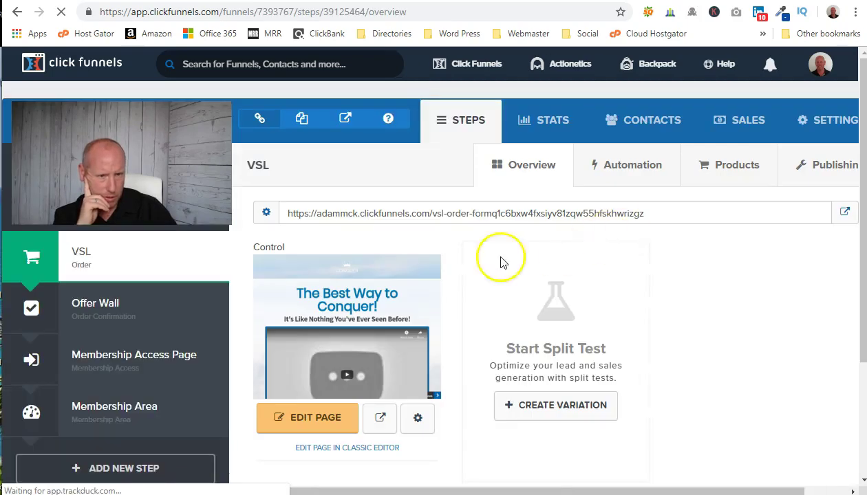
left_click(822, 120)
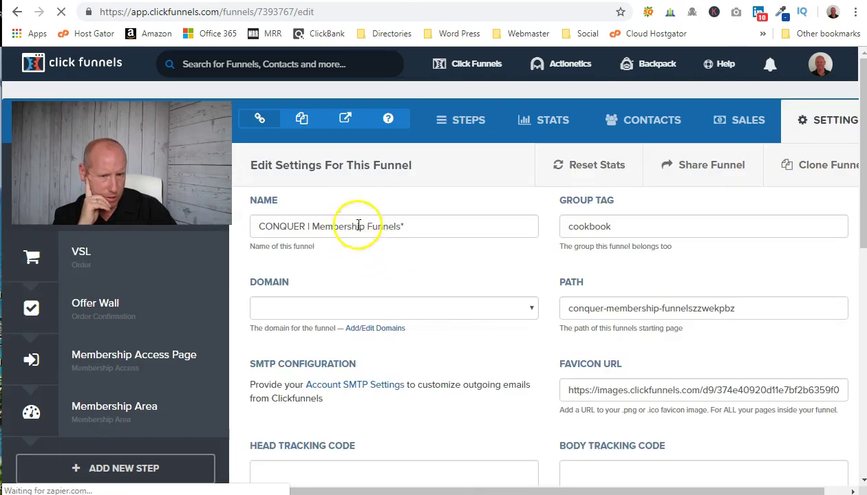
Rename the funnel as Adam McK Web Design Membership Site
left_click_drag(407, 227, 191, 230)
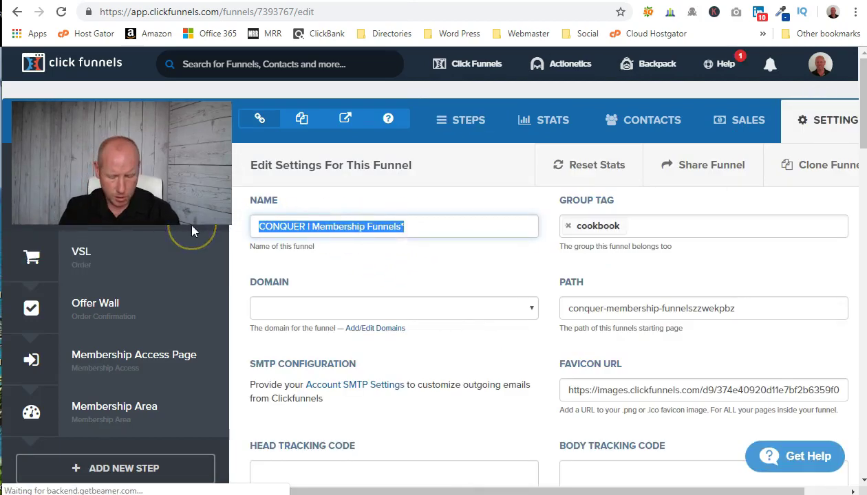
type("Membership ")
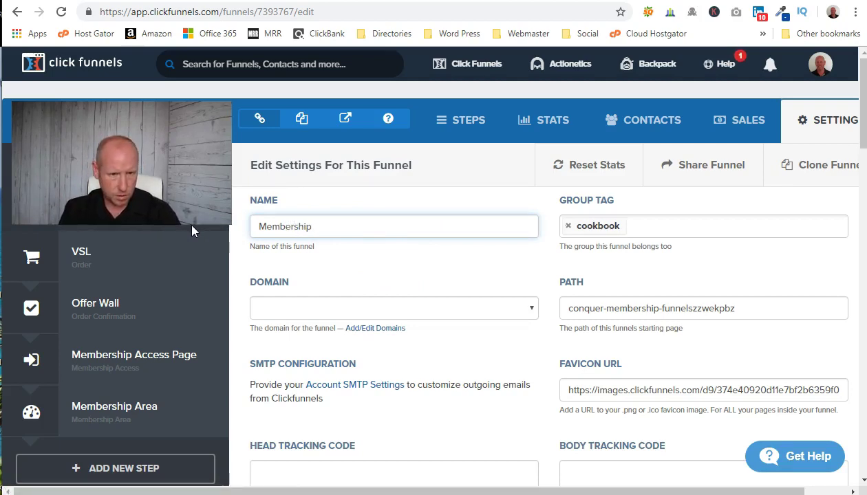
type("Site")
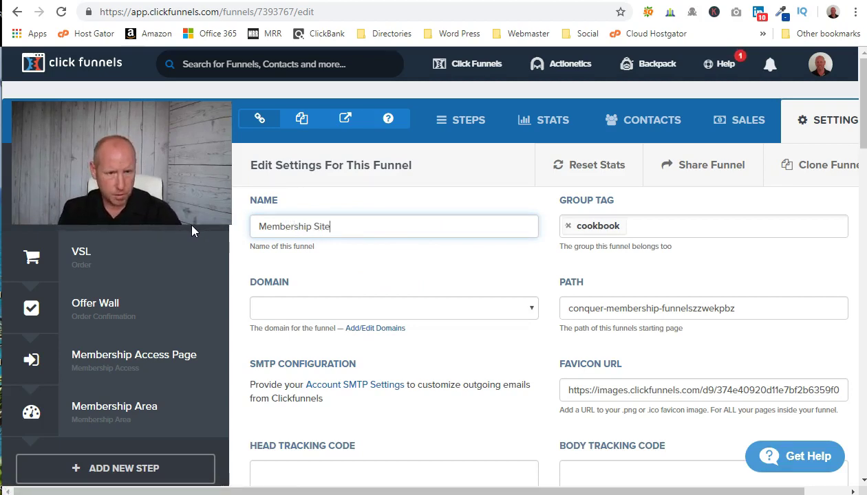
key("Home")
type("Adam McK ")
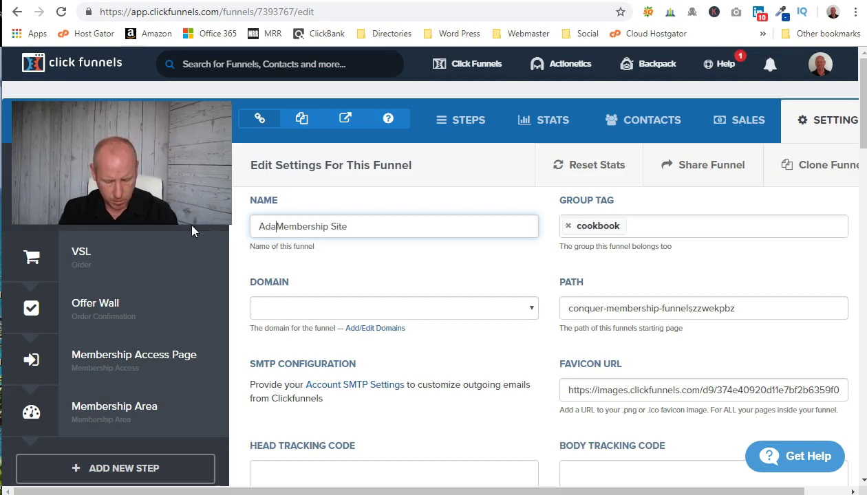
type("Web Desing")
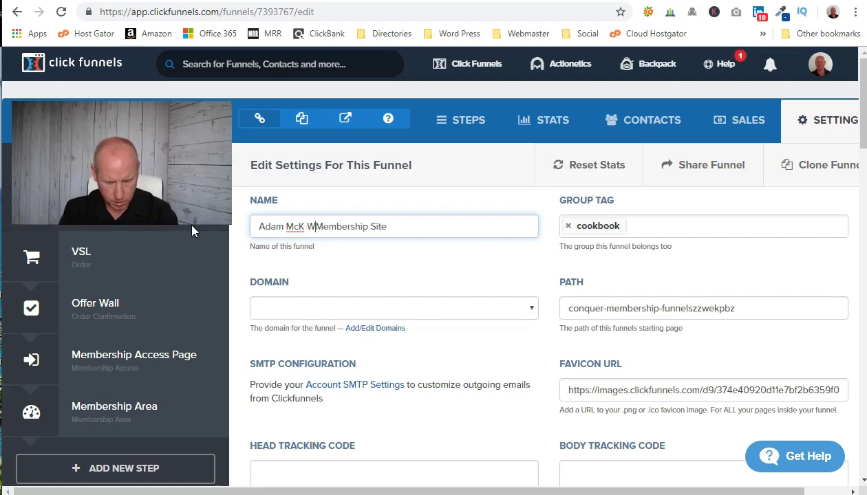
key("BackSpace")
key("BackSpace")
type("g")
key("BackSpace")
key("BackSpace")
key("BackSpace")
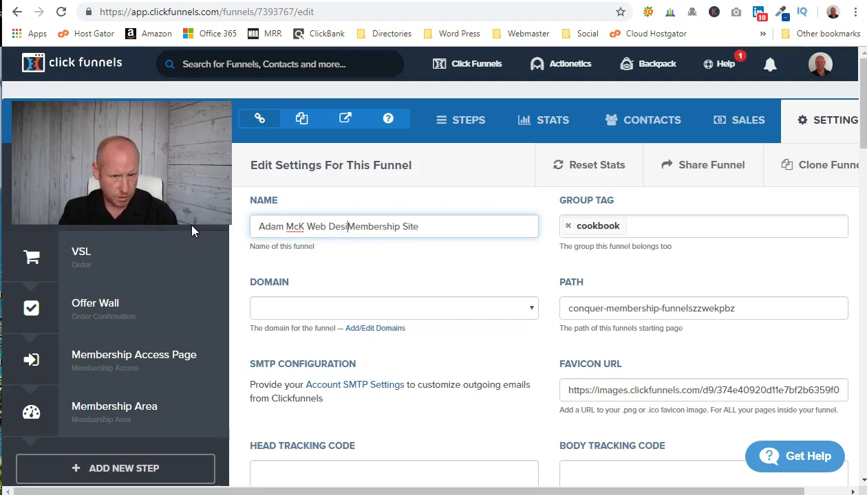
type("sign")
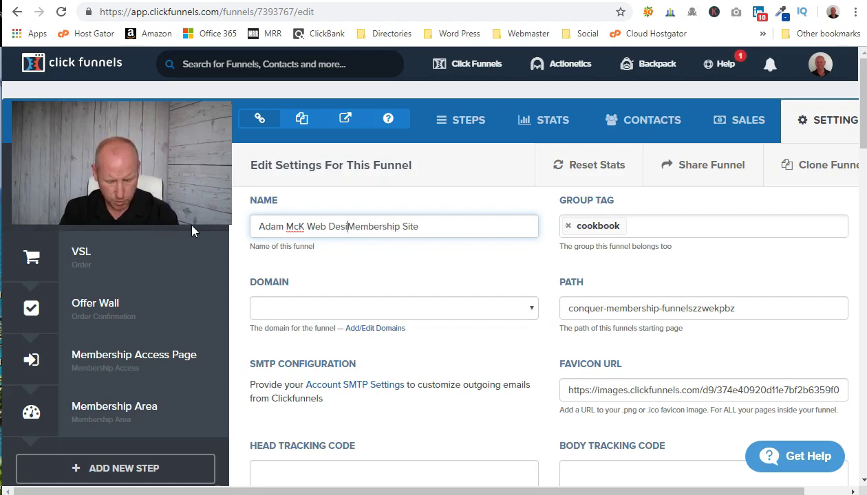
left_click(517, 245)
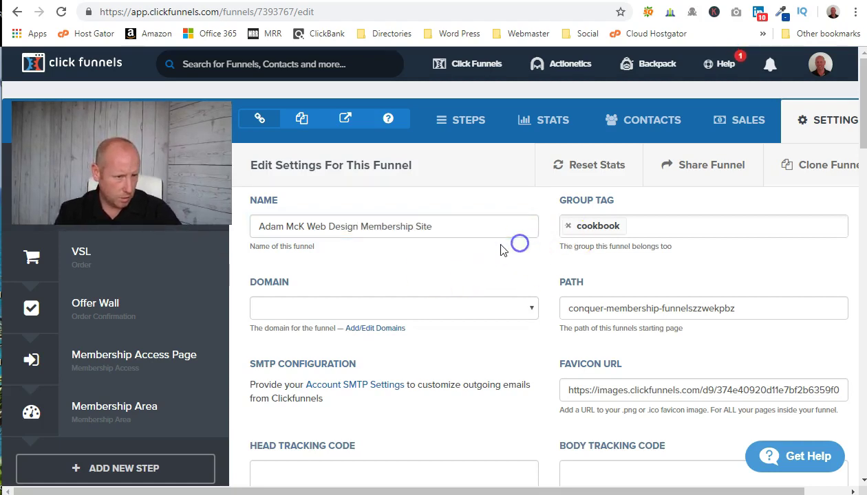
Set the funnel's path to Adam-McK-Web-Design-Membership-Site, reusing the new funnel name, and save the settings
left_click(302, 227)
double_click(271, 227)
right_click(284, 221)
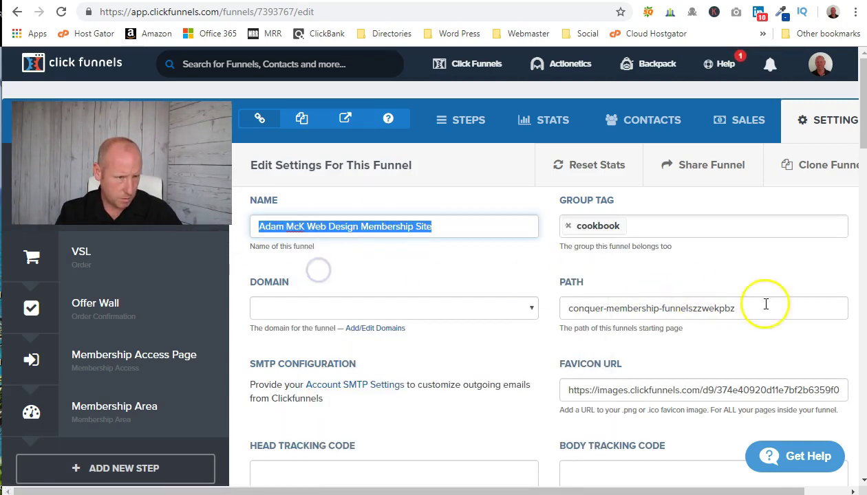
left_click_drag(764, 307, 575, 324)
right_click(566, 308)
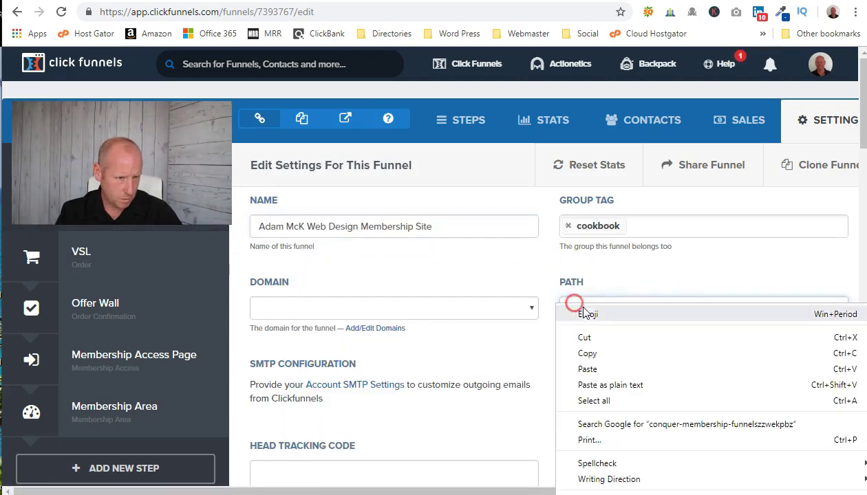
left_click(588, 366)
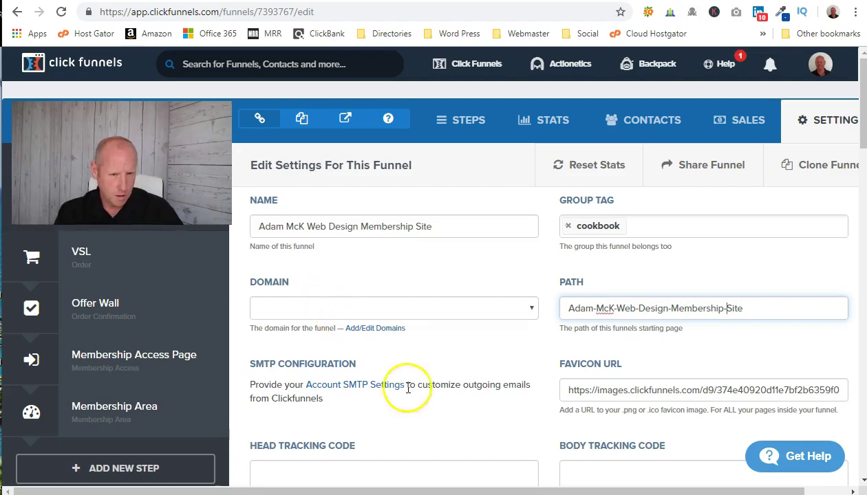
scroll(319, 294, "down", 2)
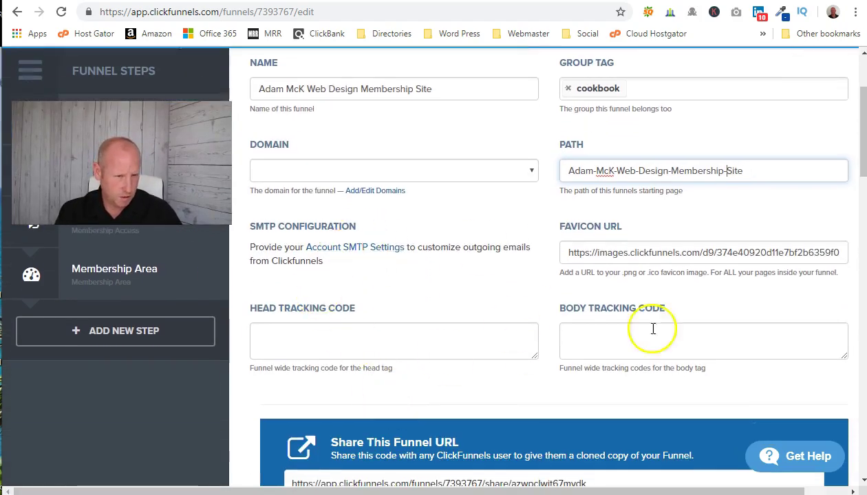
scroll(482, 330, "down", 3)
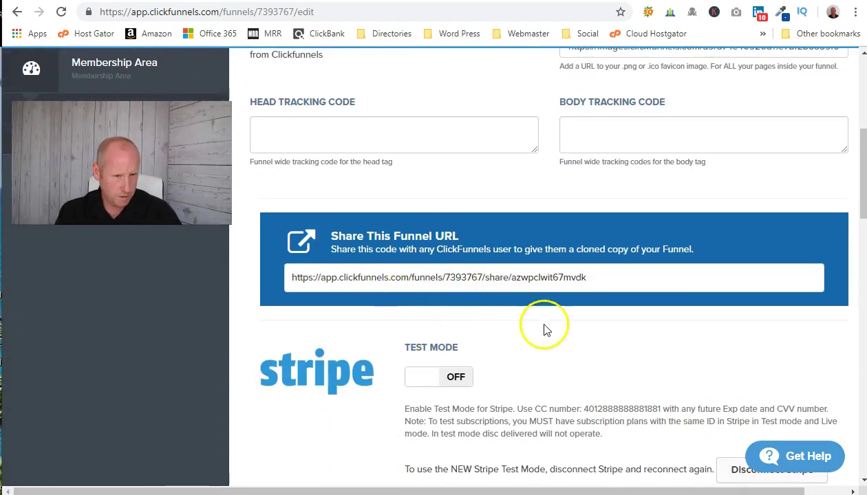
scroll(530, 324, "down", 5)
scroll(522, 325, "down", 10)
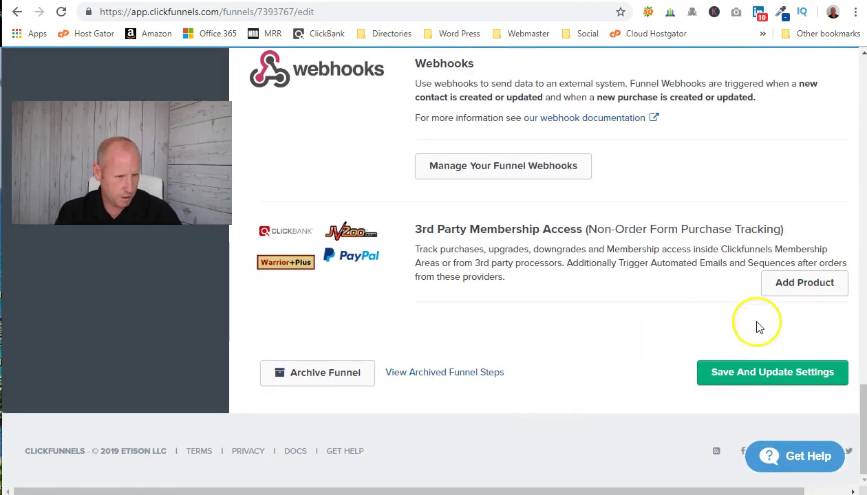
left_click(772, 375)
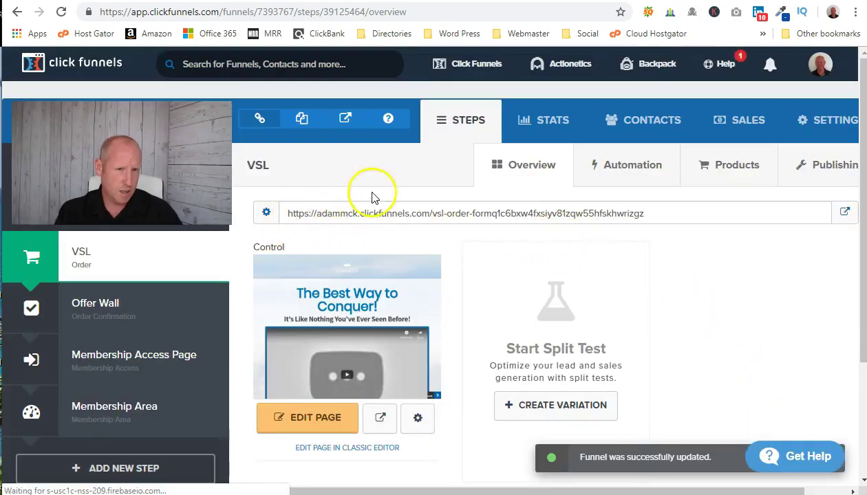
Open the VSL page in the editor and replace the CONQUER header logo with the Adam McK Web Design logo
scroll(755, 329, "down", 2)
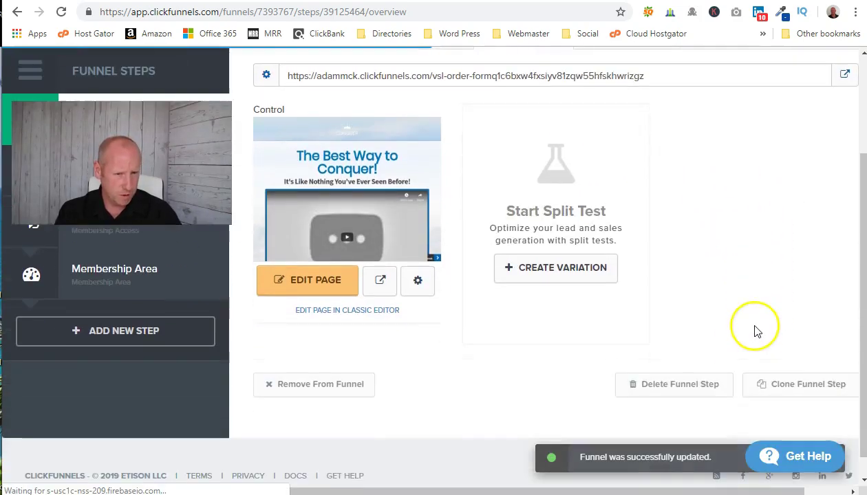
scroll(371, 441, "up", 2)
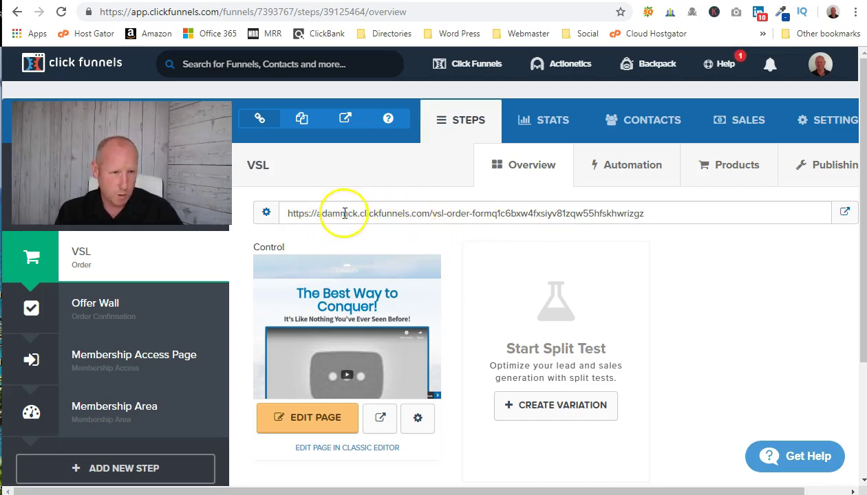
scroll(385, 337, "down", 1)
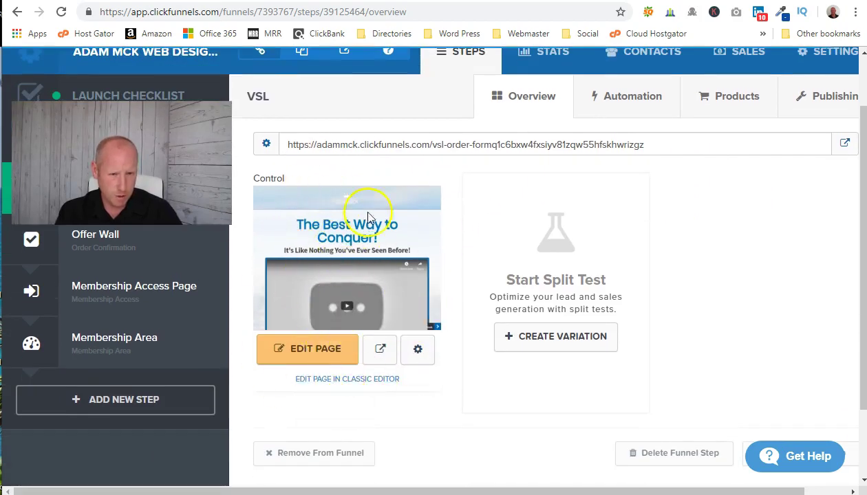
scroll(369, 224, "up", 1)
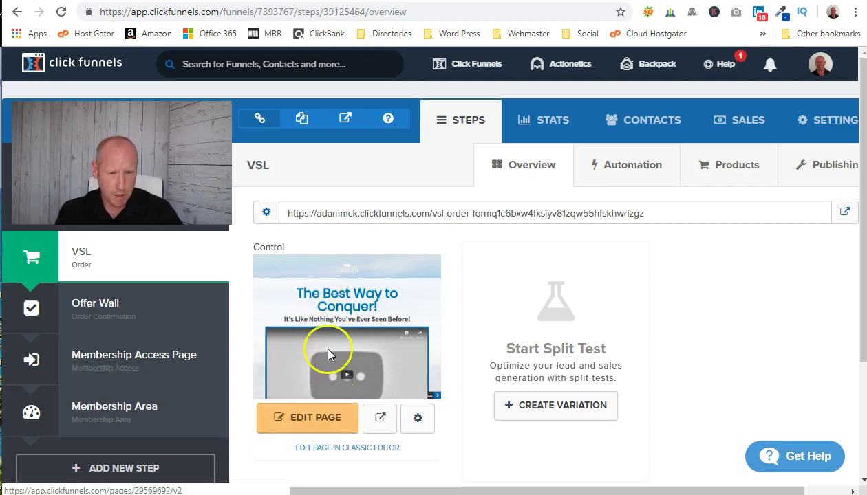
left_click(337, 430)
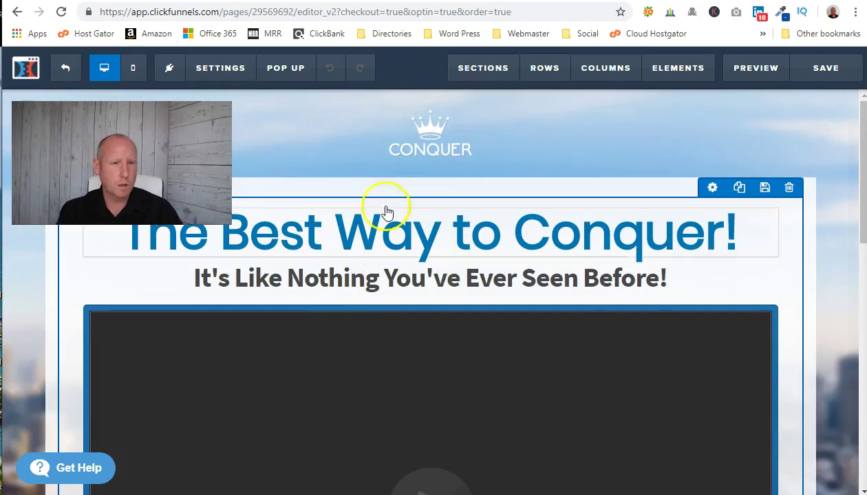
left_click(422, 153)
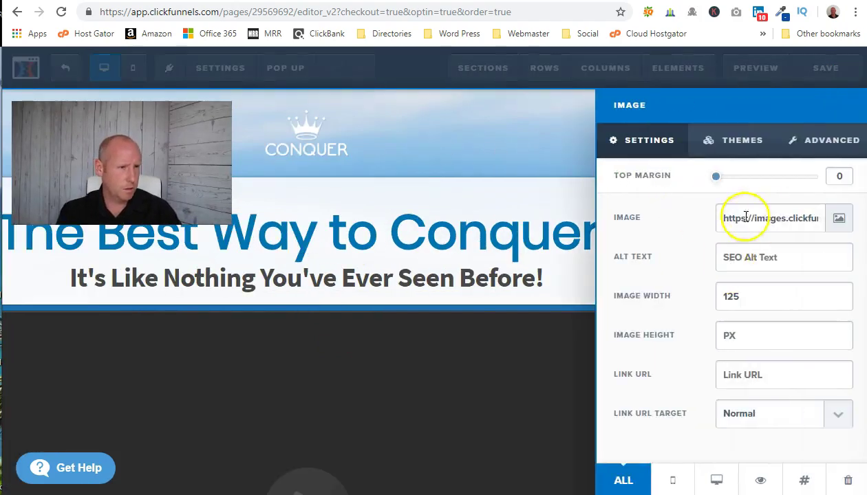
left_click(839, 218)
left_click(76, 323)
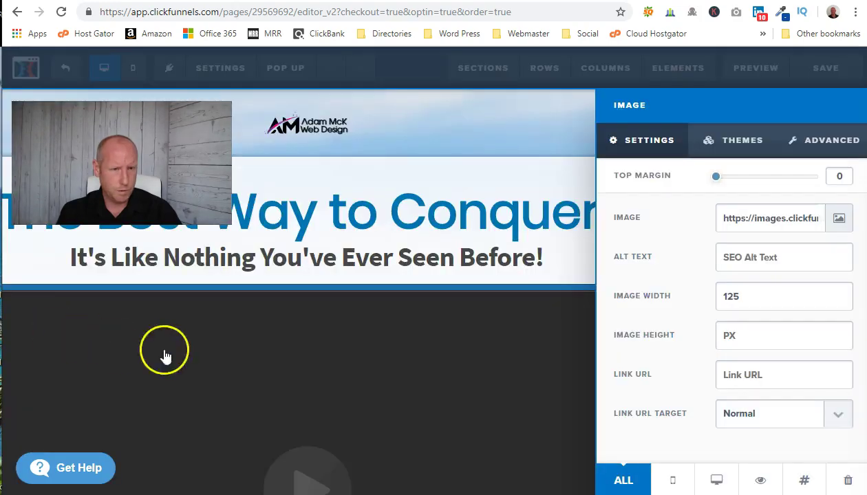
left_click(450, 209)
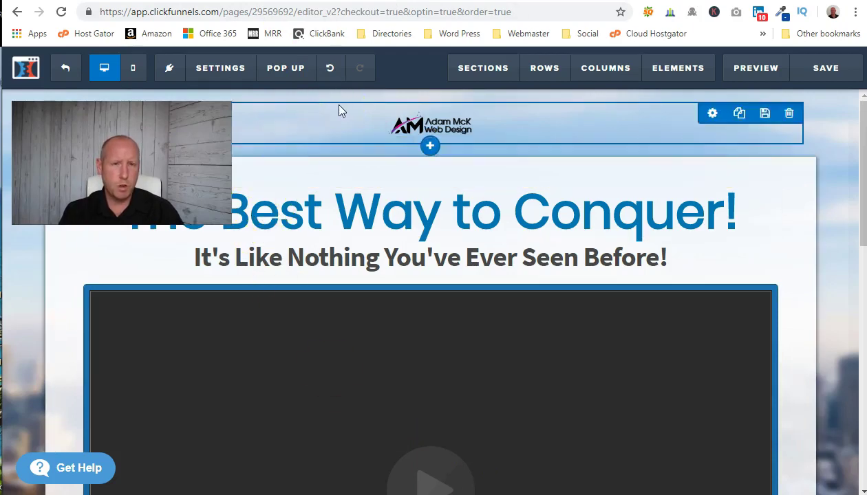
Switch to File Explorer and look through the EmailMarketingBasics_PLR0418 folder on the Elements SE (E:) drive
key("alt+Tab")
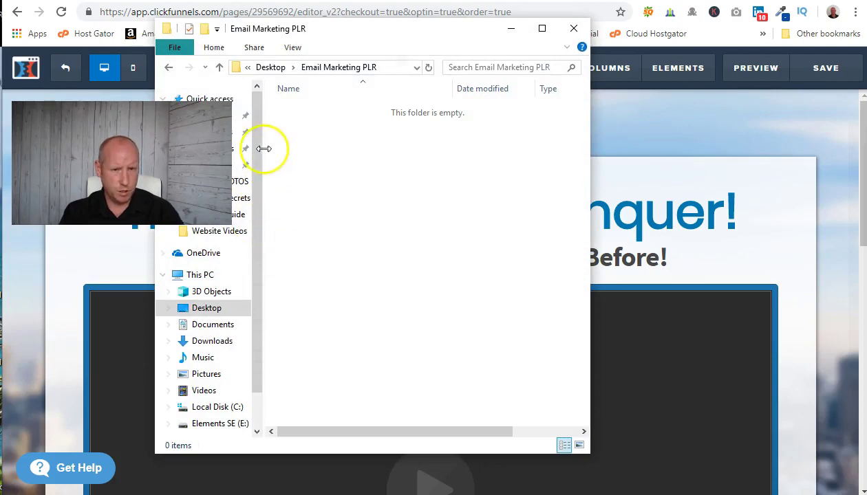
left_click(201, 307)
double_click(313, 138)
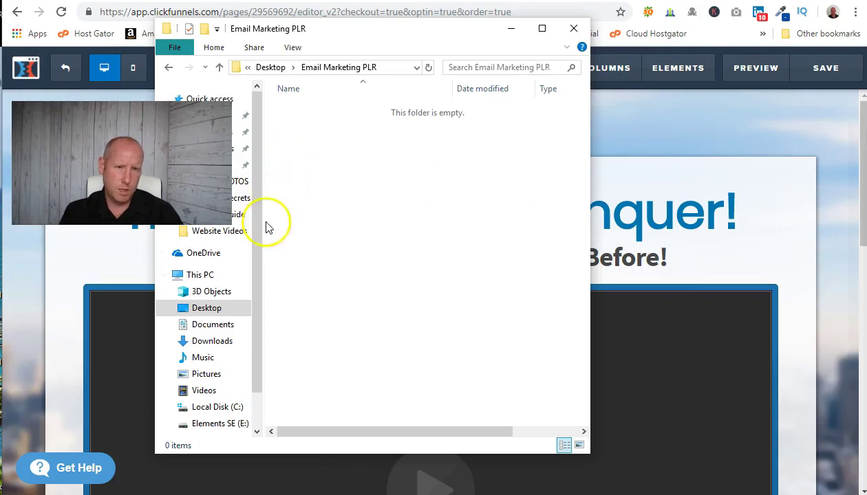
scroll(255, 259, "down", 1)
left_click(225, 407)
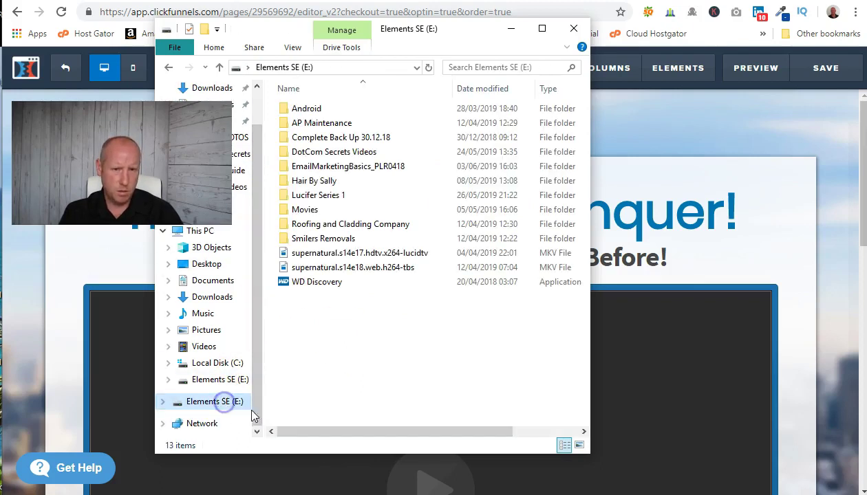
double_click(296, 166)
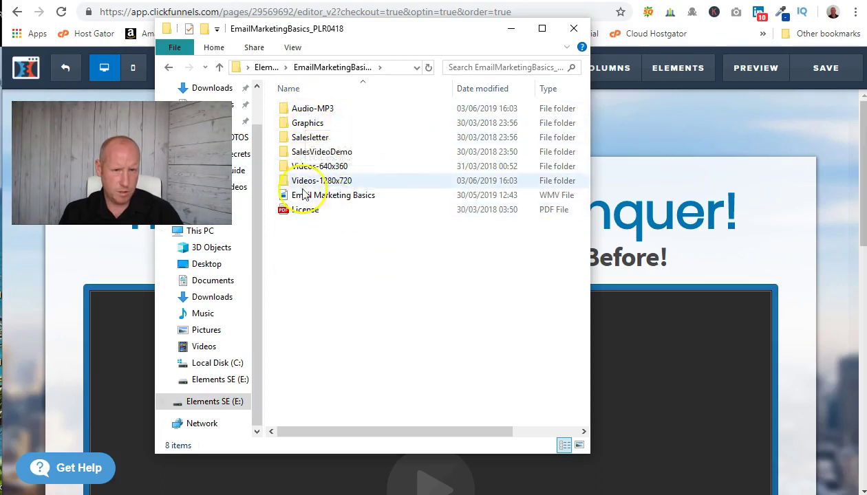
left_click(219, 67)
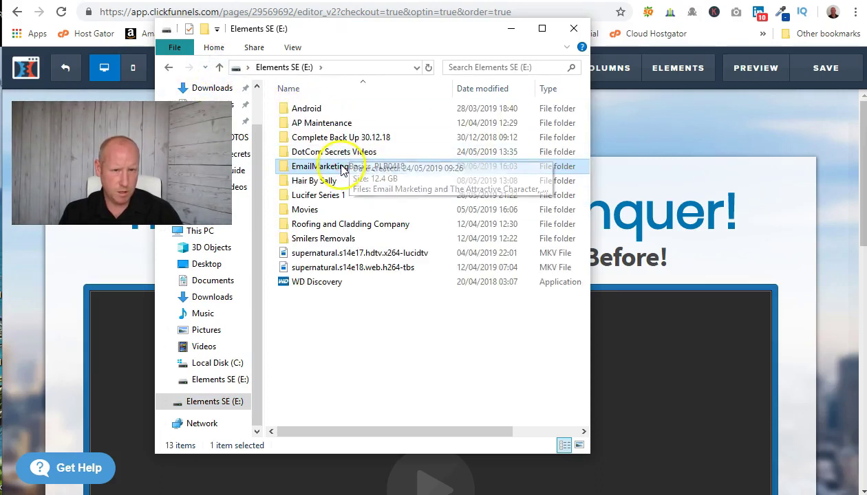
Open the EmailMarketingBasics_PLR0418 folder stored on the Desktop
right_click(329, 167)
left_click(380, 341)
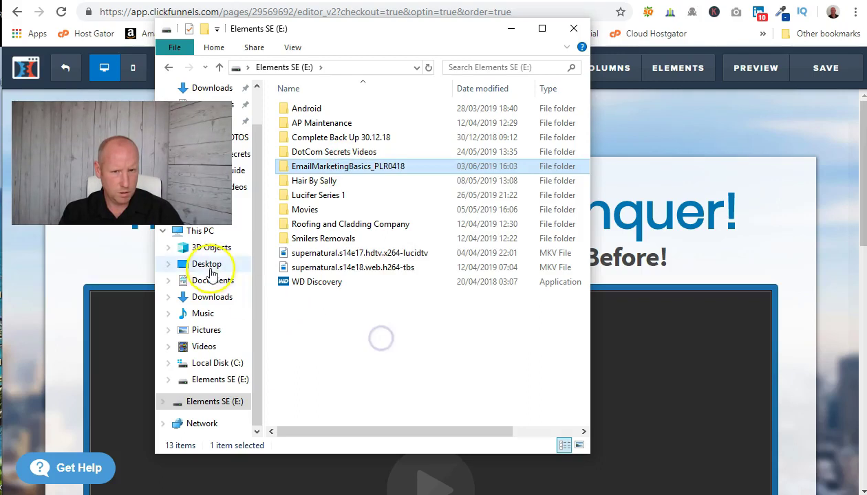
left_click(207, 264)
double_click(323, 153)
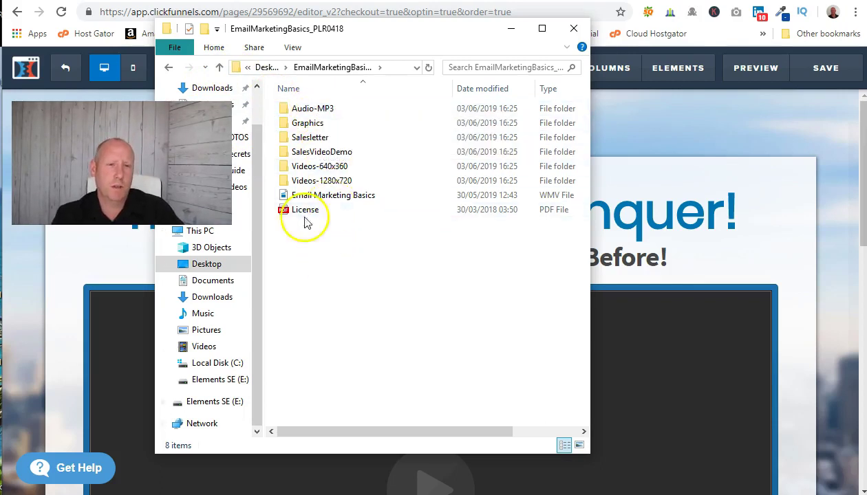
Open the index page from the HTML folder inside Salesletter
double_click(304, 138)
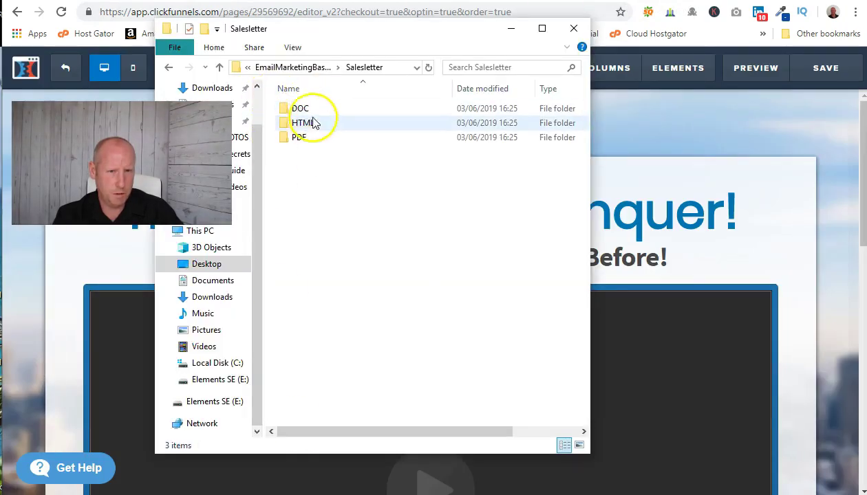
double_click(312, 122)
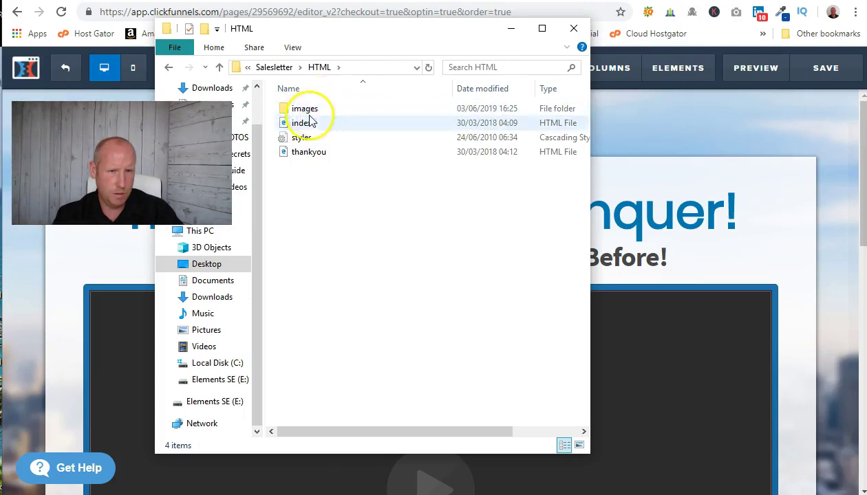
left_click(306, 125)
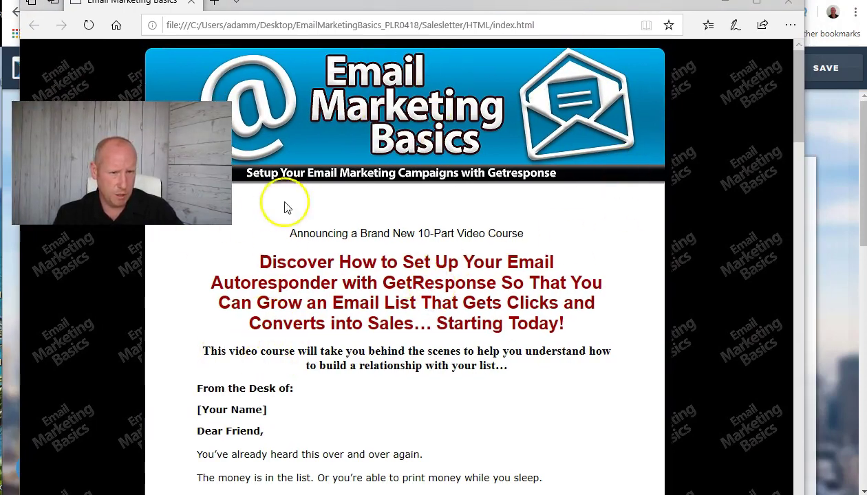
Examine the sales letter's headline, video breakdown, price and order section, and put its window away
scroll(426, 252, "down", 3)
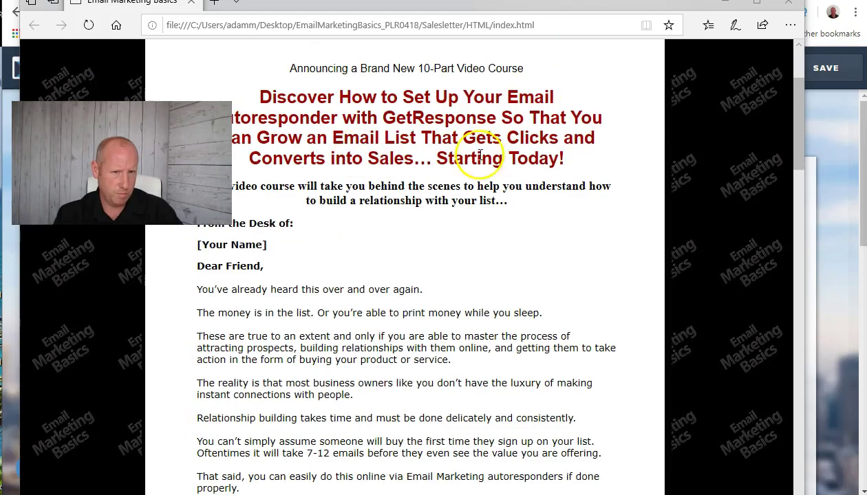
scroll(416, 186, "down", 3)
scroll(340, 305, "down", 7)
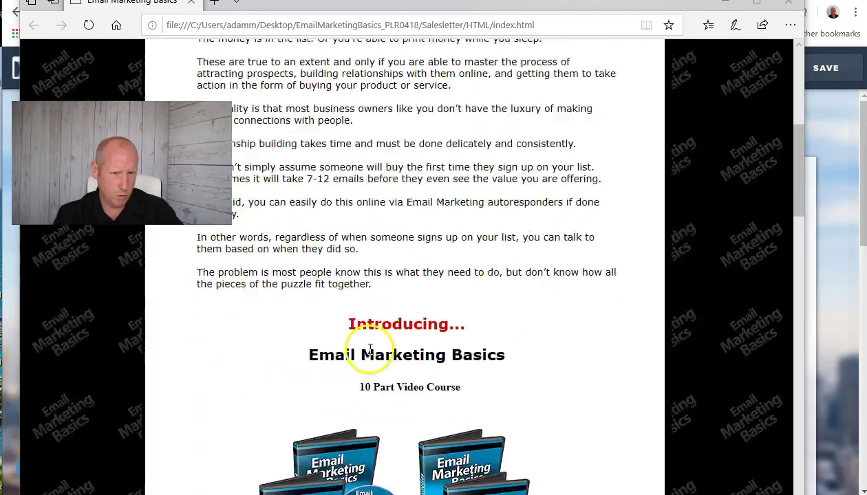
scroll(369, 333, "down", 3)
scroll(413, 207, "down", 20)
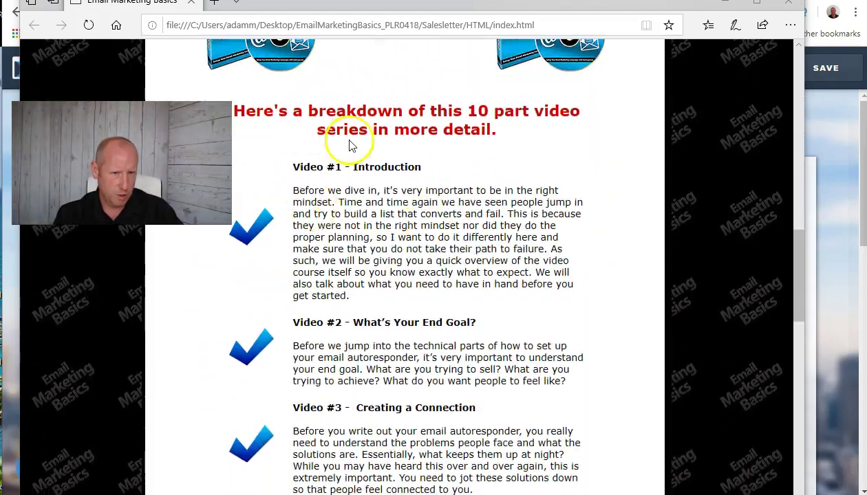
scroll(406, 208, "down", 8)
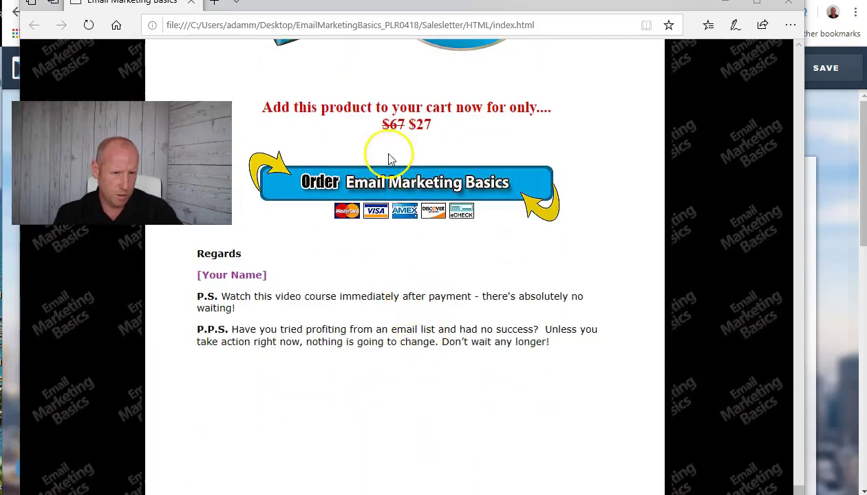
scroll(384, 374, "up", 12)
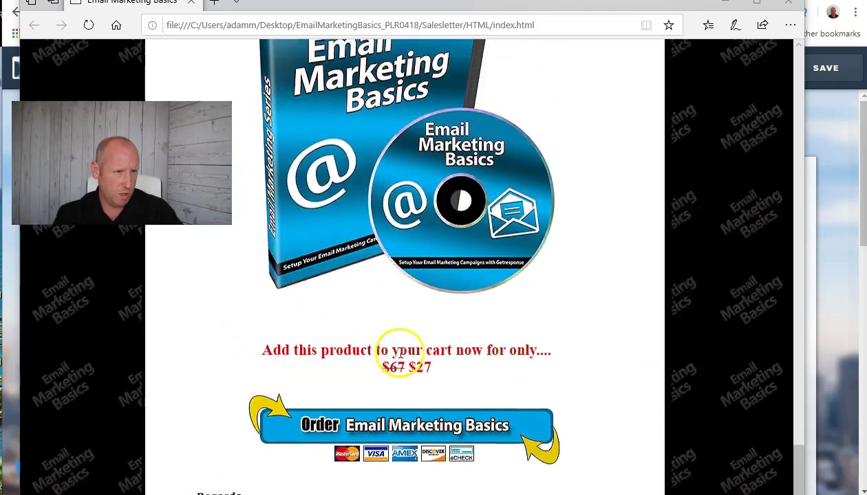
key("super+Down")
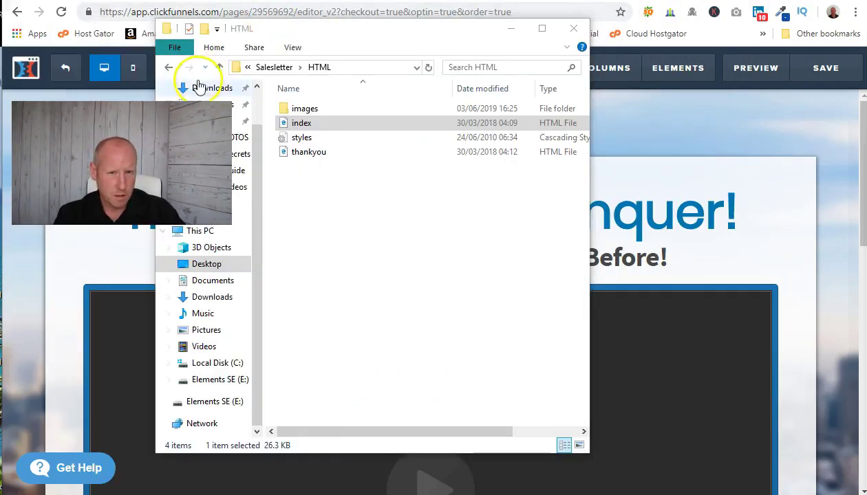
Look at the package's product images in the IMAGES folder under Graphics, and return to the main package folder
left_click(222, 68)
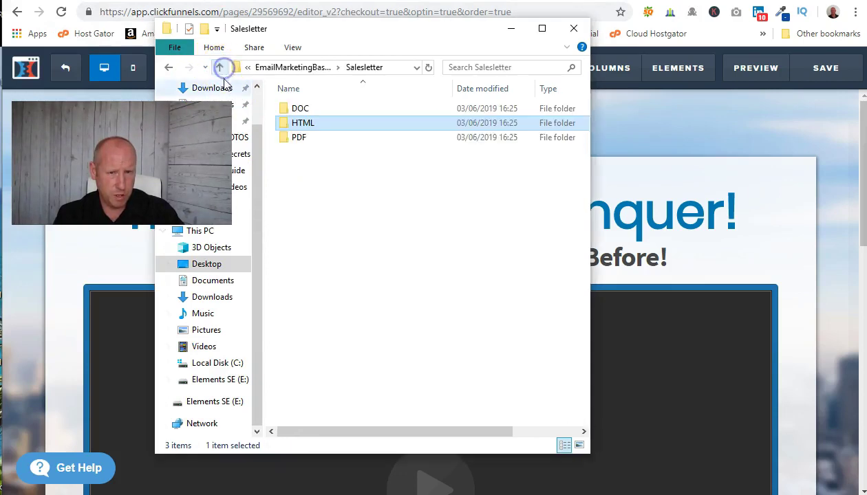
left_click(221, 67)
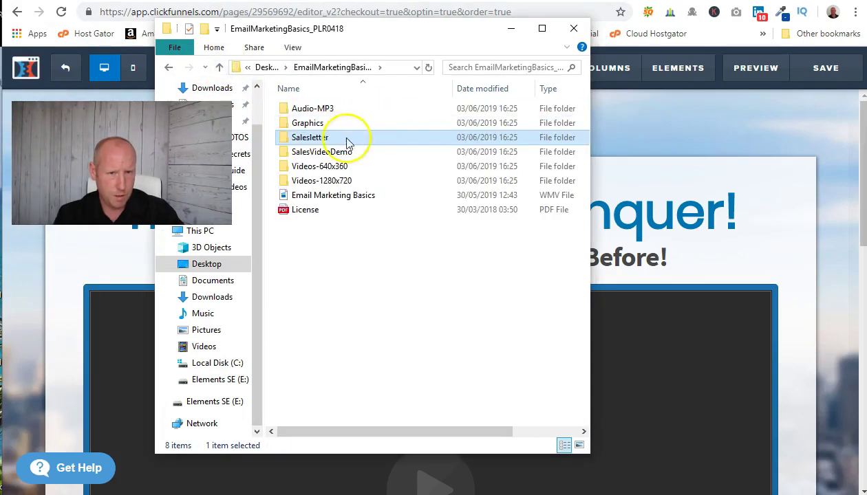
double_click(315, 120)
double_click(311, 108)
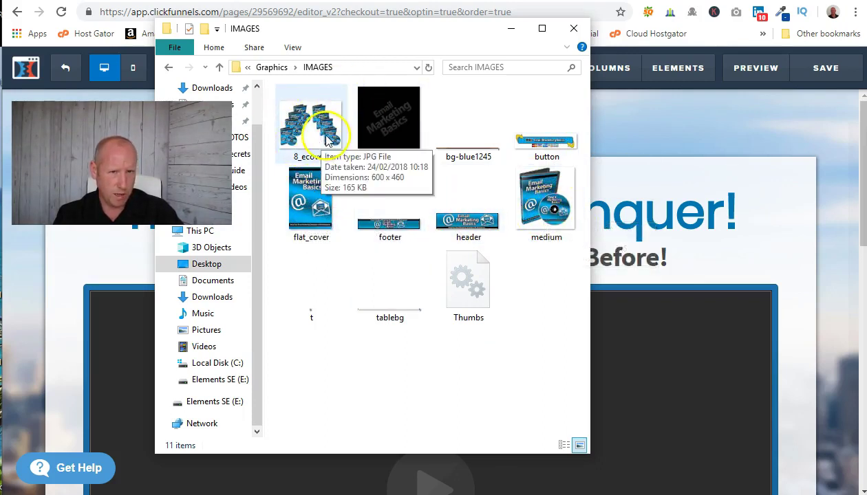
left_click(219, 67)
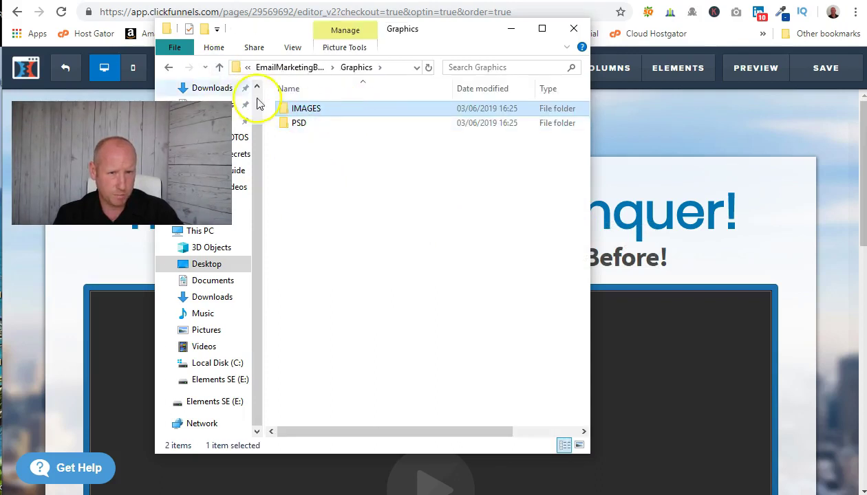
left_click(220, 67)
Check the contents of the Audio-MP3, SalesVideoDemo and Videos-1280x720 folders, and minimise the file window
double_click(310, 108)
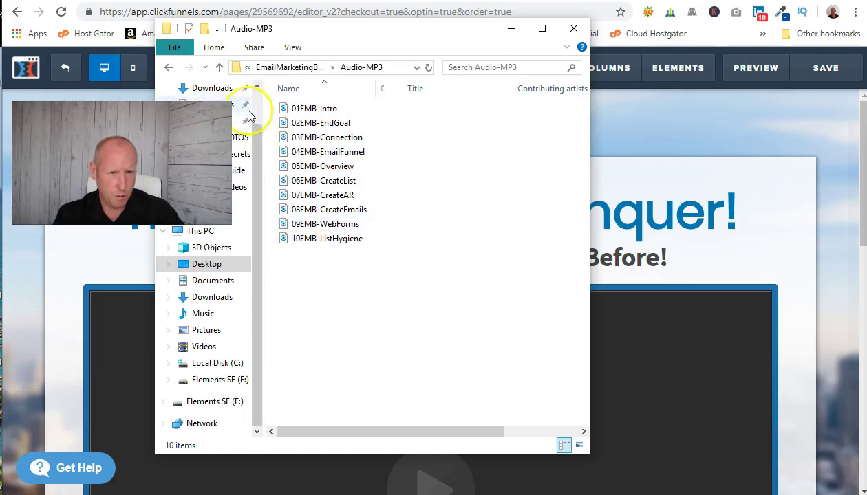
left_click(220, 67)
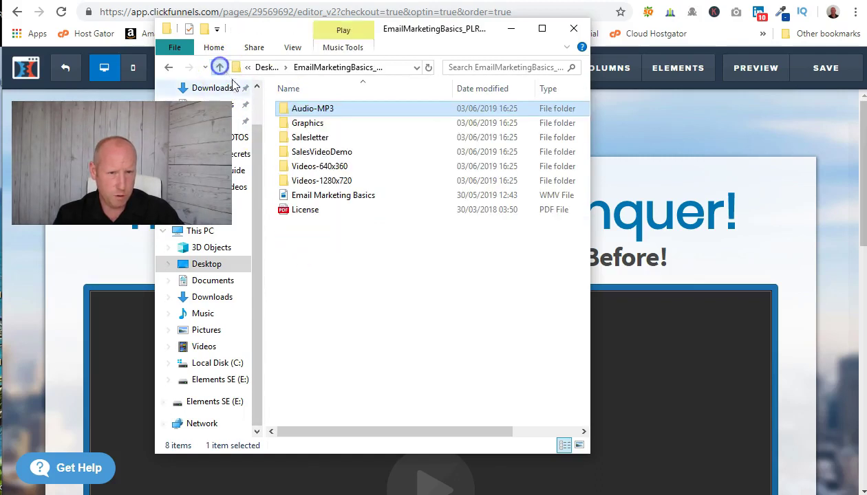
double_click(318, 153)
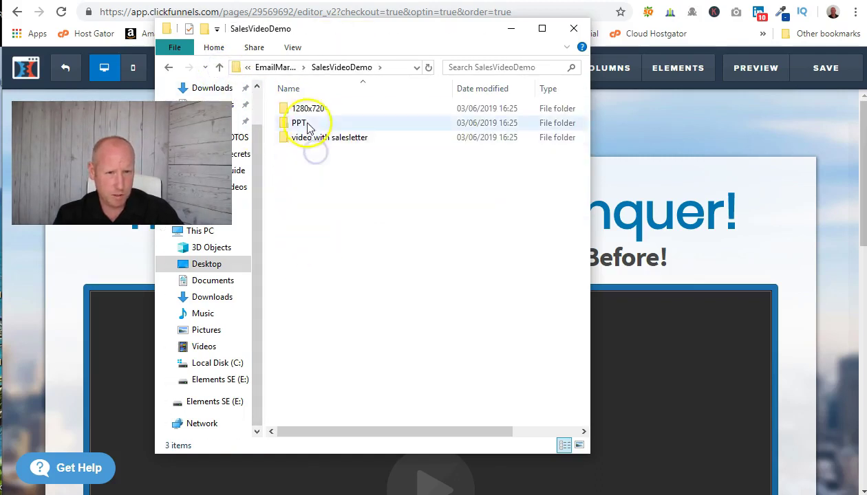
left_click(220, 67)
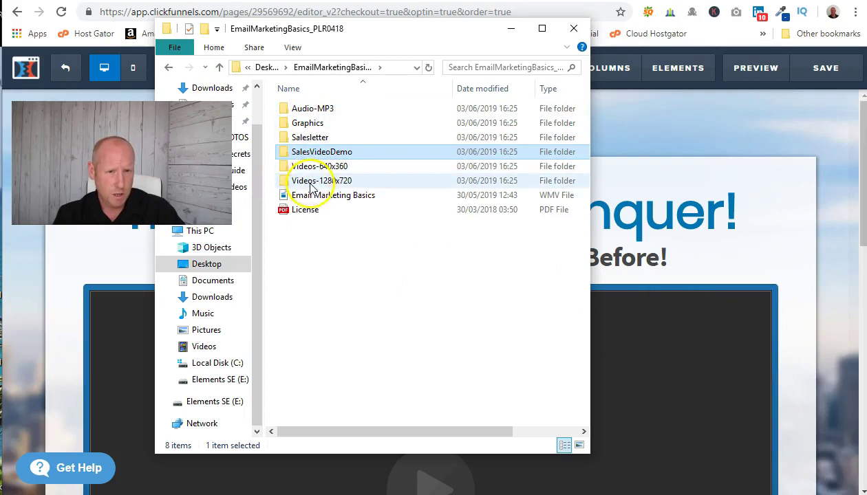
double_click(307, 181)
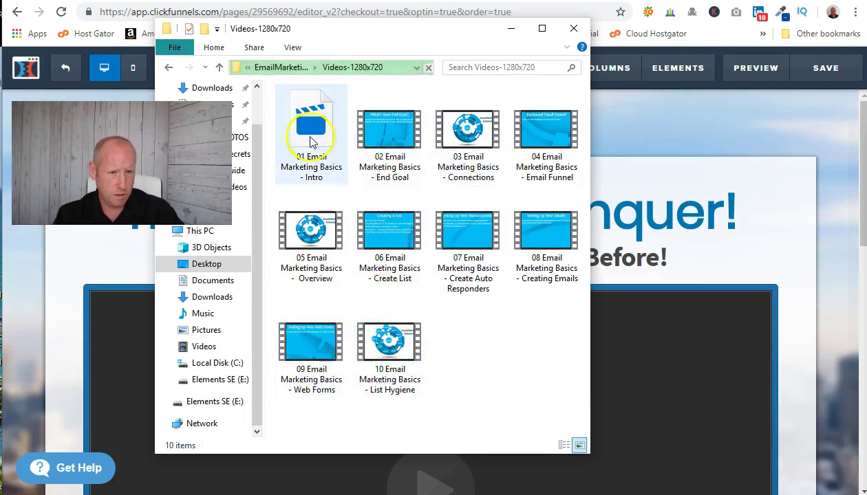
left_click(512, 30)
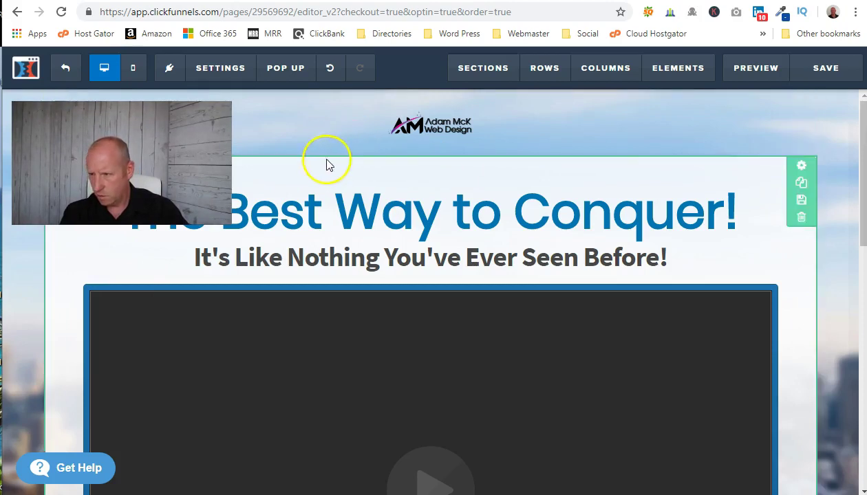
Enter "Grow Your Email List So You Get Clicks and Sales" at the start of the page's main headline
left_click(349, 211)
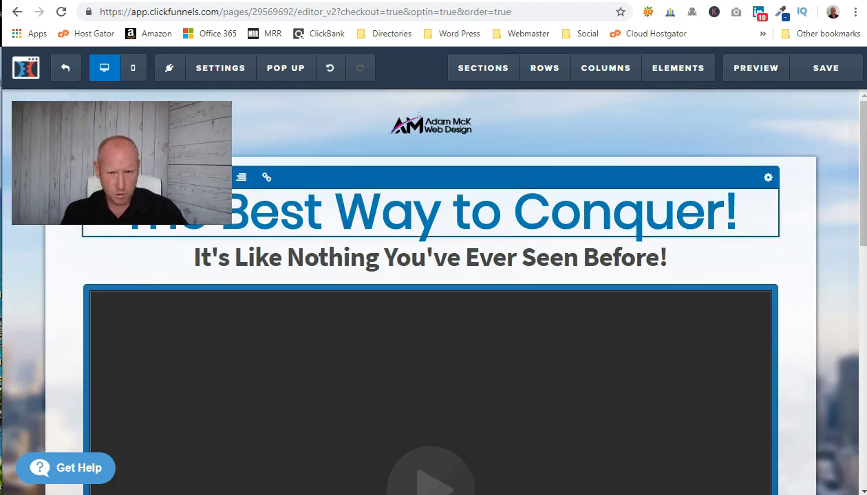
type("Grow Your ")
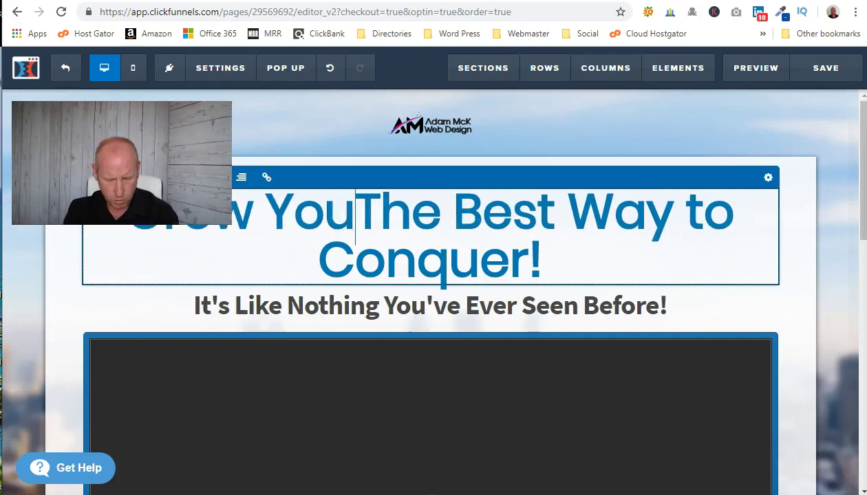
type("Email ")
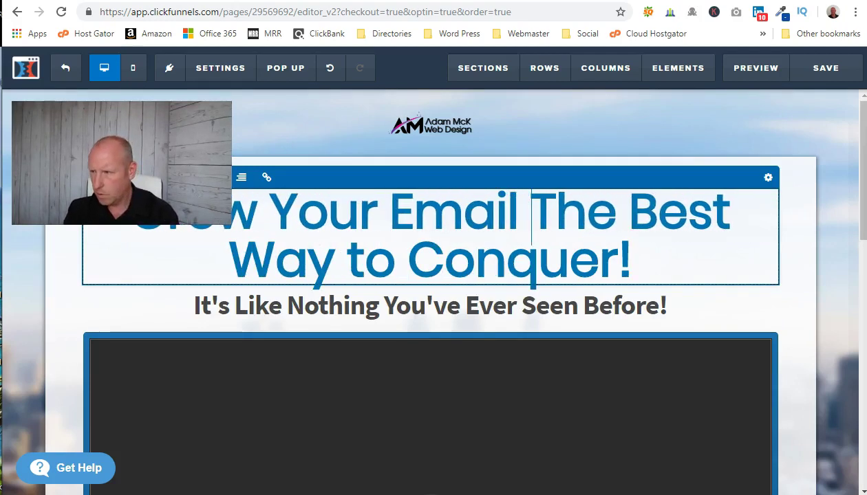
type("L")
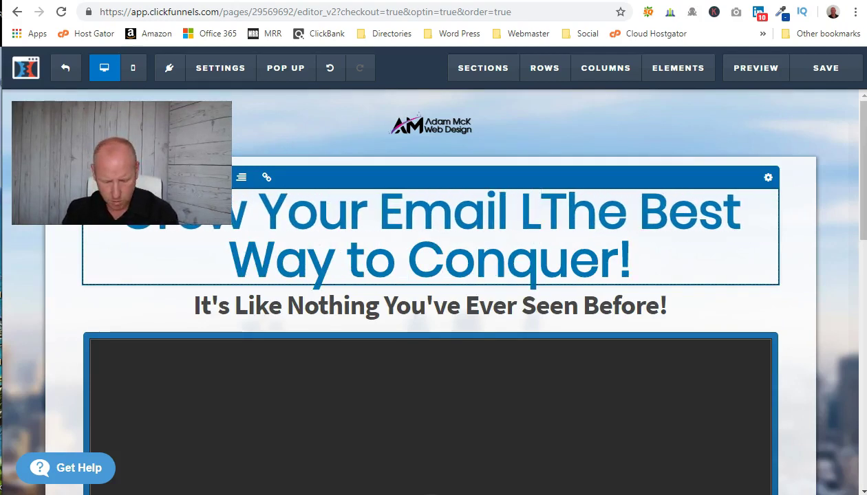
type("ist ")
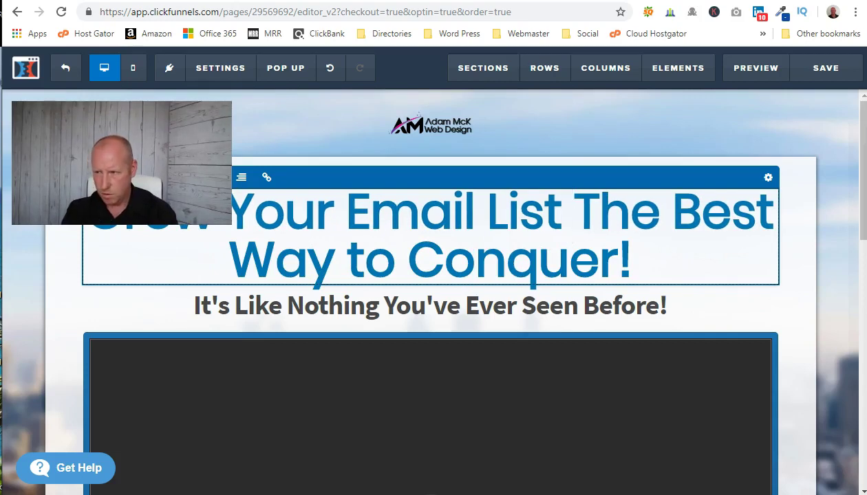
type("So You Get ")
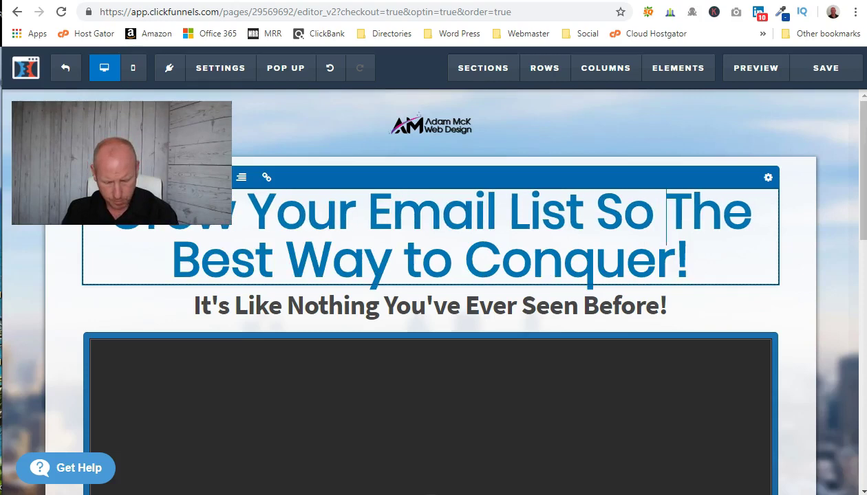
type("Ckl")
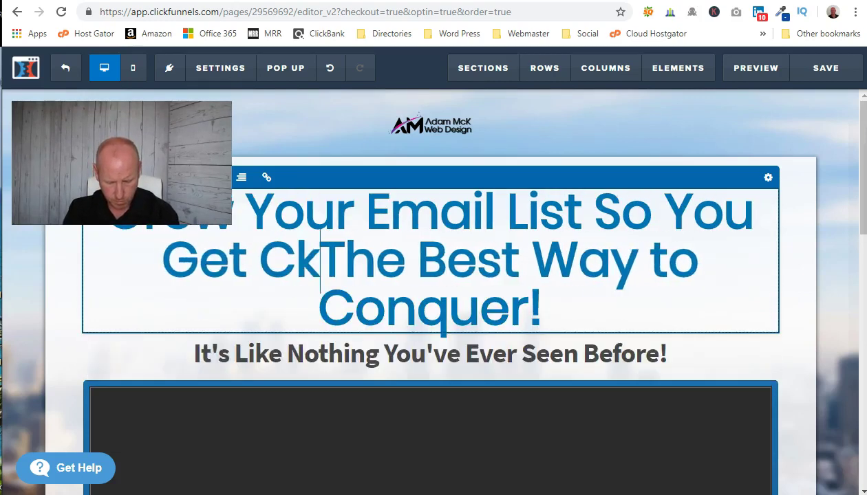
key("BackSpace")
key("BackSpace")
type("licks ")
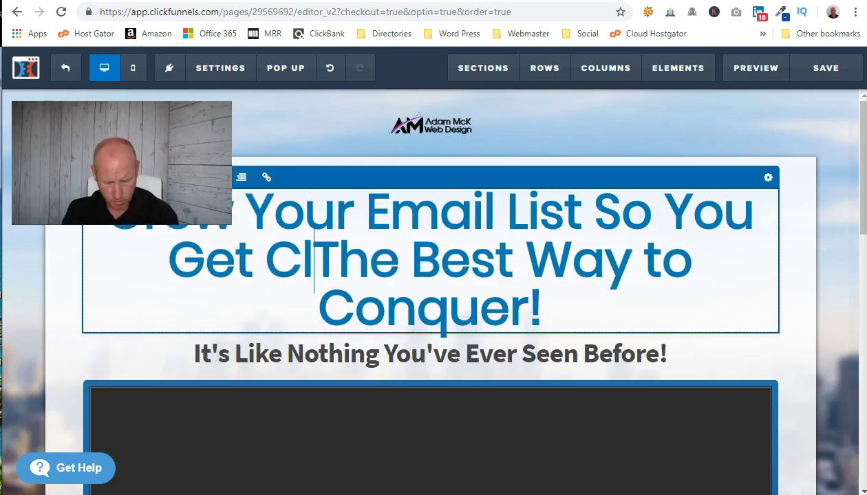
type("and C")
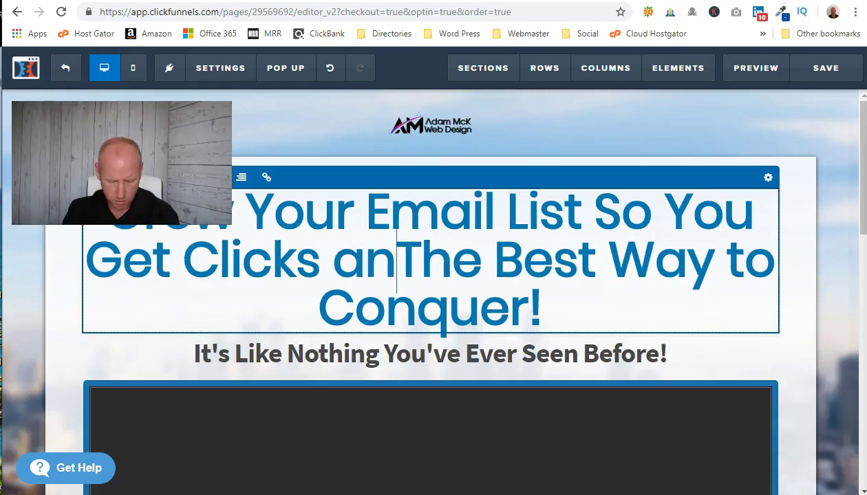
key("BackSpace")
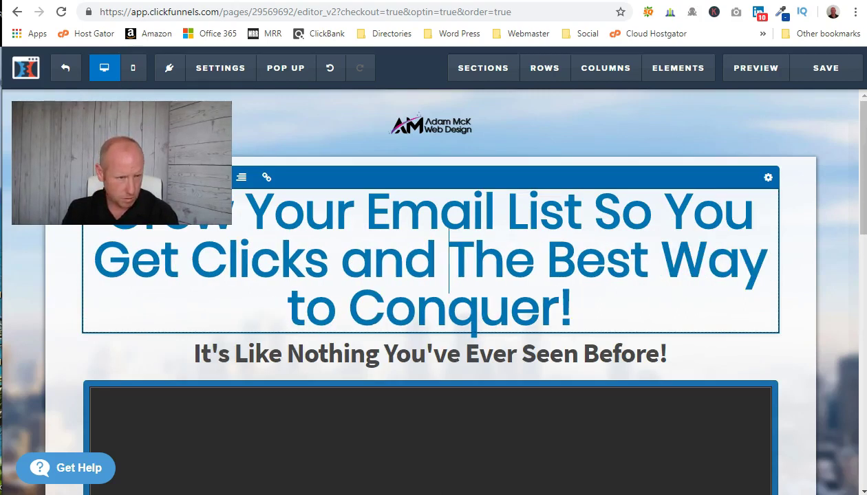
type("Sales")
Delete the old wording "The Best Way to Conquer" from the headline, keeping the exclamation mark
key("Delete")
key("Delete")
key("Delete")
key("Delete")
key("Delete")
key("Delete")
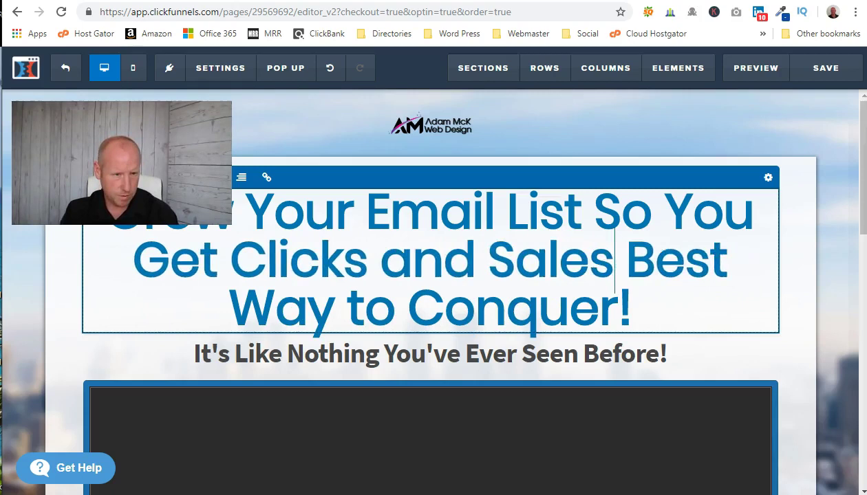
key("Delete")
key("Delete")
key("Delete")
key("Delete")
key("Delete")
key("Delete")
key("Delete")
key("Delete")
key("Delete")
key("Delete")
key("Delete")
key("Delete")
key("Delete")
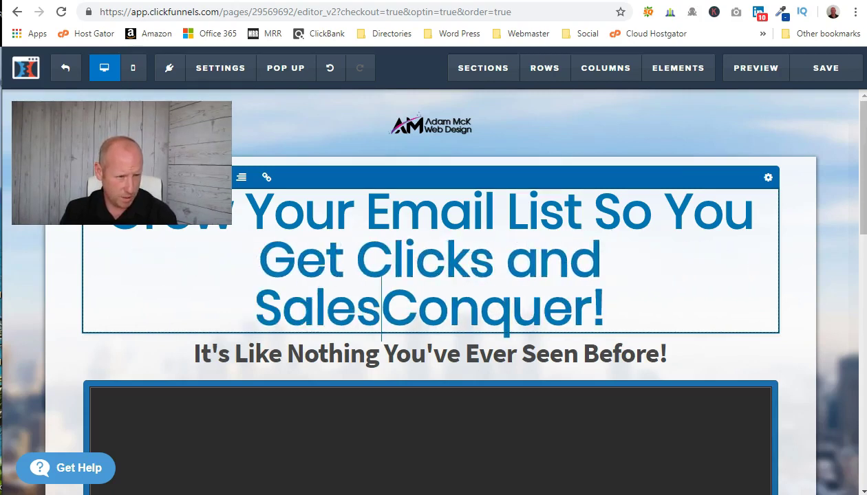
key("Delete")
key("Delete")
key("Delete")
key("Delete")
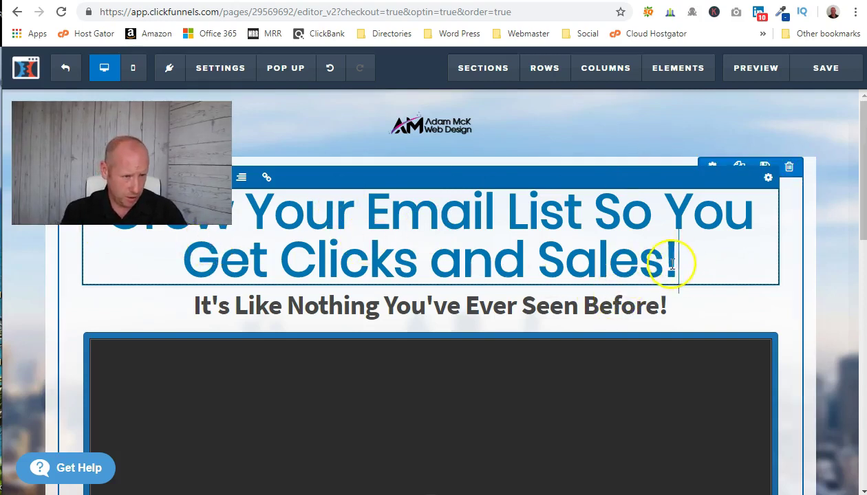
Set the main headline's text color to the dark blue #0f4ea5 from the recently used colors
left_click_drag(691, 272, 52, 228)
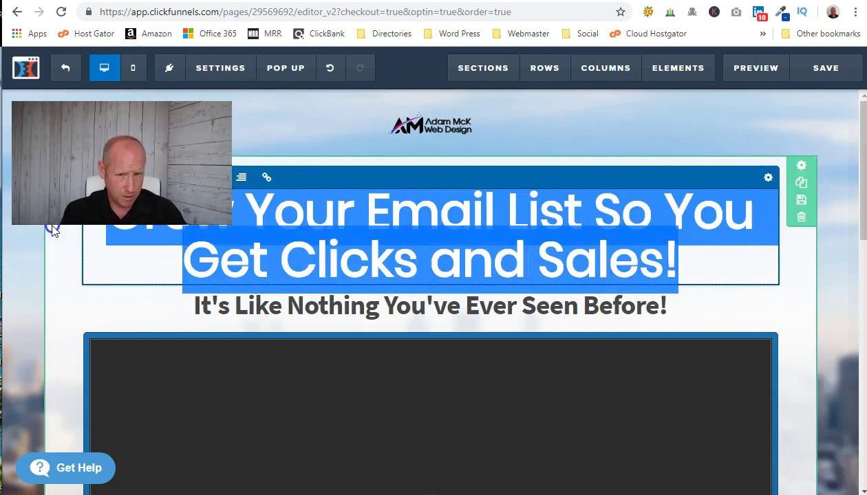
mouse_move(745, 194)
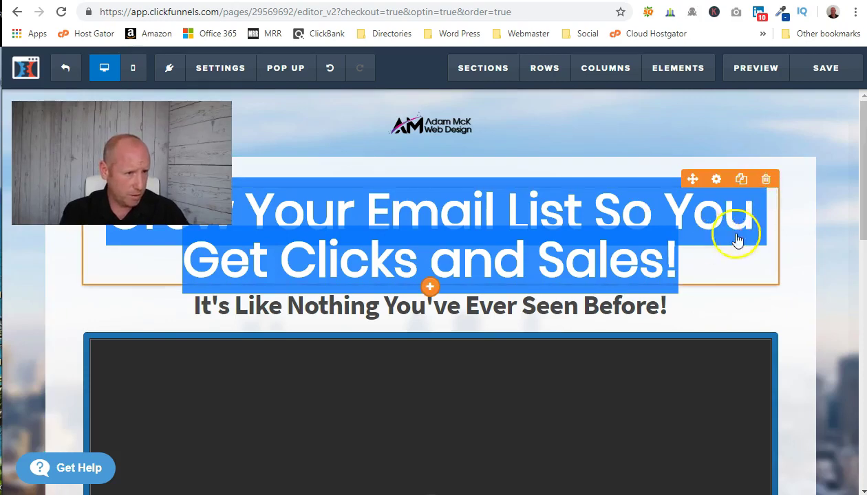
left_click(719, 179)
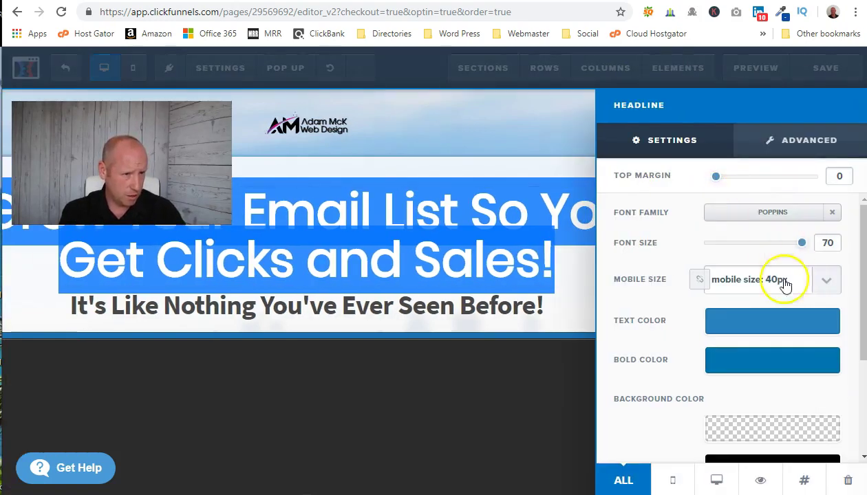
left_click(764, 318)
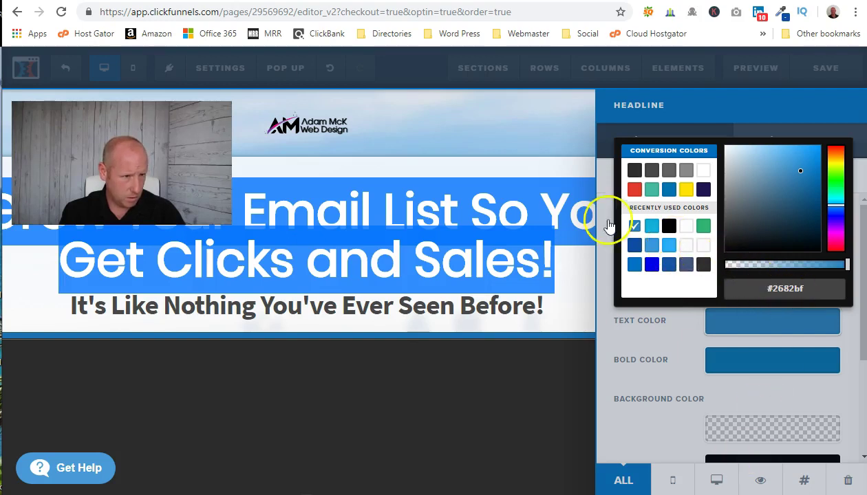
left_click(634, 244)
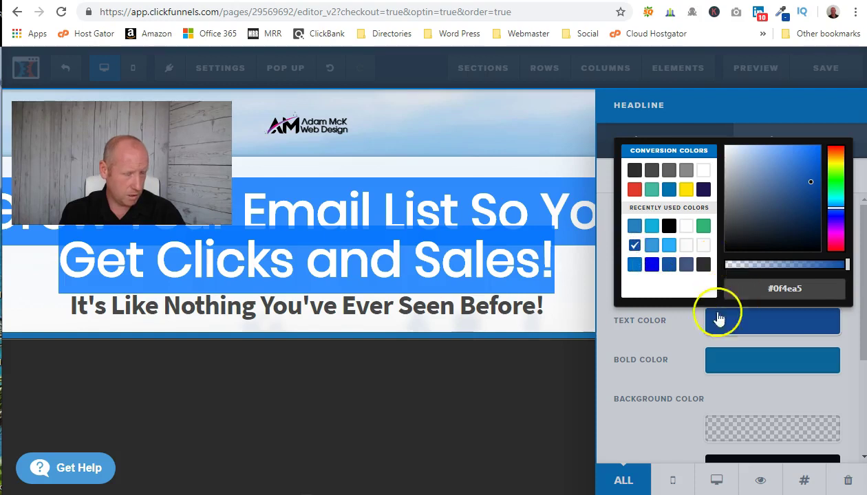
left_click(564, 296)
left_click(390, 204)
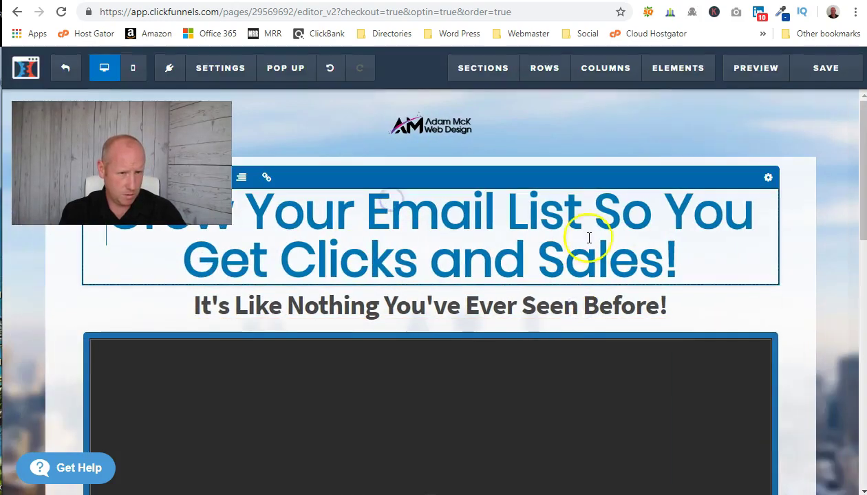
Check the hex code of the main headline's text color and close the headline settings
triple_click(623, 213)
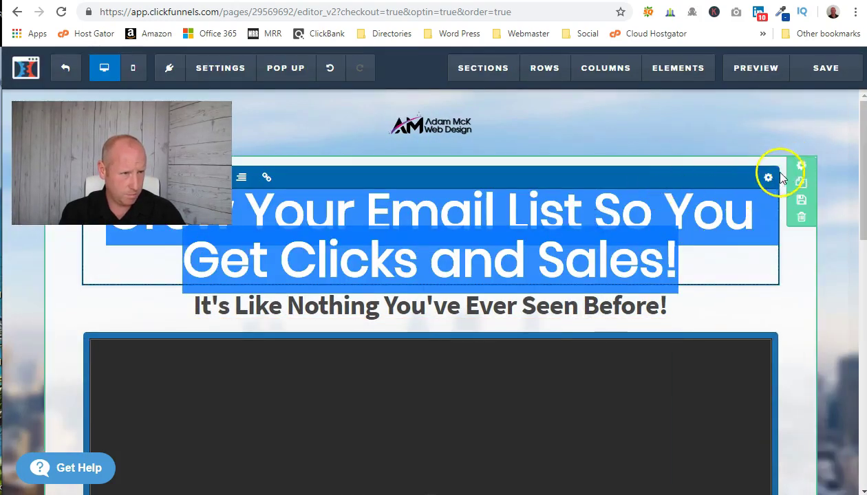
left_click(768, 177)
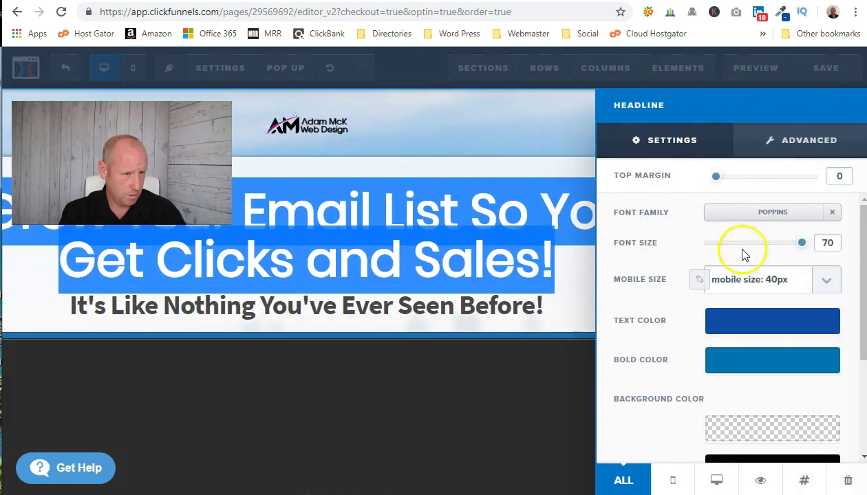
left_click(750, 323)
left_click(783, 287)
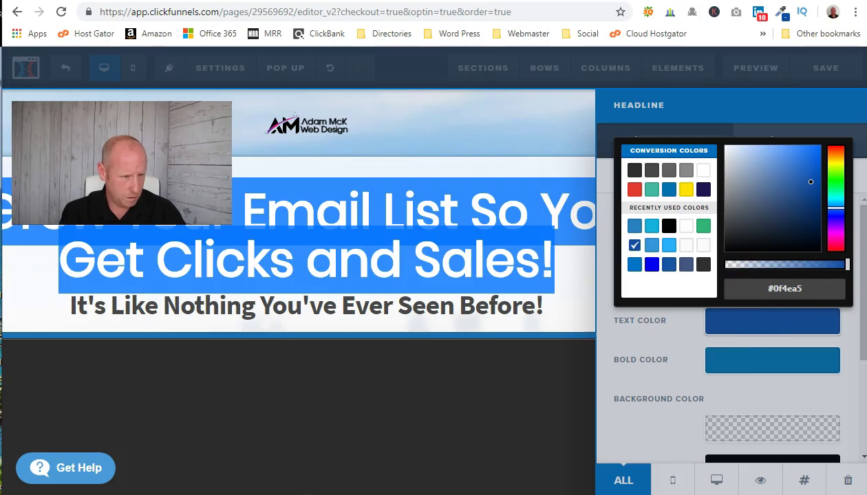
key("alt+Tab")
key("alt+Tab")
left_click(502, 313)
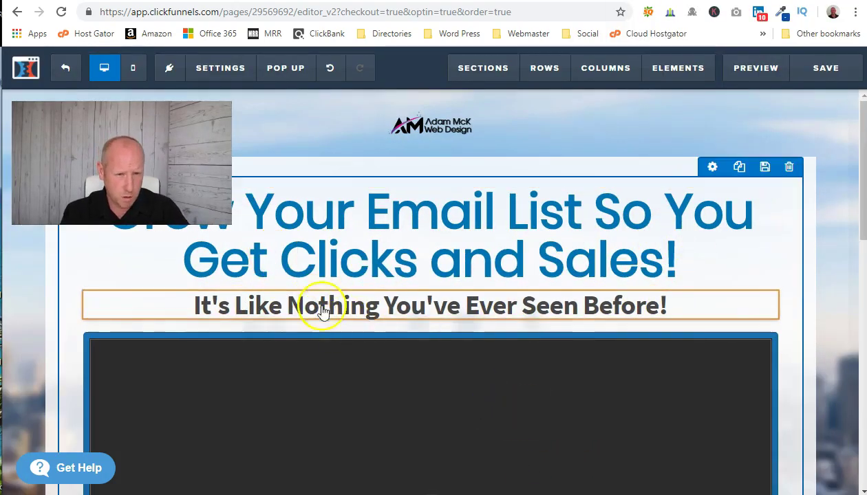
Enter "Go Behind The Scenes & Discover How To Build A Relationship That Converts" at the start of the subheadline above the video
scroll(322, 311, "down", 1)
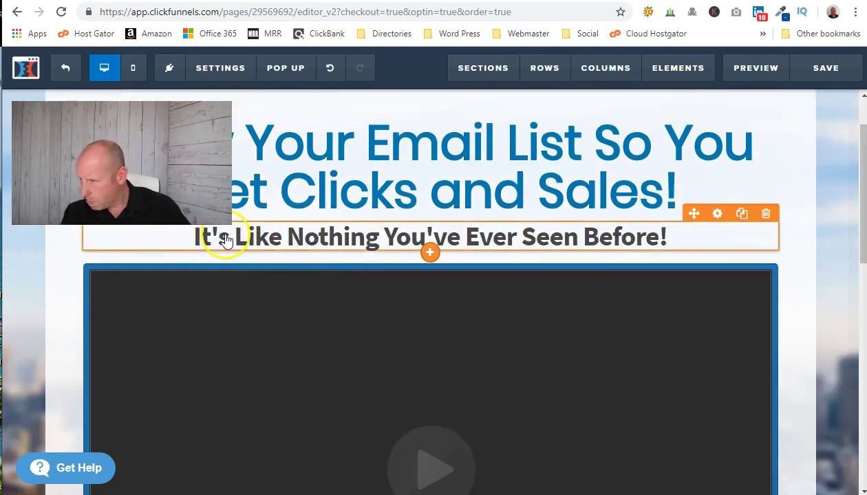
left_click(254, 232)
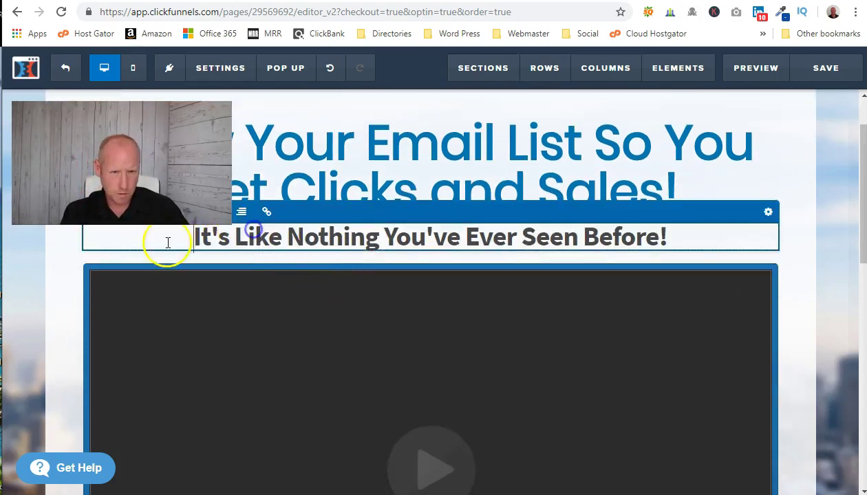
type("Go ")
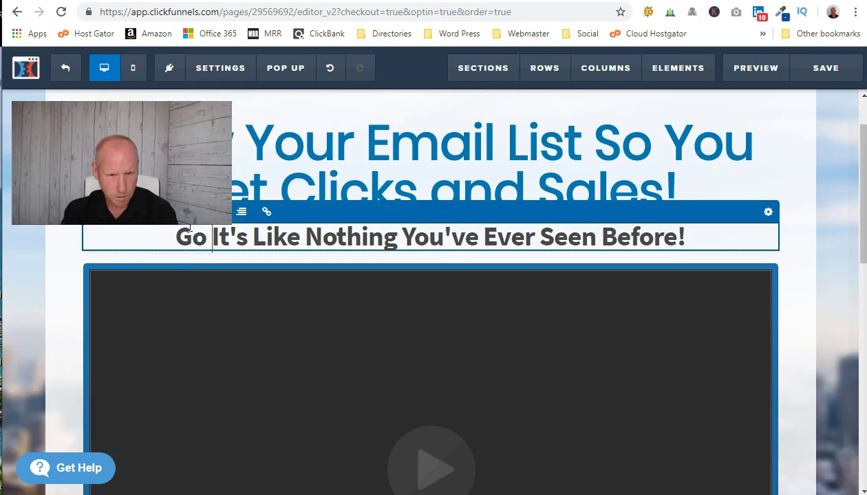
type("Behind Th")
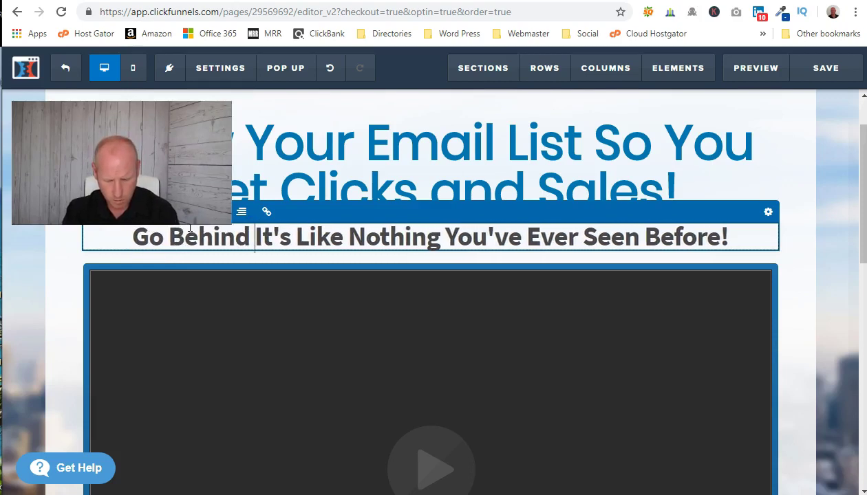
type("e ")
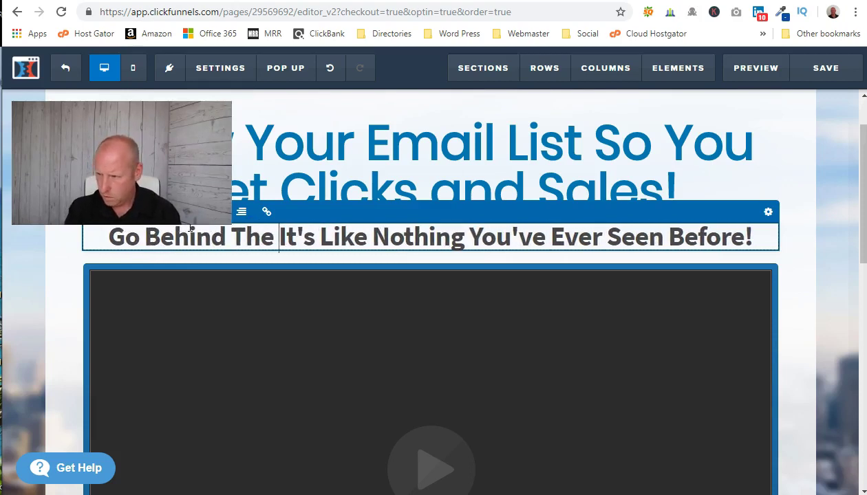
type("Scenes ")
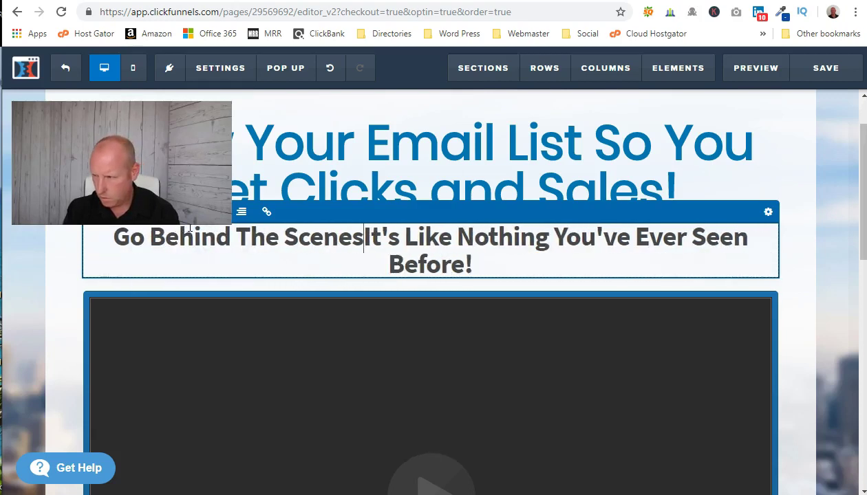
type("& ")
type("Discover Ho")
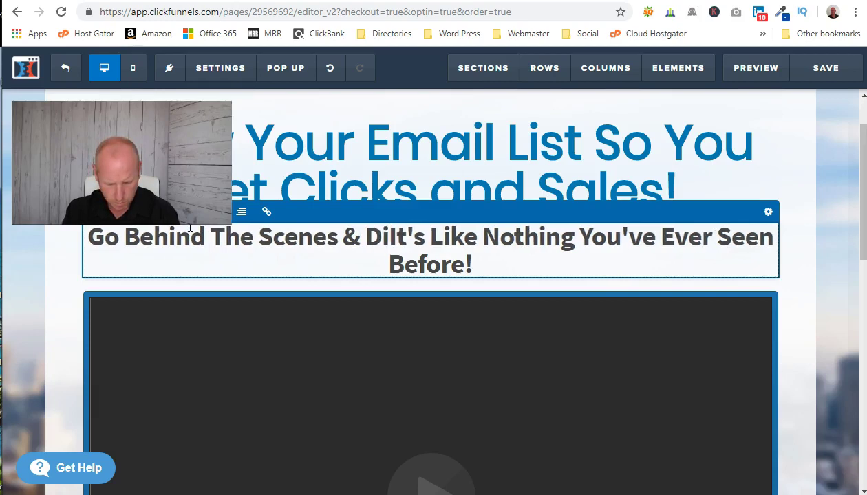
type("w To Build")
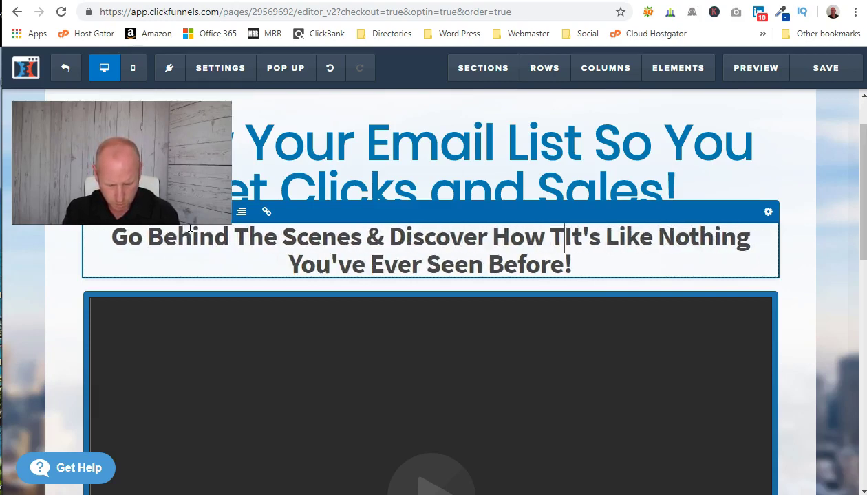
type(" A Rela")
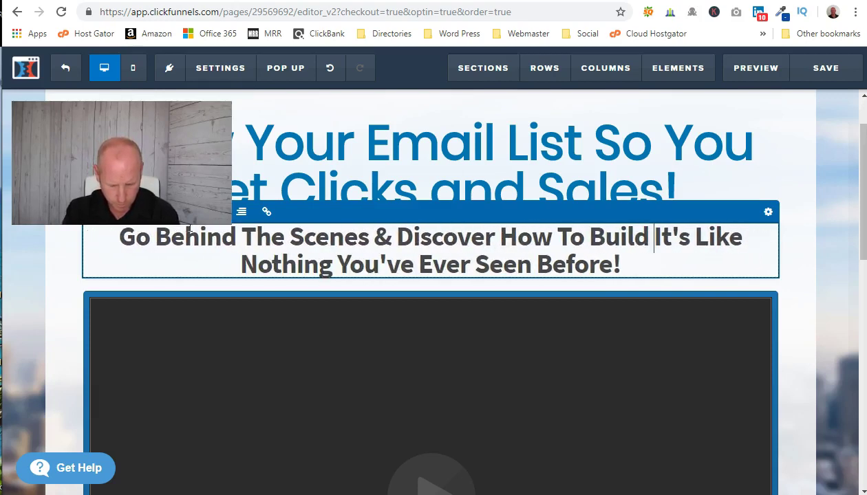
type("tionship Tha")
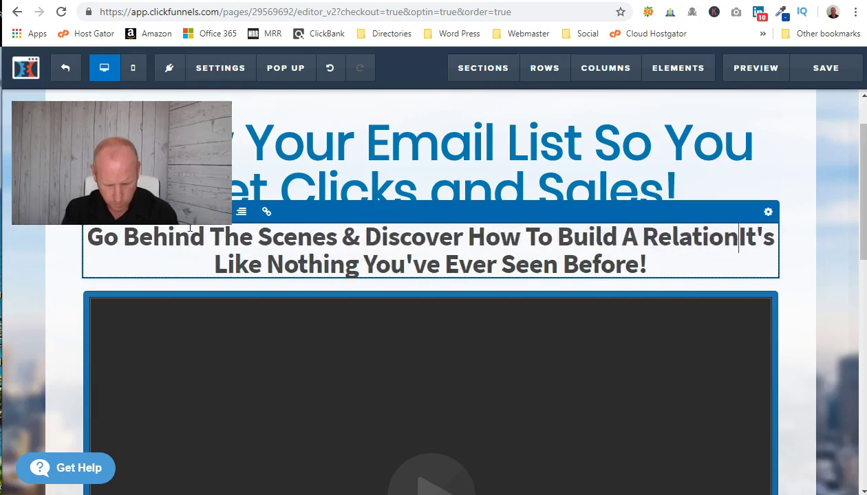
type("t Convert")
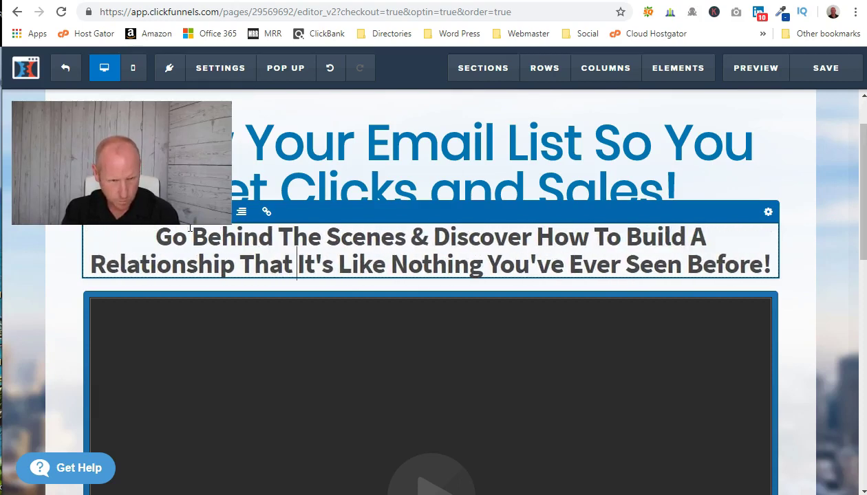
type("s")
Replace the subheadline's old wording "It's Like Nothing You've Ever Seen Before" with "Like Crazy", keeping the exclamation mark
key("Delete")
key("Delete")
key("Delete")
key("Delete")
key("Delete")
key("Delete")
key("Delete")
key("Delete")
key("Delete")
key("Delete")
key("Delete")
key("Delete")
key("Delete")
key("Delete")
key("Delete")
key("Delete")
key("Delete")
key("Delete")
key("Delete")
key("Delete")
key("Delete")
key("Delete")
key("Delete")
key("Delete")
key("Delete")
key("Delete")
key("Delete")
key("Delete")
key("Delete")
key("Delete")
key("Delete")
key("Delete")
key("Delete")
key("Delete")
key("Delete")
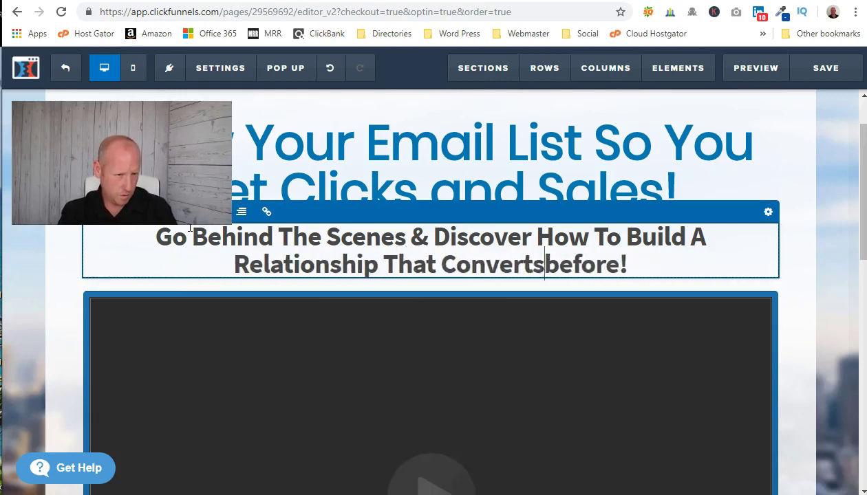
type("Like Cra")
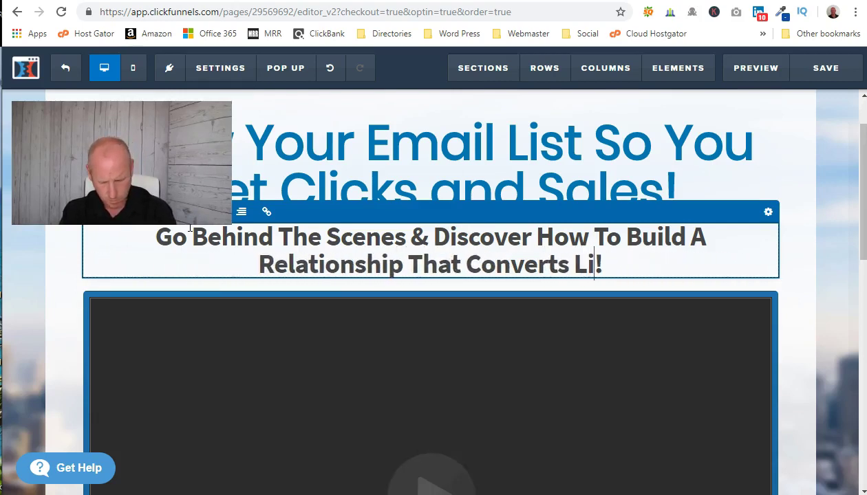
type("zy")
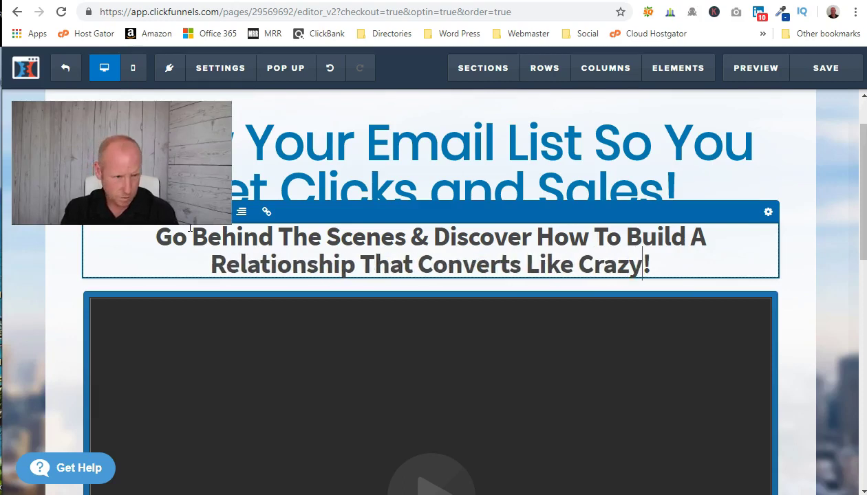
Look through the general settings of the diamond icon in the first What You'll Learn column, then close them
scroll(464, 344, "down", 2)
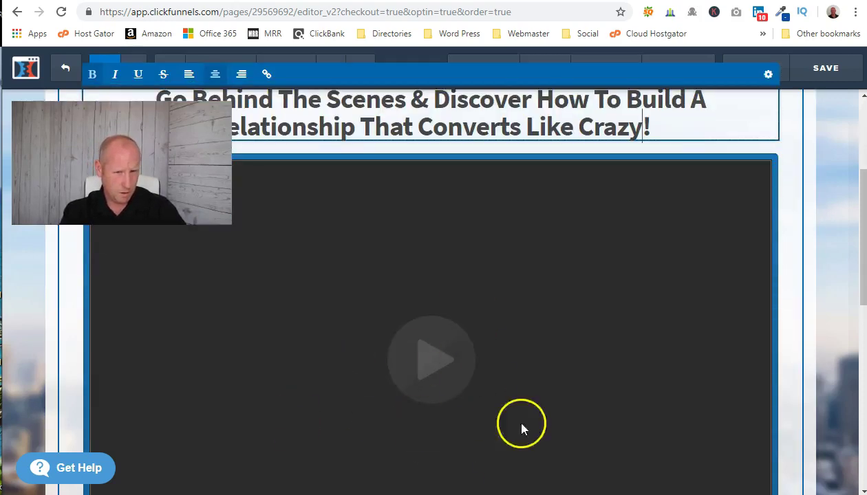
scroll(424, 344, "down", 2)
scroll(482, 362, "down", 3)
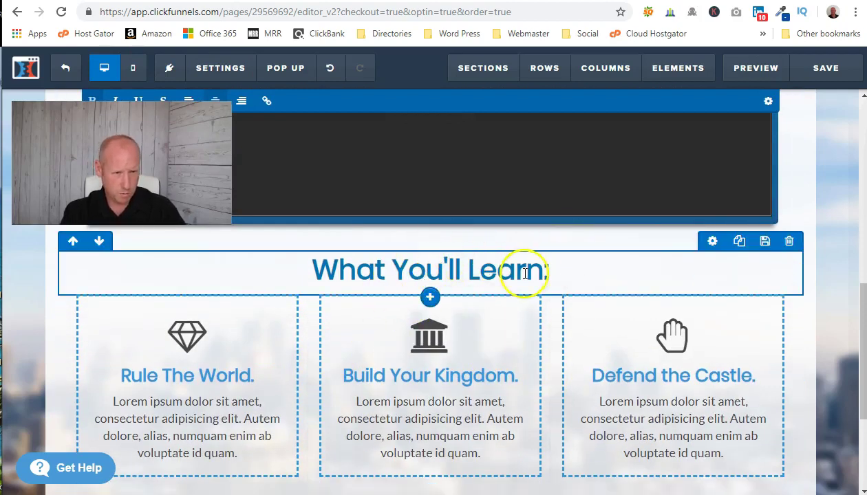
scroll(525, 273, "down", 1)
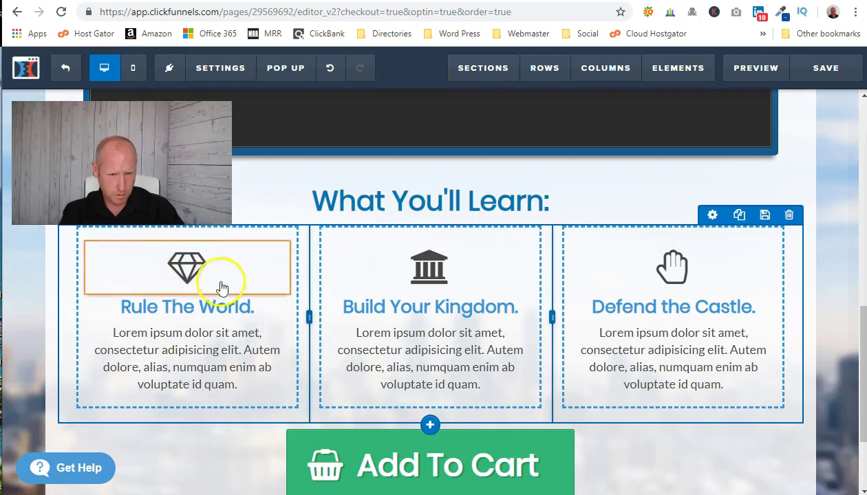
left_click(185, 271)
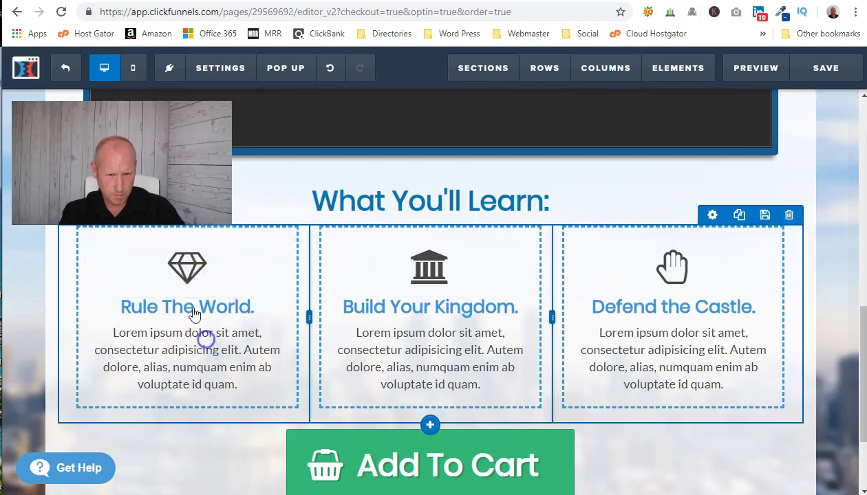
mouse_move(186, 285)
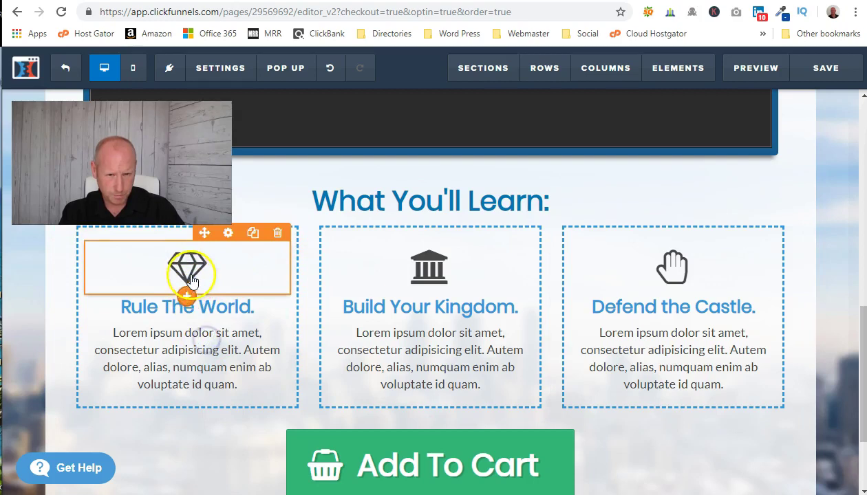
left_click(227, 235)
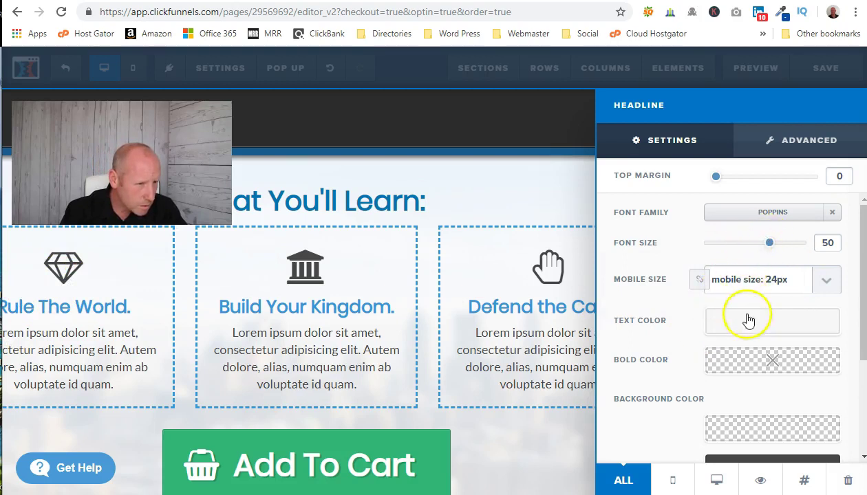
scroll(747, 319, "down", 3)
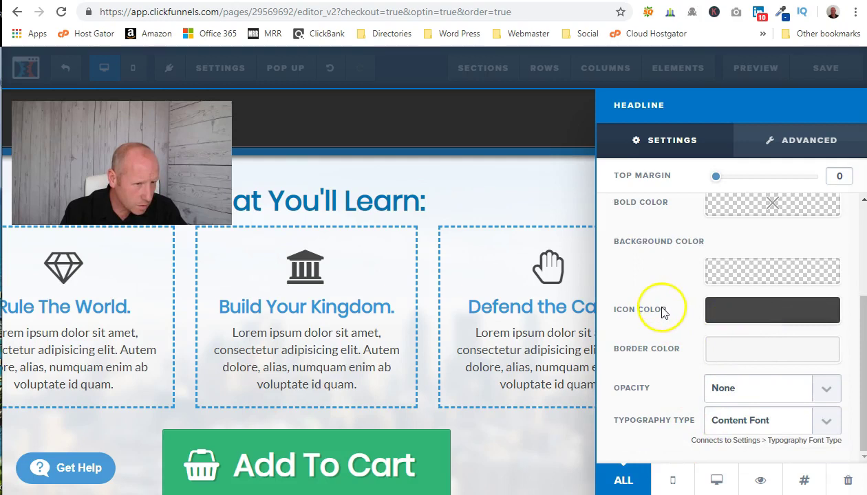
scroll(648, 450, "up", 3)
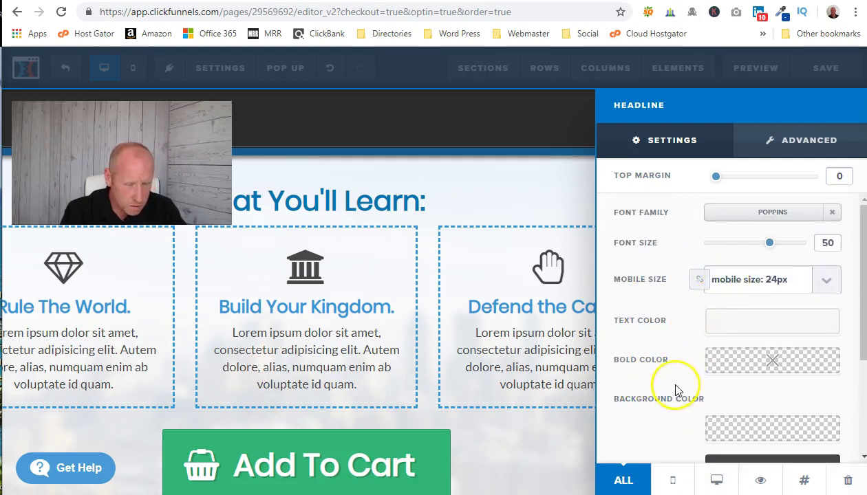
left_click(52, 310)
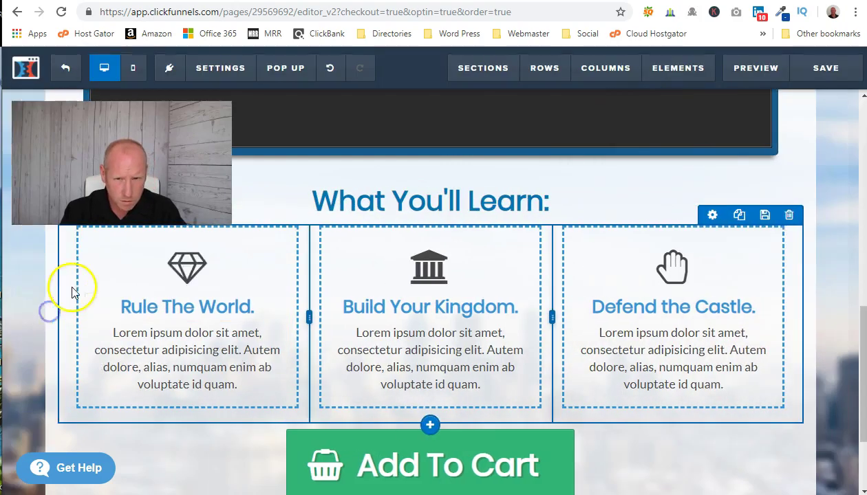
Open the icon picker for the diamond icon above the "Rule The World." heading
left_click(181, 268)
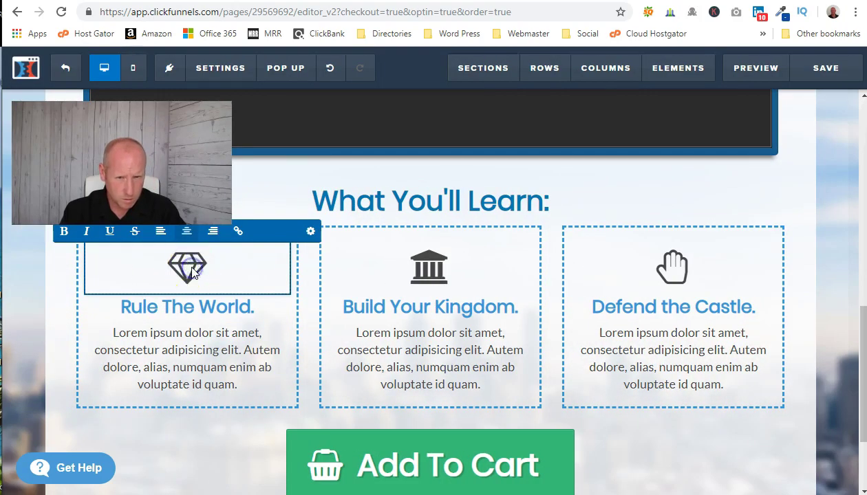
left_click(310, 231)
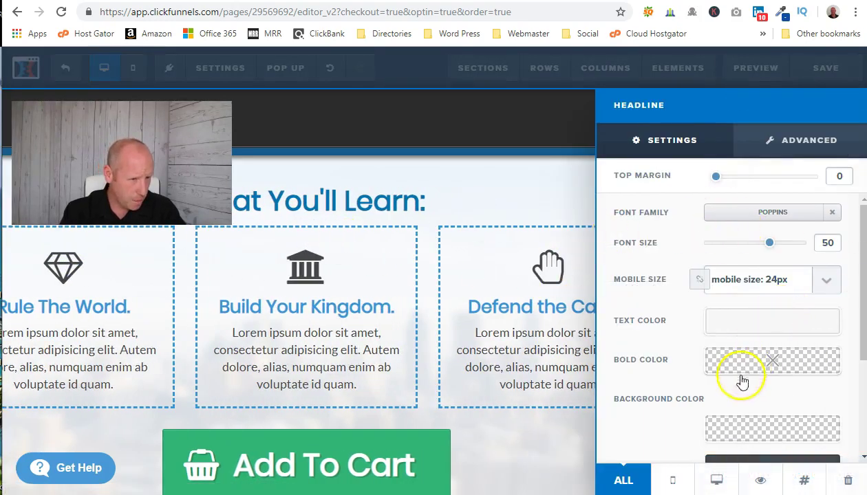
scroll(686, 330, "down", 3)
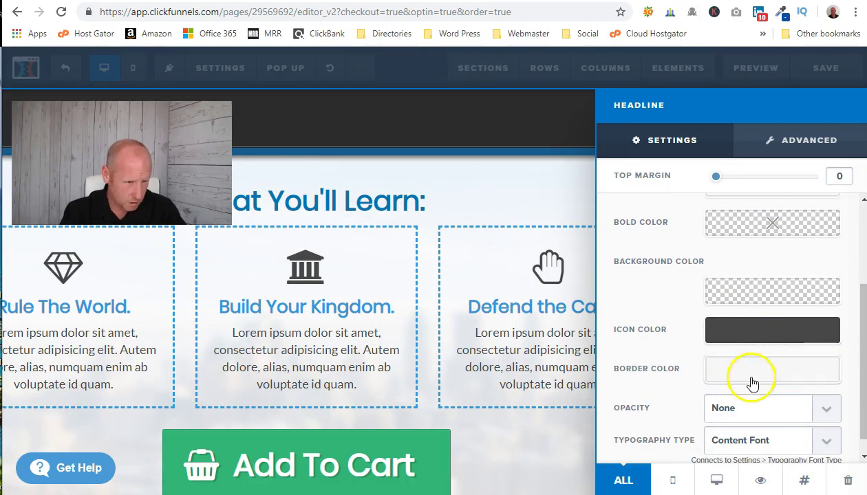
scroll(659, 404, "down", 1)
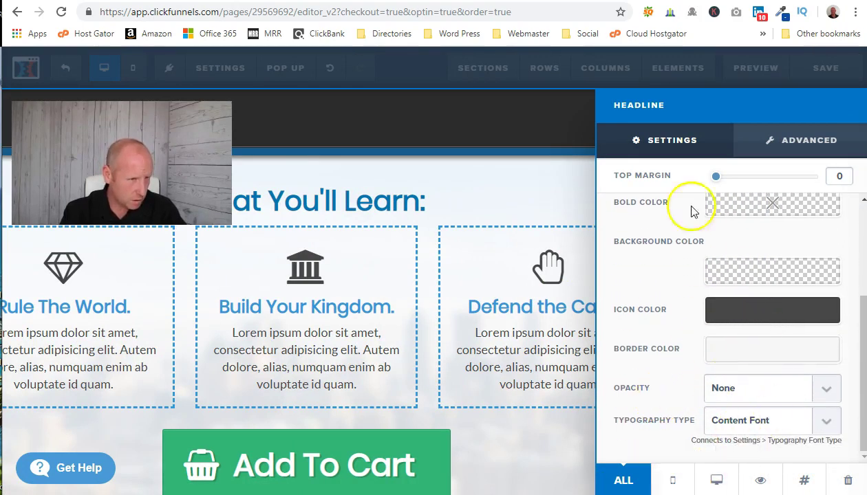
left_click(785, 153)
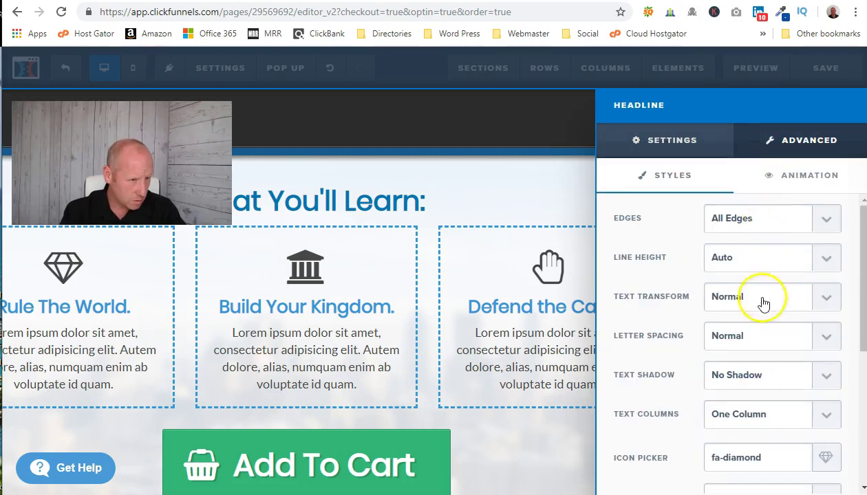
scroll(753, 377, "down", 4)
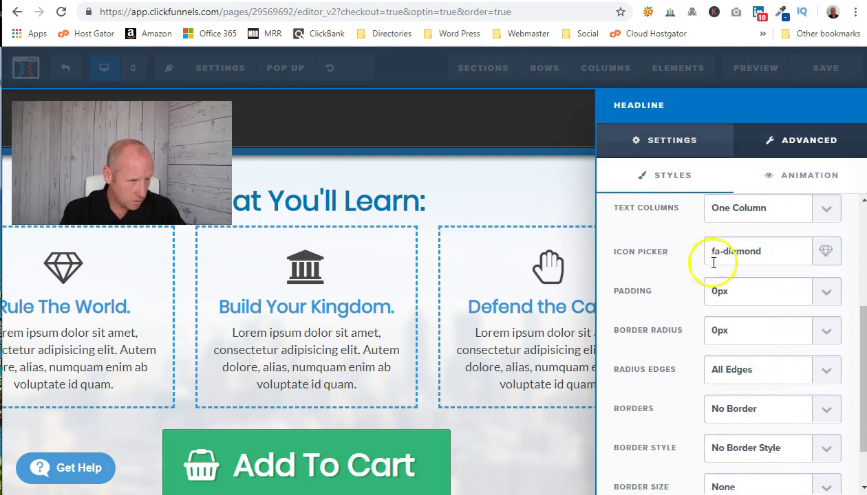
left_click(827, 256)
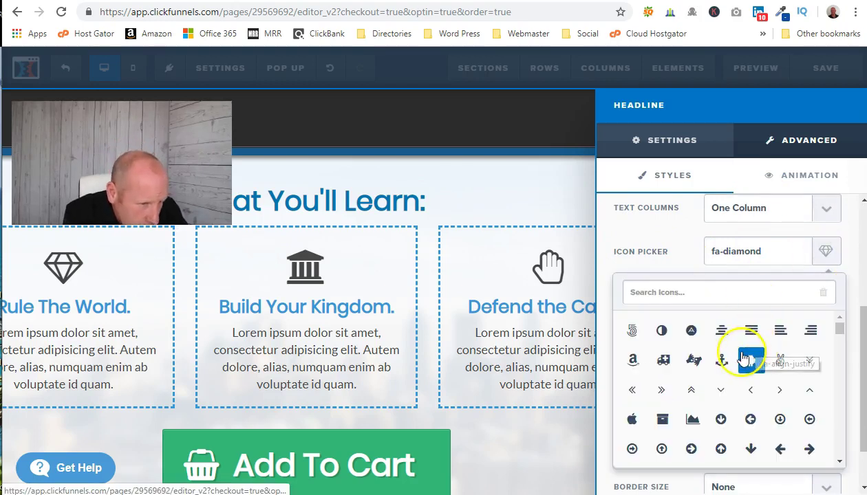
Browse the available icons, replace the diamond with the solid envelope icon fa-envelope, and close the icon's settings
scroll(785, 417, "down", 1)
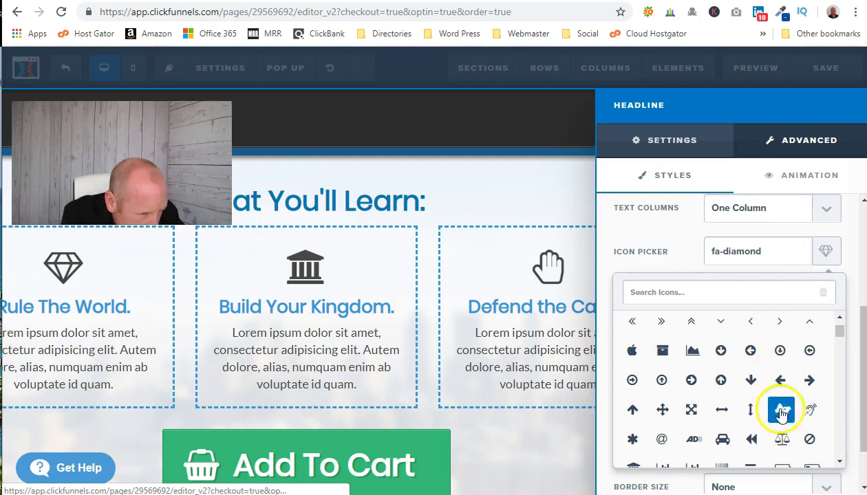
scroll(781, 399, "down", 1)
scroll(723, 433, "down", 3)
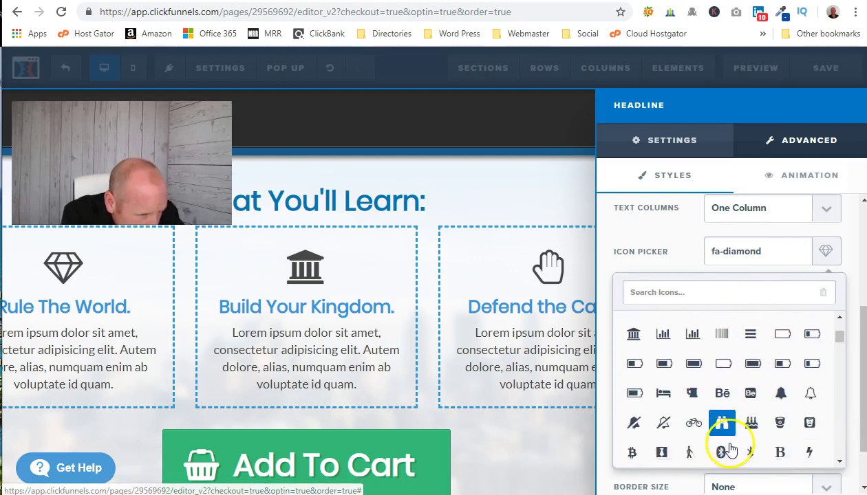
scroll(740, 387, "up", 4)
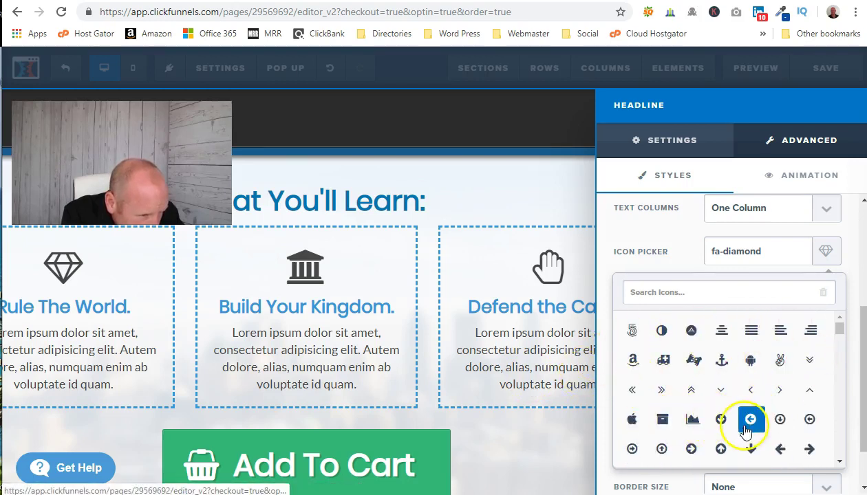
scroll(748, 423, "down", 1)
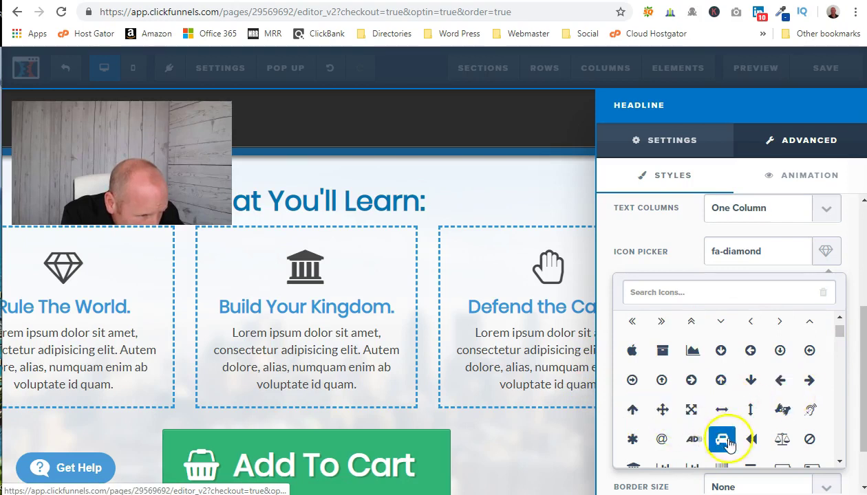
scroll(764, 444, "down", 1)
scroll(840, 465, "down", 5)
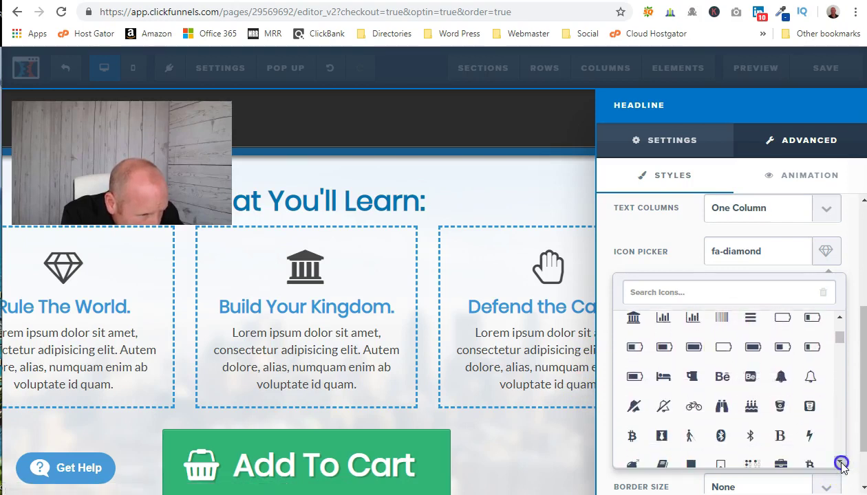
left_click(841, 465)
left_click(841, 465)
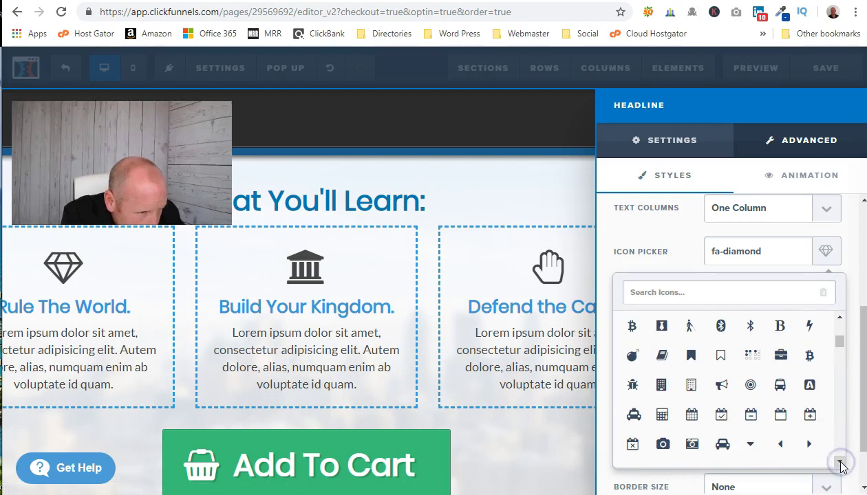
left_click(841, 465)
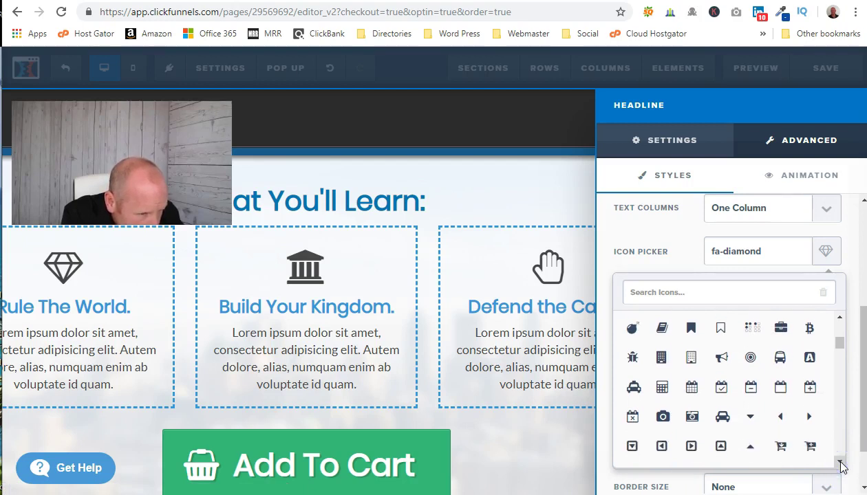
left_click(840, 465)
left_click(841, 465)
left_click(841, 466)
left_click(840, 464)
left_click(840, 464)
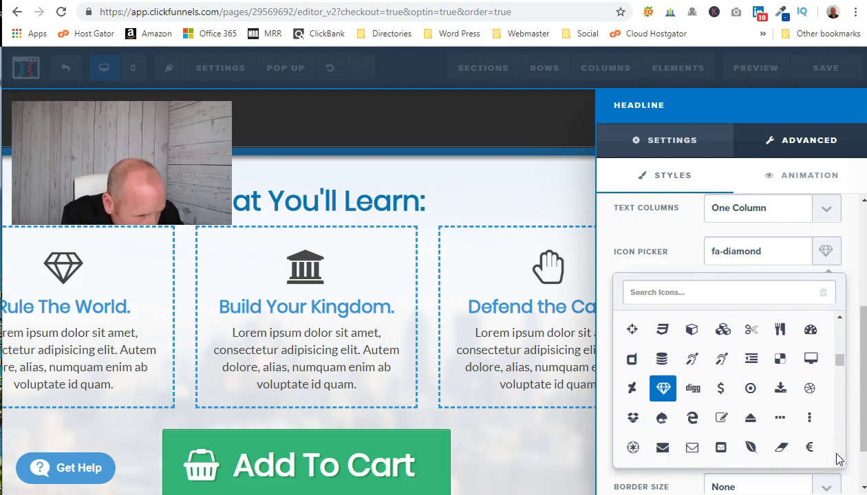
left_click(662, 448)
left_click(122, 290)
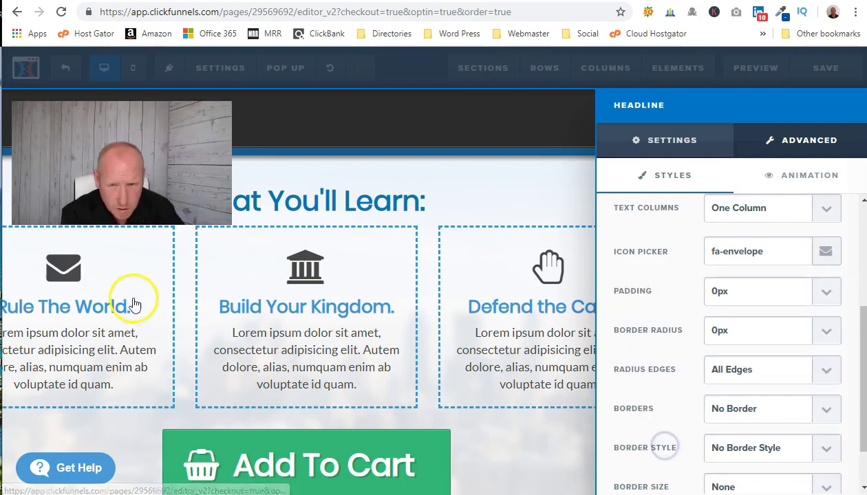
left_click(68, 320)
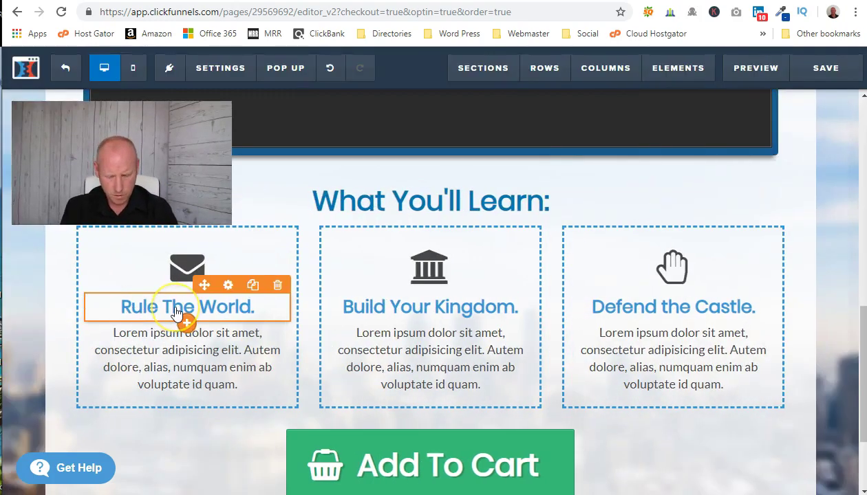
Replace the "Rule The World." heading directly below the envelope icon with "Video 1 - Welcome."
left_click(177, 312)
type("eo")
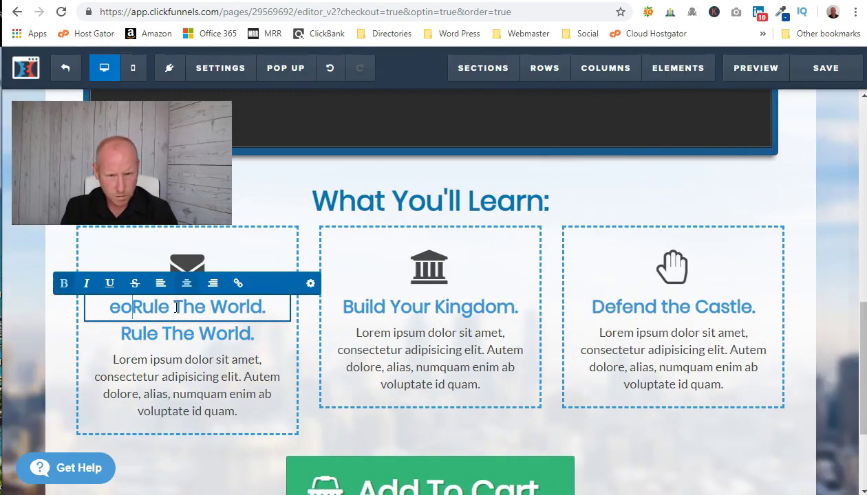
key("BackSpace")
key("BackSpace")
type("Video ")
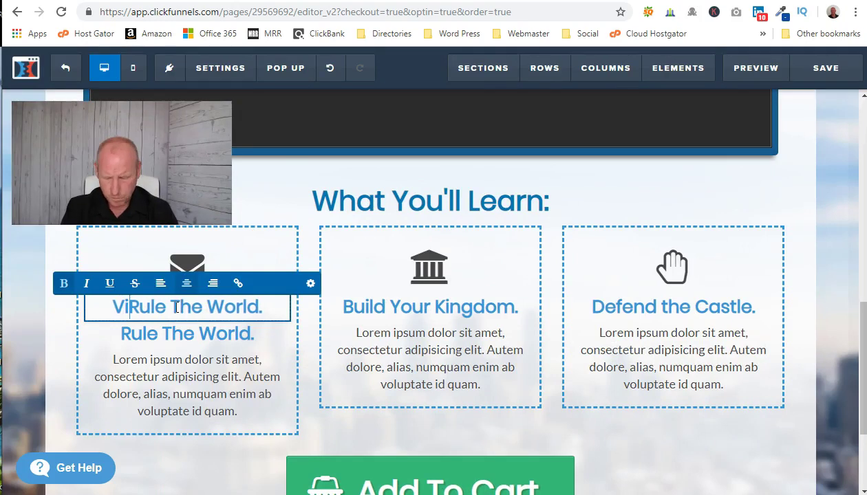
type("1")
key("Delete")
key("Delete")
key("Delete")
key("Delete")
key("Delete")
key("Delete")
key("Delete")
key("Delete")
key("Delete")
key("Delete")
key("Delete")
key("Delete")
key("Delete")
key("Delete")
type("Welcome.")
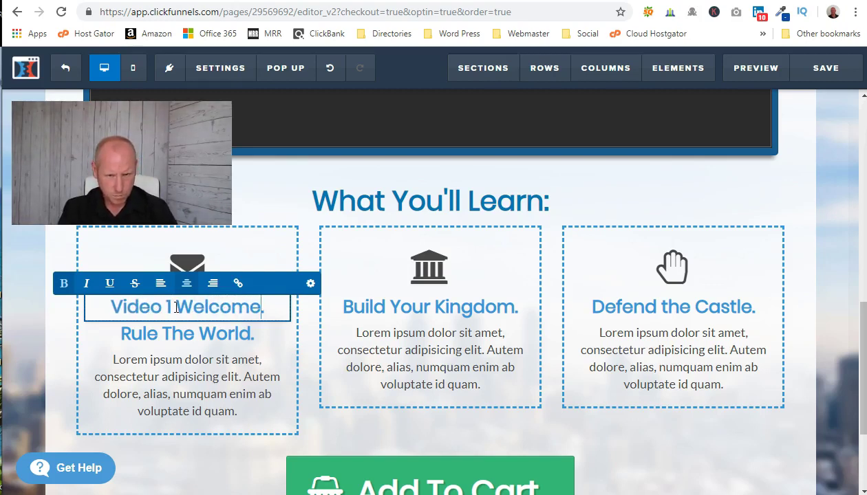
left_click(177, 308)
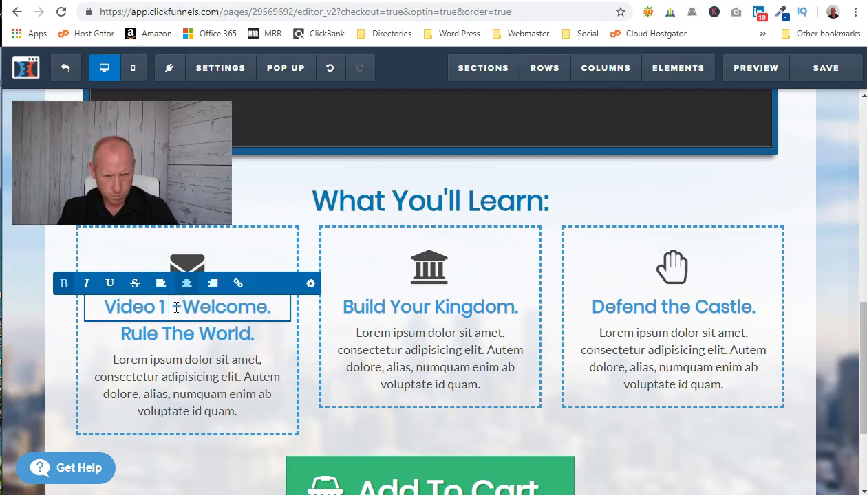
key("Delete")
type("-")
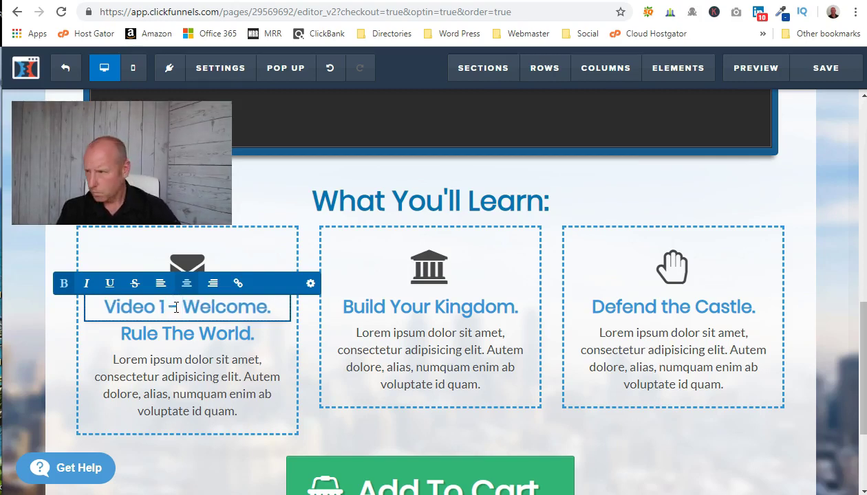
Replace the first column's lorem ipsum paragraph with the copied description starting "Before we dive in, it's very important to be in the right mindset."
left_click(131, 346)
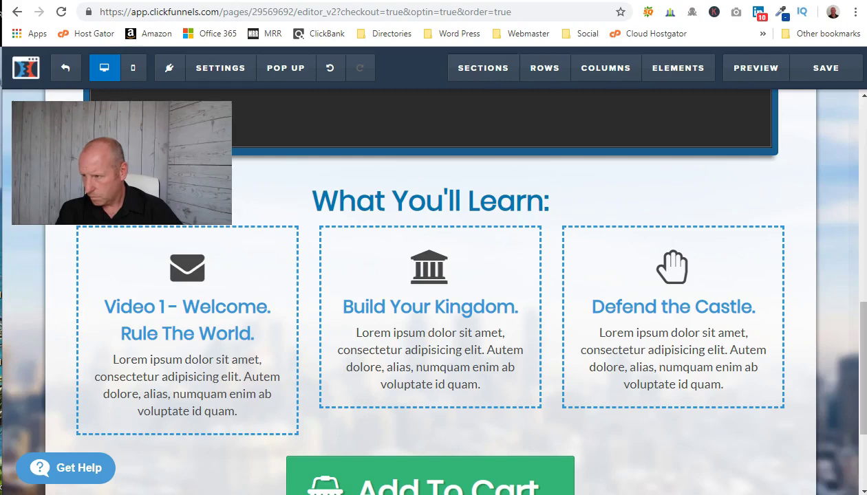
left_click(127, 375)
left_click(133, 374)
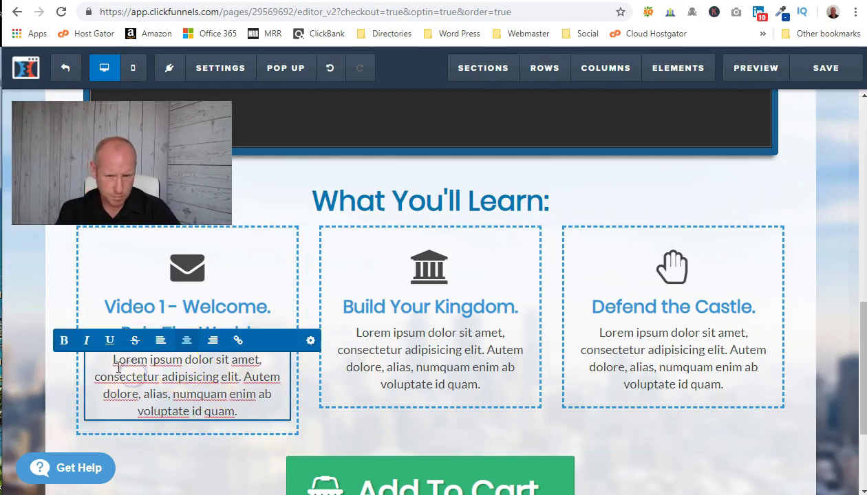
left_click_drag(115, 362, 247, 411)
right_click(207, 397)
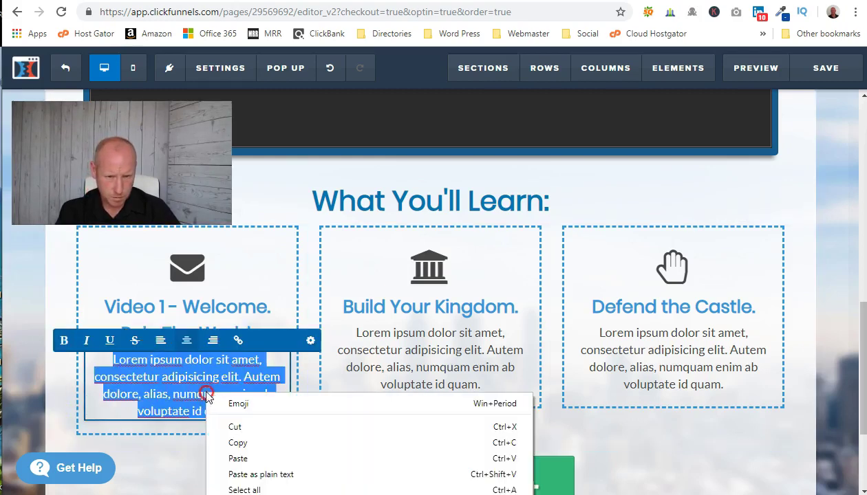
left_click(233, 458)
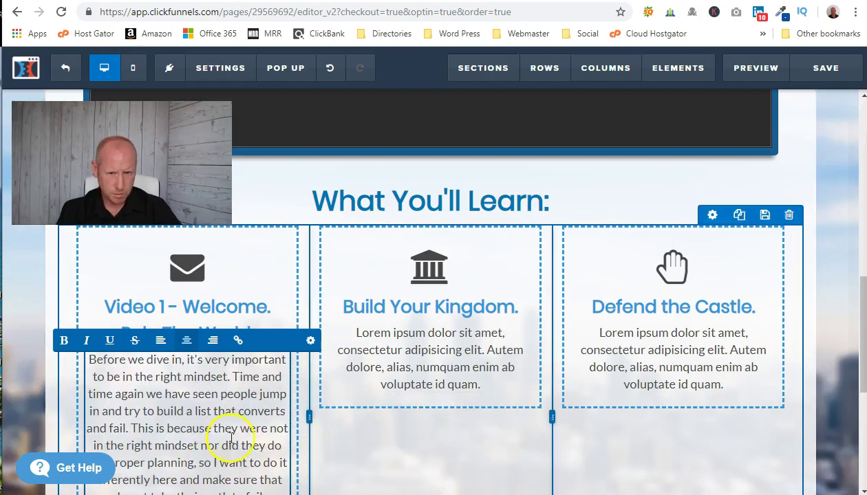
Reword the opening of the first column's description to begin "It is very important to be in the right mindset"
scroll(229, 438, "down", 1)
left_click(187, 291)
key("BackSpace")
key("BackSpace")
key("BackSpace")
key("BackSpace")
key("BackSpace")
key("BackSpace")
key("BackSpace")
key("BackSpace")
key("BackSpace")
key("BackSpace")
key("BackSpace")
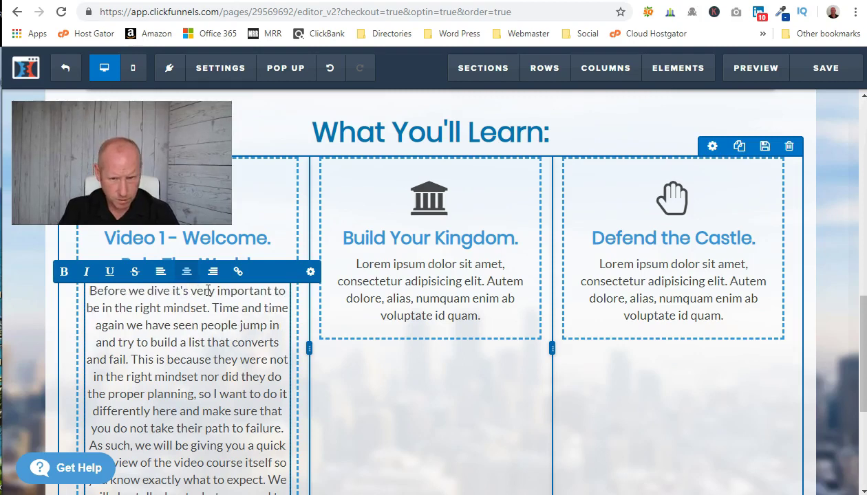
key("BackSpace")
key("BackSpace")
key("BackSpace")
key("BackSpace")
key("BackSpace")
key("BackSpace")
key("BackSpace")
key("BackSpace")
key("BackSpace")
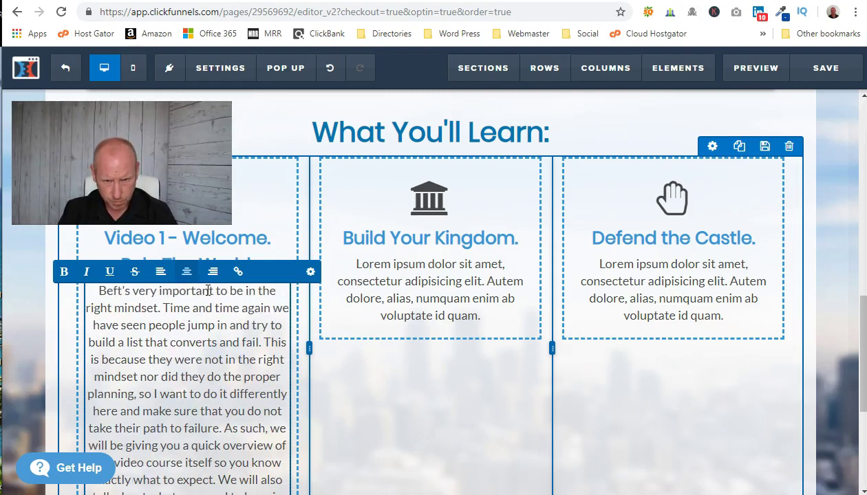
type("I")
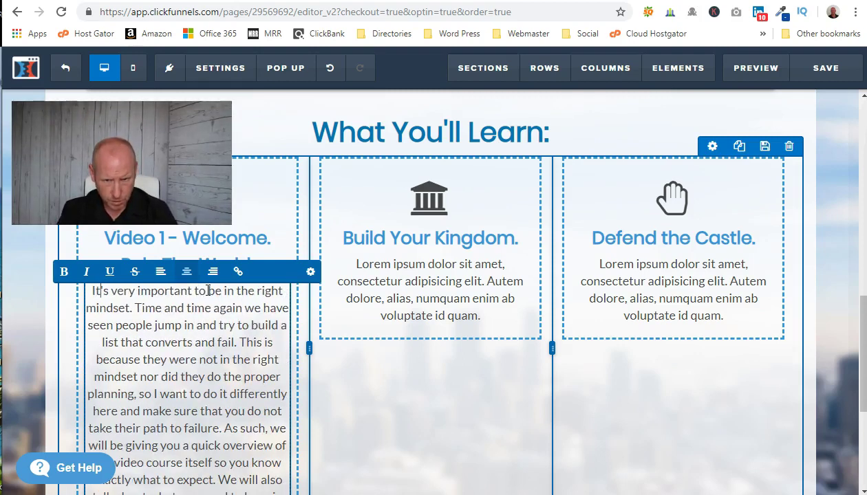
key("Delete")
type("i")
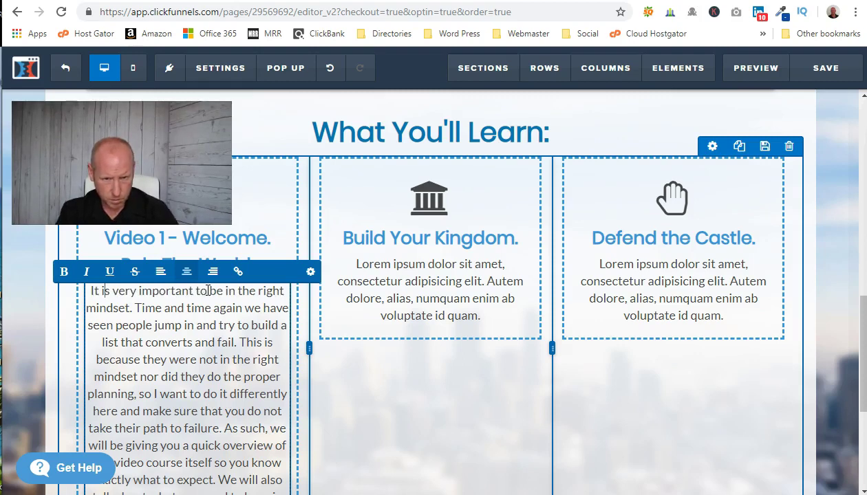
Extend the first sentence of the first column's description with "before any project" after "mindset"
type(" befoe any project. Time and")
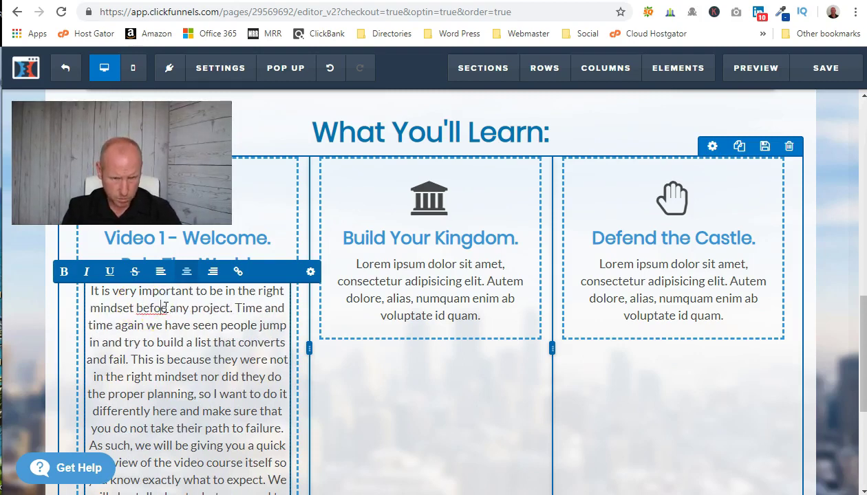
type("r")
scroll(220, 349, "down", 1)
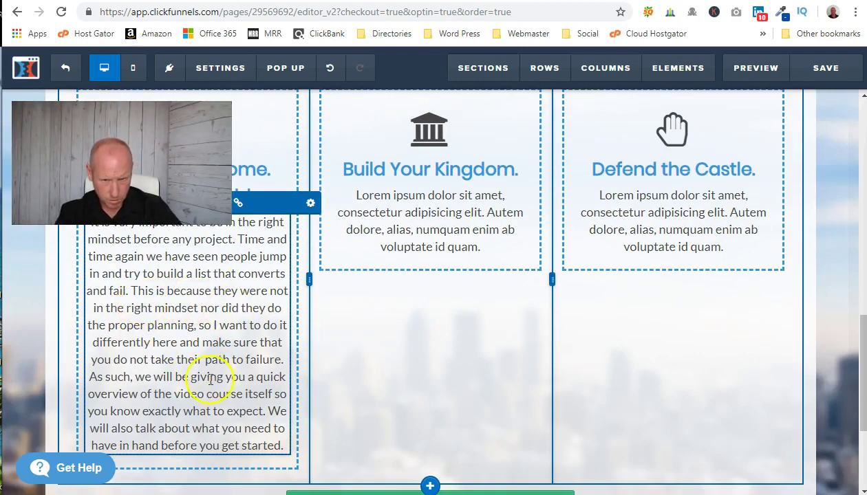
scroll(160, 390, "up", 2)
left_click(213, 300)
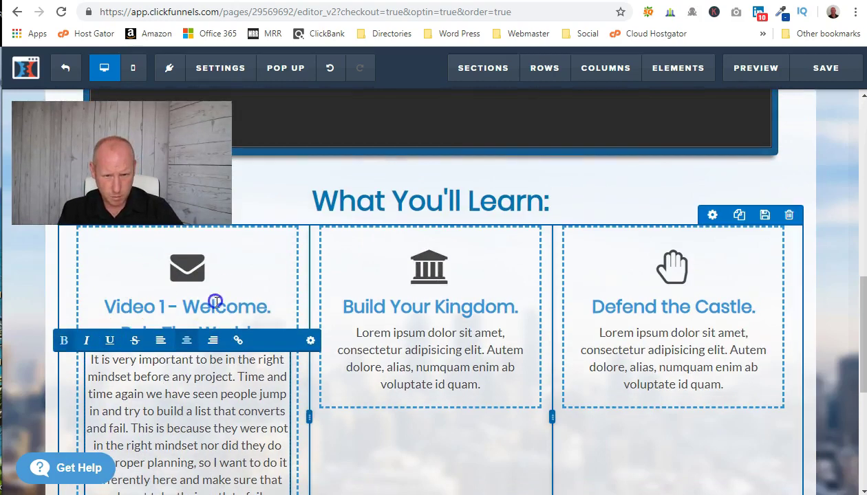
Clone the "Video 1 - Welcome." heading and move the copy into the second column above "Build Your Kingdom."
left_click(145, 333)
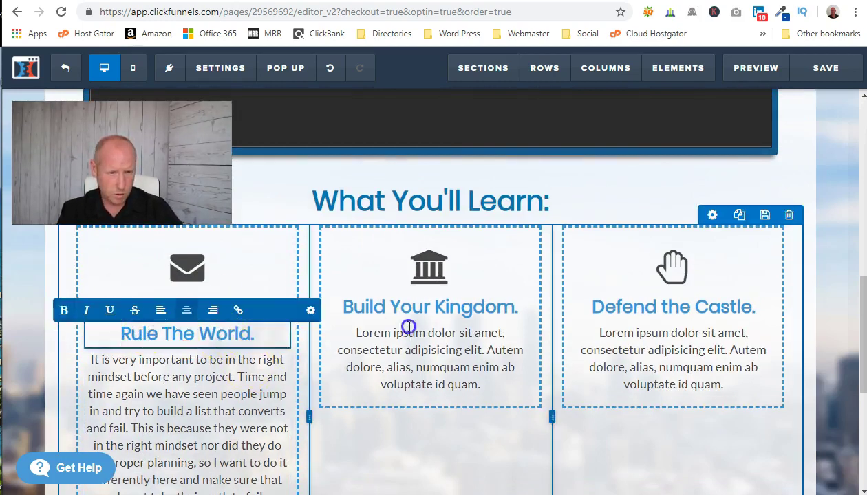
left_click(358, 319)
left_click(196, 313)
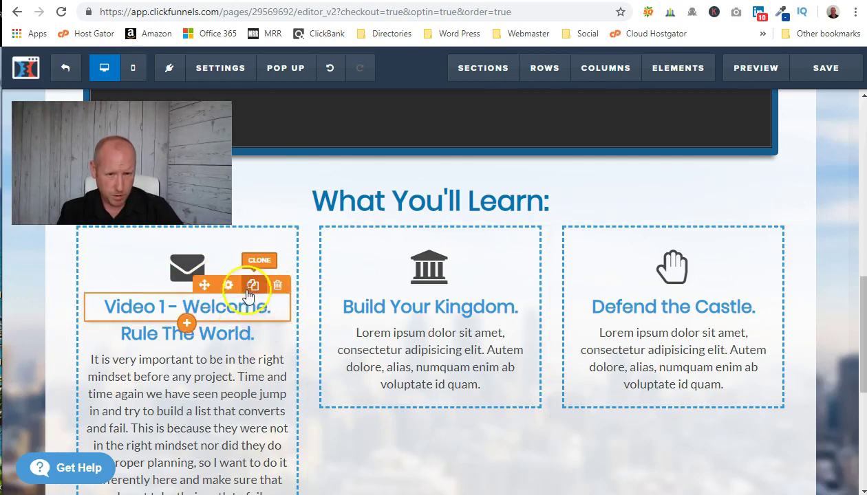
left_click(254, 289)
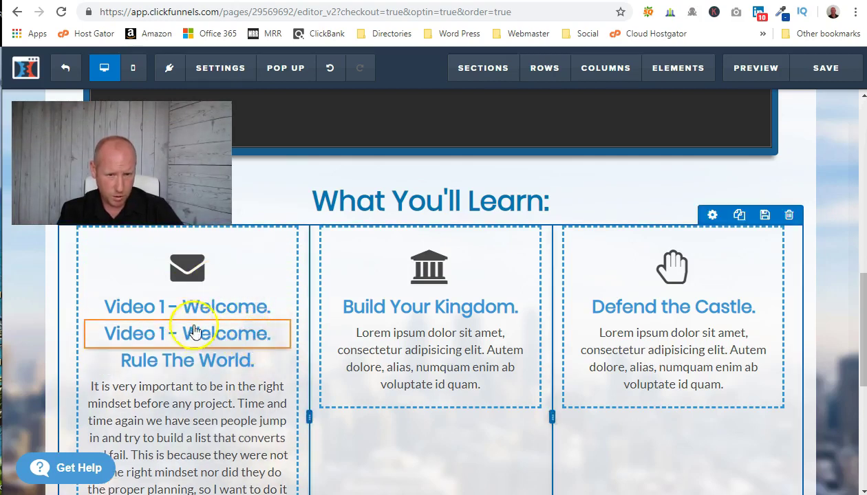
mouse_move(212, 313)
left_mouse_down()
mouse_move(389, 284)
mouse_move(407, 304)
left_mouse_up()
Change the copied heading in the second column to "Video 2 - End Goal" without a trailing period
left_click(399, 305)
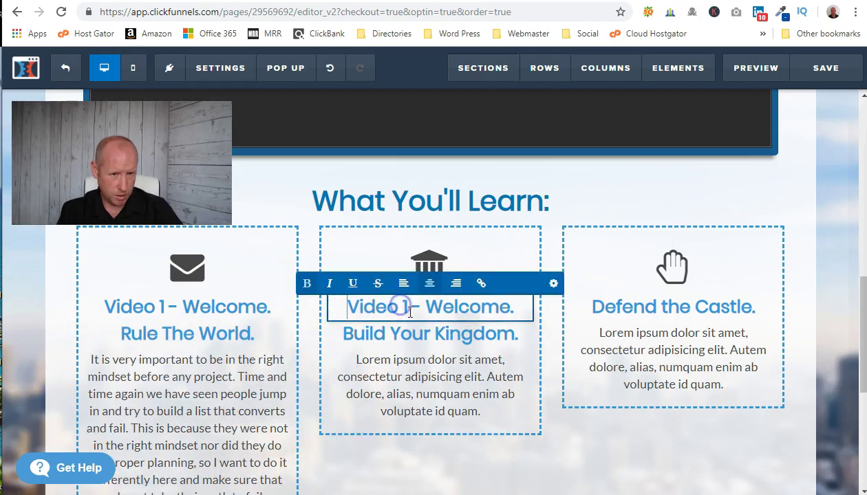
type("2")
key("Delete")
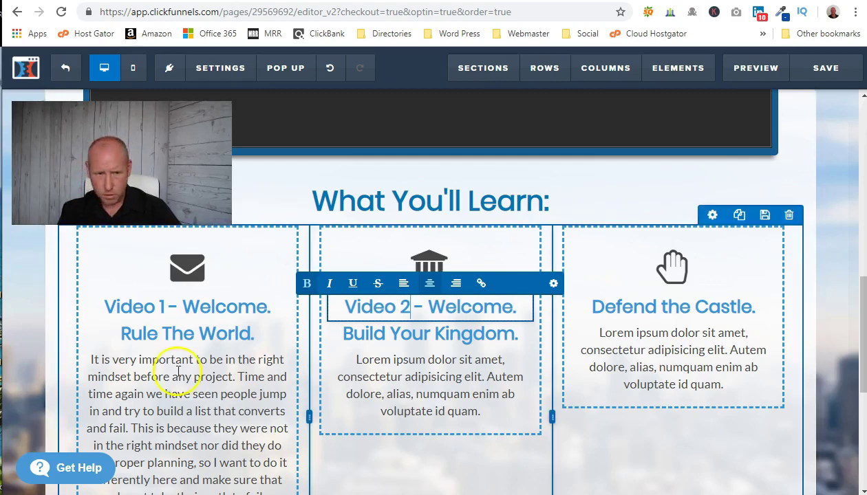
type("End G")
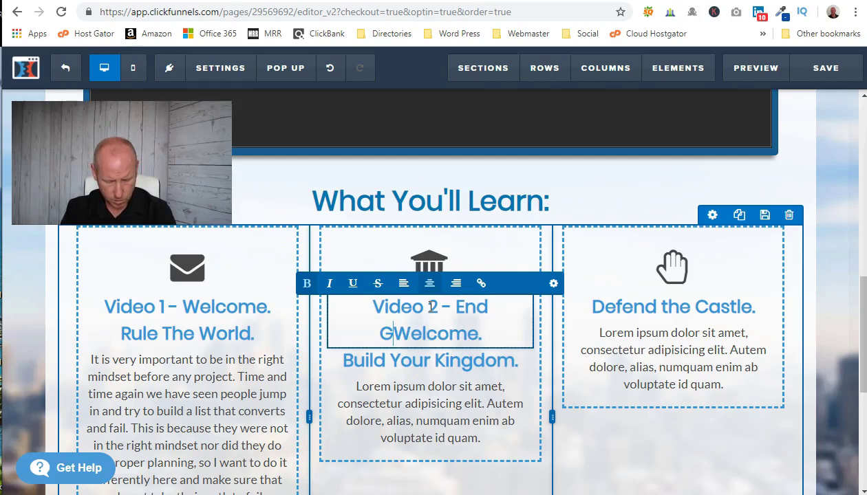
type("oal")
key("Delete")
key("Delete")
key("Delete")
key("Delete")
key("Delete")
key("Delete")
key("Delete")
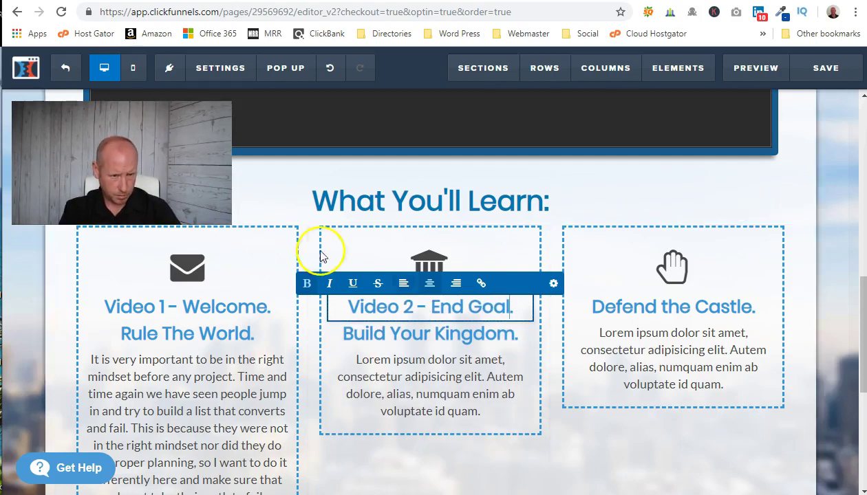
key("Delete")
Remove the trailing periods from the first column's "Video 1 - Welcome" and "Rule The World" headings
left_click(273, 307)
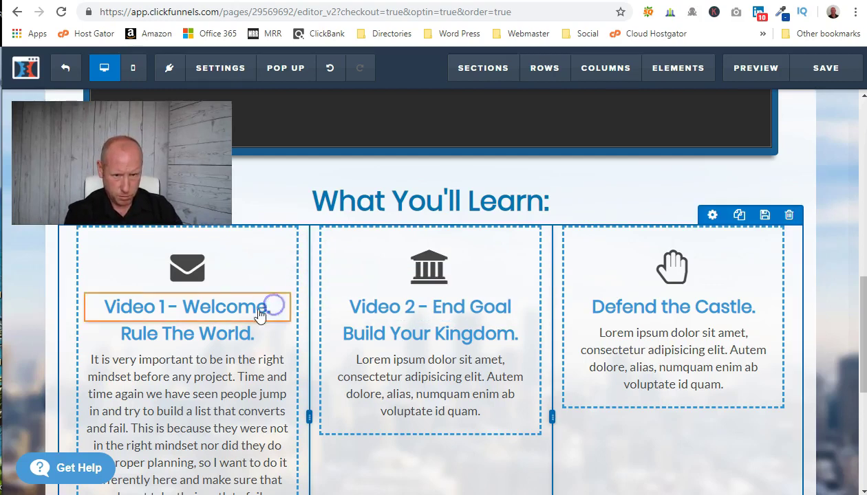
left_click(264, 303)
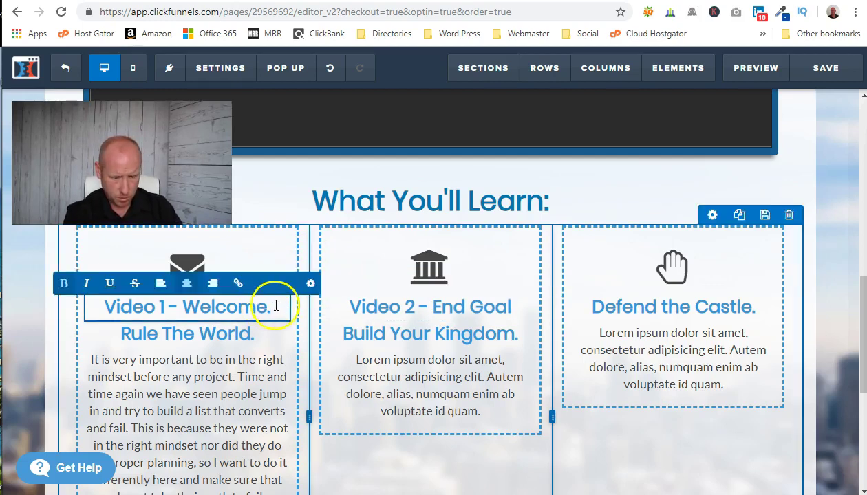
key("BackSpace")
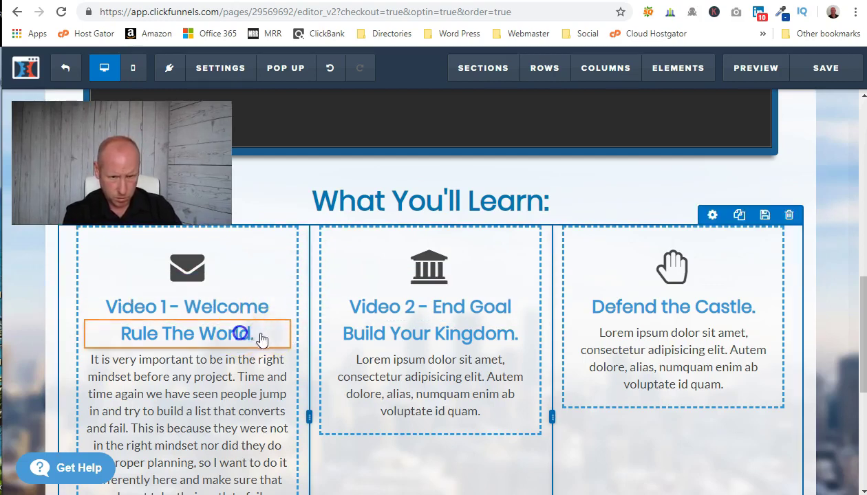
left_click(262, 339)
key("BackSpace")
Replace the "Build Your Kingdom." heading in the second column with "What Do You Want?"
left_click(397, 333)
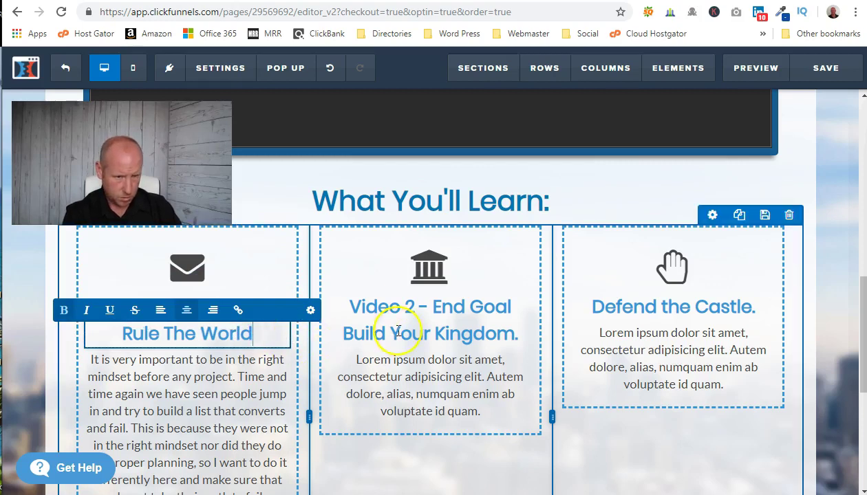
left_click(519, 336)
key("BackSpace")
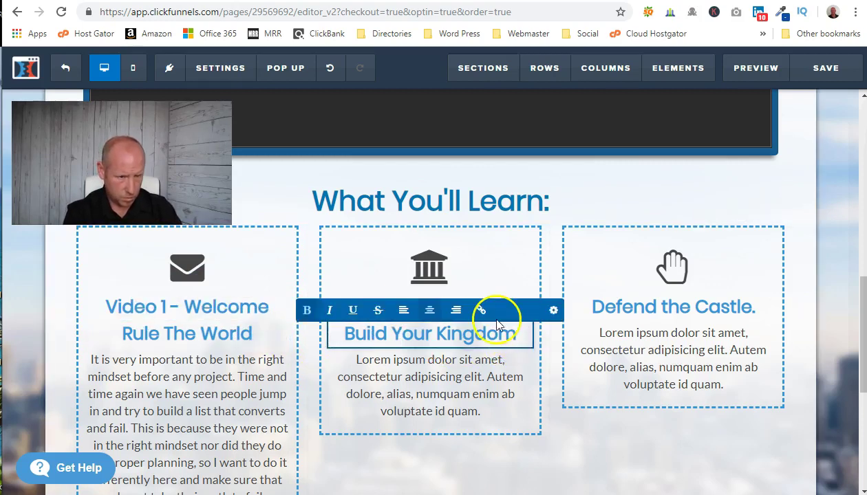
key("BackSpace")
key("BackSpace")
key("BackSpace")
key("BackSpace")
key("BackSpace")
key("BackSpace")
key("BackSpace")
key("BackSpace")
key("BackSpace")
key("BackSpace")
key("BackSpace")
key("BackSpace")
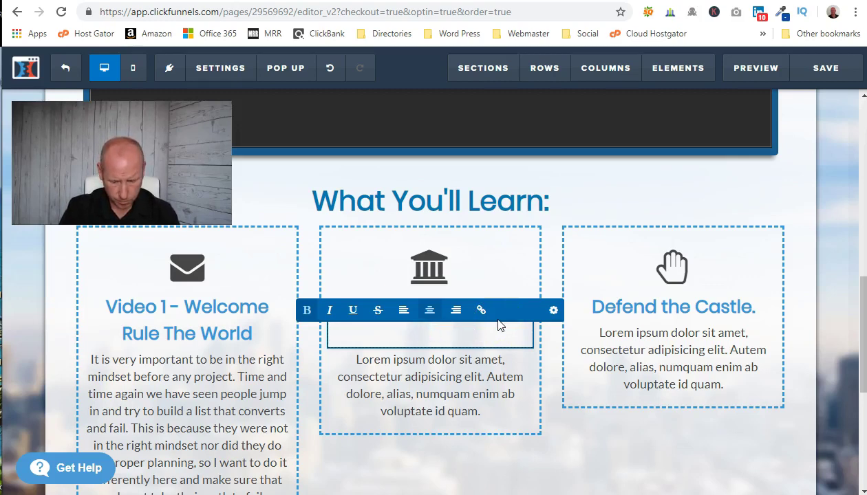
type("What Do You Want")
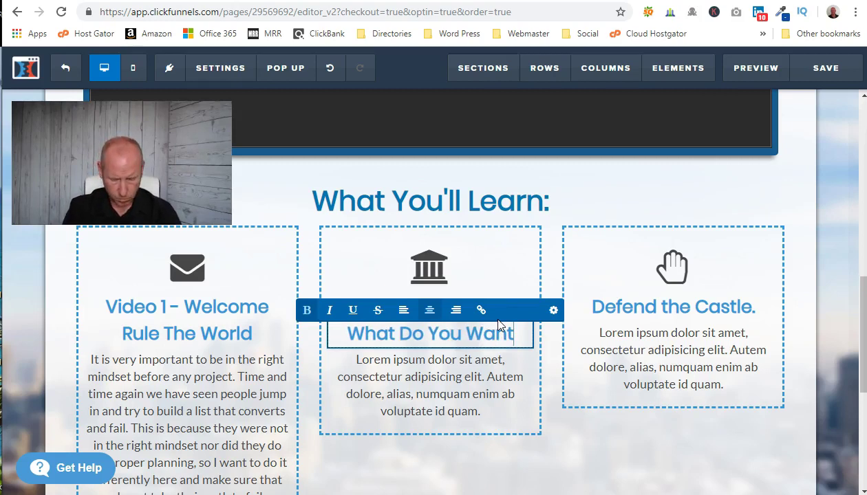
type("?")
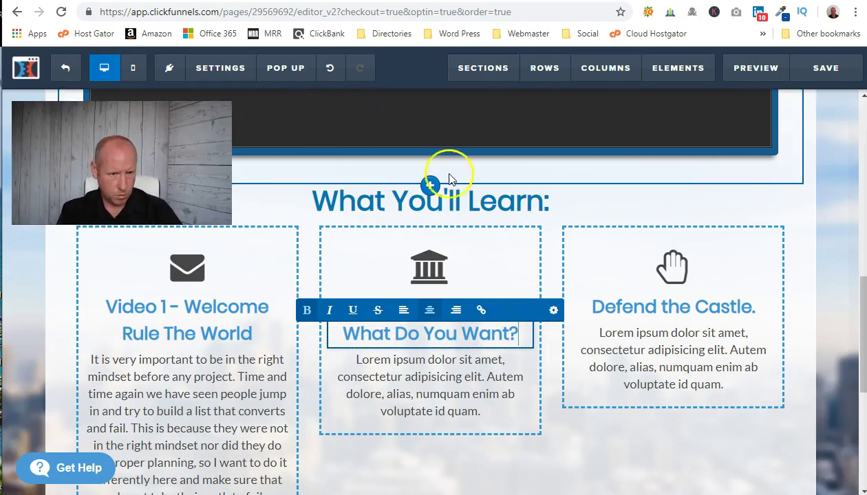
Replace the second column's bank icon with the child icon fa-child and close the icon's settings
left_click(421, 275)
left_click(427, 286)
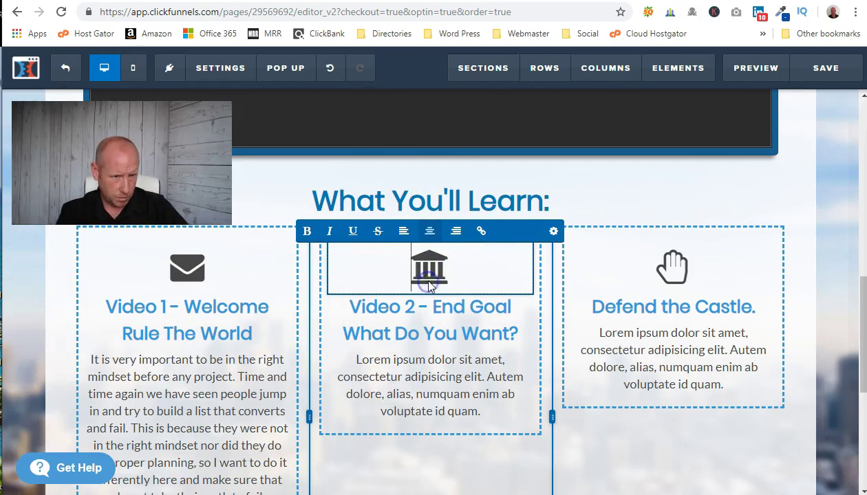
left_click(554, 230)
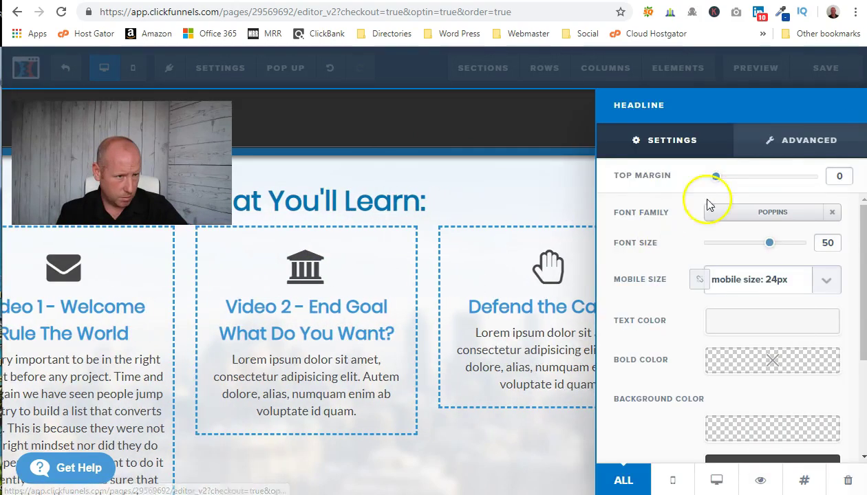
left_click(774, 140)
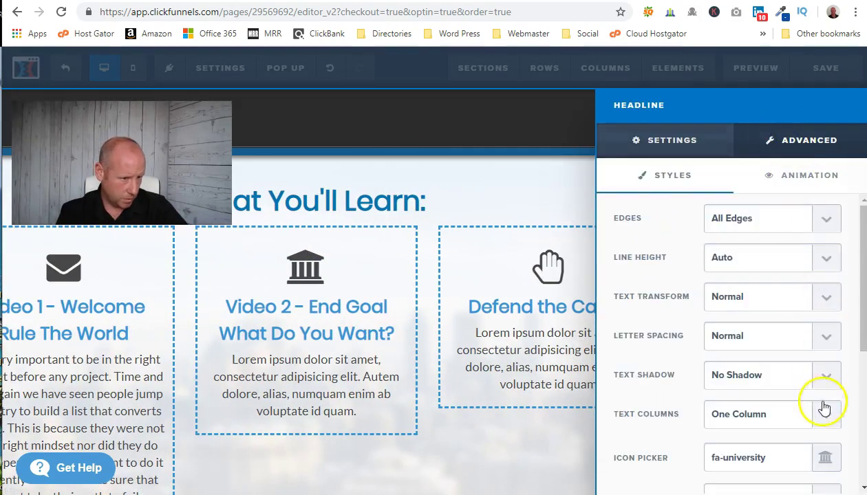
scroll(821, 395, "down", 2)
left_click(826, 322)
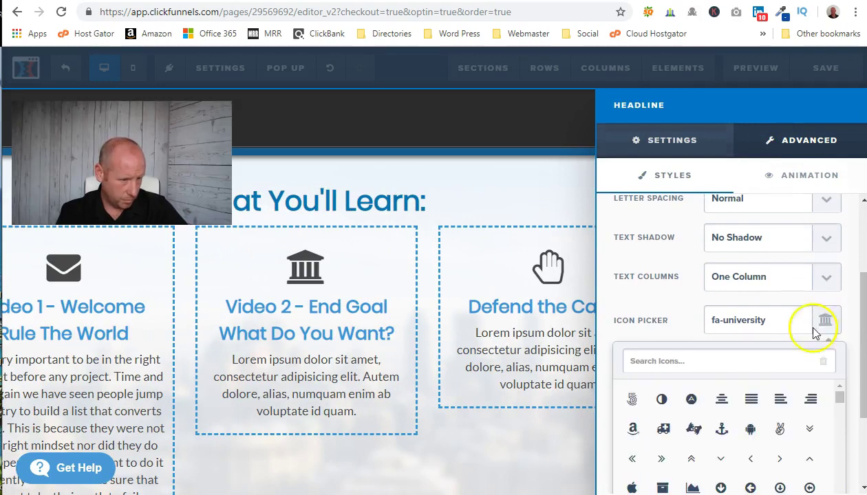
scroll(799, 337, "down", 6)
scroll(800, 354, "down", 10)
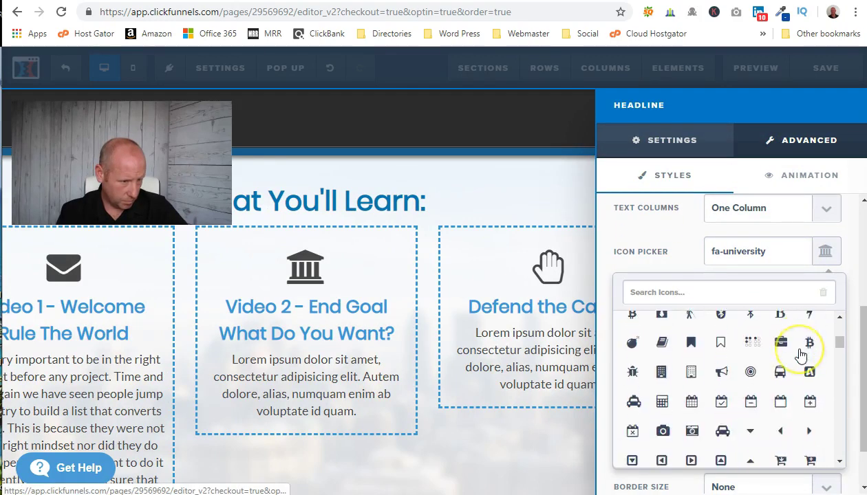
scroll(785, 386, "down", 4)
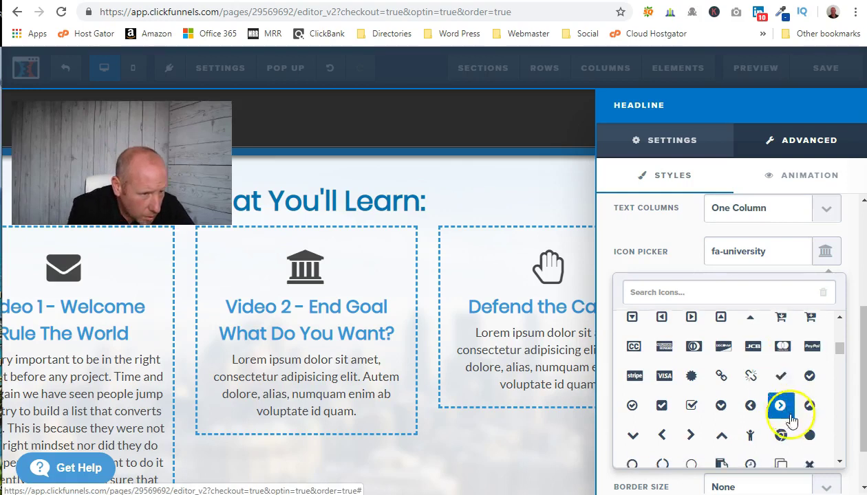
scroll(783, 400, "up", 2)
left_click(750, 372)
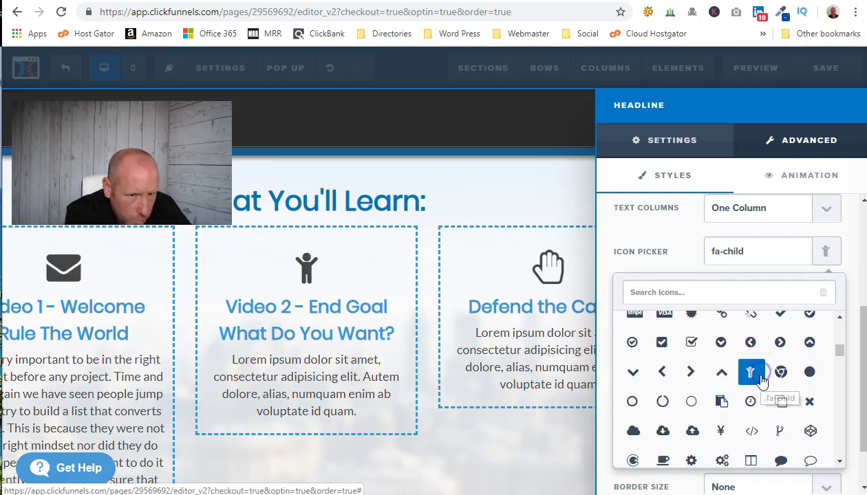
left_click(507, 265)
left_click(535, 267)
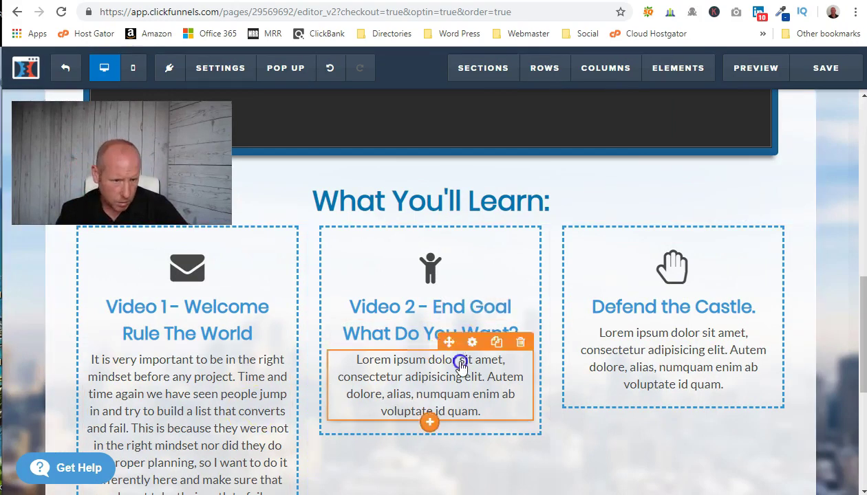
Replace the second column's lorem ipsum paragraph with the copied description starting "Before we jump into the technical parts of how to set up your email autoresponder"
left_click(402, 371)
left_click_drag(358, 362, 480, 410)
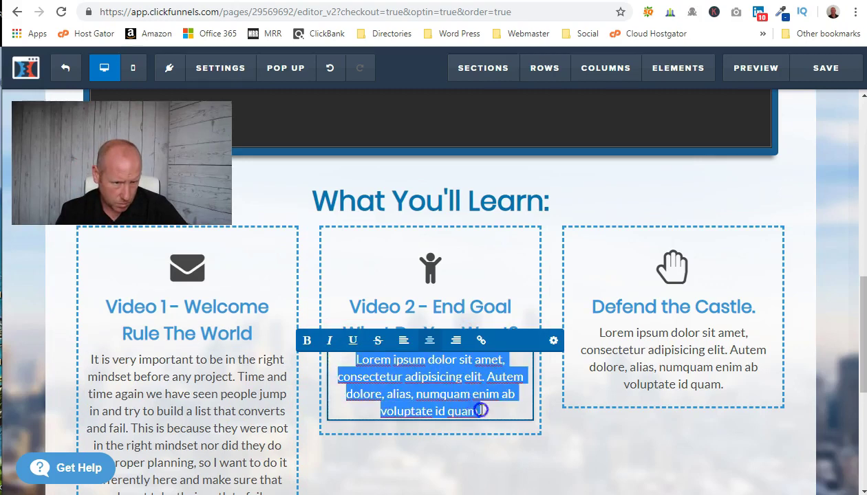
right_click(441, 383)
left_click(476, 448)
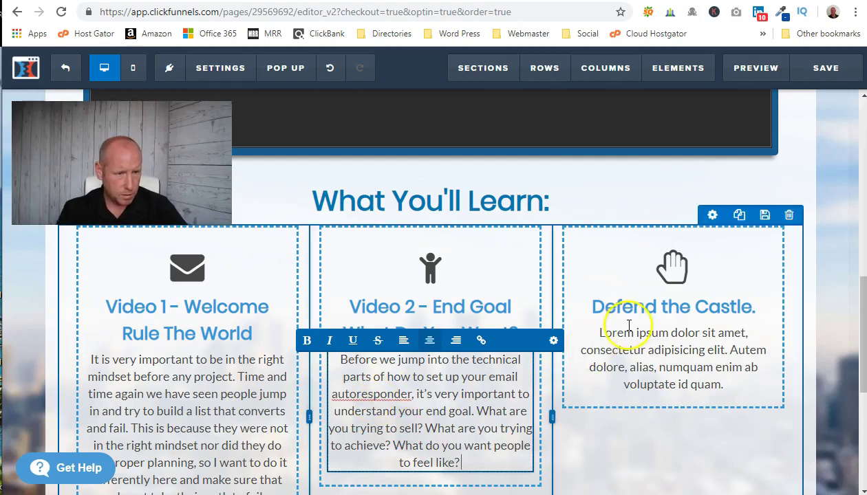
left_click_drag(629, 326, 631, 379)
scroll(629, 325, "up", 8)
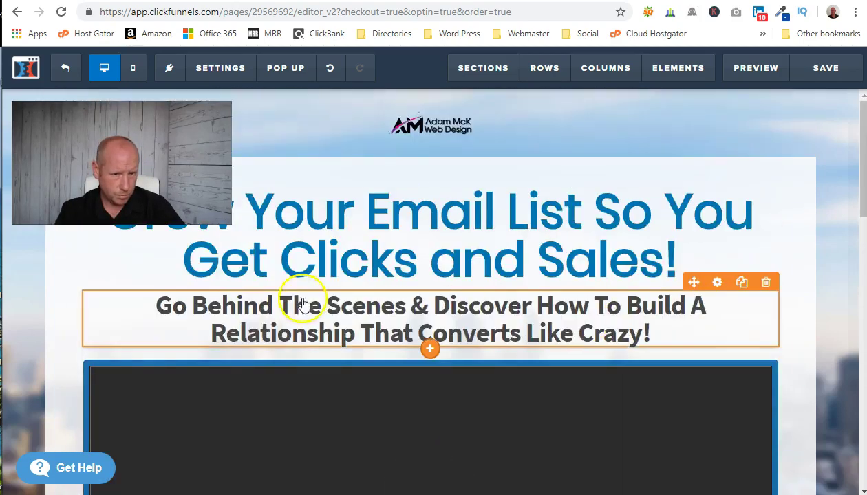
scroll(300, 290, "down", 9)
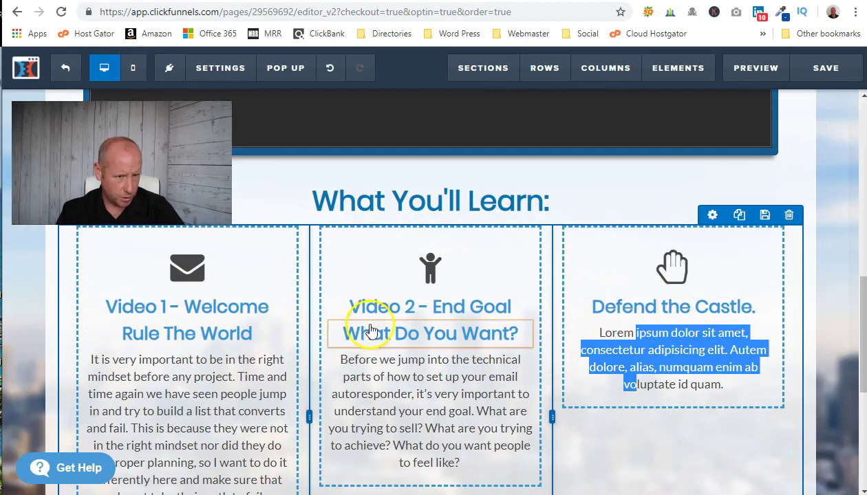
Duplicate the second column's "Video 2 - End Goal" heading and move the copy above "Defend the Castle." in the third column
left_click(479, 308)
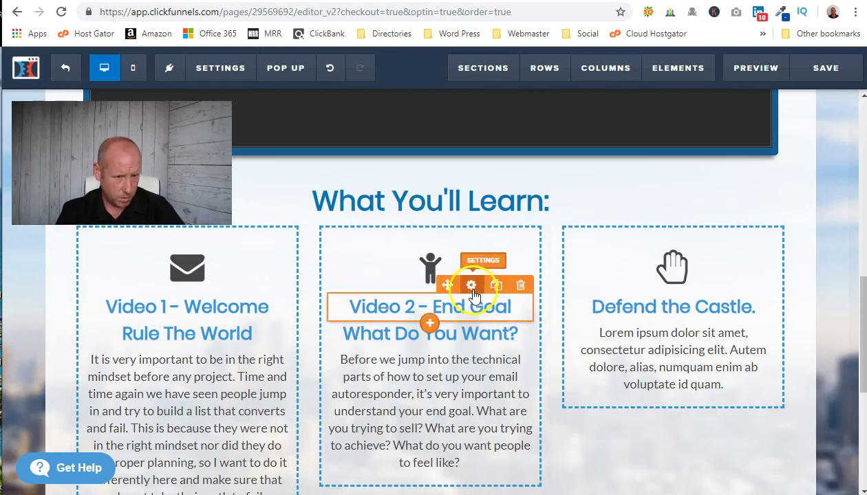
left_click(495, 285)
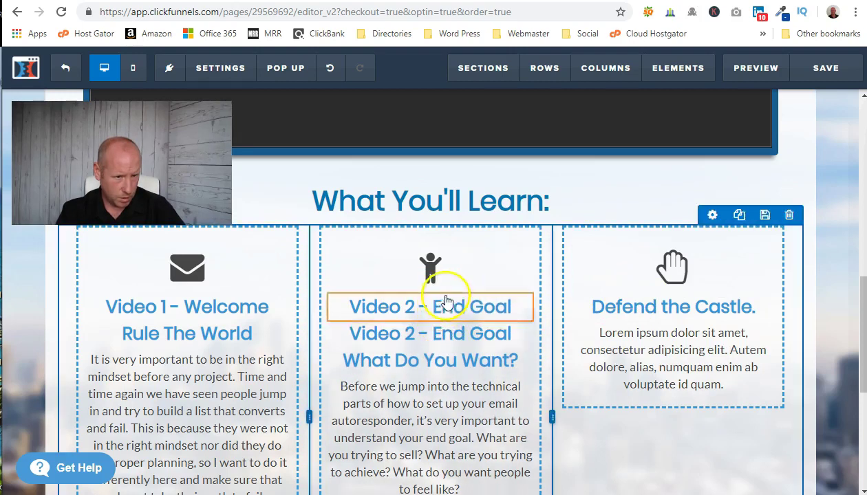
left_click_drag(433, 284, 655, 306)
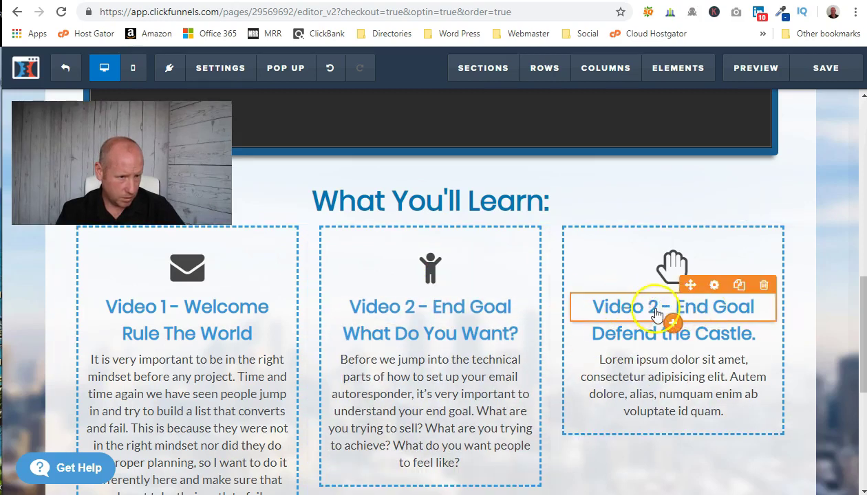
Change the third column's copied "Video 2 - End Goal" heading to "Video 3 - Connectins"
left_click(653, 308)
key("BackSpace")
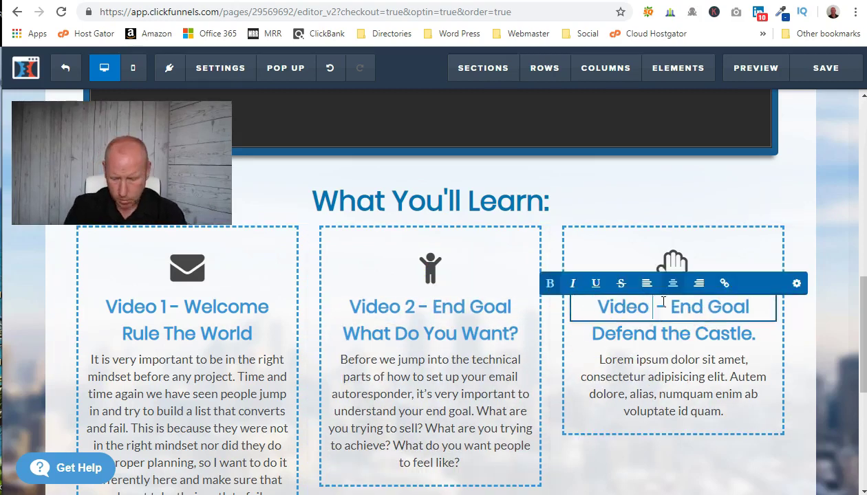
type("3")
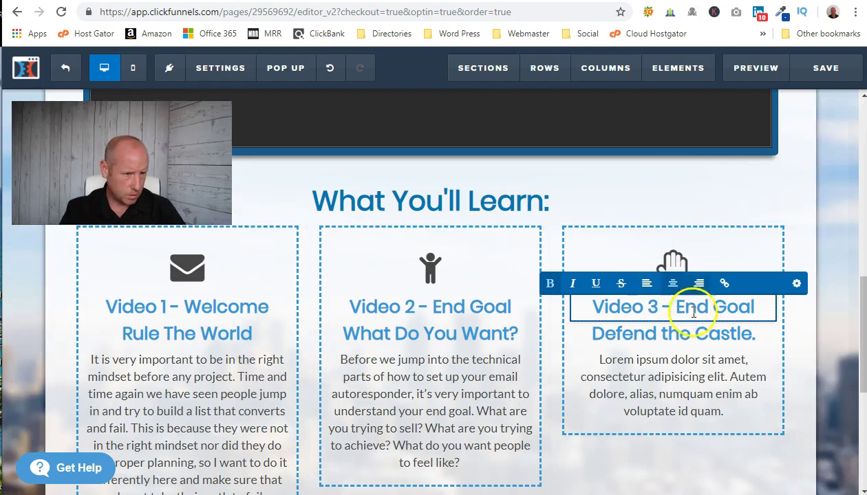
type("Connectins")
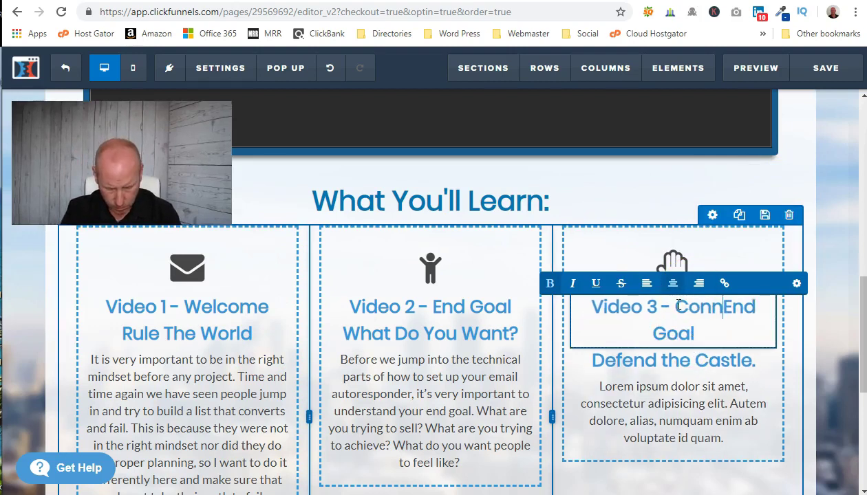
key("Delete")
key("Delete")
key("Delete")
key("Delete")
key("Delete")
key("Delete")
key("Delete")
key("Delete")
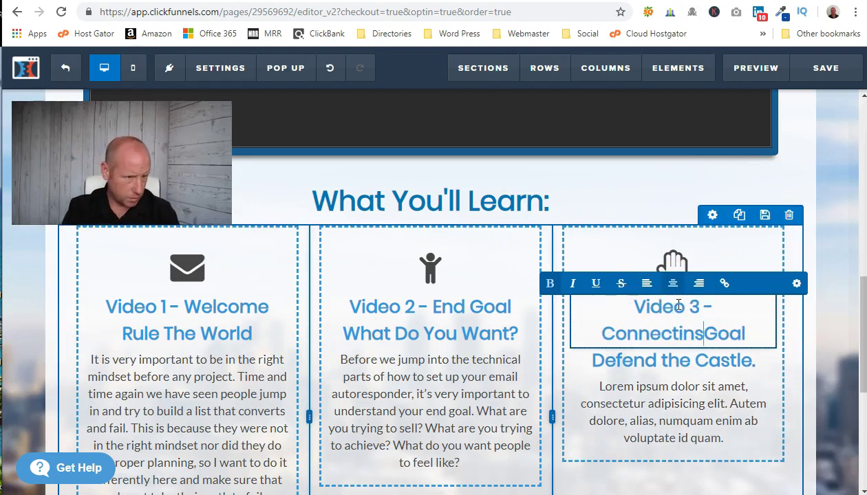
left_click(601, 332)
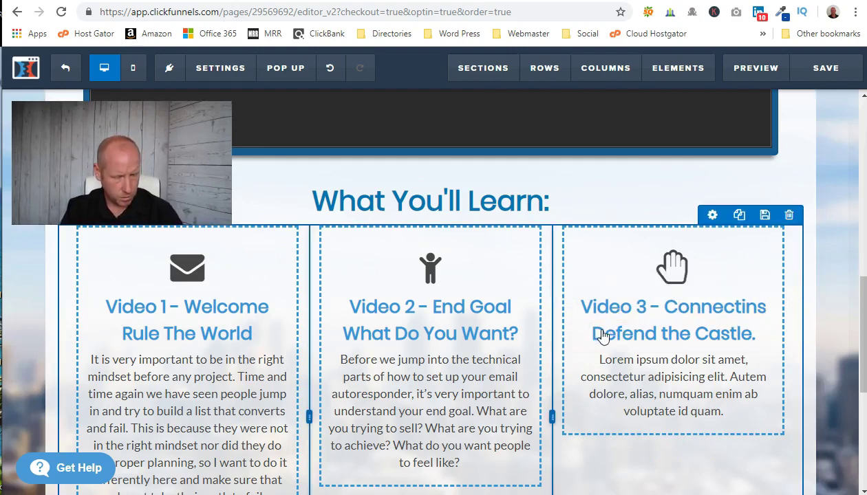
Replace the third column's "Defend the Castle." heading with "Creating and Connecting"
left_click(628, 335)
type("Creating and Connecting")
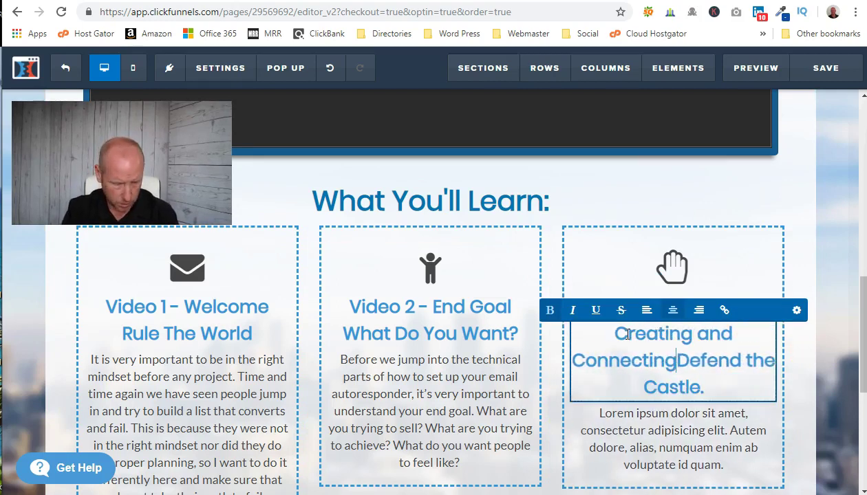
key("Delete")
key("Delete")
key("Delete")
key("Delete")
key("Delete")
key("Delete")
key("Delete")
key("Delete")
key("Delete")
key("Delete")
key("Delete")
key("Delete")
key("Delete")
key("Delete")
key("Delete")
key("Delete")
key("Delete")
key("Delete")
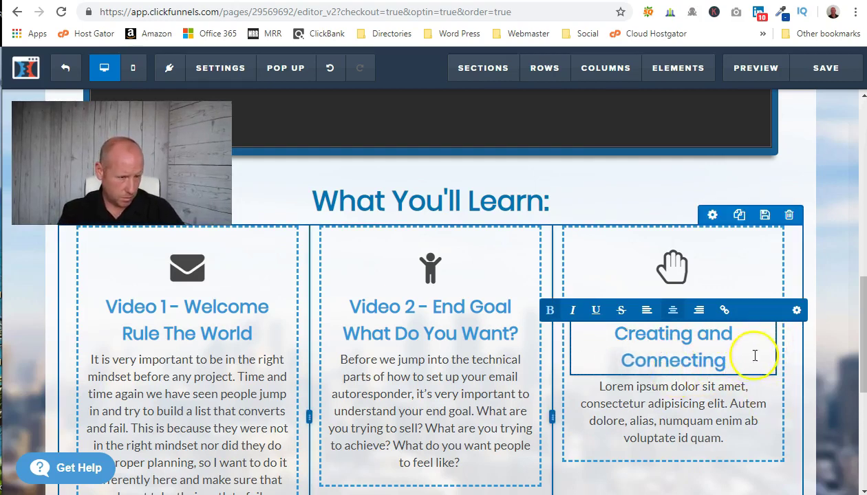
Shorten the third column's "Creating and Connecting" heading by replacing "and" with "&"
left_click(724, 334)
key("BackSpace")
key("BackSpace")
key("BackSpace")
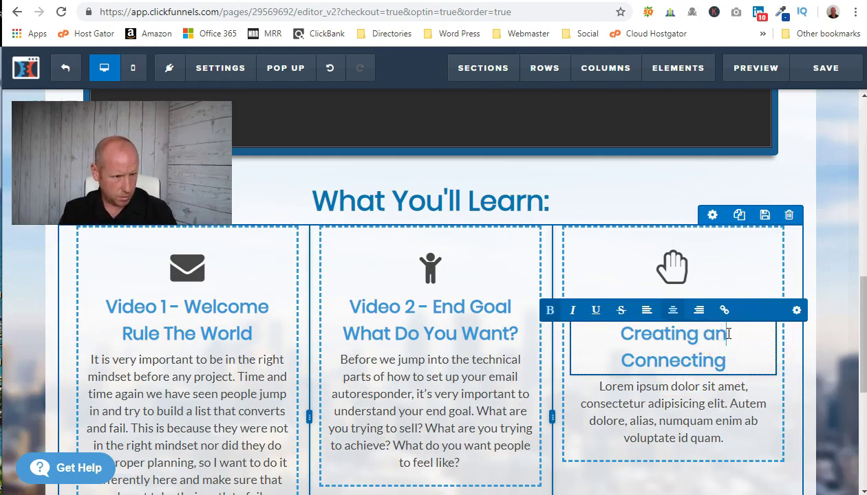
type("&")
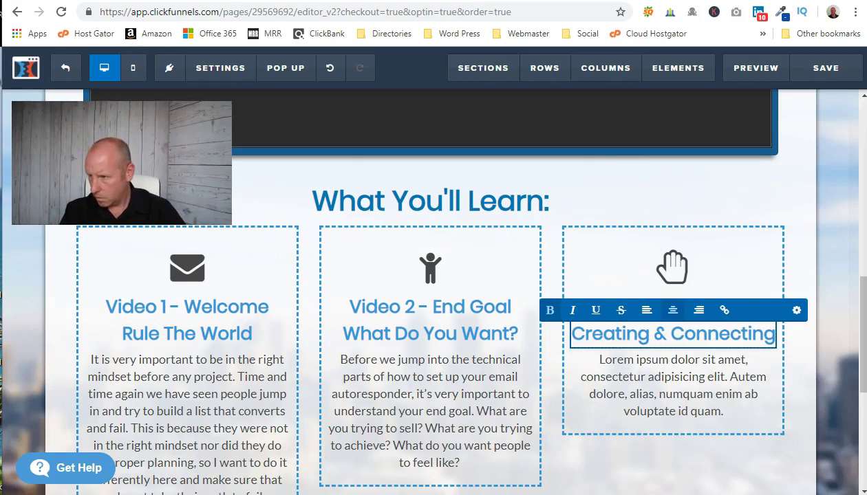
Replace the third column's lorem ipsum paragraph with the copied description starting "Before you write out your email autoresponder"
left_click(611, 364)
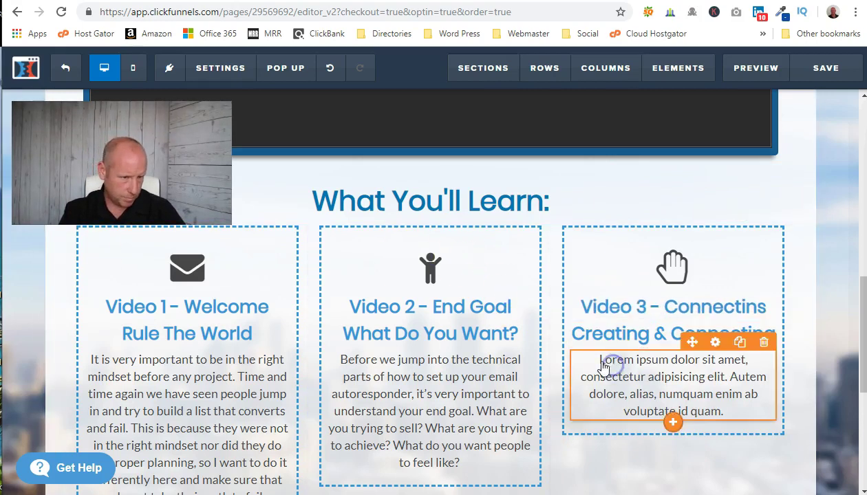
triple_click(611, 365)
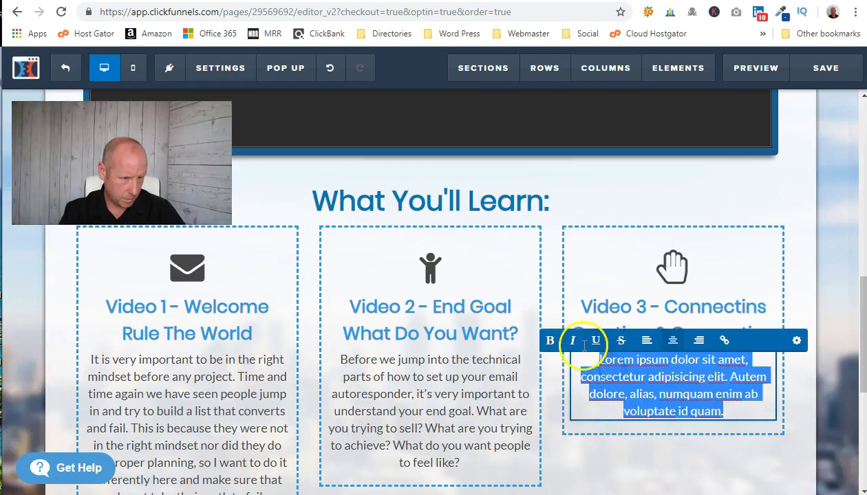
right_click(621, 362)
left_click(578, 427)
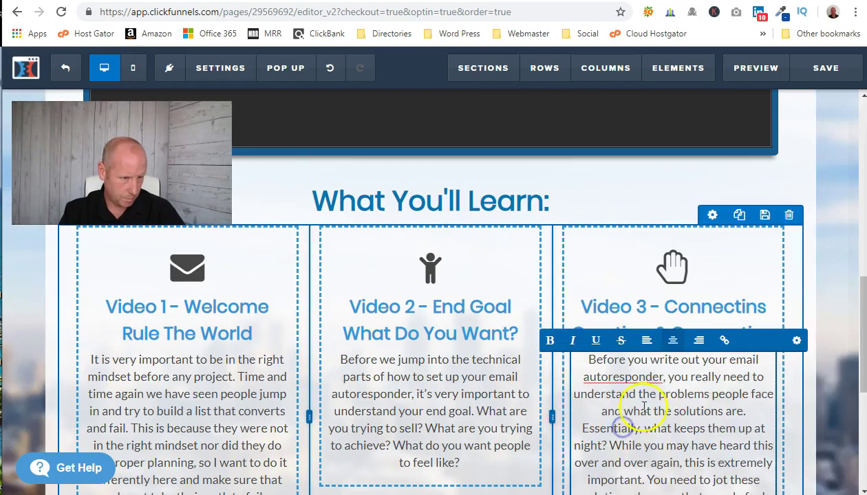
Add a one-column row between the video and the "What You'll Learn:" heading
scroll(619, 387, "up", 3)
scroll(619, 406, "down", 2)
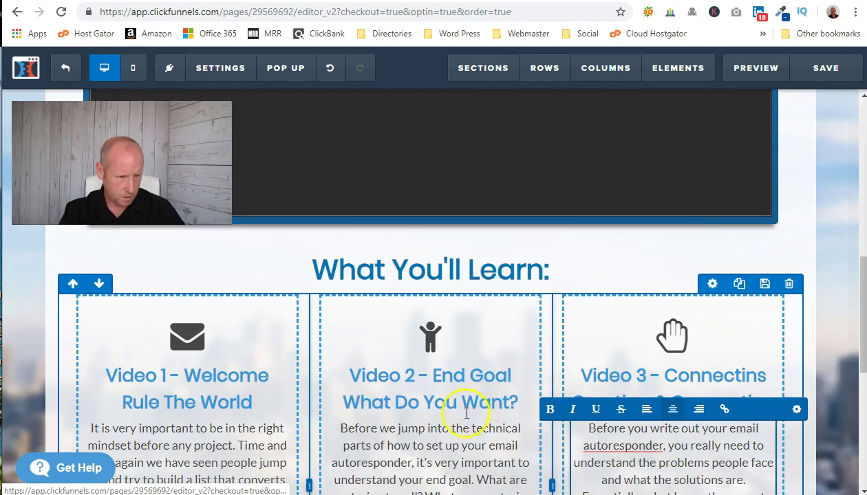
scroll(384, 370, "up", 1)
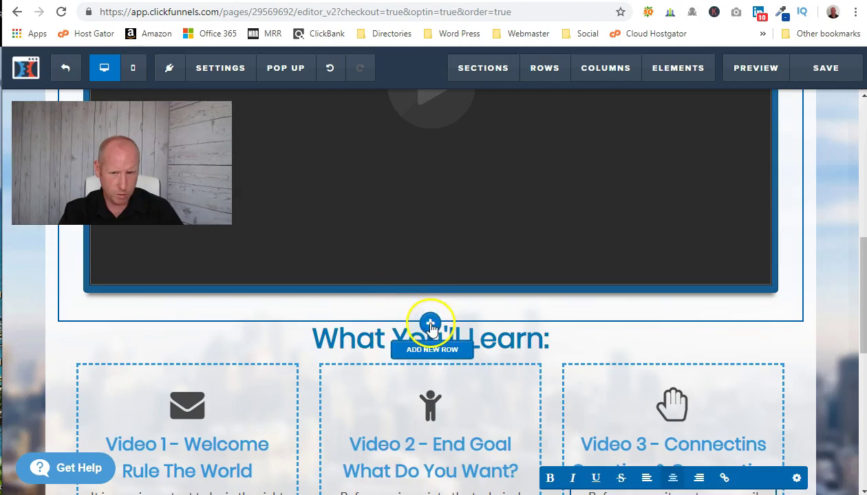
left_click(430, 324)
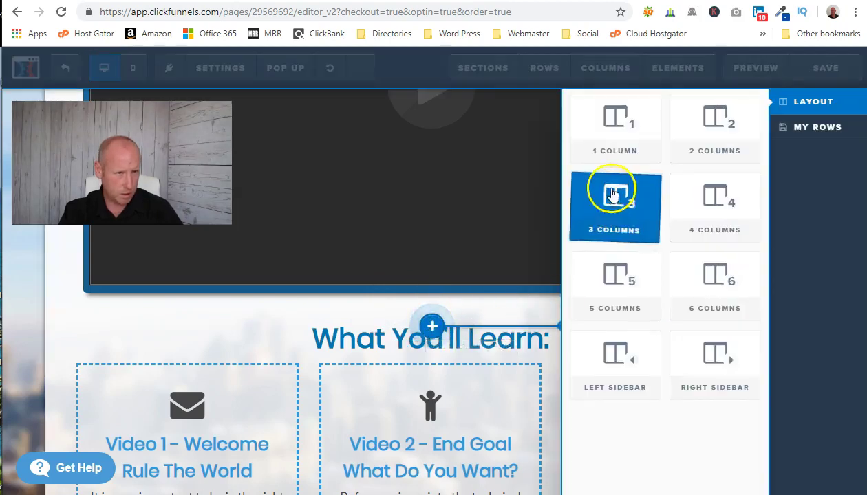
left_click(604, 119)
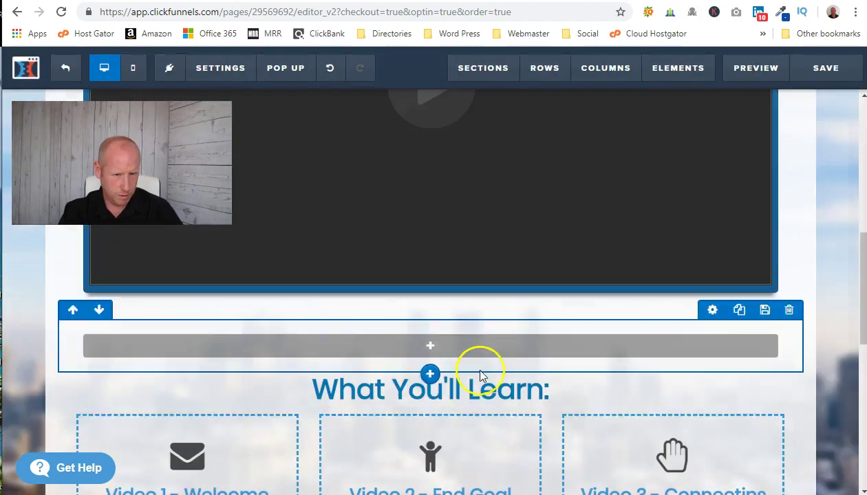
Try to add a Headline element to the empty one-column row under the video
mouse_move(450, 345)
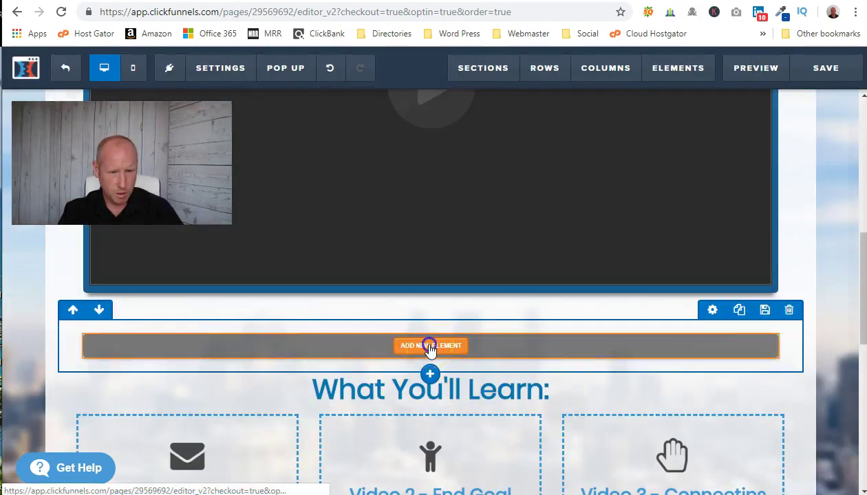
left_click(429, 349)
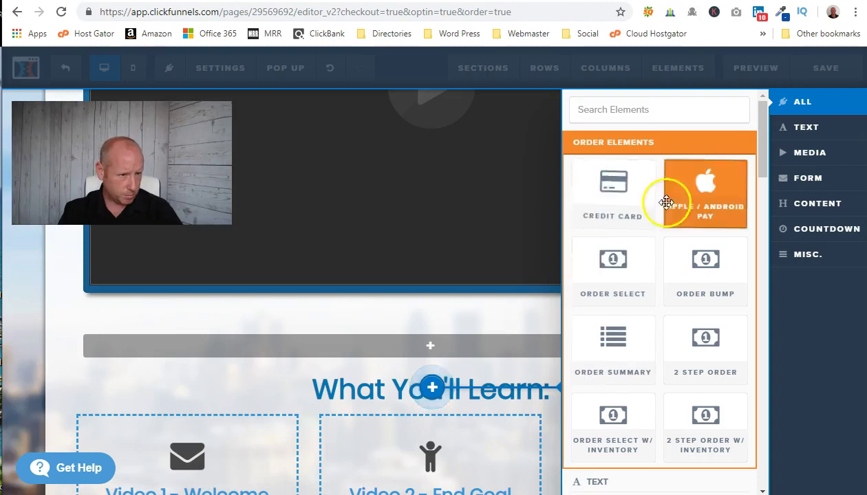
scroll(661, 306, "down", 1)
scroll(688, 330, "down", 2)
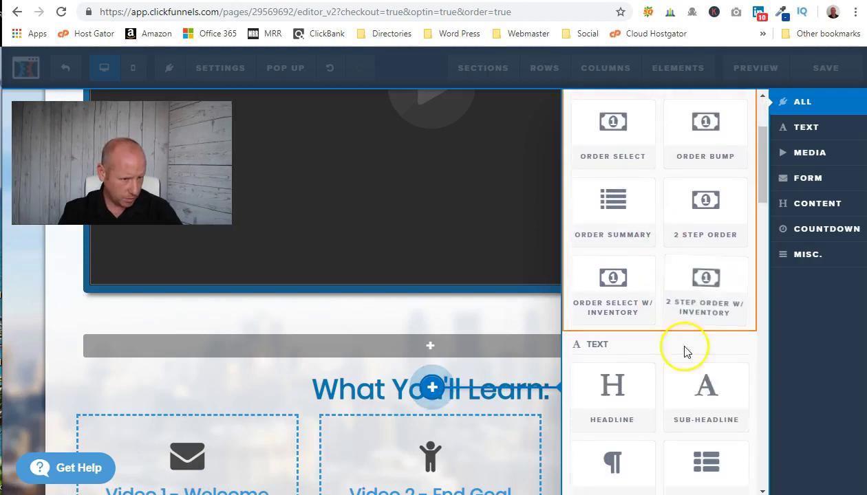
left_click(615, 389)
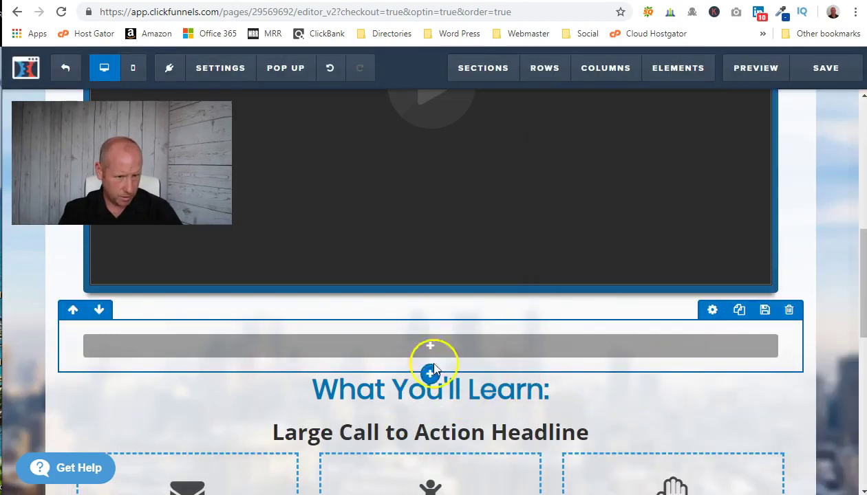
Add a Headline element inside the still empty row above "What You'll Learn:"
left_click(442, 349)
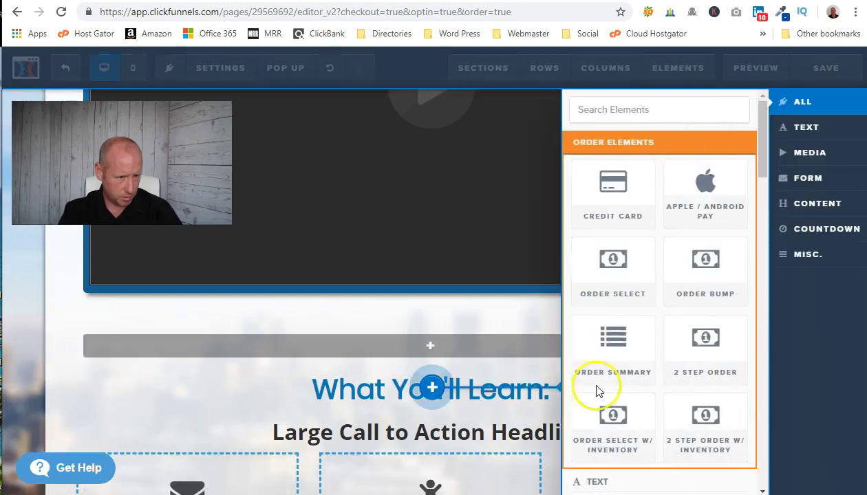
scroll(597, 391, "down", 3)
left_click(606, 333)
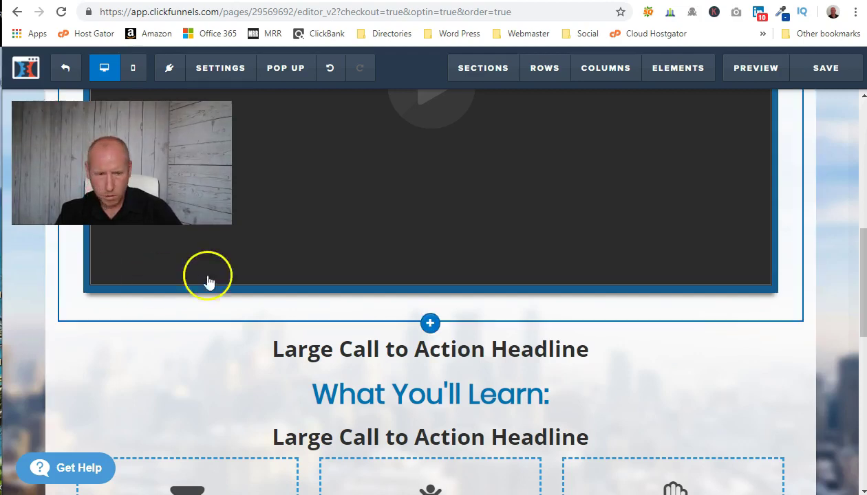
Replace the placeholder headline above "What You'll Learn:" with the copied text starting "Discover How to Set Up Your Email Autoresponder with GetResponse"
left_click(324, 351)
left_click_drag(274, 351, 551, 346)
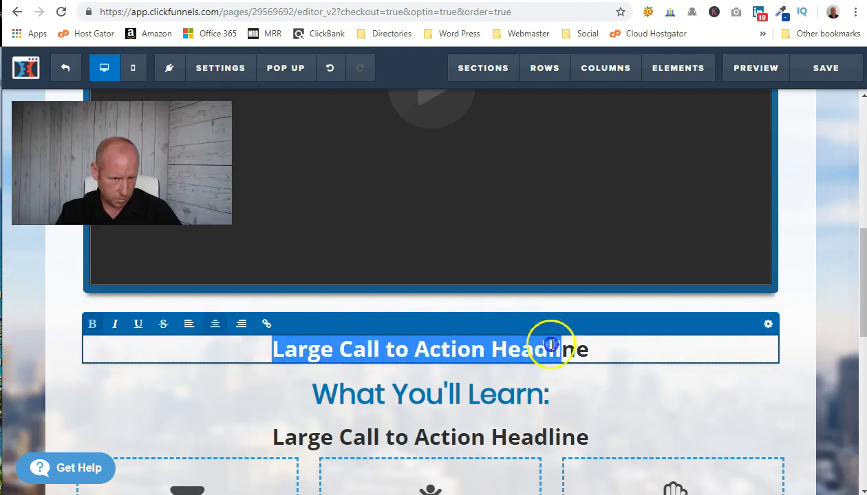
right_click(550, 350)
left_click(567, 414)
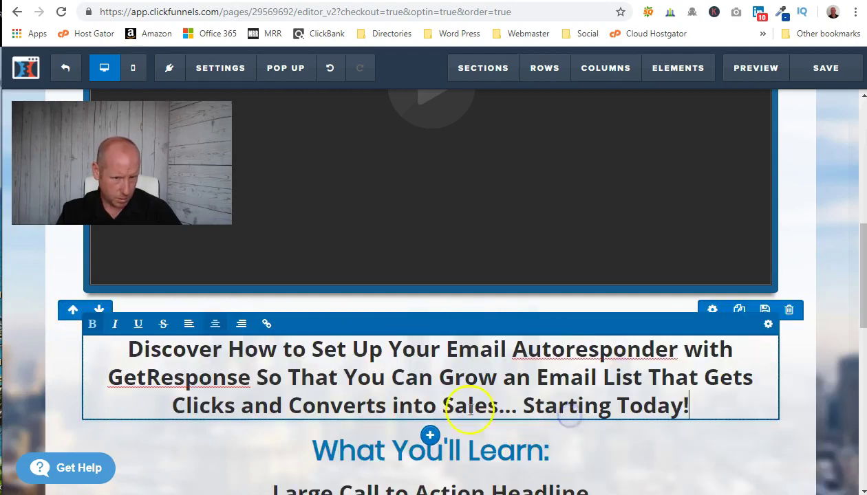
Set the text color of the "Discover How to Set Up Your Email Autoresponder" headline to blue #0f4ea5
scroll(480, 431, "down", 2)
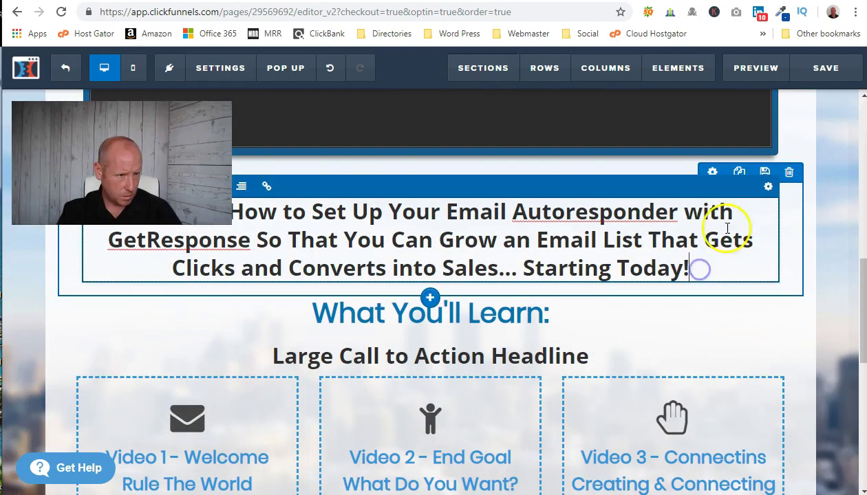
left_click(767, 188)
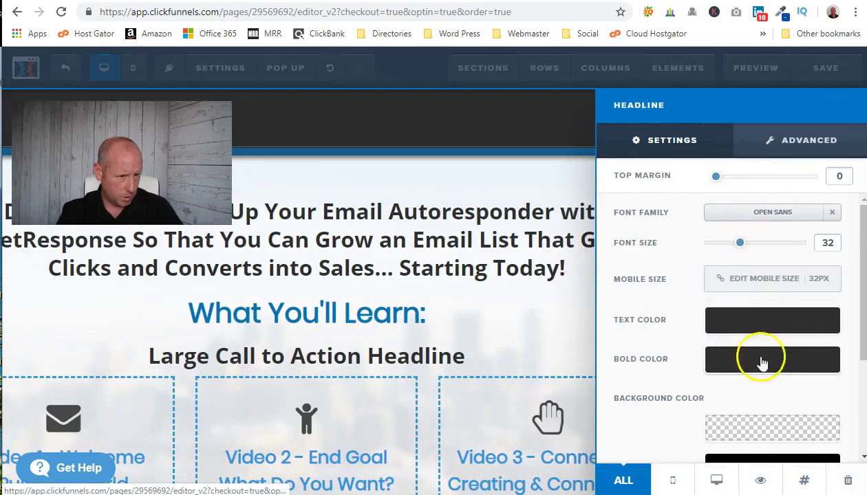
left_click(753, 323)
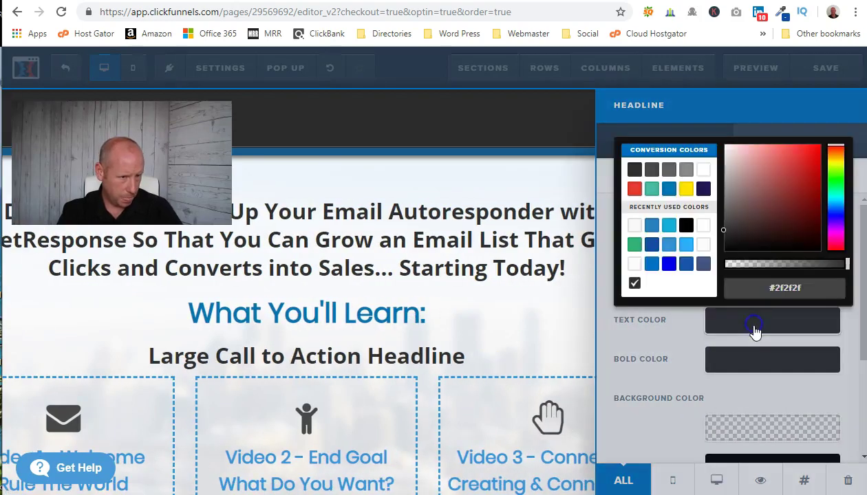
left_click(655, 247)
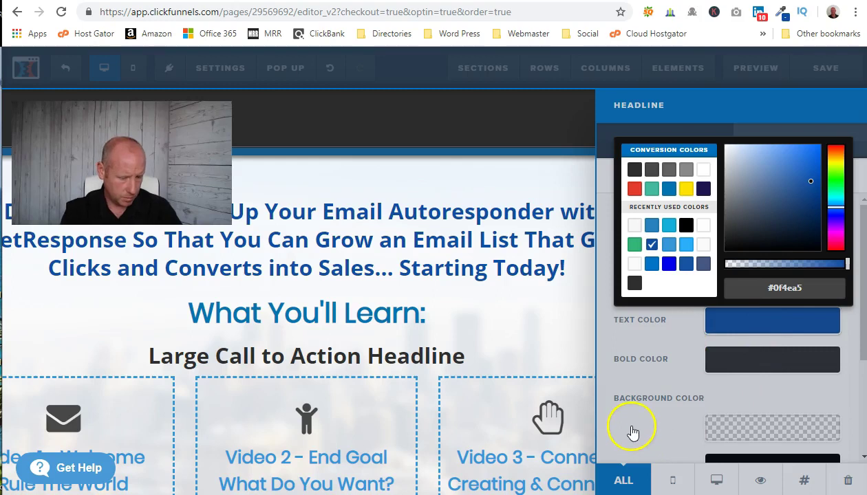
left_click(535, 341)
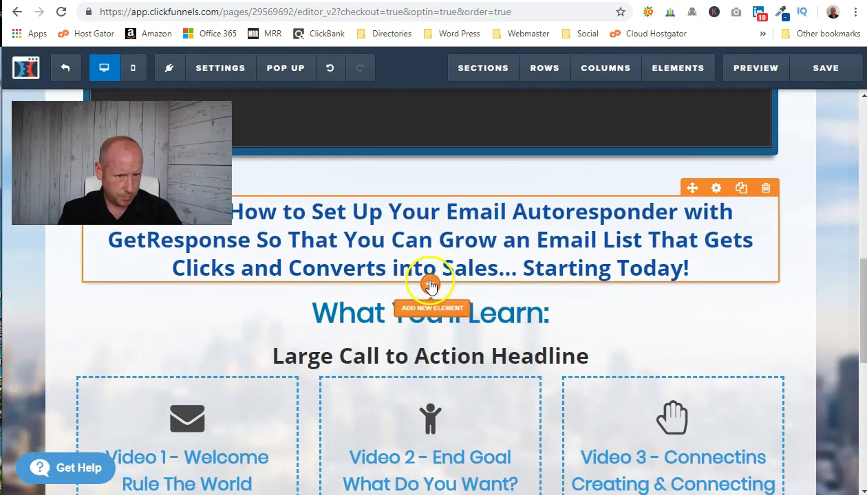
Add a Sub-Headline element directly below the blue "Discover How to Set Up Your Email Autoresponder" headline
left_click(430, 284)
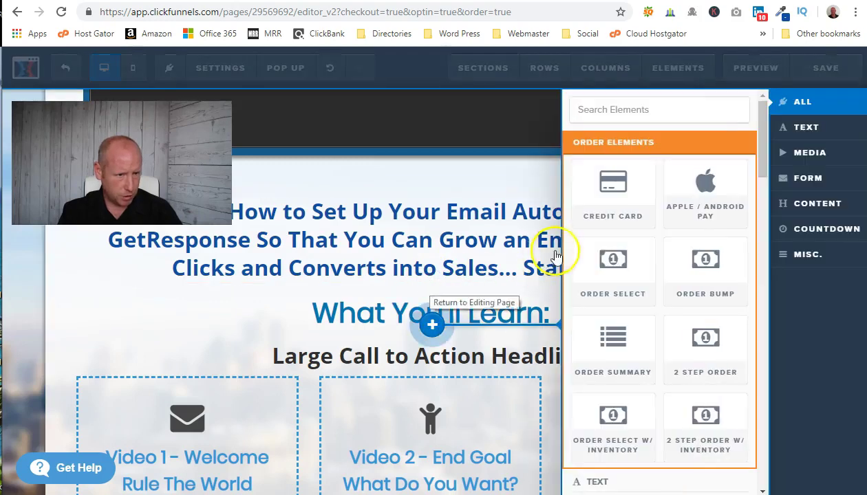
scroll(619, 310, "down", 4)
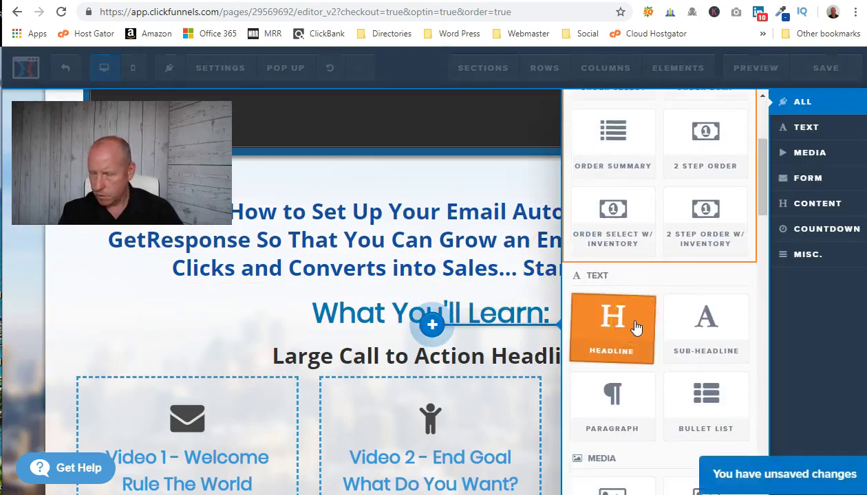
scroll(637, 329, "down", 1)
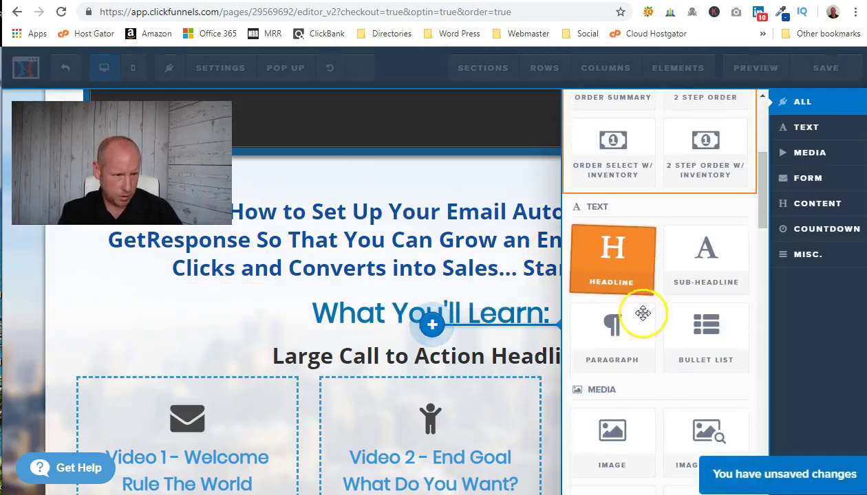
left_click(713, 249)
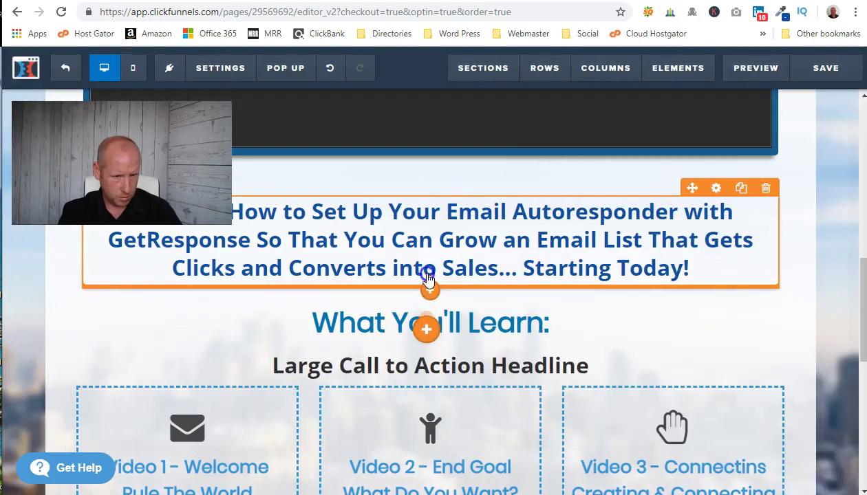
Replace the placeholder sub-headline with the copied text "This video course will take you behind the scenes to help you understand how to build a relationship with your list…"
left_click(412, 304)
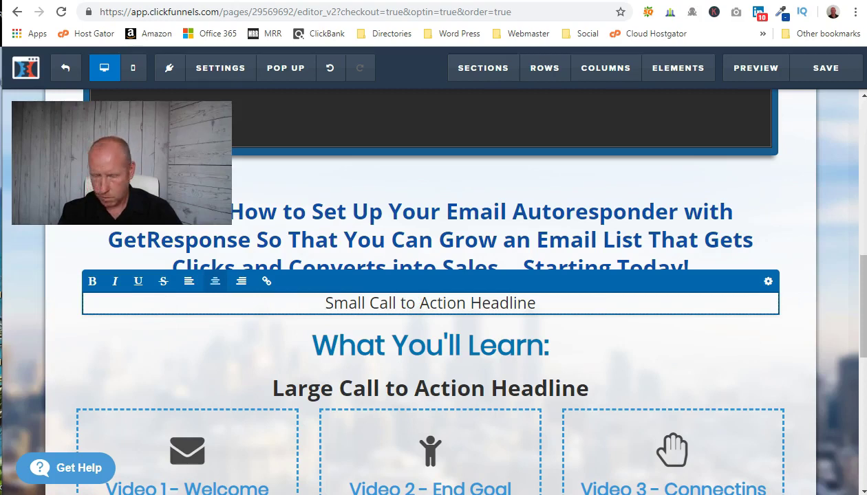
triple_click(413, 304)
right_click(416, 304)
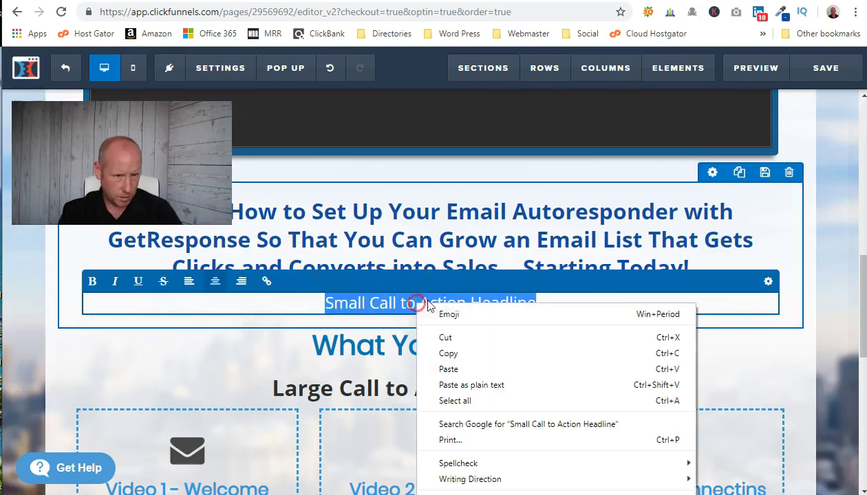
left_click(448, 369)
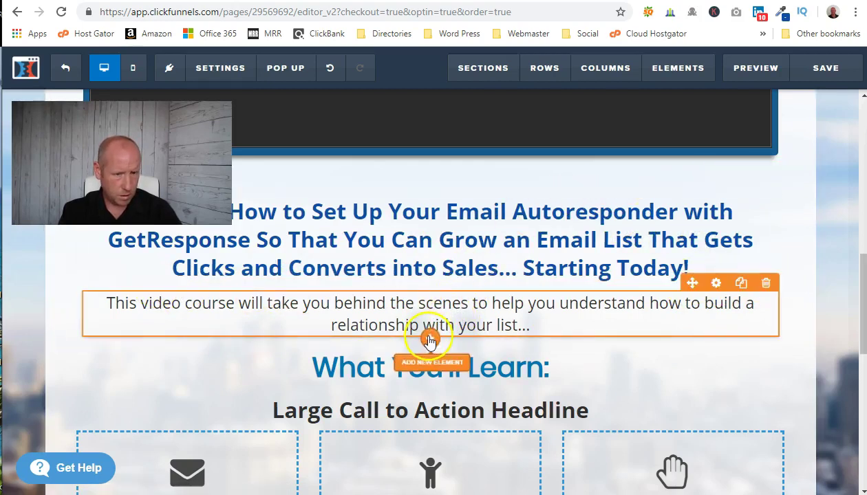
left_click(430, 339)
scroll(667, 388, "down", 5)
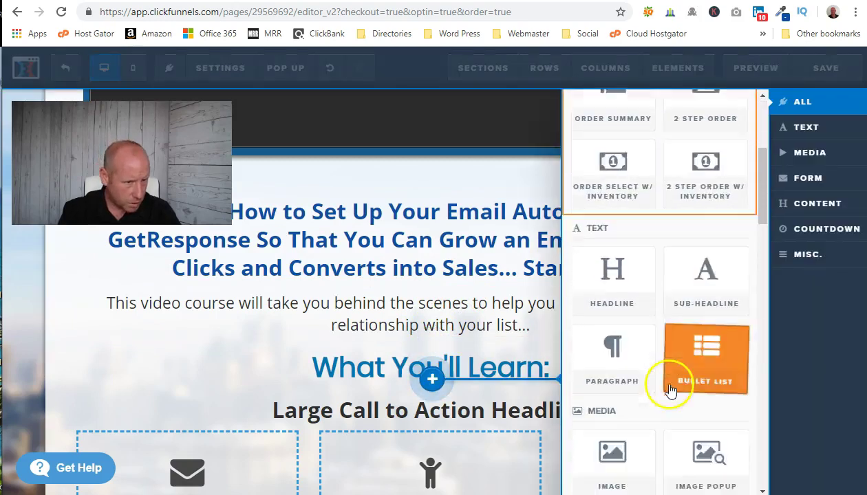
scroll(681, 379, "down", 3)
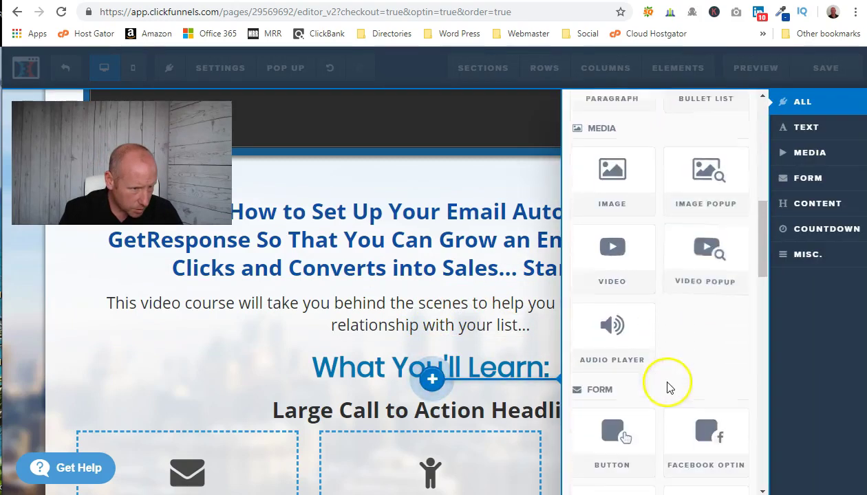
scroll(657, 356, "down", 6)
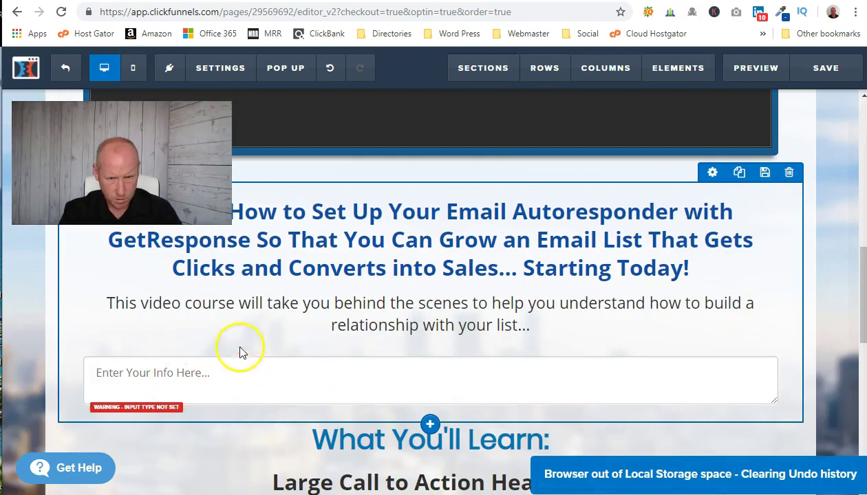
left_click(248, 328)
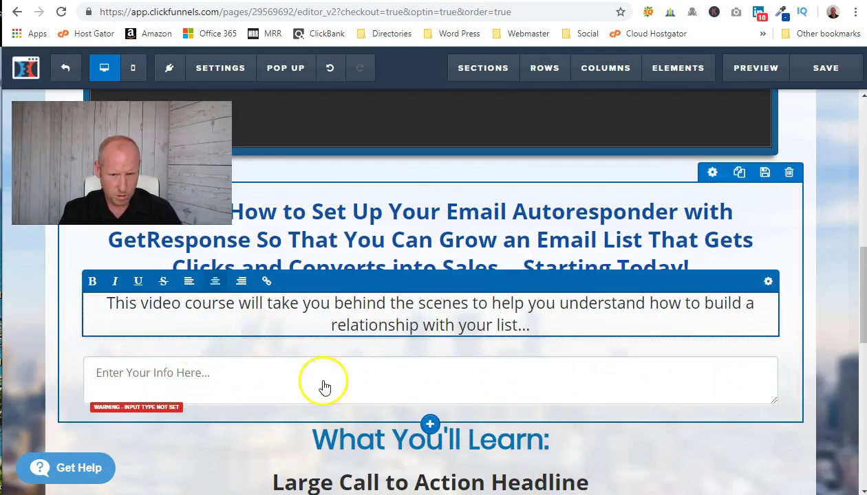
left_click(447, 393)
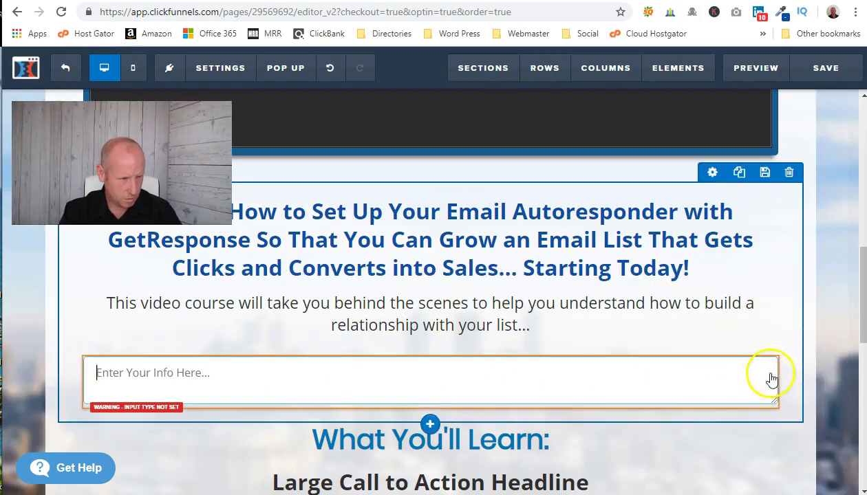
left_click(767, 348)
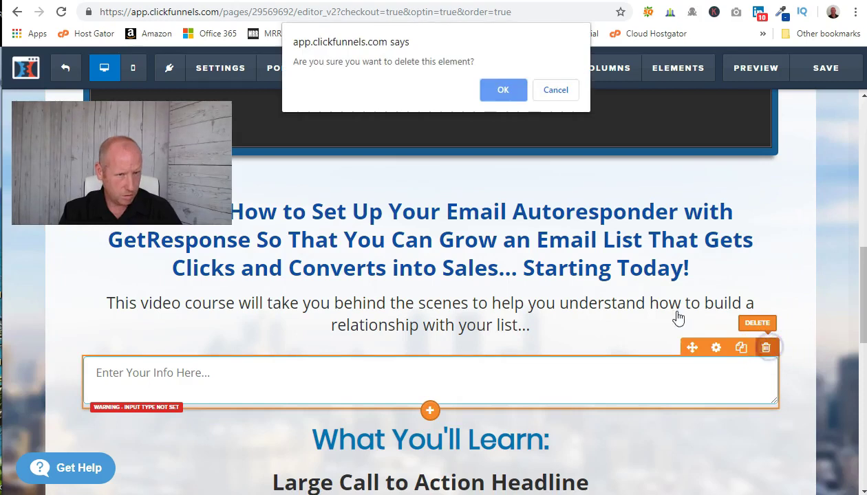
left_click(503, 90)
left_click(538, 323)
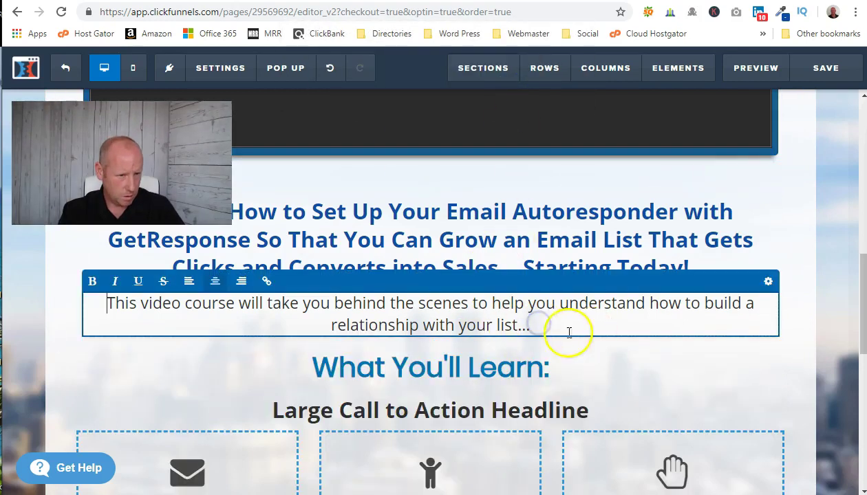
mouse_move(444, 359)
left_click_drag(467, 246, 478, 244)
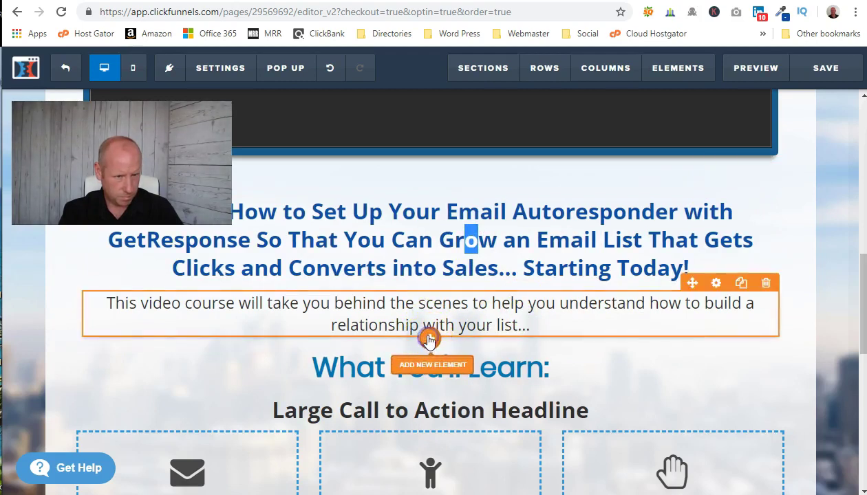
Add another Sub-Headline element below the "This video course will take you behind the scenes" text
left_click(428, 338)
scroll(609, 344, "down", 4)
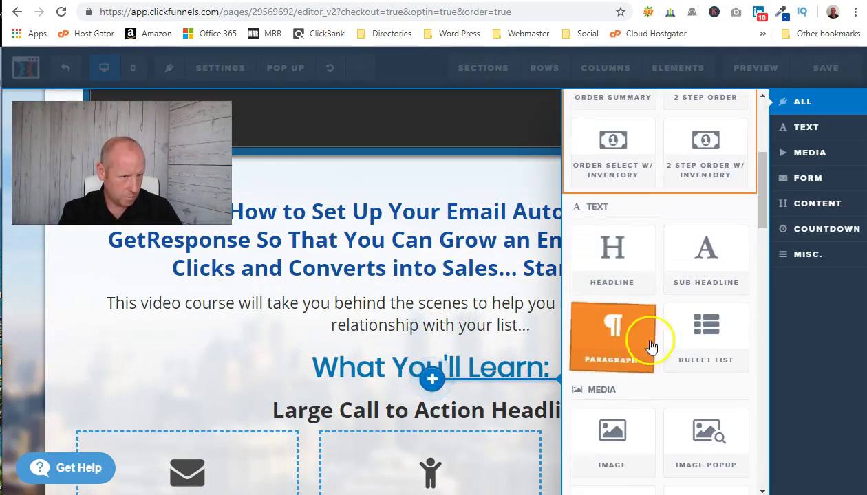
left_click(706, 258)
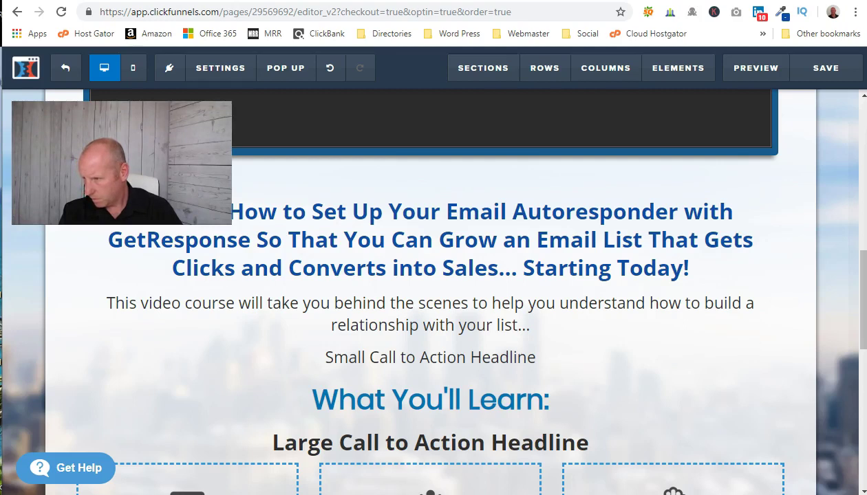
Replace the new placeholder sub-headline with the copied sales text starting "You've already heard this over and over again."
left_click(379, 357)
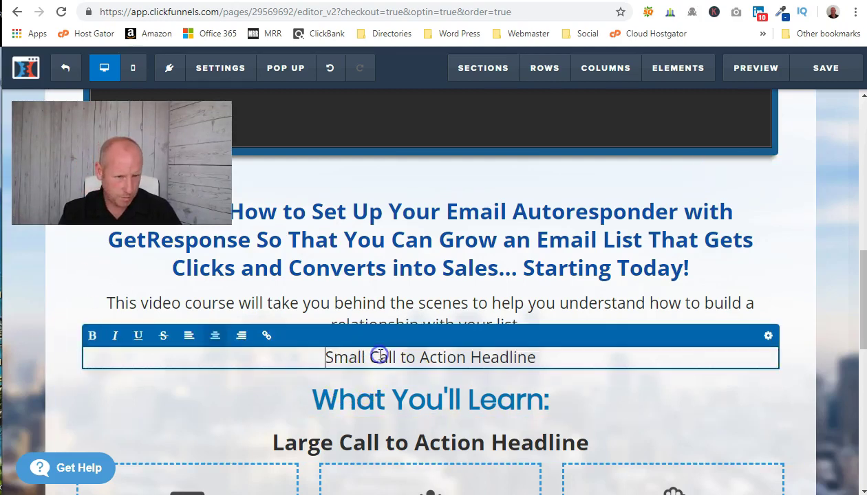
triple_click(379, 357)
right_click(380, 357)
left_click(368, 416)
scroll(454, 441, "down", 1)
scroll(358, 375, "up", 1)
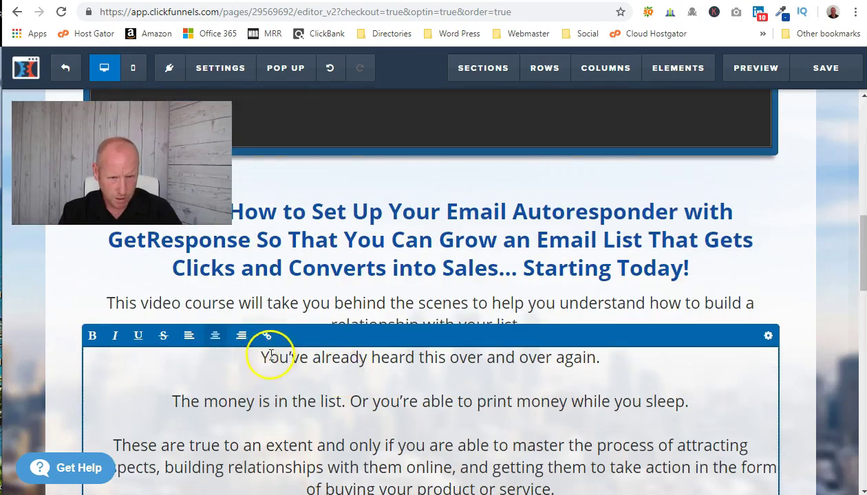
Set the font size of the "You've already heard this over and over again" text block to 20
left_click(768, 339)
left_click_drag(729, 250, 722, 251)
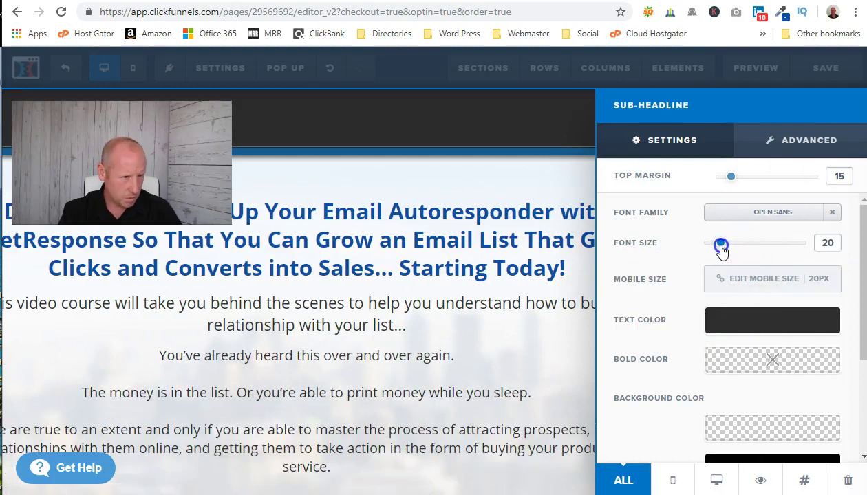
left_click(343, 325)
double_click(344, 304)
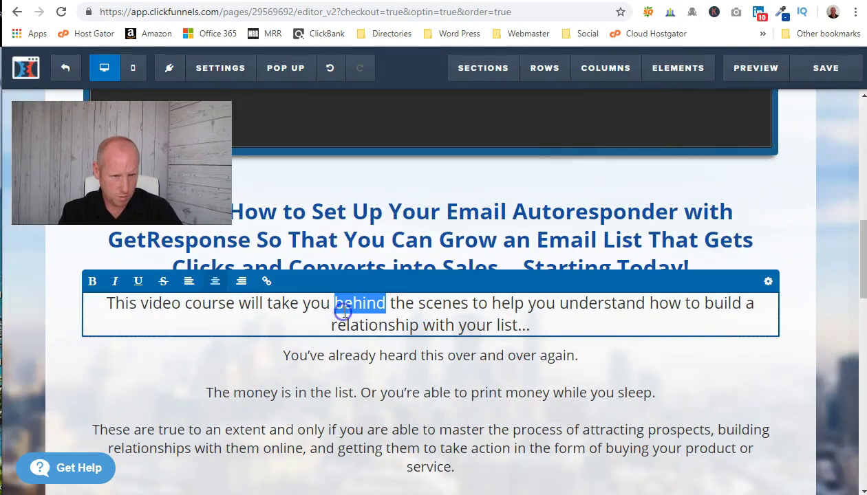
left_click(769, 282)
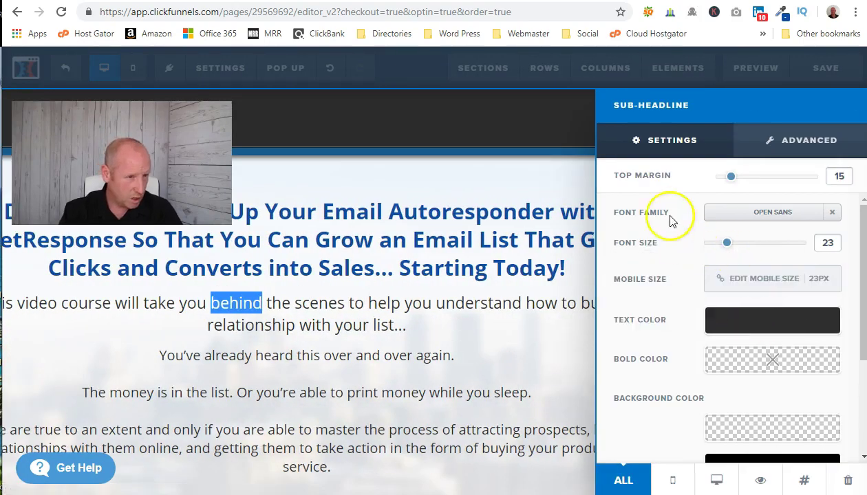
left_click(433, 300)
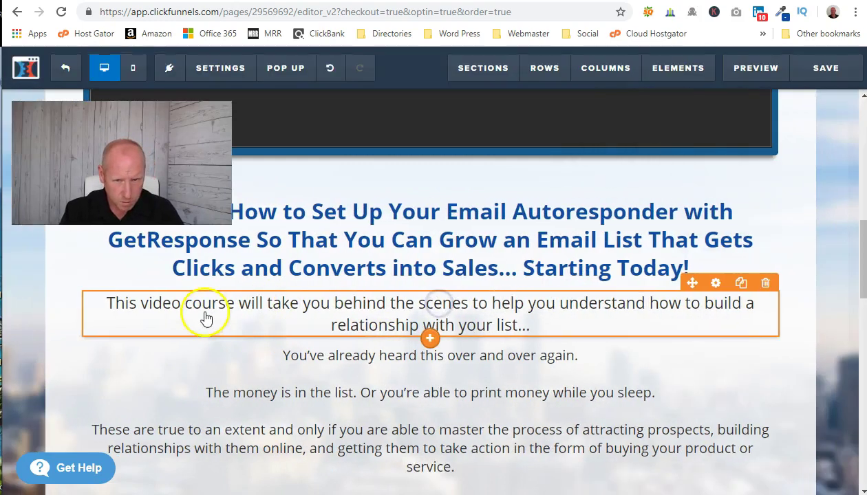
Make the whole "This video course will take you behind the scenes" sub-headline bold
left_click(439, 315)
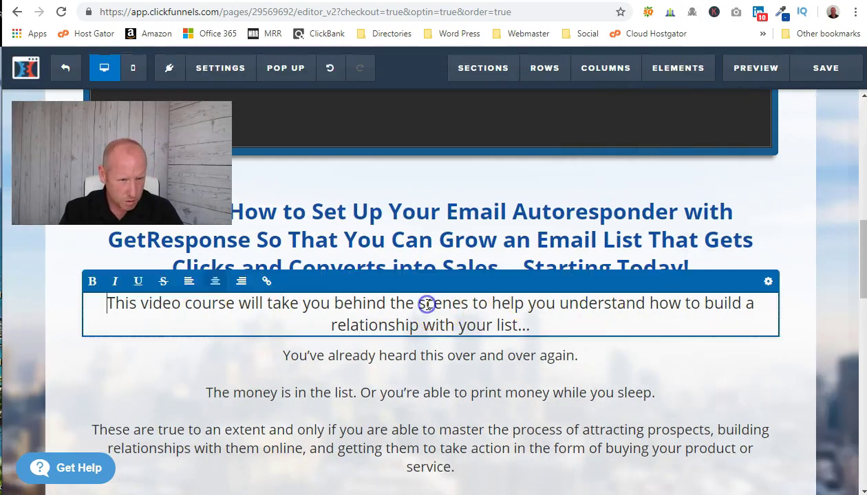
left_click_drag(107, 303, 559, 323)
left_click(92, 282)
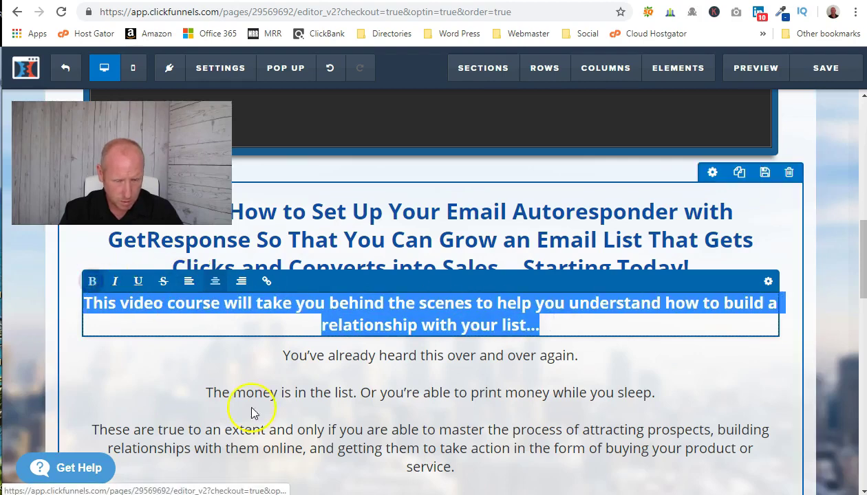
Add an Image element below the long sales text, above "What You'll Learn:"
scroll(453, 362, "down", 3)
scroll(454, 366, "down", 4)
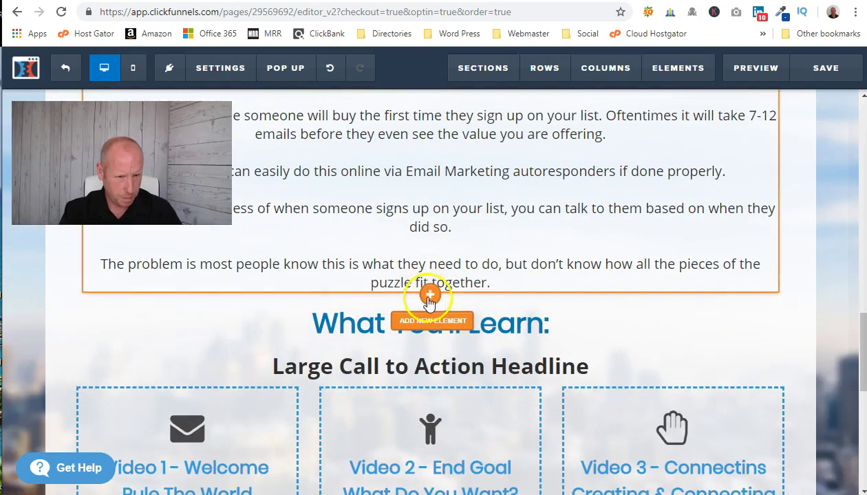
left_click(429, 297)
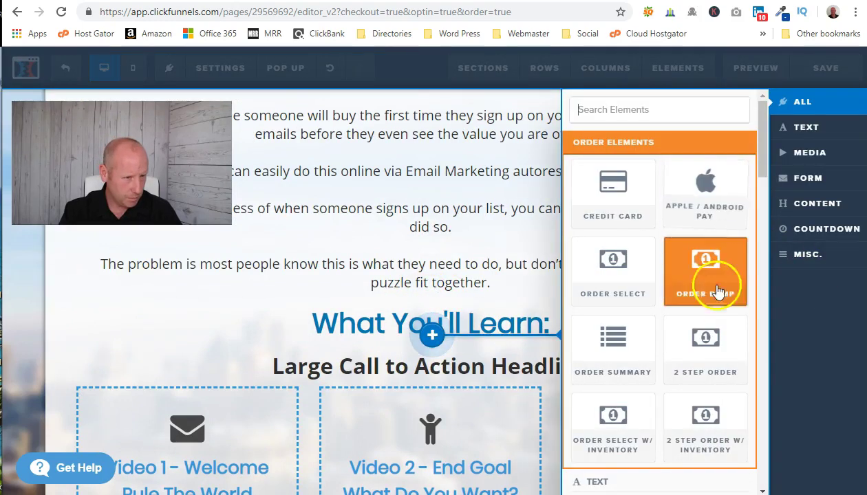
scroll(707, 309, "down", 6)
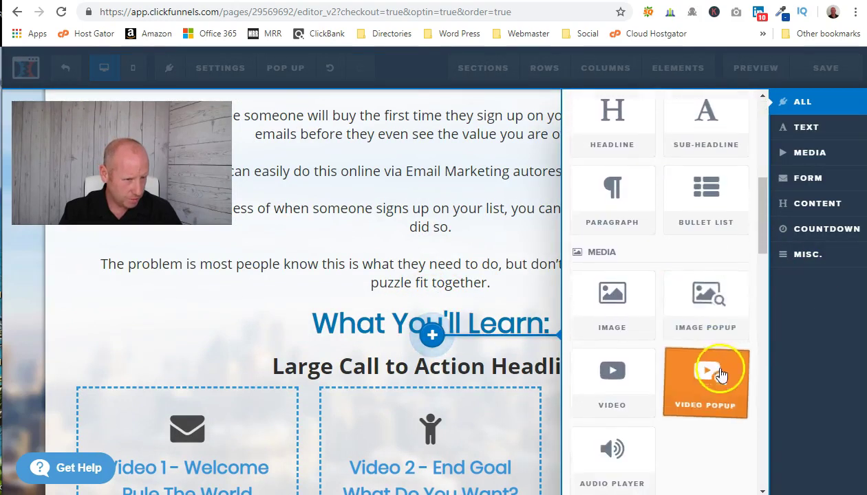
left_click(612, 306)
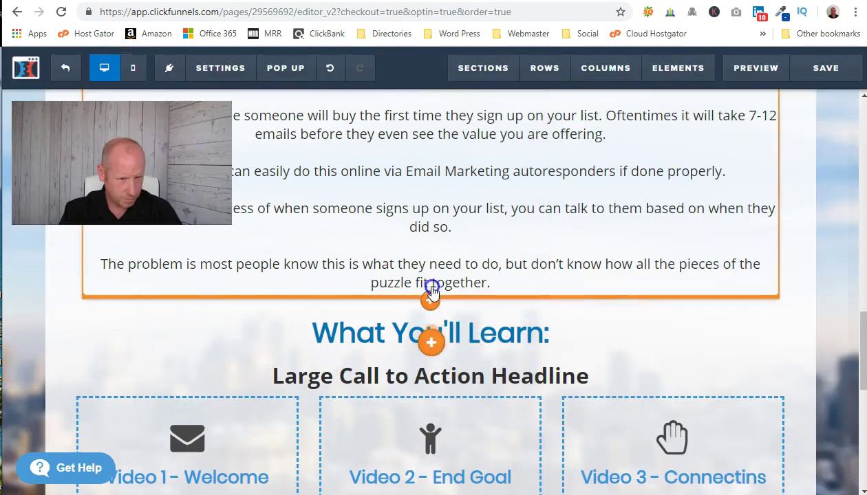
Upload the 8_ecovers picture from the product's Graphics IMAGES folder on the Desktop for the new demo image element
left_click(443, 360)
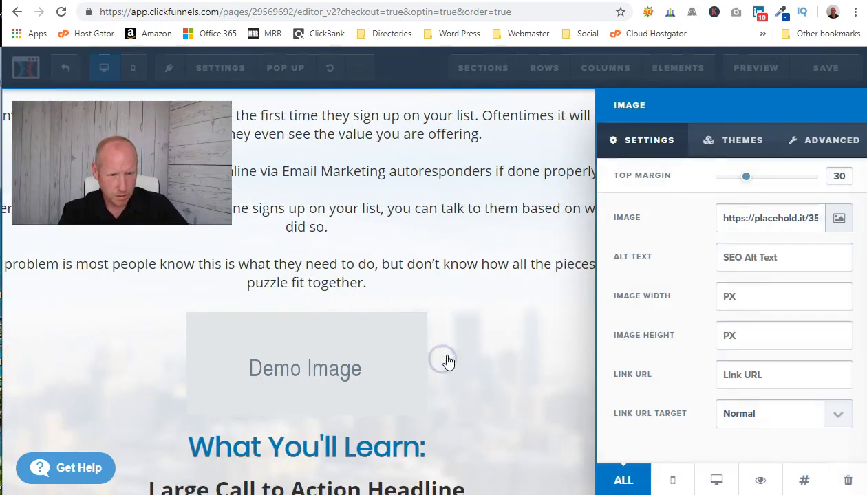
left_click(813, 218)
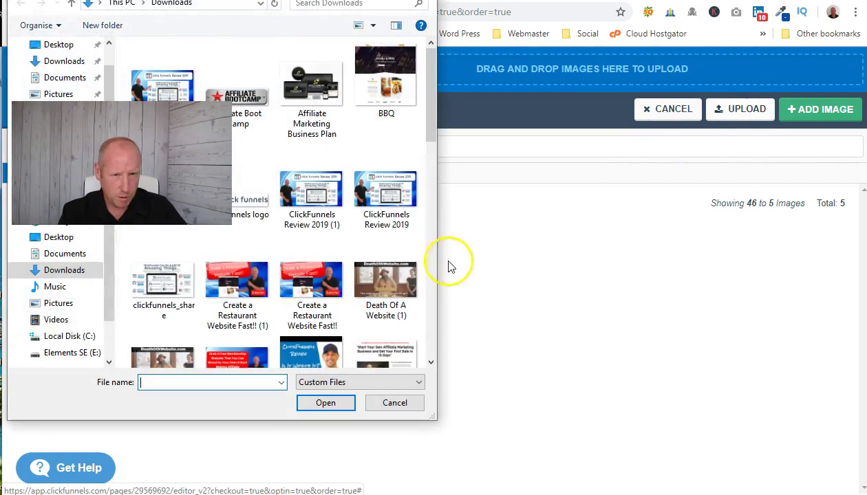
left_click(62, 238)
double_click(258, 109)
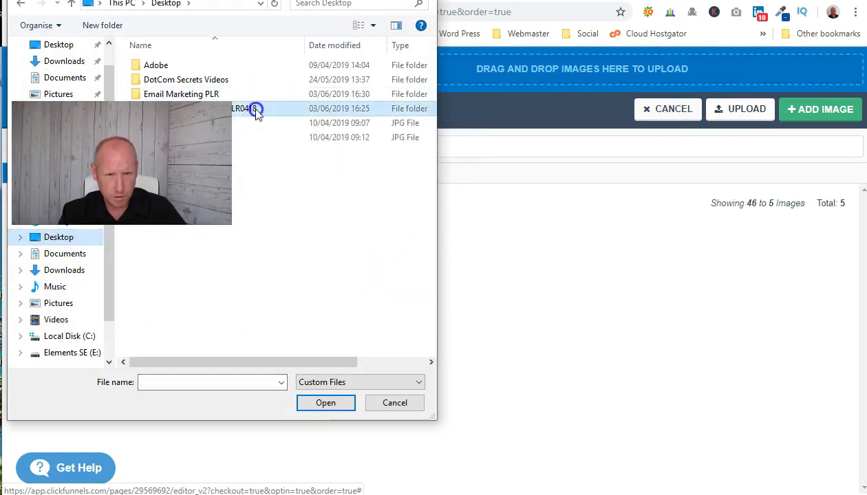
double_click(176, 84)
double_click(176, 69)
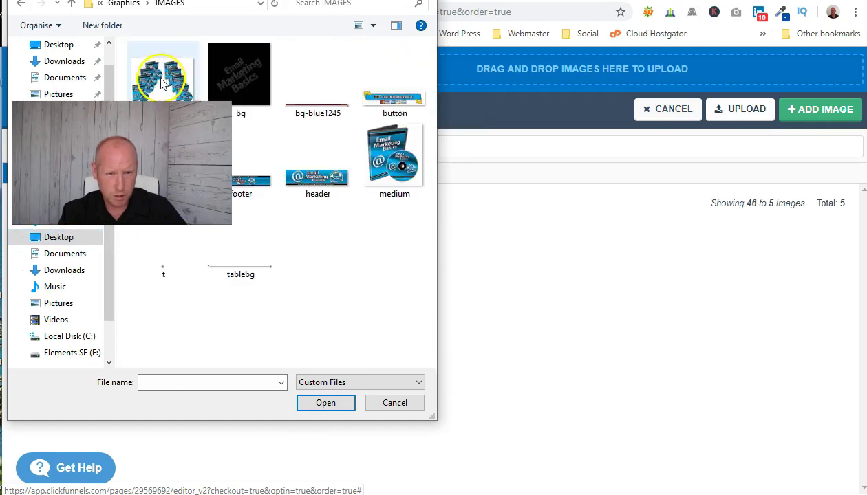
left_click(163, 83)
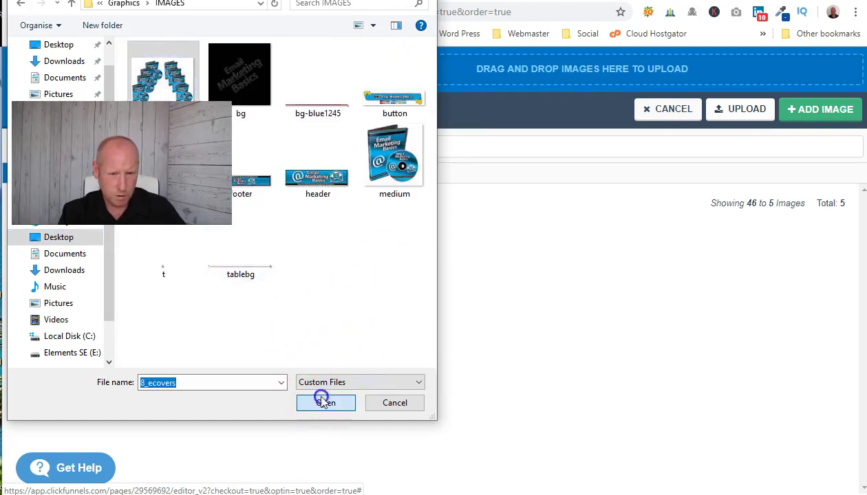
left_click(323, 402)
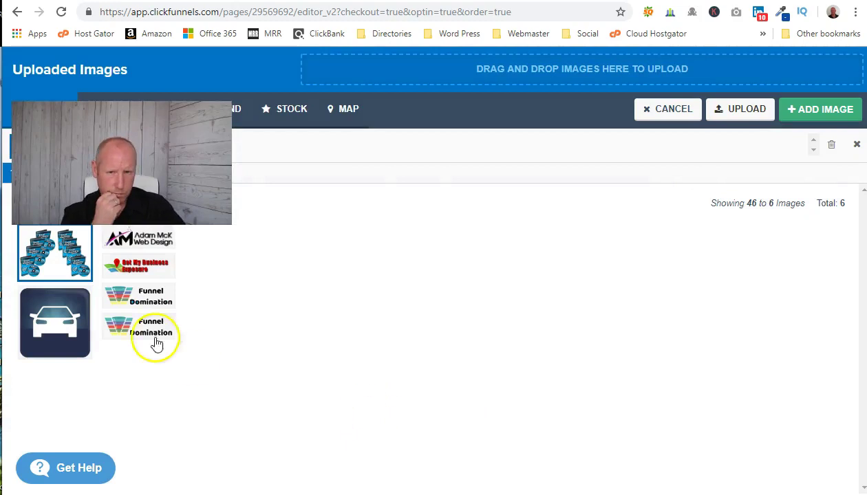
Insert the uploaded product ecovers picture into the image element below the sales text and close its settings
left_click(58, 254)
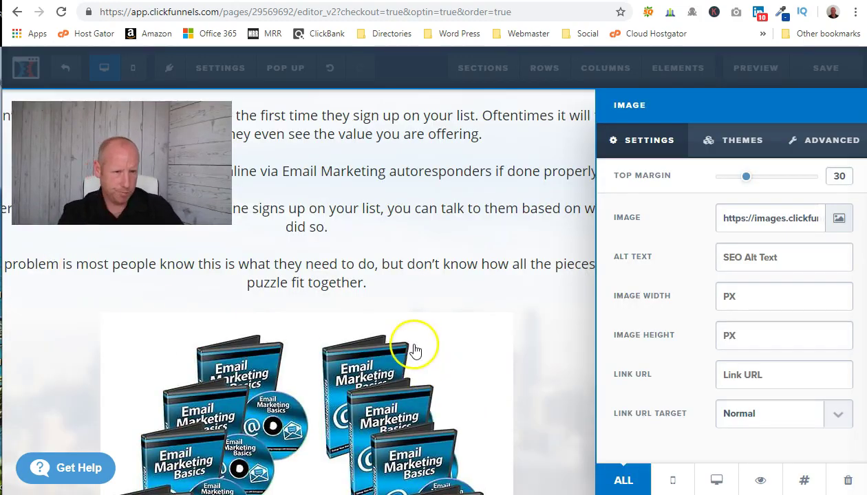
left_click(559, 377)
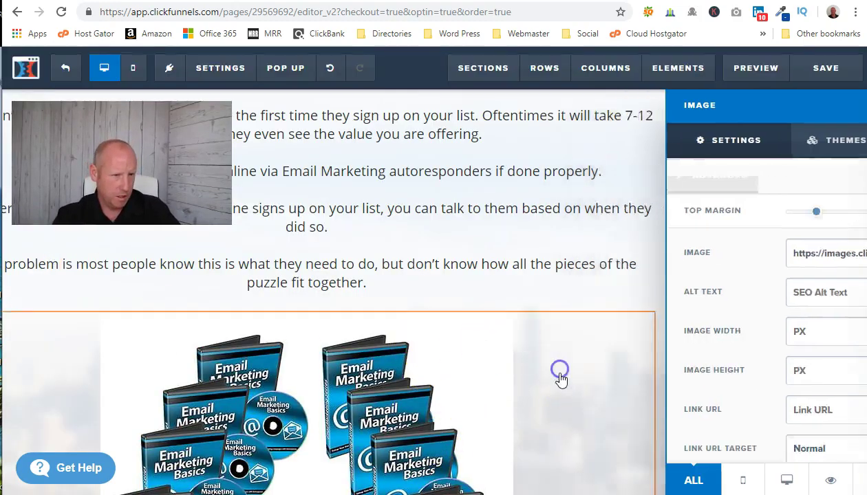
Replace the "Large Call to Action Headline" text under What You'll Learn with "Email Marketing Basics - The Key To Success!"
scroll(697, 351, "down", 4)
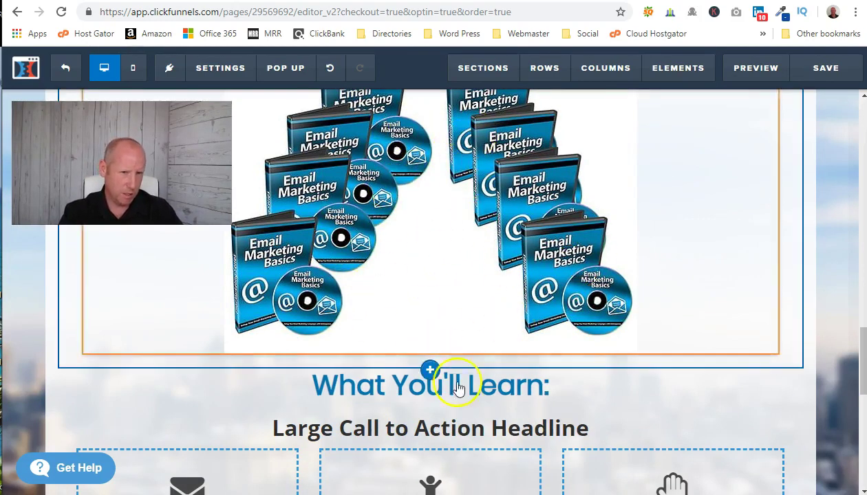
scroll(558, 331, "down", 2)
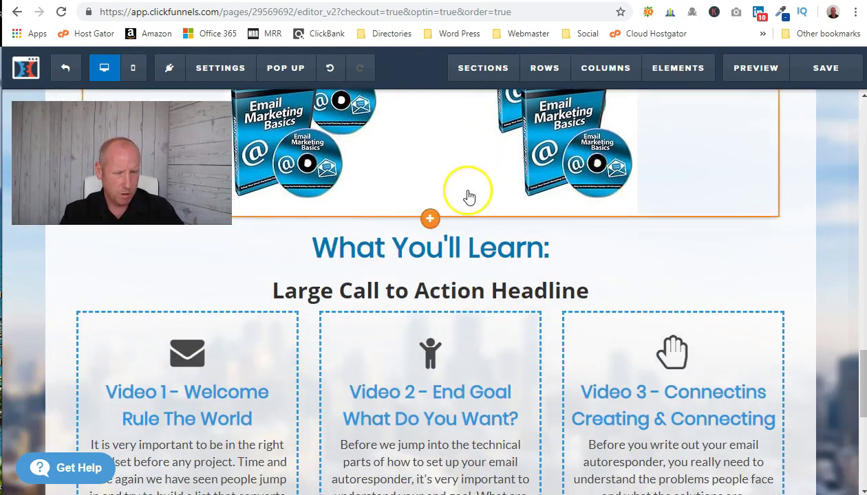
scroll(578, 258, "down", 1)
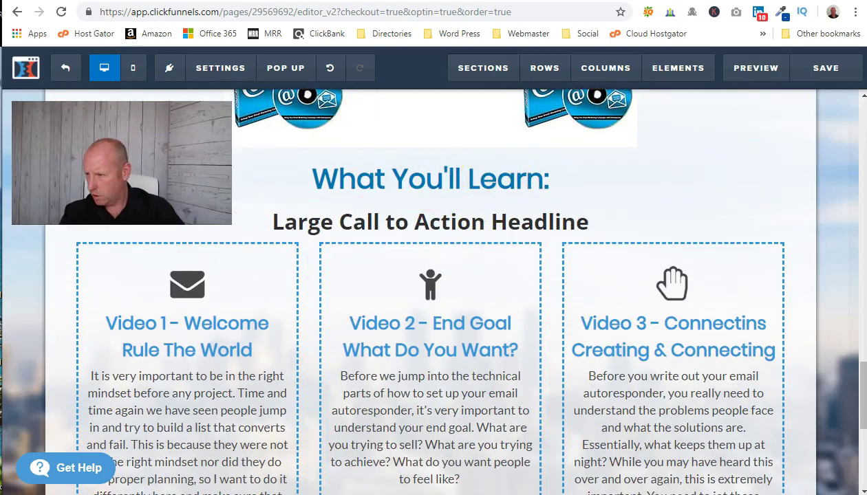
left_click(324, 222)
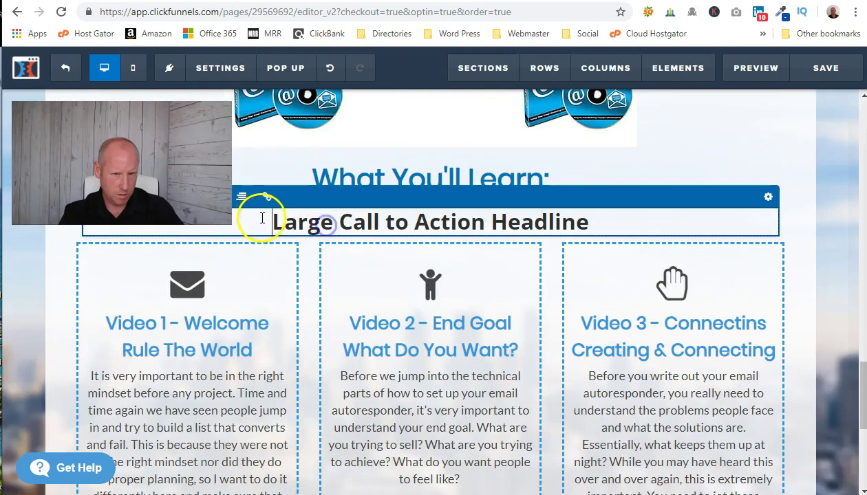
left_click(262, 220)
type("Email Ma")
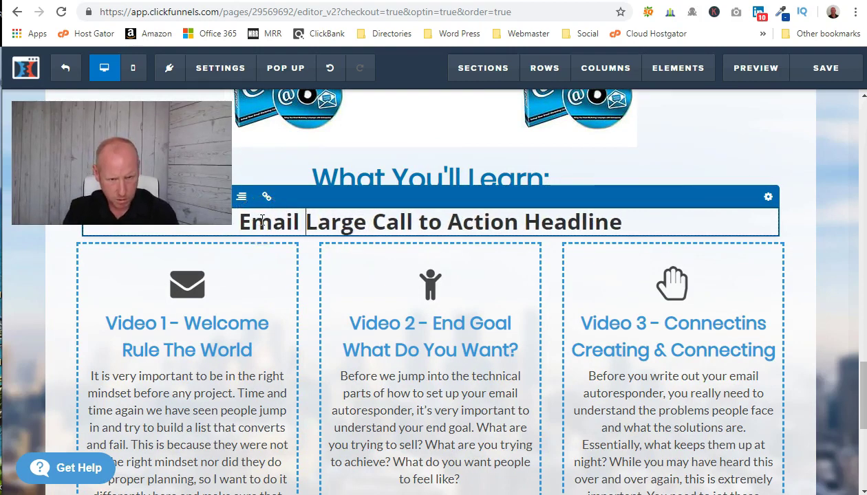
type("rketing Bas")
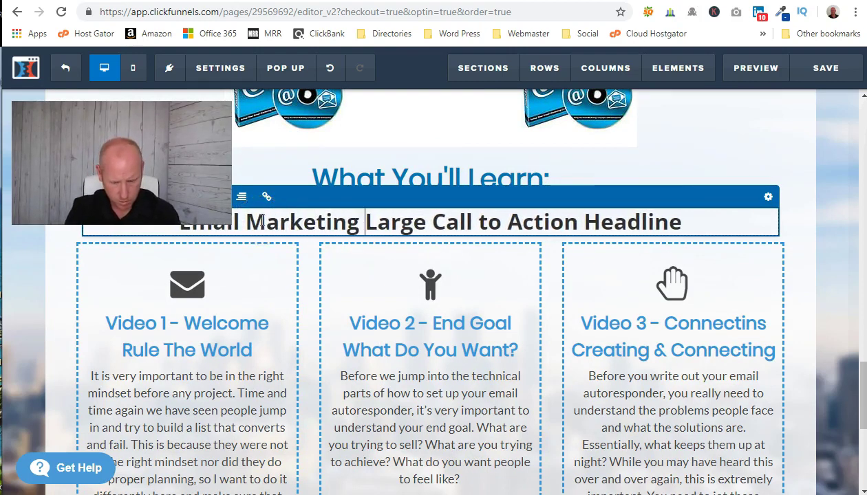
type("ics")
key("Delete")
key("Delete")
key("Delete")
key("Delete")
key("Delete")
key("Delete")
key("Delete")
key("Delete")
key("Delete")
key("Delete")
key("Delete")
key("Delete")
key("Delete")
key("Delete")
key("Delete")
key("Delete")
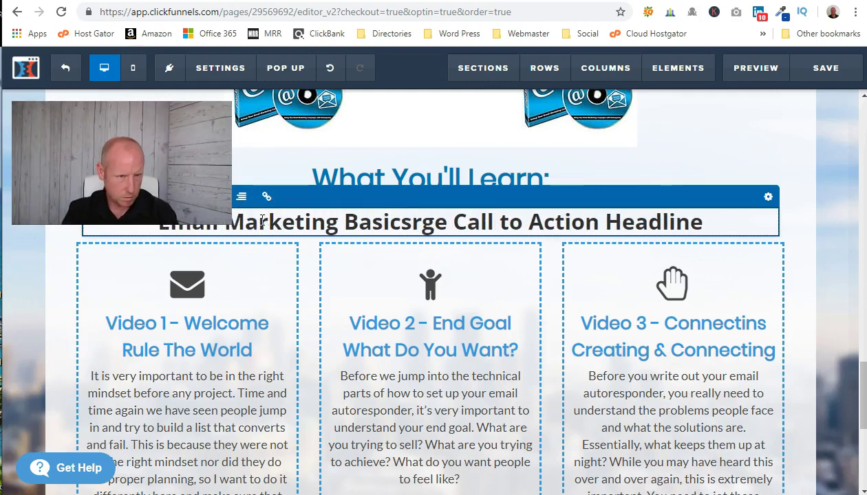
key("Delete")
type("- The Key T")
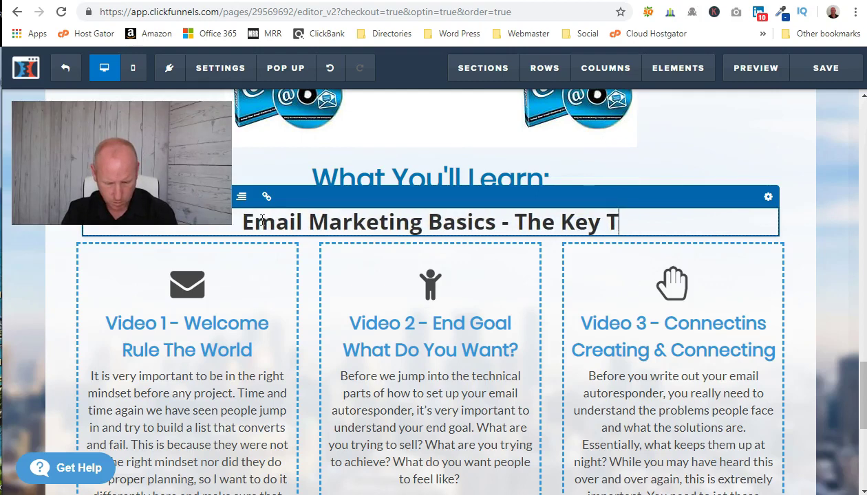
type("o Success!")
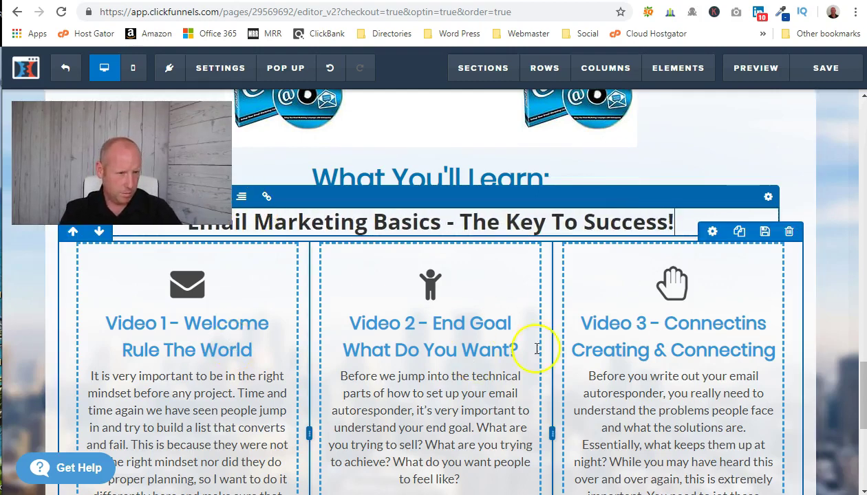
Duplicate the three-column row holding the Video 1, Video 2 and Video 3 boxes
scroll(510, 362, "down", 4)
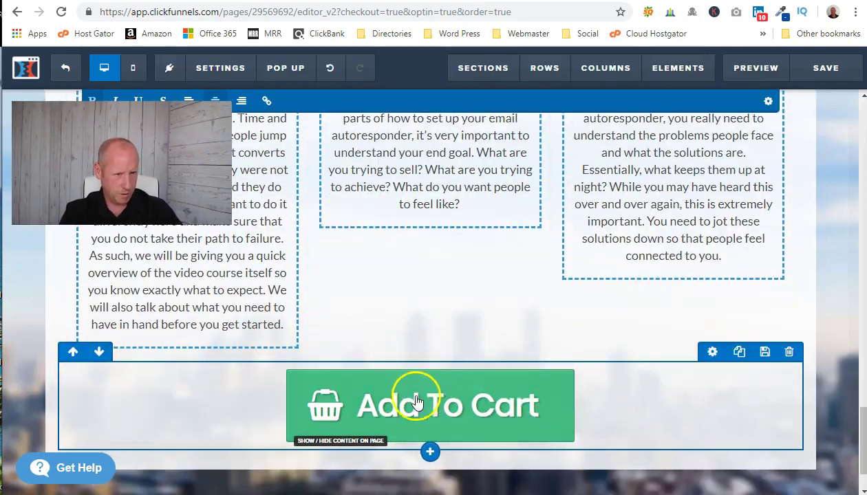
scroll(503, 385, "up", 5)
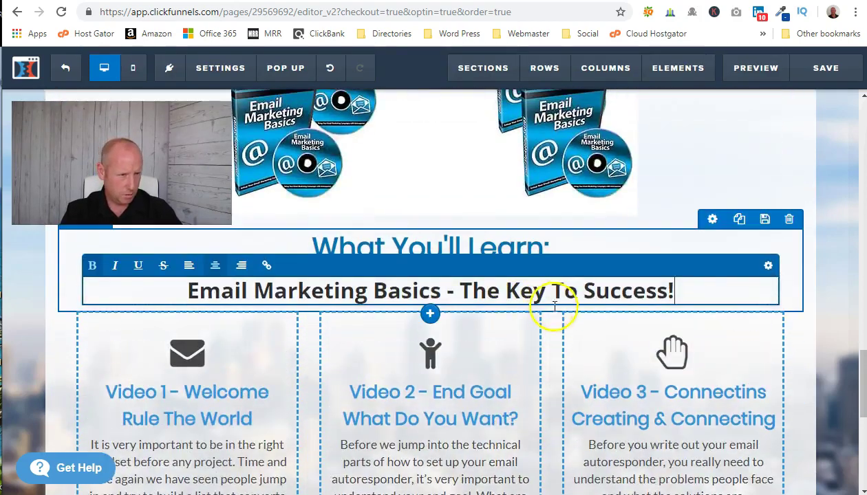
scroll(554, 308, "down", 1)
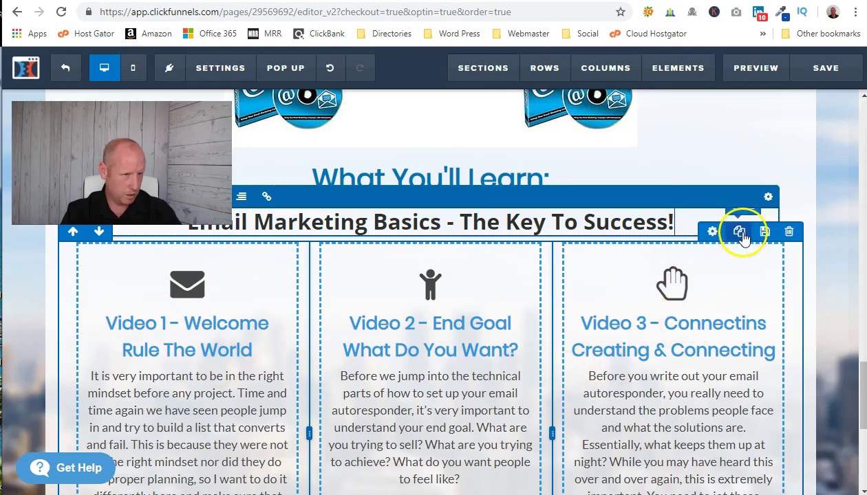
scroll(737, 238, "down", 1)
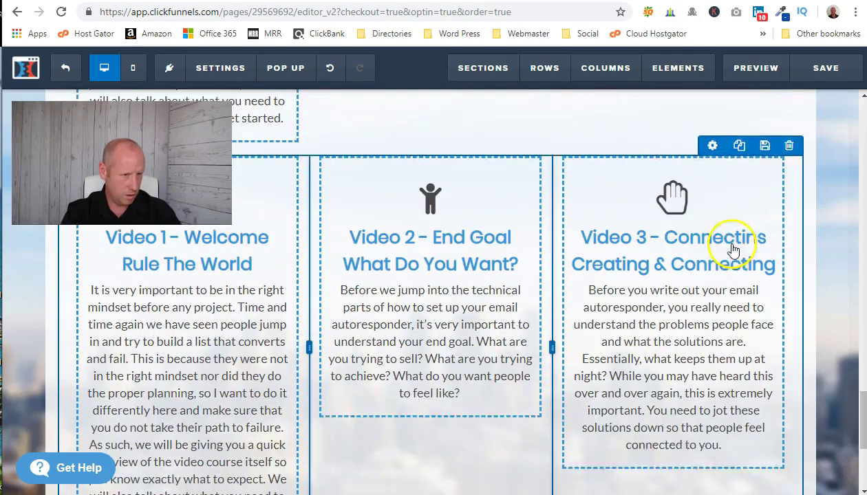
Renumber the three box headings in the copied row as Video 4, Video 5 and Video 6
left_click(214, 241)
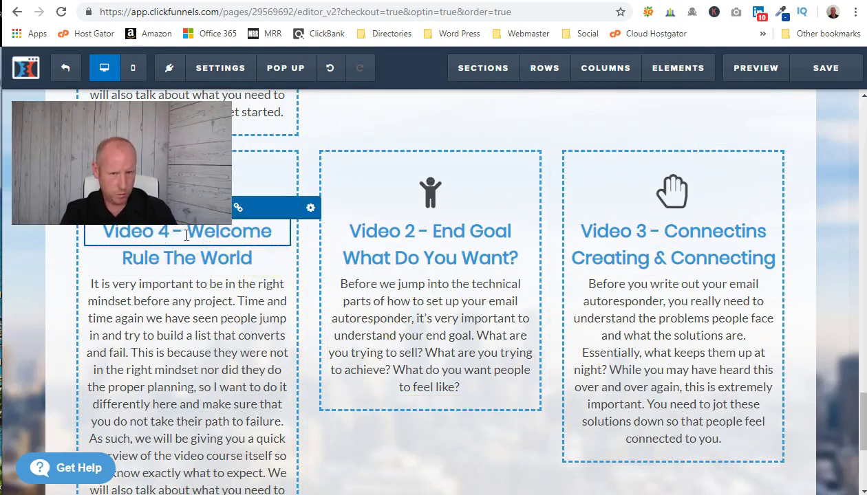
left_click(401, 231)
double_click(405, 231)
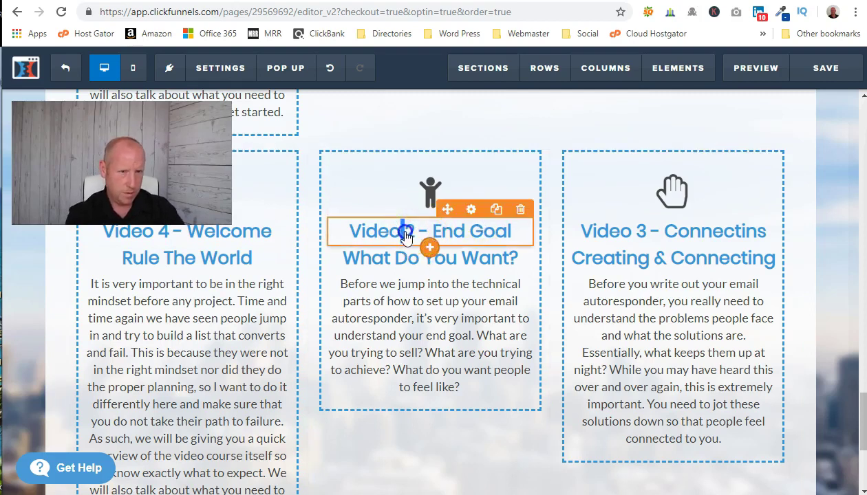
left_click(406, 236)
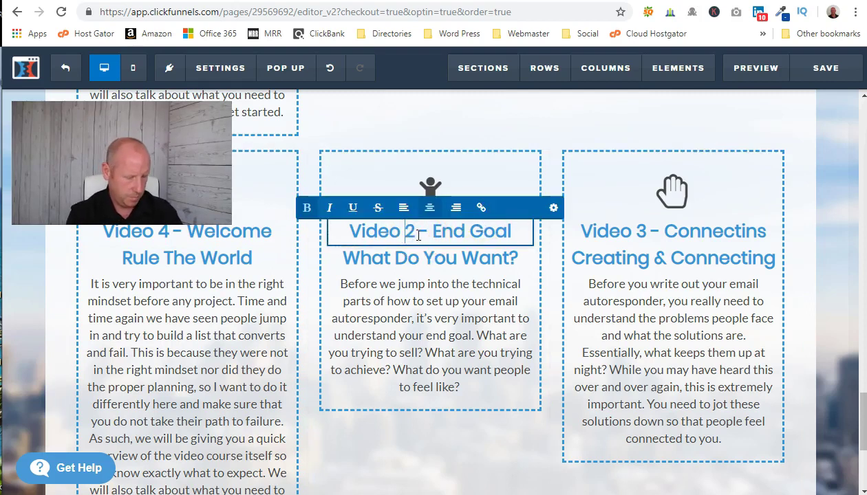
left_click(743, 232)
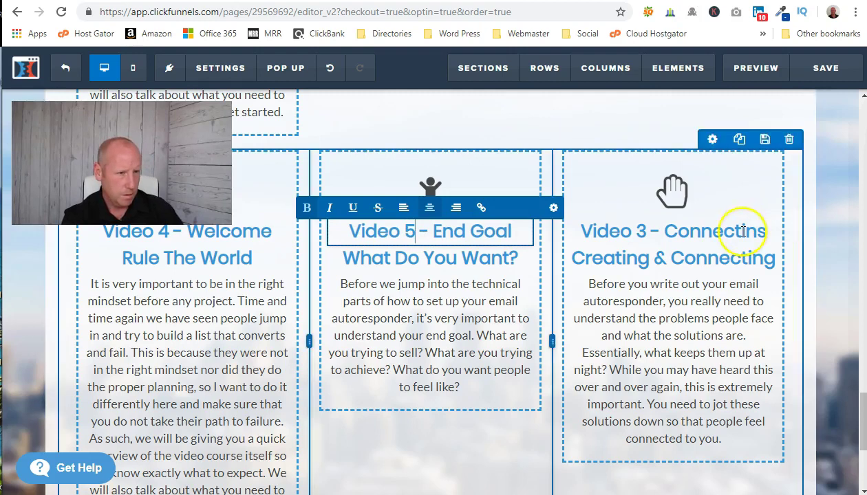
left_click(635, 232)
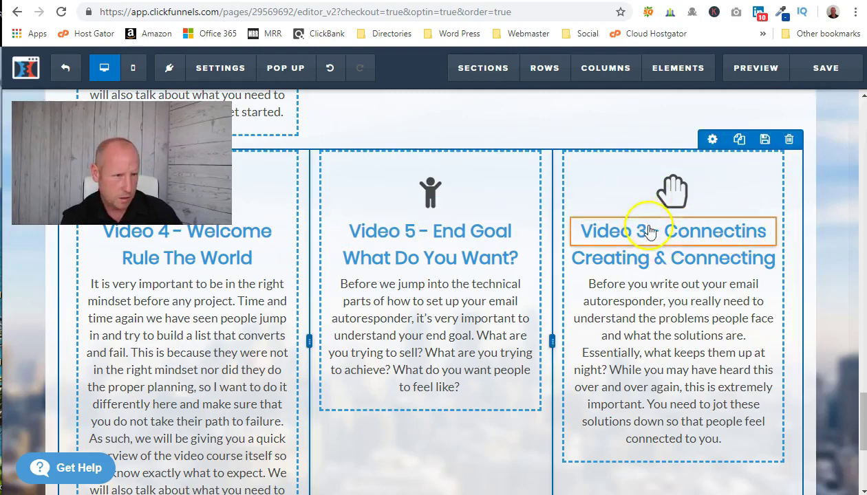
left_click(639, 232)
key("BackSpace")
type("6")
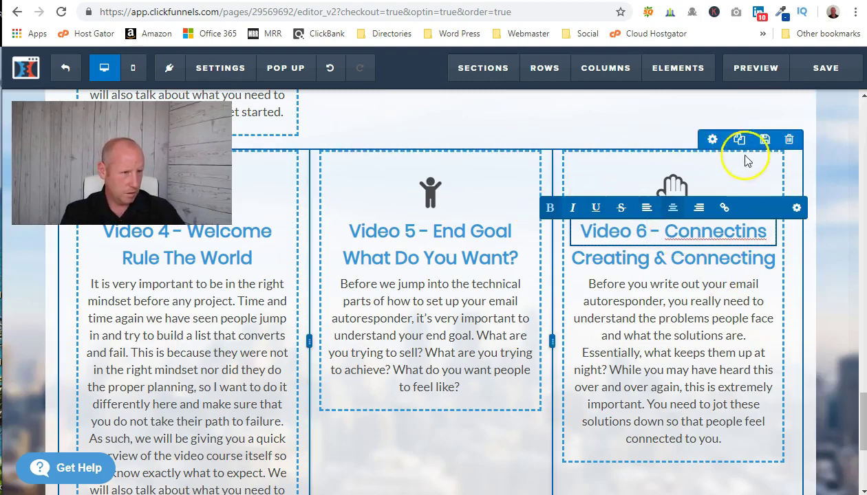
Duplicate the Video 4 to 6 row and renumber the copied box headings as Video 7, Video 8 and Video 9
left_click(741, 140)
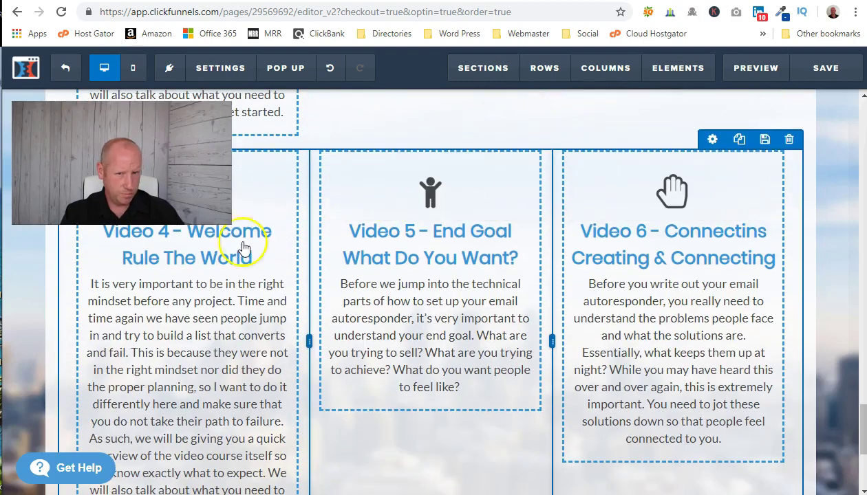
left_click(163, 236)
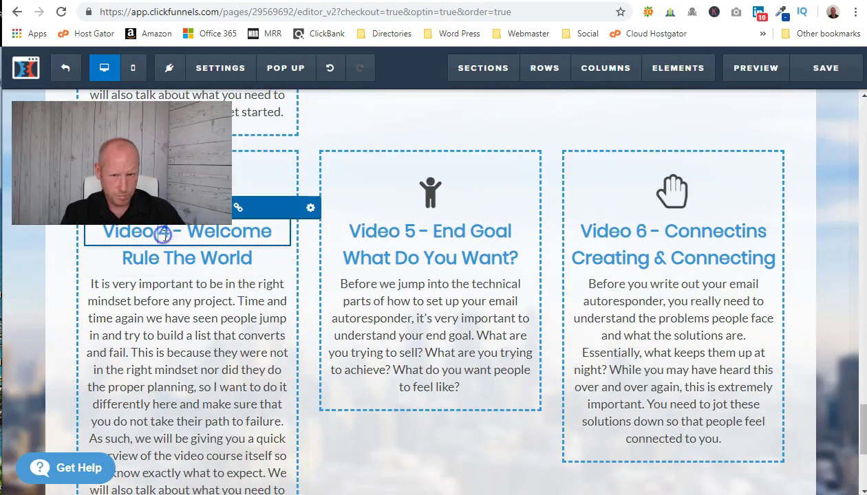
left_click(409, 234)
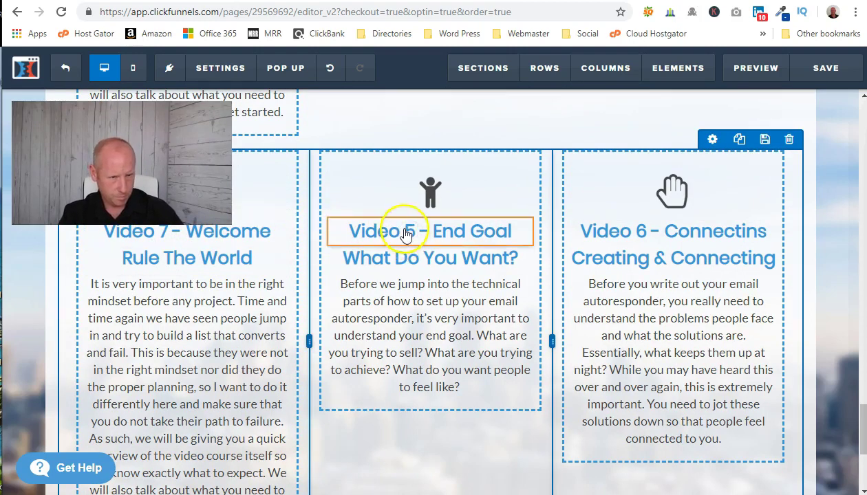
left_click(406, 234)
key("Delete")
type("8")
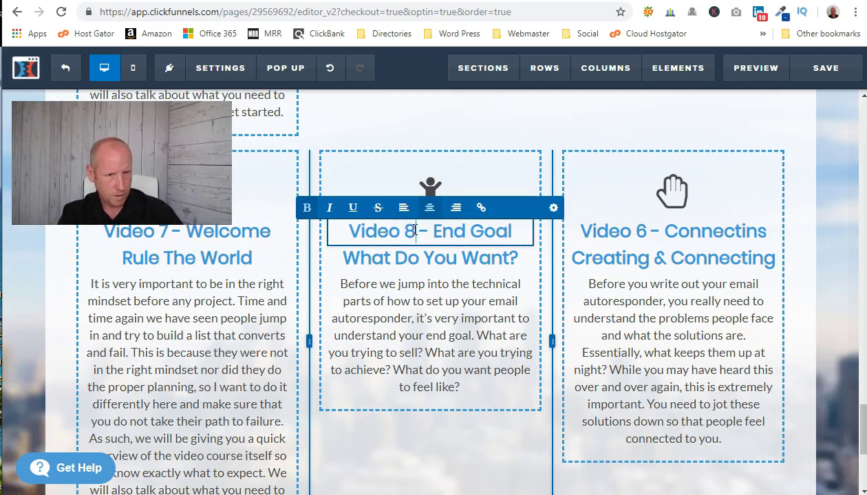
left_click(641, 236)
left_click(641, 235)
type("9")
key("Delete")
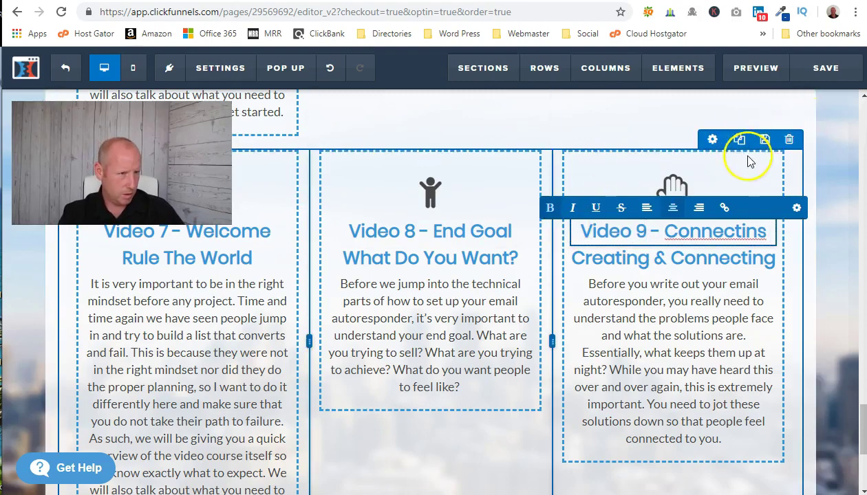
Duplicate the Video 7 to 9 row and delete the hand icon, both headings and the description from the copy's third column
left_click(725, 170)
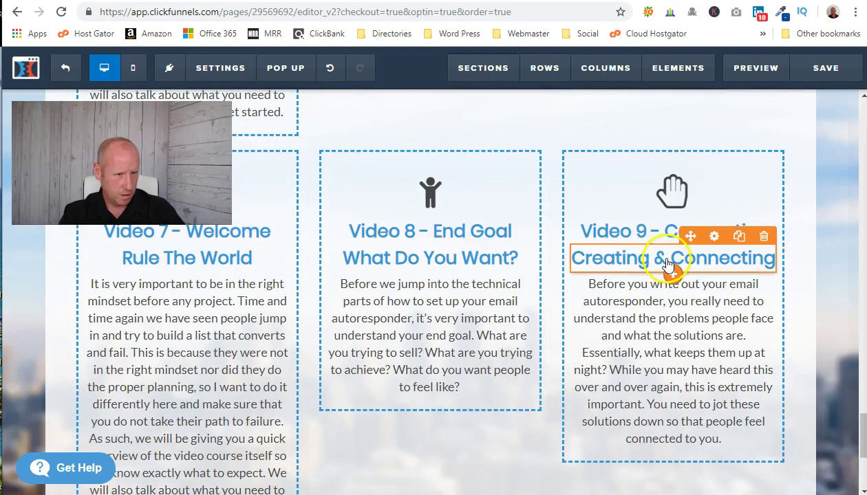
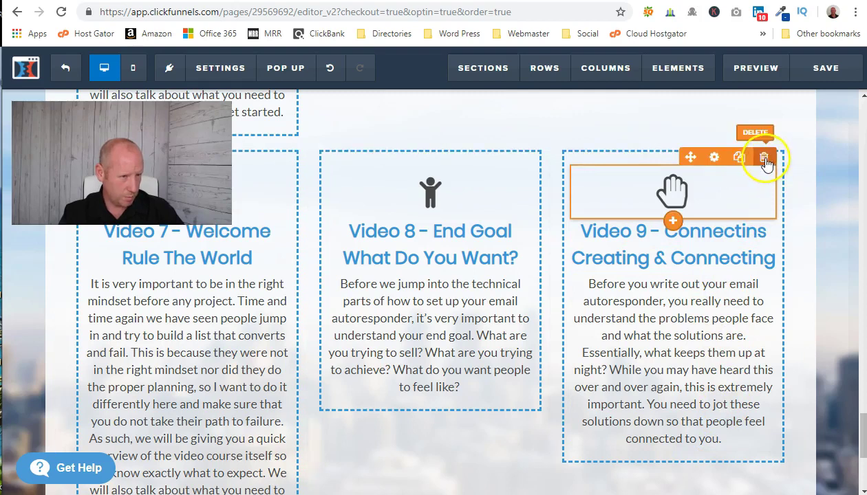
left_click(765, 160)
left_click(504, 91)
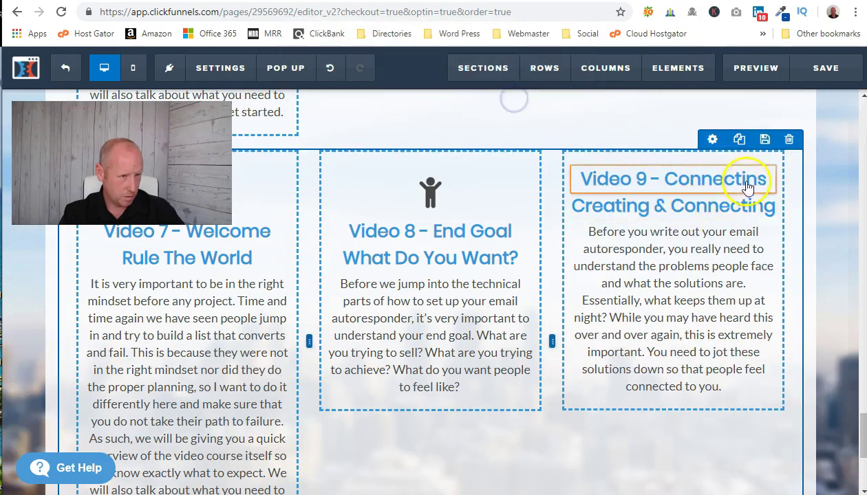
left_click(764, 157)
left_click(503, 89)
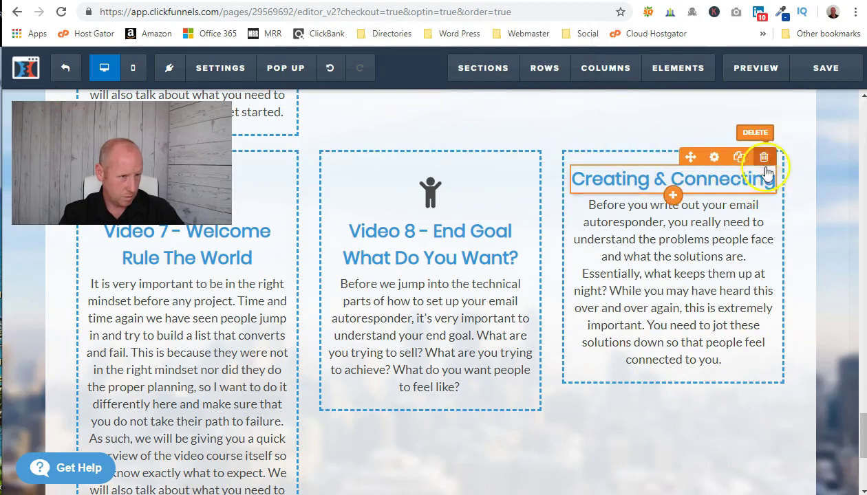
left_click(763, 157)
left_click(509, 95)
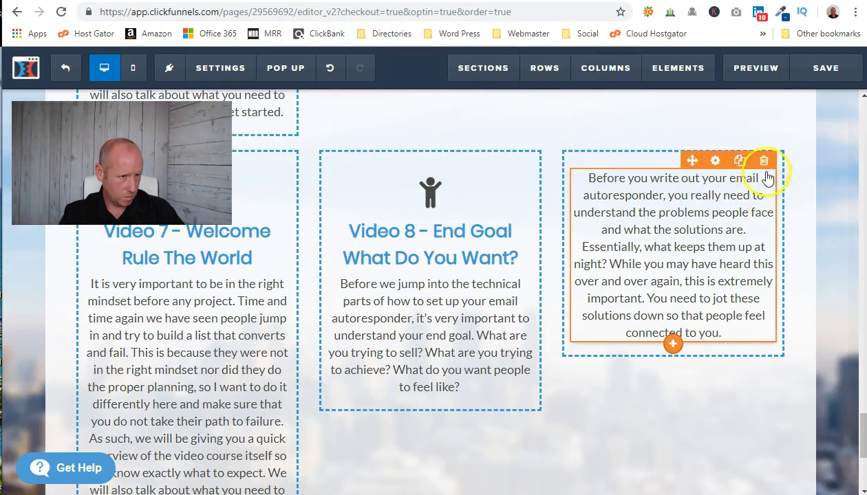
left_click(763, 160)
left_click(509, 91)
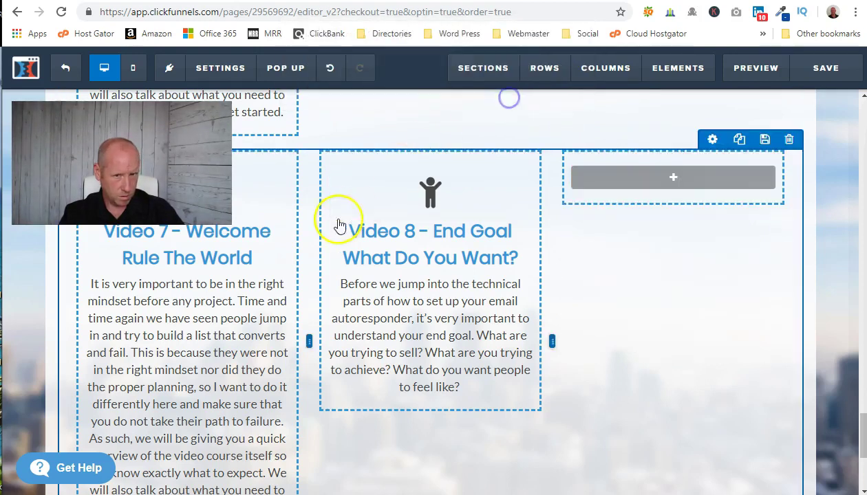
Delete the icon, both headings and the description from the first column of the last video row
mouse_move(258, 172)
left_click(279, 159)
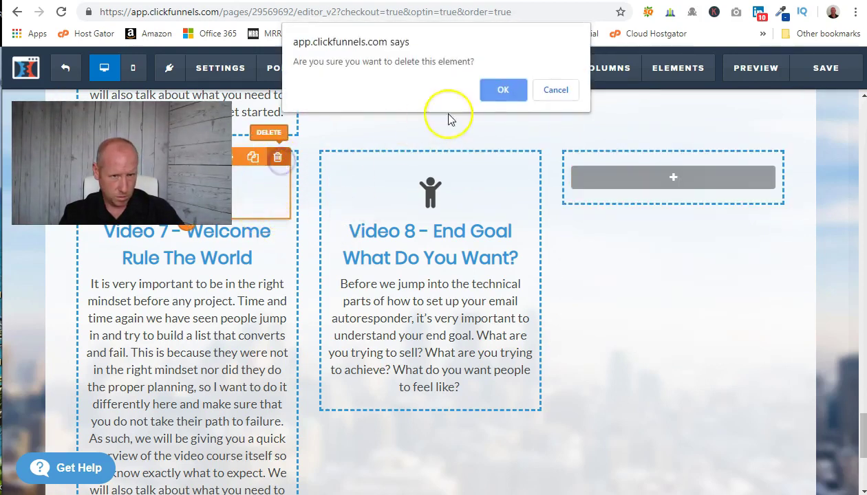
left_click(496, 90)
left_click(281, 158)
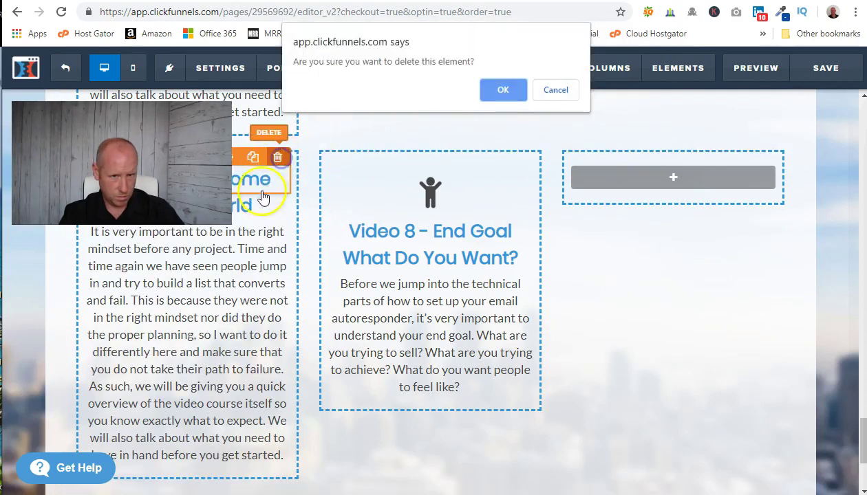
left_click(507, 97)
mouse_move(265, 180)
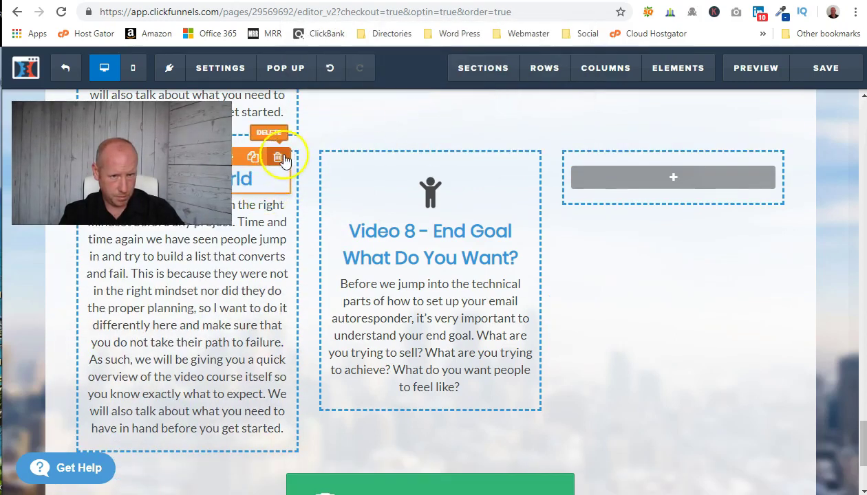
left_click(277, 156)
left_click(503, 97)
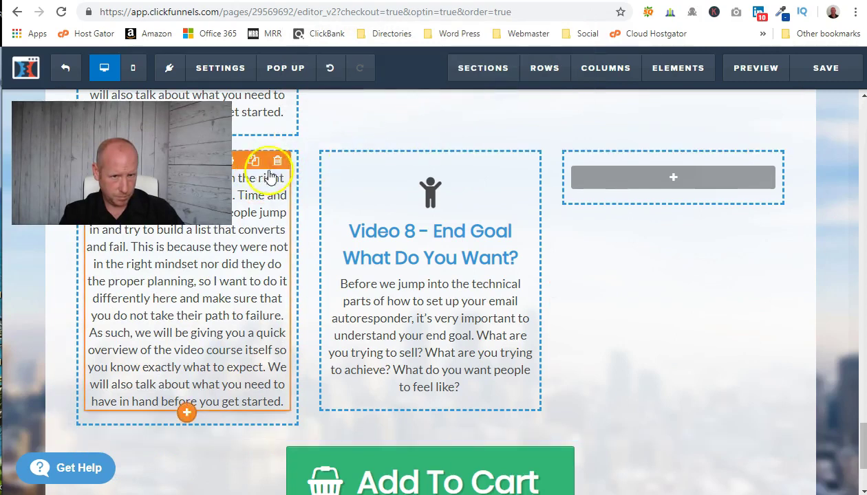
left_click(277, 159)
left_click(503, 91)
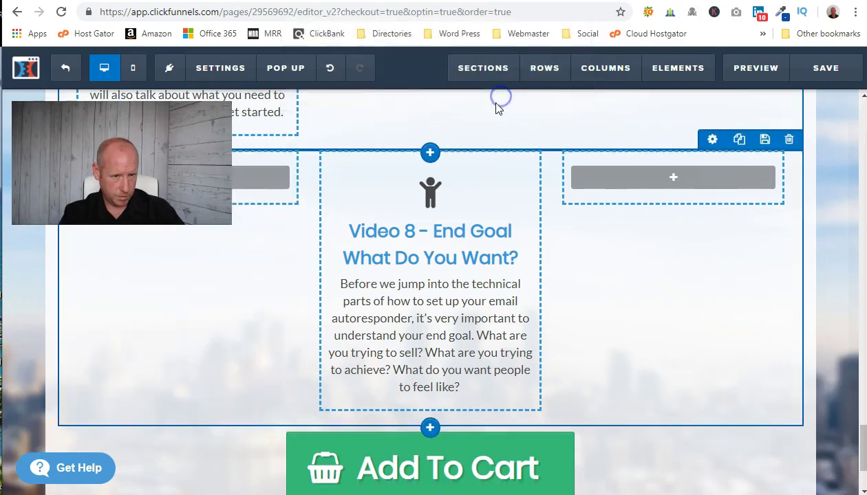
Change the Add To Cart button's background colour to the dark blue #0f4ea5
scroll(620, 309, "down", 2)
scroll(631, 319, "up", 1)
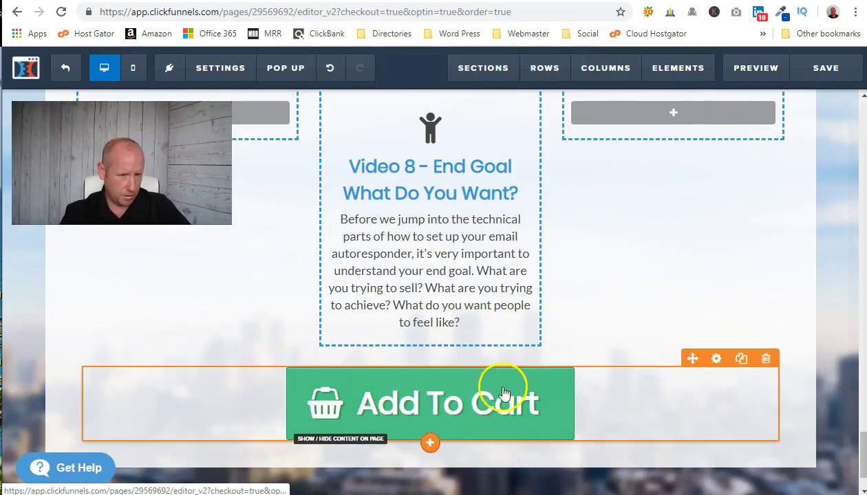
left_click(459, 404)
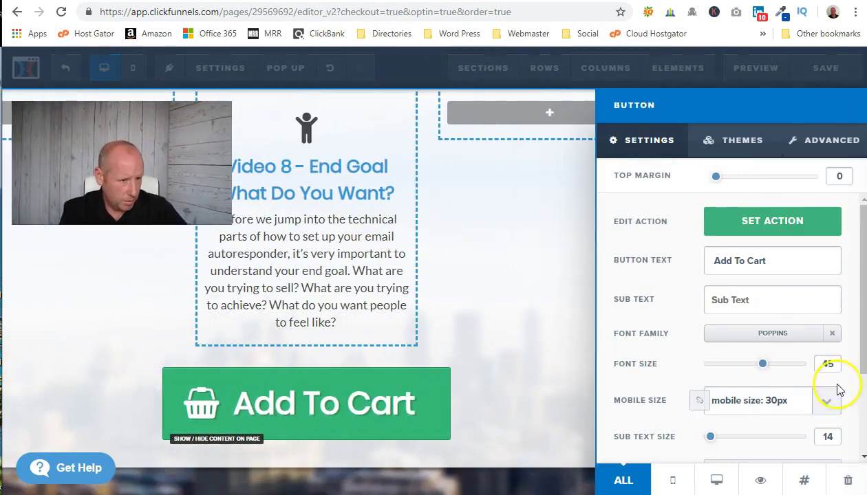
scroll(620, 375, "down", 2)
left_click(735, 428)
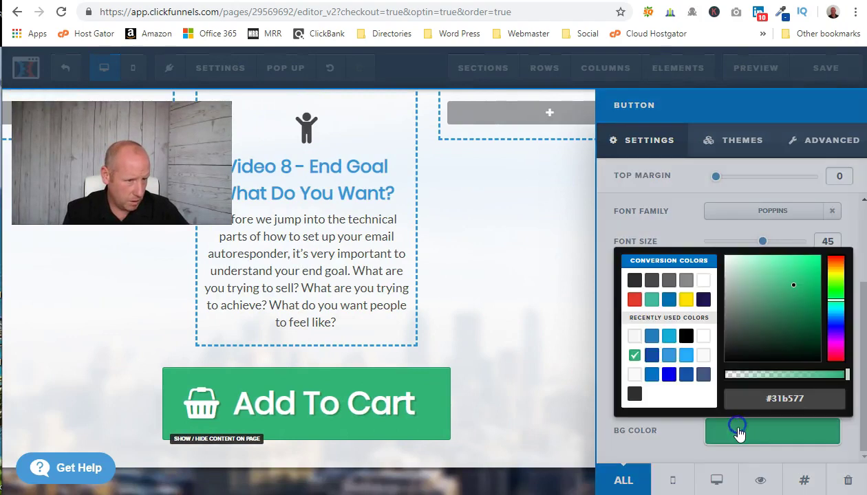
left_click(651, 355)
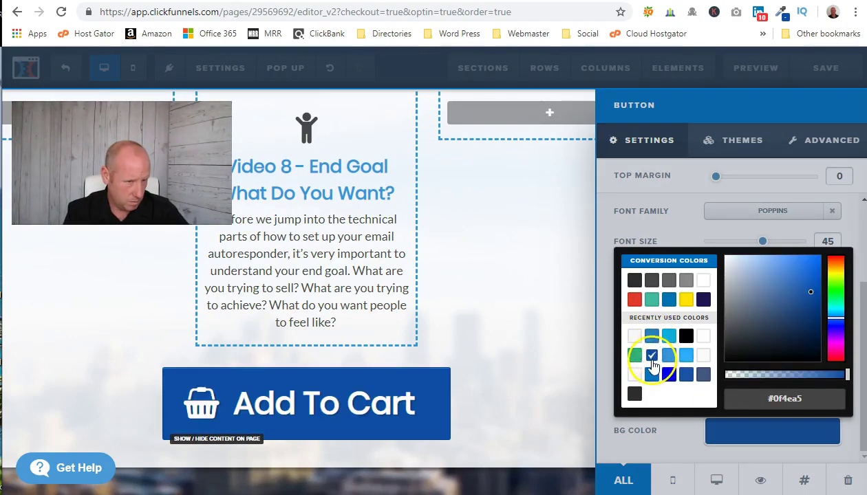
left_click(570, 406)
scroll(613, 280, "down", 1)
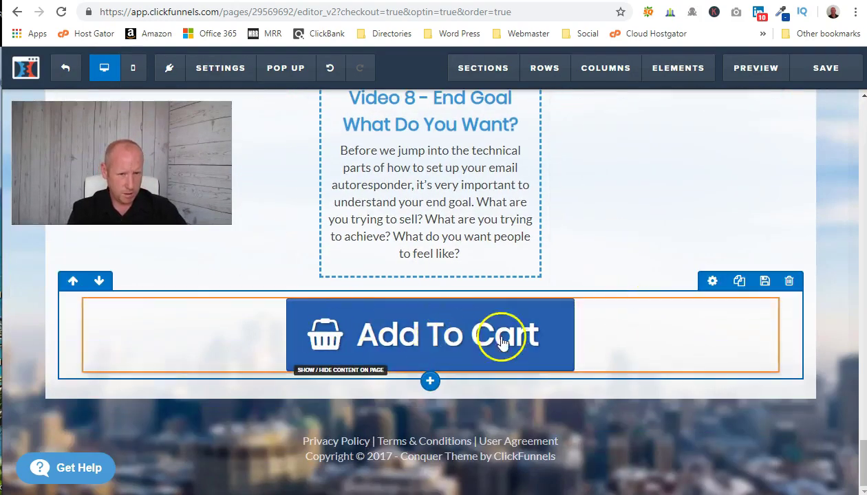
Change the cart button's text to Buy Now and check which action is assigned to it
left_click(422, 337)
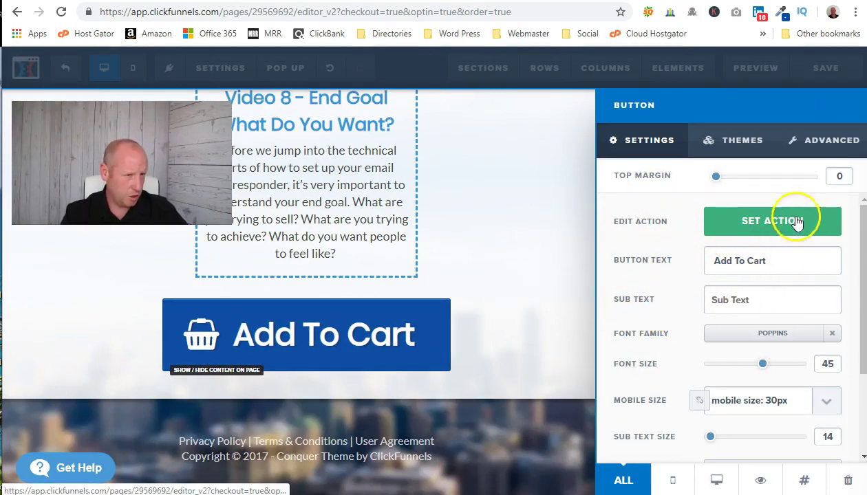
left_click_drag(769, 259, 628, 260)
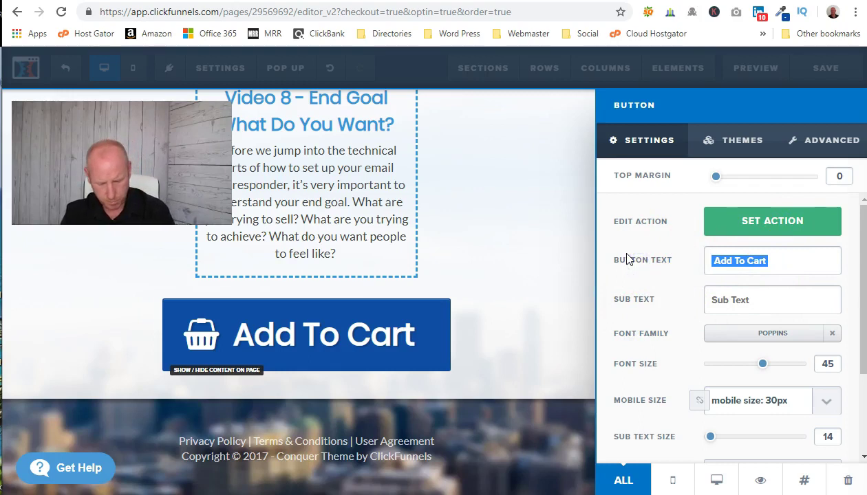
type("Buy Now")
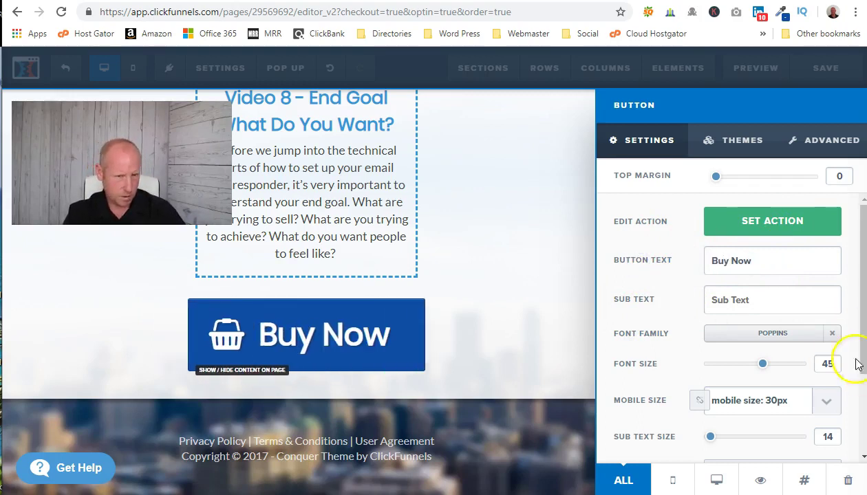
left_click(776, 223)
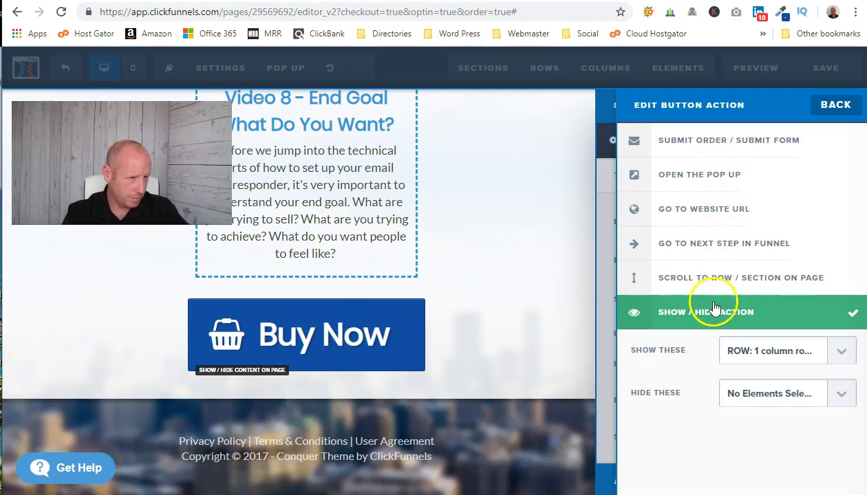
left_click(517, 322)
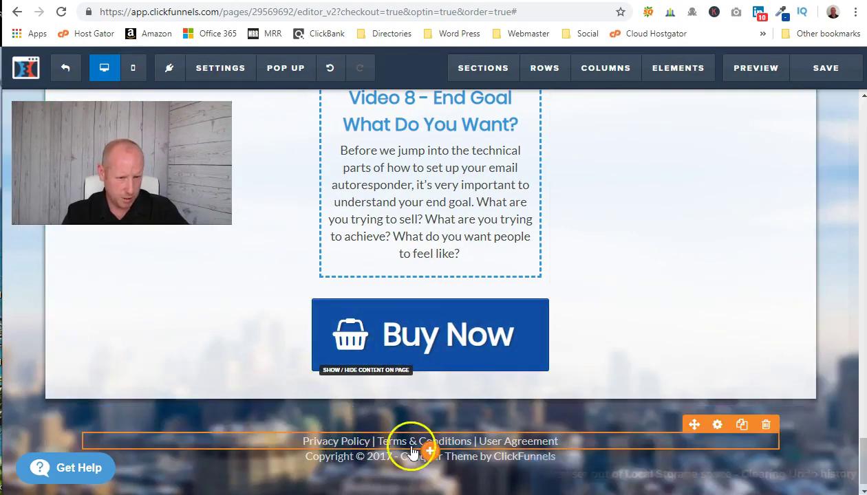
Remove User Agreement and its preceding separator from the footer links line
left_click(520, 440)
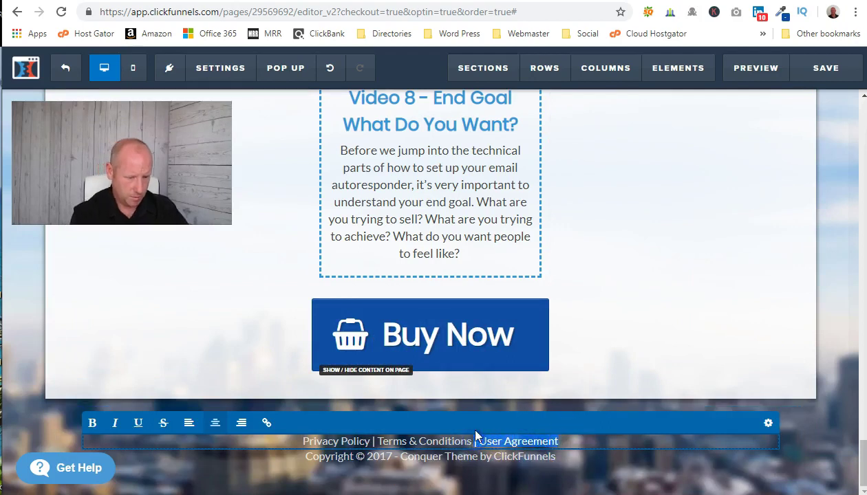
key("BackSpace")
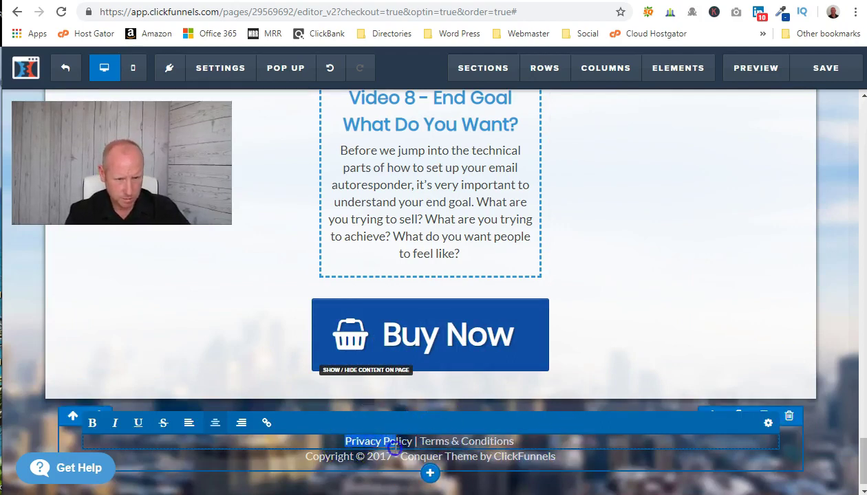
left_click_drag(420, 450, 423, 441)
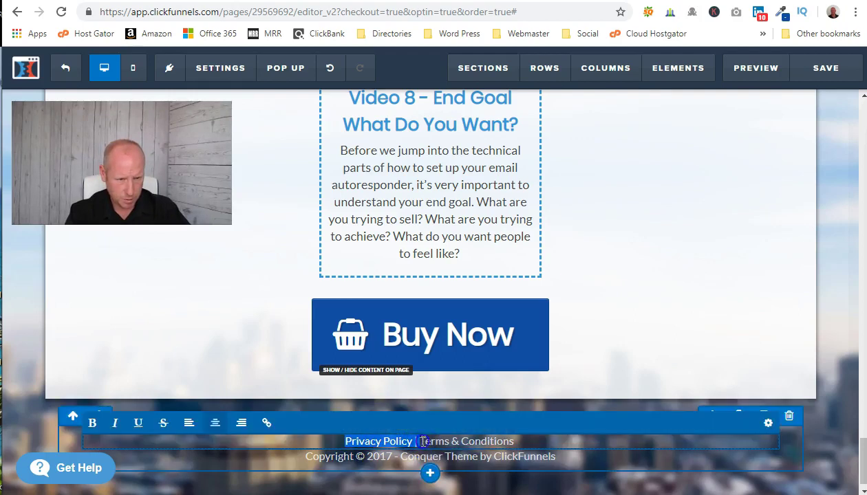
Copy the address of the website's Terms and Conditions page and set it as the link of the footer's Terms & Conditions text
left_click(523, 441)
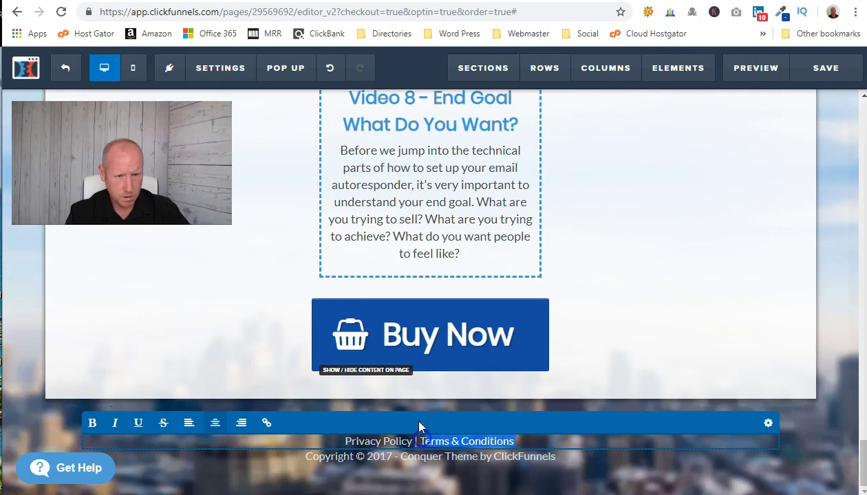
key("ctrl+Tab")
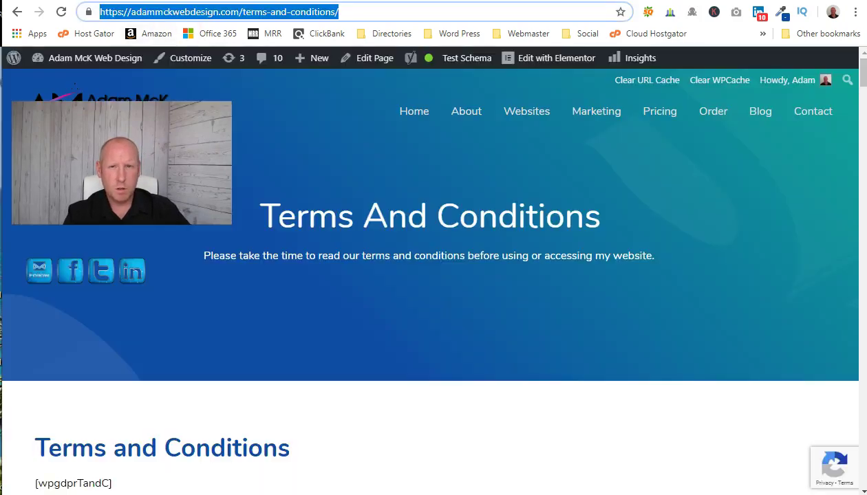
right_click(184, 18)
left_click(212, 88)
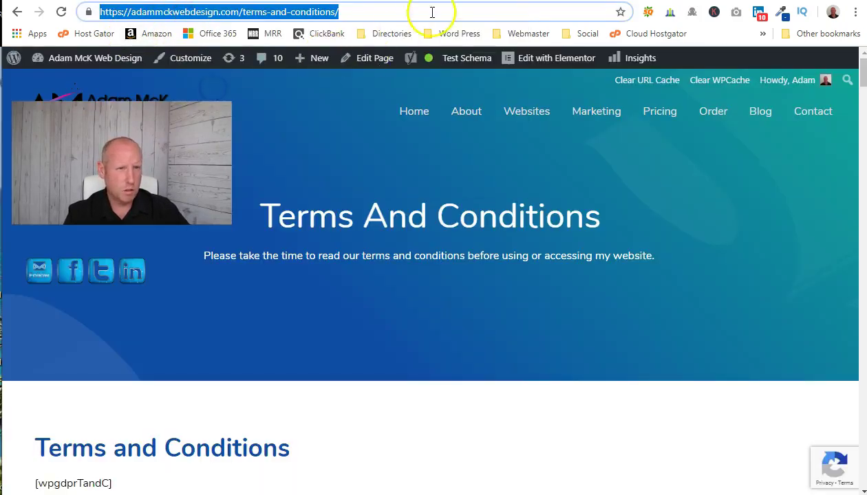
key("ctrl+Tab")
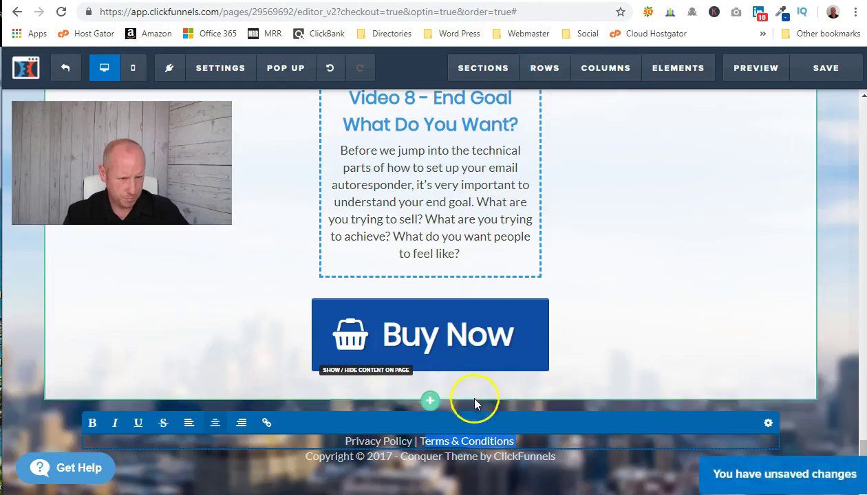
left_click(266, 422)
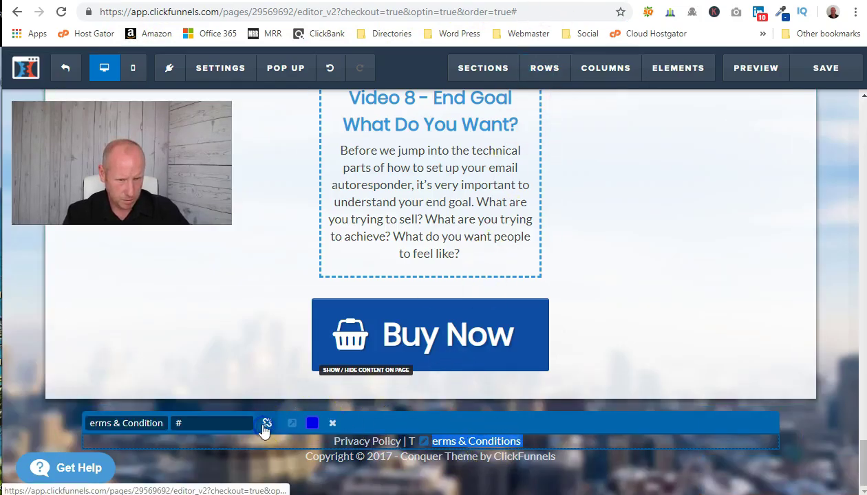
right_click(179, 424)
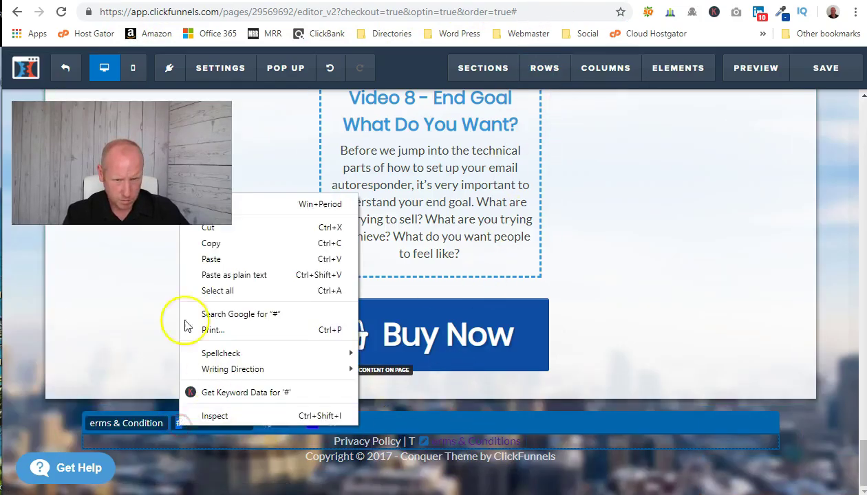
left_click(206, 260)
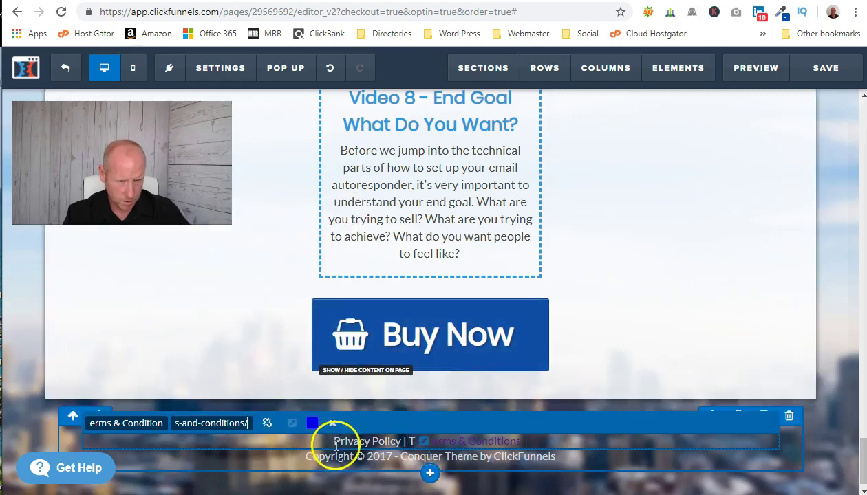
key("Return")
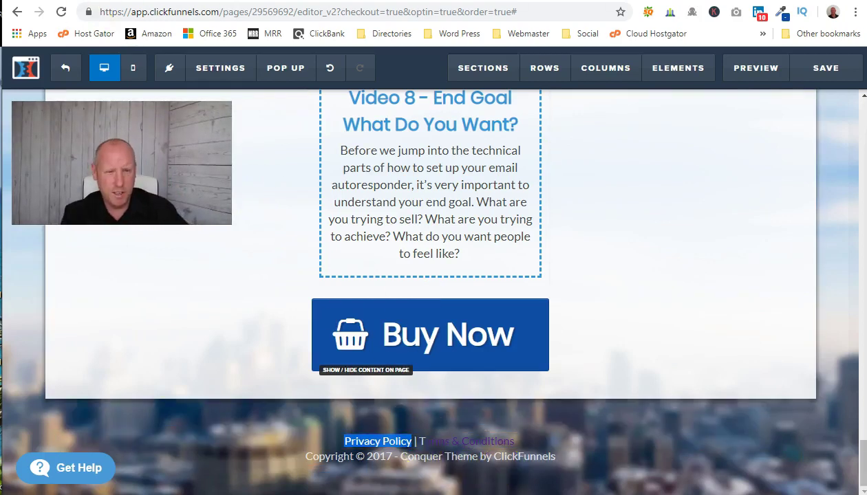
Rework the start of the footer link so Terms is plain text, and paste the terms page address into the link again
left_click(436, 441)
left_click_drag(518, 447, 552, 441)
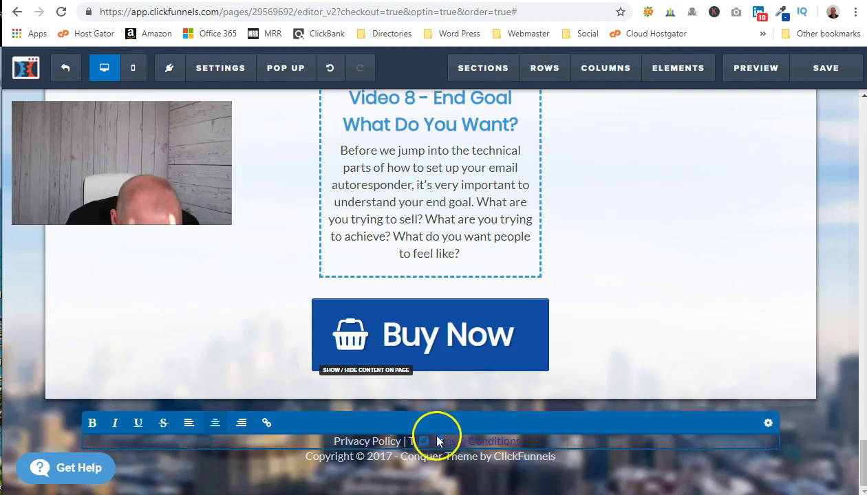
left_click(423, 444)
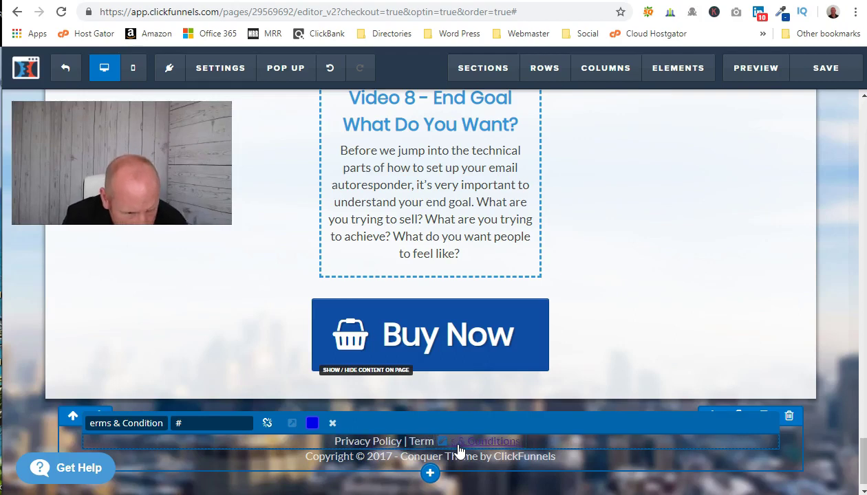
left_click(452, 446)
key("Delete")
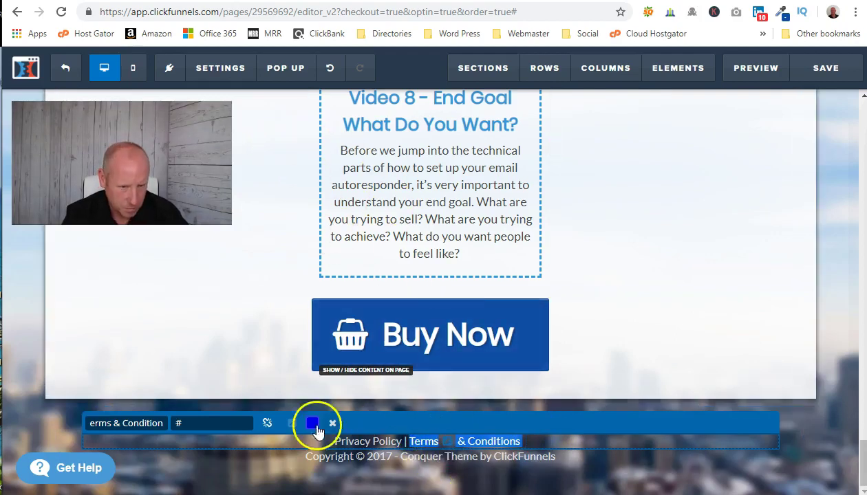
left_click(165, 424)
right_click(179, 425)
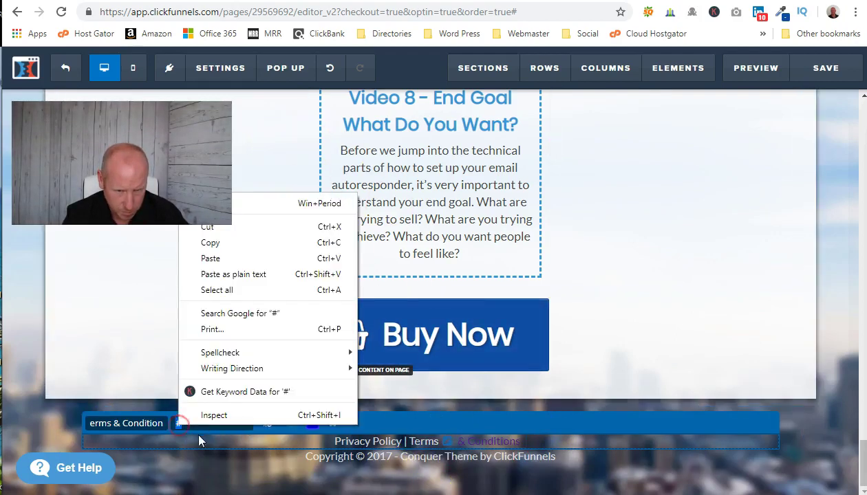
left_click(223, 257)
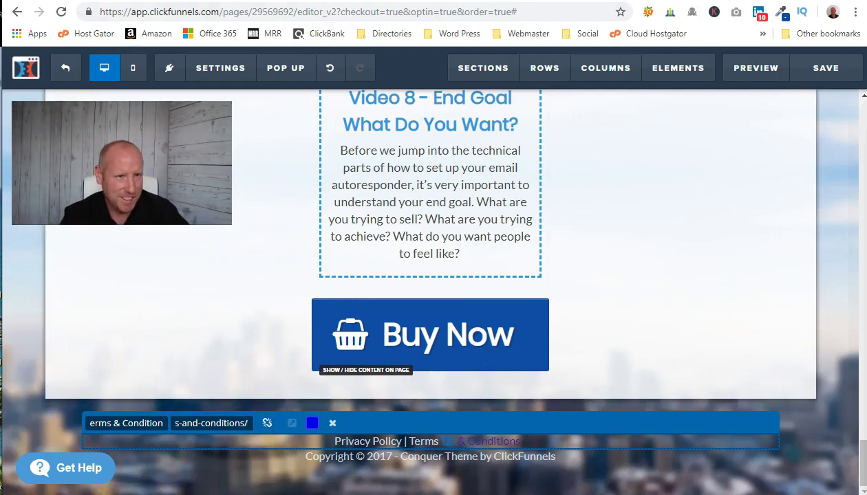
Copy the website's terms-and-conditions page address afresh and replace the footer Terms & Conditions link's URL with it
left_click(148, 1)
left_click(150, 15)
right_click(150, 16)
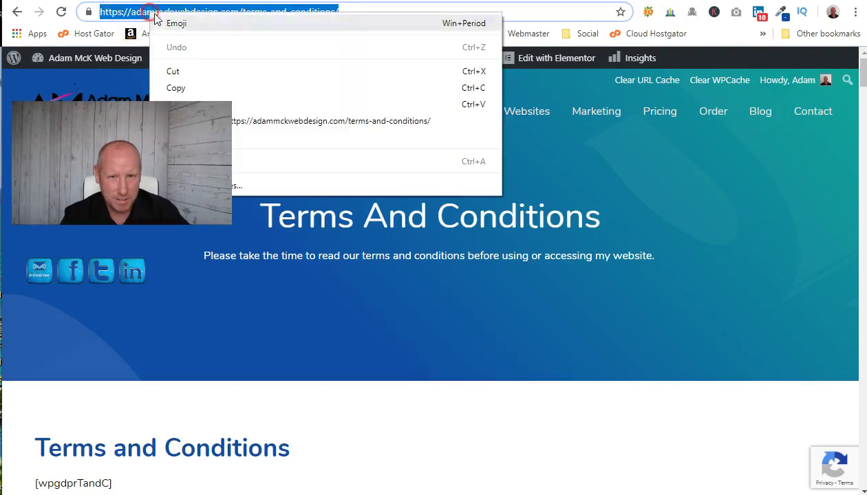
left_click(172, 92)
left_click(581, 3)
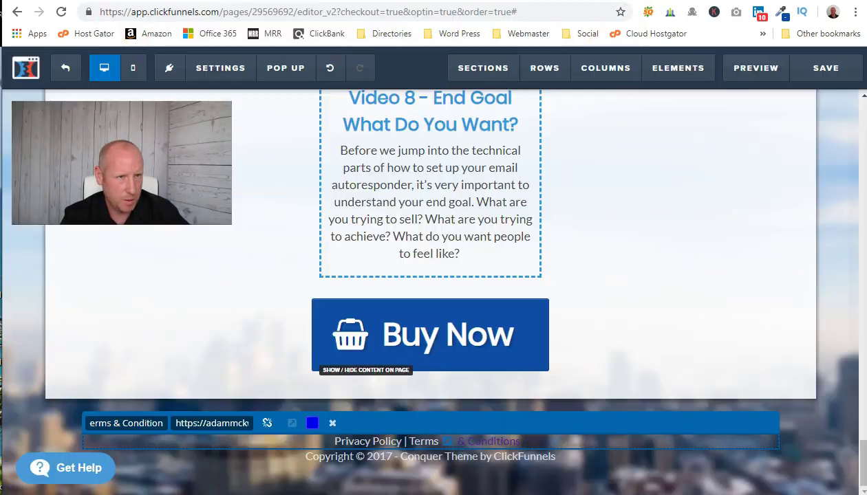
left_click_drag(176, 423, 250, 434)
right_click(234, 418)
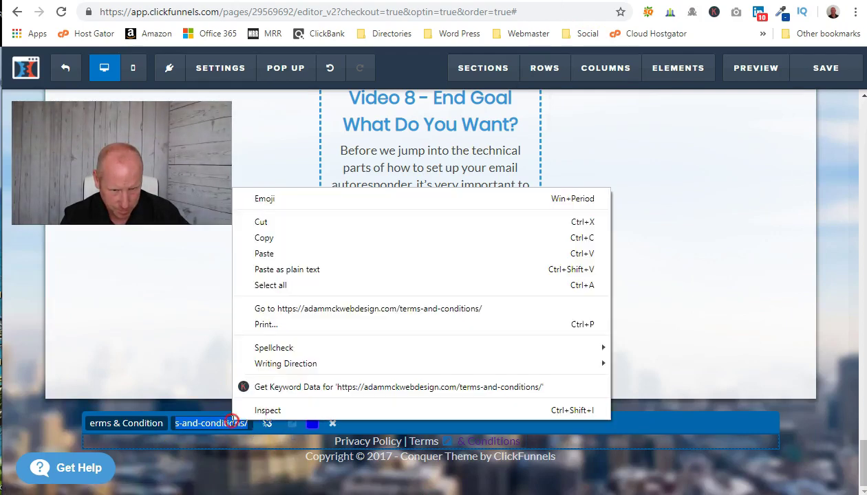
left_click(264, 254)
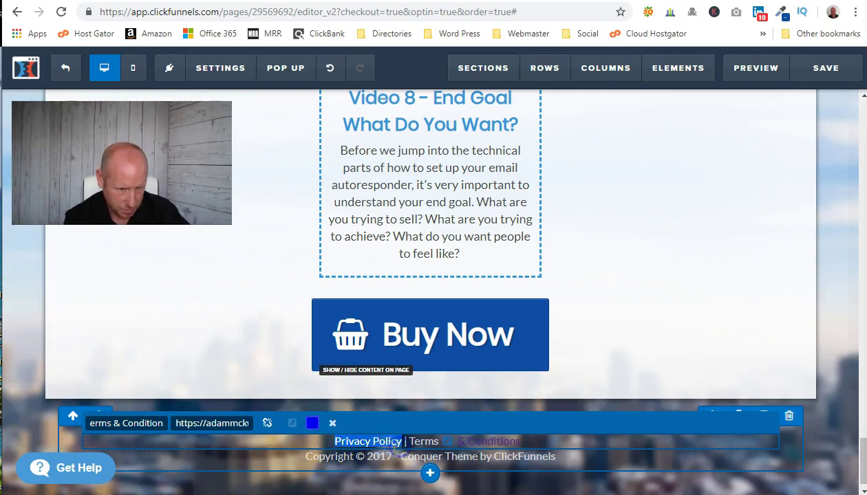
Remove the partial link from the footer's Terms & Conditions so the whole phrase is plain text
left_click(581, 480)
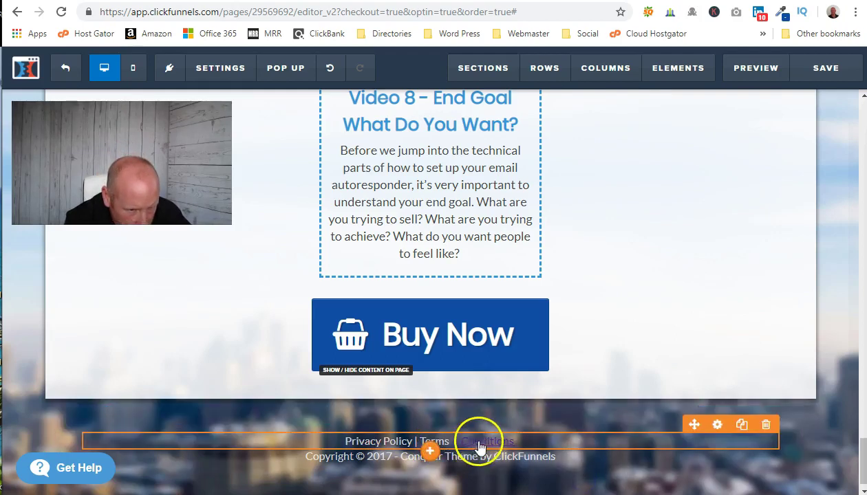
scroll(538, 448, "down", 1)
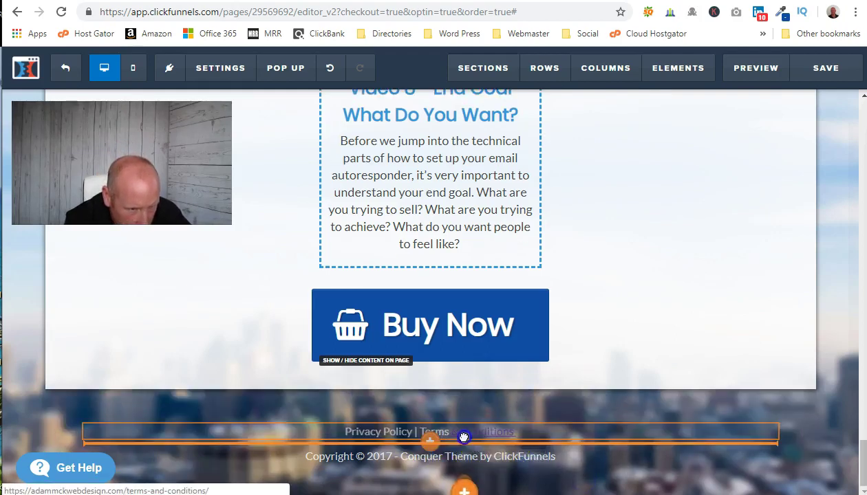
left_click(517, 435)
left_click_drag(458, 432, 448, 434)
left_click(260, 423)
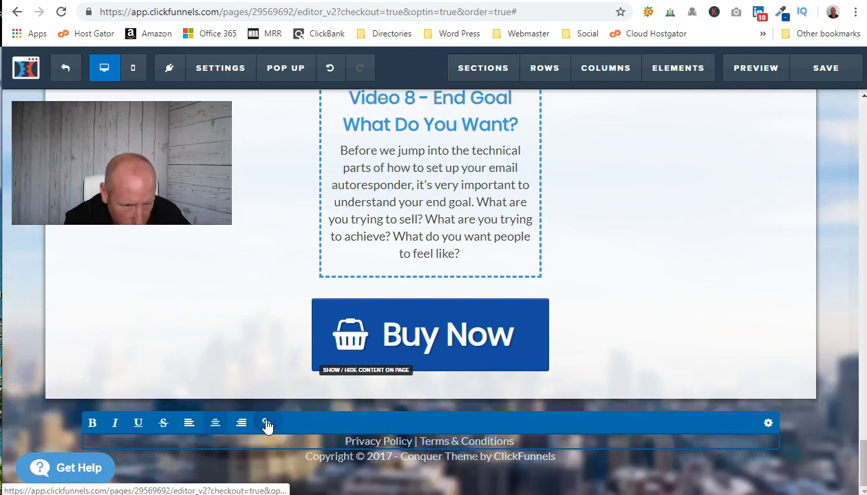
Copy the website's terms-and-conditions page address and link the footer's full Terms & Conditions text to it
left_click(523, 432)
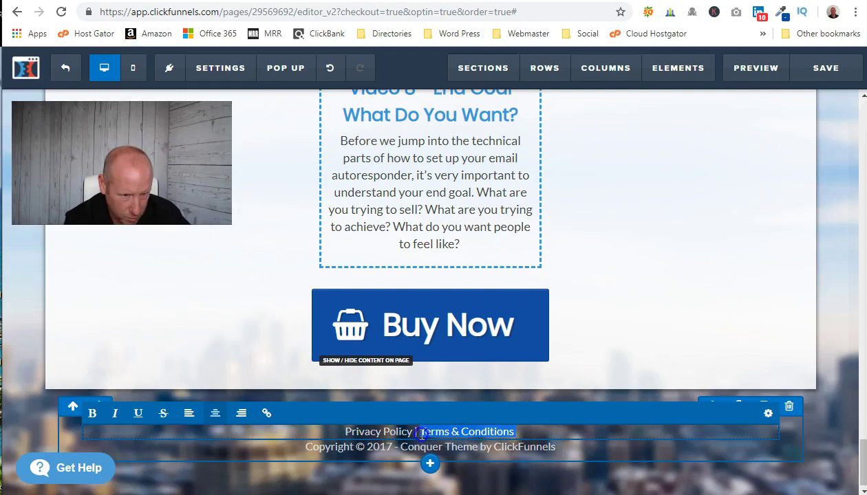
key("alt+Tab")
left_click(138, 11)
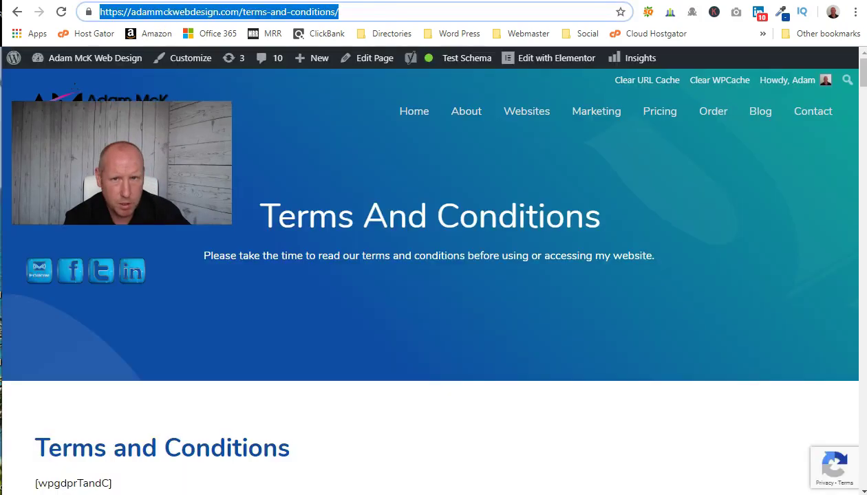
right_click(140, 12)
left_click(167, 85)
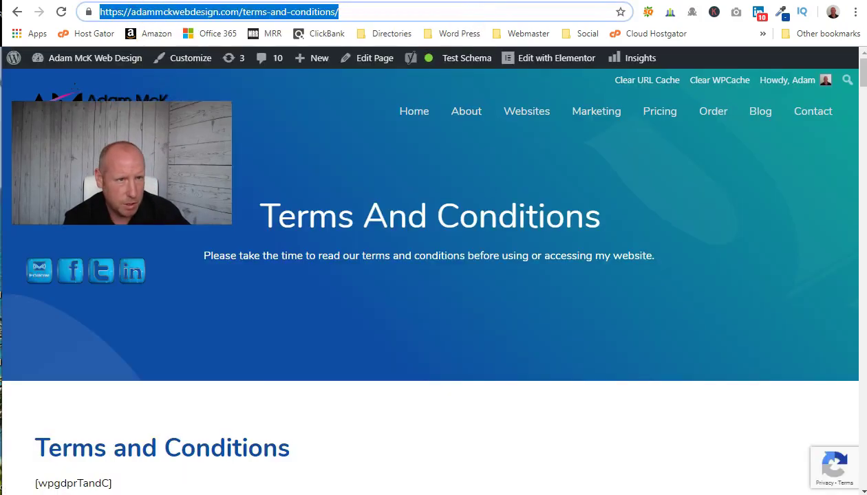
key("alt+Tab")
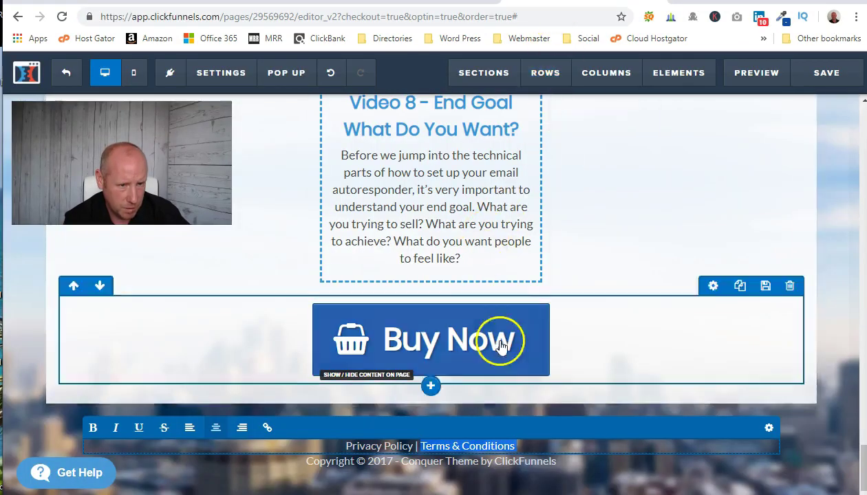
left_click(266, 430)
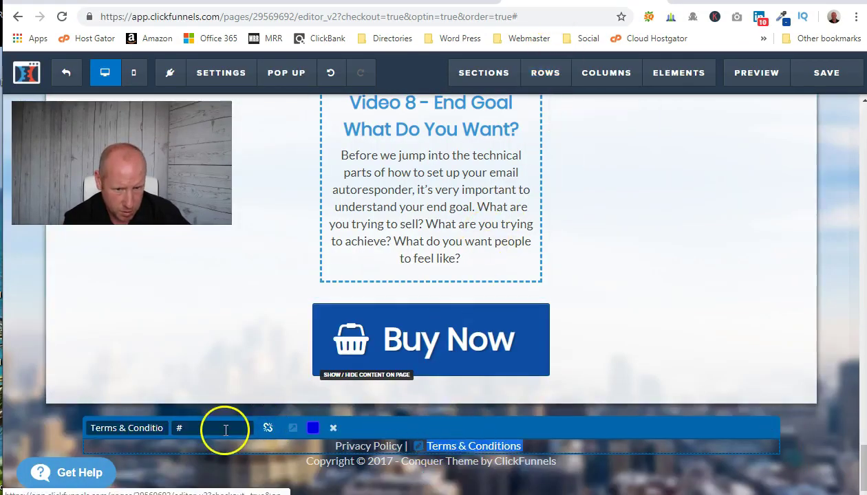
left_click_drag(226, 430, 170, 428)
right_click(179, 428)
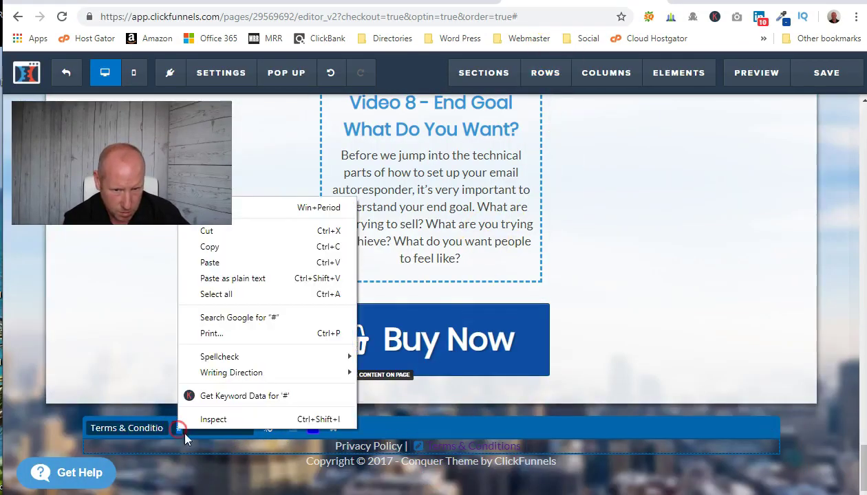
left_click(219, 262)
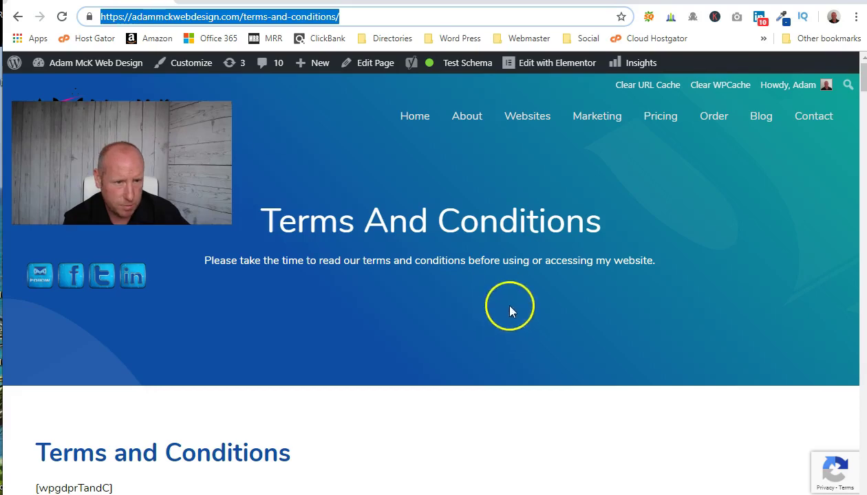
Go back to the website's privacy-policy page, copy its address and return to the order page editor
scroll(509, 311, "down", 5)
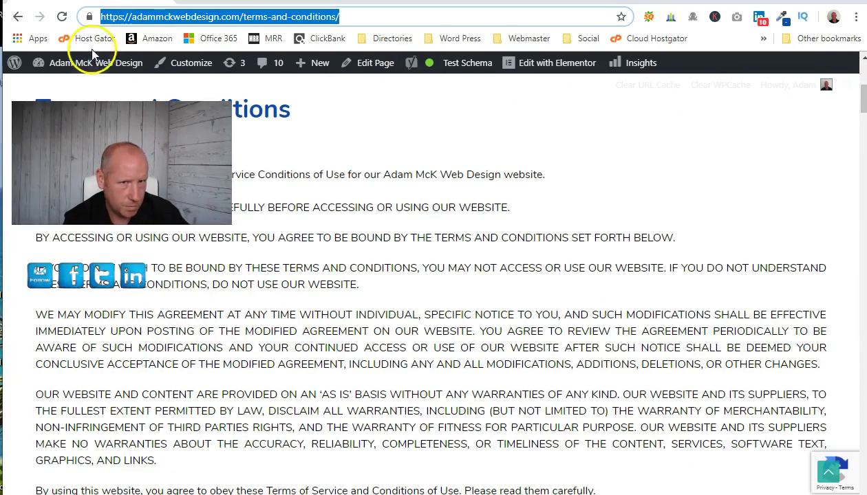
left_click(18, 17)
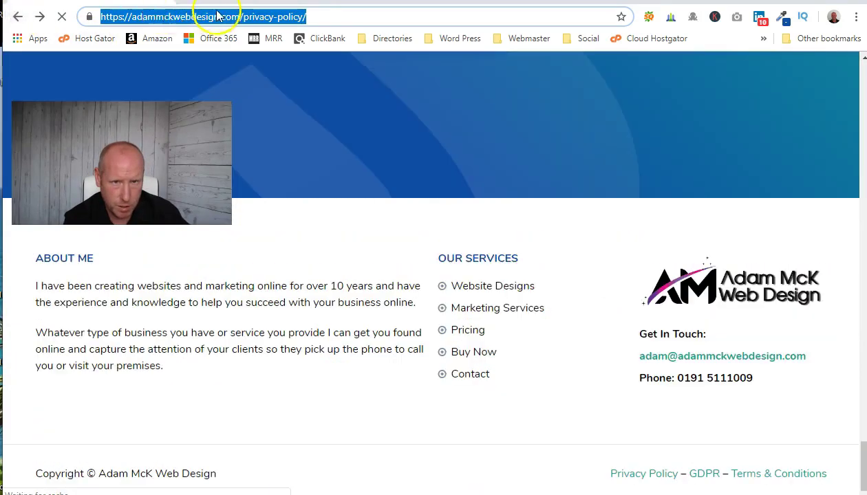
right_click(217, 15)
left_click(248, 89)
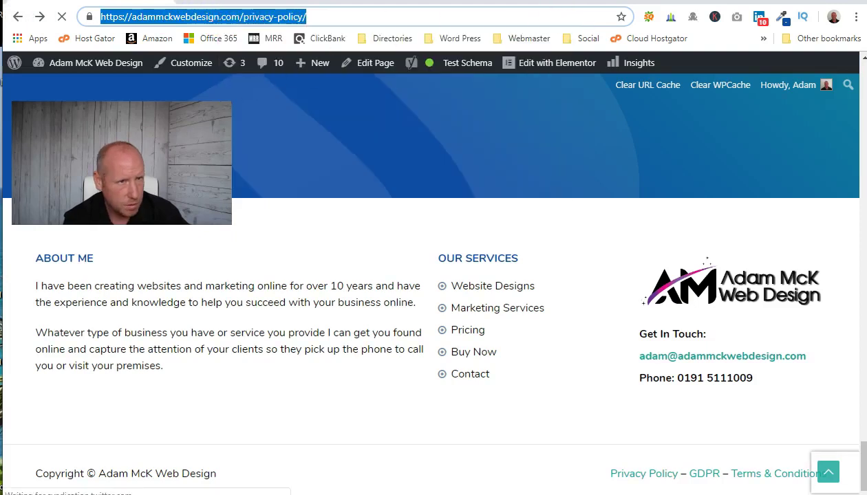
left_click(552, 4)
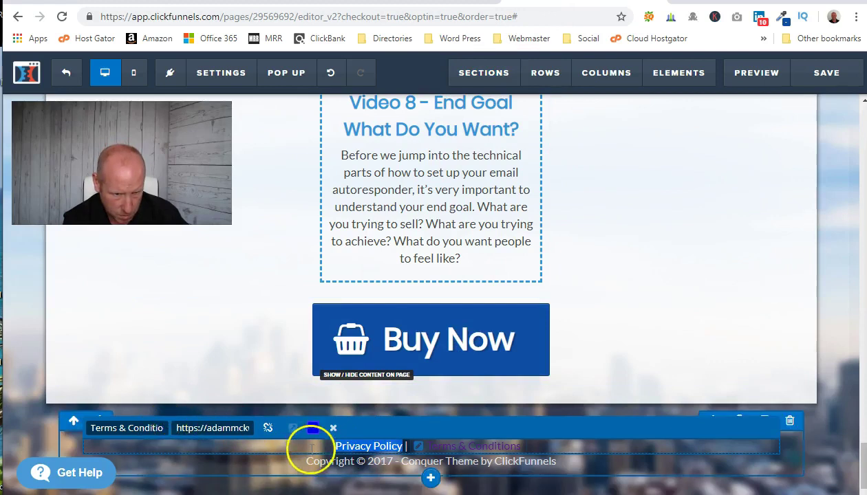
Link the footer's Privacy Policy text to the copied privacy-policy page address
triple_click(640, 455)
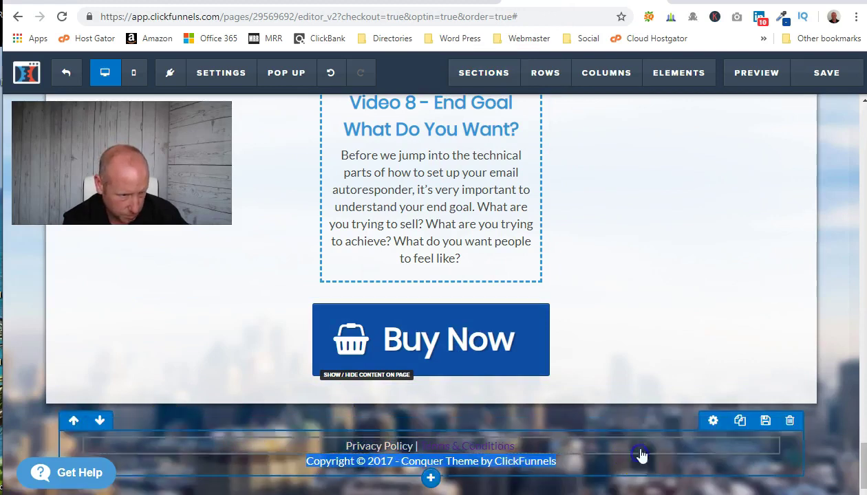
left_click(332, 447)
left_click(338, 446)
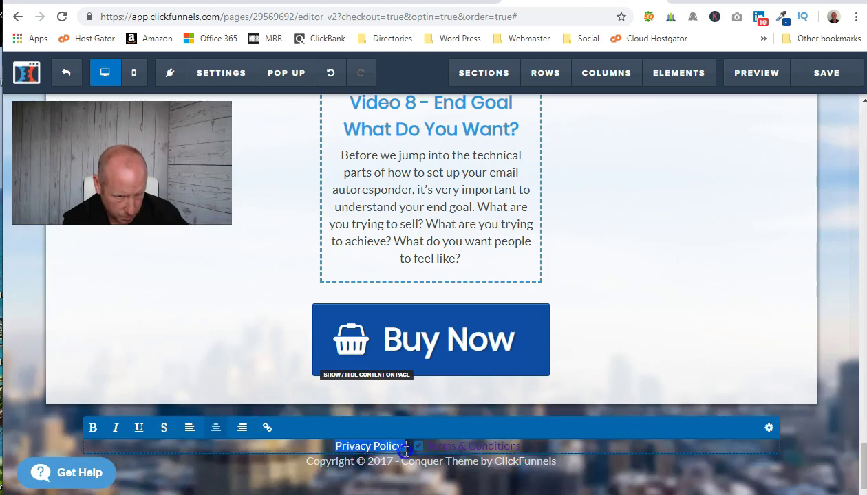
left_click(267, 428)
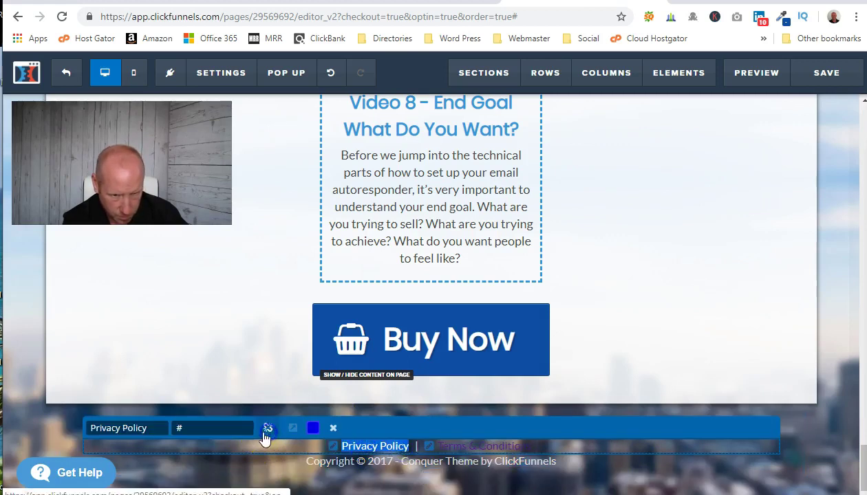
double_click(177, 428)
right_click(178, 428)
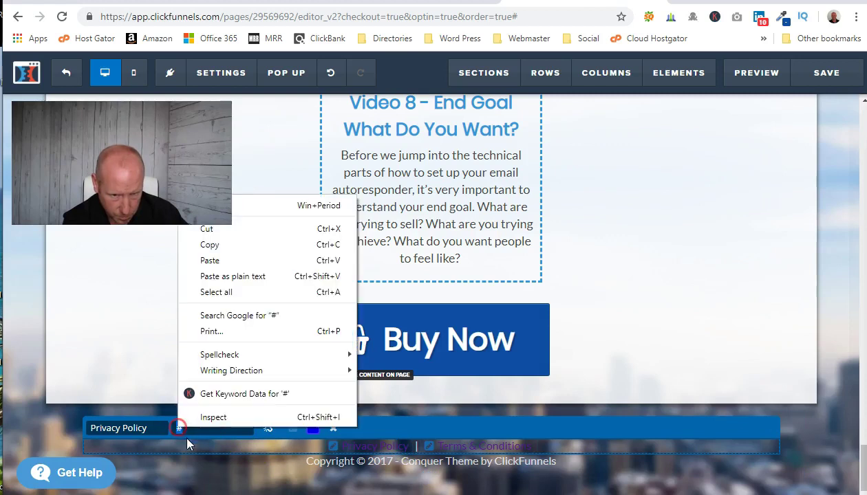
left_click(206, 259)
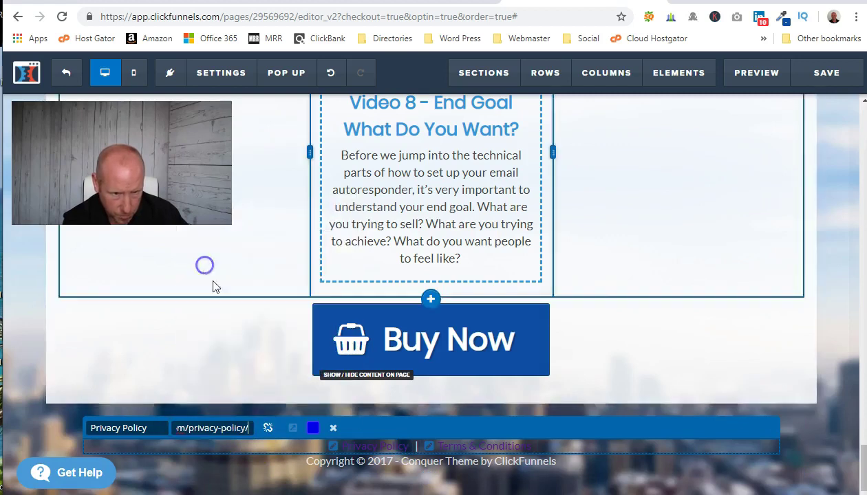
Set the year in the footer's copyright line to 2019
left_click(370, 461)
left_click(445, 449)
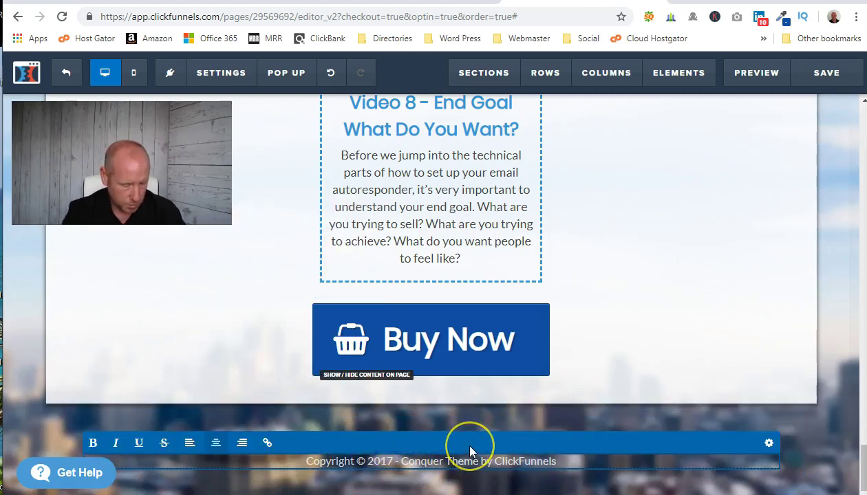
key("BackSpace")
type("9 - ")
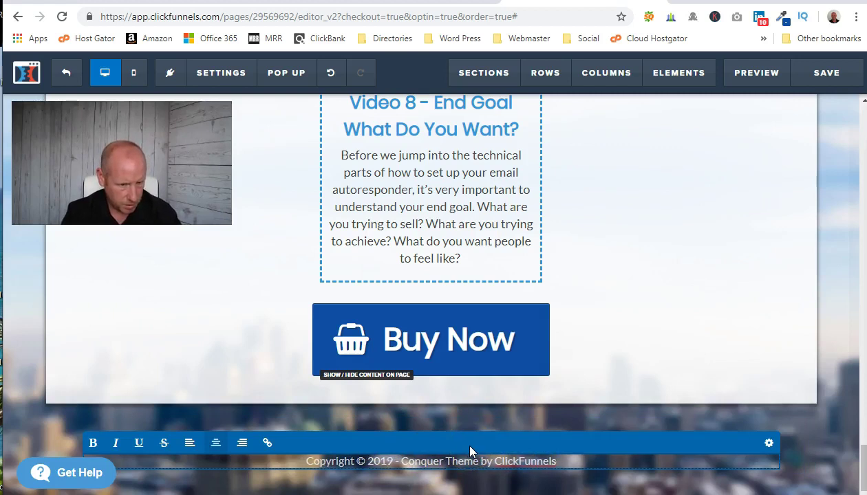
Replace Conquer Theme by ClickFunnels in the copyright line with Adam McK Web Design Membership
type("Adam McK Web Design")
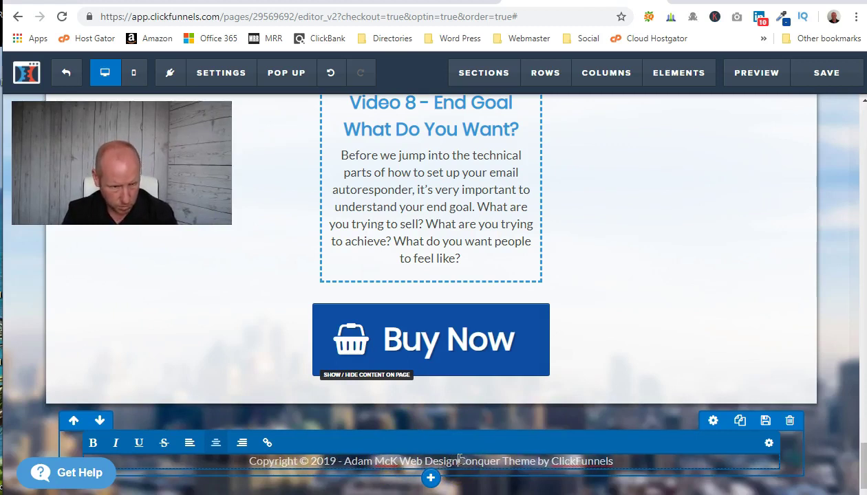
type(" Membersh")
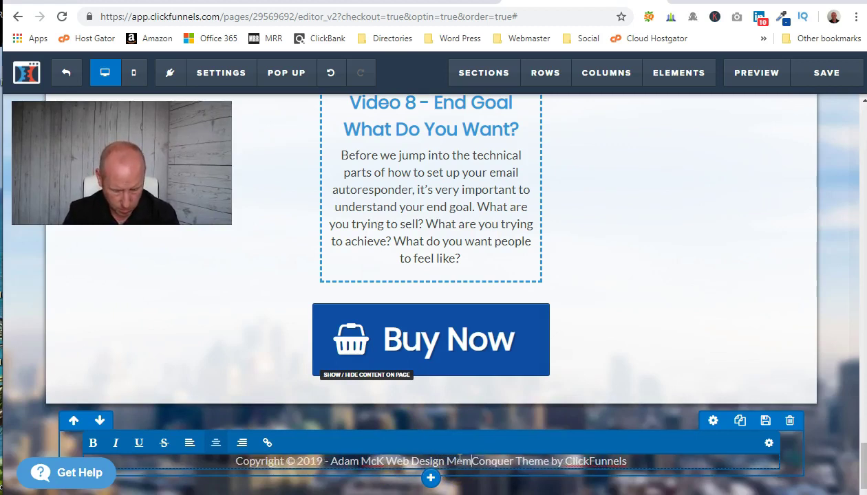
type("ip")
key("Delete")
key("Delete")
key("Delete")
key("Delete")
key("Delete")
key("Delete")
key("Delete")
key("Delete")
key("Delete")
key("Delete")
key("Delete")
key("Delete")
key("Delete")
key("Delete")
key("Delete")
key("Delete")
key("Delete")
key("Delete")
key("Delete")
key("Delete")
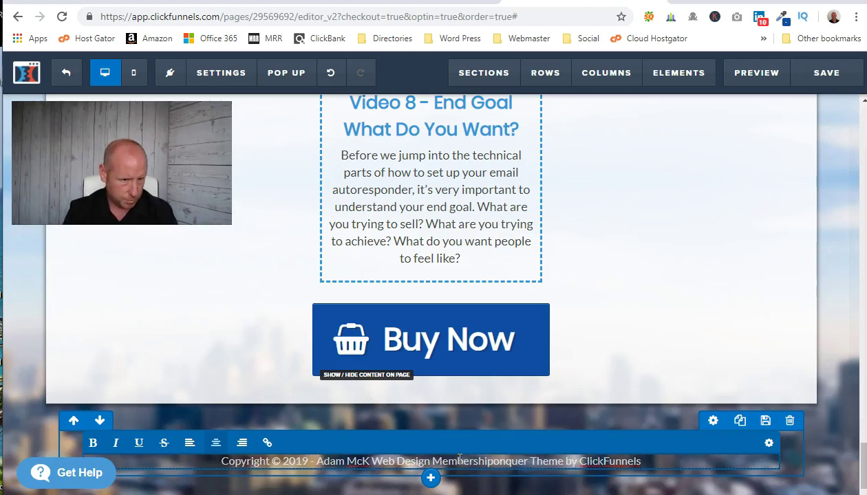
key("Delete")
key("Delete")
key("Delete")
key("Delete")
key("Delete")
key("Delete")
left_click(449, 456)
Switch to File Explorer and look through the SalesVideoDemo subfolders for the 1280x720 sales video for the page's main video box
scroll(532, 387, "up", 5)
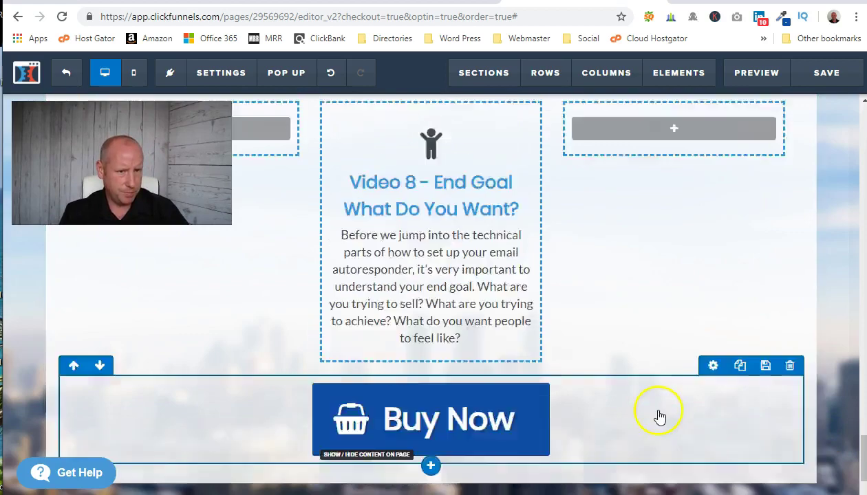
scroll(658, 319, "up", 3)
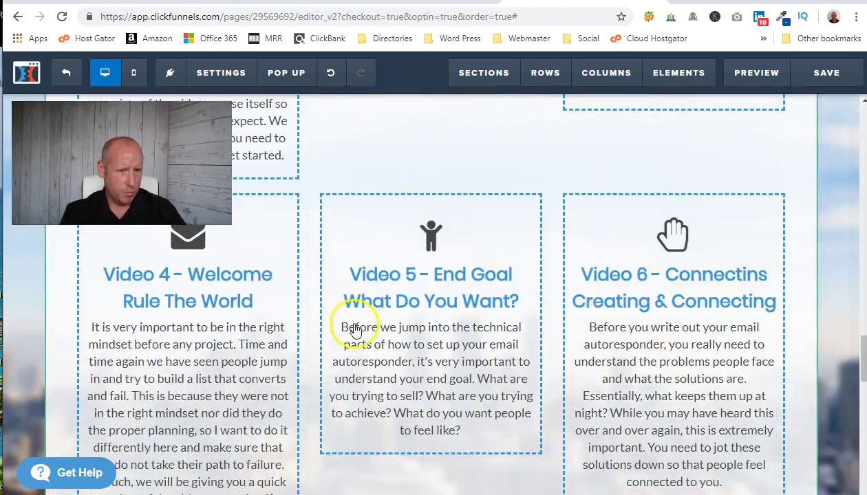
scroll(382, 333, "up", 4)
scroll(629, 194, "up", 7)
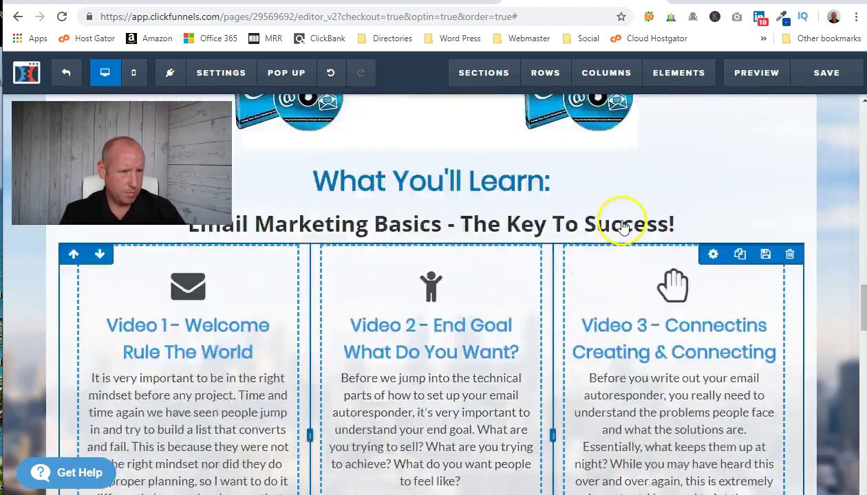
scroll(540, 227, "up", 10)
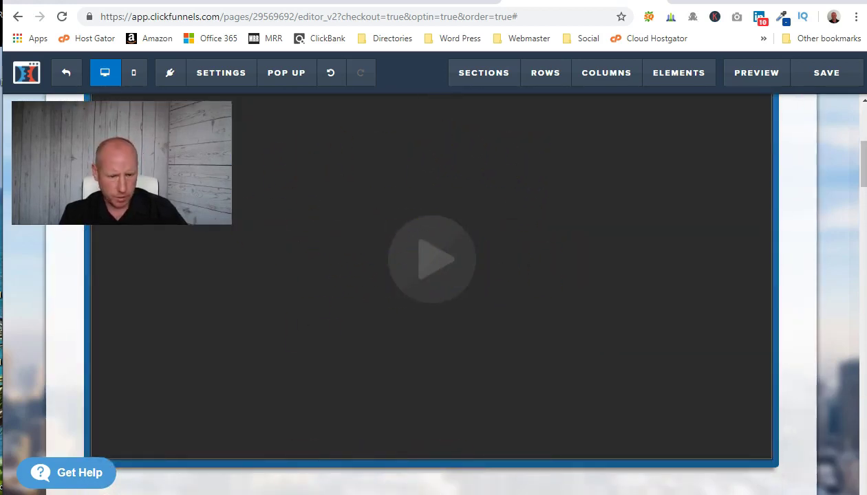
scroll(306, 190, "up", 3)
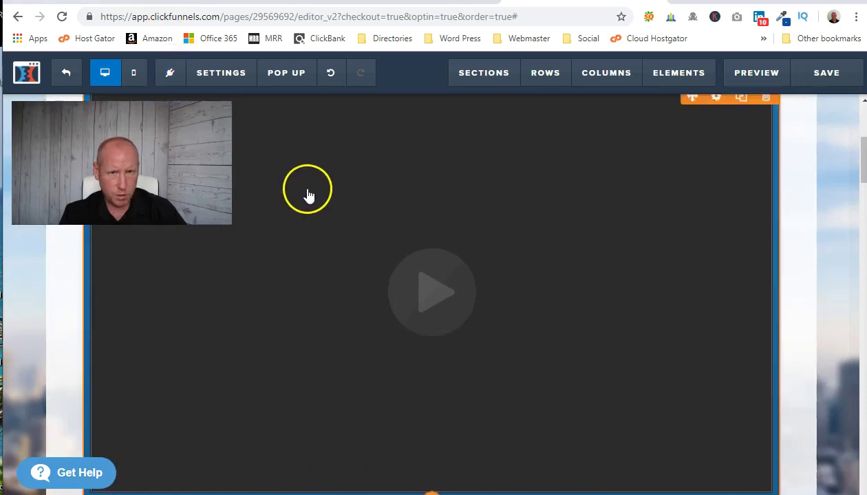
key("alt+Tab")
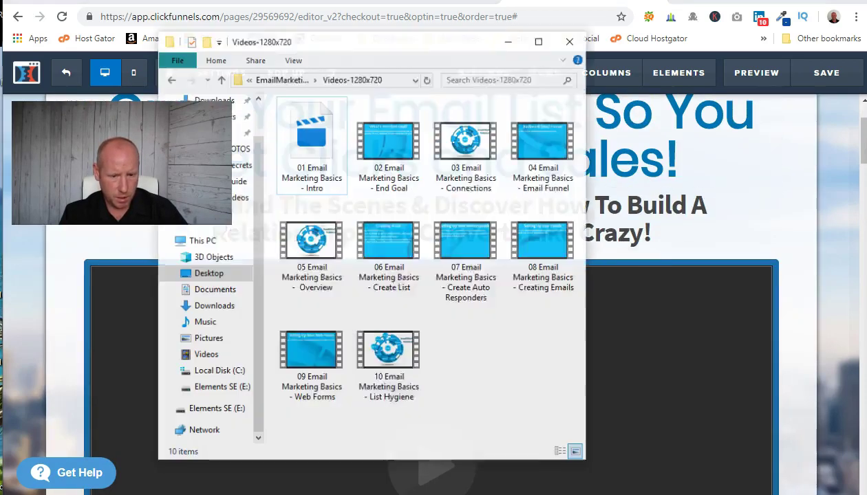
left_click(219, 68)
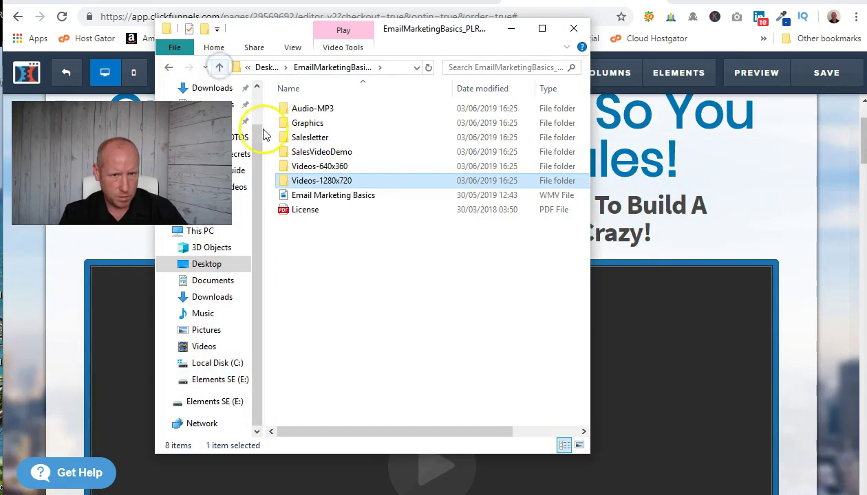
double_click(321, 151)
double_click(311, 138)
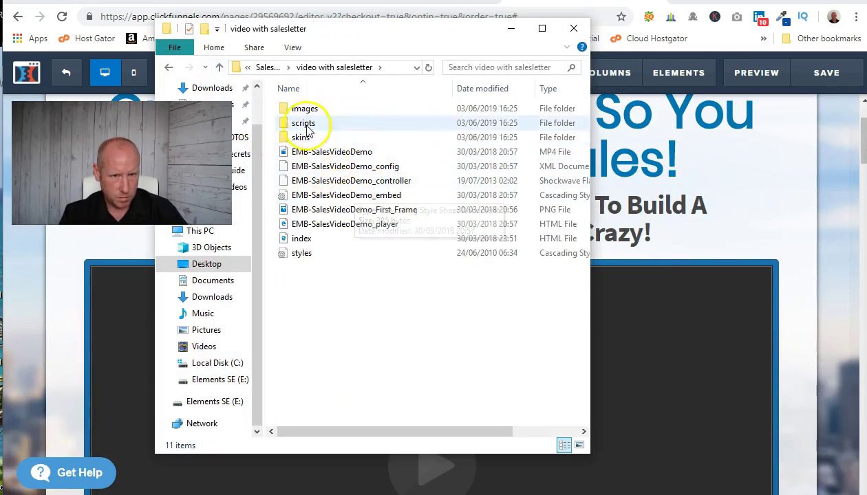
left_click(219, 67)
left_click(320, 110)
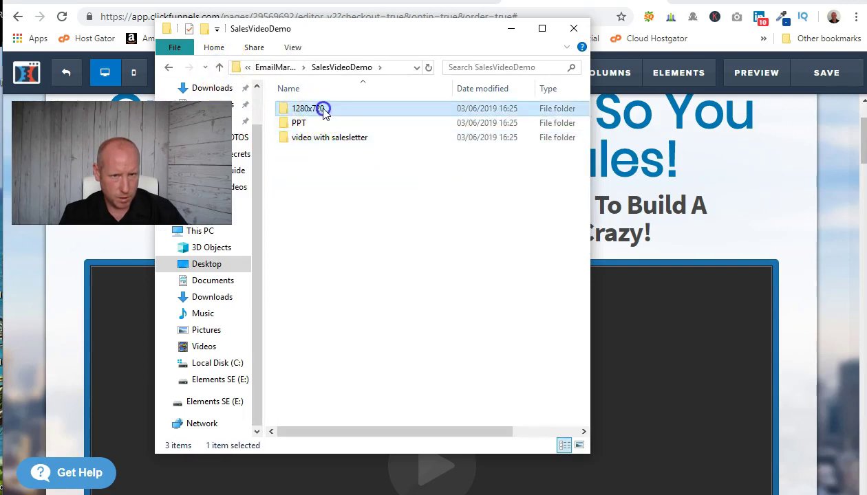
double_click(322, 110)
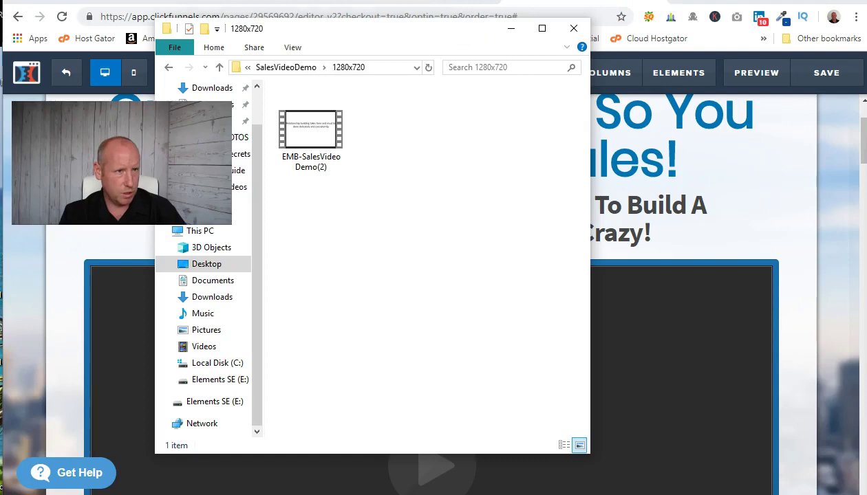
key("alt+F4")
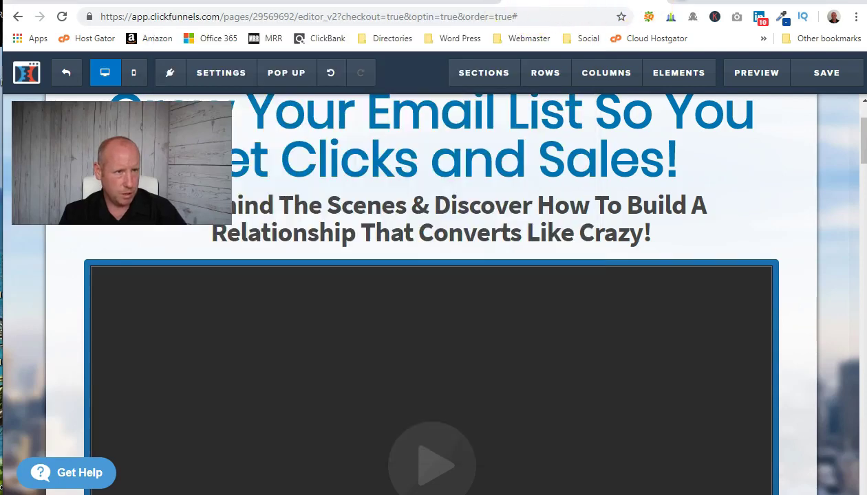
Switch to YouTube (youtube.com) in a new browser tab and open the signed-in account's own channel page
key("ctrl+t")
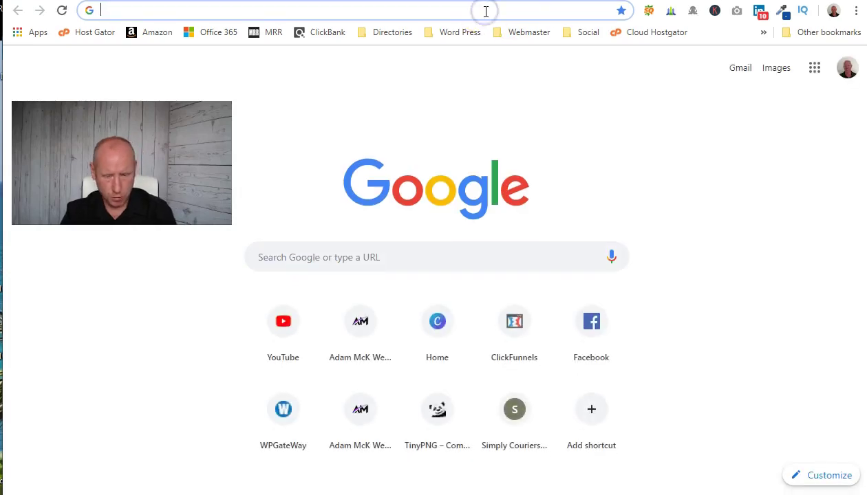
type("youtube.com")
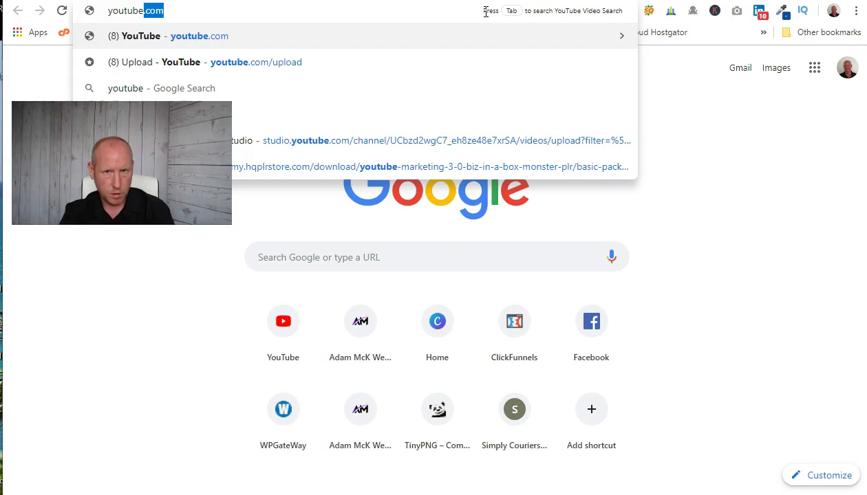
key("Return")
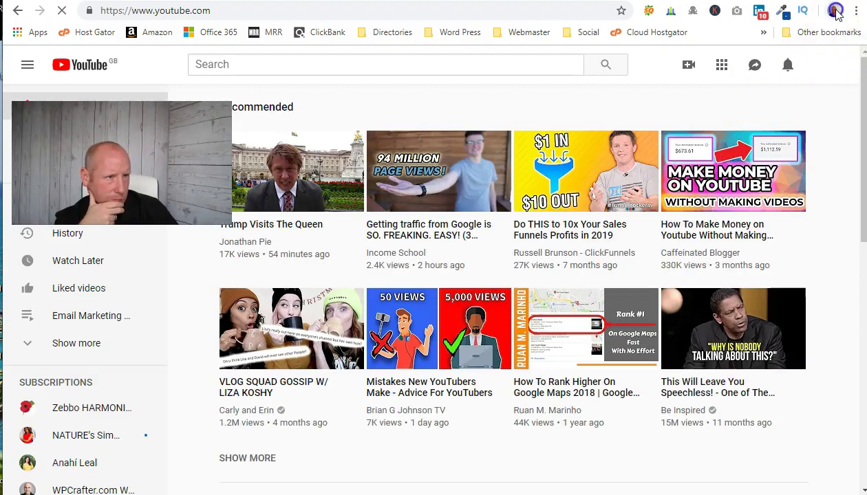
left_click(835, 12)
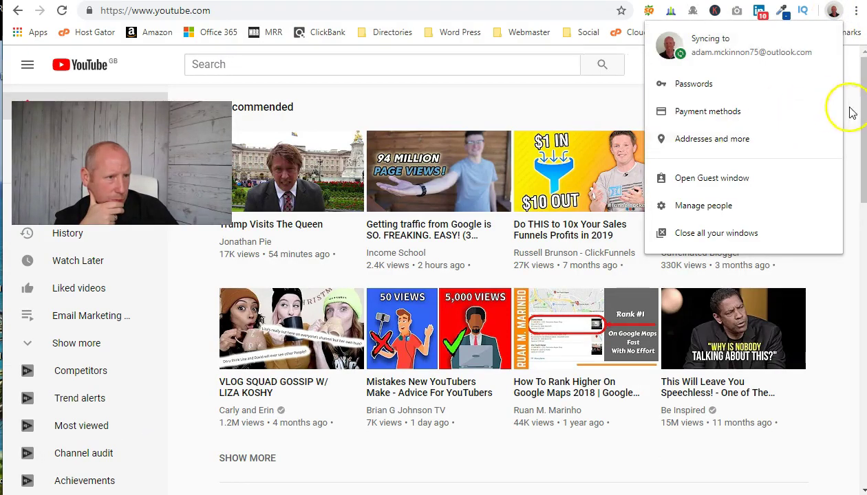
left_click(851, 108)
left_click(830, 71)
left_click(687, 139)
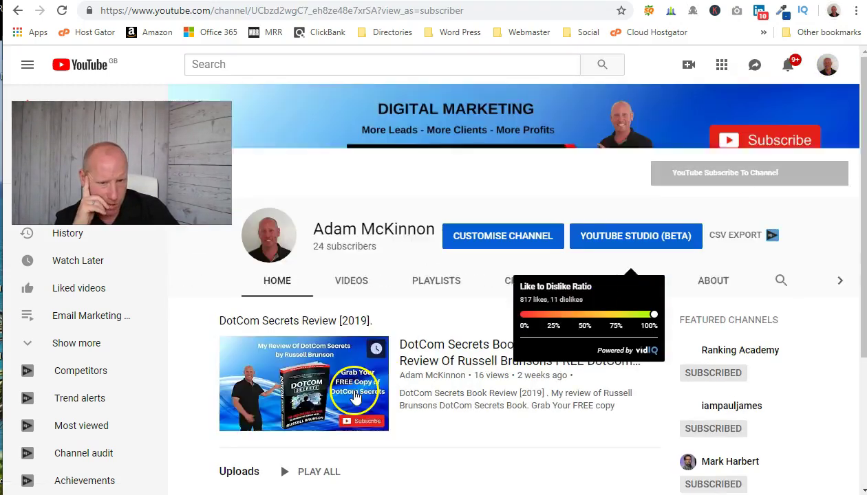
Open the uploaded video The Three Types Of Online Traffic and copy its share link
scroll(505, 86, "down", 2)
scroll(381, 383, "down", 1)
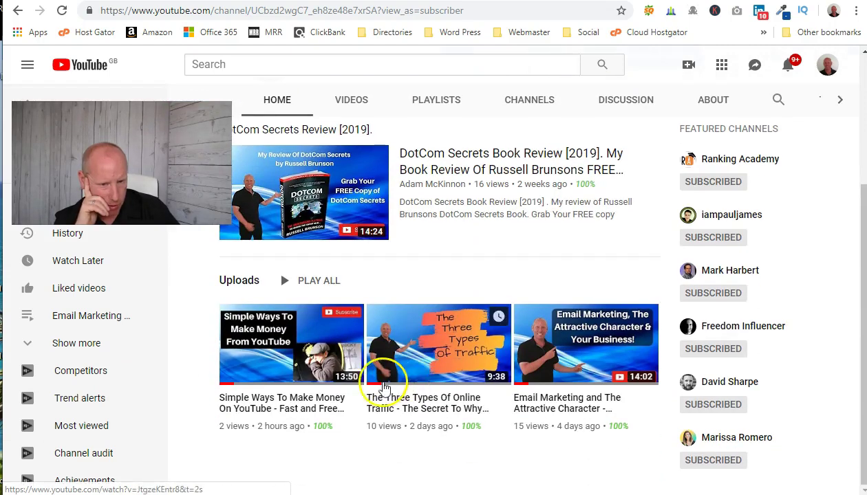
left_click(437, 403)
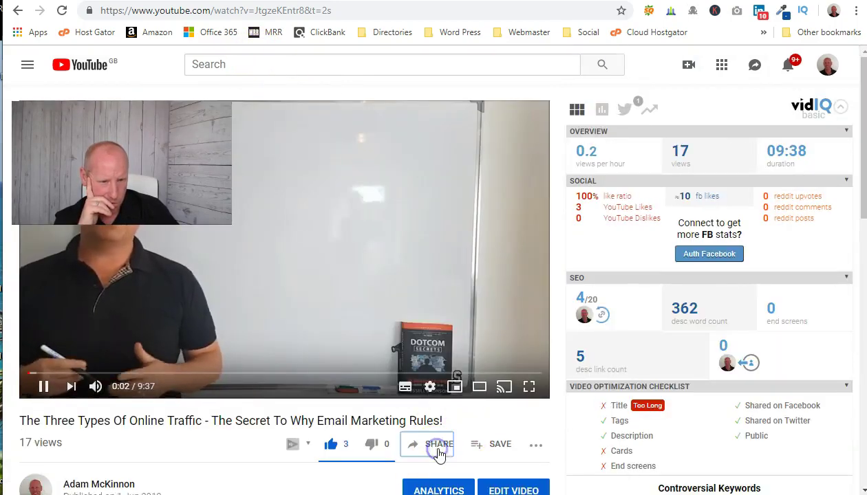
left_click(438, 447)
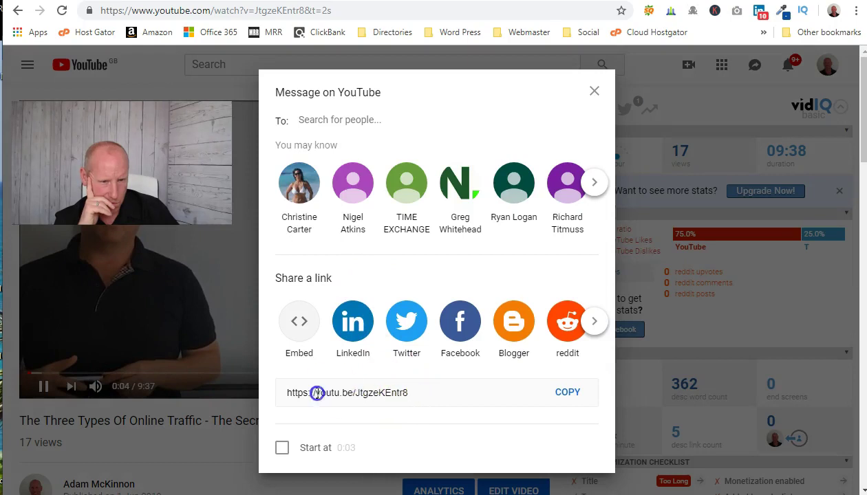
left_click(412, 395)
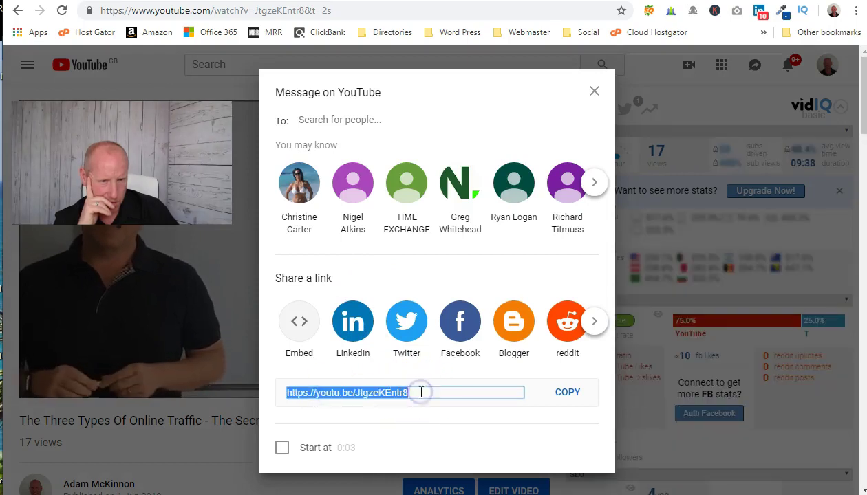
right_click(398, 394)
left_click(413, 402)
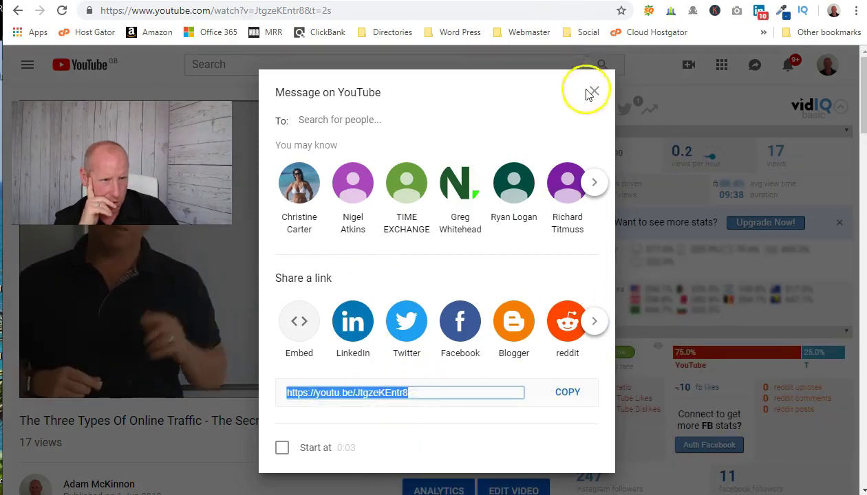
left_click(593, 92)
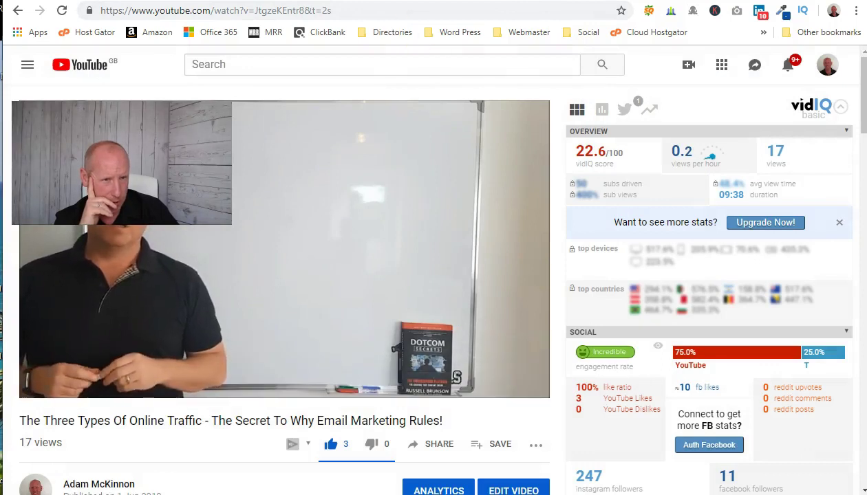
Switch back to the ClickFunnels editor and open the video type choices in the main video box's settings
left_click(548, 2)
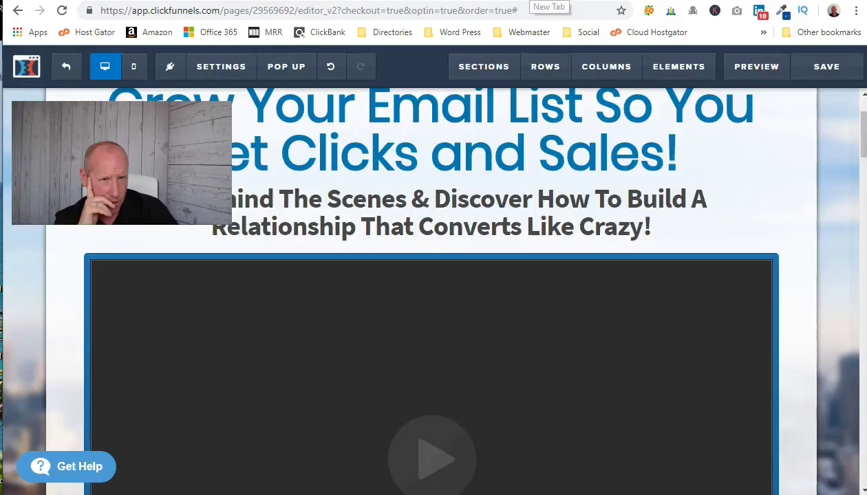
left_click(418, 444)
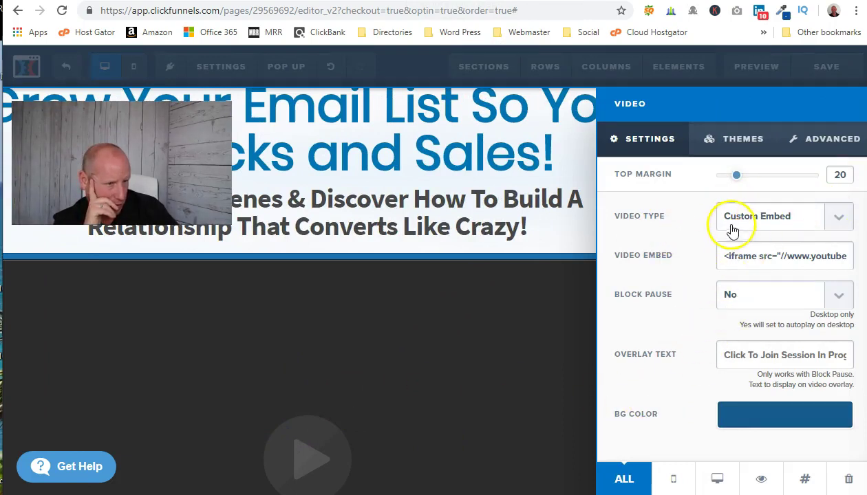
left_click(839, 219)
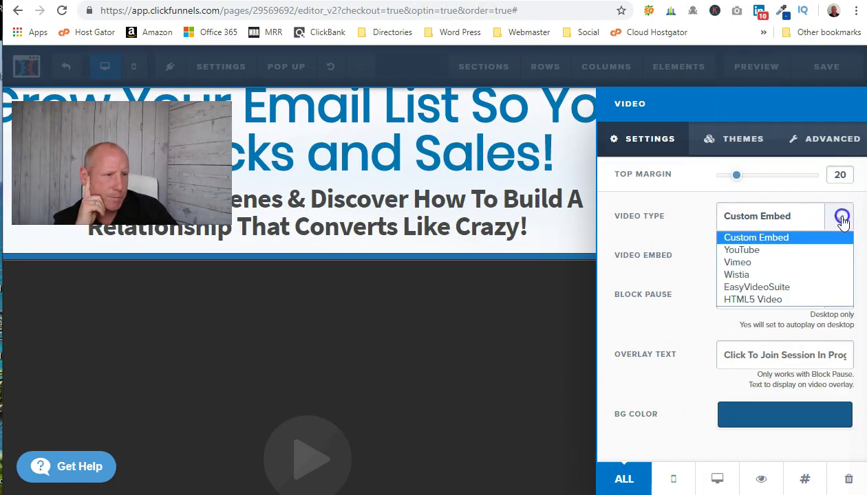
left_click(752, 249)
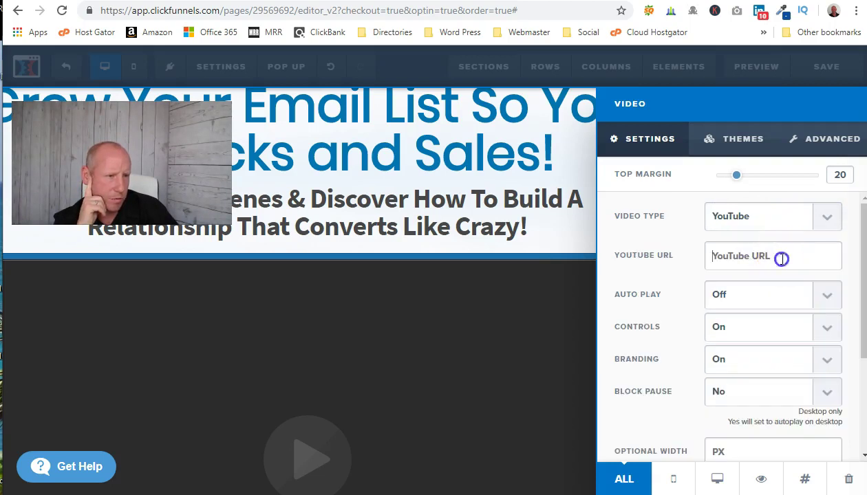
right_click(709, 253)
left_click(753, 359)
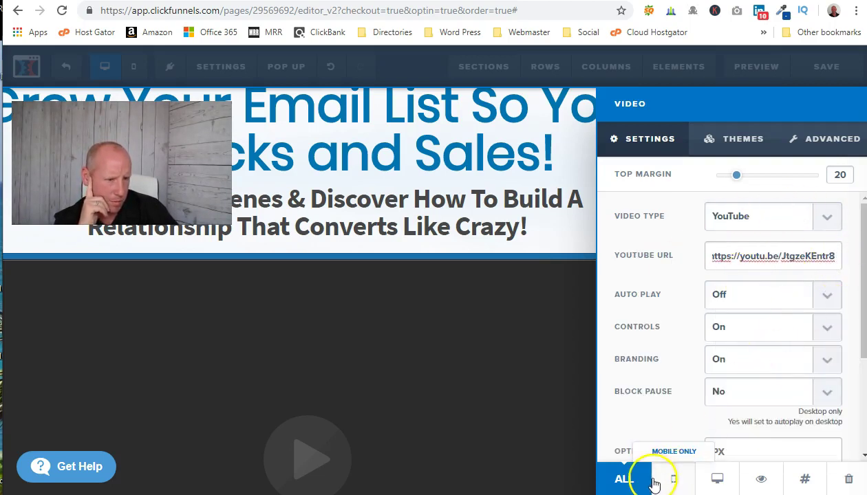
left_click(671, 412)
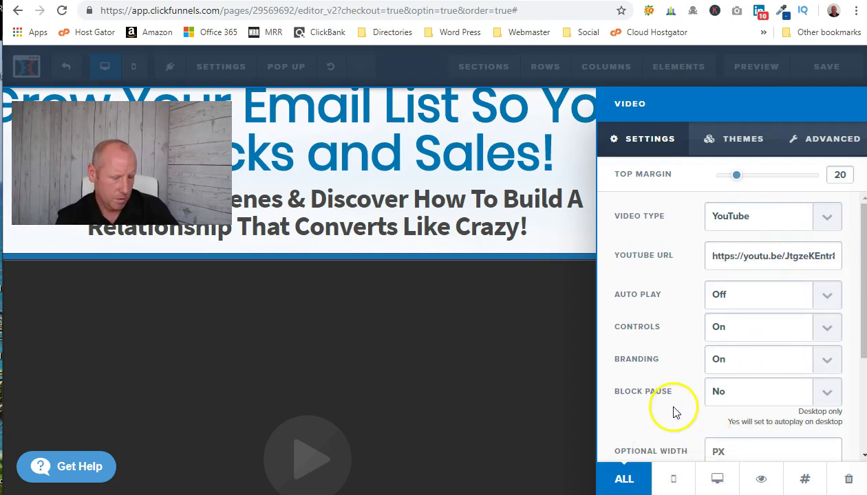
left_click(543, 355)
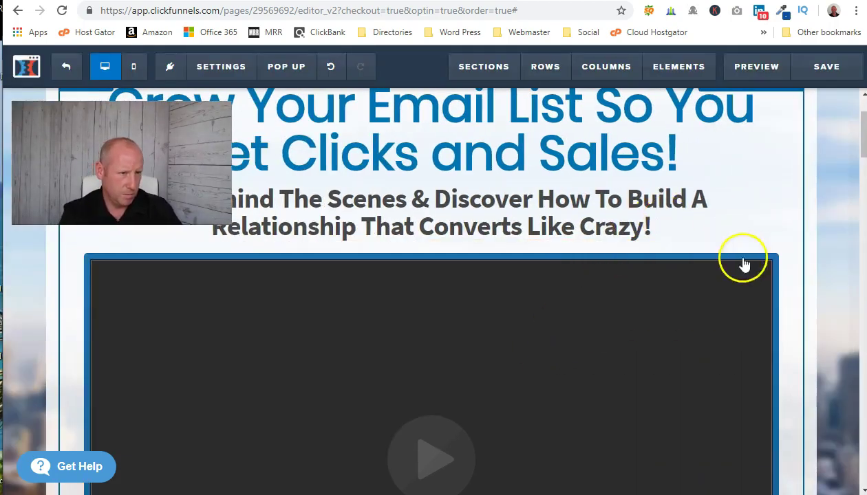
Reopen the video element's settings to check its YouTube URL and playback options
scroll(757, 272, "down", 4)
scroll(775, 284, "down", 1)
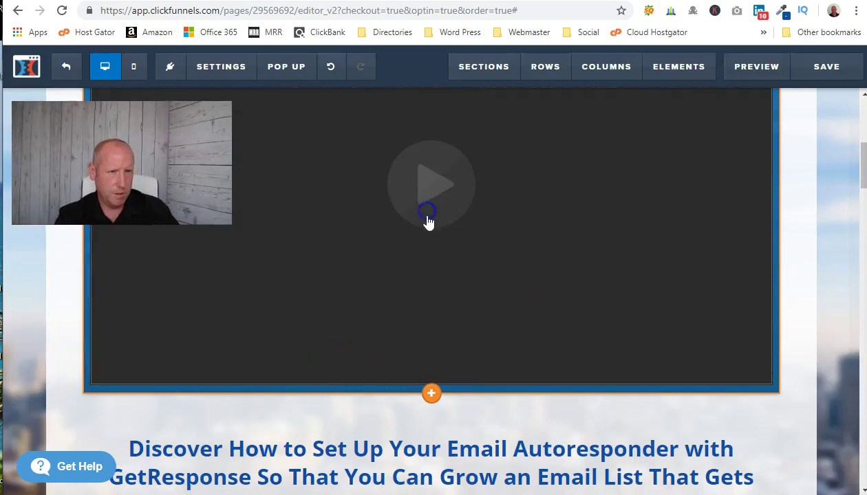
left_click(426, 219)
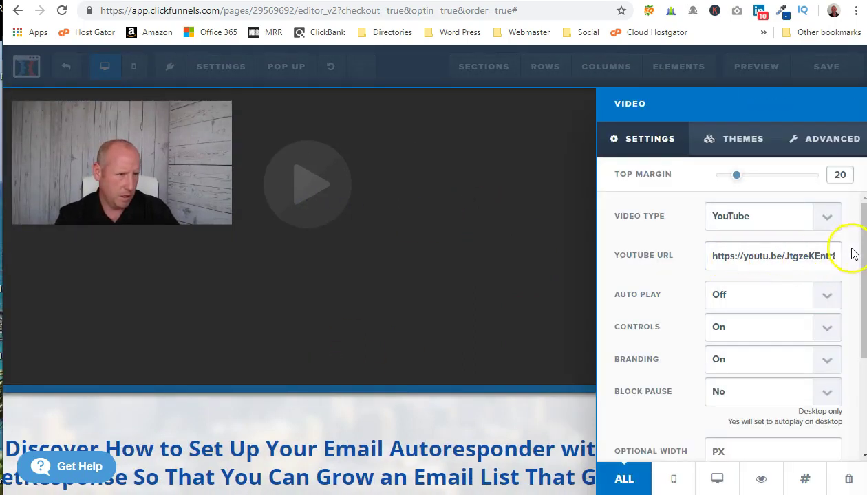
left_click(517, 403)
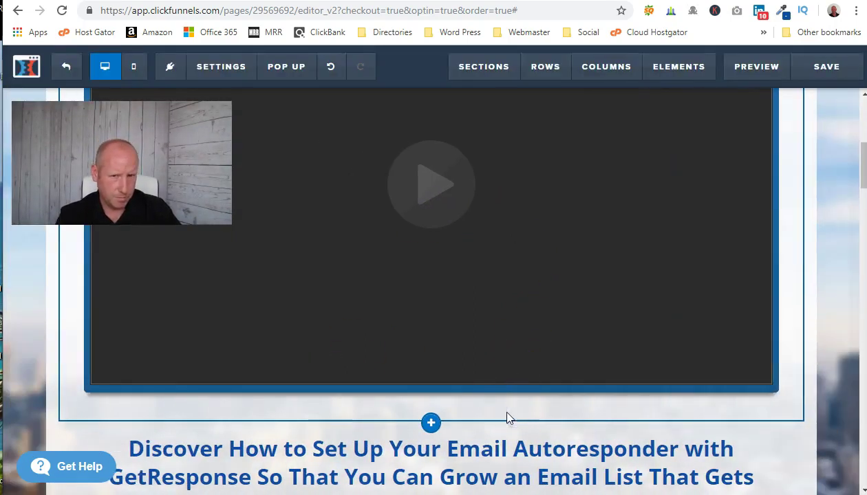
Set the width of the logo image above the headline to 250 and save the page
scroll(494, 343, "up", 5)
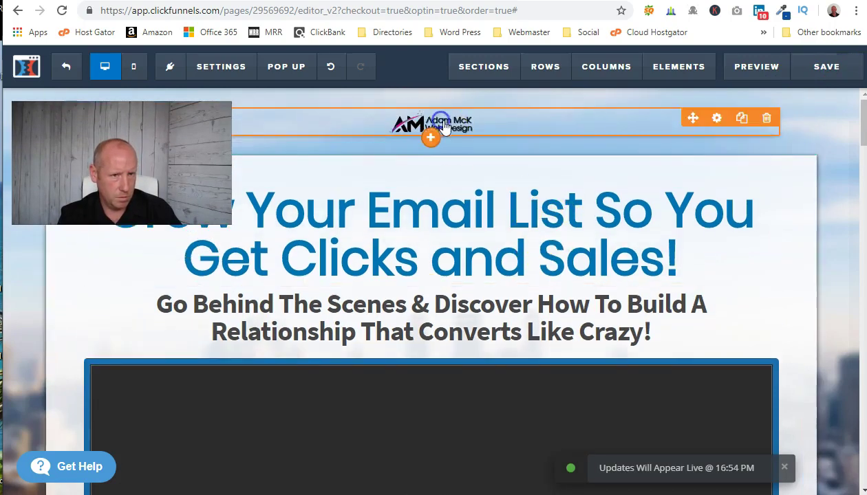
left_click(468, 126)
left_click_drag(728, 296, 747, 300)
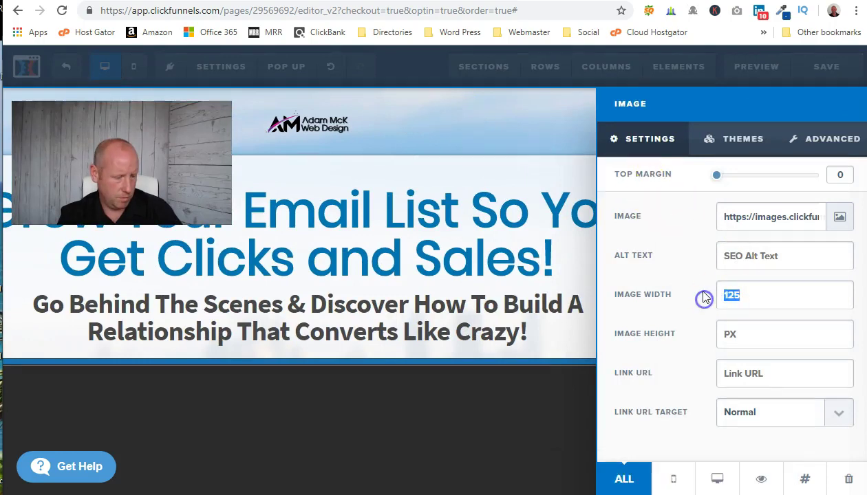
type("250")
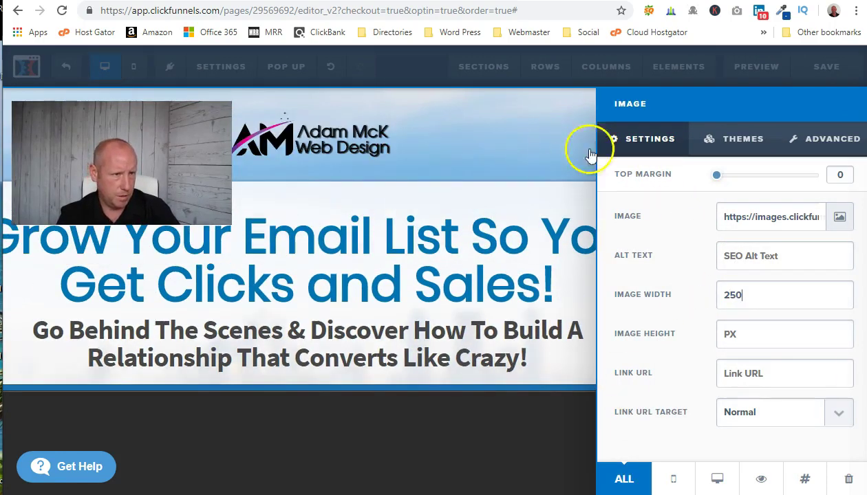
left_click(537, 153)
left_click(833, 67)
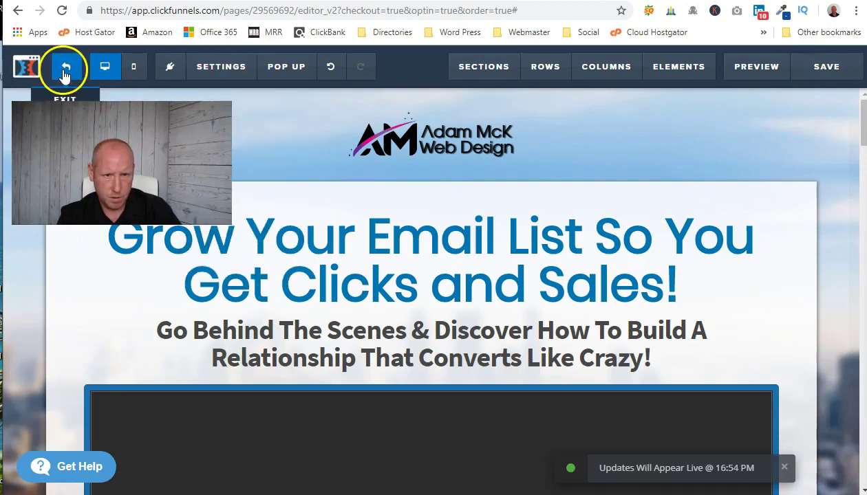
Review the whole sales page, from the headline through the video module boxes down to the Buy Now button
scroll(439, 228, "down", 7)
scroll(477, 250, "down", 10)
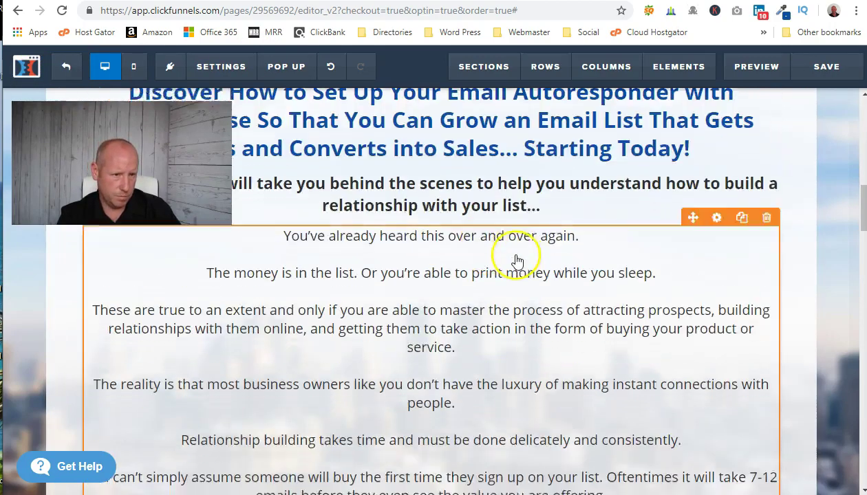
scroll(441, 294, "down", 12)
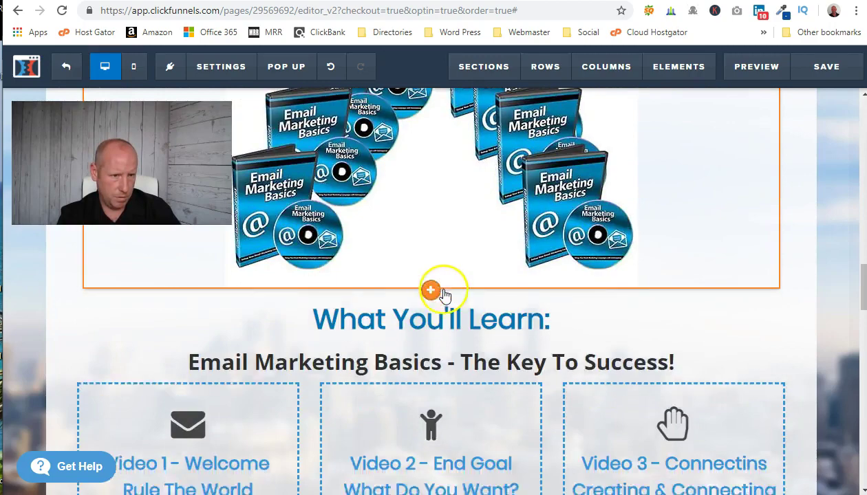
scroll(479, 344, "down", 3)
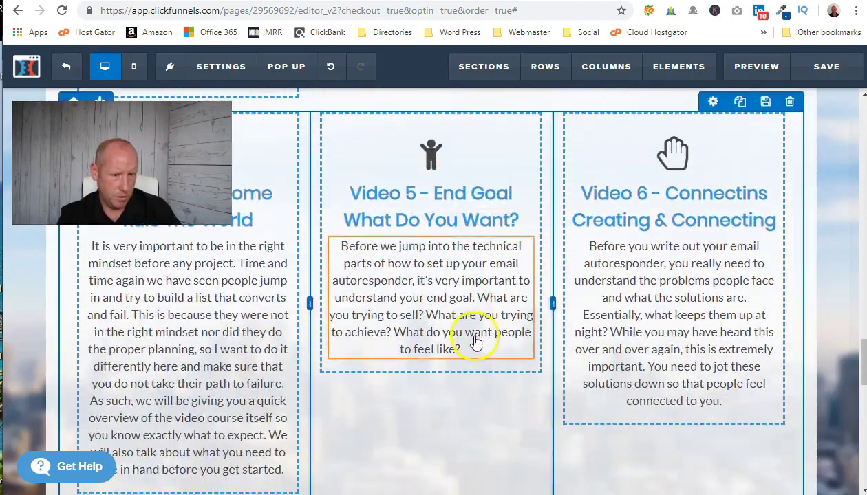
scroll(347, 256, "up", 2)
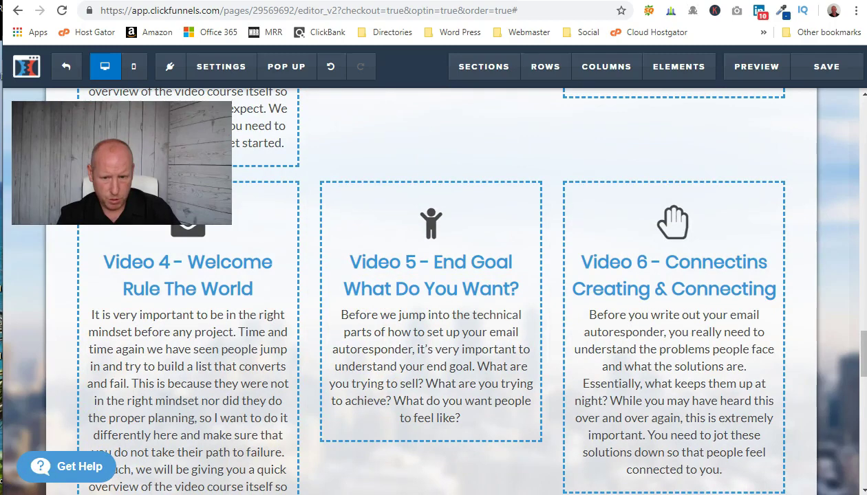
scroll(501, 379, "up", 15)
scroll(537, 268, "up", 20)
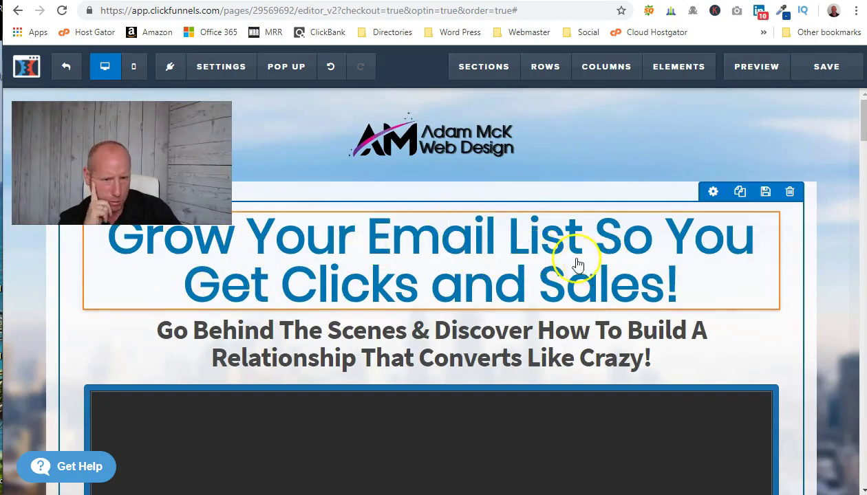
scroll(578, 265, "down", 8)
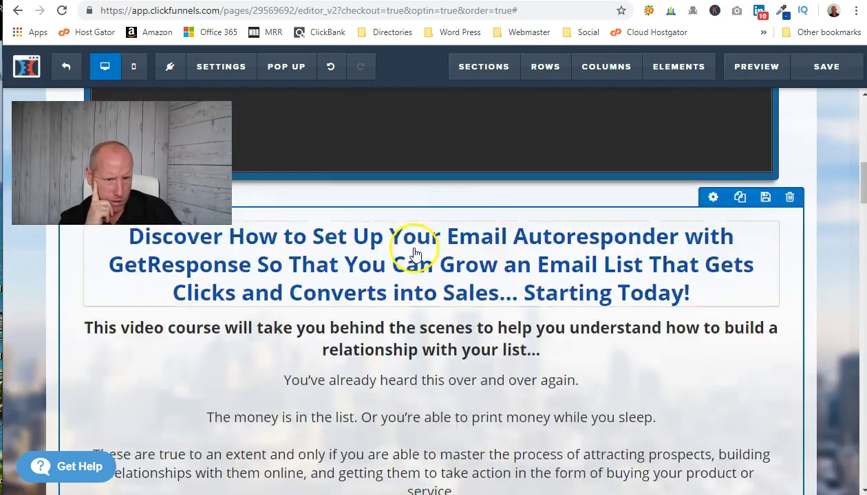
scroll(415, 254, "down", 12)
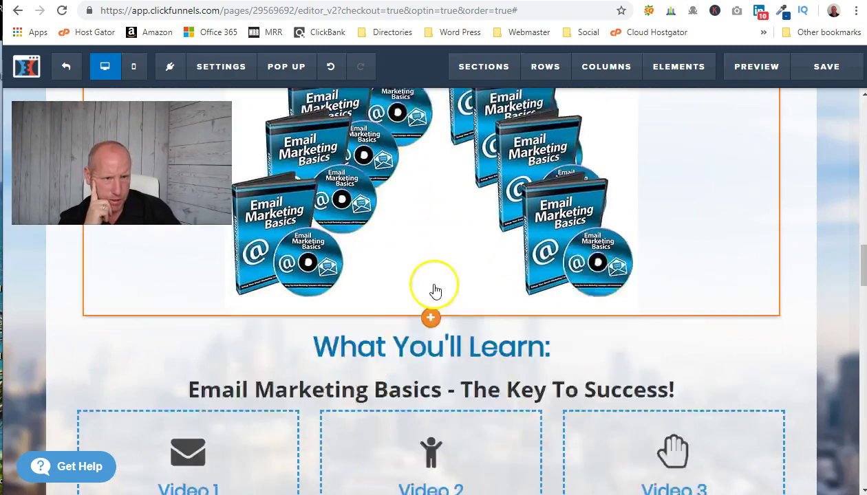
scroll(435, 290, "down", 4)
scroll(619, 317, "down", 5)
scroll(580, 318, "down", 10)
scroll(505, 351, "down", 6)
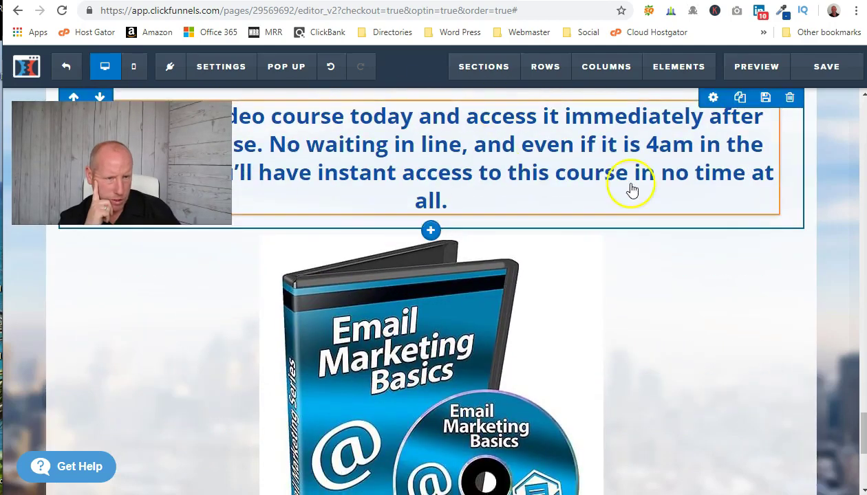
scroll(585, 182, "down", 3)
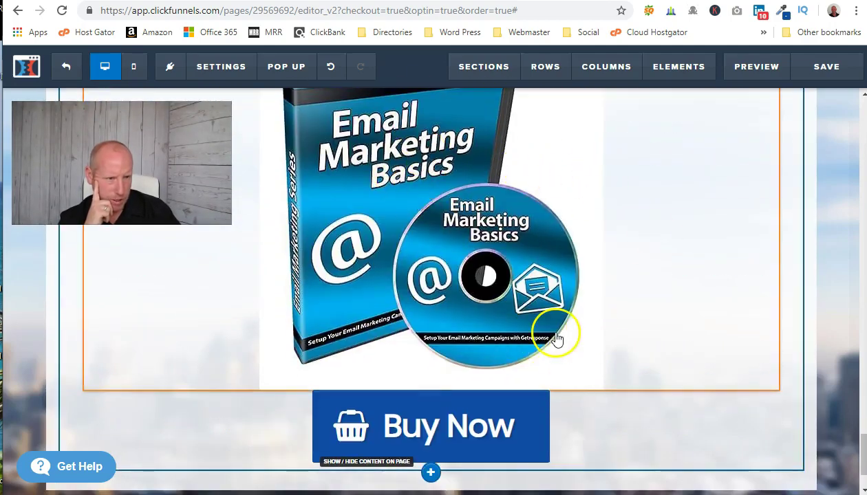
Set the width of the Email Marketing Basics product image above the Buy Now button to 250
left_click(652, 290)
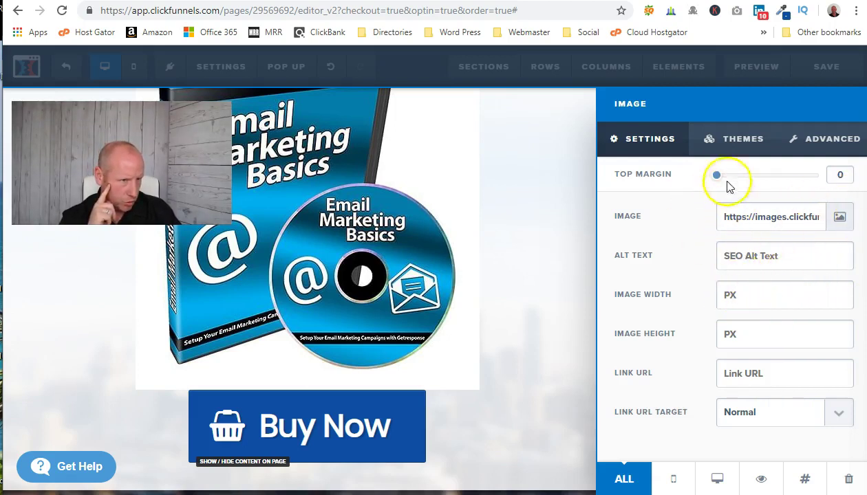
left_click(834, 139)
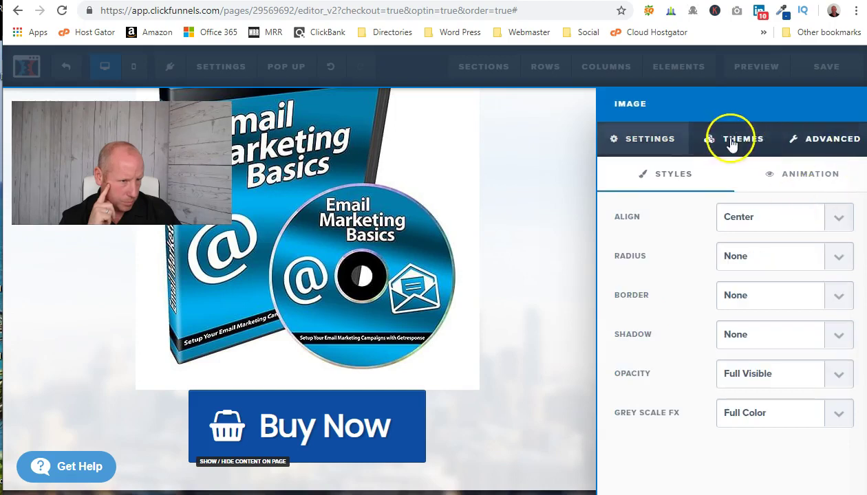
left_click(636, 144)
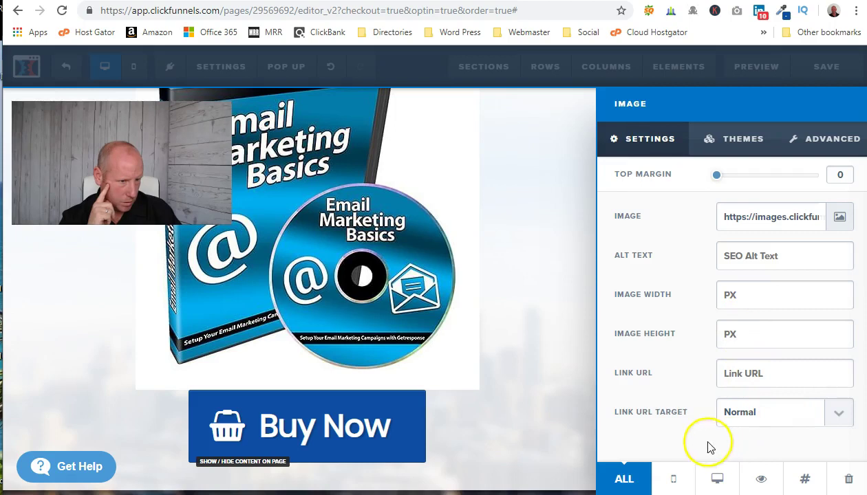
left_click(719, 295)
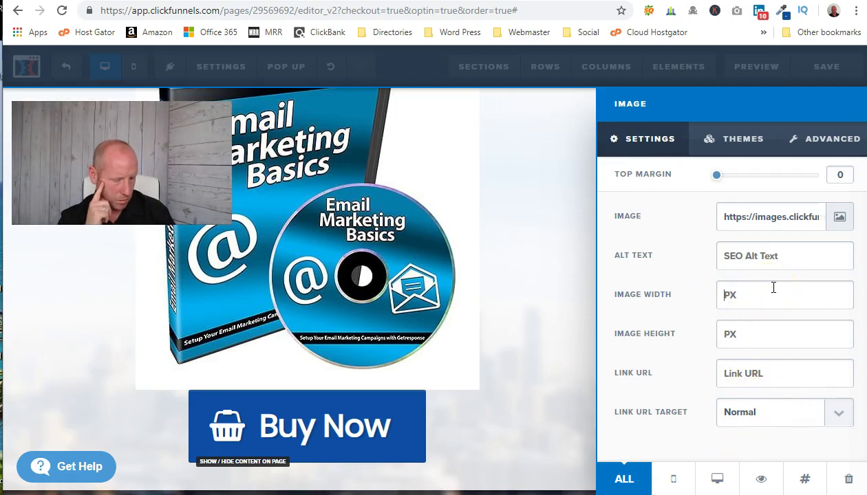
type("250")
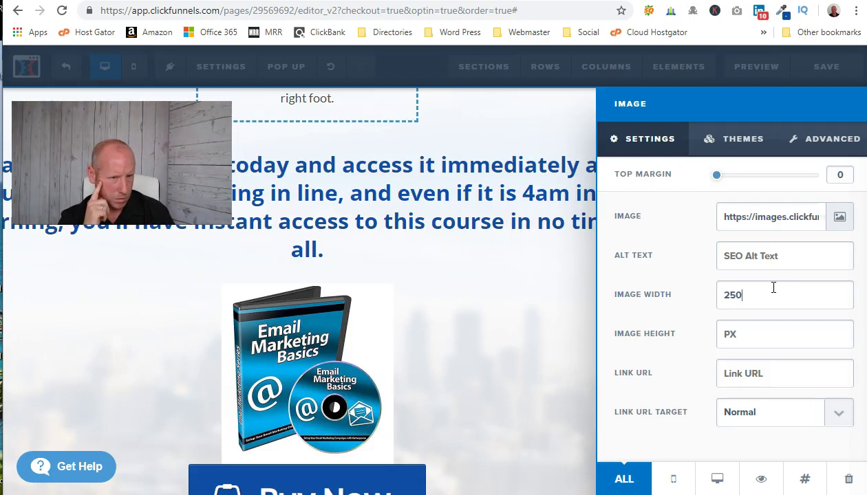
left_click(434, 419)
scroll(482, 371, "down", 2)
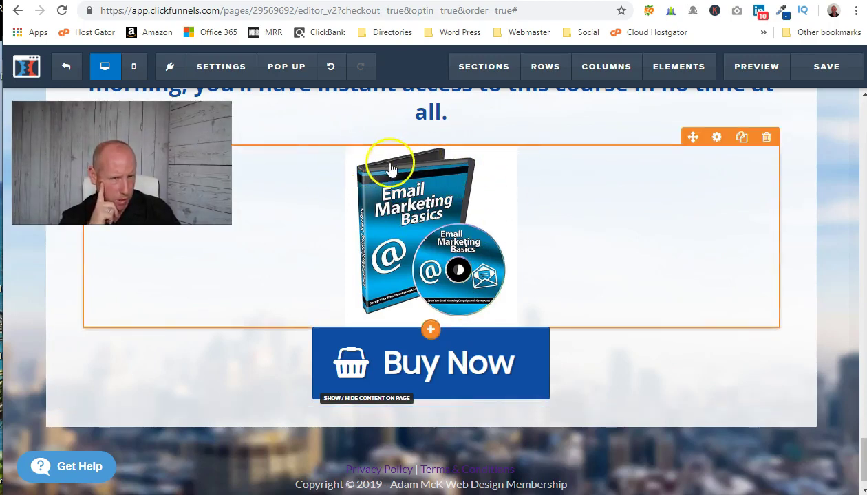
Set the Buy Now button's border to 10px in its advanced styles and return to its general settings
left_click(425, 313)
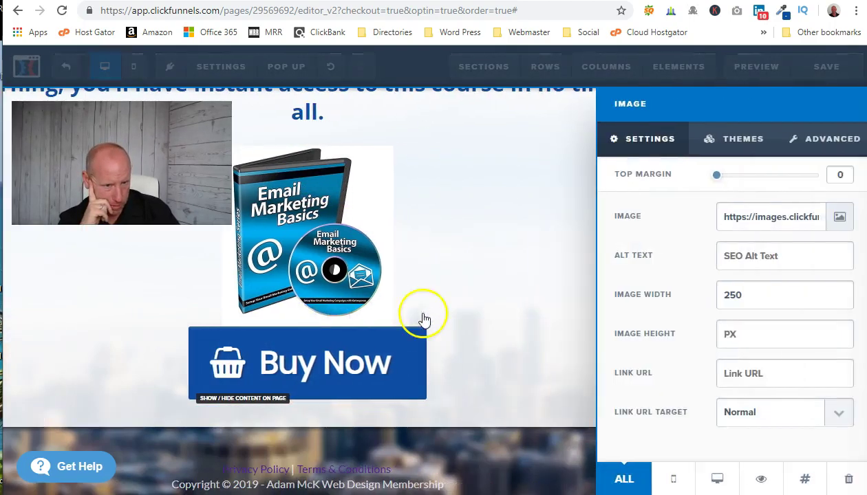
left_click(329, 360)
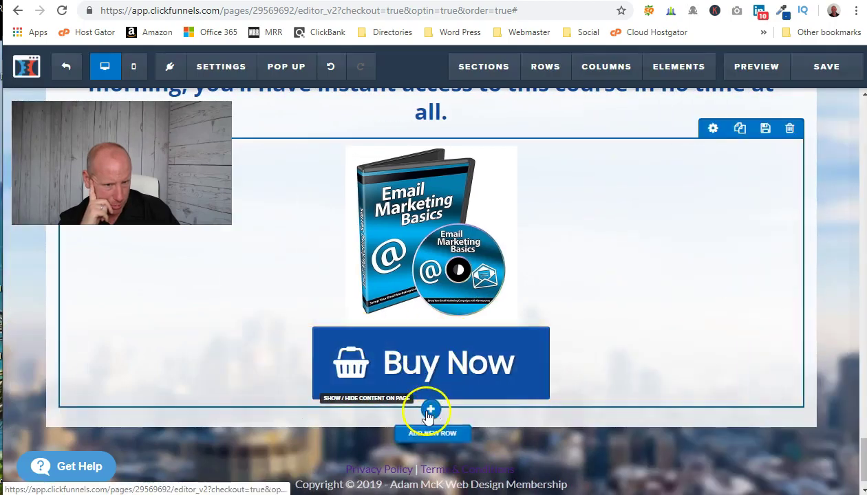
left_click(717, 316)
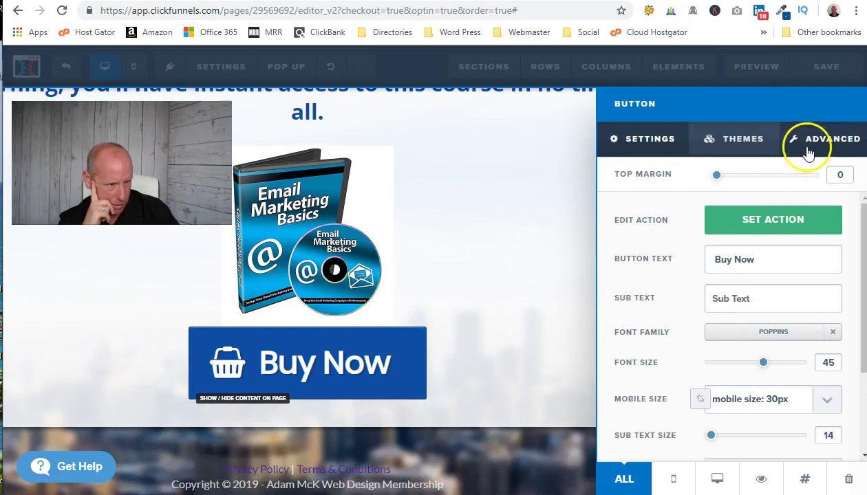
left_click(815, 148)
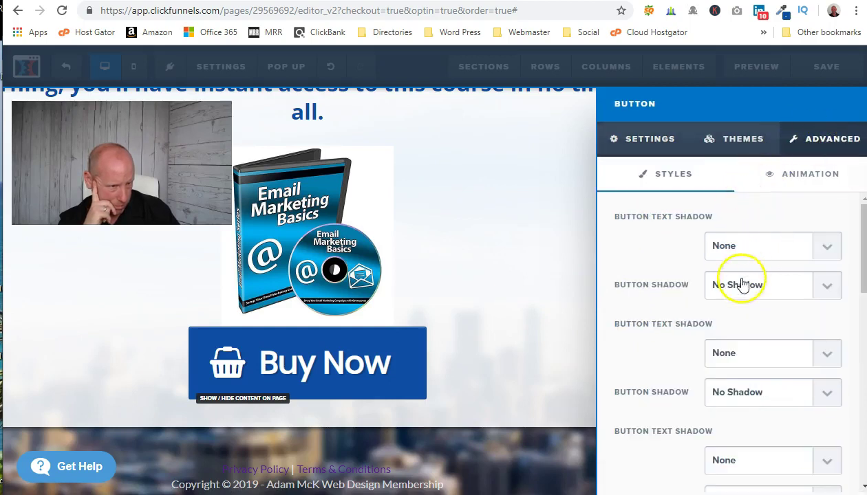
scroll(738, 309, "down", 4)
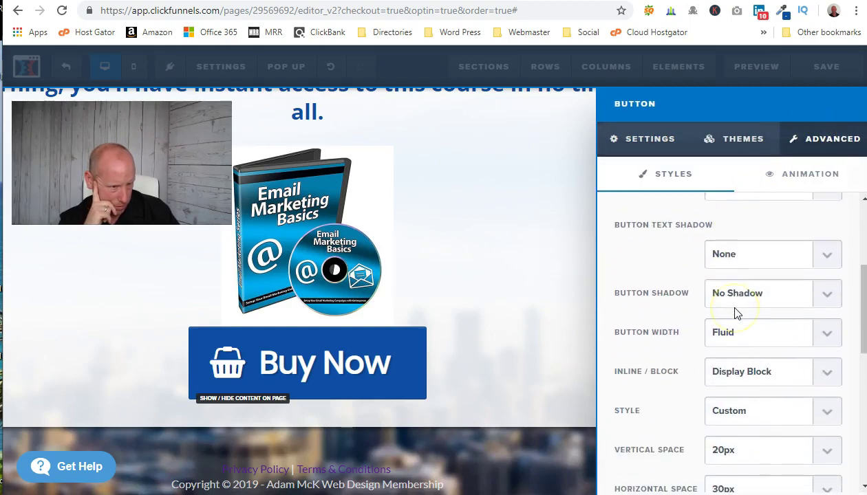
scroll(735, 311, "down", 2)
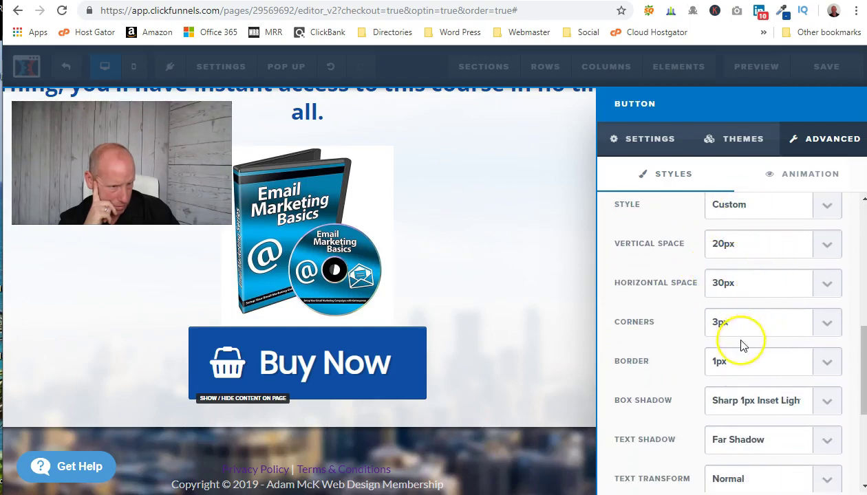
left_click(823, 361)
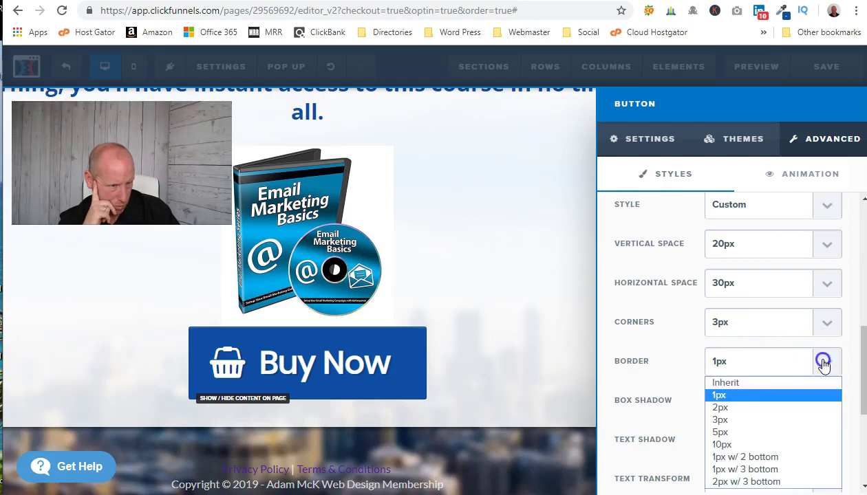
left_click(791, 445)
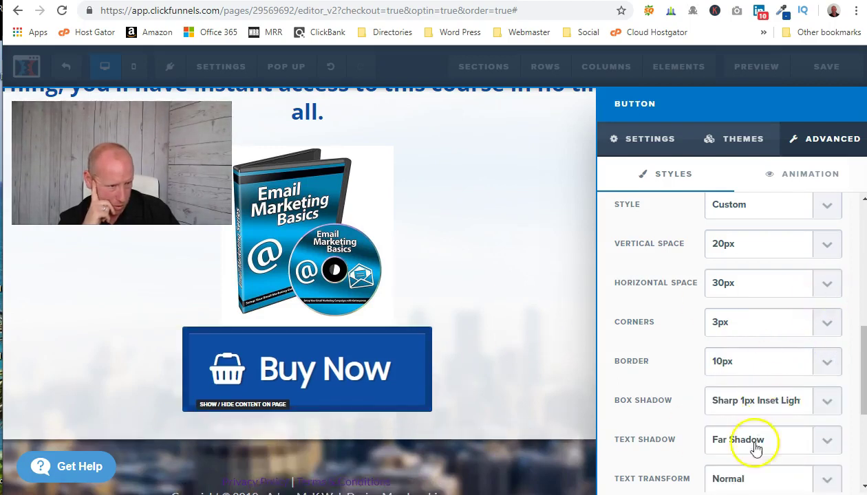
left_click(637, 144)
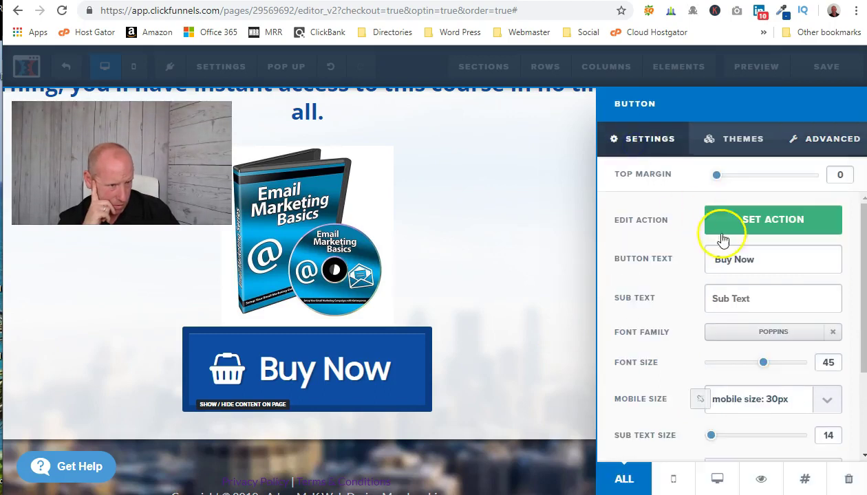
Check the Buy Now button's text and background color settings and the settings of the video below the headline
scroll(677, 318, "down", 2)
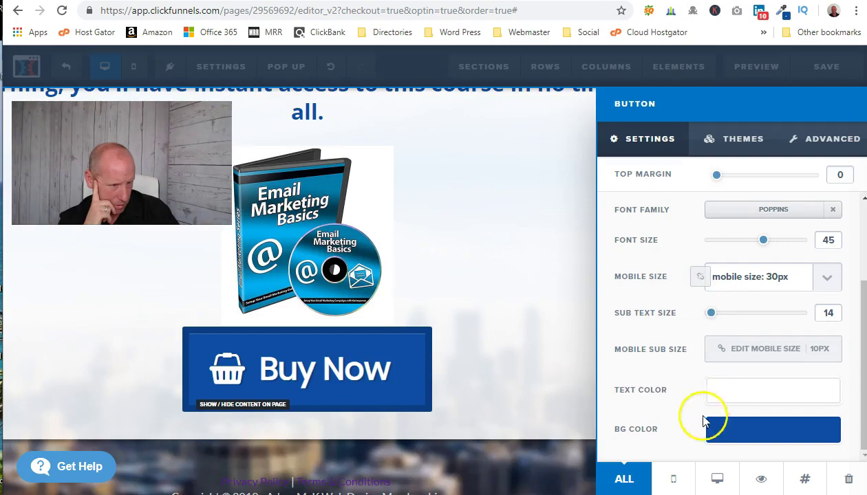
left_click(500, 338)
scroll(561, 335, "up", 10)
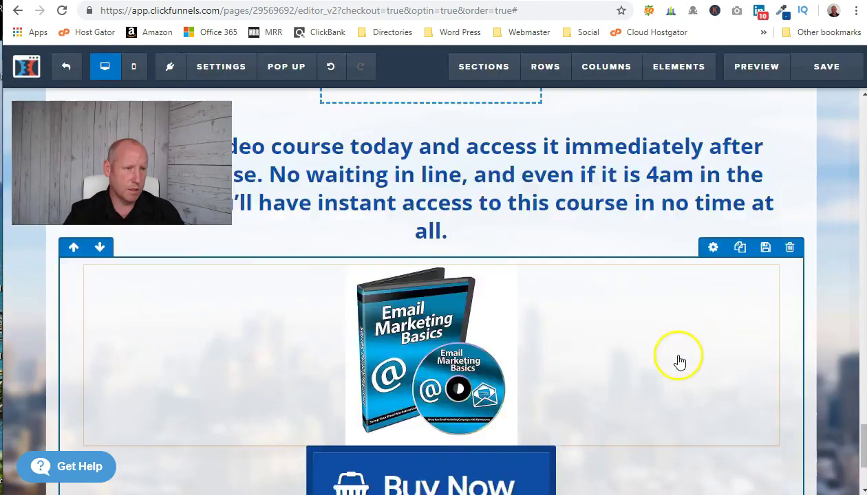
scroll(619, 348, "up", 15)
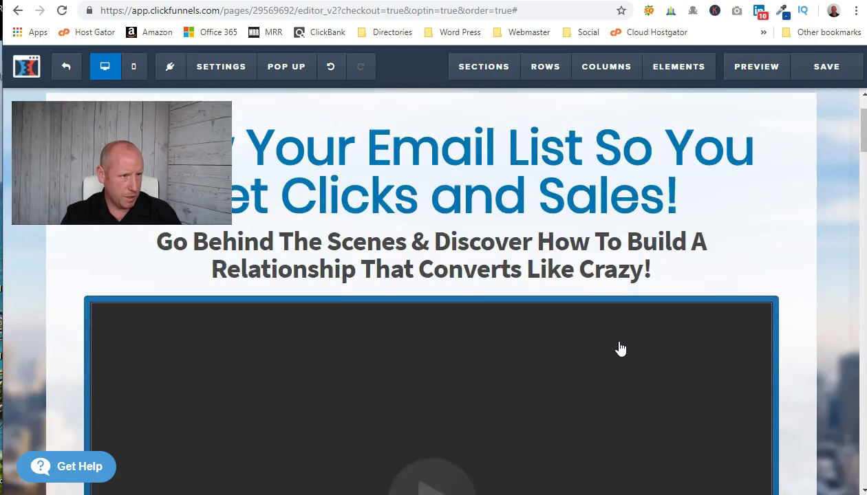
scroll(620, 349, "up", 3)
left_click(441, 453)
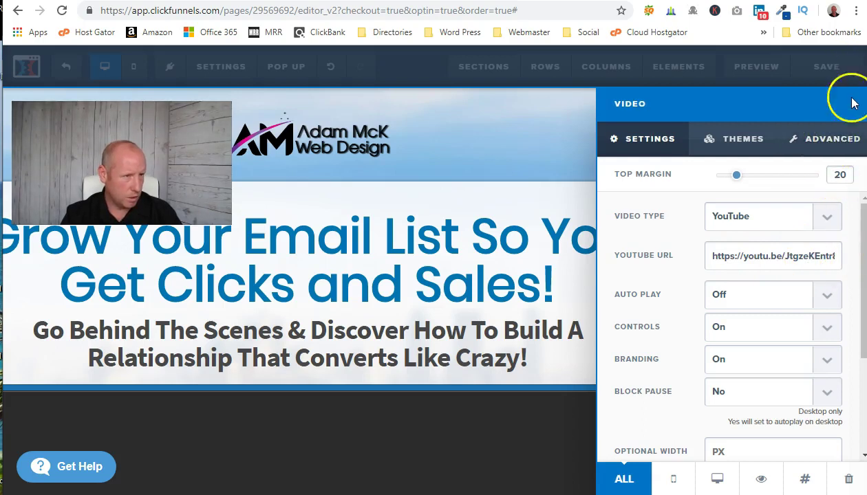
left_click(454, 136)
Save the sales page, exit to the funnel steps and open the Membership Area step
left_click(828, 67)
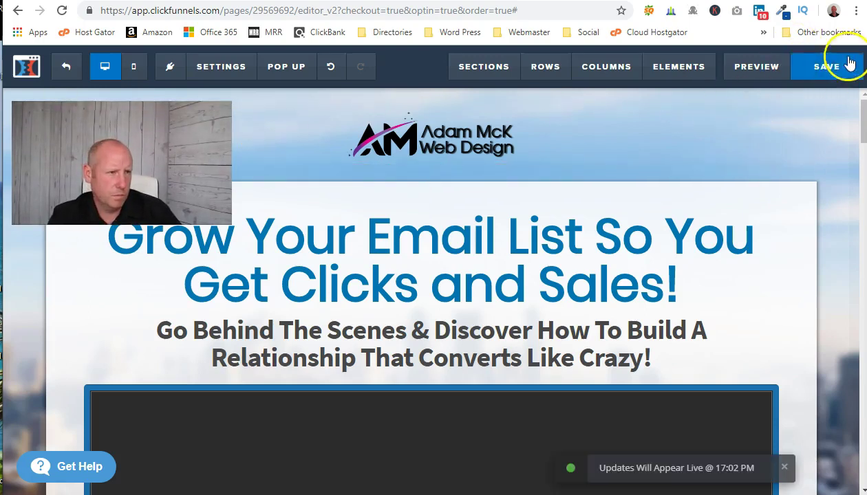
left_click(59, 73)
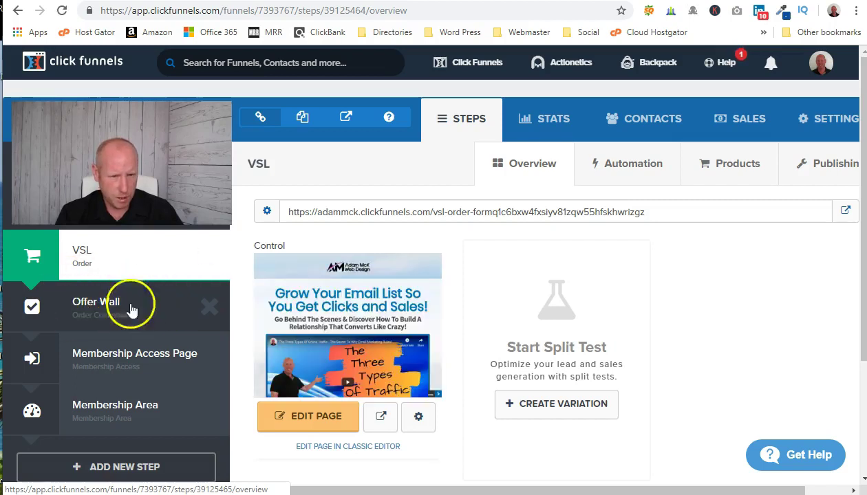
scroll(344, 344, "down", 1)
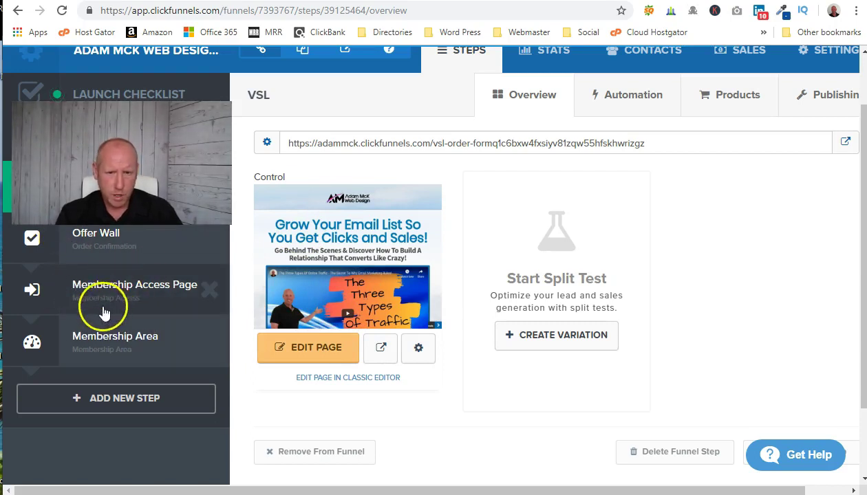
left_click(163, 350)
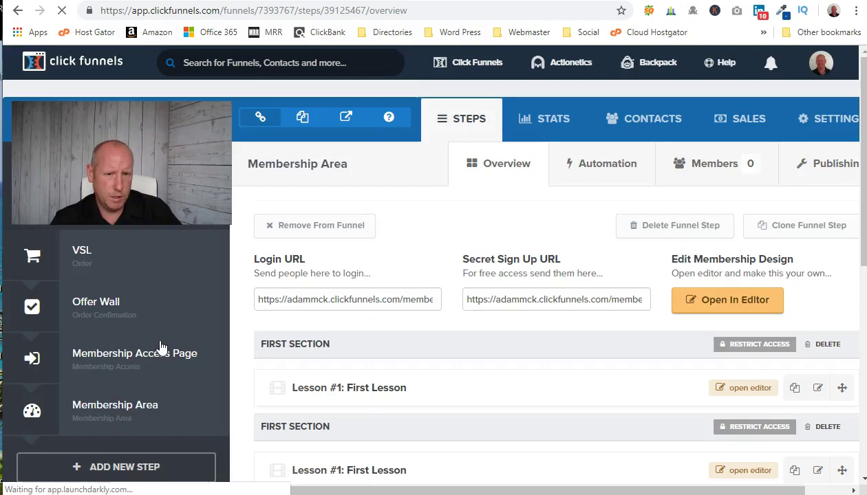
Rename the first lesson section of the membership area as "Welcome VIP"
scroll(413, 258, "down", 1)
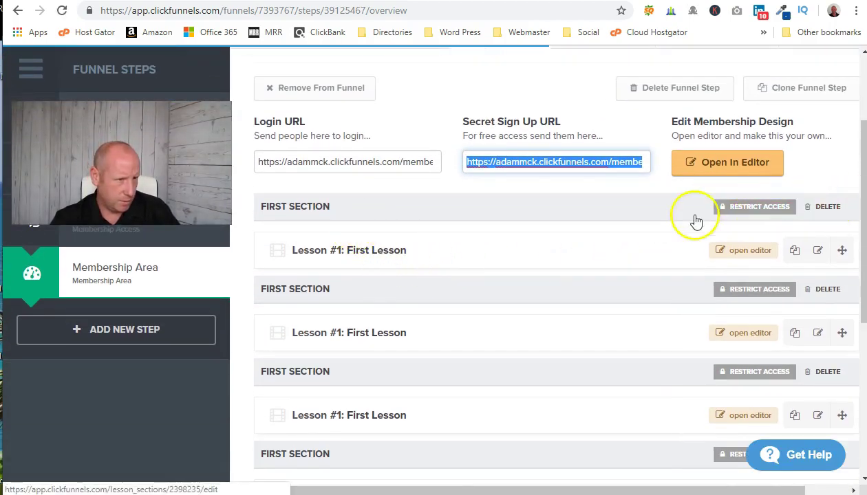
left_click(305, 208)
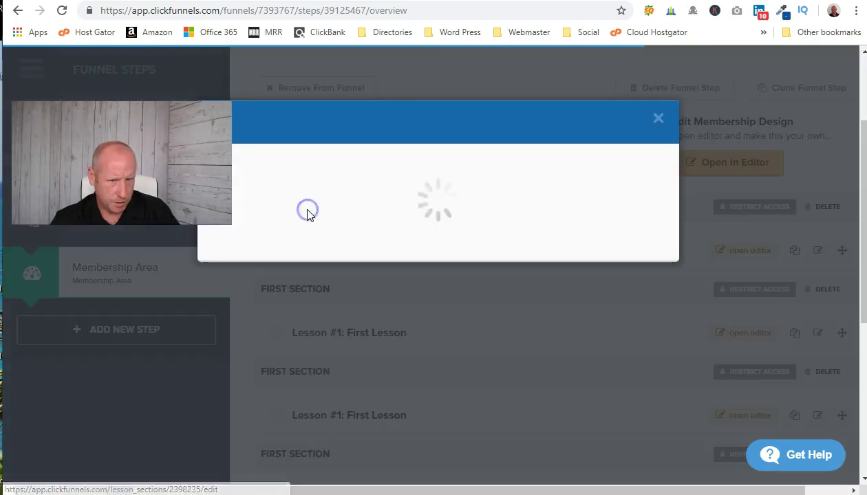
left_click_drag(300, 202, 224, 196)
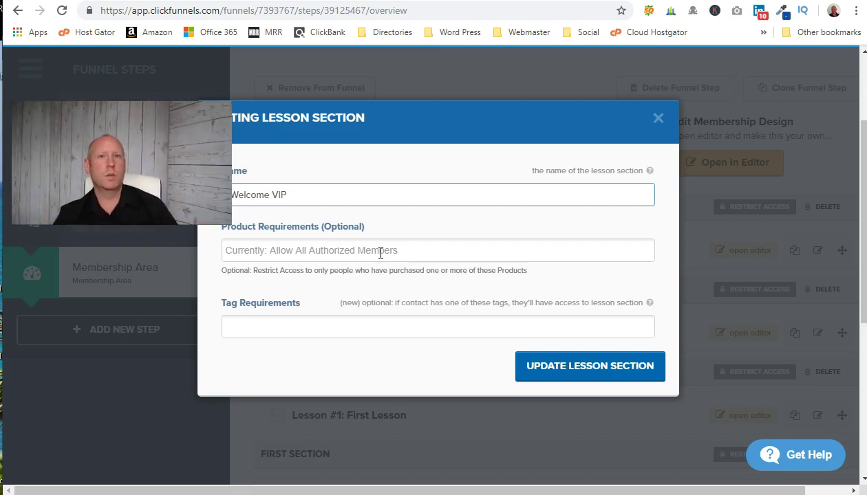
left_click(322, 201)
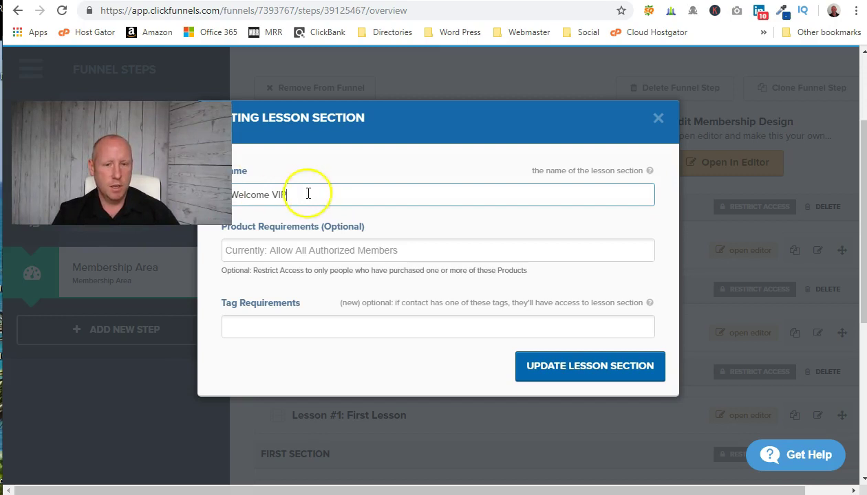
left_click(598, 374)
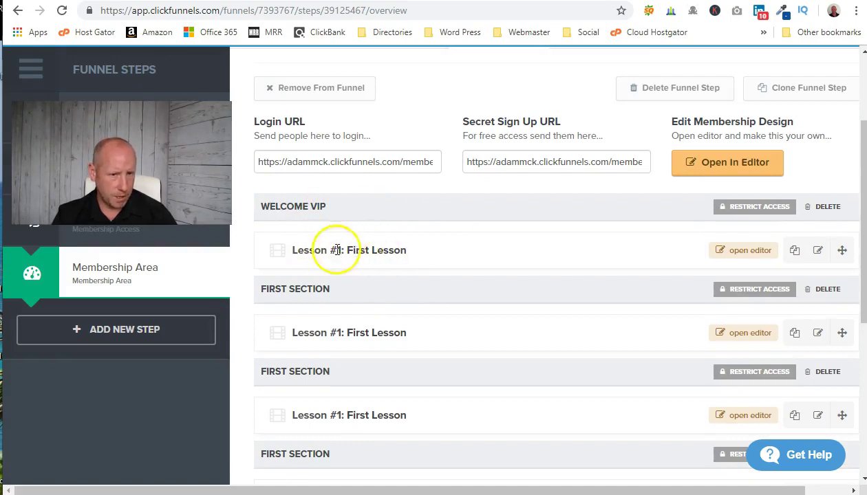
Rename the lesson in the Welcome VIP section as "Welcome To the Adam McK Web Design Member Area"
left_click(580, 250)
left_click(405, 252)
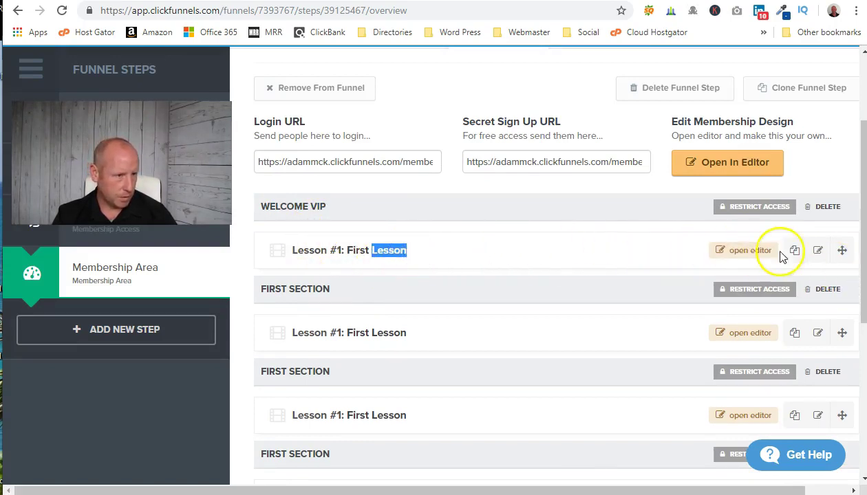
left_click(817, 250)
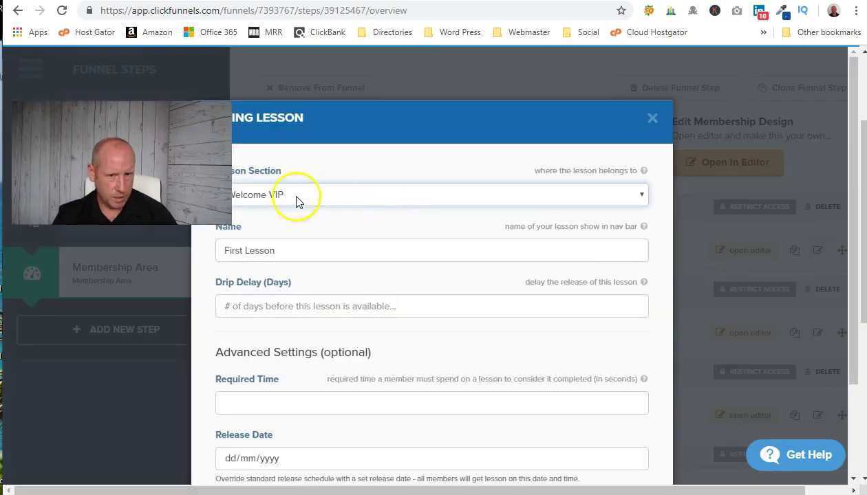
left_click_drag(280, 250, 201, 260)
key("BackSpace")
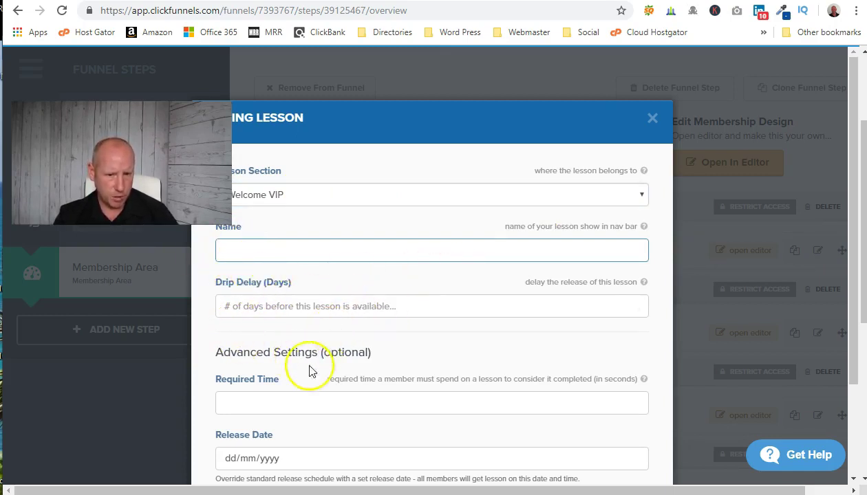
scroll(309, 371, "down", 1)
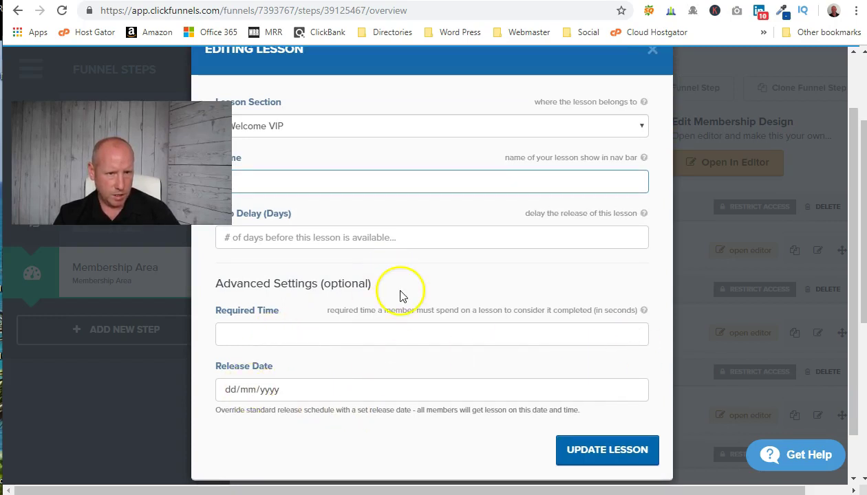
scroll(400, 295, "up", 1)
type("W")
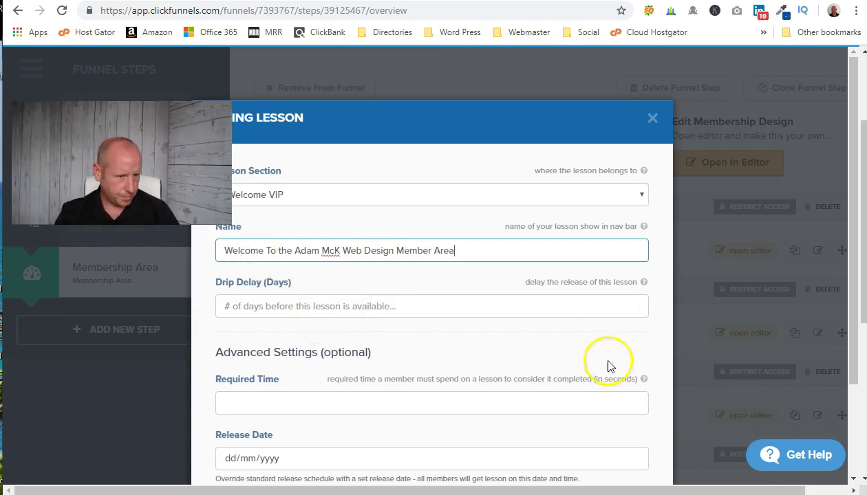
left_click(491, 343)
scroll(461, 377, "down", 3)
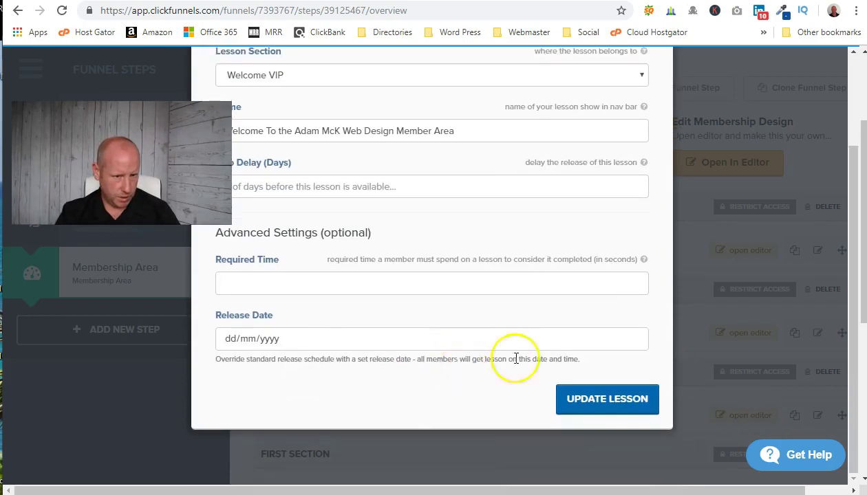
left_click(617, 401)
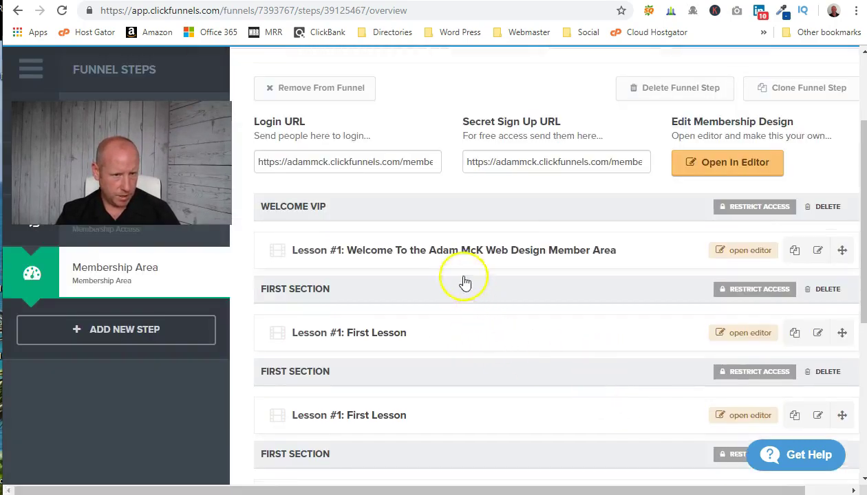
Rename the second lesson section as "Email Marketing Basics"
left_click(291, 294)
left_click_drag(290, 197, 224, 196)
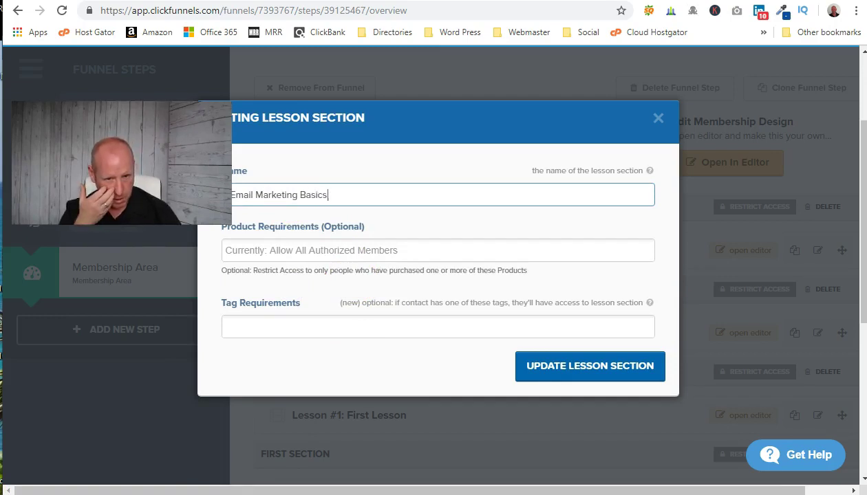
left_click(602, 367)
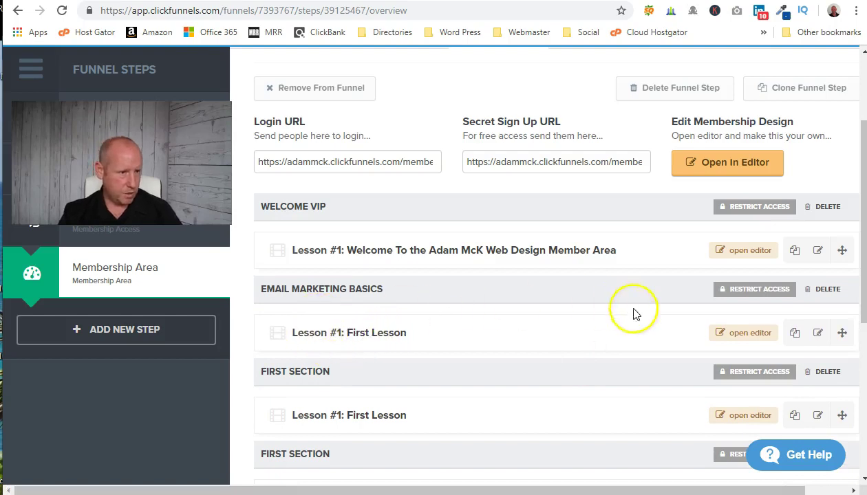
Duplicate the lesson in the Email Marketing Basics section and rename the original as "Introduction To Email Marketing Course"
left_click(795, 334)
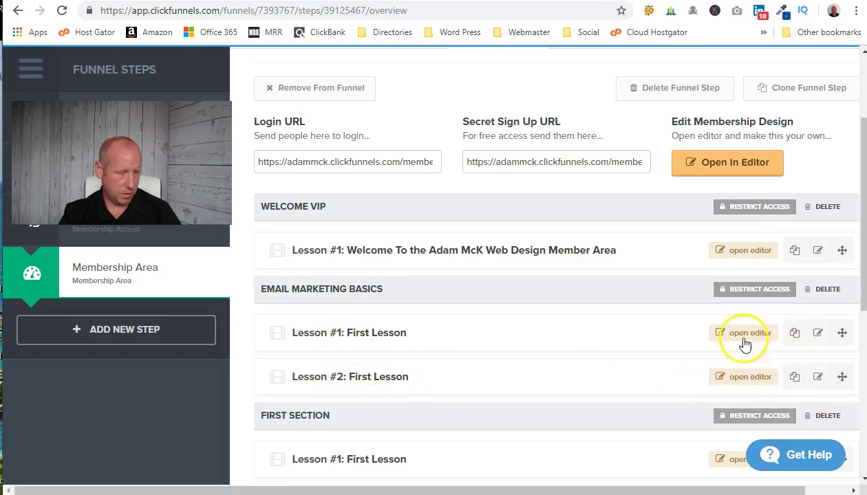
left_click(818, 333)
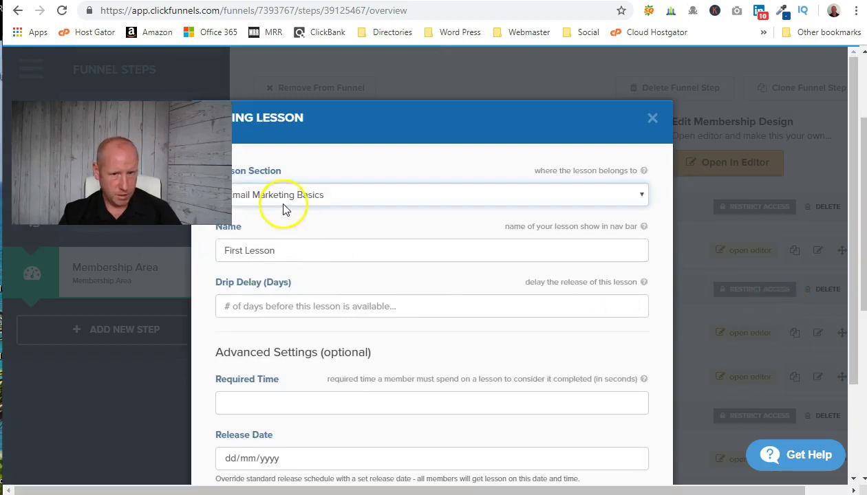
left_click_drag(303, 251, 224, 255)
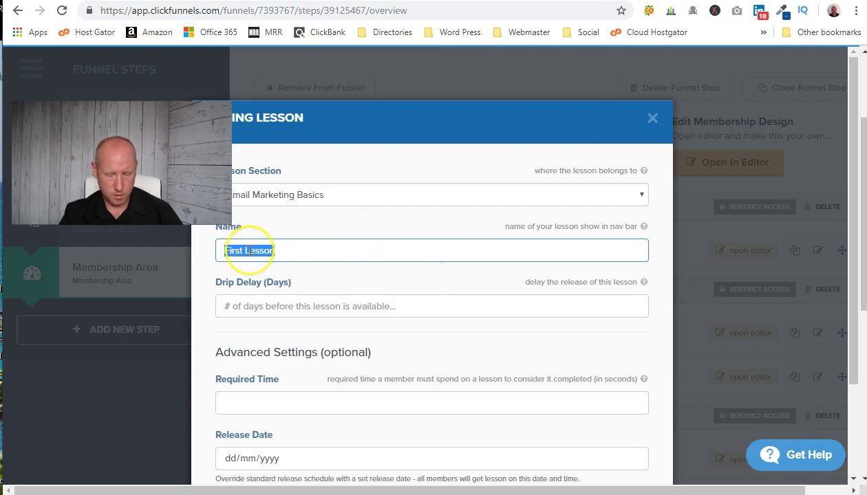
type("Int")
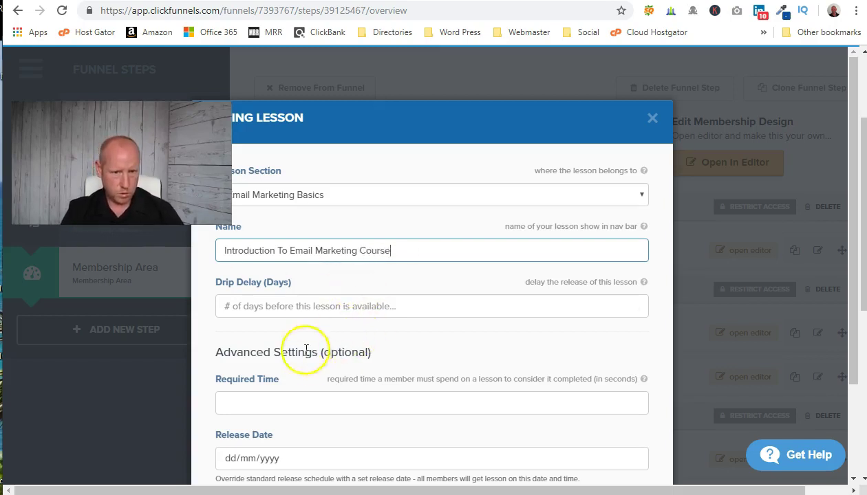
scroll(324, 351, "down", 2)
scroll(314, 214, "up", 2)
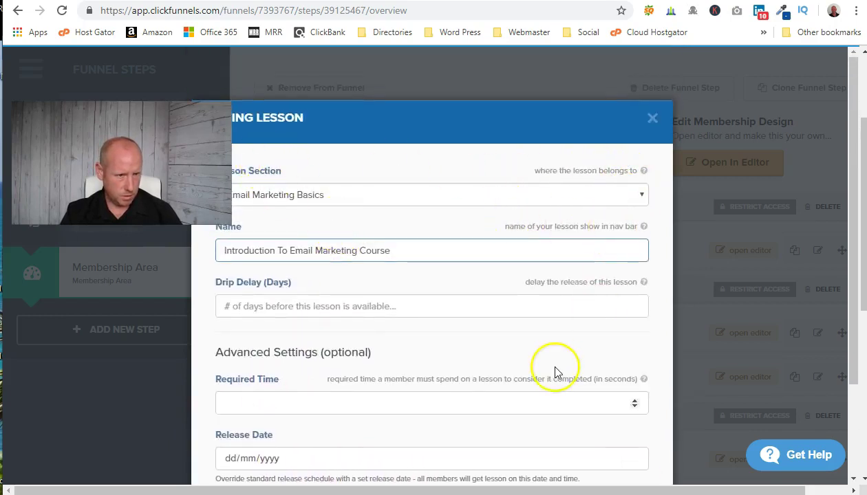
scroll(557, 371, "down", 2)
left_click(611, 408)
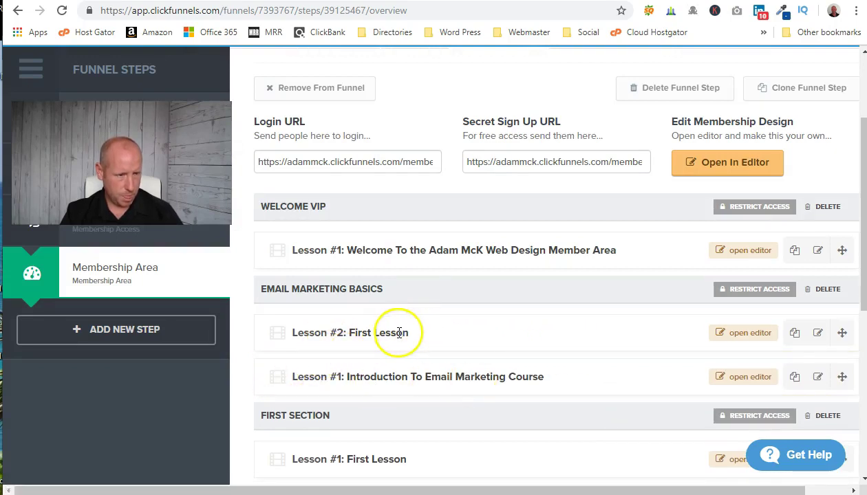
Rename the duplicated lesson in the Email Marketing Basics section as "What's your End Goal"
left_click(817, 333)
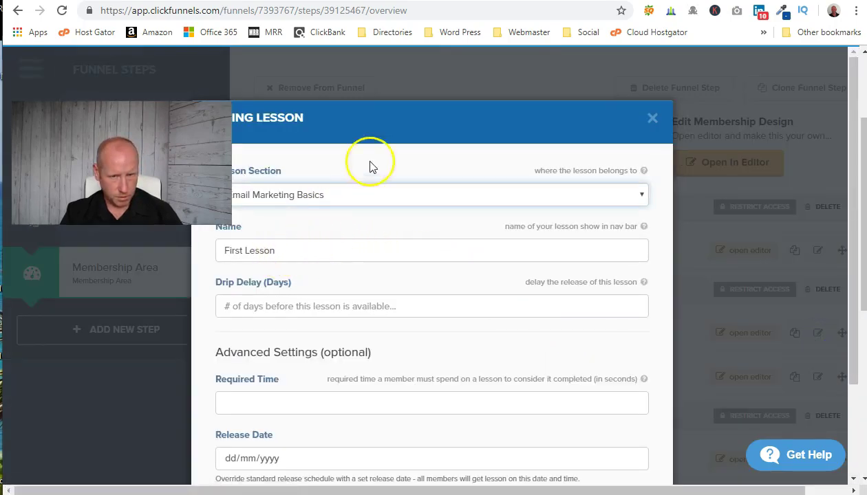
left_click_drag(287, 246, 196, 256)
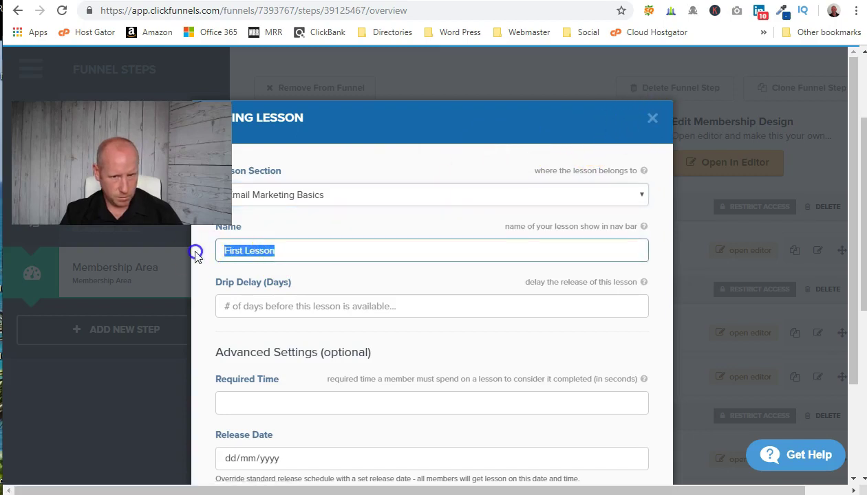
type("What's your End Goal")
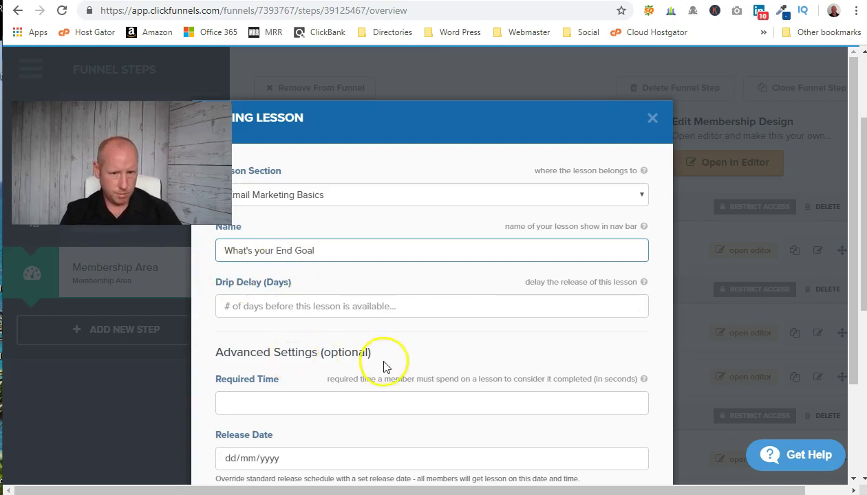
scroll(381, 362, "down", 2)
left_click(634, 404)
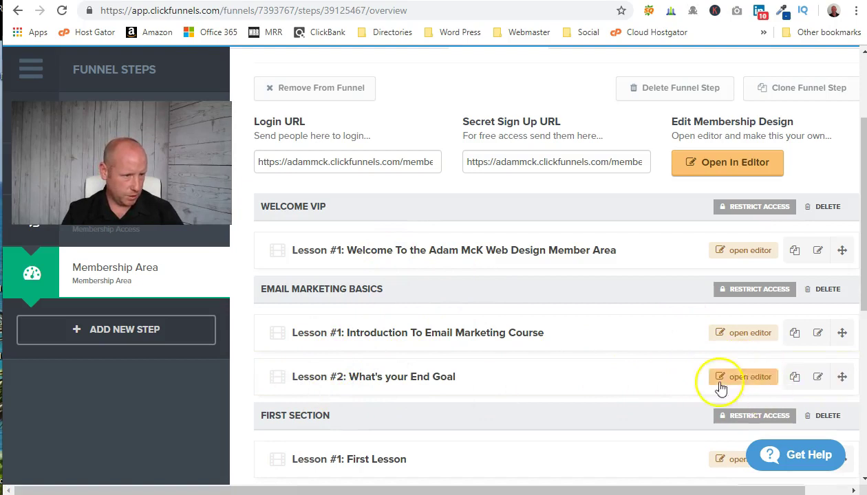
Open the Introduction To Email Marketing Course lesson in the editor and look over its placeholder titles, images and download buttons
left_click(740, 335)
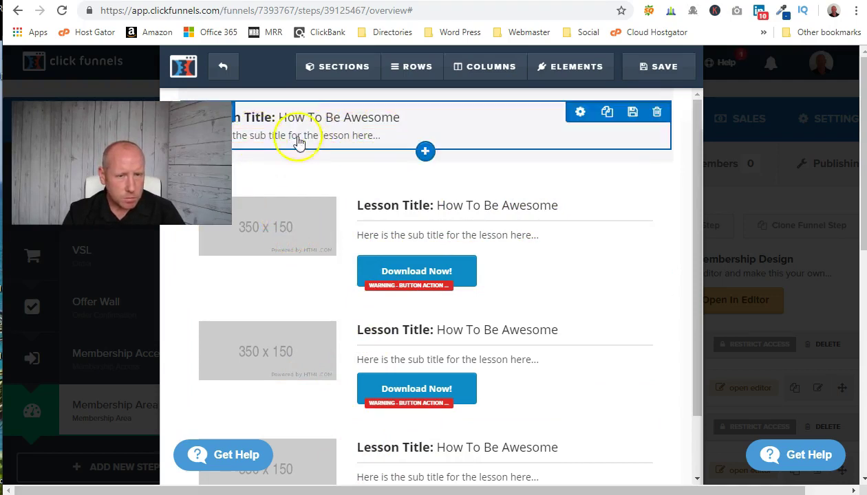
scroll(284, 379, "down", 2)
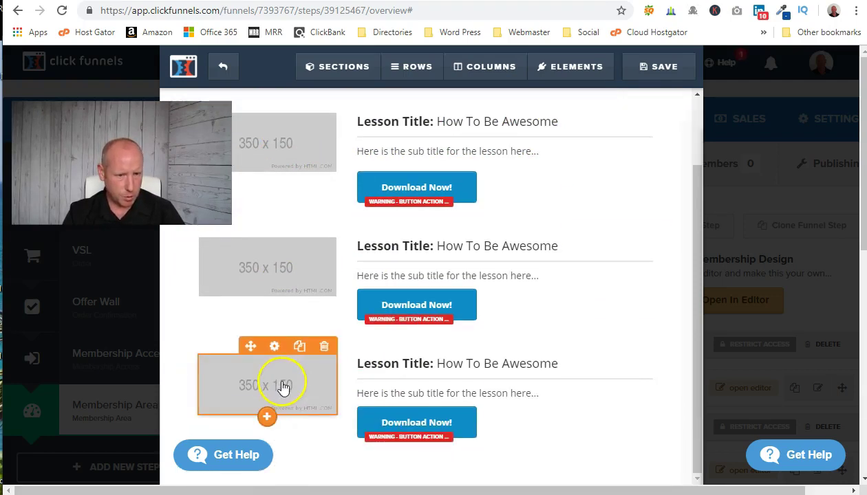
scroll(451, 386, "up", 2)
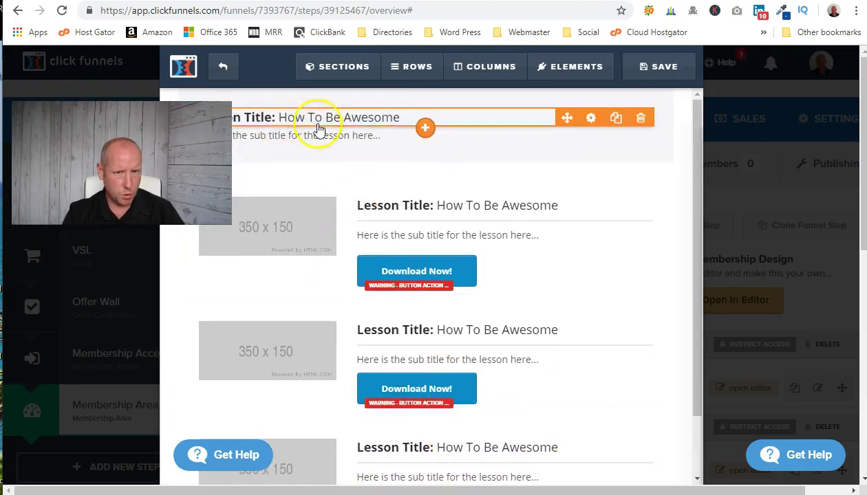
Replace the first lesson block's title with "Welcome To Email Marketing Course"
left_click(265, 236)
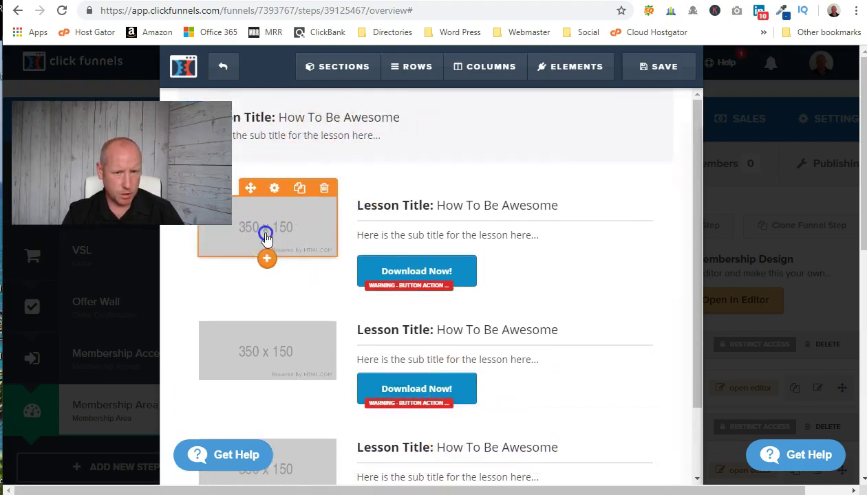
left_click(376, 168)
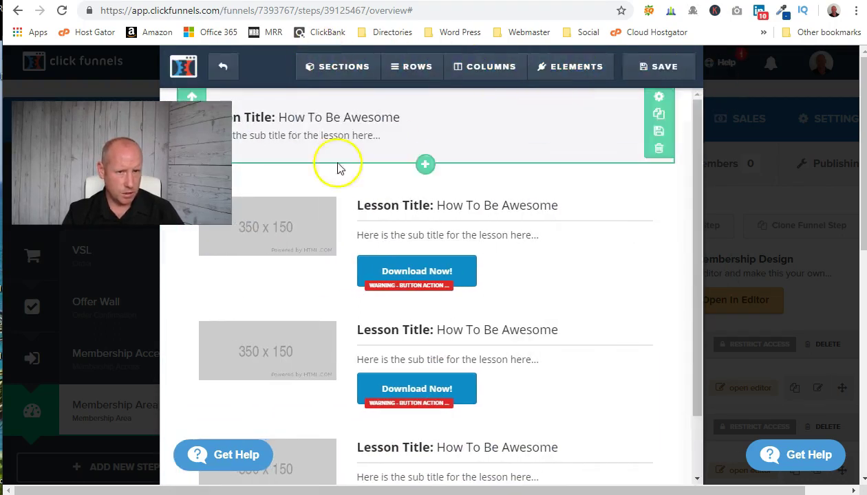
left_click(399, 206)
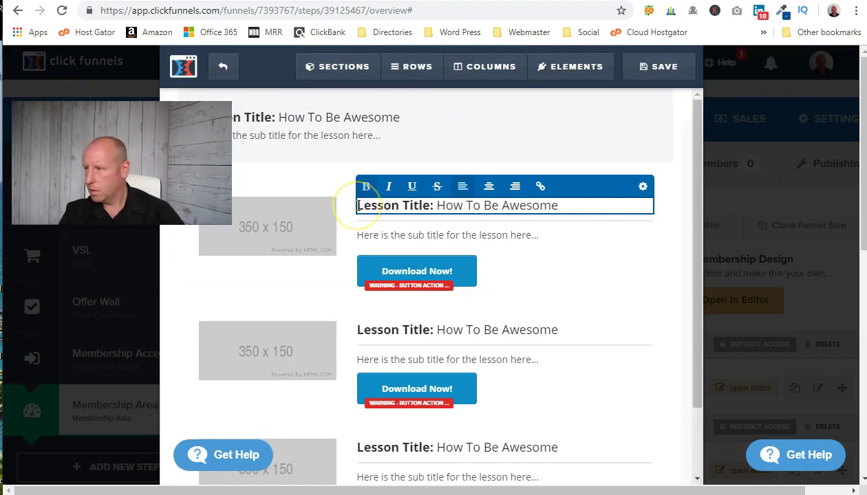
type("Welcome")
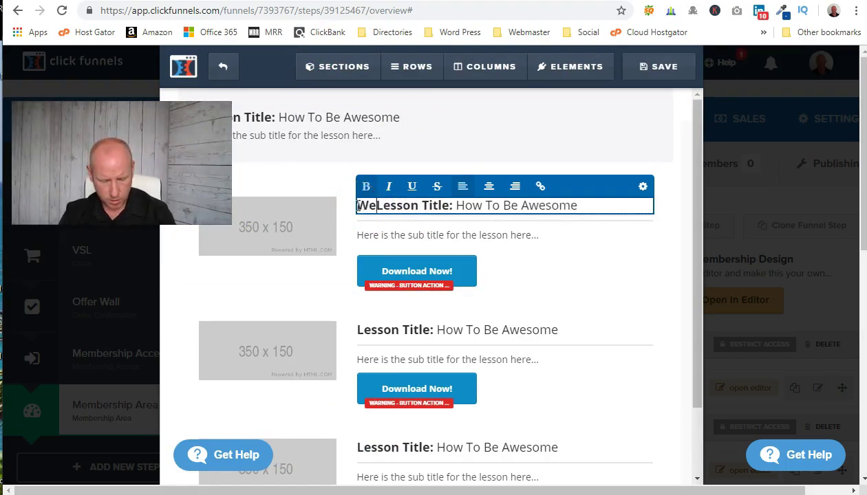
type(" To ")
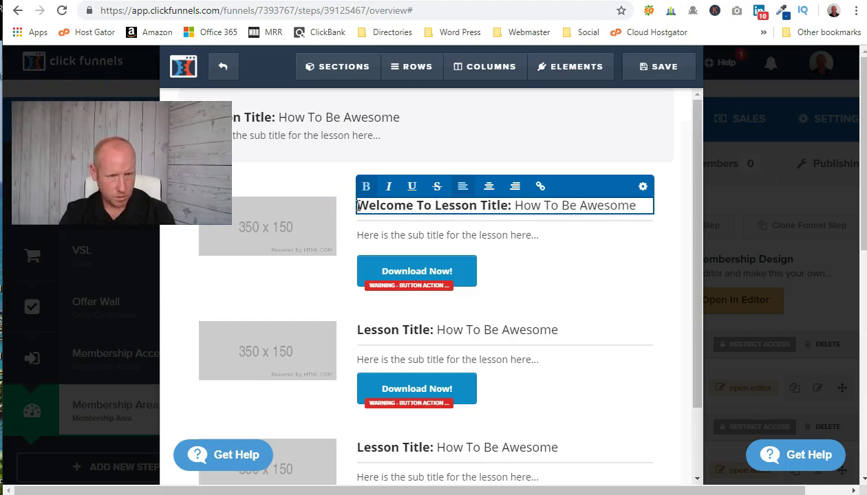
type("Email Marke")
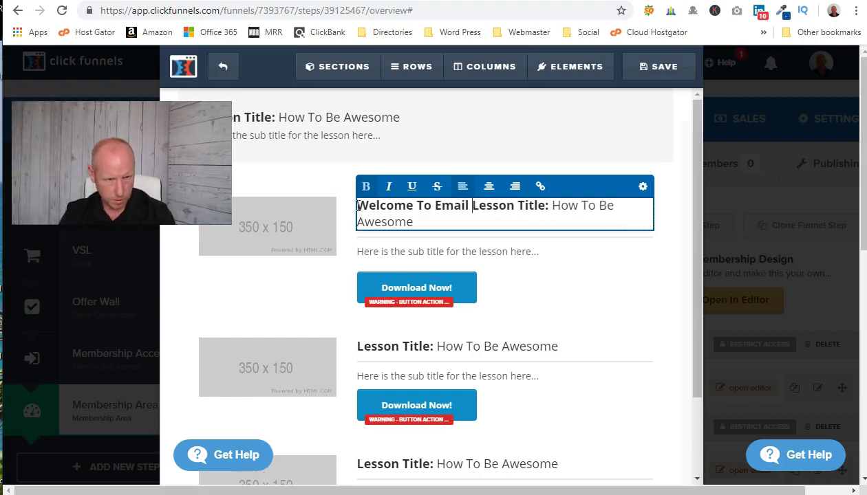
type("ting Course")
key("Delete")
key("Delete")
key("Delete")
key("Delete")
key("Delete")
key("Delete")
key("Delete")
key("Delete")
key("Delete")
key("Delete")
key("Delete")
key("Delete")
key("Delete")
key("Delete")
key("Delete")
key("Delete")
key("Delete")
key("Delete")
key("Delete")
key("Delete")
key("Delete")
key("Delete")
key("Delete")
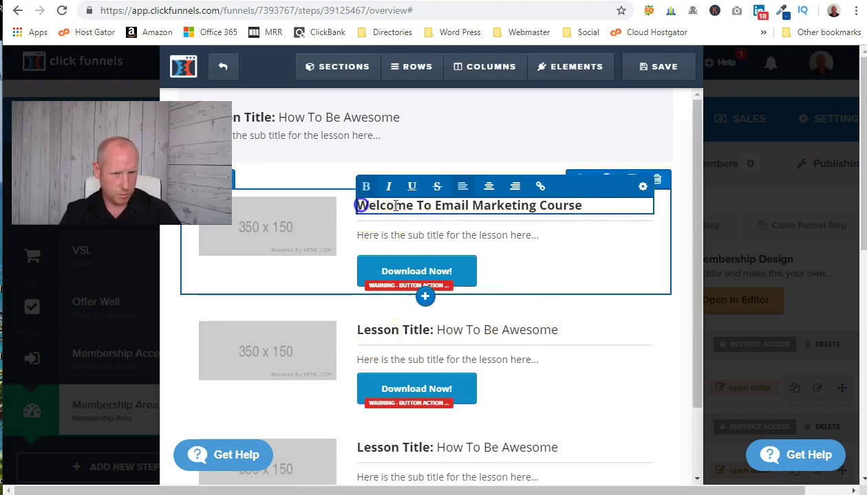
Prefix the first block's title with "Video #1:" and remove the bold from "Welcome To Email Marketing Course"
left_click(358, 205)
type("Lesson")
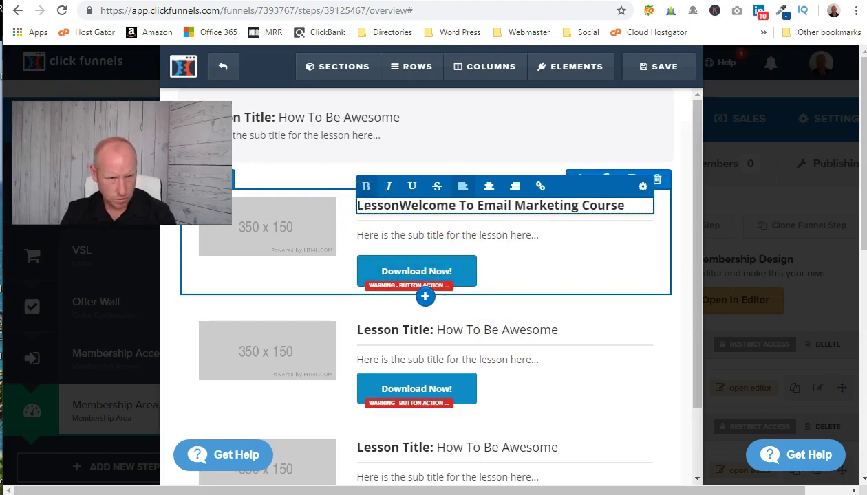
key("BackSpace")
key("BackSpace")
key("BackSpace")
key("BackSpace")
key("BackSpace")
key("BackSpace")
type("Video #")
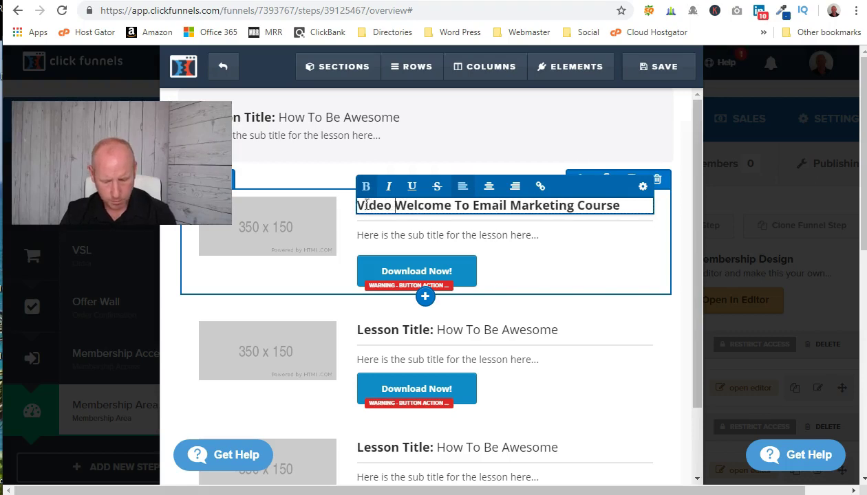
type("1:")
left_click(421, 205)
left_click_drag(422, 205, 634, 199)
left_click(367, 187)
left_click(557, 276)
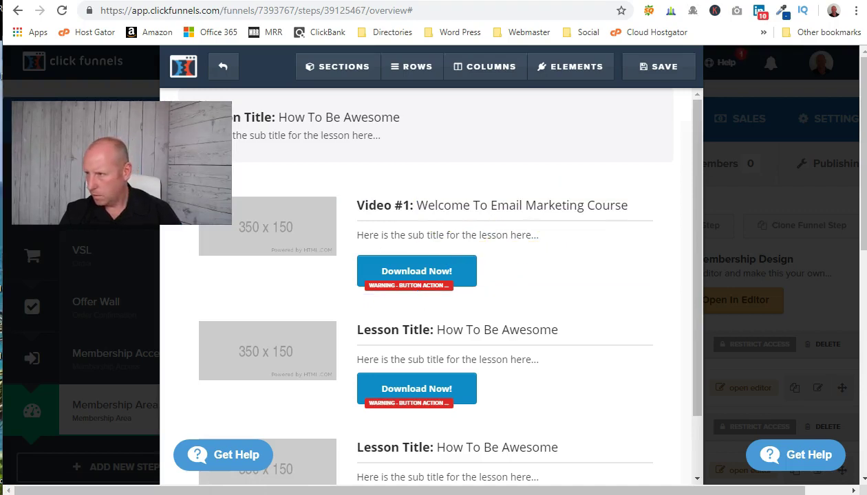
Replace the subtitle under the Video #1 title with the copied description starting "Before we dive in, it's very important to be in the right mindset."
left_click(371, 235)
left_click_drag(358, 237, 536, 235)
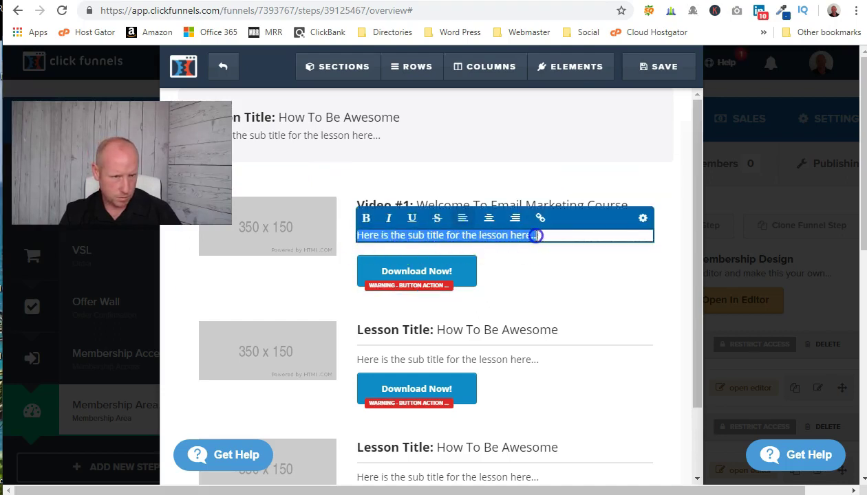
right_click(533, 235)
left_click(543, 297)
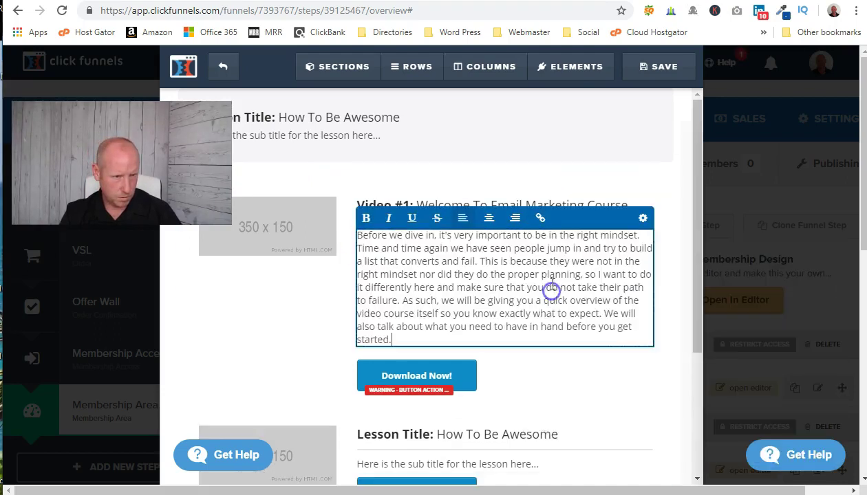
scroll(523, 298, "down", 2)
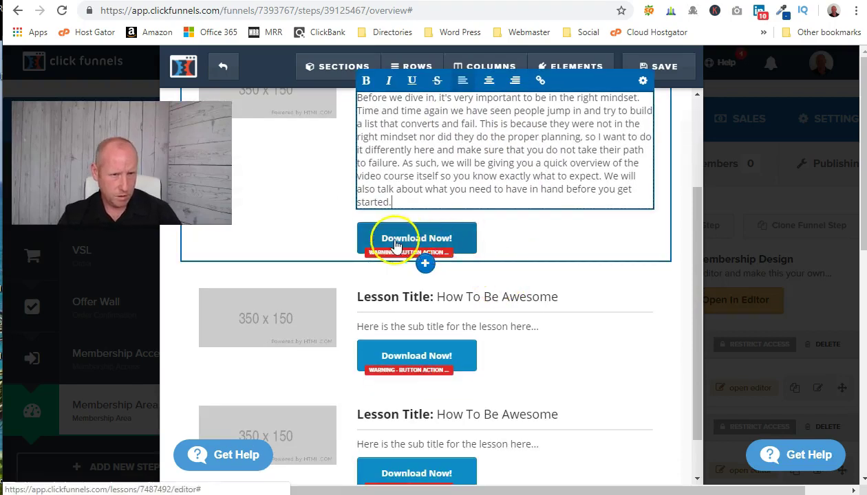
scroll(316, 255, "up", 2)
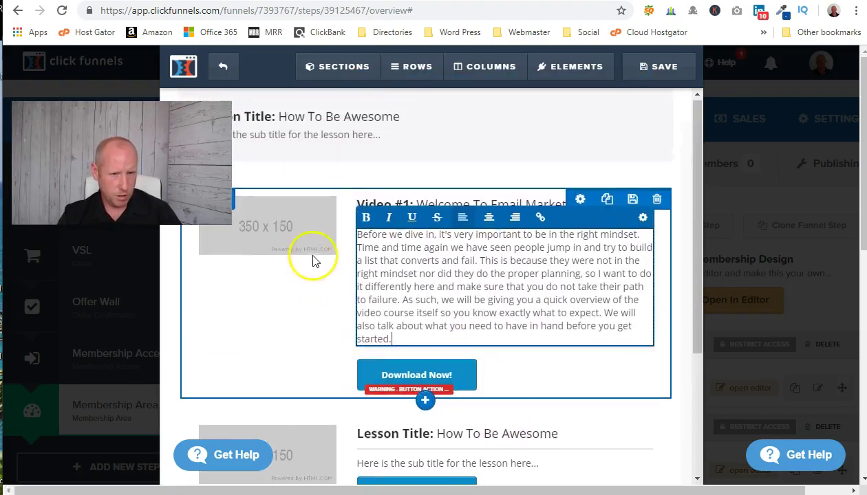
Add a Video element below the placeholder image beside the Video #1 text and delete that image
left_click(272, 227)
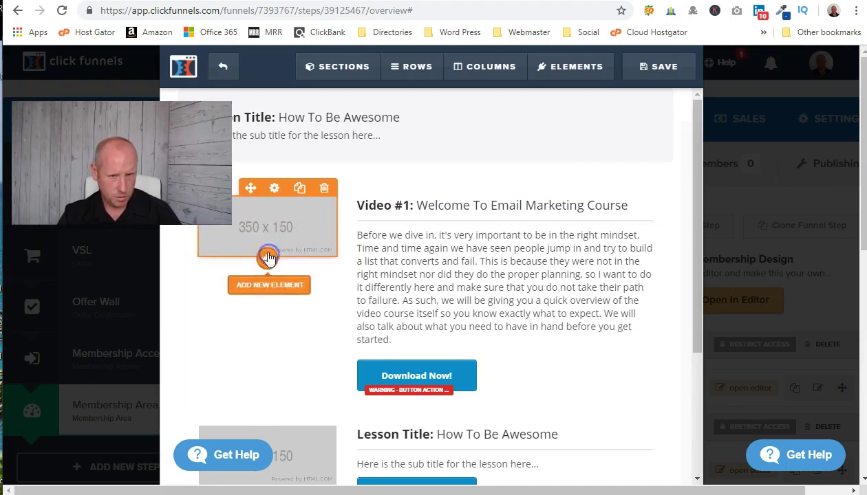
left_click(269, 253)
scroll(522, 287, "down", 1)
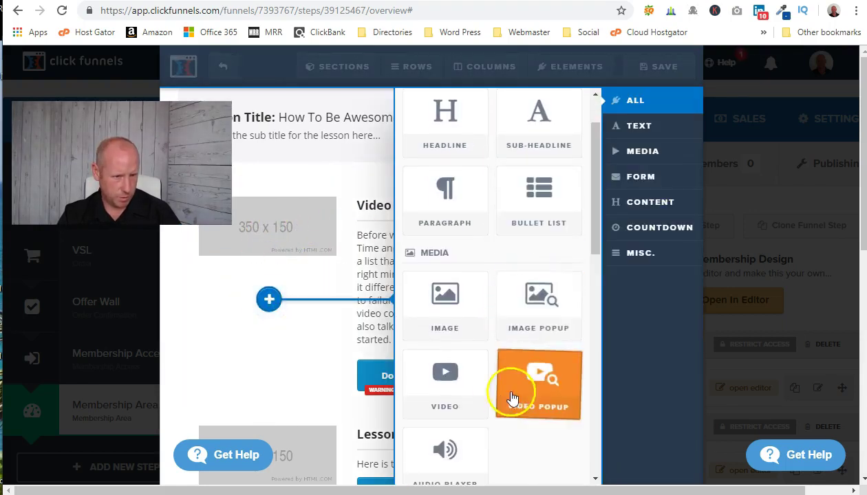
scroll(509, 392, "down", 1)
left_click(443, 315)
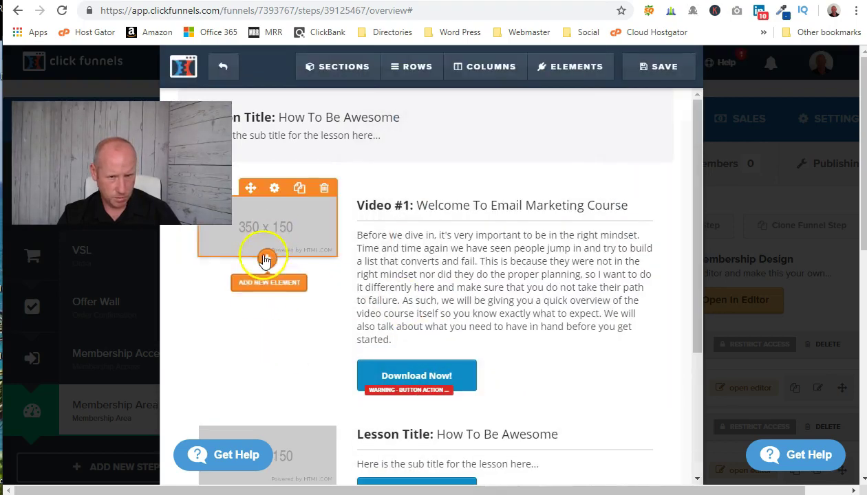
left_click(266, 256)
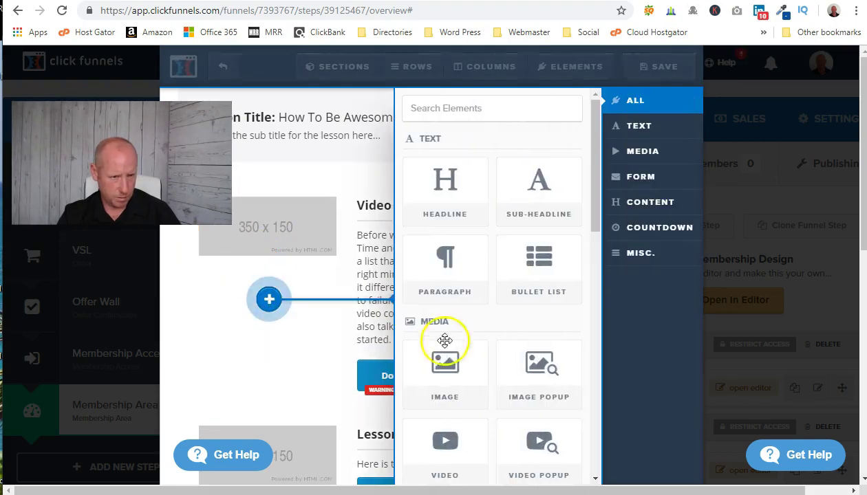
left_click(445, 437)
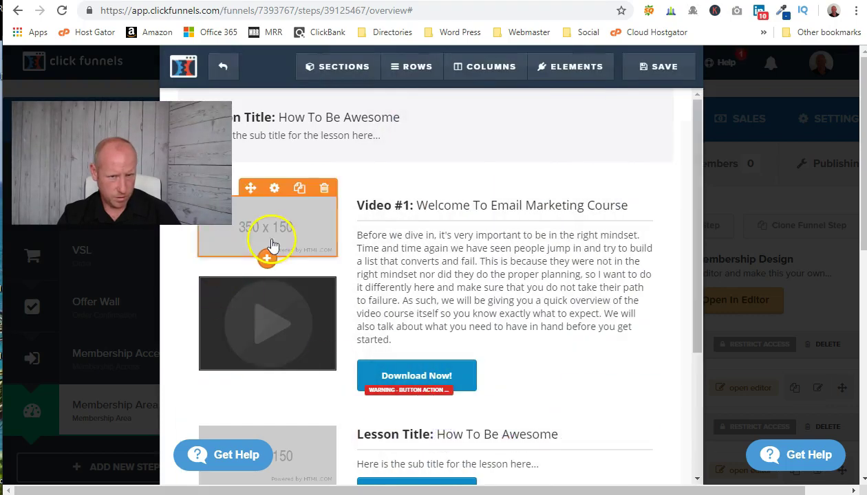
left_click(324, 188)
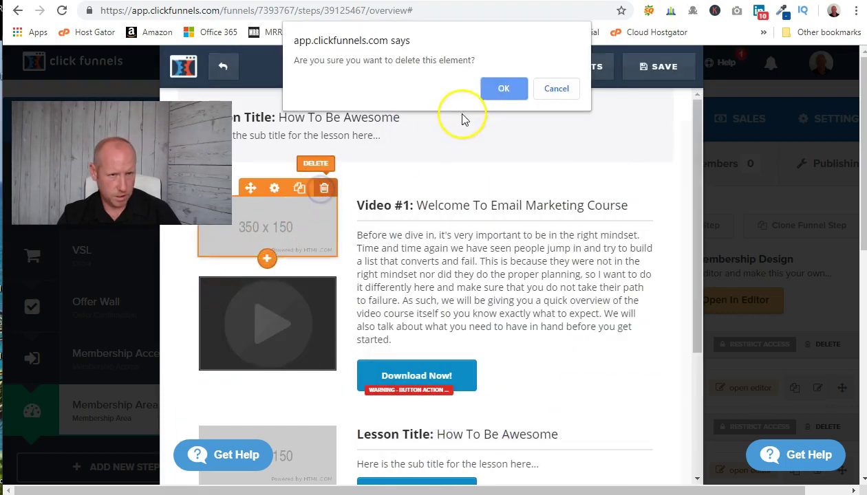
left_click(502, 89)
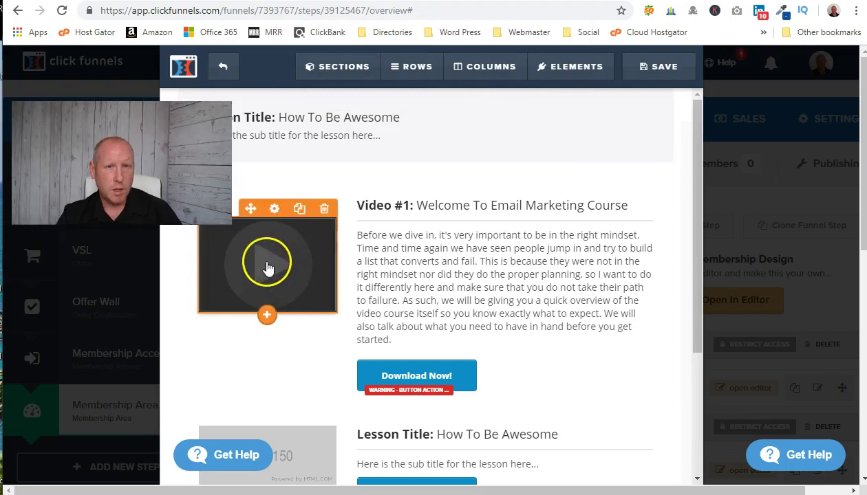
Switch to YouTube, open YouTube Studio and look through the channel's uploaded videos for the Email Marketing Basics series
left_click(379, 492)
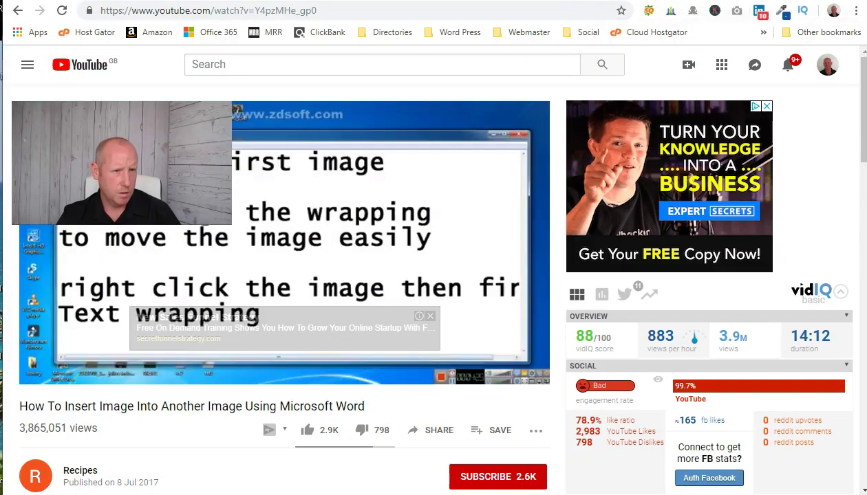
left_click(828, 65)
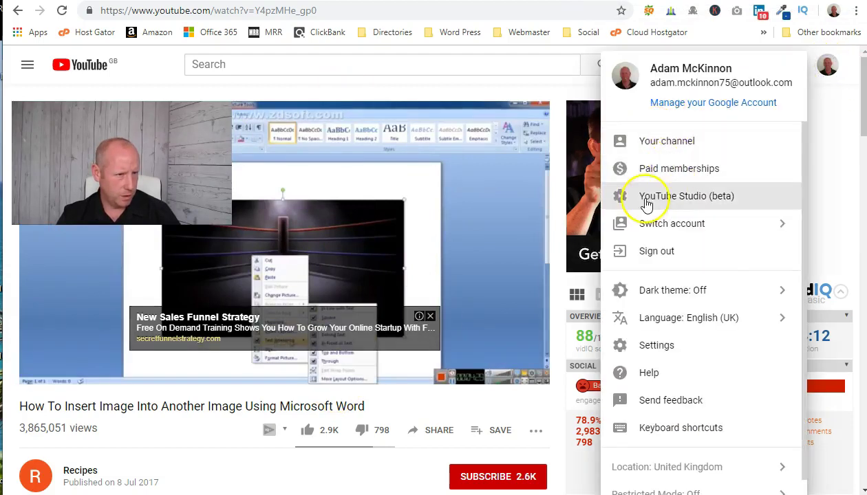
left_click(678, 212)
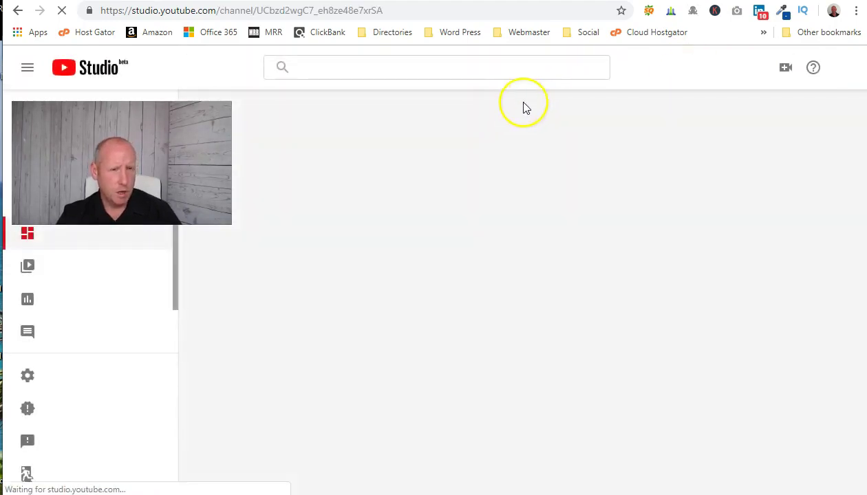
scroll(485, 286, "down", 1)
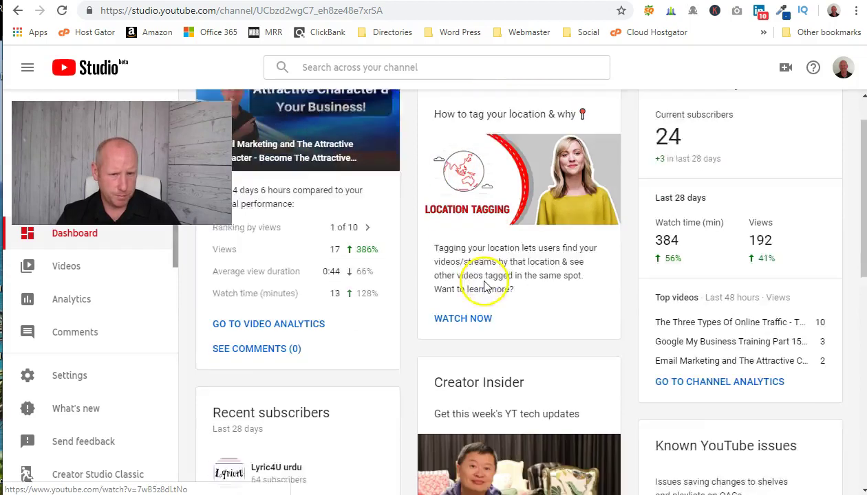
scroll(485, 285, "down", 5)
scroll(193, 338, "up", 3)
left_click(84, 276)
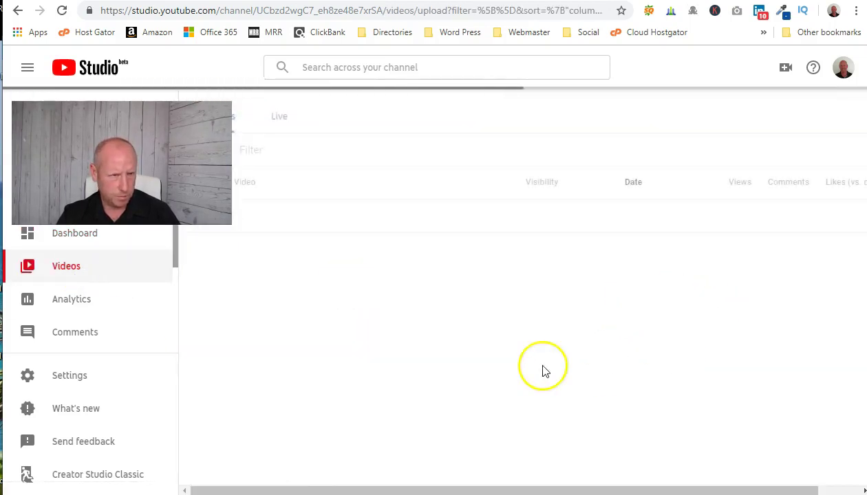
scroll(488, 335, "down", 4)
scroll(362, 442, "down", 2)
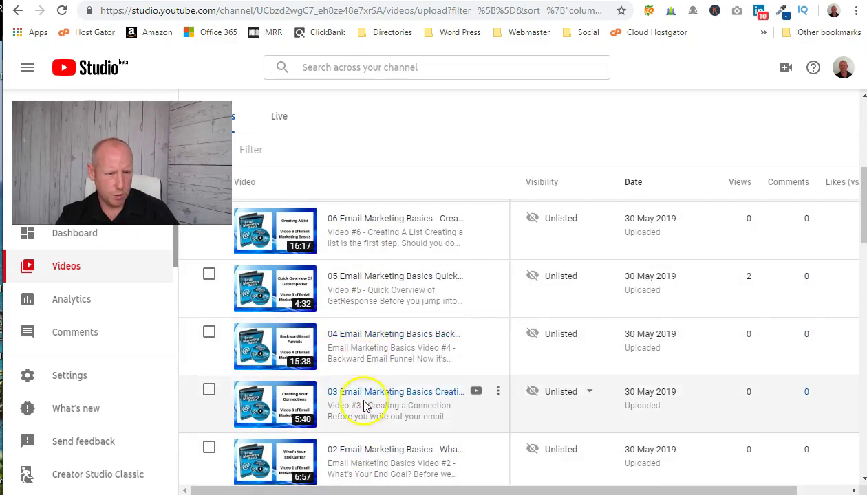
scroll(357, 399, "down", 2)
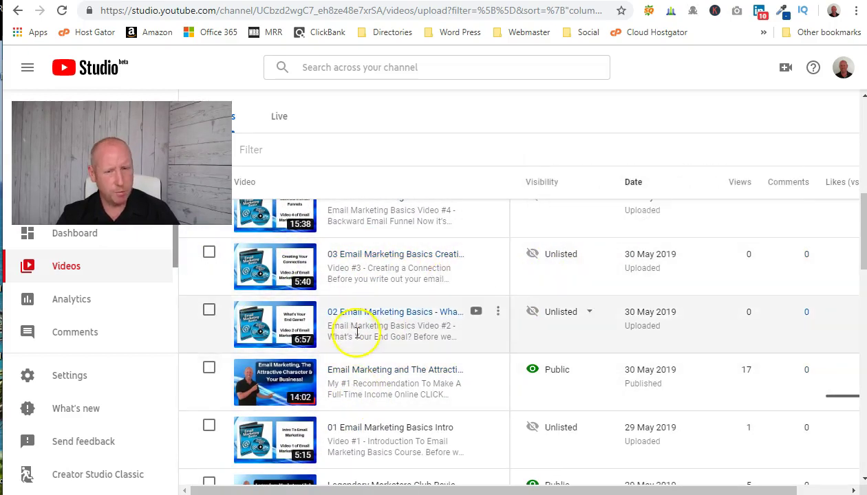
mouse_move(549, 286)
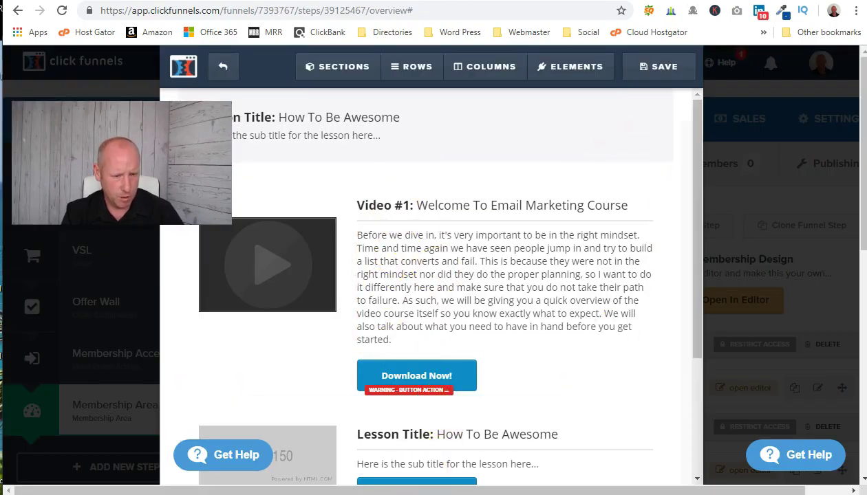
left_click(427, 494)
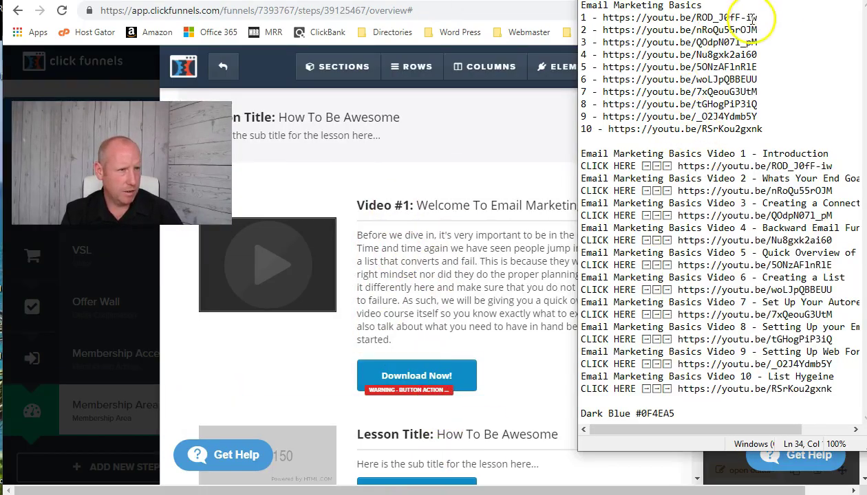
left_click_drag(758, 15, 625, 19)
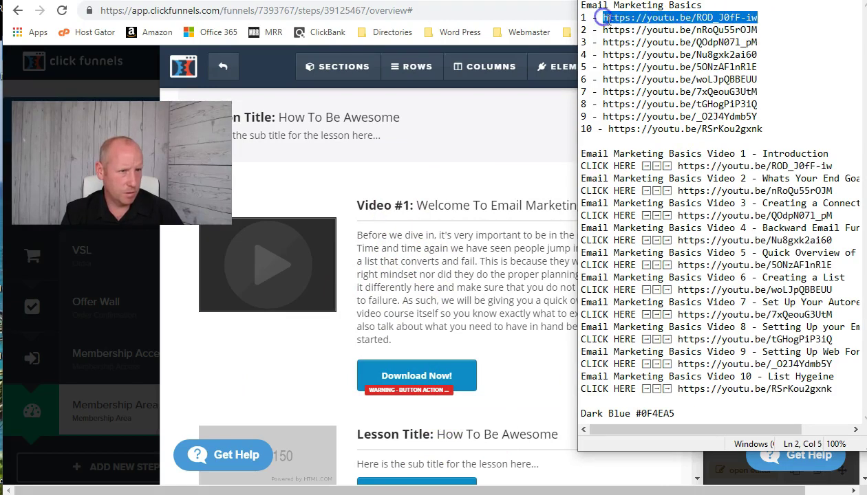
right_click(606, 19)
left_click(643, 64)
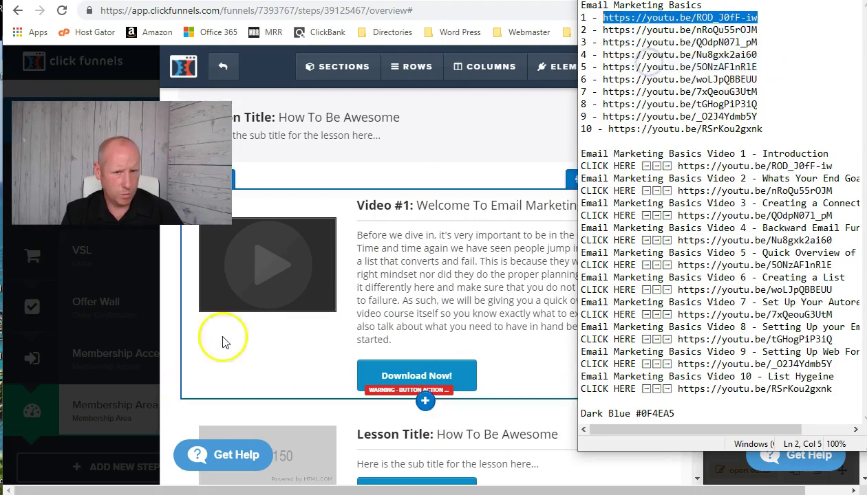
left_click(257, 274)
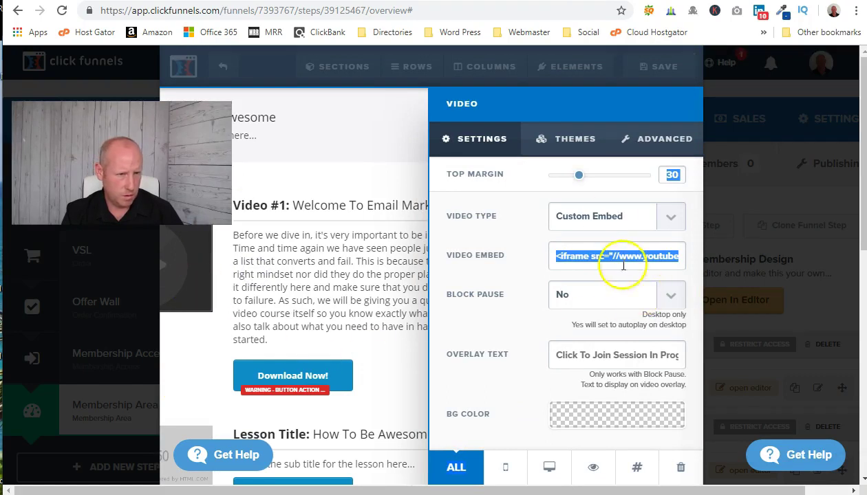
left_click(657, 222)
left_click(605, 259)
left_click(657, 218)
left_click(612, 249)
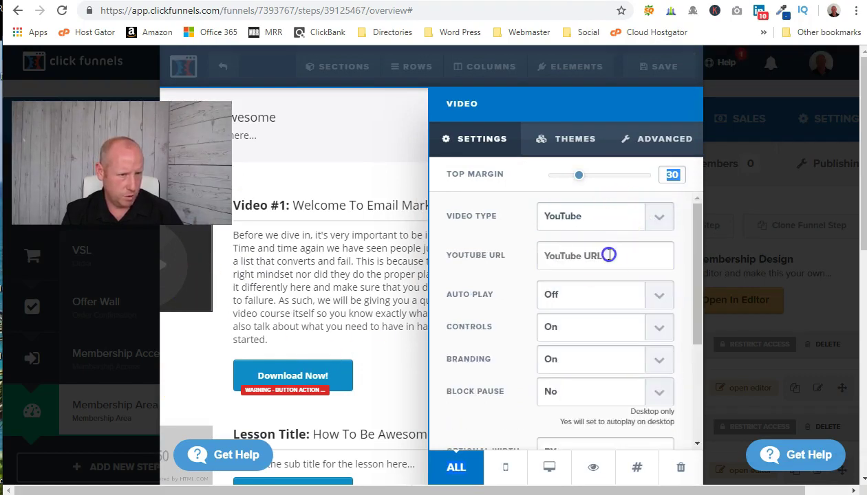
right_click(609, 255)
left_click(639, 358)
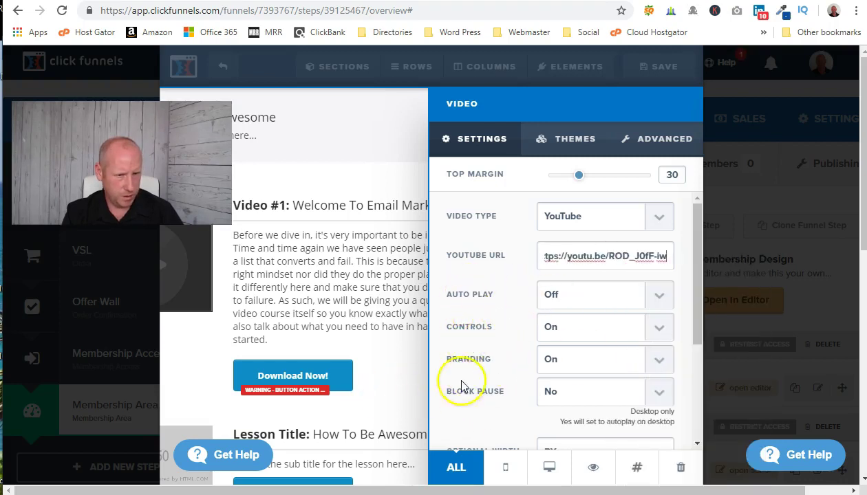
left_click(444, 301)
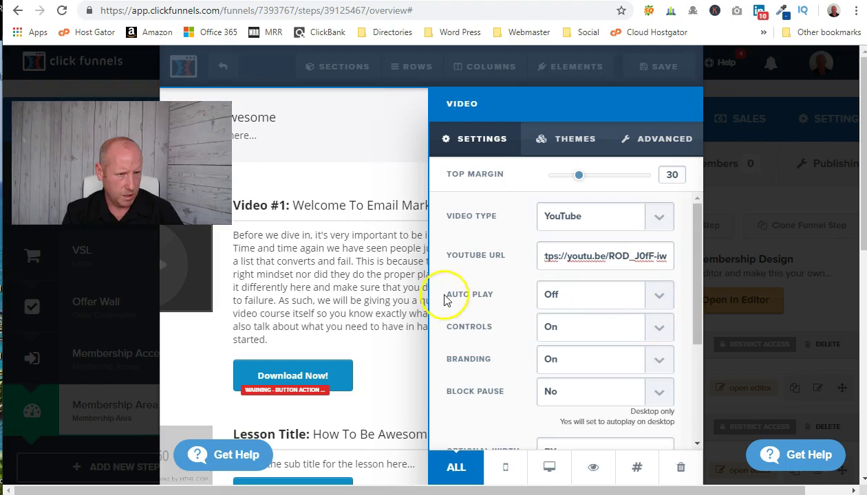
left_click(389, 396)
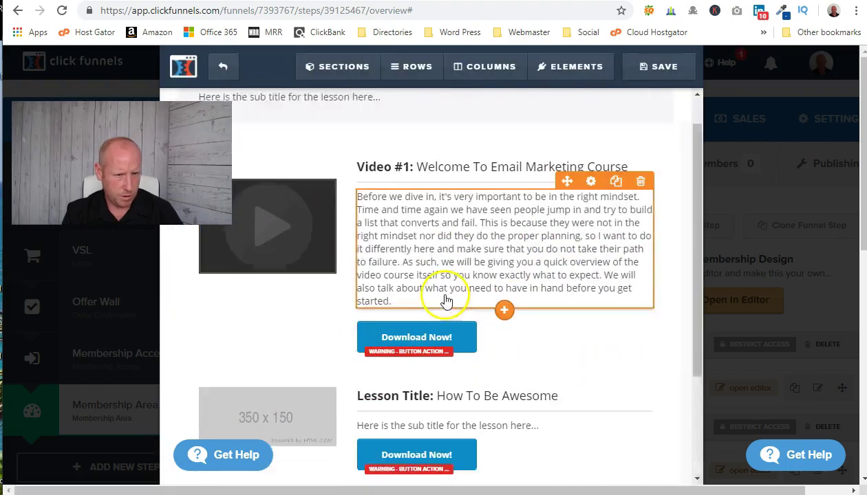
scroll(445, 301, "down", 2)
left_click(420, 236)
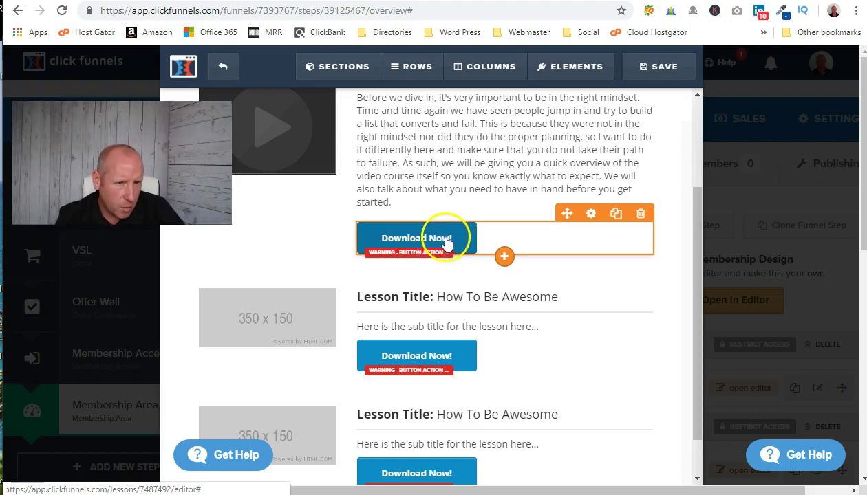
left_click(444, 241)
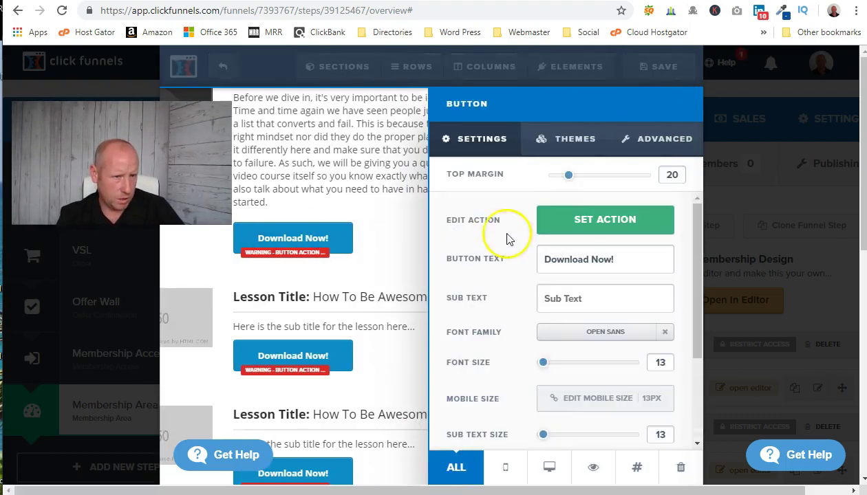
left_click(575, 220)
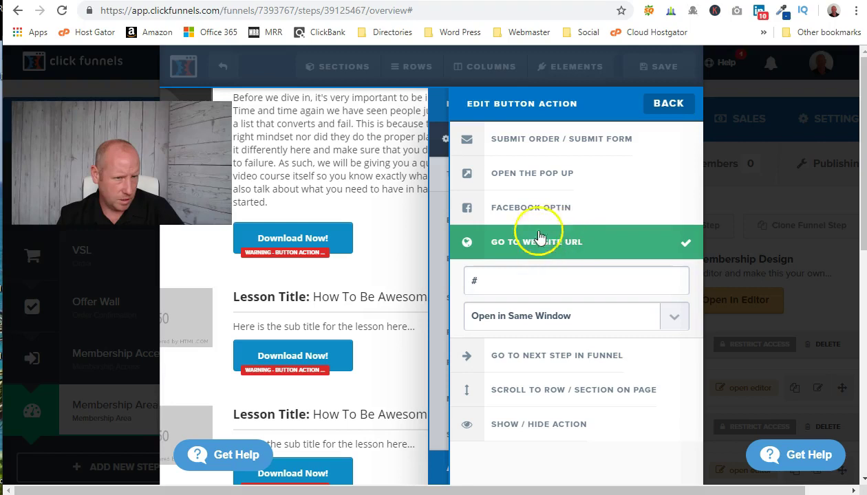
right_click(472, 280)
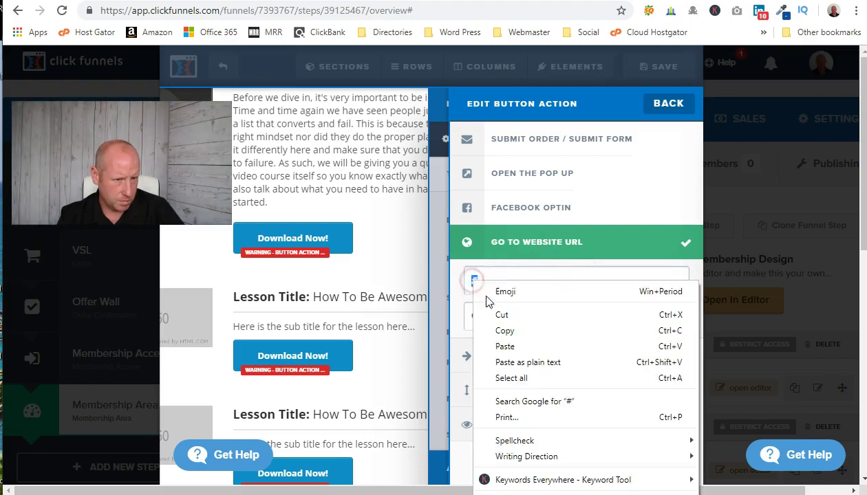
left_click(488, 344)
left_click(669, 318)
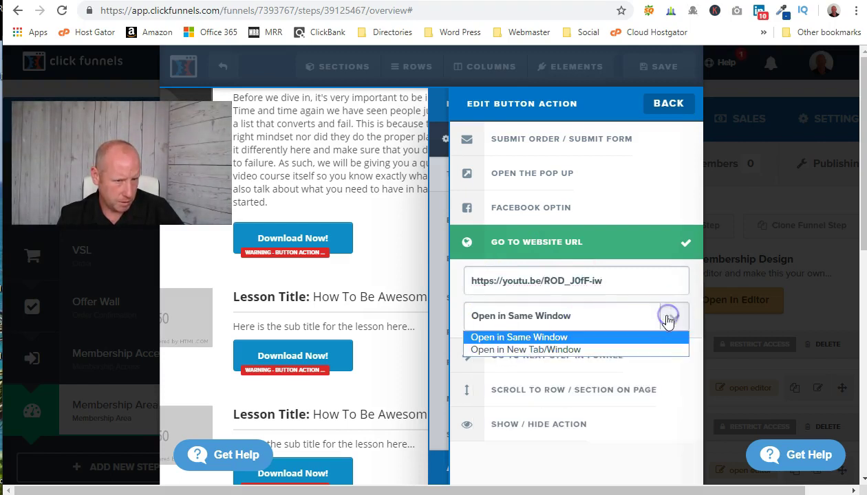
left_click(630, 351)
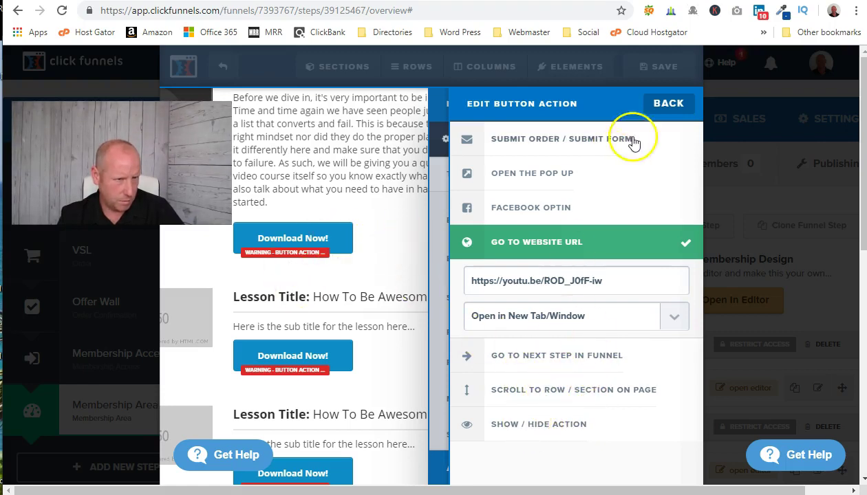
left_click(402, 274)
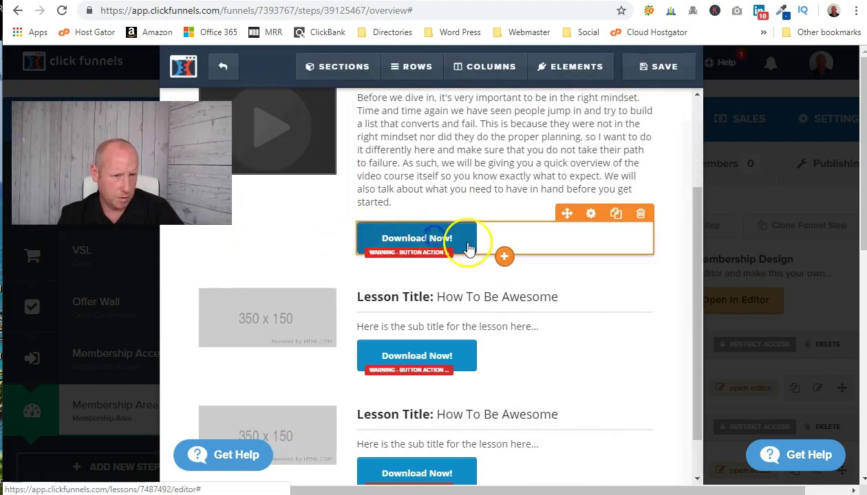
Change the Video #1 button's text from Download Now! to "Watch Now!"
left_click(468, 248)
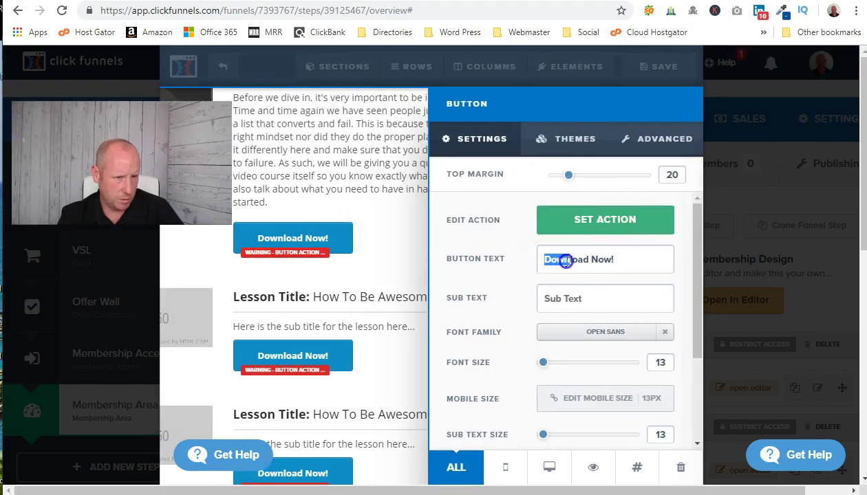
type("Watc")
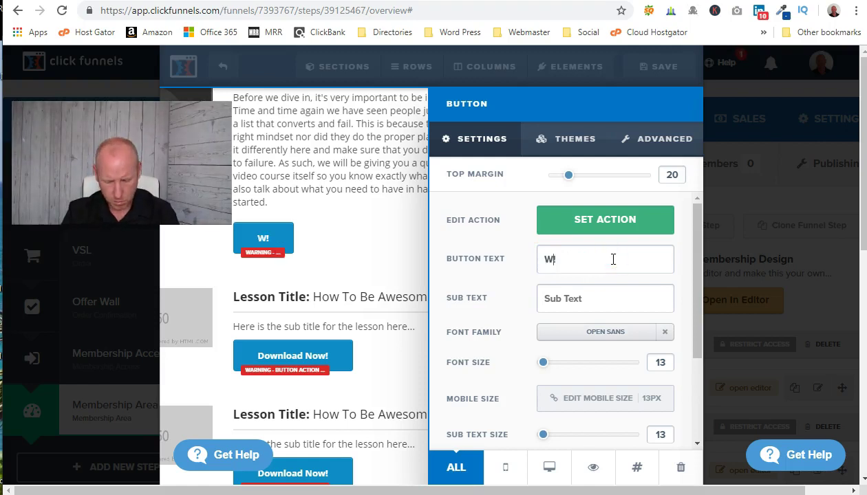
type("h Now!")
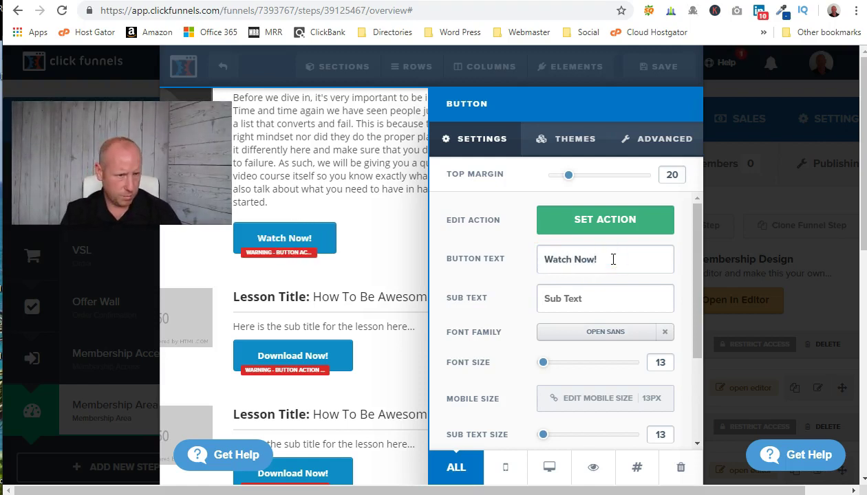
left_click(396, 268)
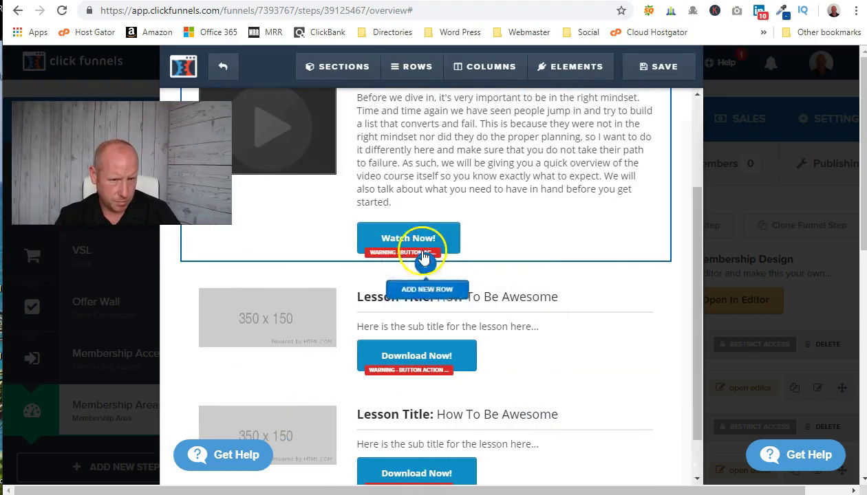
left_click(433, 241)
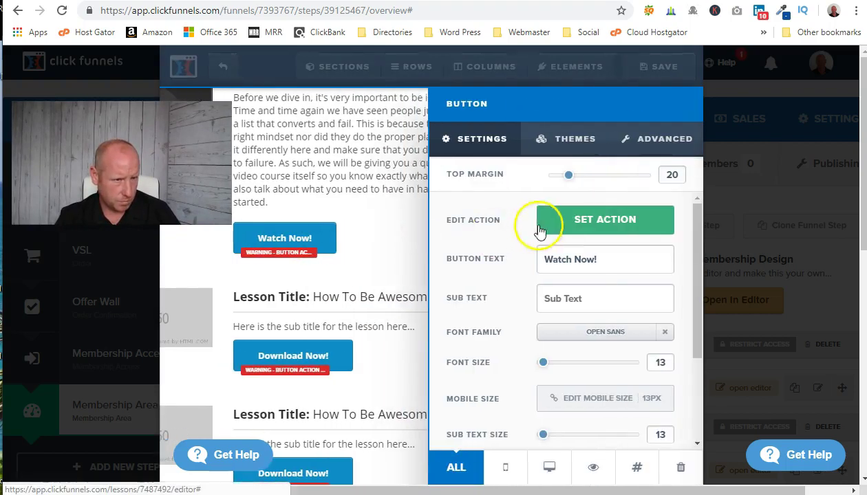
left_click(565, 219)
left_click(550, 244)
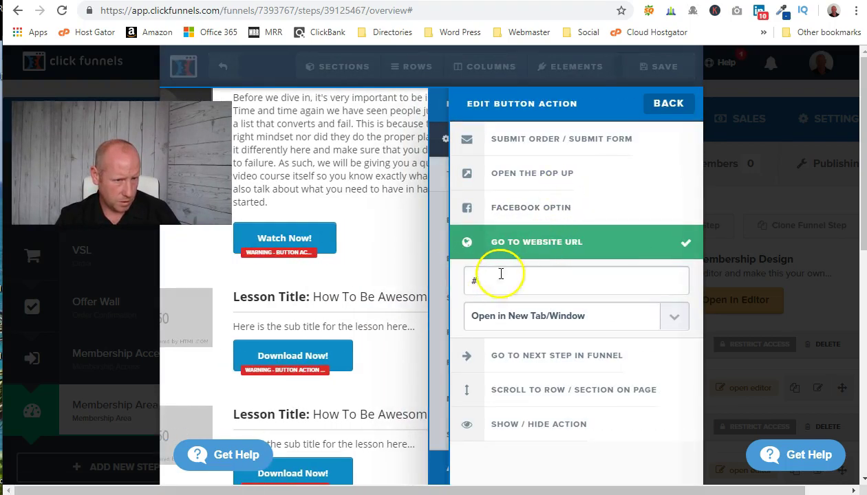
right_click(478, 277)
left_click(520, 342)
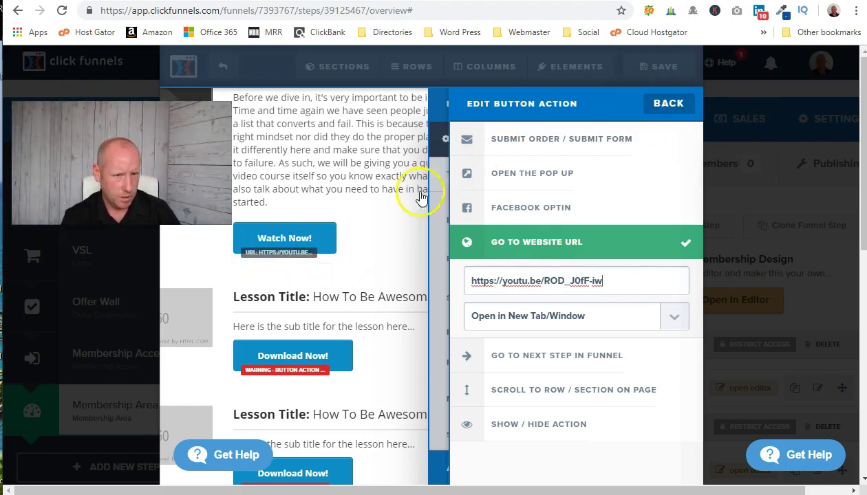
left_click(402, 259)
scroll(242, 227, "up", 2)
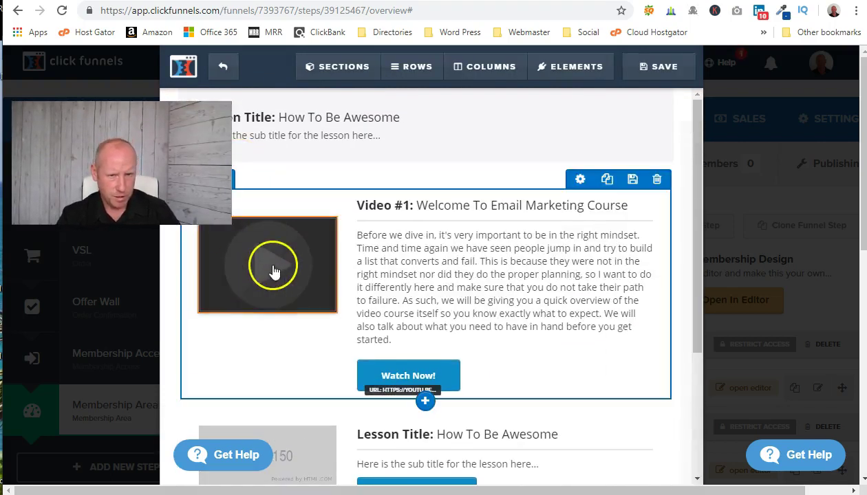
Delete the placeholder image in the lesson row below Video #1 and add a Video element in its place
scroll(271, 290, "down", 2)
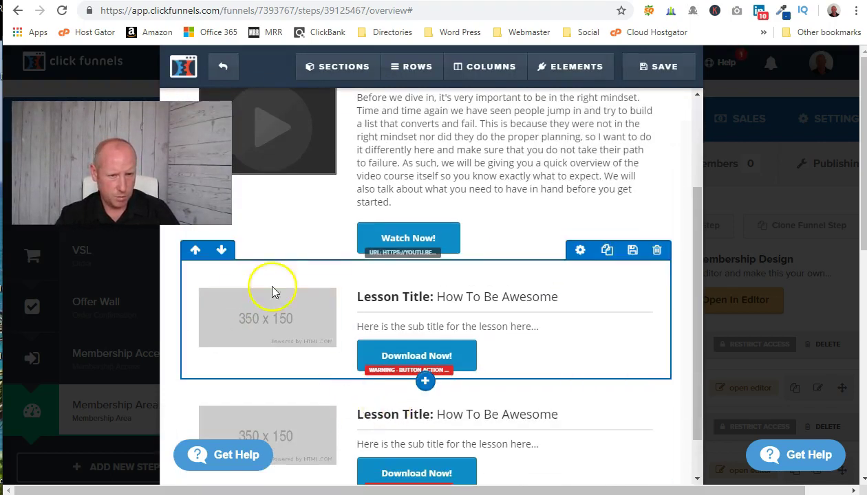
left_click(324, 279)
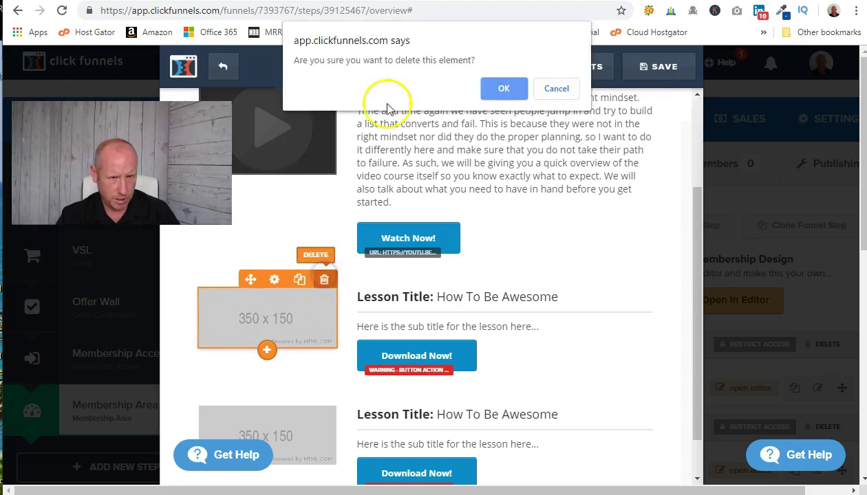
left_click(499, 90)
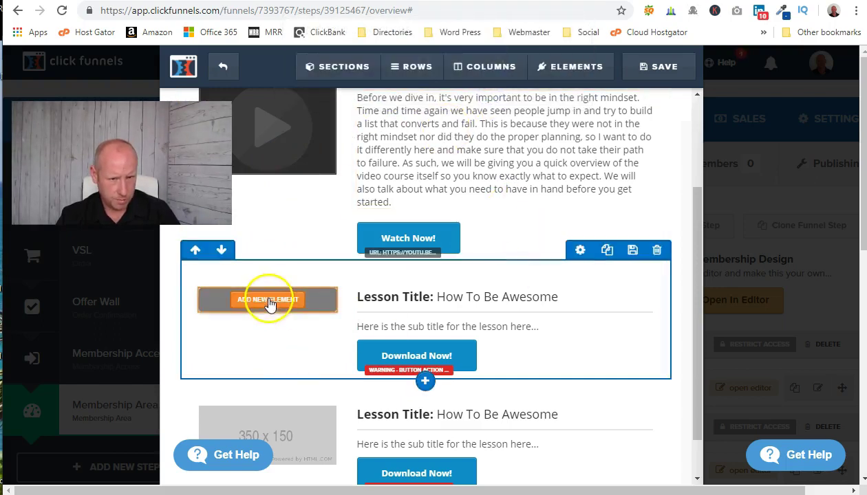
left_click(268, 300)
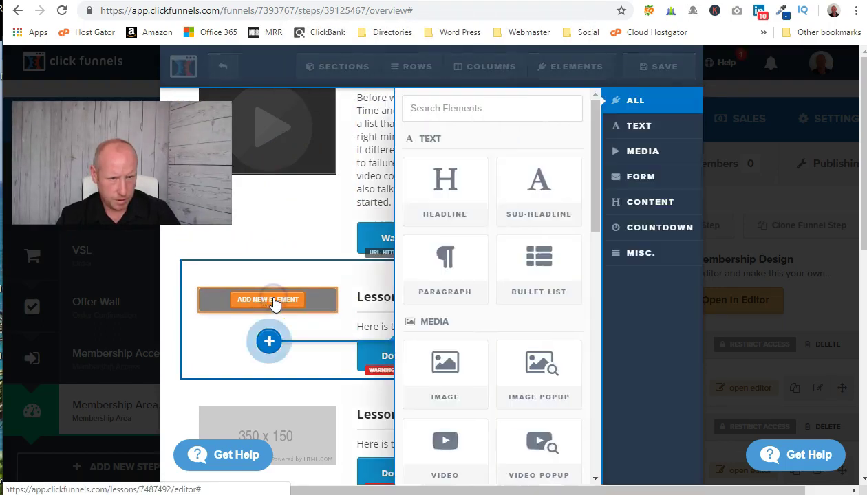
left_click(465, 440)
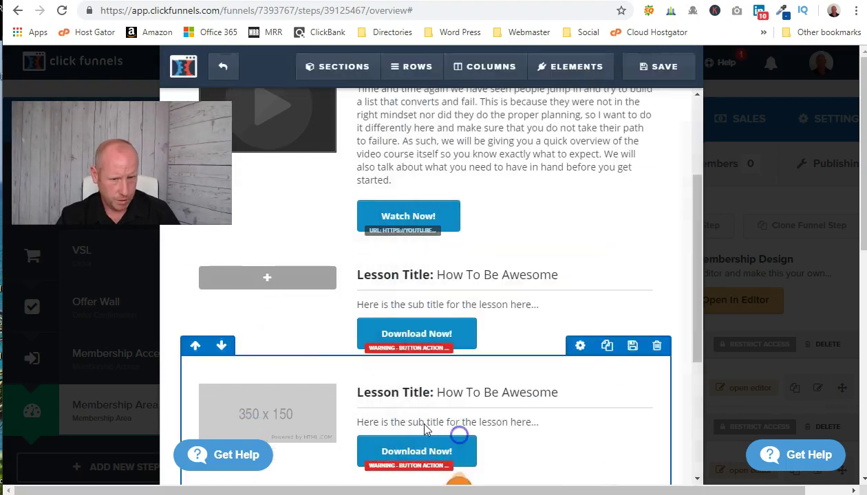
left_click(282, 278)
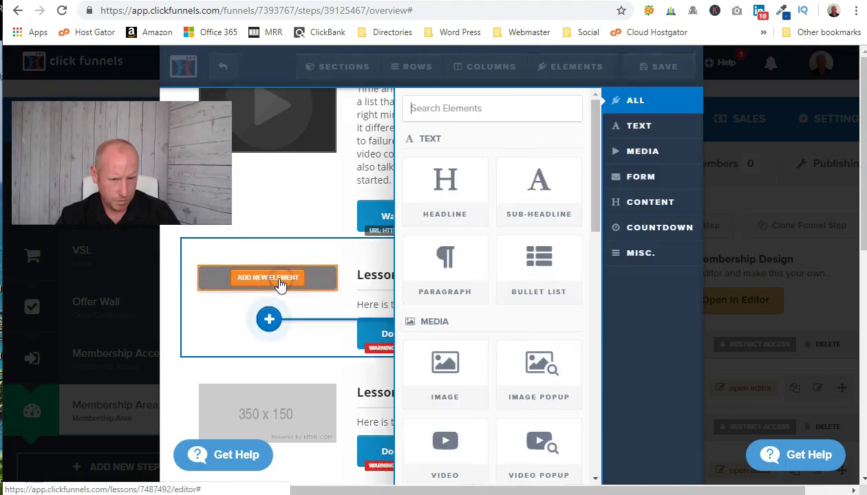
left_click(441, 439)
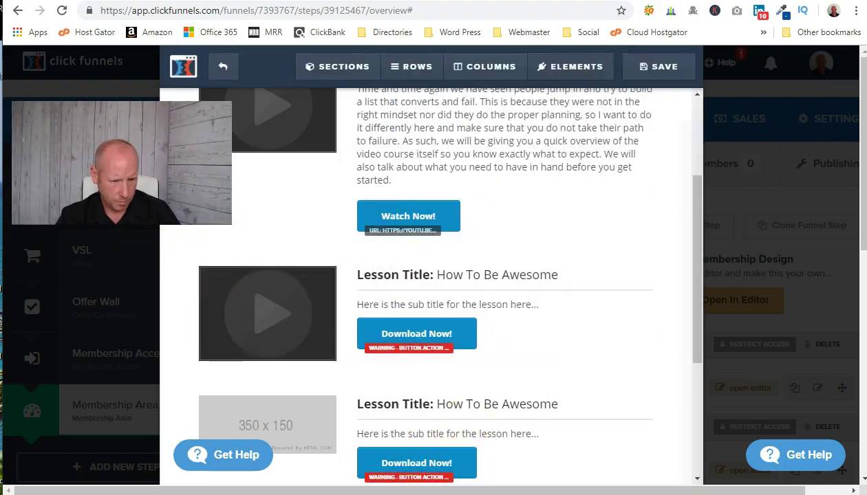
key("alt+Tab")
left_click(757, 29)
left_click_drag(581, 42, 606, 29)
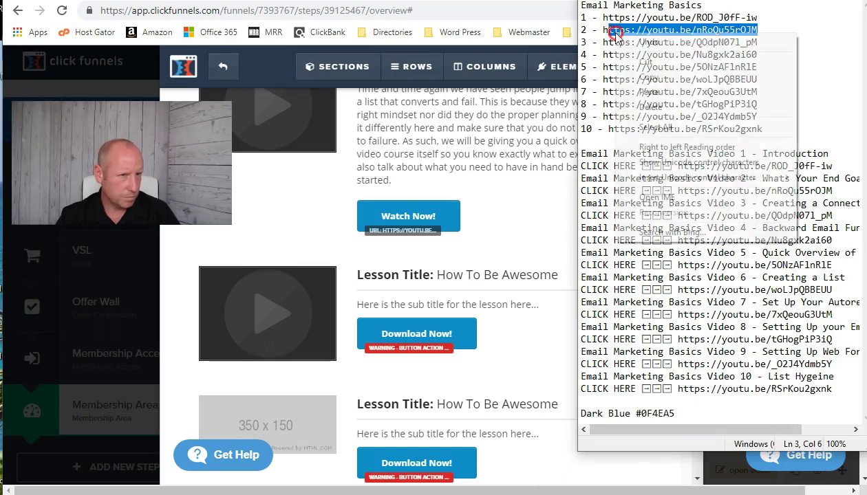
left_click(603, 30)
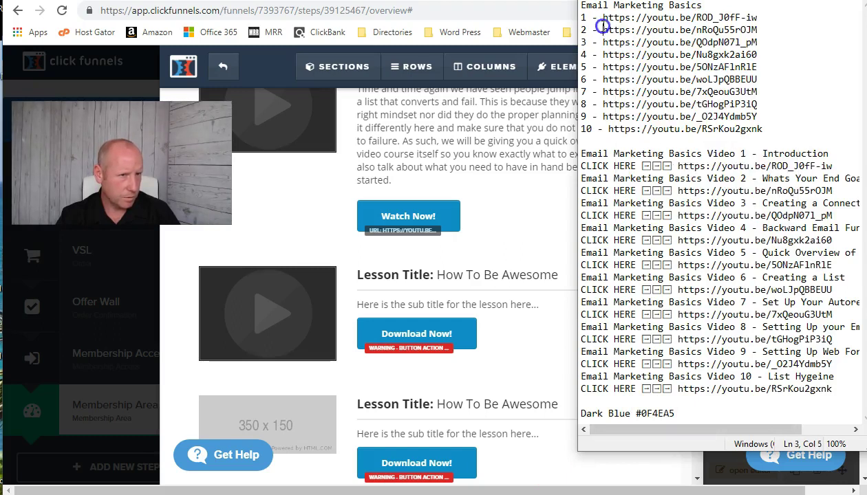
right_click(749, 27)
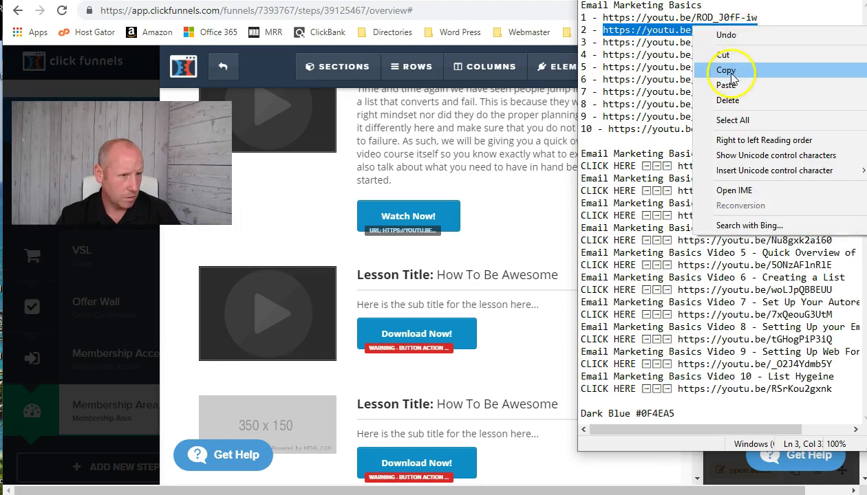
left_click(727, 70)
left_click(263, 317)
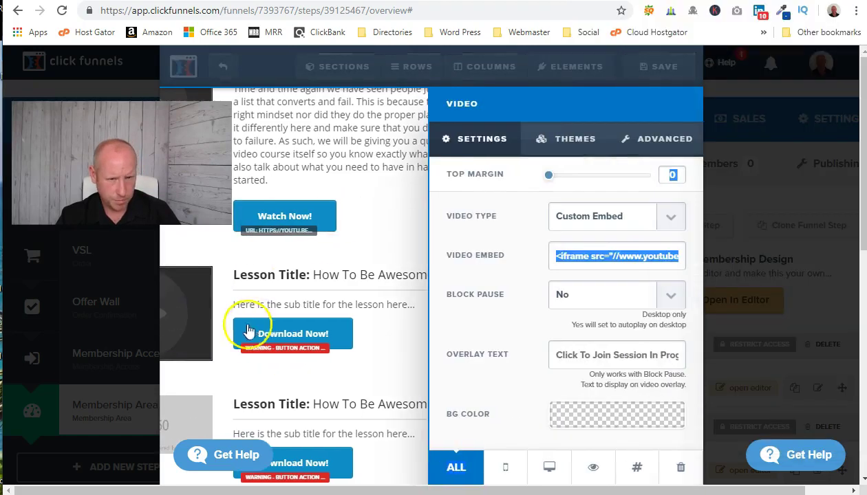
left_click(630, 214)
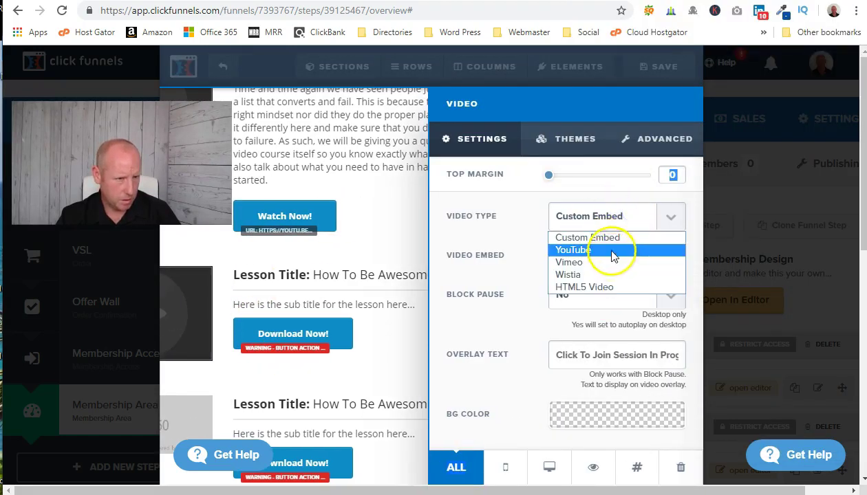
left_click(615, 252)
right_click(604, 256)
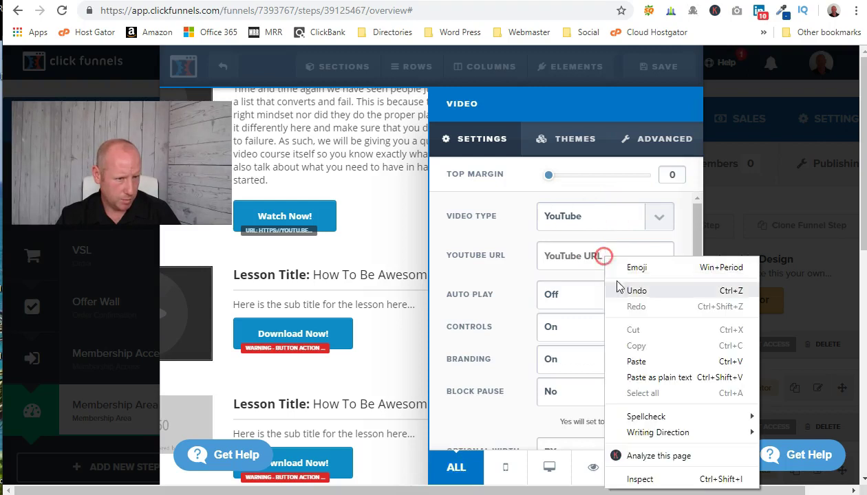
left_click(638, 356)
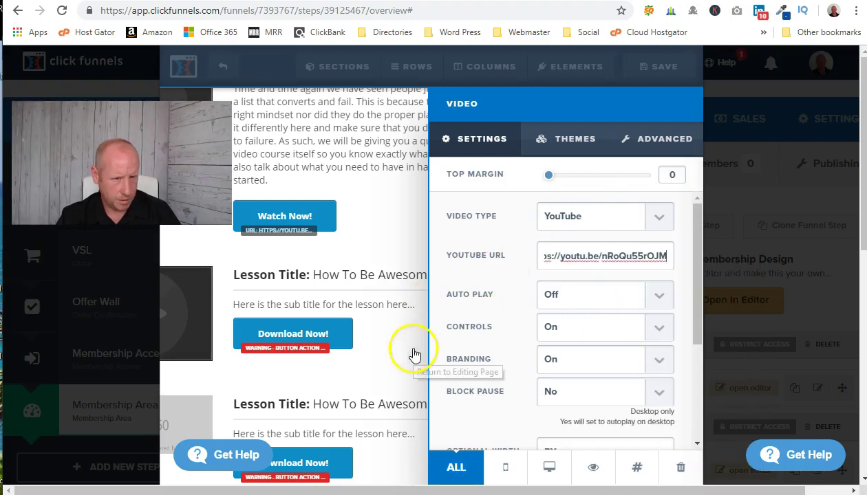
left_click(374, 348)
left_click(302, 132)
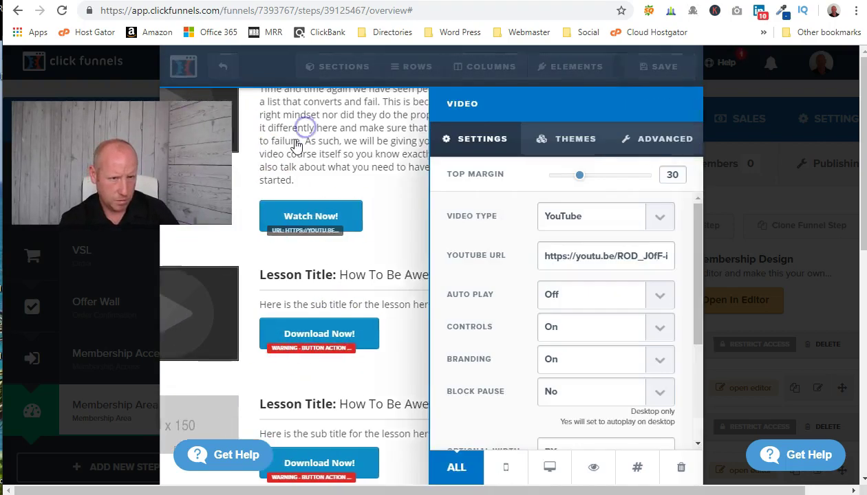
left_click(374, 370)
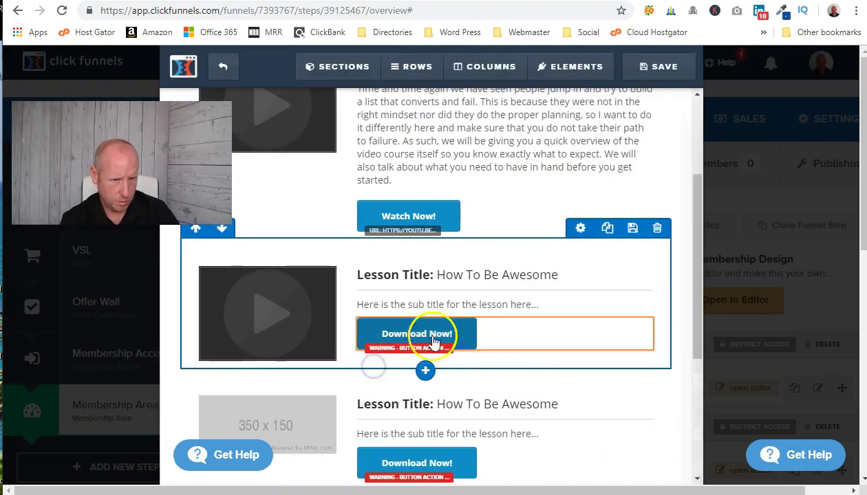
Change the second lesson row's button text to "Watch Now!"
left_click(402, 339)
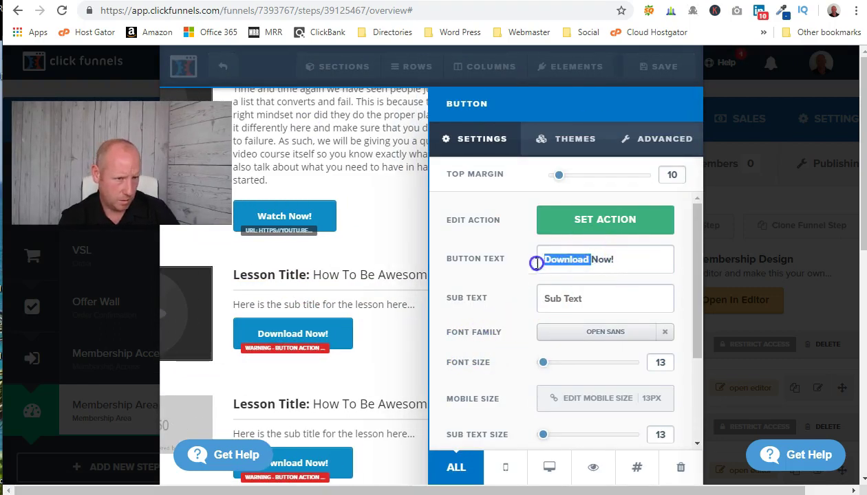
type("Watch")
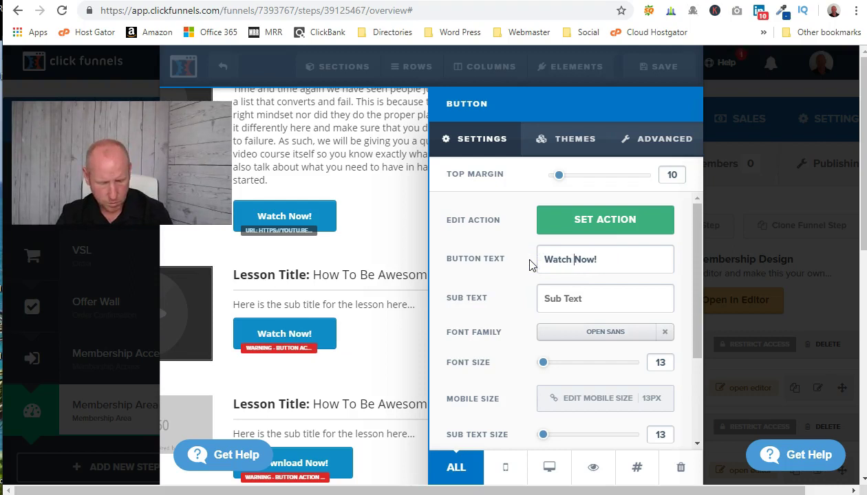
left_click(609, 219)
right_click(473, 288)
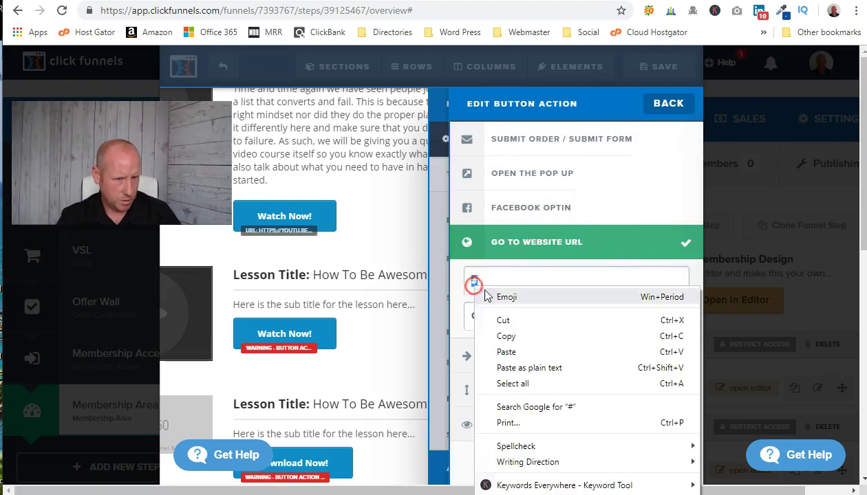
left_click(504, 349)
left_click(679, 322)
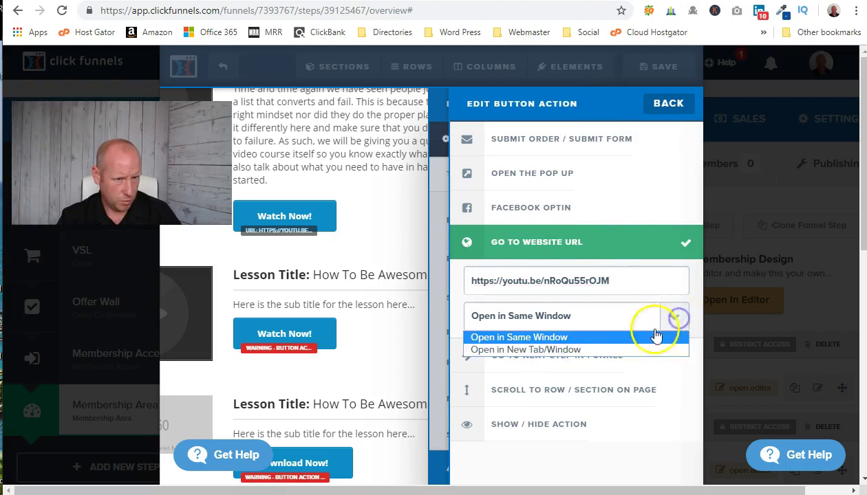
left_click(645, 351)
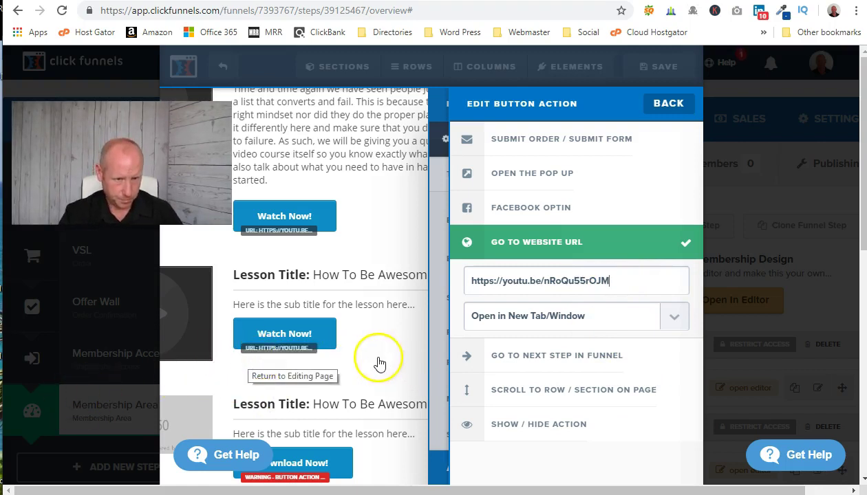
left_click(313, 281)
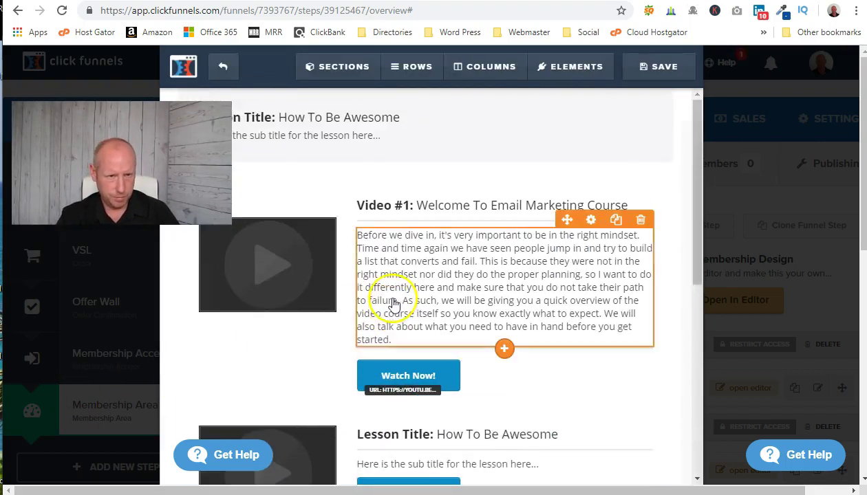
Change the second lesson's title to "Video #2: What's Your End Goal?"
scroll(395, 303, "down", 2)
left_click(357, 301)
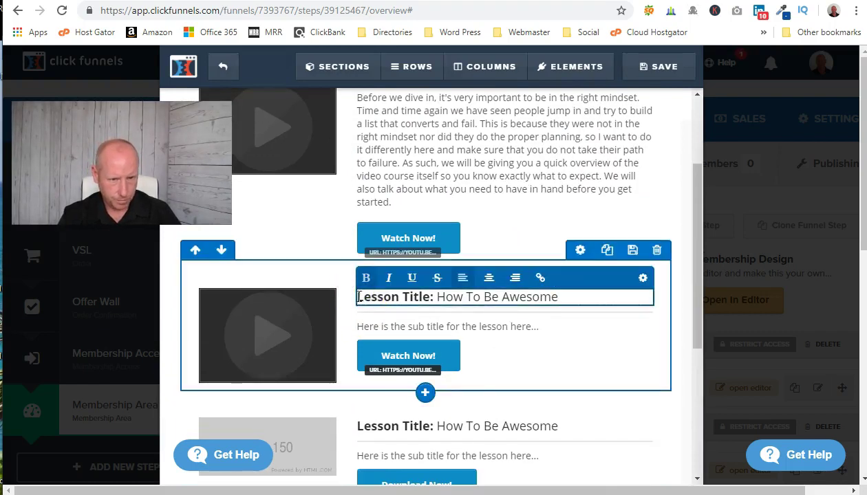
type("Video")
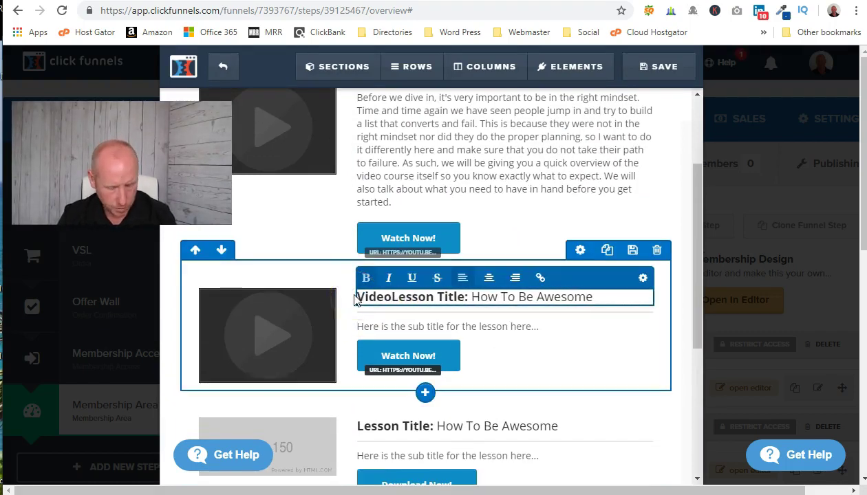
type(" #2")
key("Delete")
key("Delete")
key("Delete")
key("Delete")
key("Delete")
key("Delete")
key("Delete")
key("Delete")
key("Delete")
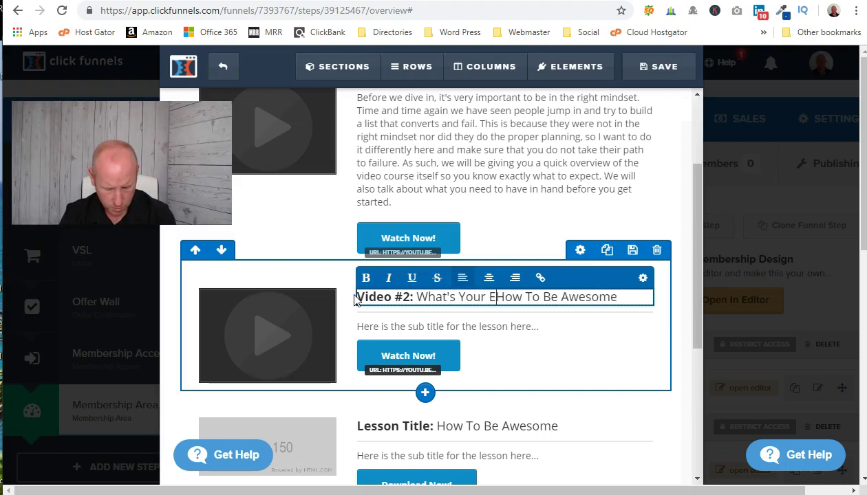
type("Goal")
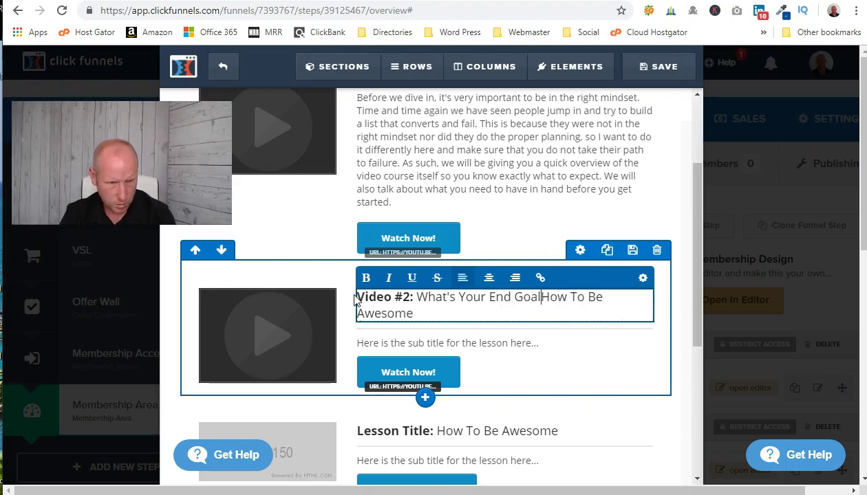
key("Delete")
key("Delete")
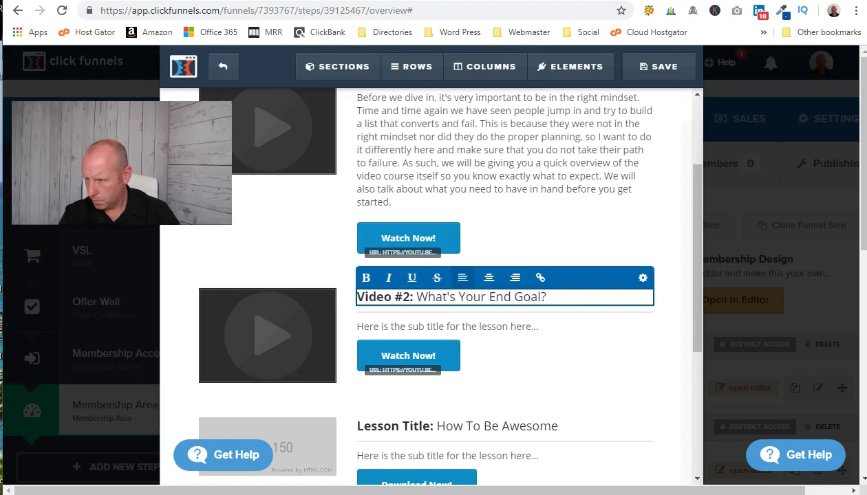
Replace Video #2's placeholder subtitle with the copied description beginning "Before we jump into the technical parts of how to set up your email autoresponder"
left_click(480, 328)
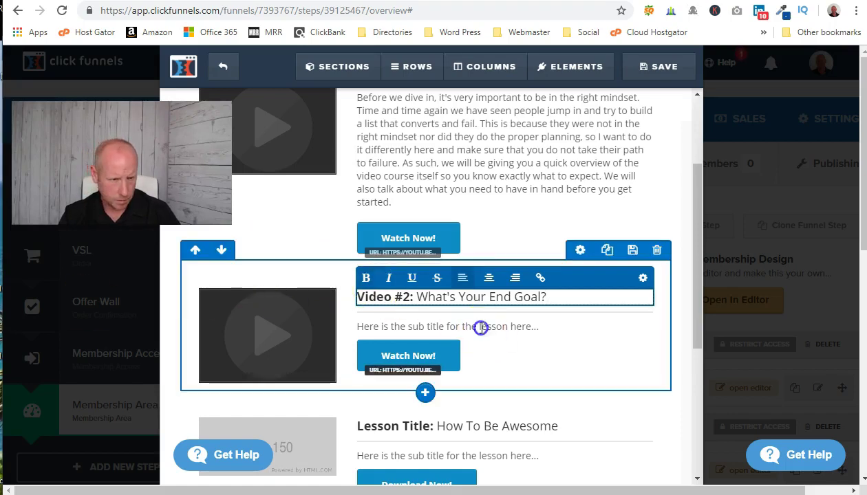
left_click(444, 328)
left_click_drag(444, 328, 540, 337)
right_click(548, 333)
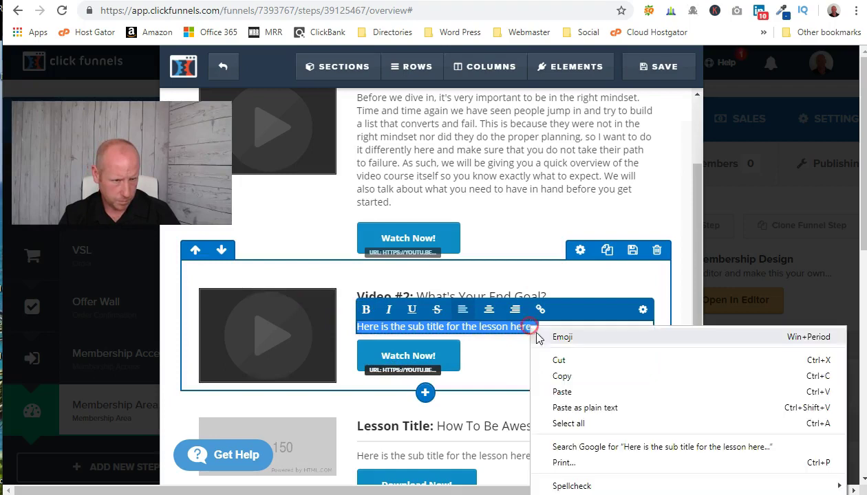
left_click(568, 389)
Look over the lesson rows through Video #10 and save the membership lesson page
scroll(569, 369, "down", 3)
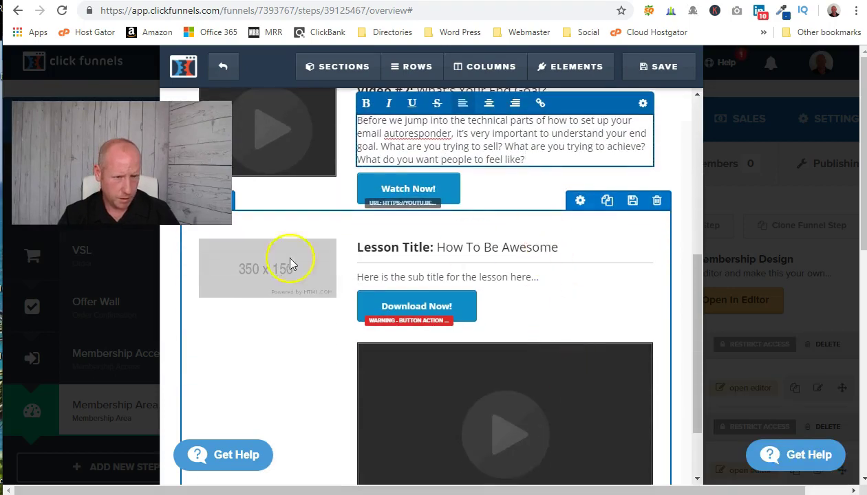
scroll(481, 337, "down", 1)
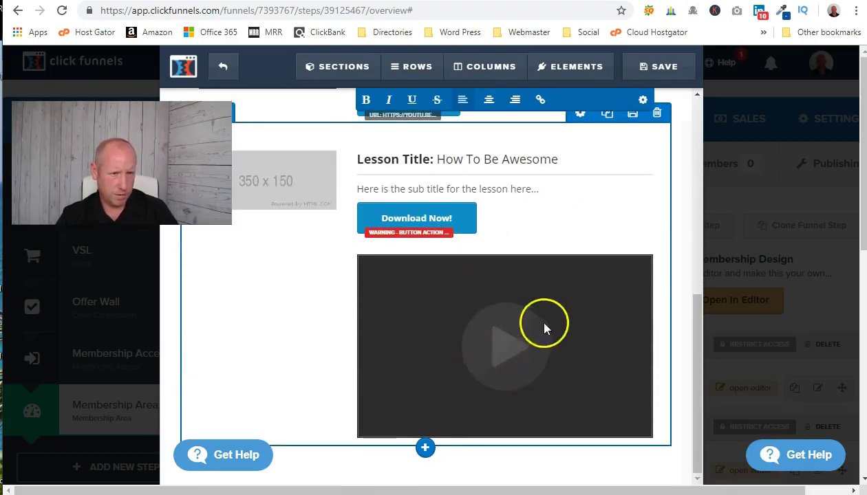
scroll(467, 337, "up", 1)
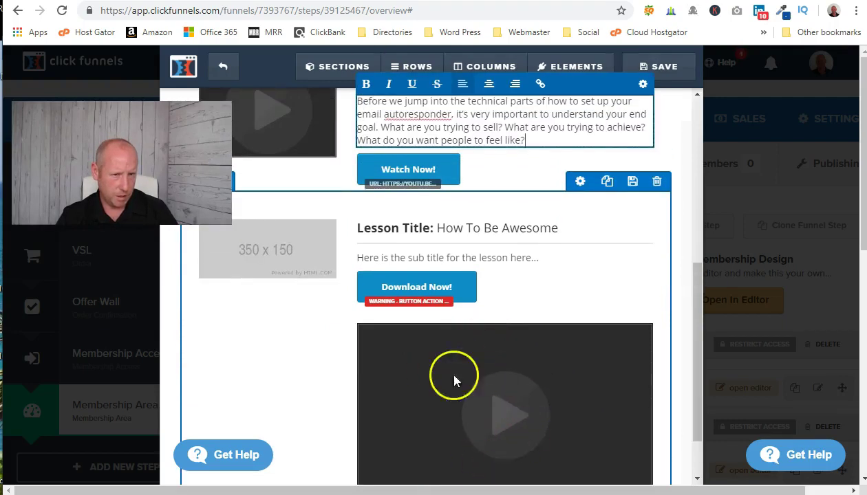
scroll(454, 380, "up", 2)
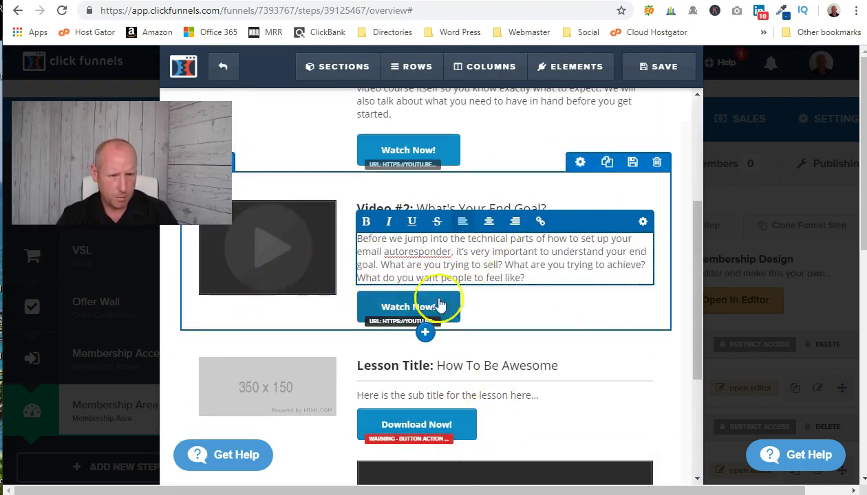
scroll(485, 423, "down", 2)
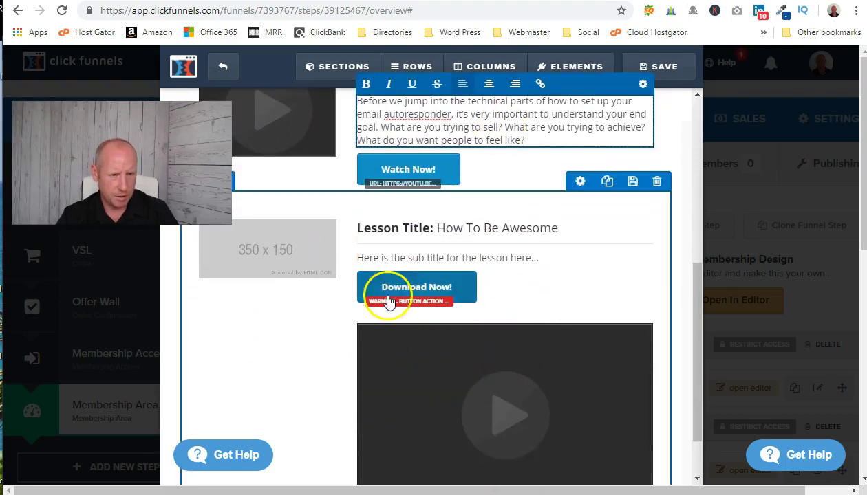
scroll(441, 293, "up", 3)
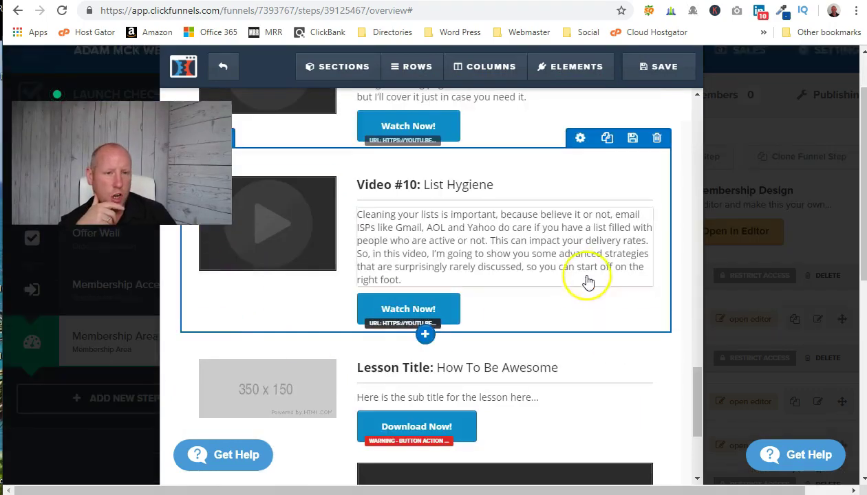
scroll(588, 282, "up", 18)
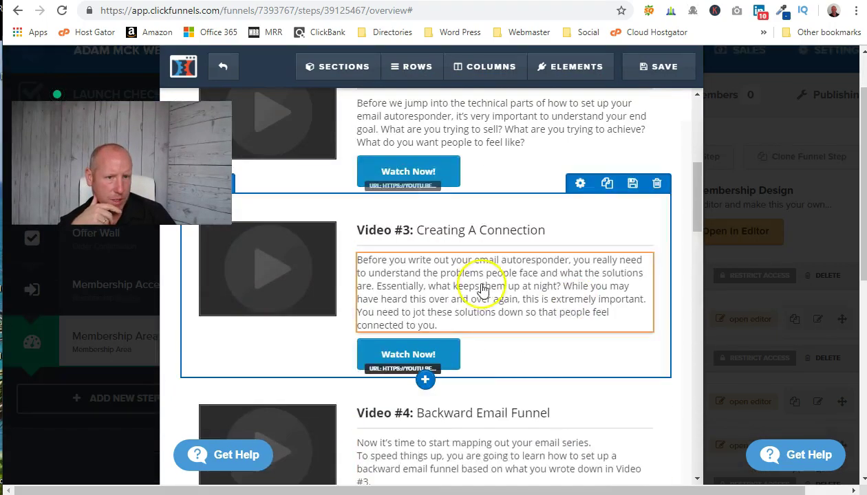
scroll(495, 234, "up", 5)
scroll(500, 183, "up", 2)
left_click(647, 64)
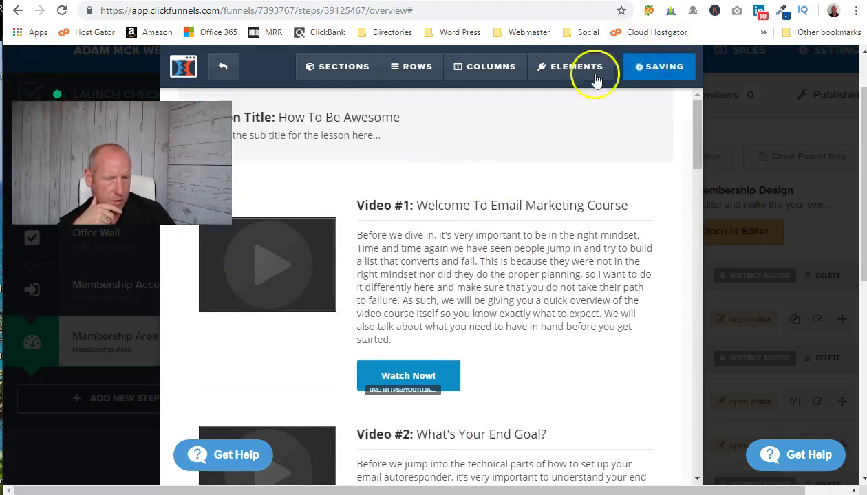
Replace the lesson page's header title above Video #1 with "Email Marketing Basics Course"
left_click(260, 124)
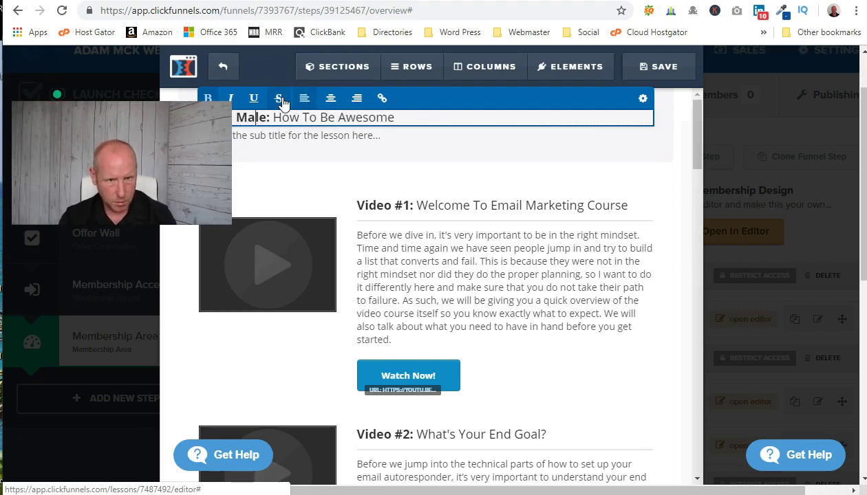
type("Marketing ")
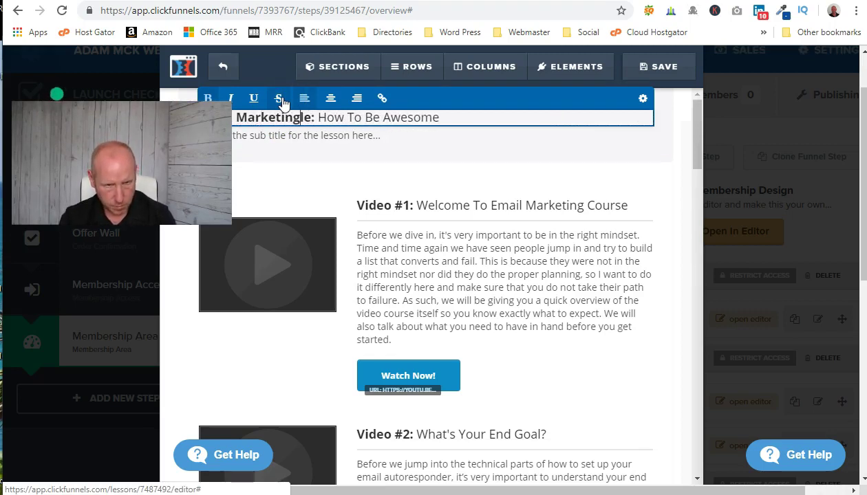
type("Basics Course")
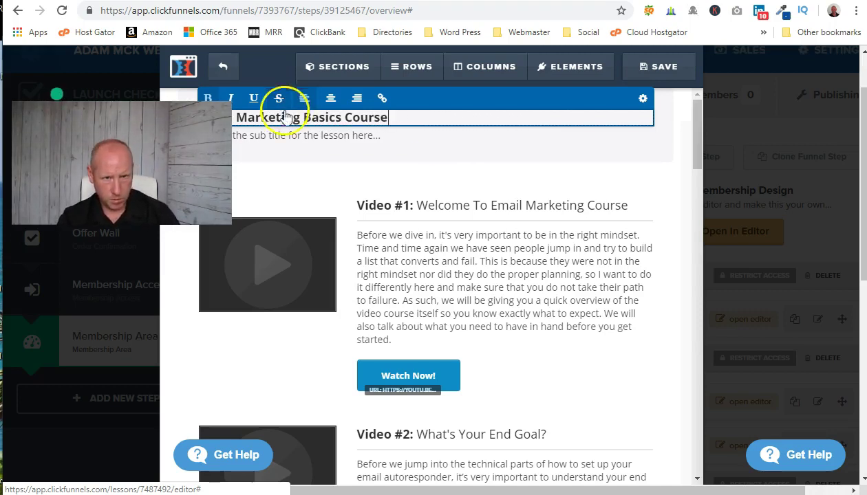
Replace the header's subtitle with the copied text about the video course taking you behind the scenes to build a list relationship, and save the page
left_click(284, 135)
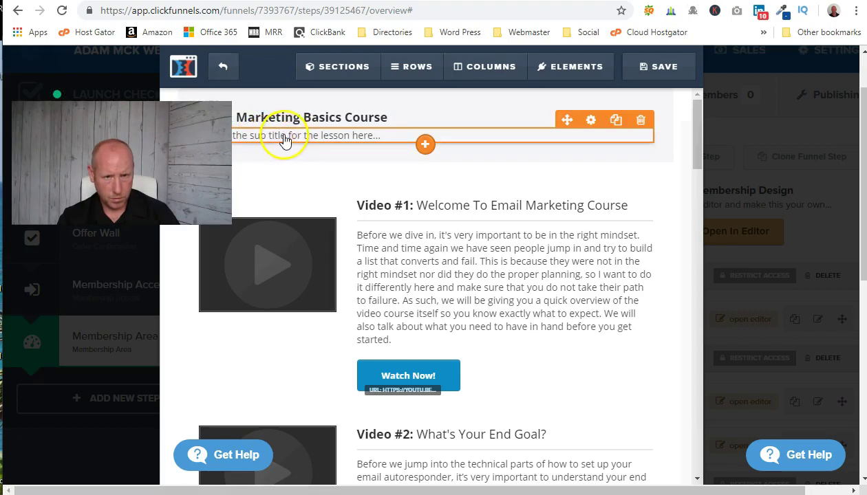
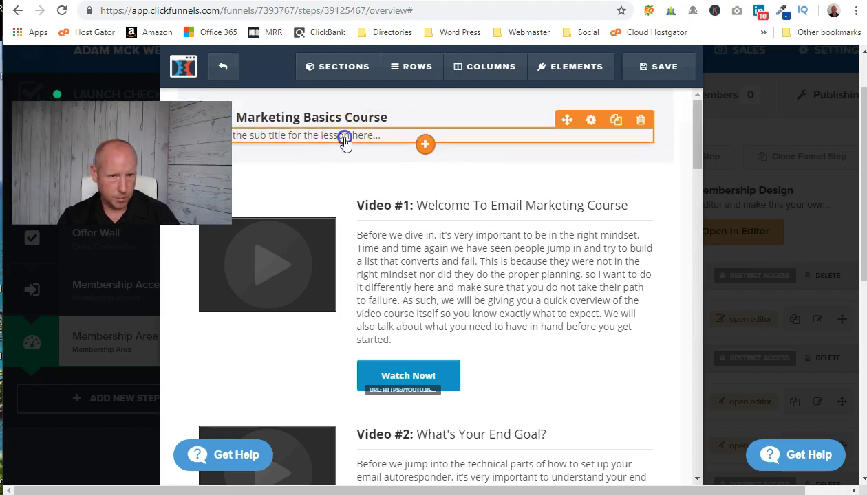
left_click(364, 136)
triple_click(364, 136)
right_click(368, 136)
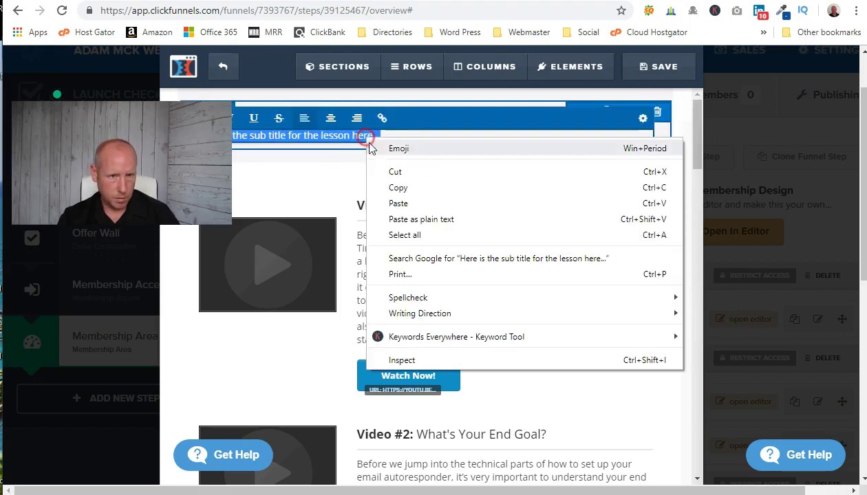
left_click(397, 199)
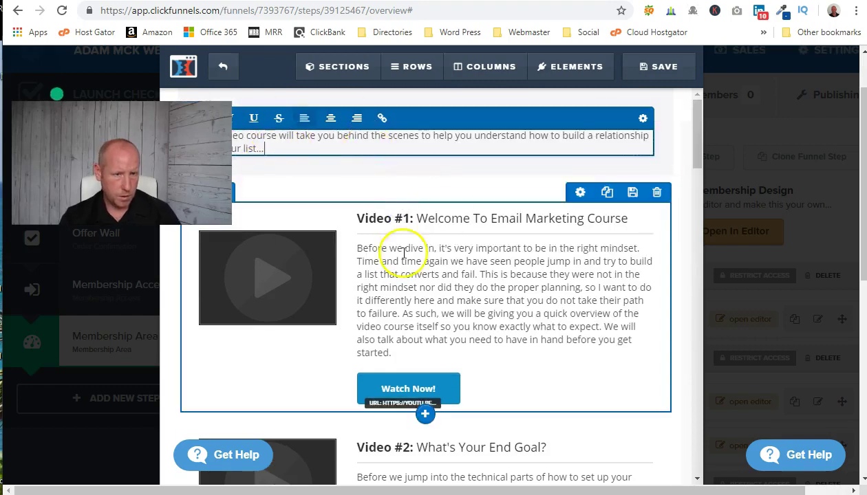
scroll(557, 283, "down", 2)
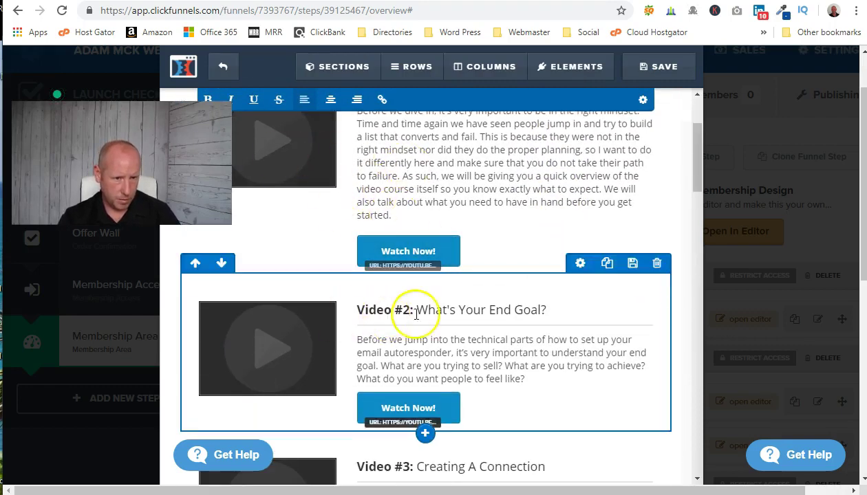
scroll(368, 303, "down", 3)
left_click(666, 74)
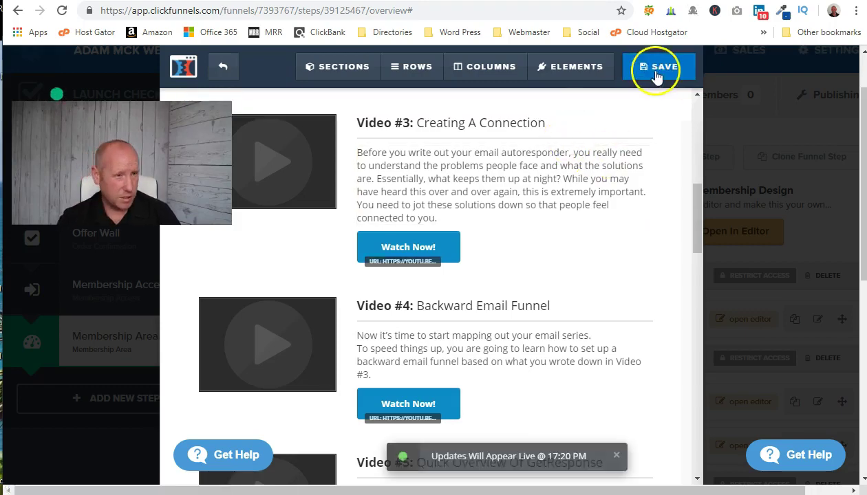
Delete the large Video element from the placeholder lesson row below Video #10
scroll(599, 279, "down", 3)
scroll(589, 287, "down", 10)
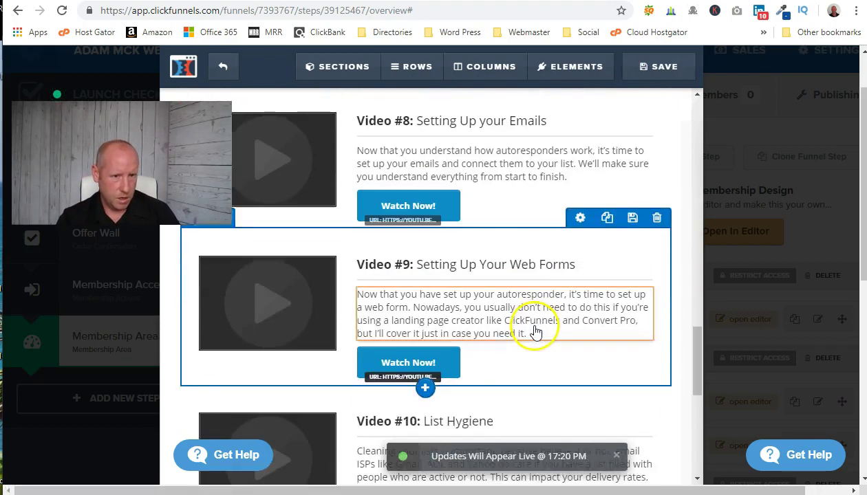
scroll(460, 338, "down", 3)
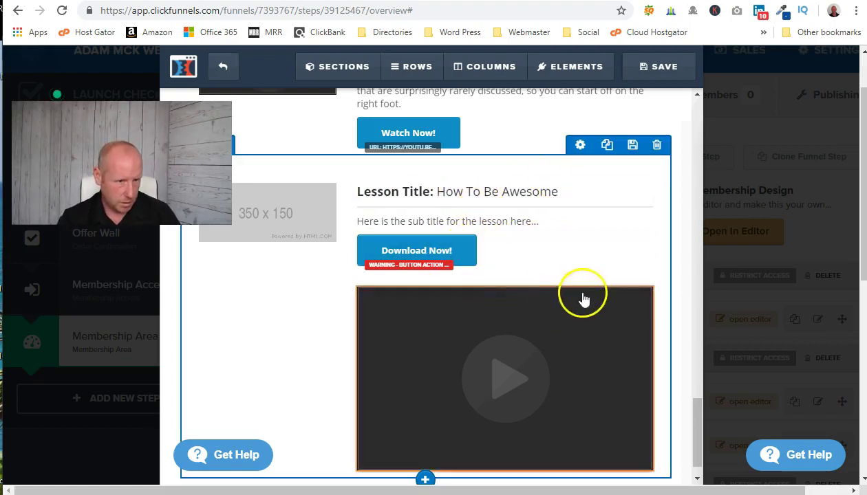
left_click(640, 279)
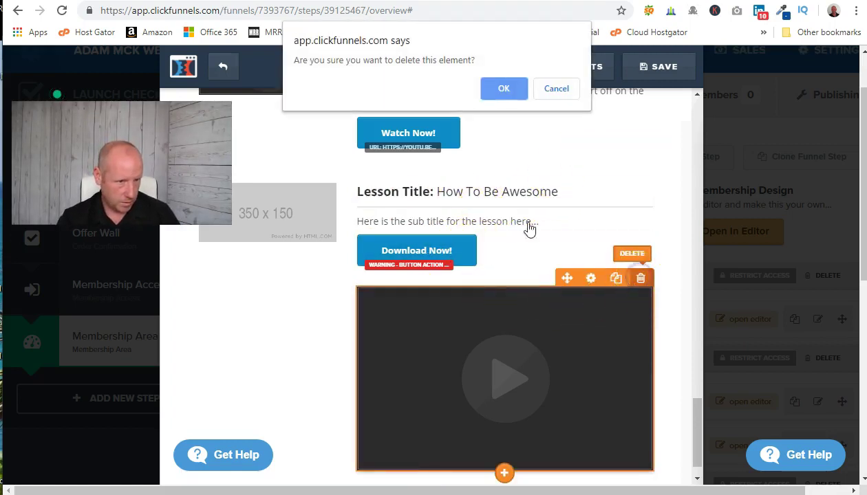
left_click(503, 94)
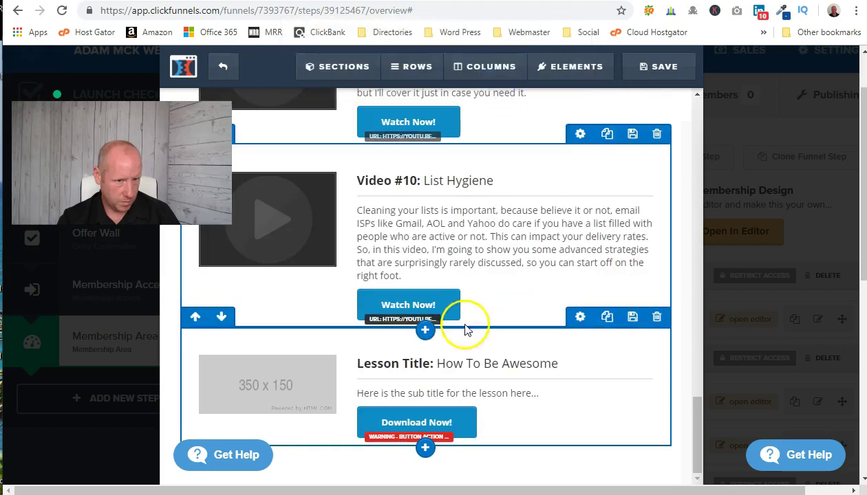
left_click(274, 388)
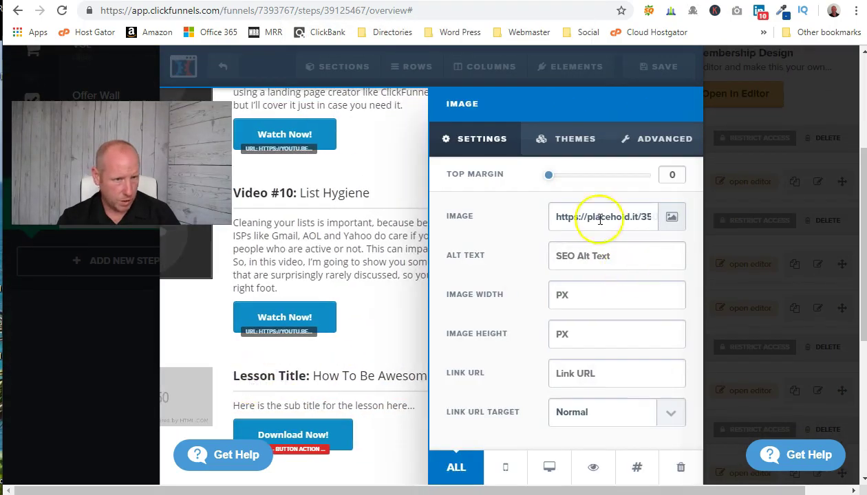
left_click(670, 217)
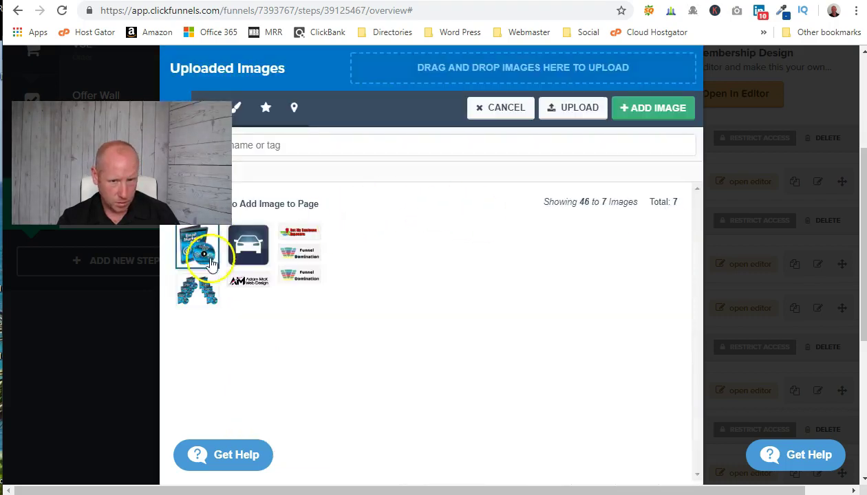
left_click(506, 110)
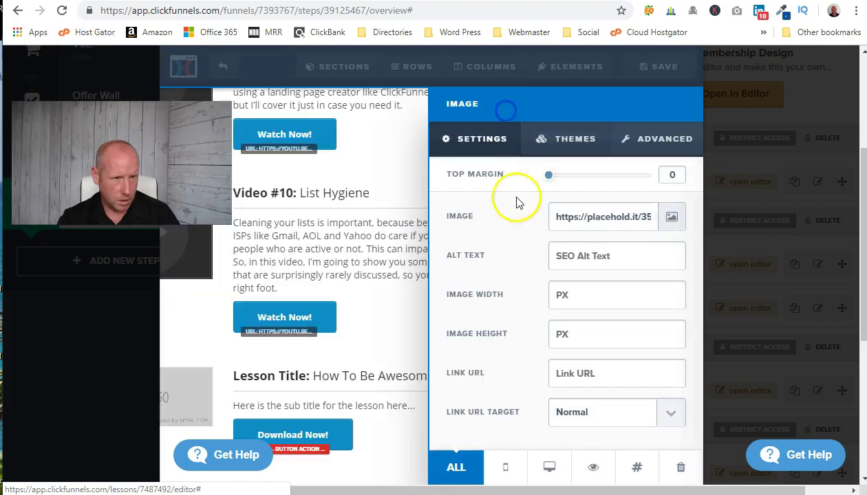
left_click(416, 352)
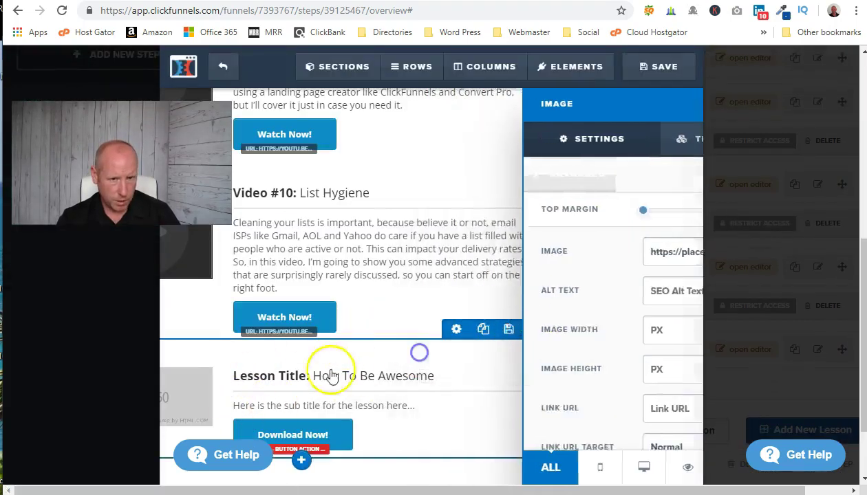
Replace the placeholder lesson row's title below Video #10 with "Items Mentioned During The Training"
left_click(384, 377)
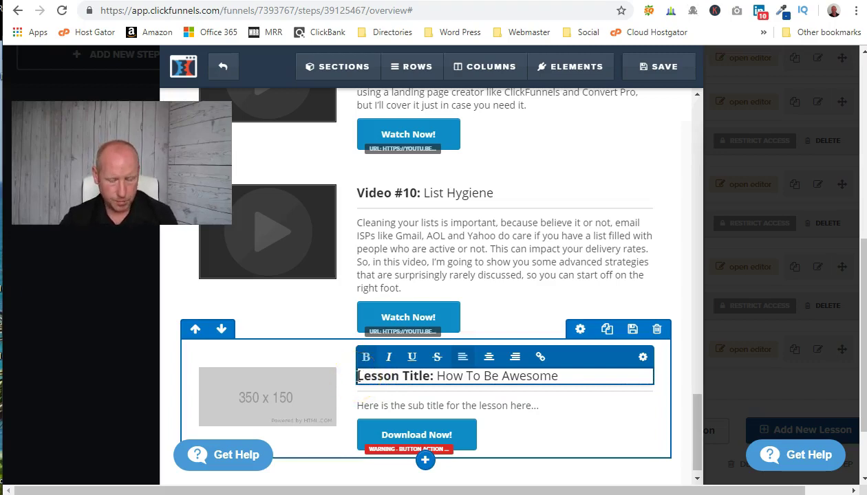
type("Items Mentioned During The Training")
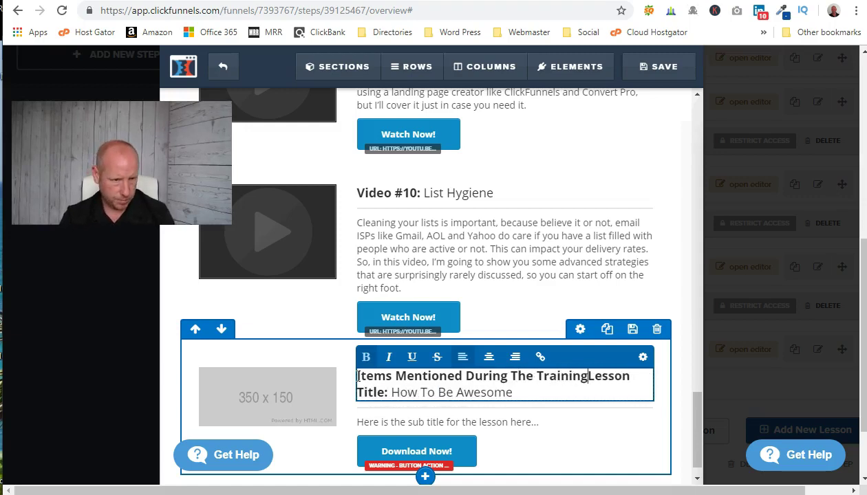
key("Delete")
key("Delete")
key("Delete")
key("Delete")
key("Delete")
key("Delete")
key("Delete")
key("Delete")
key("Delete")
key("Delete")
key("Delete")
key("Delete")
key("Delete")
key("Delete")
key("Delete")
key("Delete")
key("Delete")
key("Delete")
key("Delete")
key("Delete")
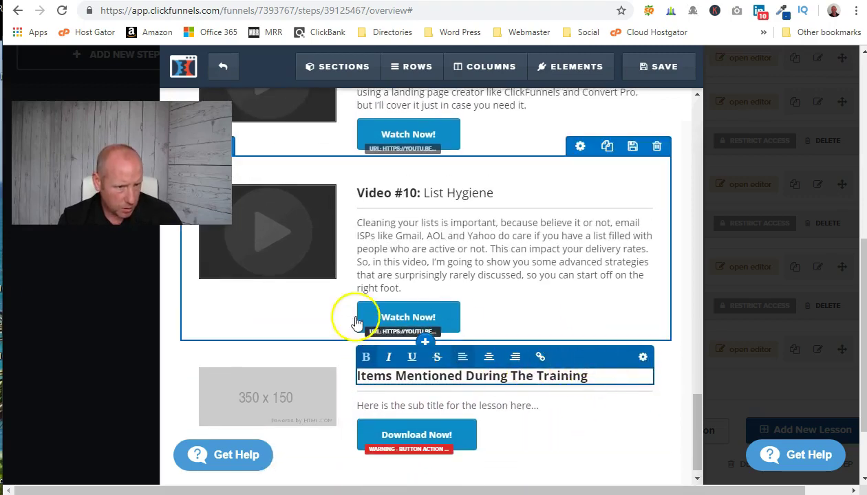
Add a one-column row directly below Video #10 and move the "Items Mentioned During The Training" headline into it
left_click(424, 344)
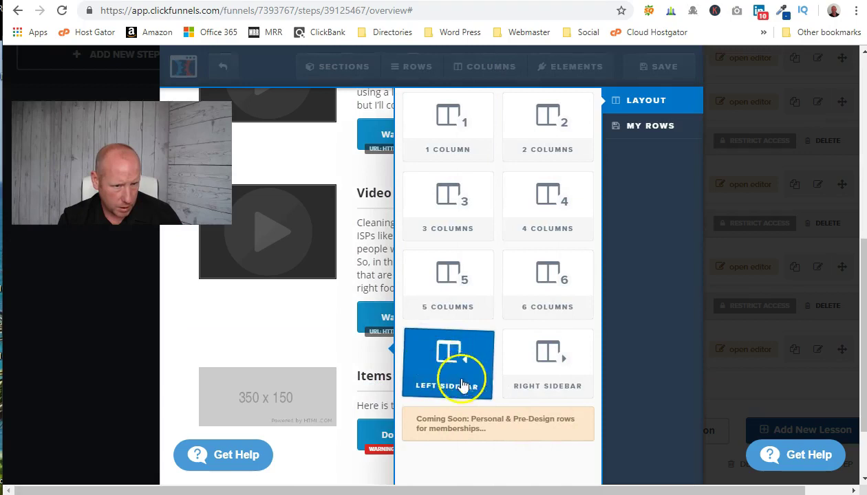
left_click(431, 126)
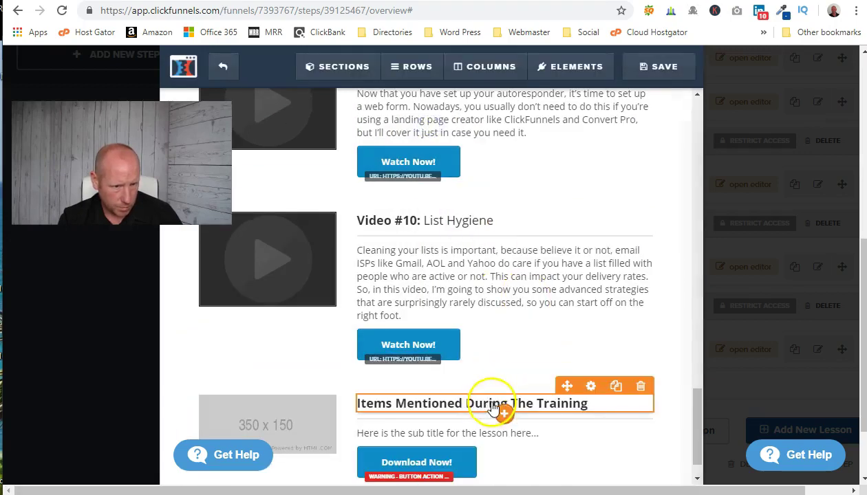
scroll(351, 407, "down", 1)
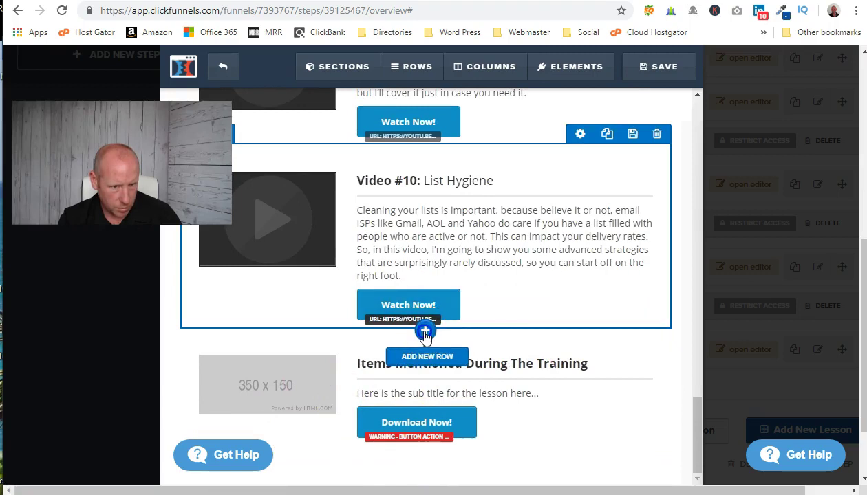
left_click(426, 333)
left_click(444, 123)
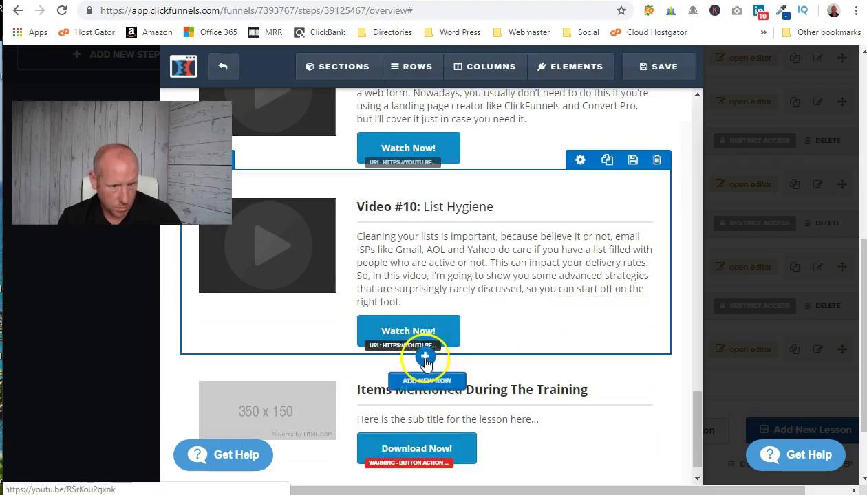
left_click(427, 364)
left_click_drag(470, 136, 411, 277)
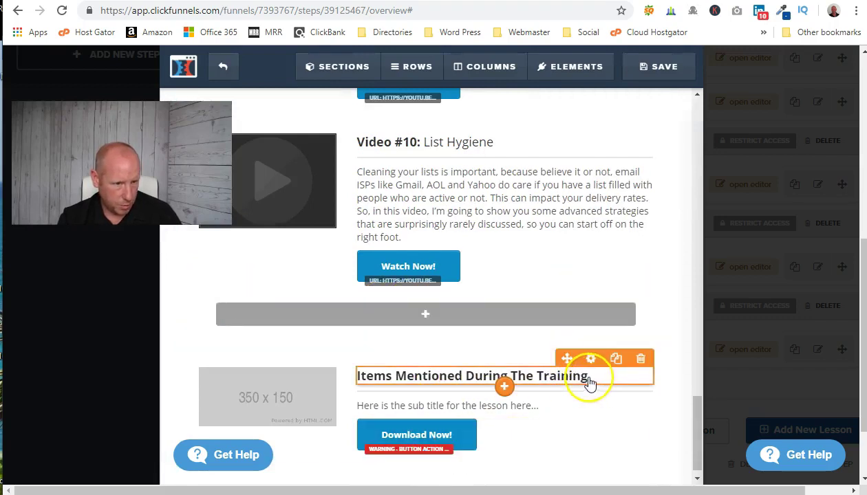
left_click_drag(569, 354, 446, 323)
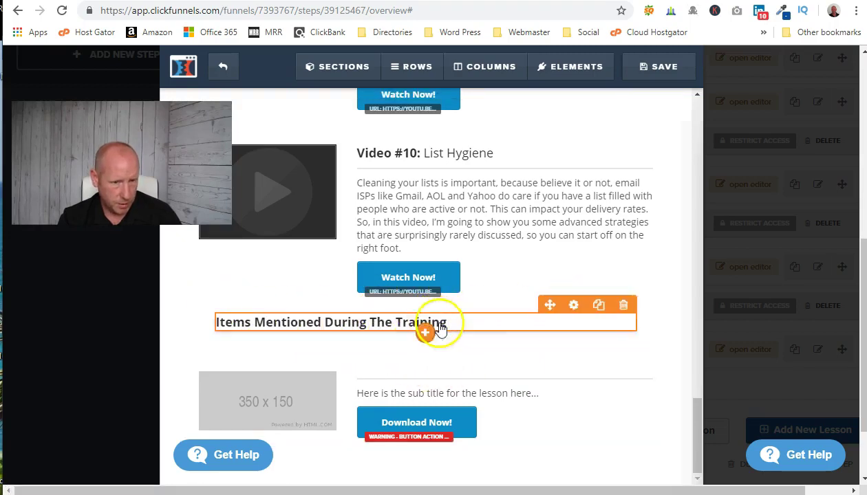
Set the font size of the "Items Mentioned During The Training" headline to 26
left_click(478, 322)
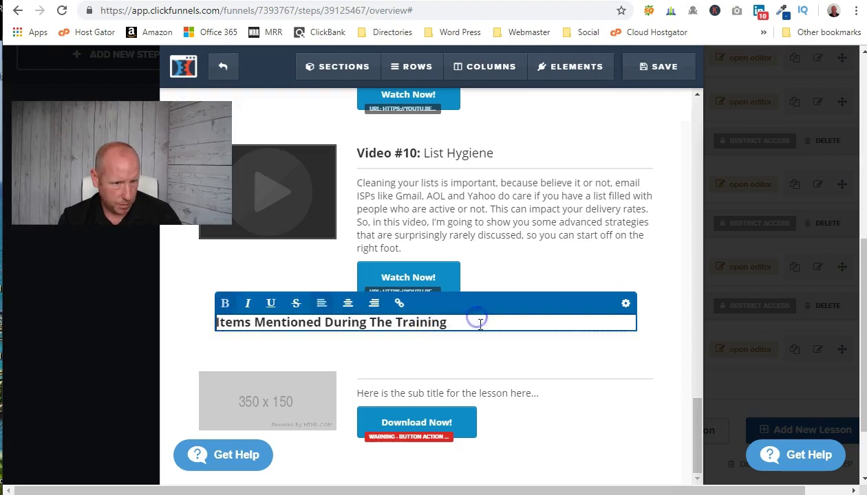
left_click(439, 319)
left_click(222, 319)
left_click(441, 329)
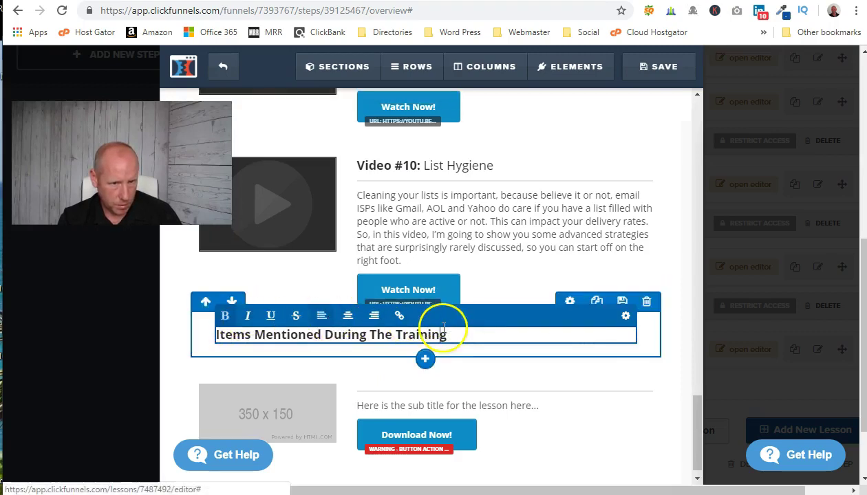
triple_click(427, 336)
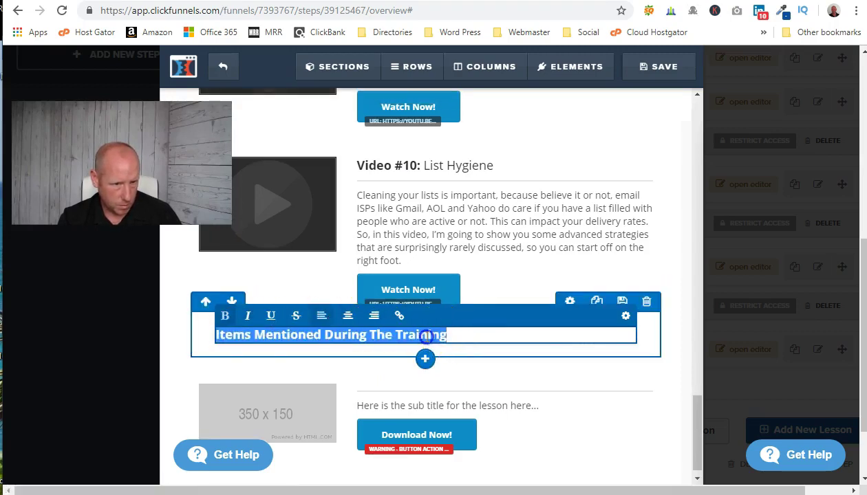
left_click(624, 316)
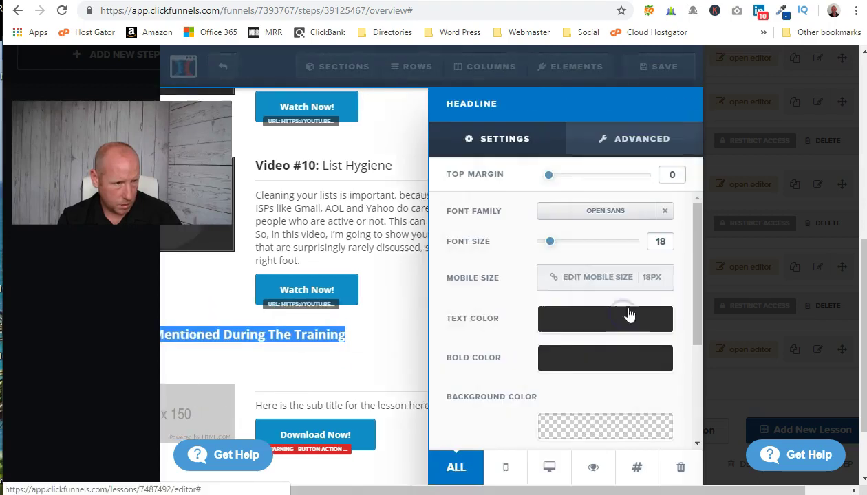
left_click_drag(552, 246, 566, 250)
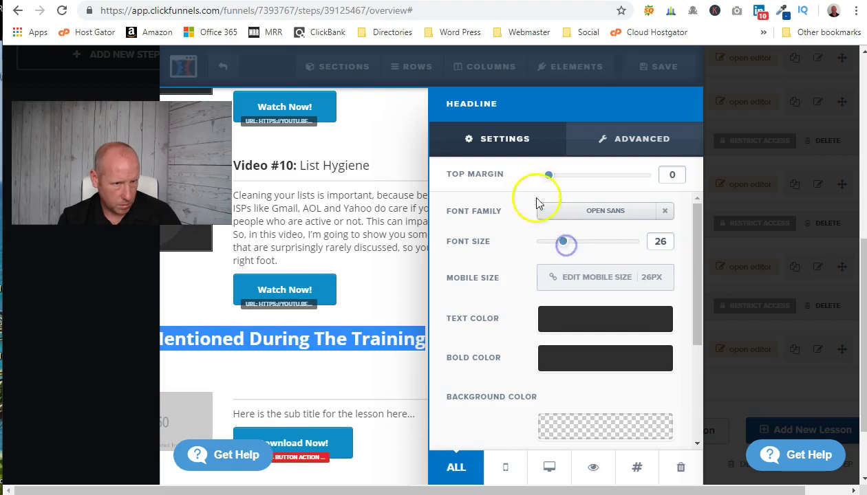
scroll(517, 292, "down", 5)
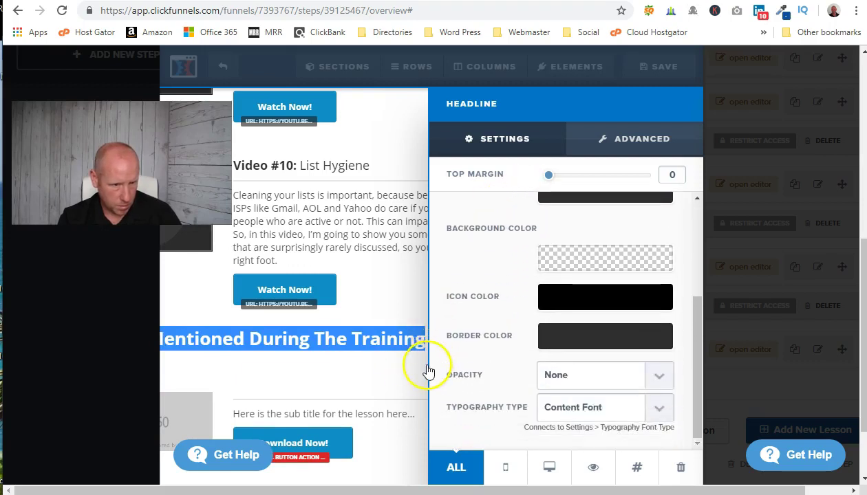
left_click(360, 372)
Center the "Items Mentioned During The Training" headline and set its text color to blue #0f4ea5
left_click(349, 346)
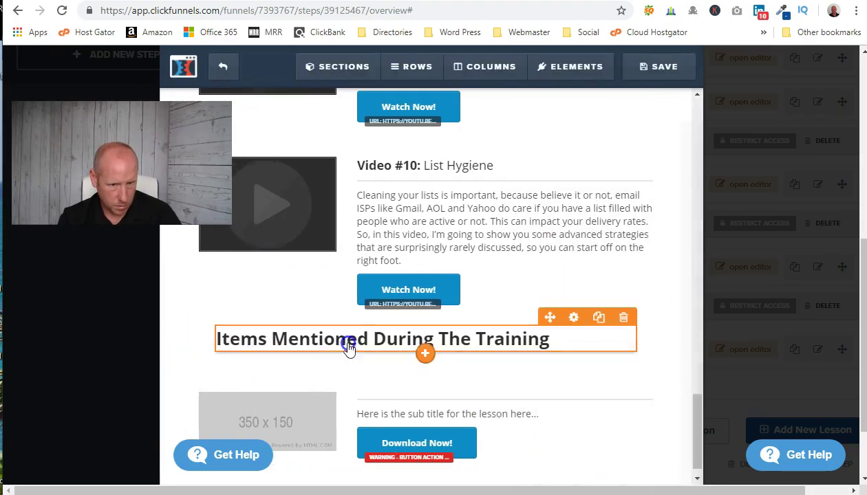
left_click(349, 346)
left_click(348, 315)
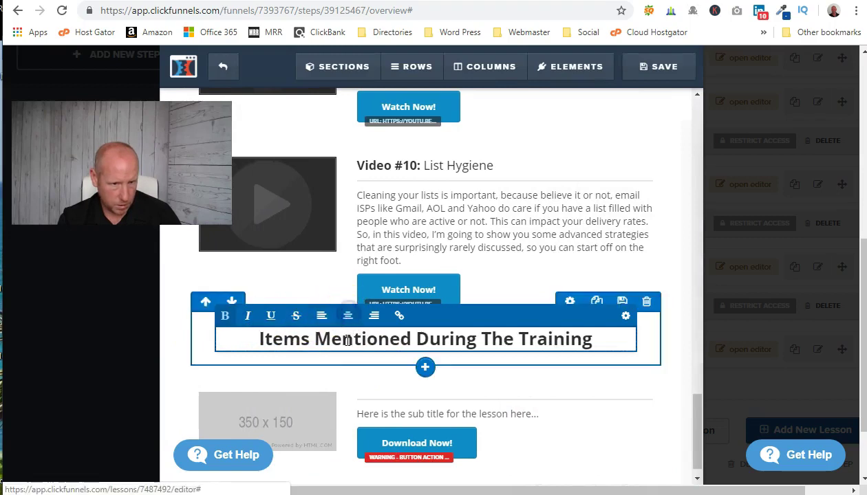
triple_click(505, 342)
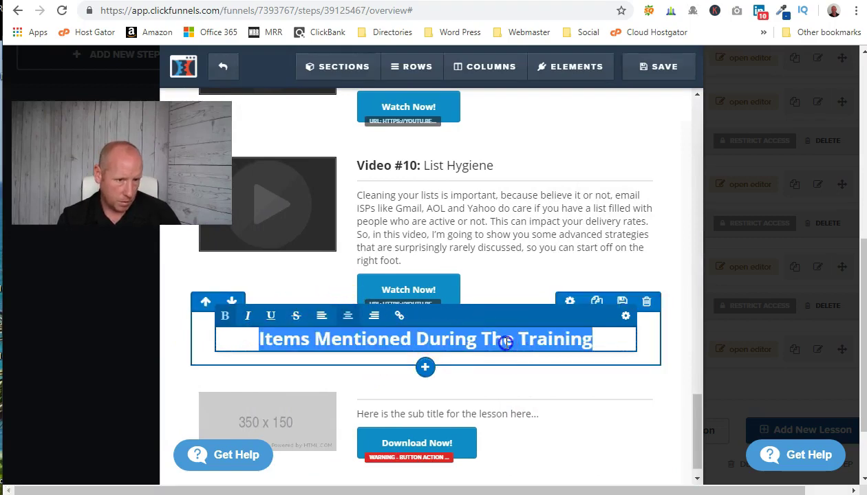
left_click(625, 316)
left_click(568, 316)
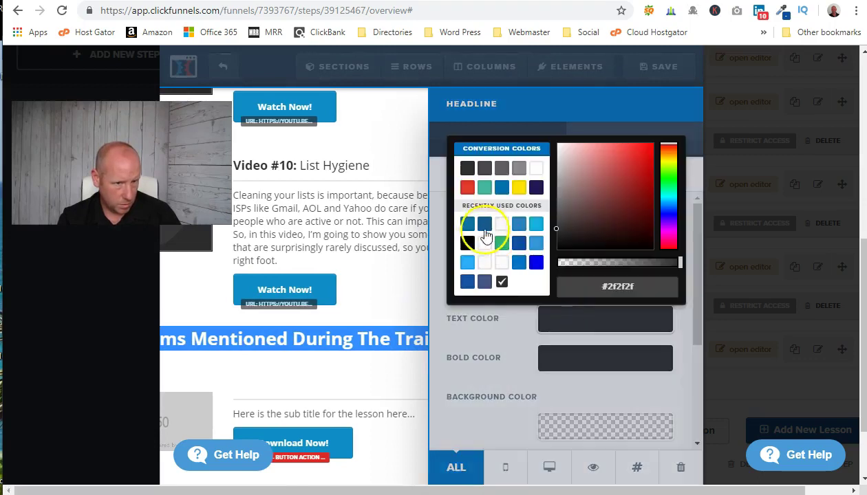
left_click(518, 243)
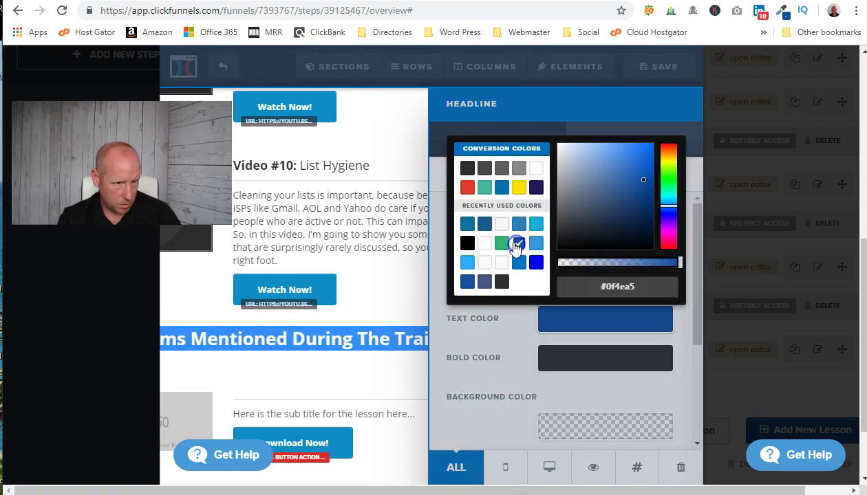
left_click(481, 397)
left_click(397, 368)
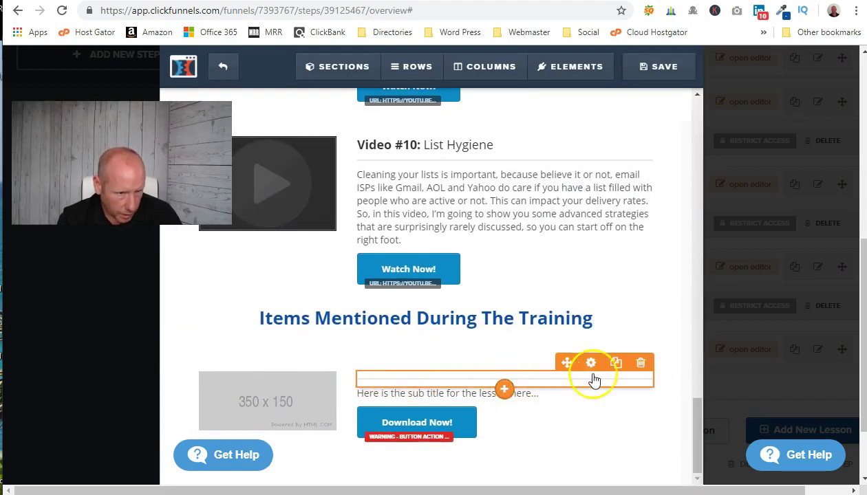
Delete the divider line from the placeholder lesson row and add a two-column row between it and the "Items Mentioned During The Training" headline
left_click(641, 362)
left_click(496, 97)
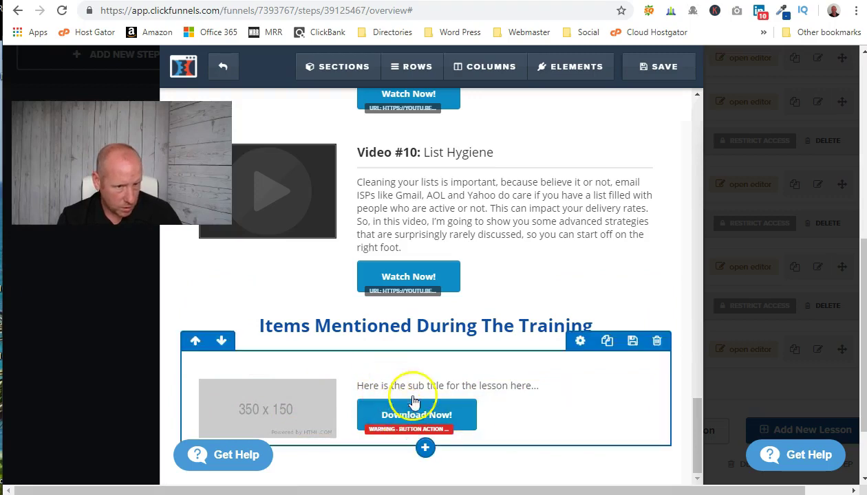
left_click(425, 355)
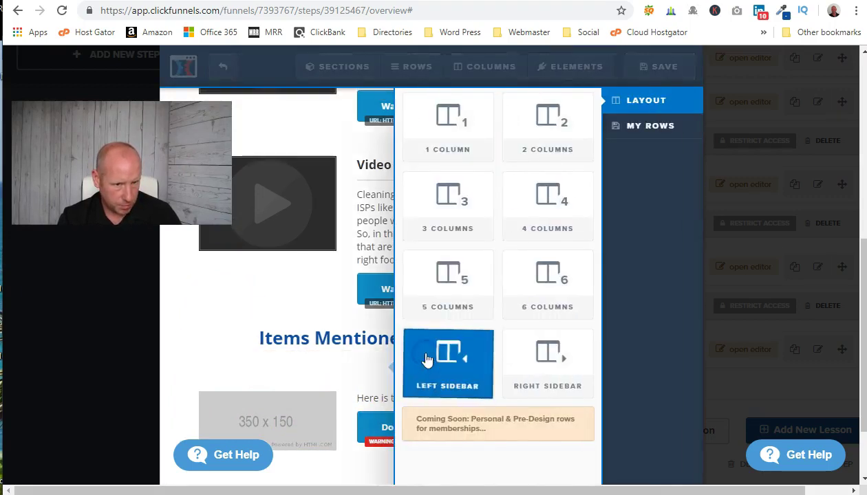
left_click(527, 134)
left_click_drag(438, 279, 422, 350)
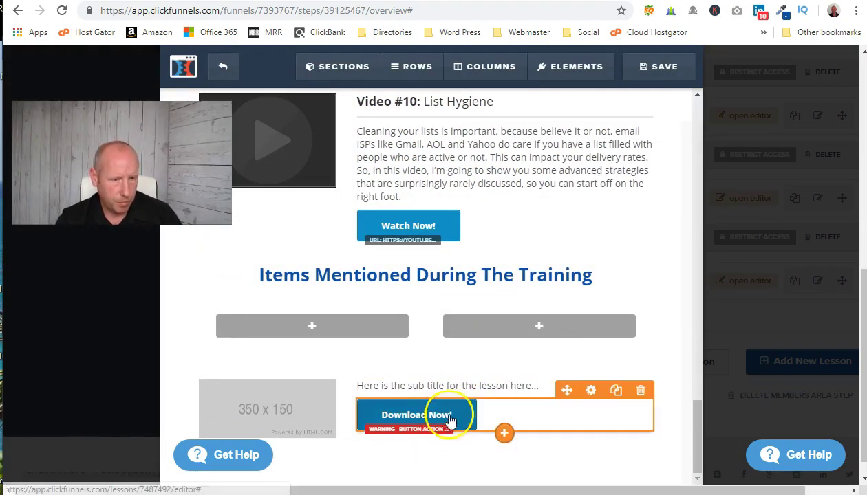
Move the Download Now! button and the subtitle text into the new row's right column, with the subtitle above the button
mouse_move(566, 387)
left_mouse_down()
mouse_move(573, 328)
mouse_move(571, 337)
left_mouse_up()
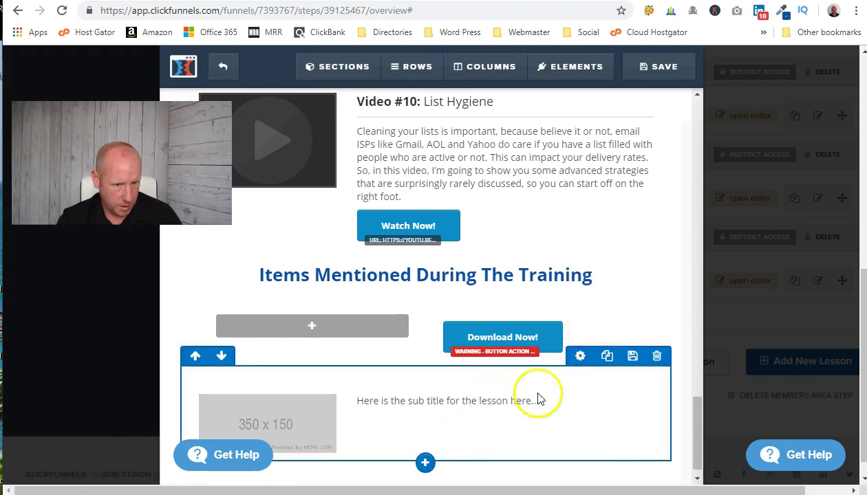
mouse_move(545, 408)
left_click_drag(566, 385, 548, 311)
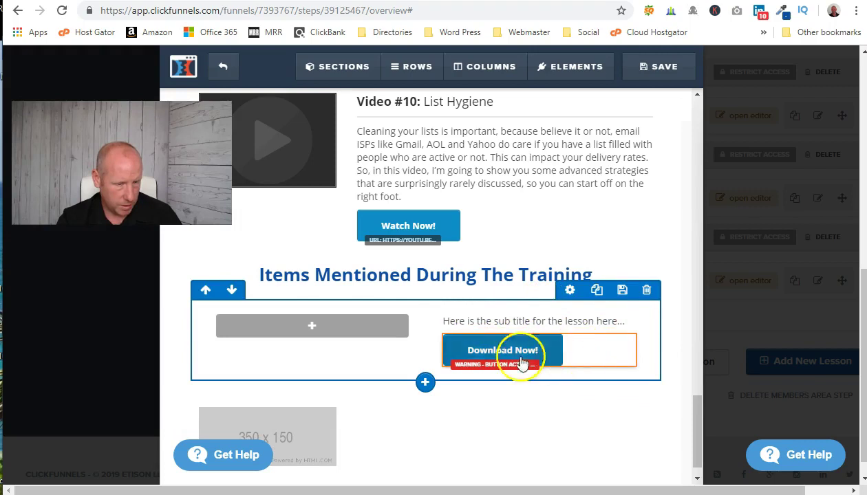
Add a Headline element above the subtitle in the new row's right column and an Image element in its empty left column
left_click(533, 328)
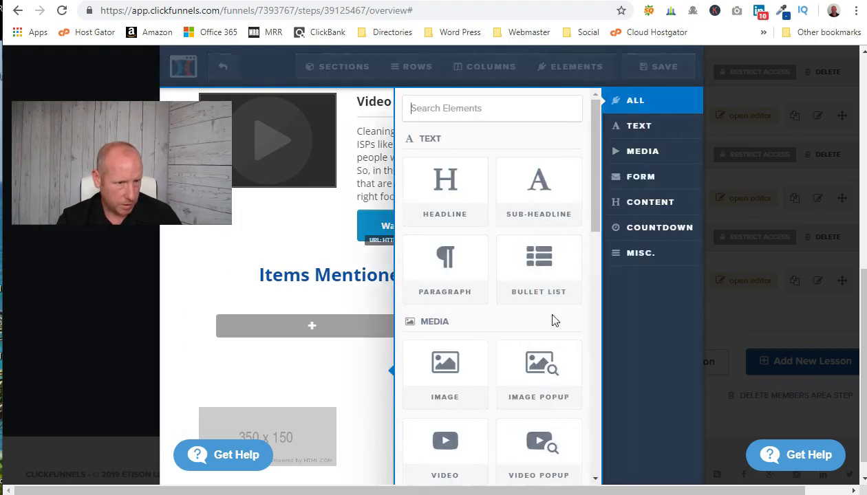
left_click(451, 192)
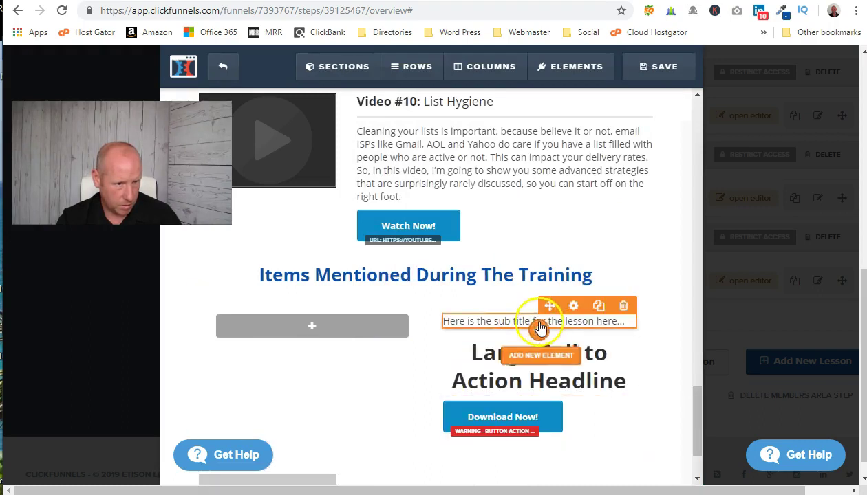
left_click_drag(549, 306, 548, 363)
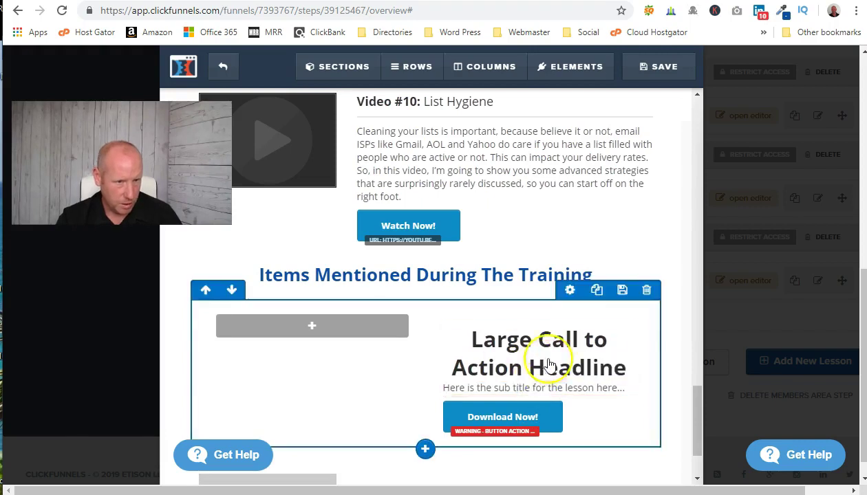
left_click(326, 330)
left_click_drag(445, 387, 330, 338)
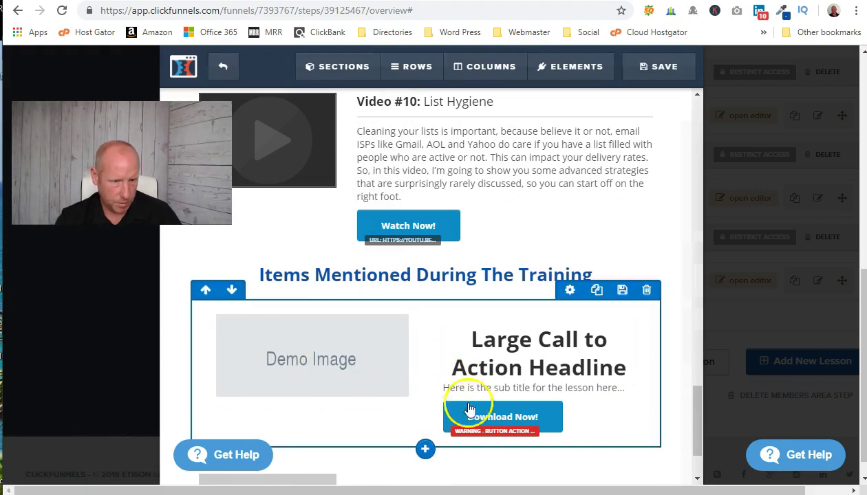
Replace the placeholder headline text in the new row's right column with "ClickFunnels"
left_click_drag(471, 338, 480, 338)
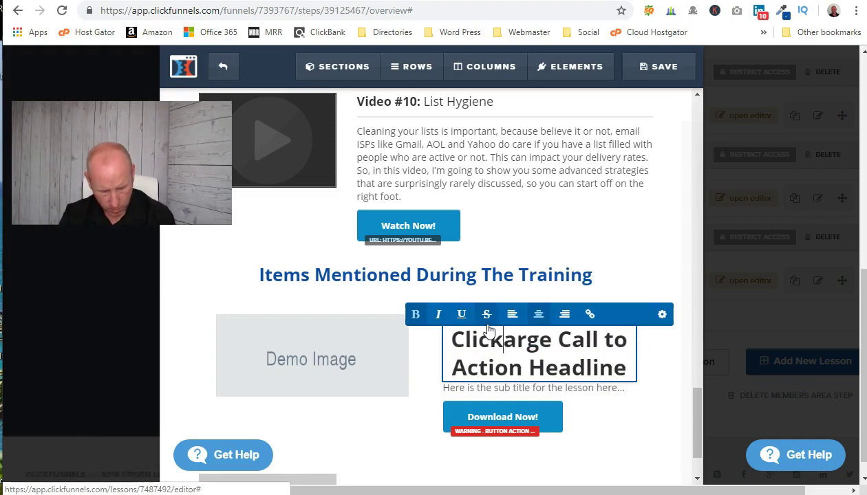
type("Funnels")
key("Delete")
key("Delete")
key("Delete")
key("Delete")
key("Delete")
key("Delete")
key("Delete")
key("Delete")
key("Delete")
key("Delete")
key("Delete")
key("Delete")
key("Delete")
key("Delete")
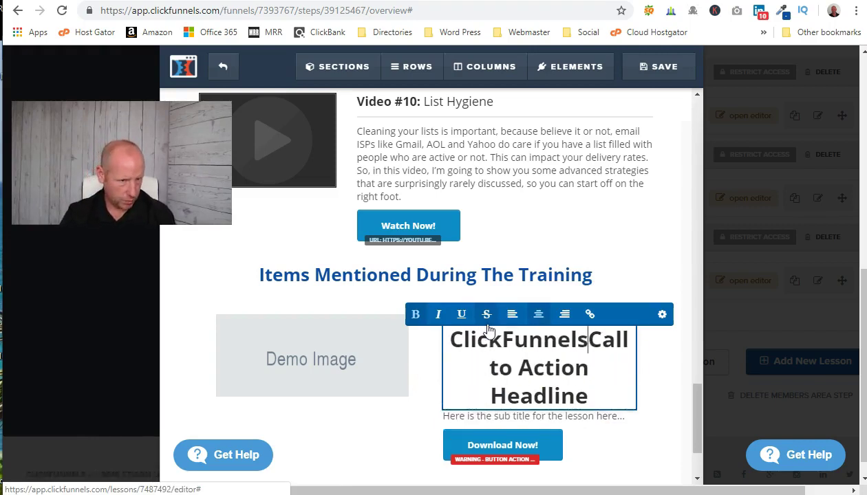
key("Delete")
key("Delete")
key("Delete")
key("Delete")
key("Delete")
key("Delete")
key("Delete")
key("Delete")
key("Delete")
key("Delete")
key("Delete")
key("Delete")
key("Delete")
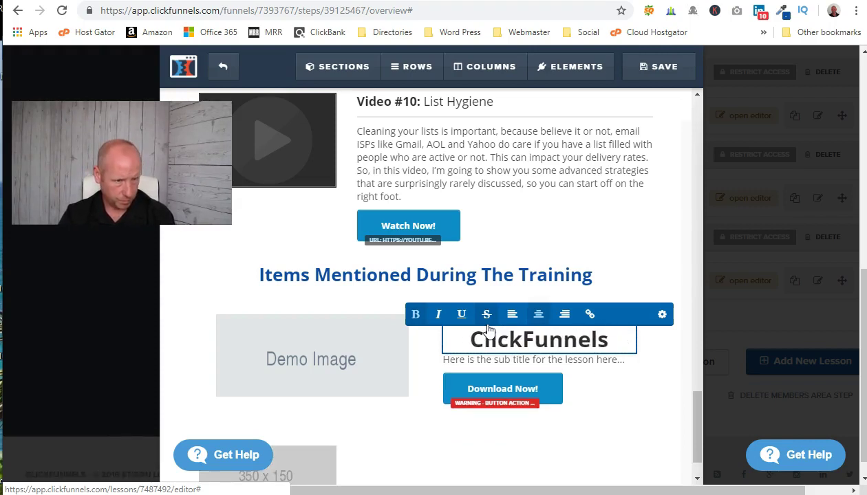
left_click(513, 360)
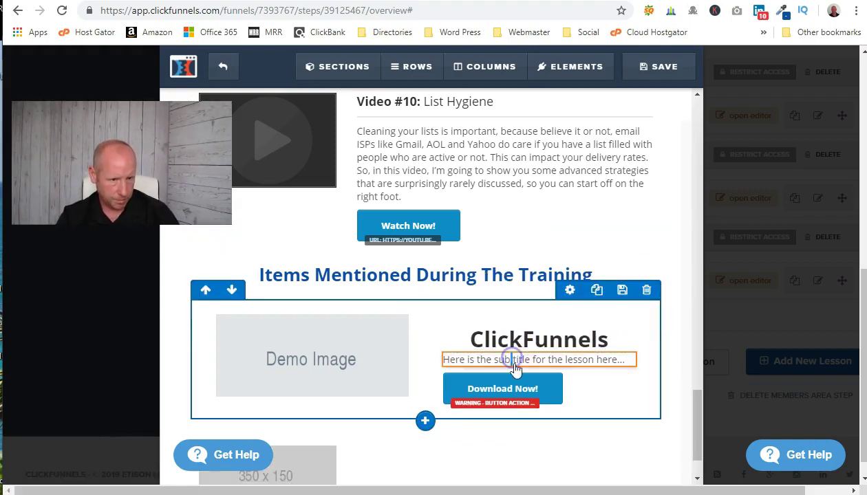
left_click(456, 360)
left_click_drag(445, 361, 633, 350)
left_click(632, 351)
type("eate")
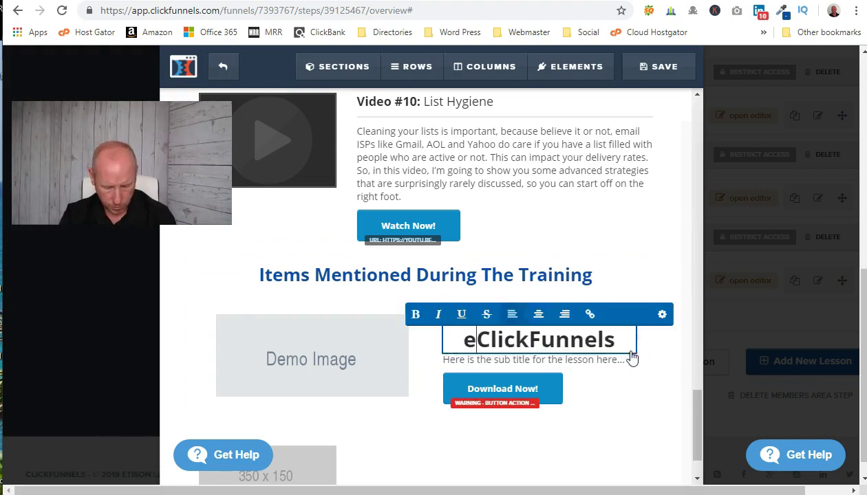
key("BackSpace")
key("BackSpace")
key("BackSpace")
key("BackSpace")
key("BackSpace")
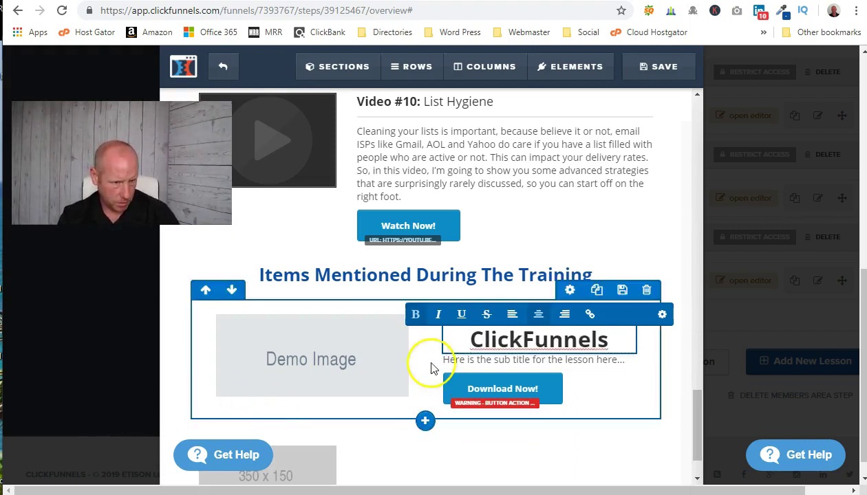
Replace the subtitle under the ClickFunnels headline with "Create Amazing Landing Pages To Capture Those Email Leads" and center it
left_click(500, 358)
double_click(500, 359)
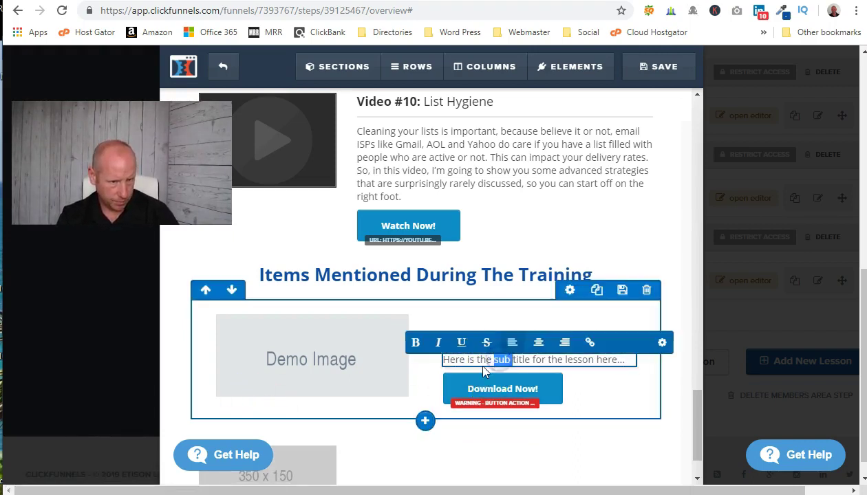
triple_click(498, 358)
type("Cre")
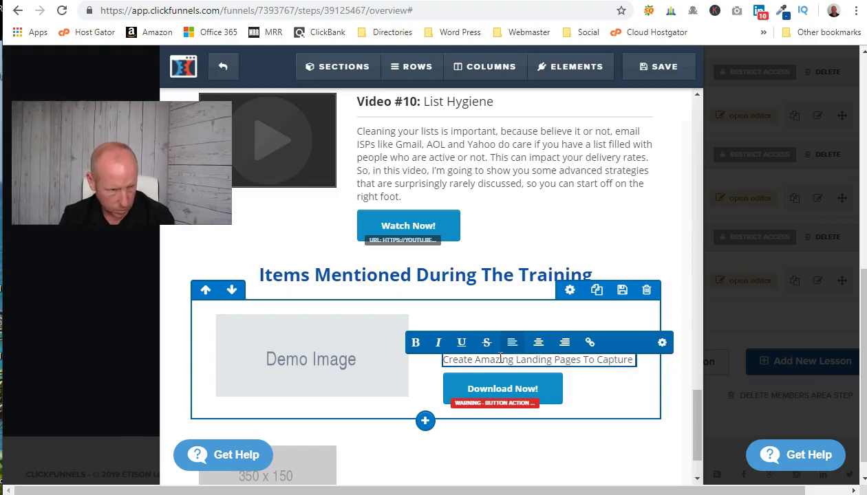
type("Those Email Leads")
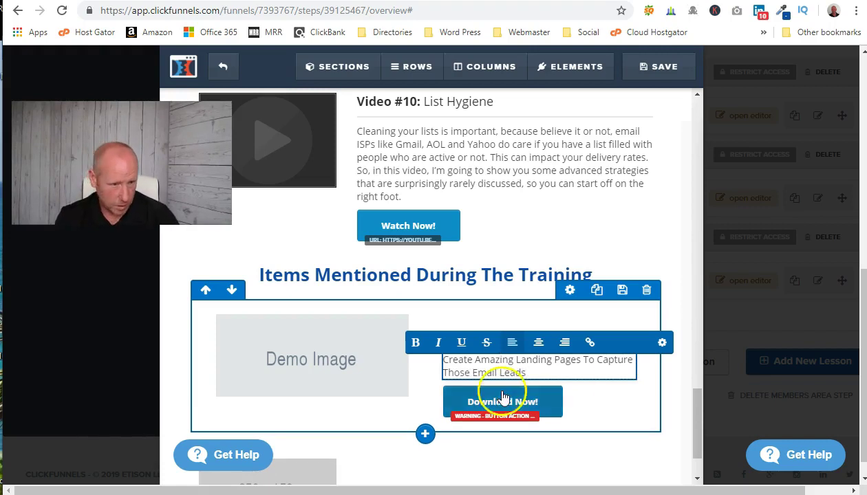
left_click(539, 342)
left_click(636, 409)
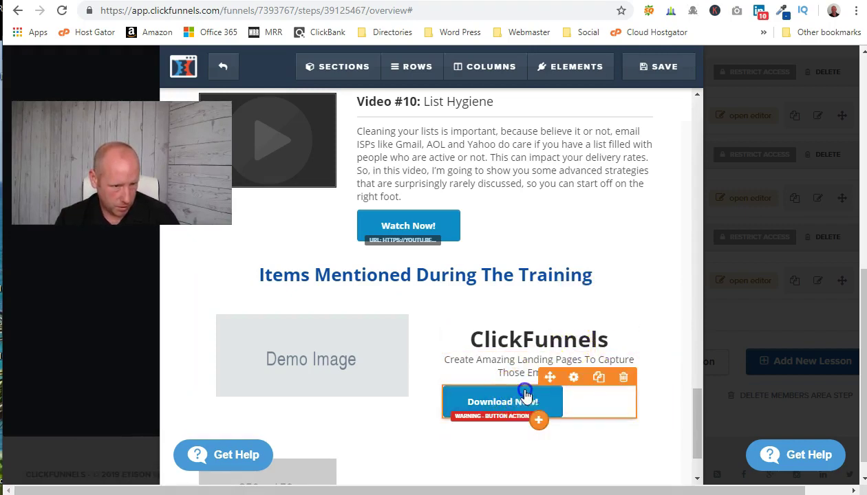
Change the text of the Download Now! button under the ClickFunnels subtitle to "Access Now!"
left_click(554, 408)
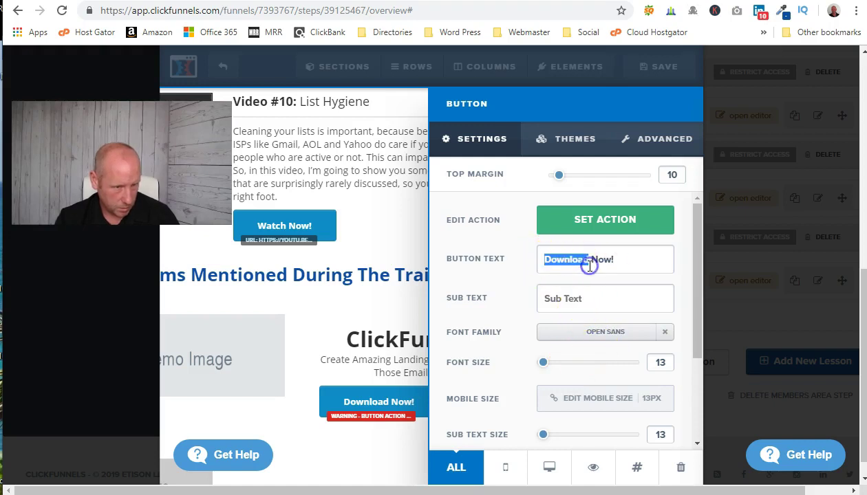
type("Access")
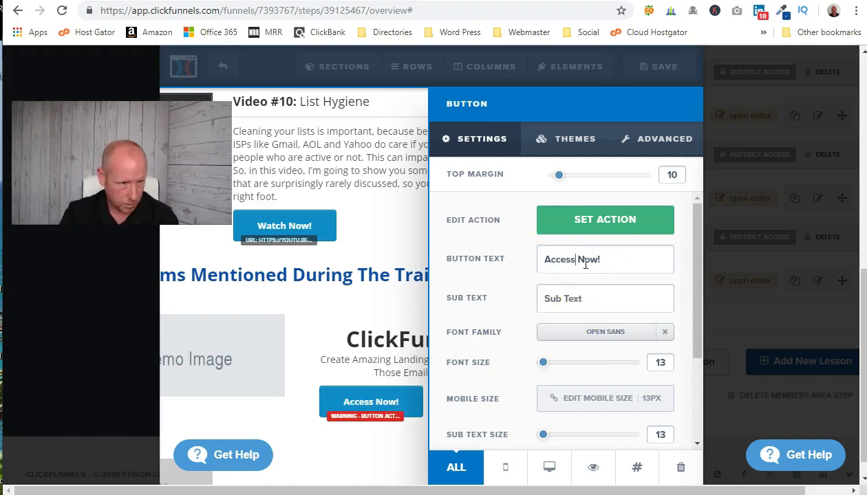
left_click(398, 407)
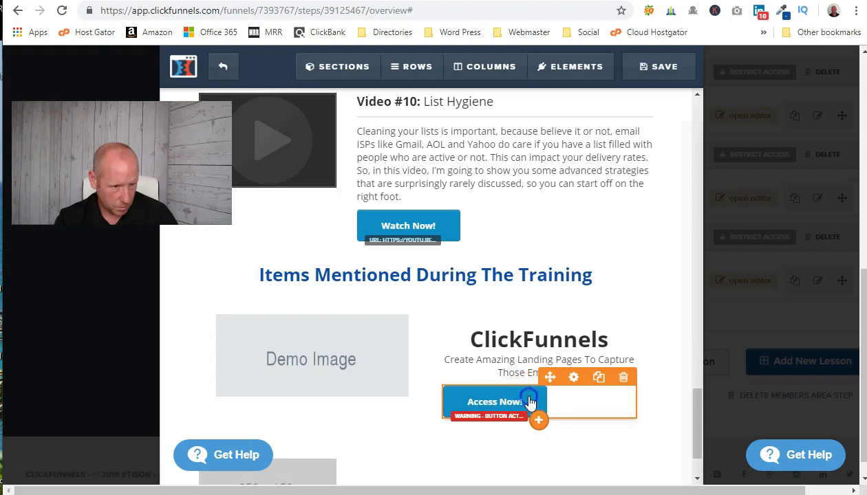
Examine the Access Now! button's basic and advanced settings for its width, style and alignment options
left_click(528, 403)
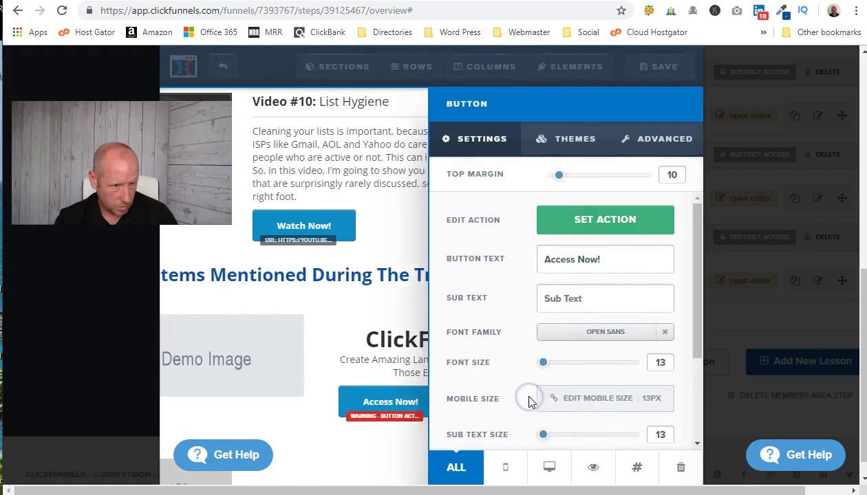
left_click(643, 141)
scroll(543, 305, "down", 1)
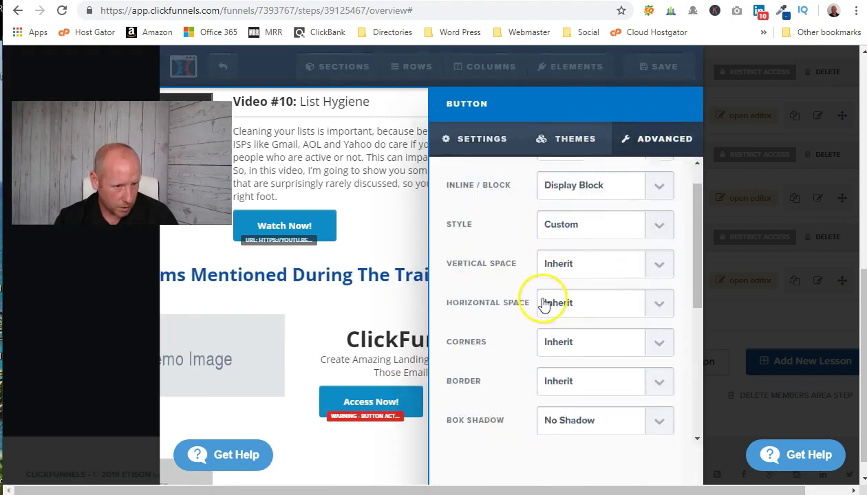
scroll(547, 303, "down", 3)
left_click(477, 141)
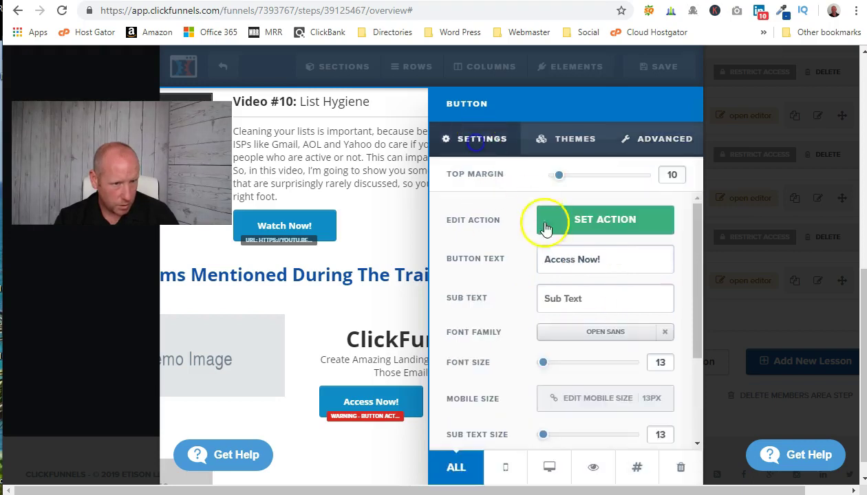
scroll(547, 234, "down", 2)
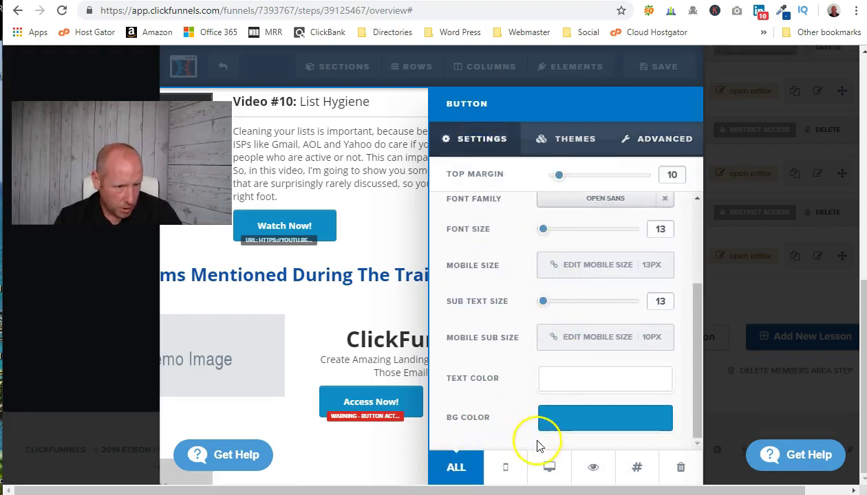
scroll(499, 242, "up", 3)
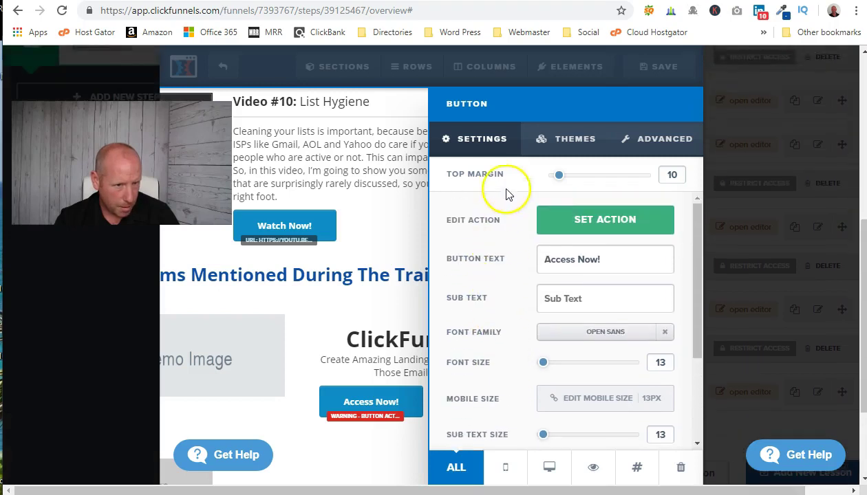
left_click(567, 136)
left_click(634, 141)
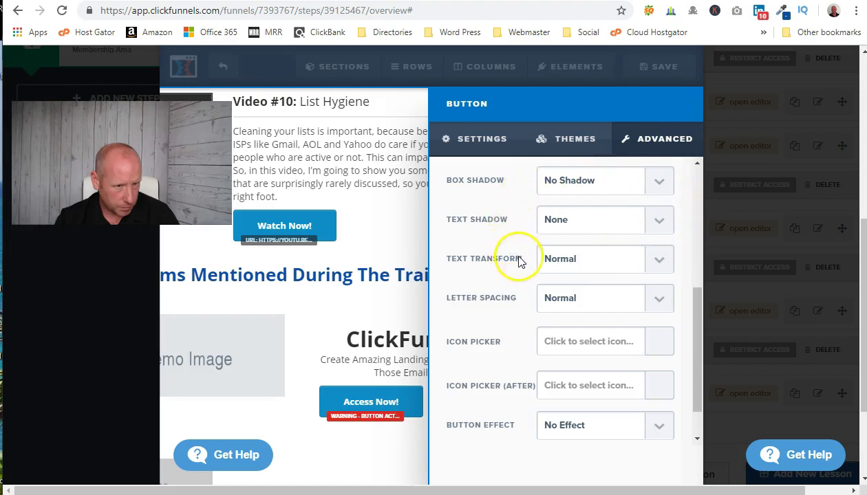
scroll(505, 298, "down", 3)
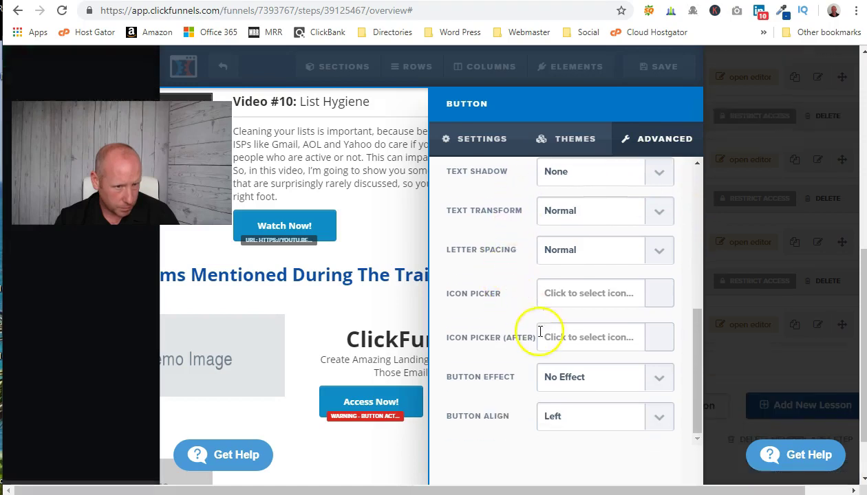
scroll(509, 392, "down", 1)
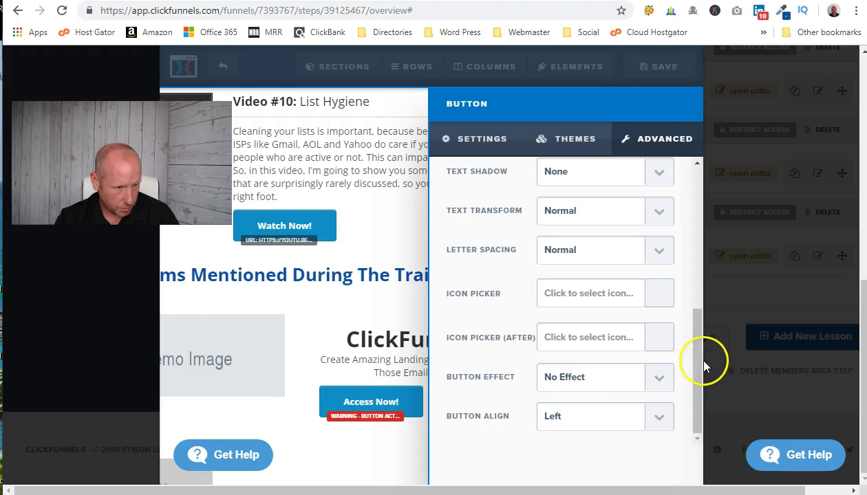
scroll(685, 260, "up", 5)
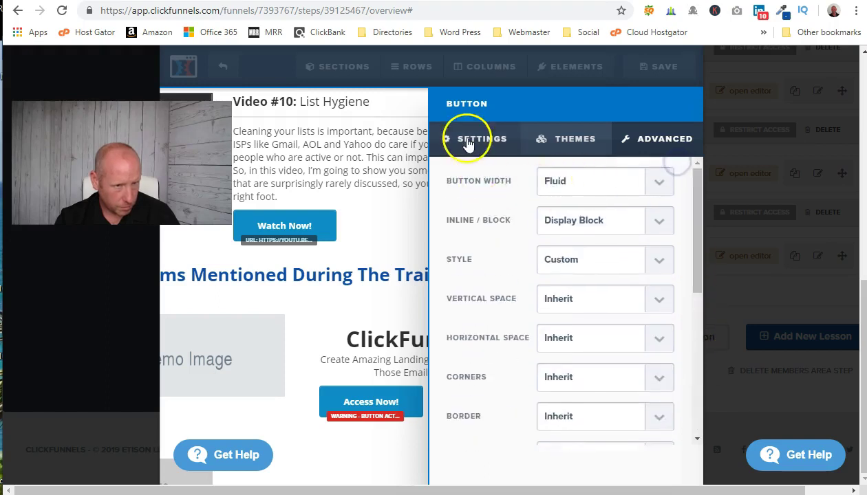
left_click(395, 240)
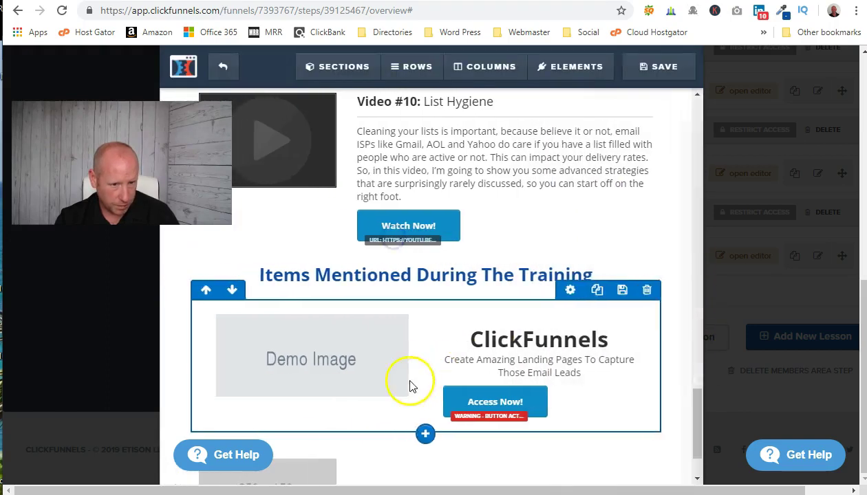
left_click(499, 407)
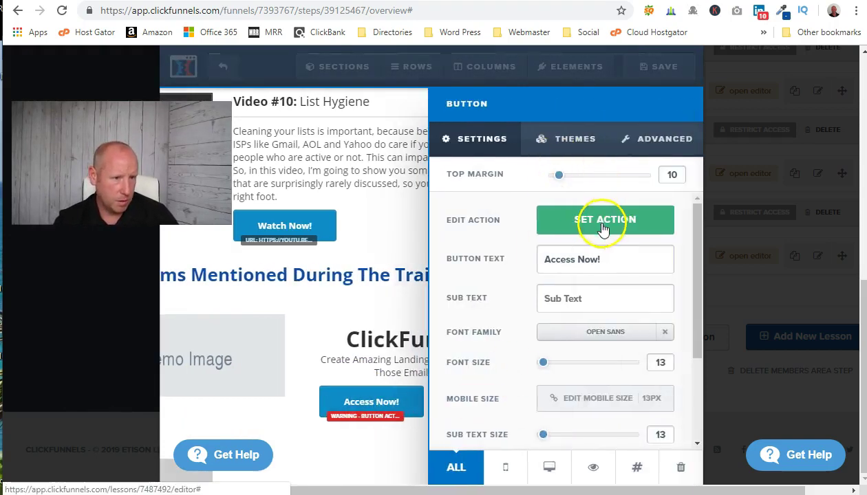
left_click(602, 216)
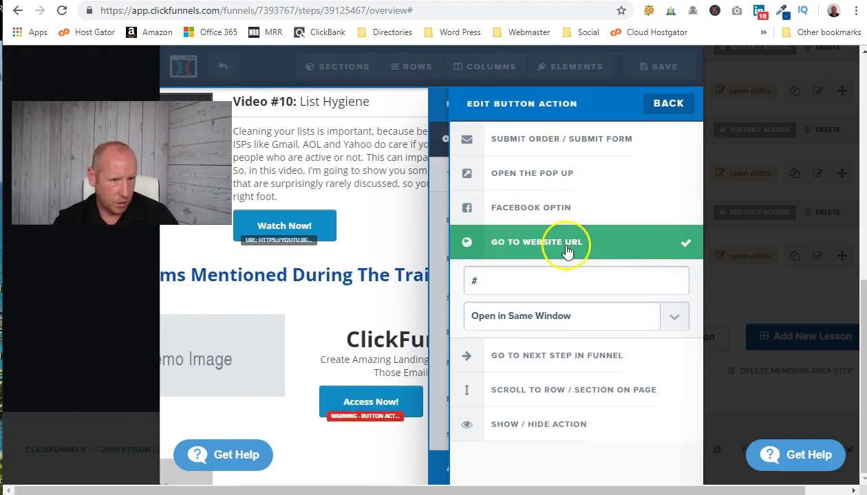
left_click_drag(506, 283, 441, 291)
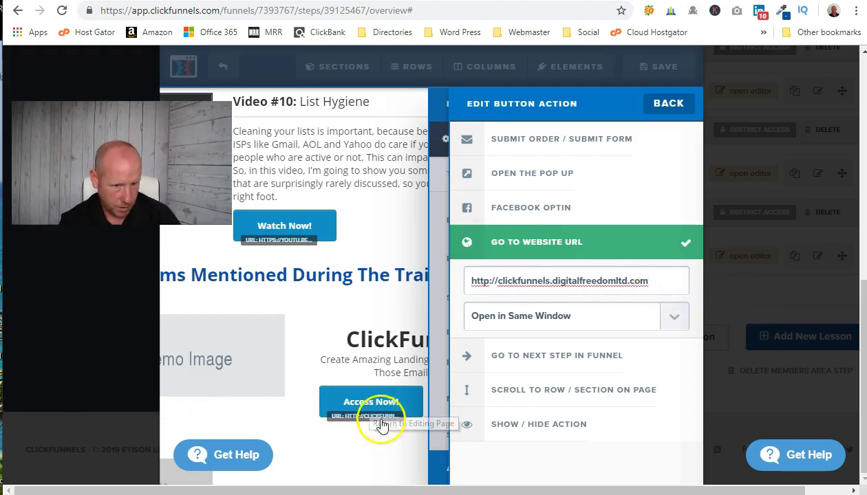
left_click(365, 444)
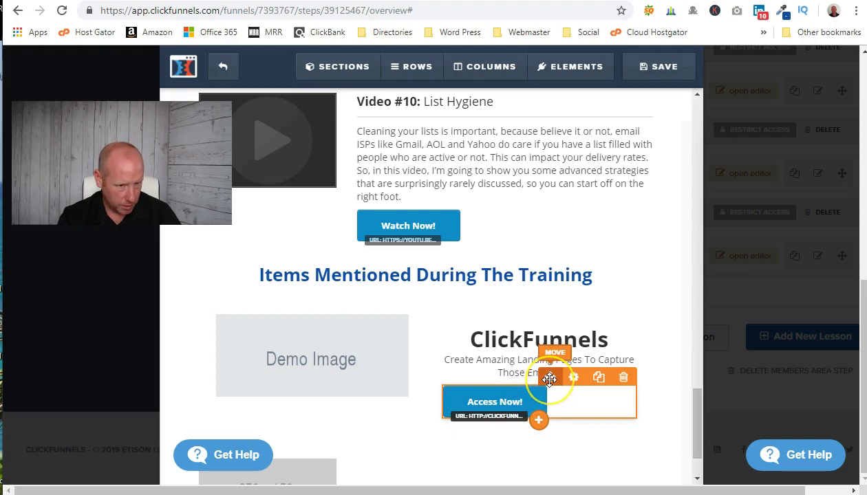
Set the Access Now! button's width to Fill Width
left_click(581, 382)
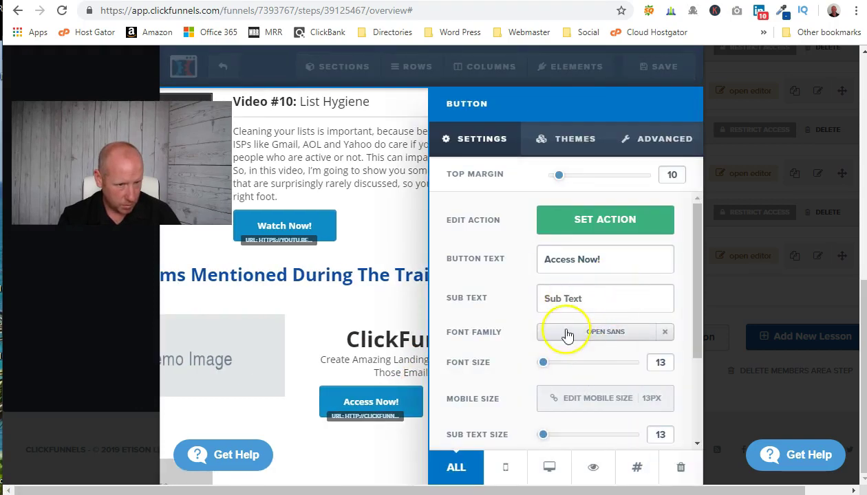
scroll(561, 360, "down", 3)
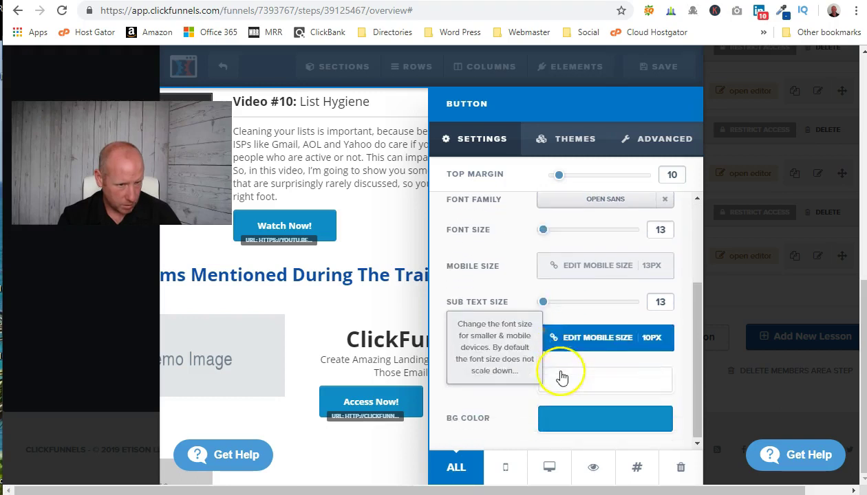
scroll(523, 362, "up", 5)
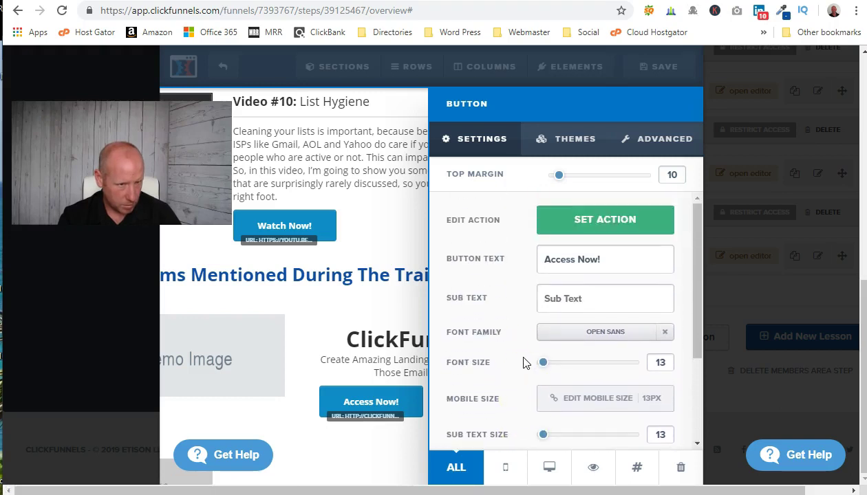
left_click(695, 141)
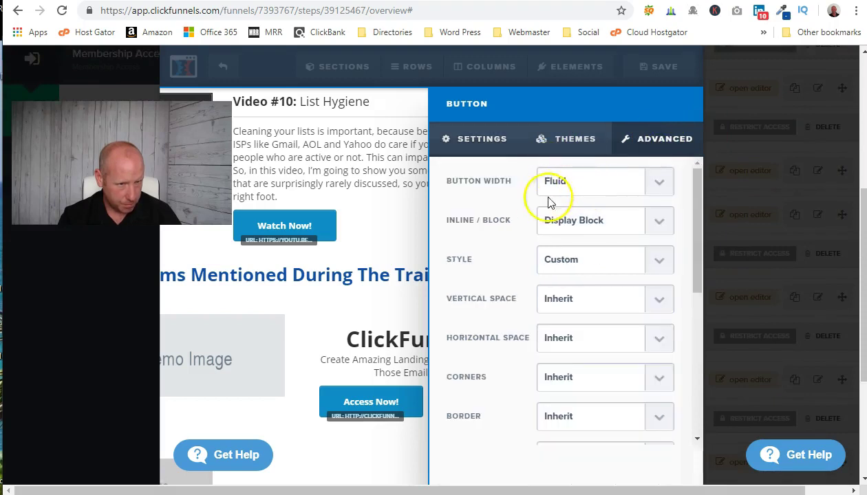
left_click(660, 186)
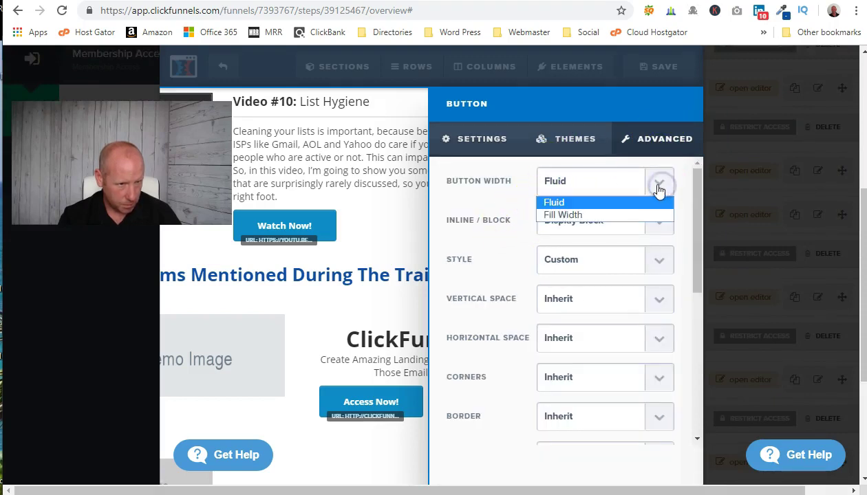
left_click(652, 215)
left_click(367, 335)
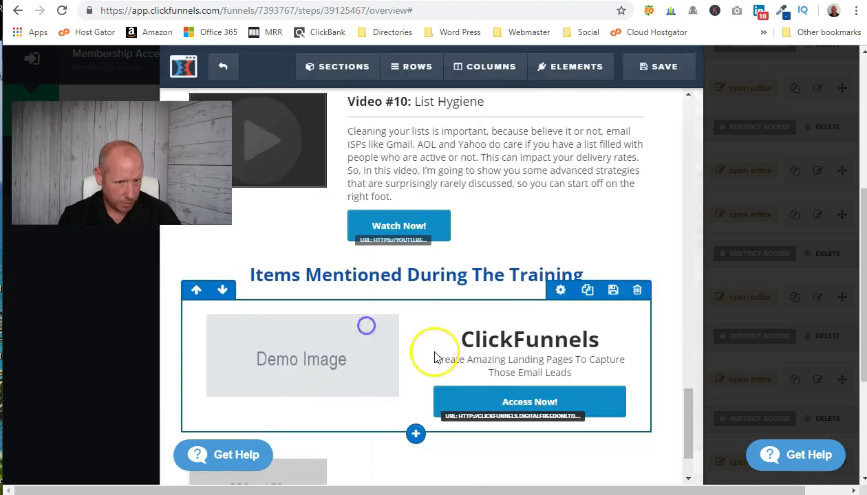
Replace the demo image beside the ClickFunnels text by uploading clickfunnels_share from the Downloads folder and placing it
left_click(307, 360)
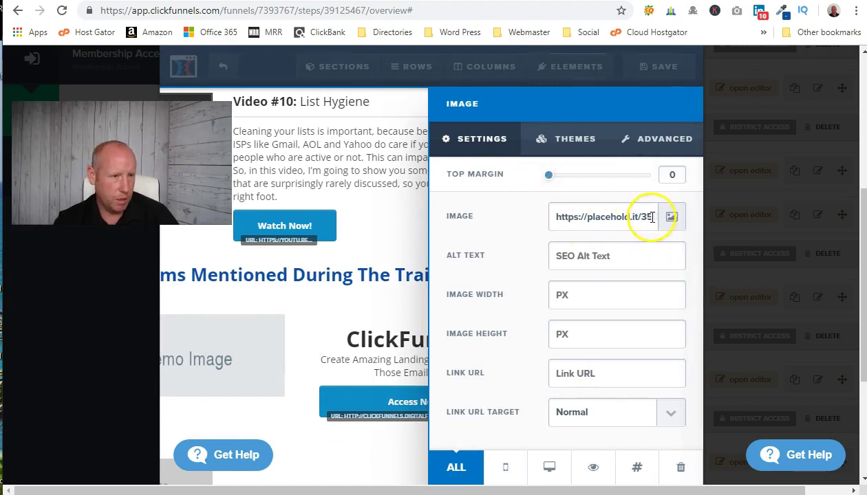
left_click(673, 217)
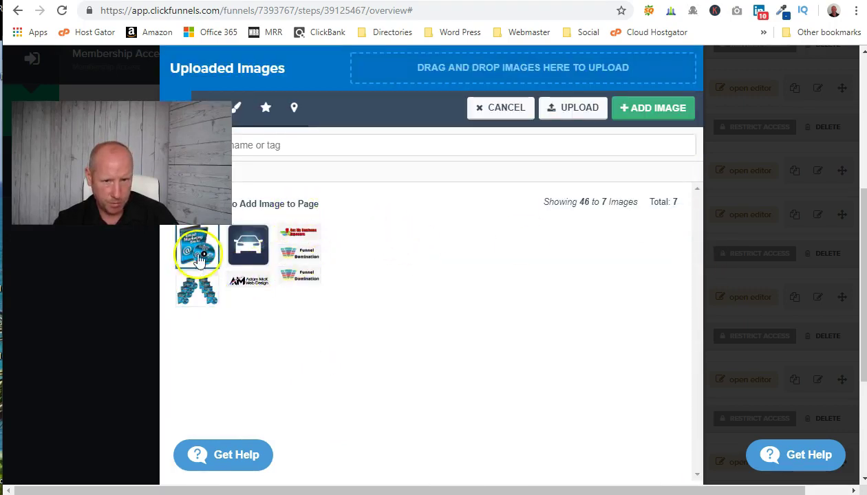
left_click(570, 108)
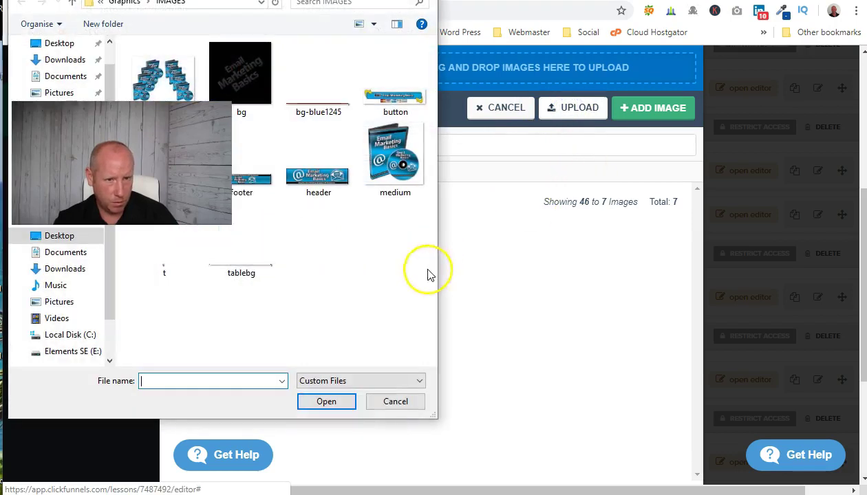
left_click(78, 269)
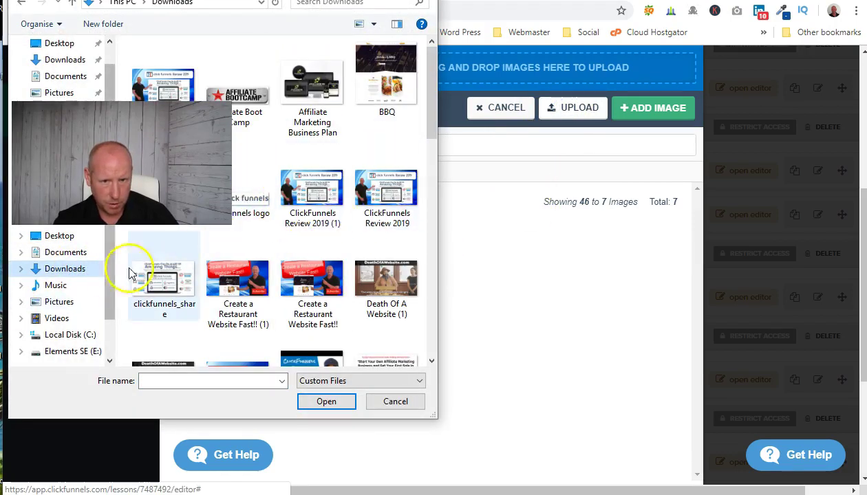
left_click(163, 278)
double_click(163, 279)
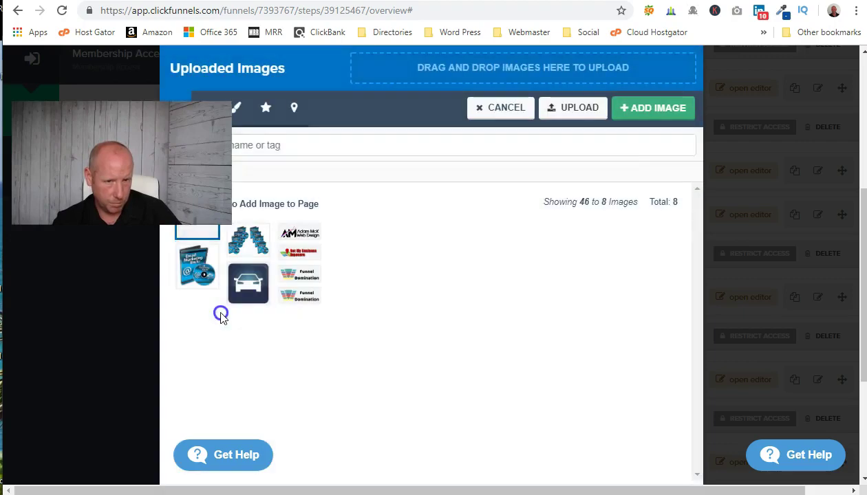
left_click(196, 236)
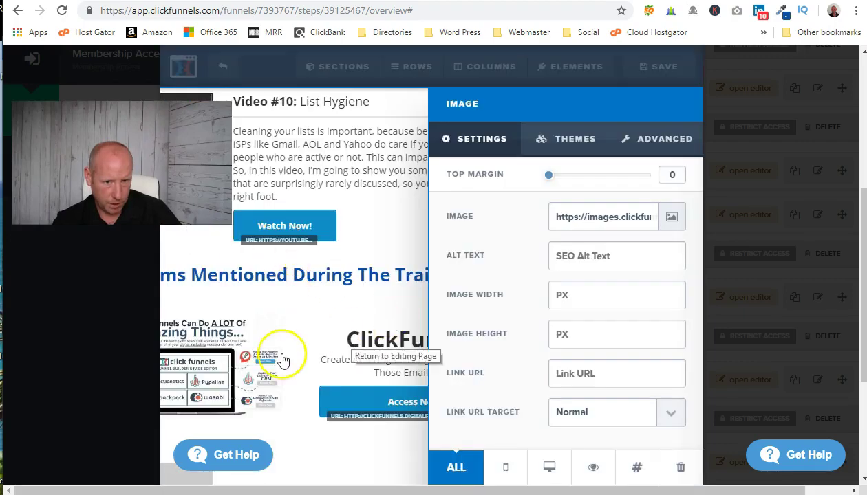
left_click(343, 431)
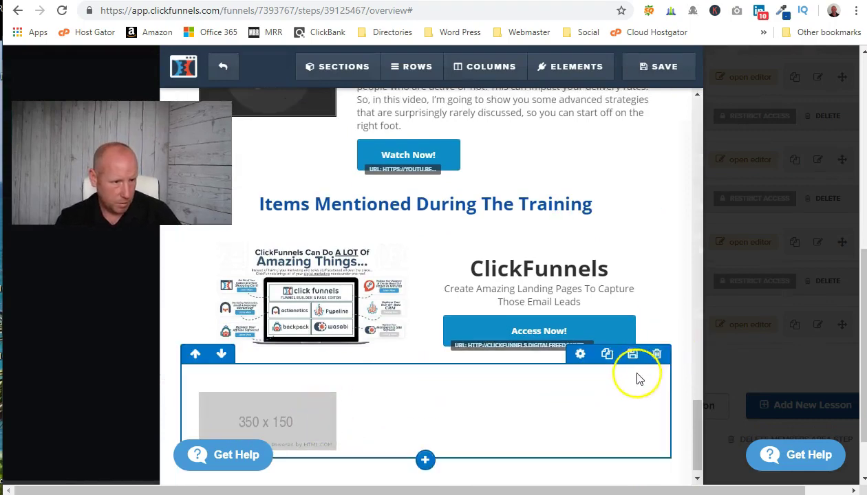
Delete the 350 x 150 placeholder row under the ClickFunnels entry and duplicate the ClickFunnels row
left_click(657, 355)
left_click(518, 88)
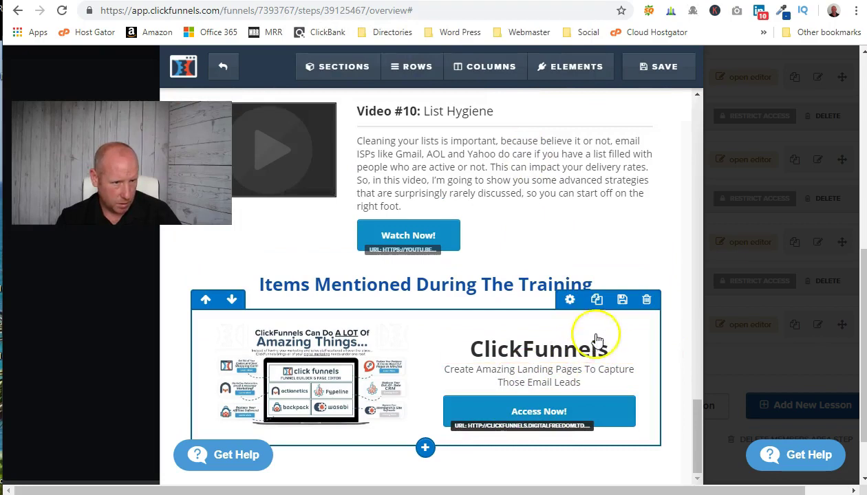
left_click(597, 300)
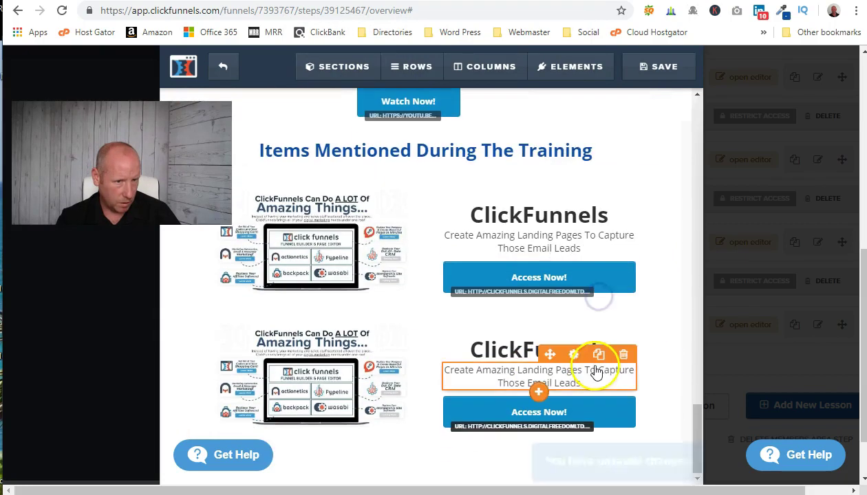
Change the headline of the duplicated row to "GetResponse"
left_click(476, 350)
type("GetResp")
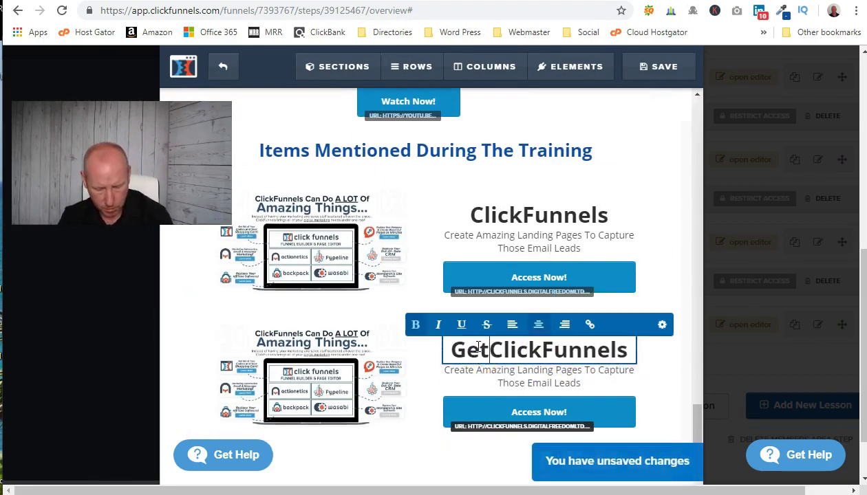
type("o")
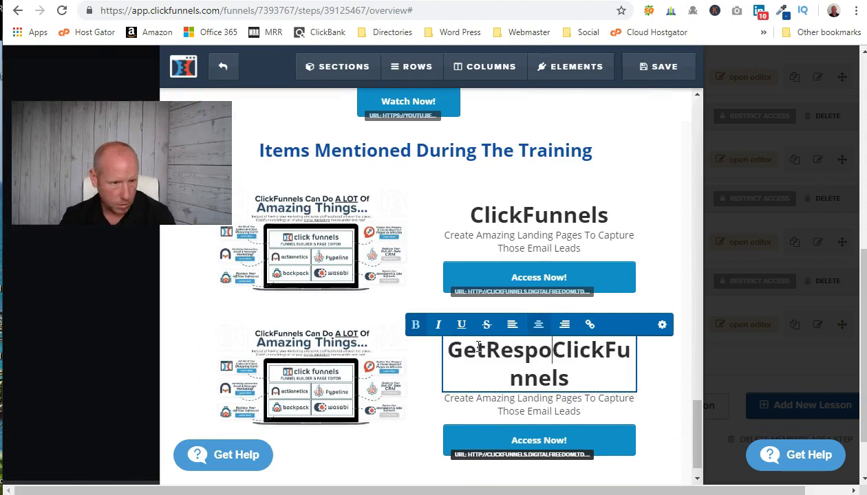
type("nse")
key("Delete")
key("Delete")
key("Delete")
key("Delete")
key("Delete")
key("Delete")
key("Delete")
key("Delete")
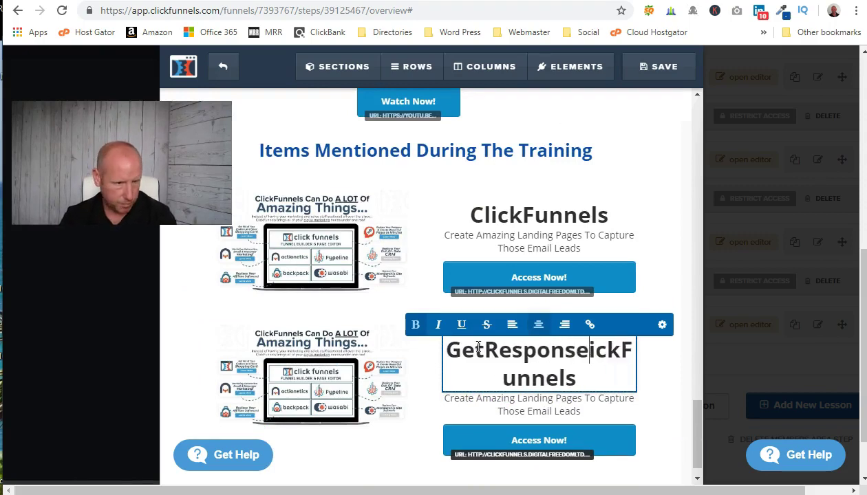
key("Delete")
key("Delete")
key("Delete")
key("Delete")
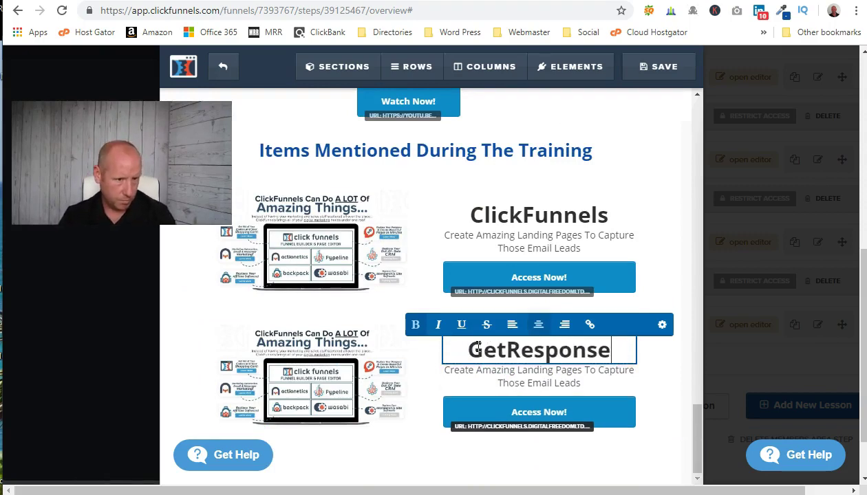
Replace the subtitle under the GetResponse headline with "Harness The Power To Send Incredible Emails"
left_click(468, 385)
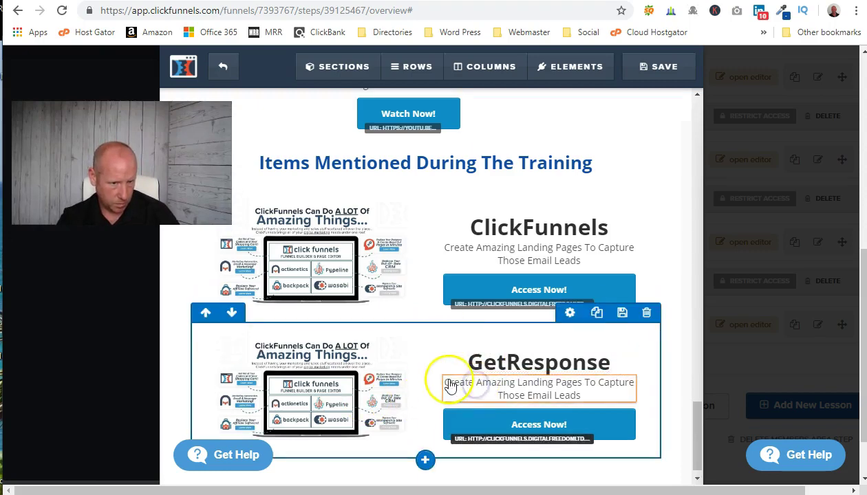
double_click(451, 383)
type("Have The Power")
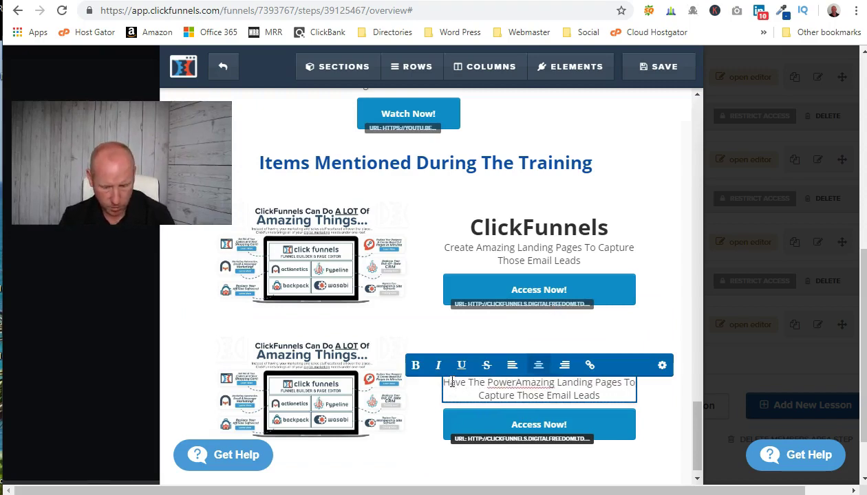
left_click(452, 383)
type("rness Th")
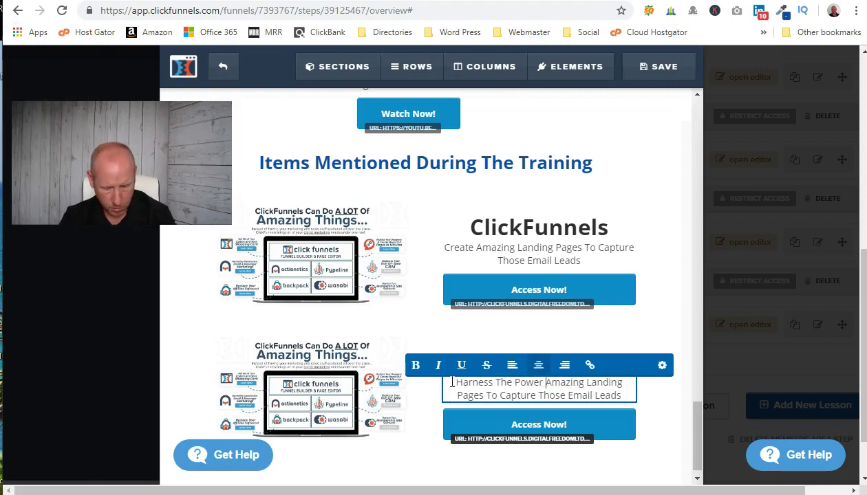
type("e Power To Send In")
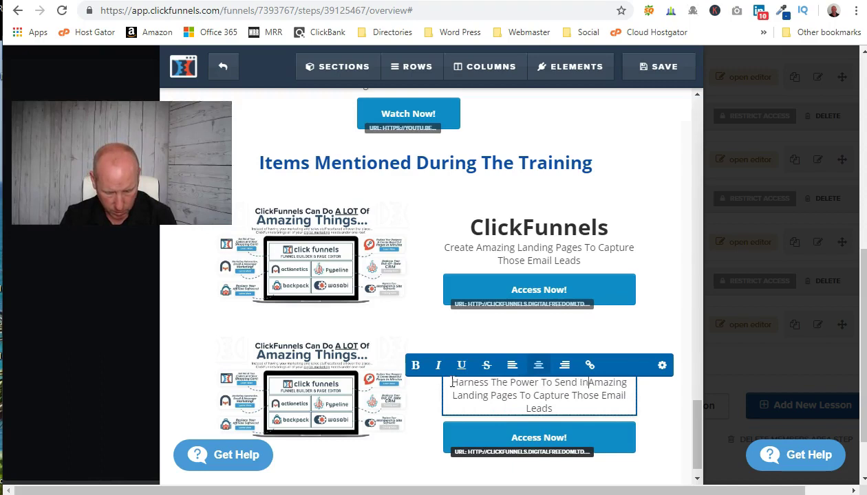
type("credible Emails")
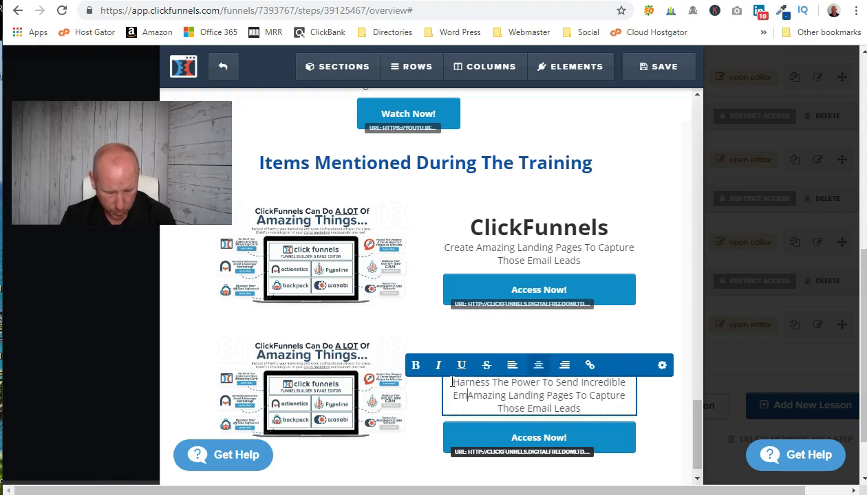
key("Delete")
key("Delete")
key("Delete")
key("Delete")
key("Delete")
key("Delete")
key("Delete")
key("Delete")
key("Delete")
key("Delete")
key("Delete")
key("Delete")
key("Delete")
key("Delete")
key("Delete")
key("Delete")
key("Delete")
key("Delete")
key("Delete")
key("Delete")
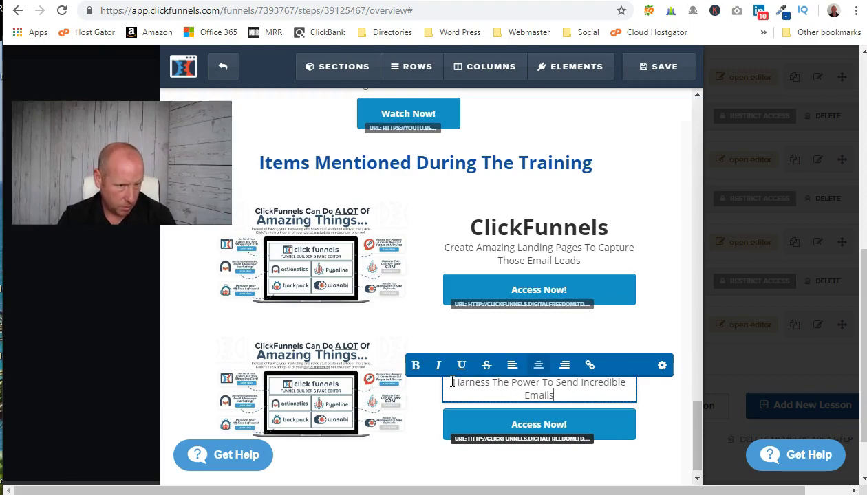
left_click(549, 426)
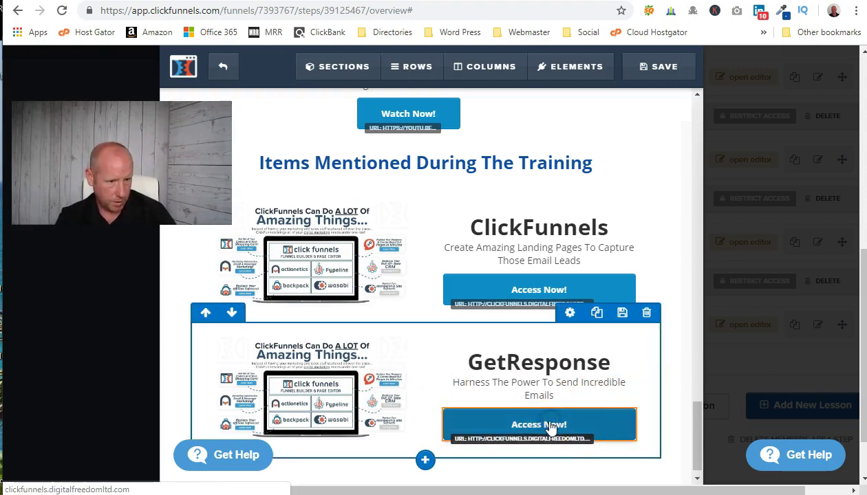
left_click(540, 428)
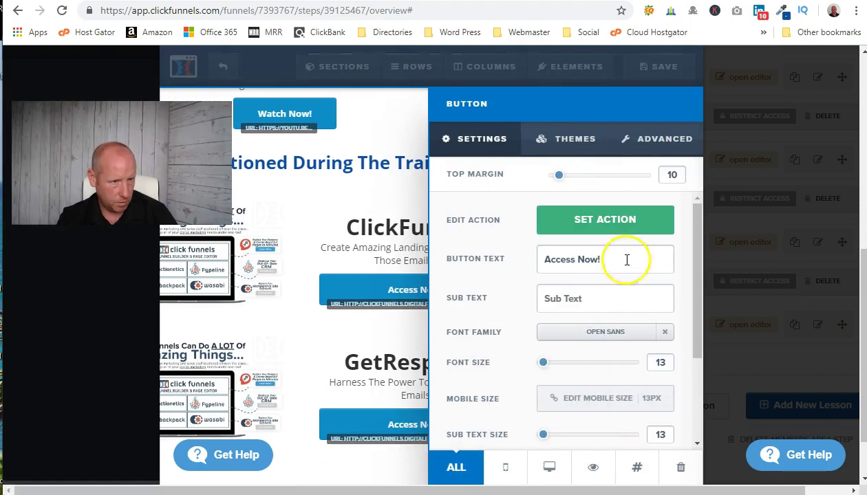
left_click(612, 224)
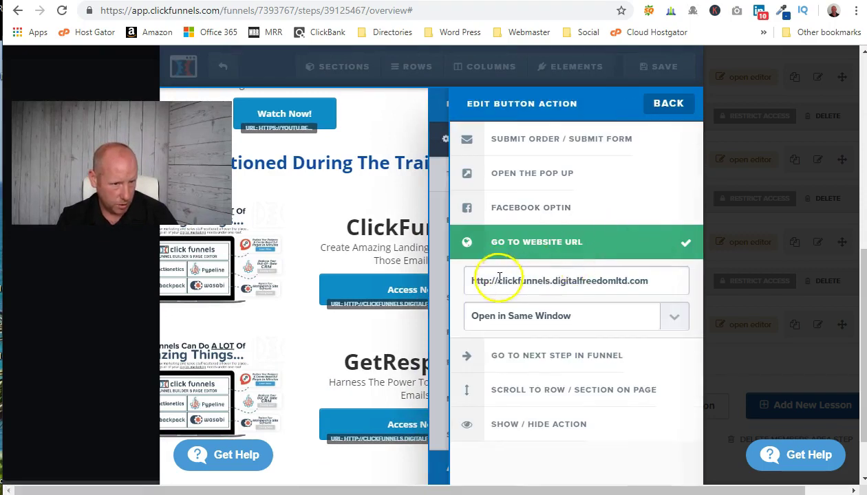
type("erespons")
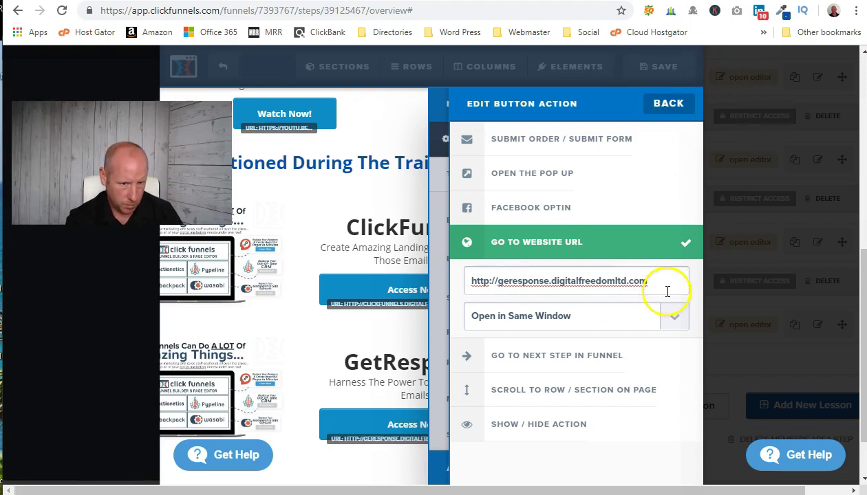
left_click(387, 449)
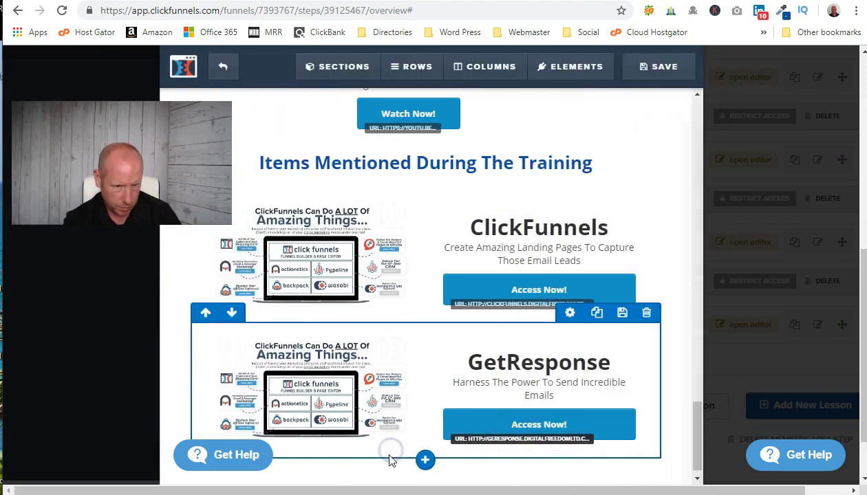
Start an image upload for the GetResponse row's picture and look through the Downloads folder for a suitable GetResponse image
left_click(314, 405)
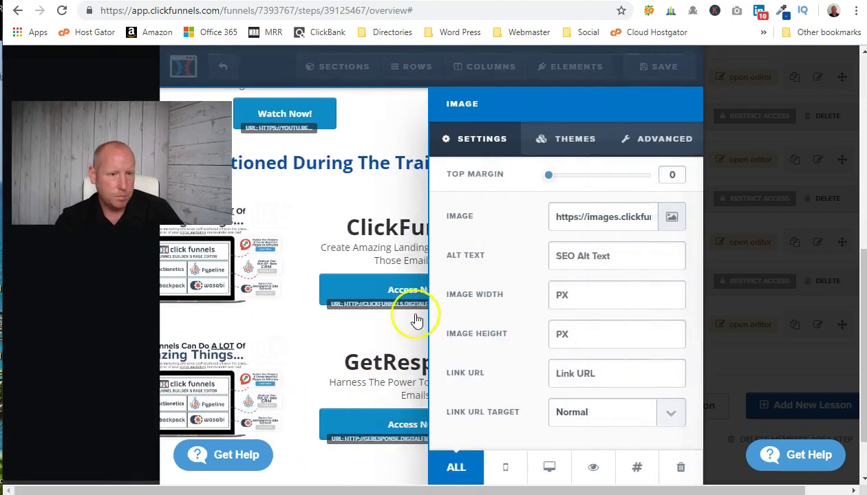
left_click(673, 217)
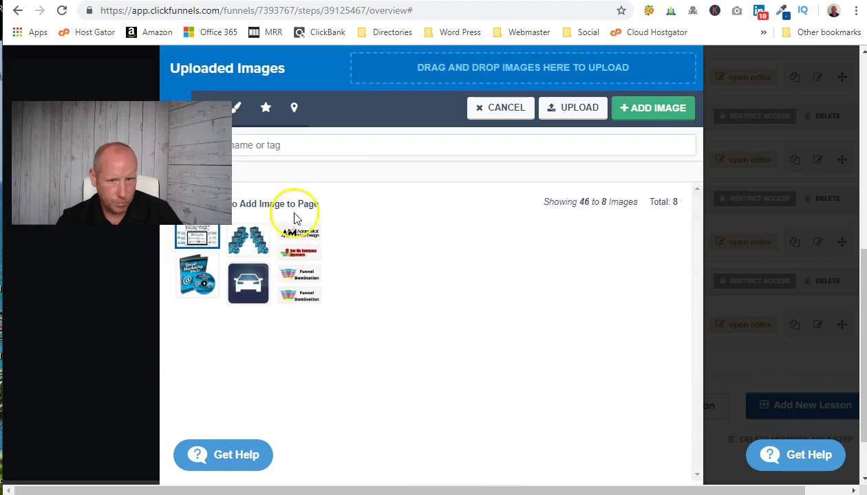
left_click(570, 119)
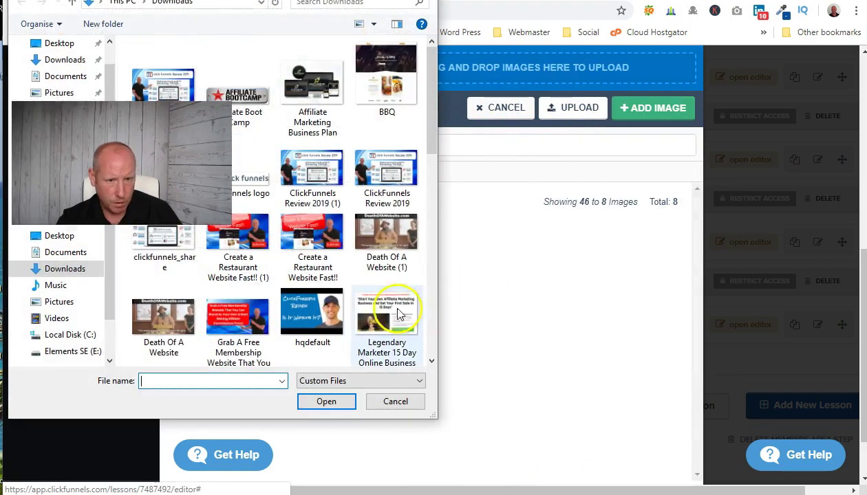
scroll(338, 260, "down", 5)
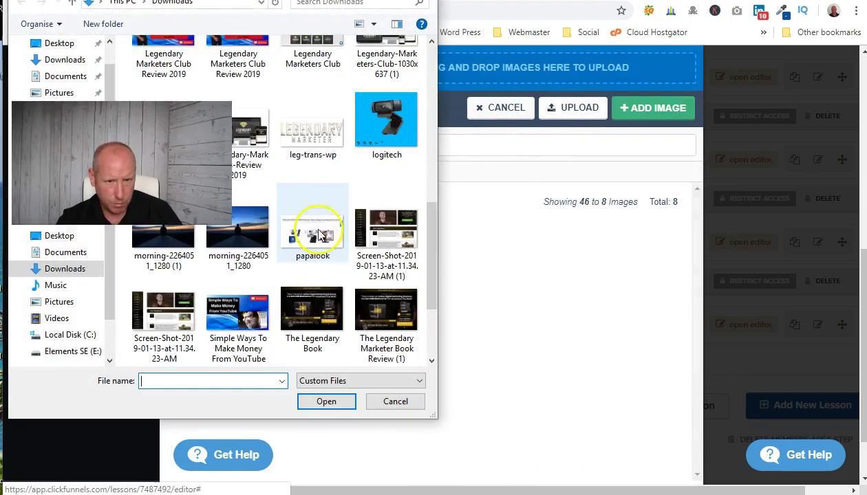
scroll(309, 234, "down", 3)
scroll(296, 227, "up", 5)
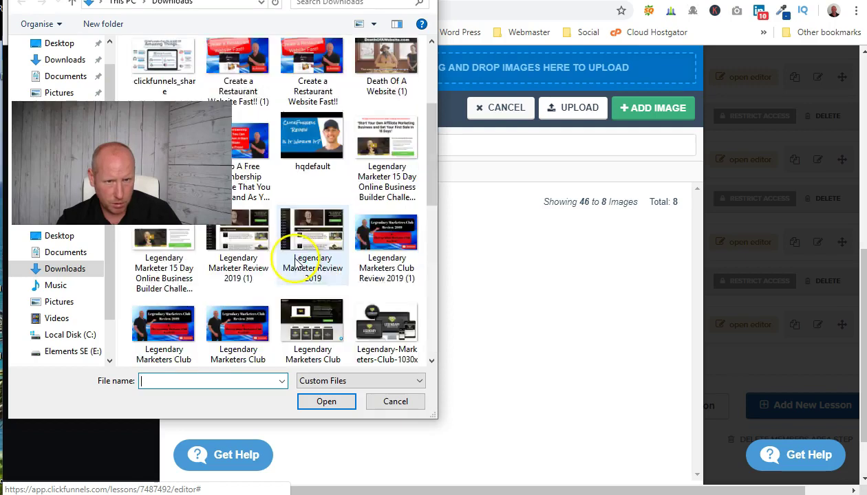
scroll(296, 261, "up", 3)
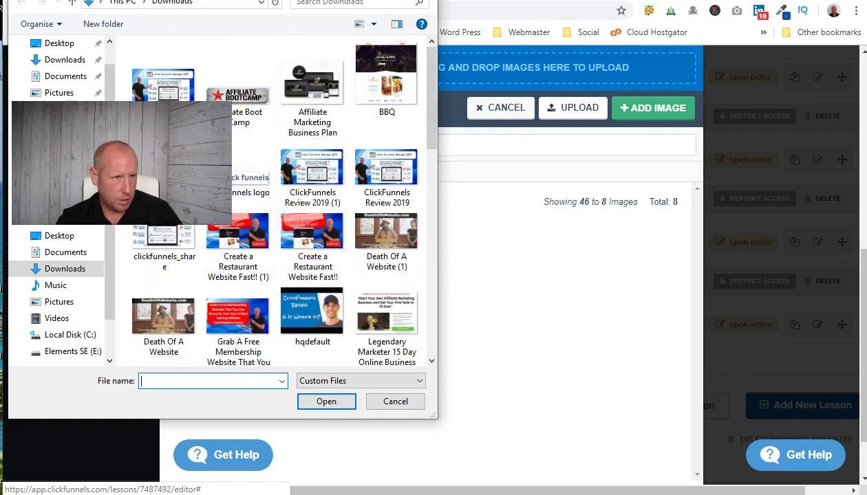
key("Return")
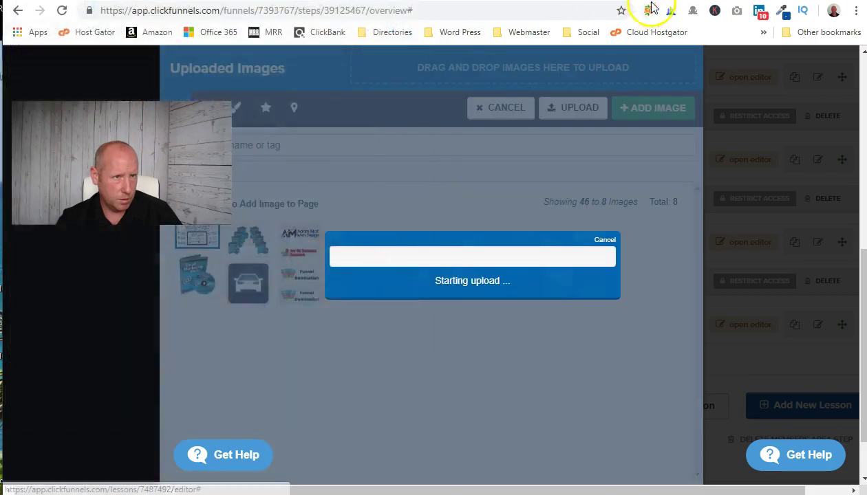
Search Google for "getresponse logo" in a new browser tab
key("ctrl+t")
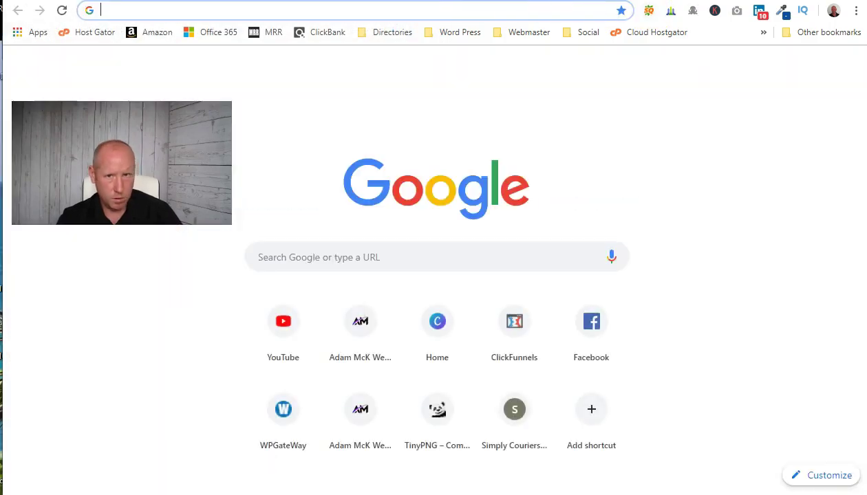
type("getrep")
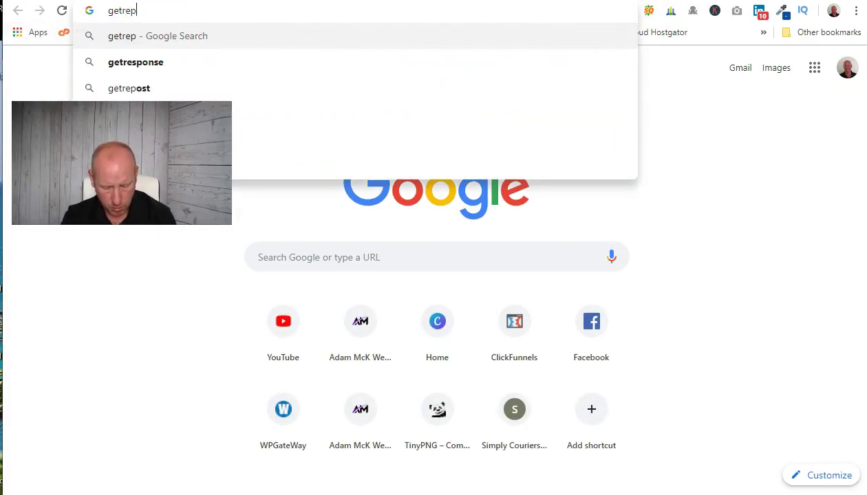
key("BackSpace")
type("sponse l")
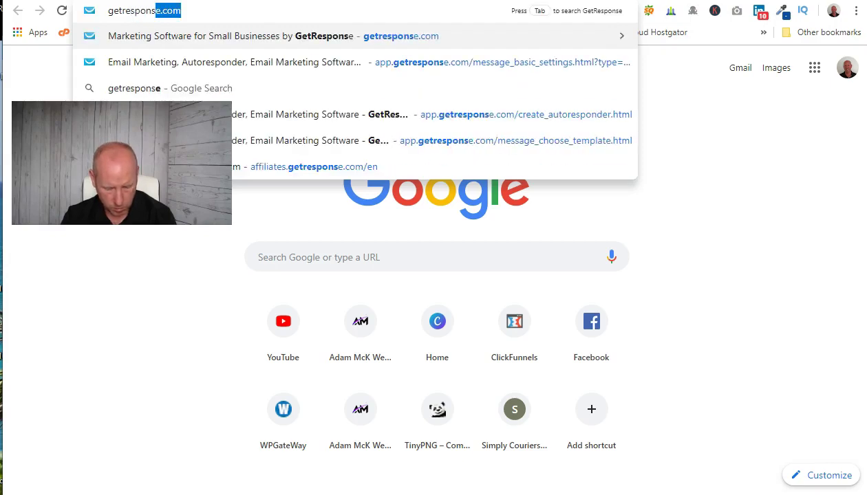
type("ogo")
key("Return")
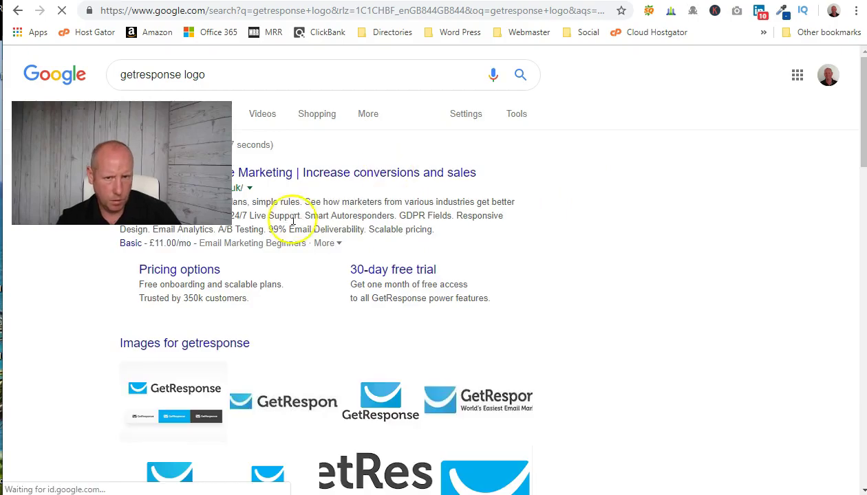
Find a square GetResponse logo with the "World's Easiest Email Marketing" tagline among the image results and save it to Downloads as getresponse-logo
scroll(339, 377, "down", 2)
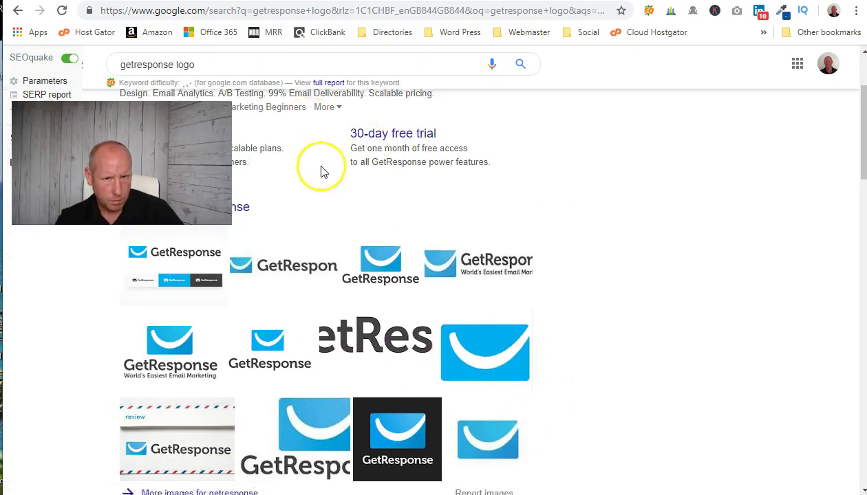
scroll(323, 172, "up", 2)
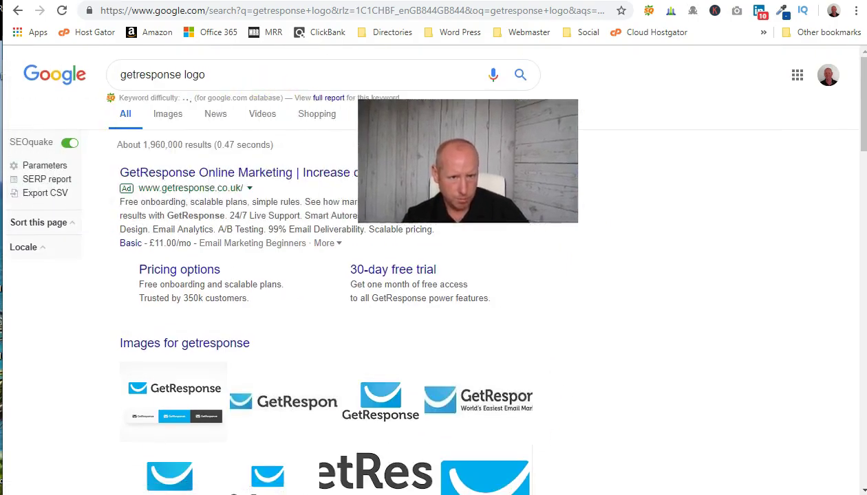
left_click(165, 115)
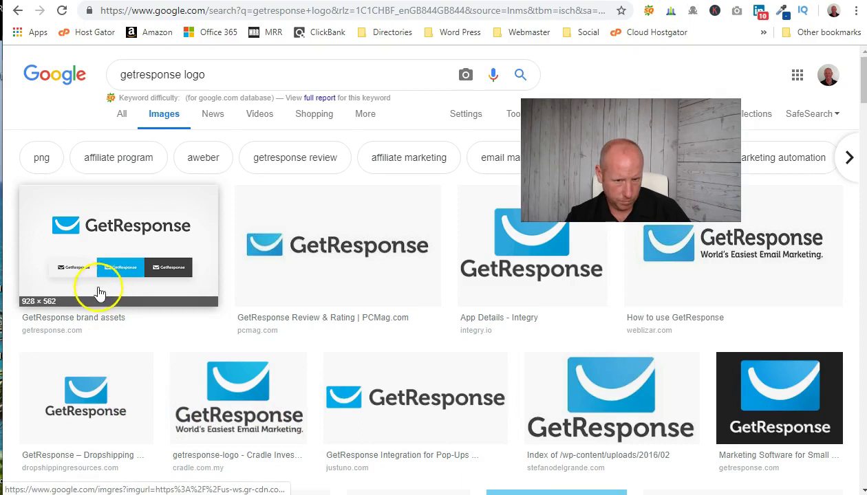
left_click(237, 401)
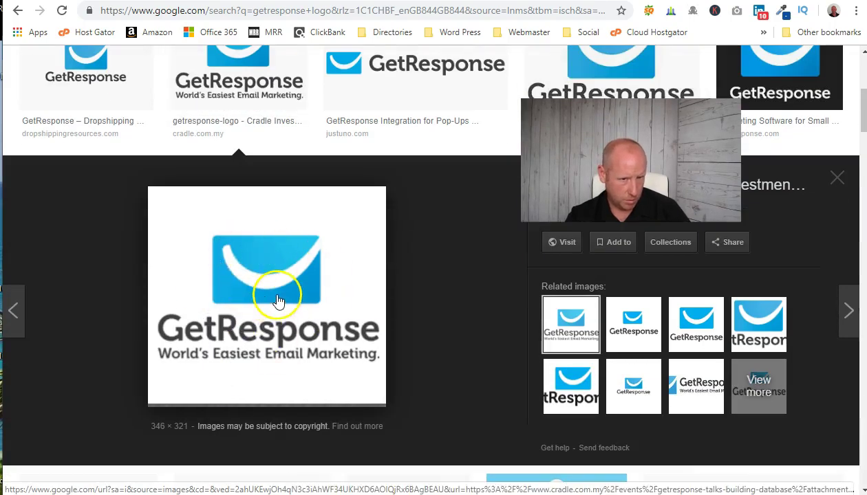
right_click(276, 296)
left_click(318, 419)
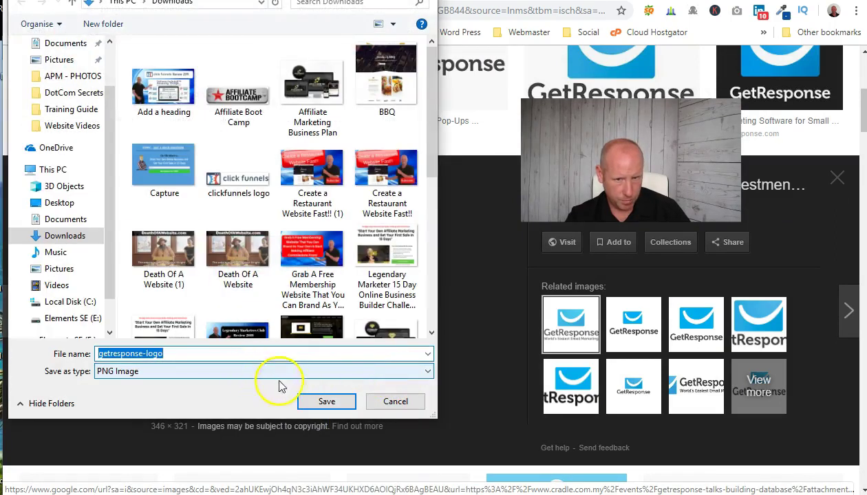
left_click(326, 402)
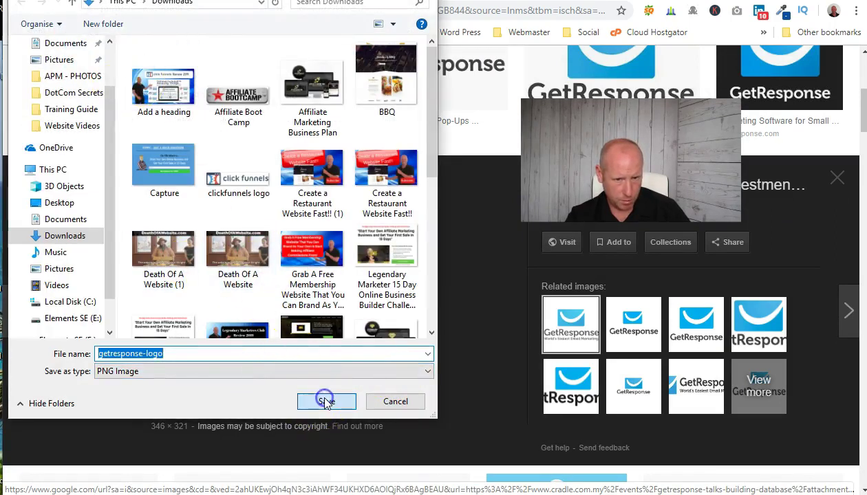
Return to the ClickFunnels lesson editor, upload getresponse-logo and use it as the GetResponse row's picture
key("alt+Tab")
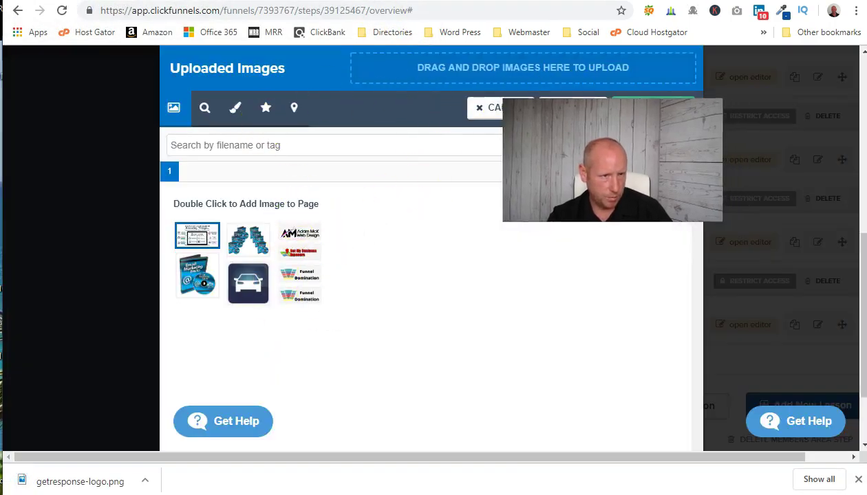
left_click(576, 110)
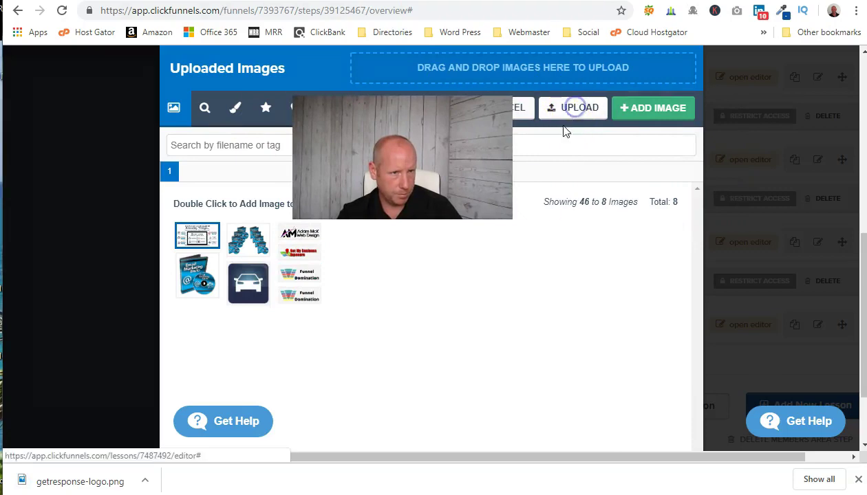
scroll(220, 234, "down", 3)
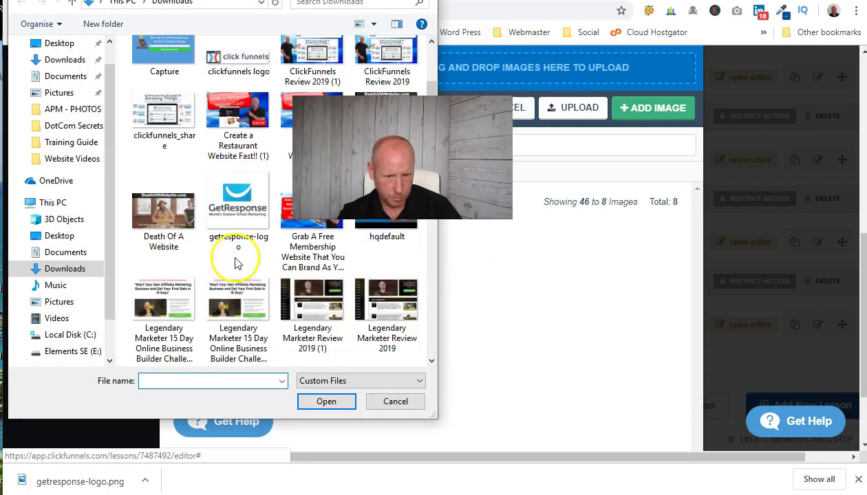
double_click(245, 199)
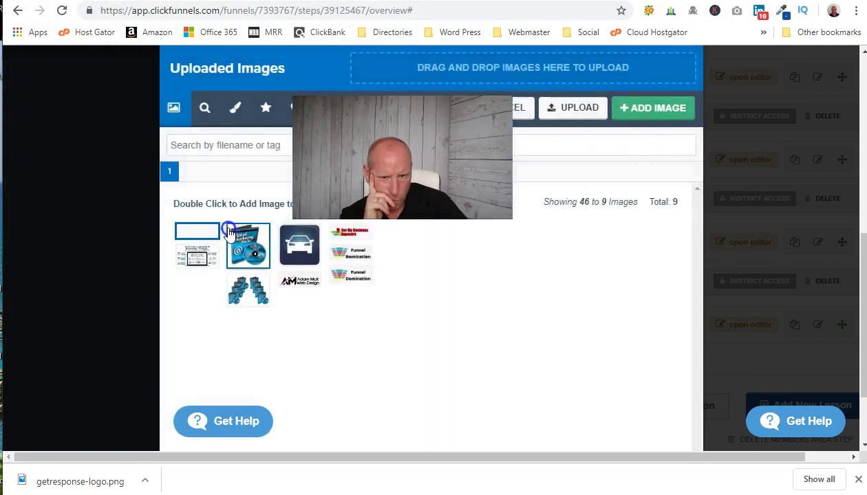
double_click(200, 236)
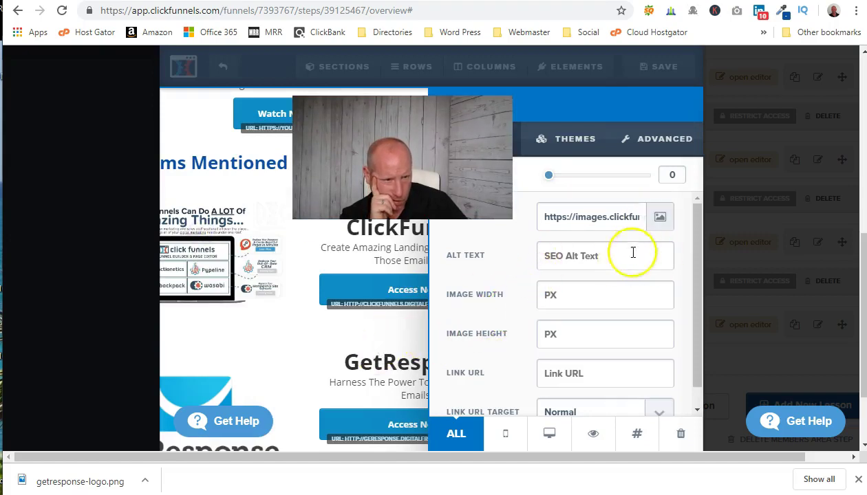
left_click(304, 333)
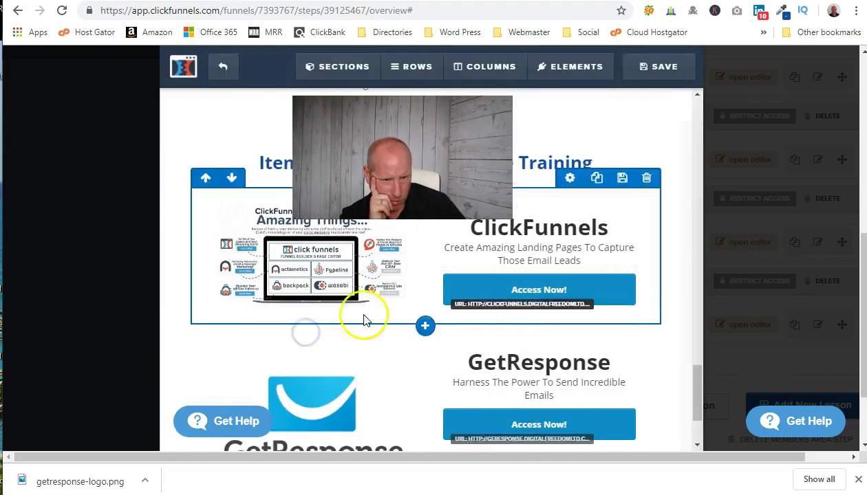
scroll(410, 360, "down", 1)
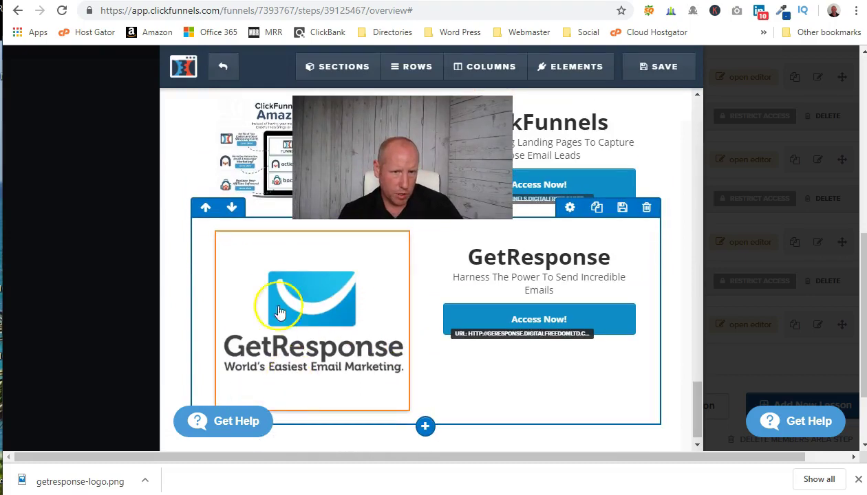
scroll(257, 308, "up", 2)
scroll(257, 308, "up", 1)
left_click(289, 282)
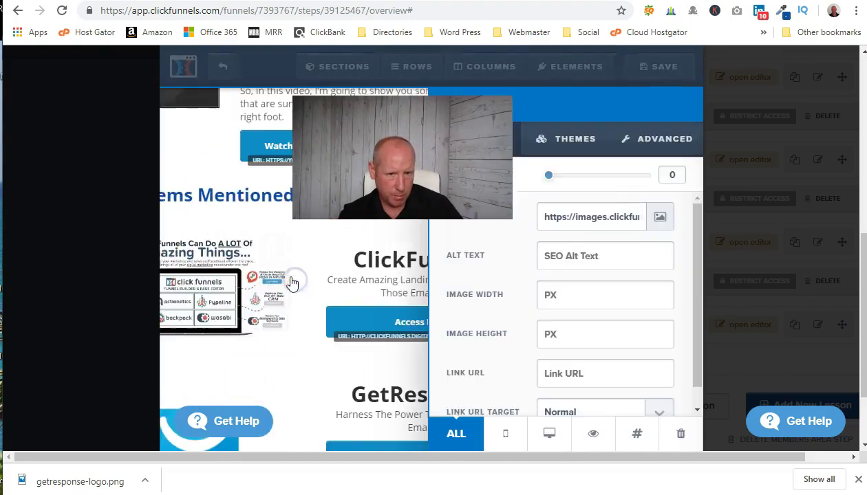
scroll(551, 300, "down", 1)
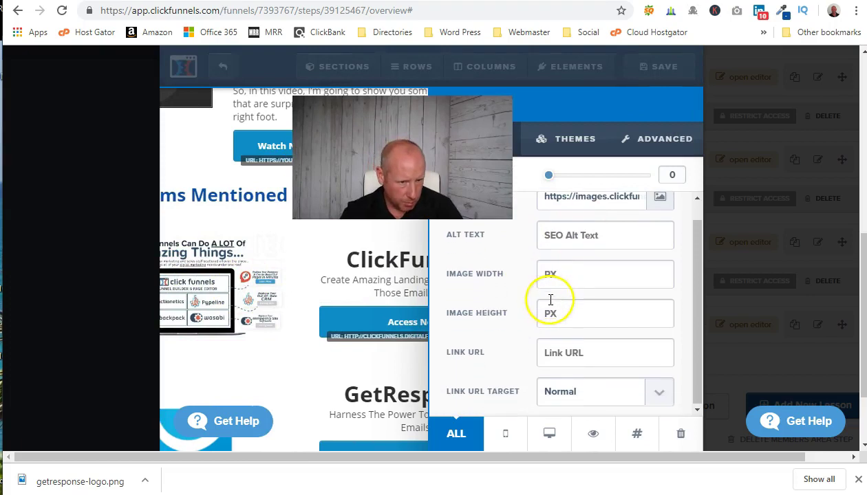
left_click(587, 353)
type("#")
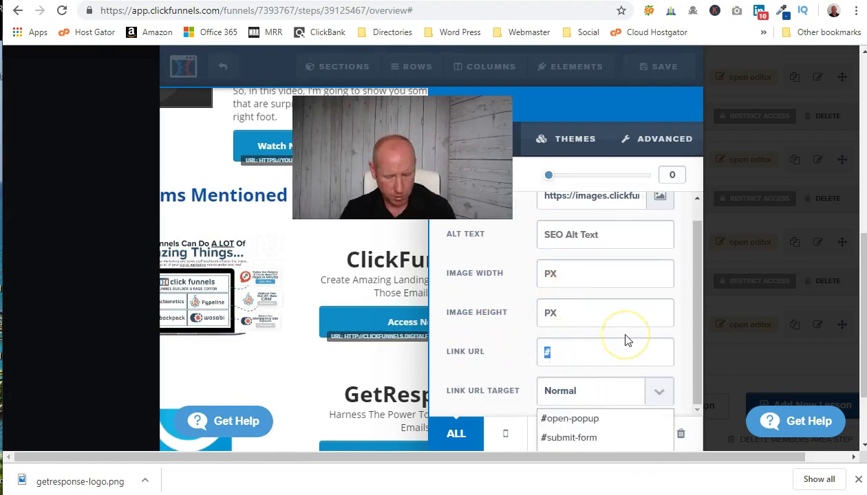
type("ht")
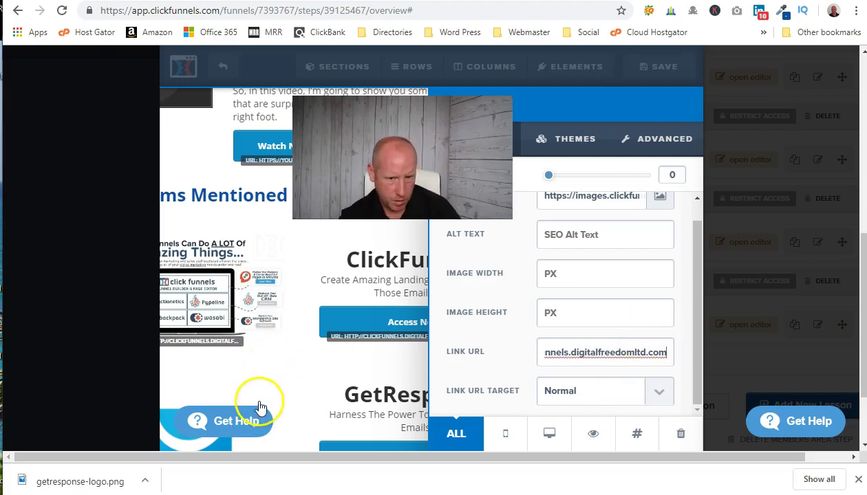
scroll(247, 419, "down", 2)
left_click(179, 453)
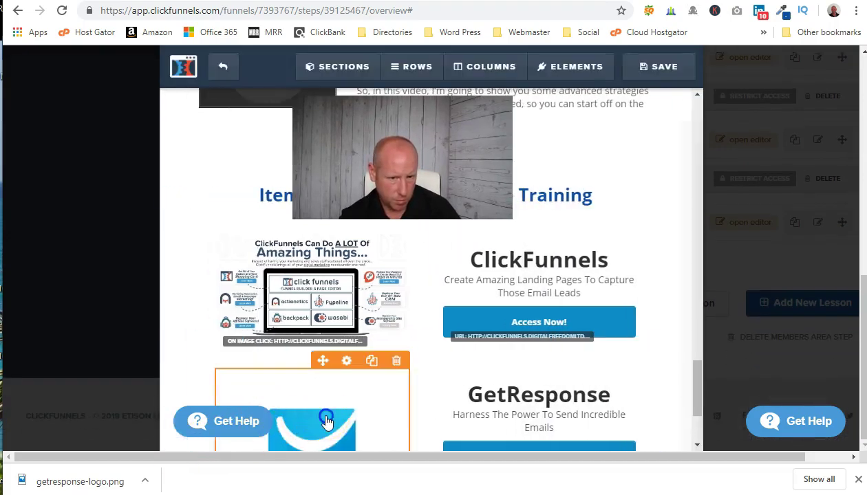
left_click(321, 416)
scroll(601, 365, "down", 1)
left_click(480, 351)
type("#")
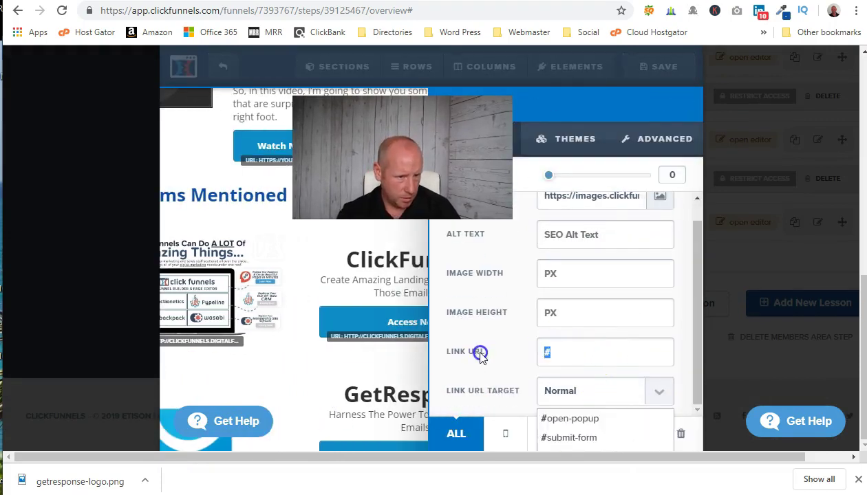
type("h")
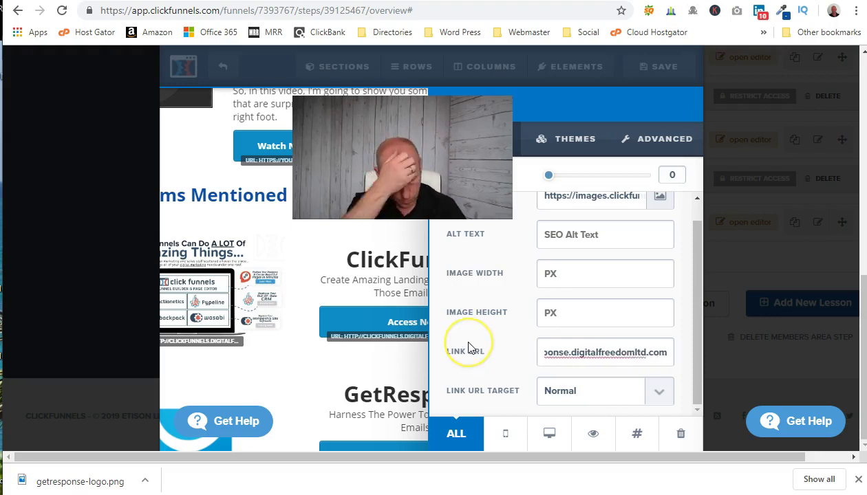
left_click(277, 382)
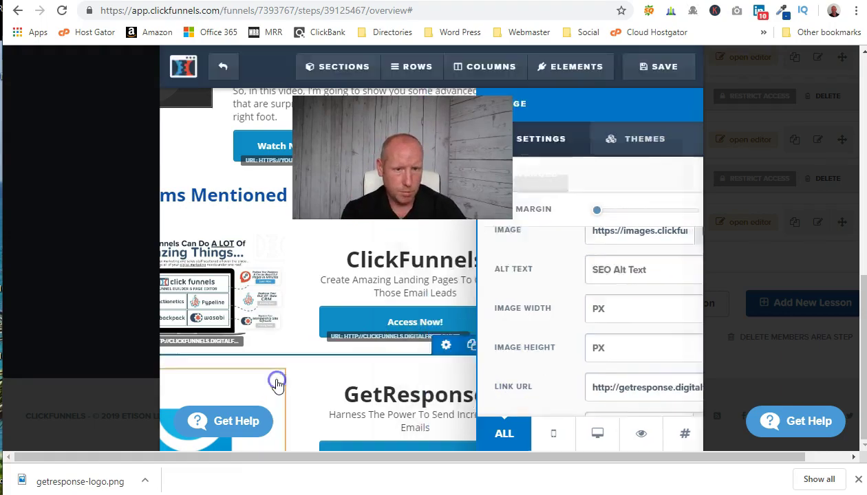
Look over the lesson page's video rows, save the page and leave the editor for the membership area overview
scroll(276, 382, "down", 3)
scroll(516, 351, "up", 2)
scroll(518, 339, "down", 10)
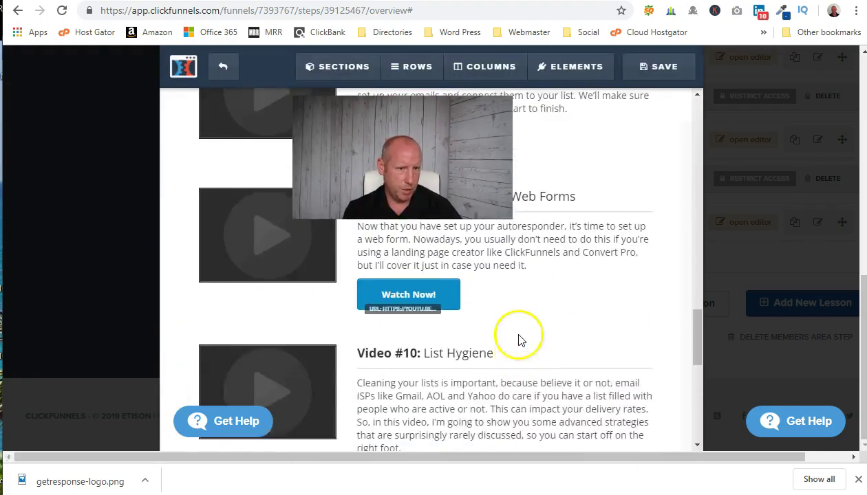
scroll(519, 339, "up", 8)
scroll(519, 346, "up", 10)
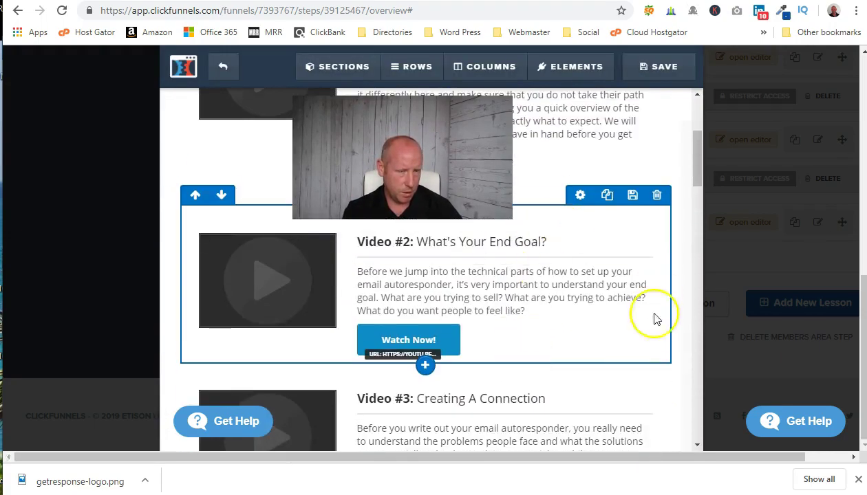
left_click(660, 65)
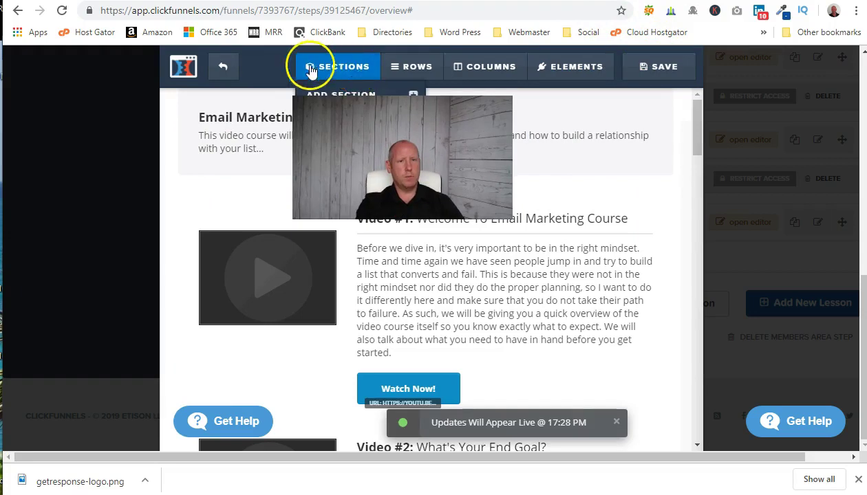
left_click(227, 69)
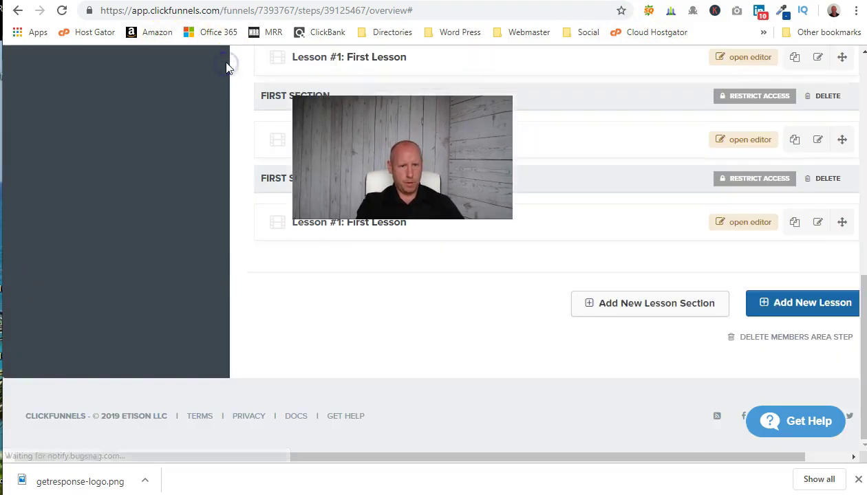
scroll(426, 275, "up", 3)
scroll(395, 231, "up", 4)
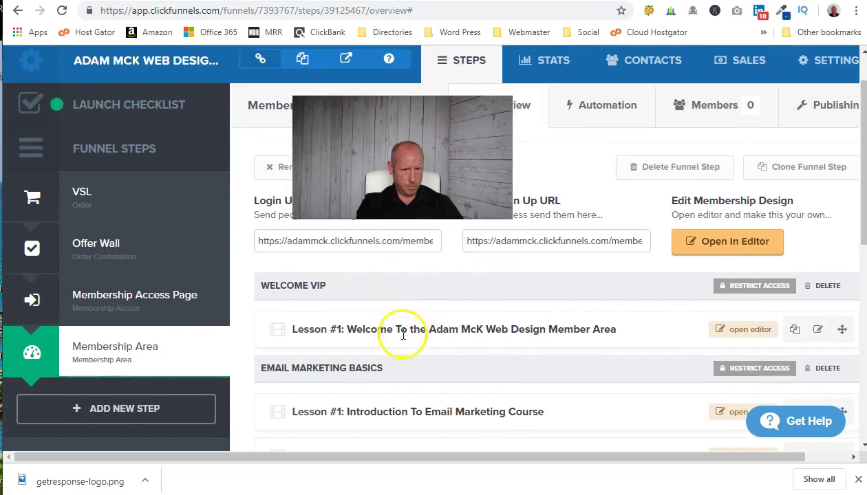
scroll(580, 401, "down", 2)
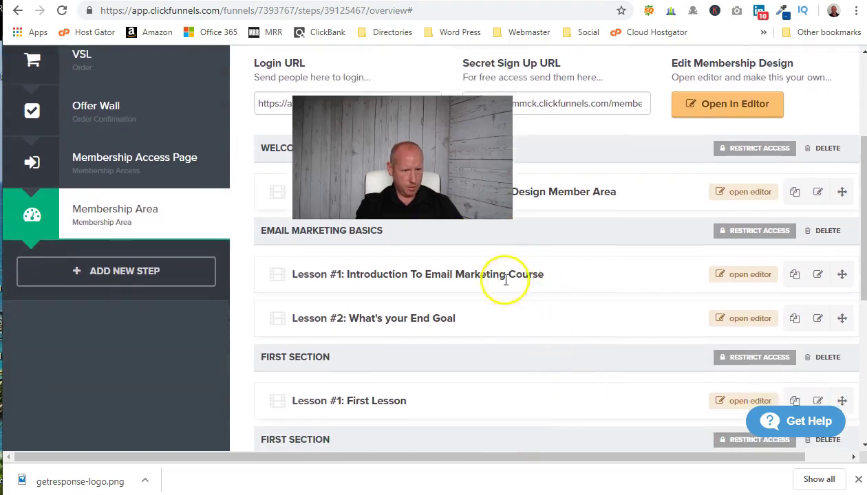
left_click(743, 274)
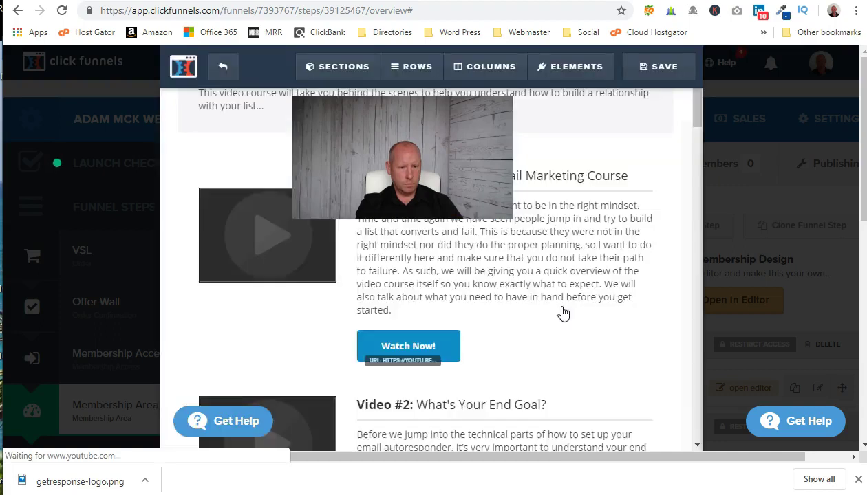
left_click(19, 11)
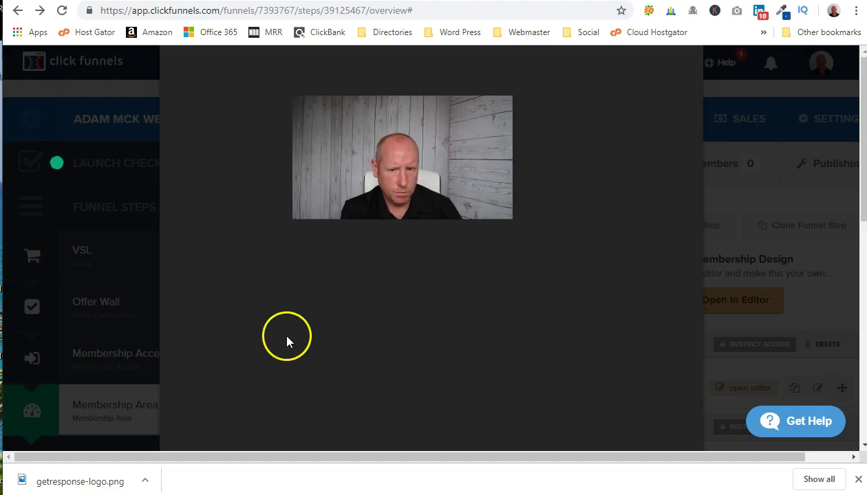
key("Escape")
Rename the "Introduction To Email Marketing Course" lesson to "Email Marketing Basics Course", keep it in the Email Marketing Basics section and update it
scroll(519, 354, "down", 3)
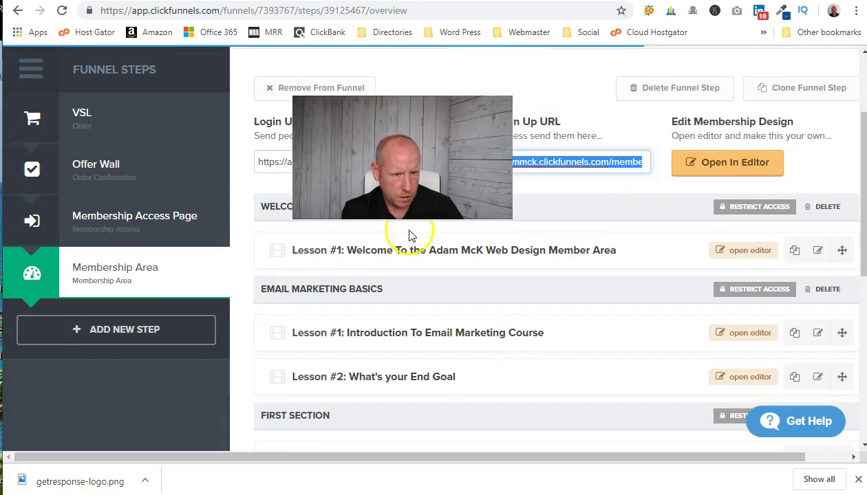
left_click(395, 335)
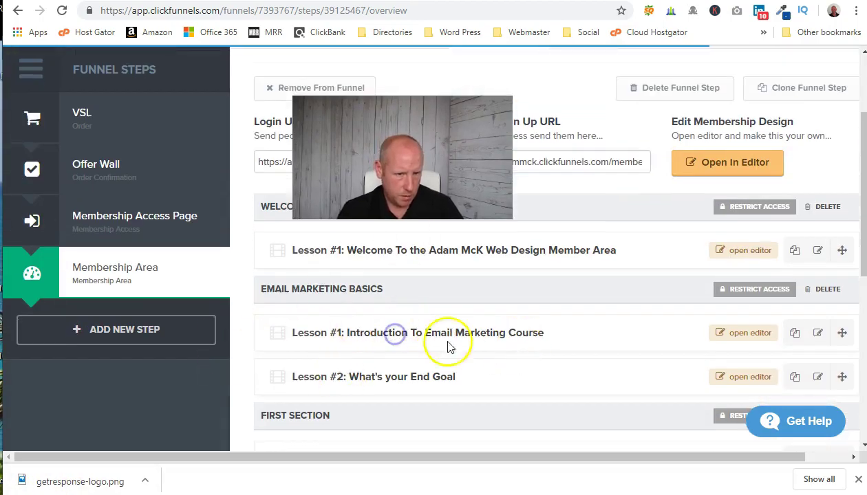
left_click(820, 333)
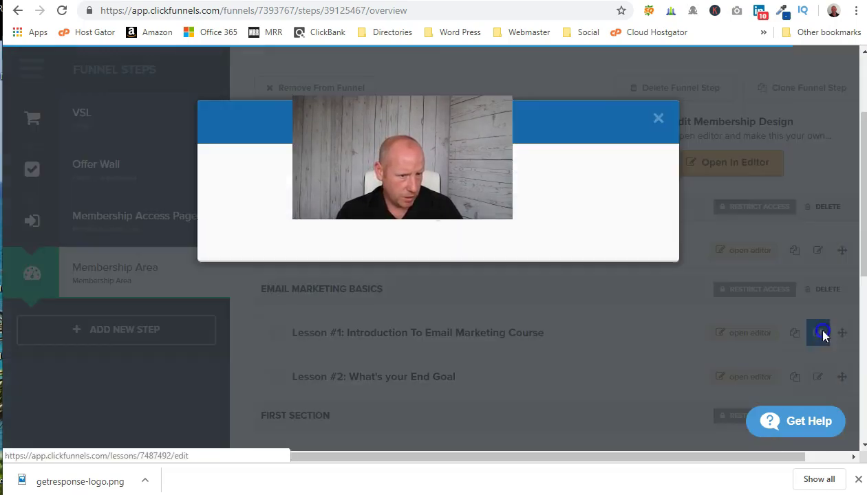
left_click(272, 197)
left_click(279, 196)
left_click(287, 198)
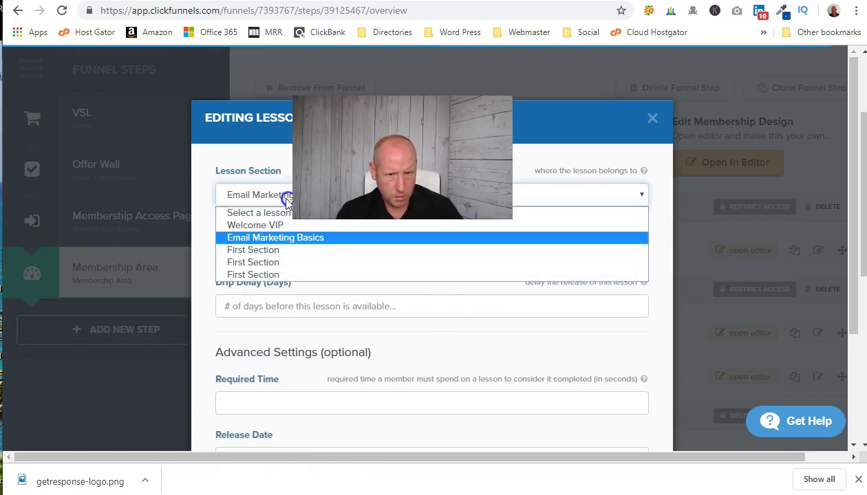
left_click(273, 199)
left_click(264, 253)
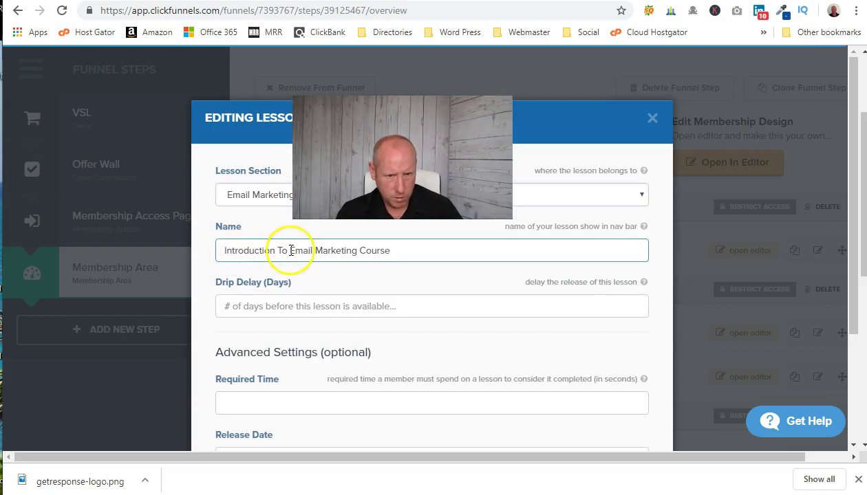
key("BackSpace")
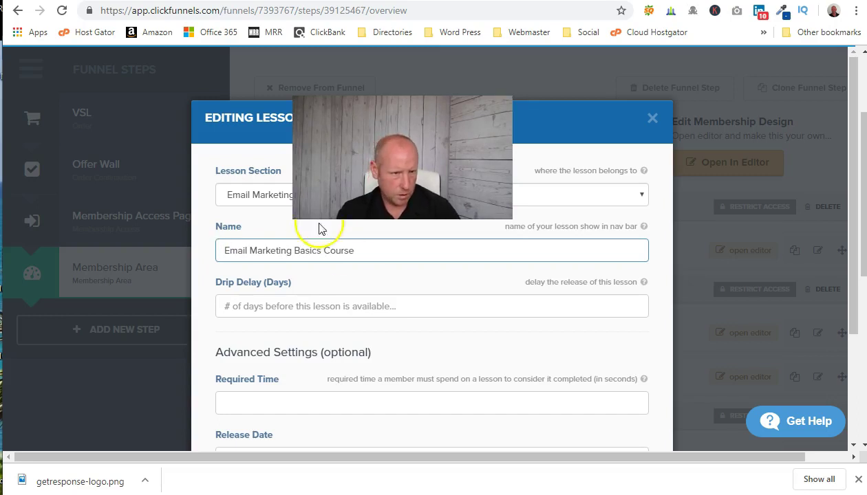
scroll(395, 234, "down", 3)
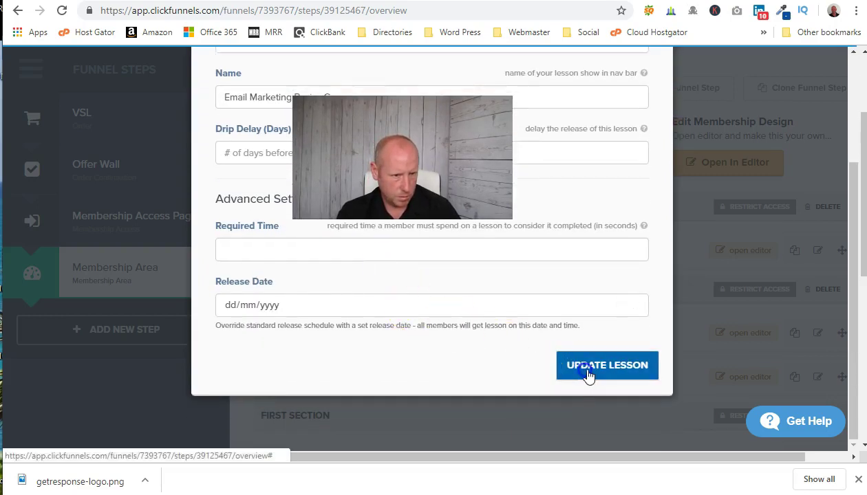
left_click(587, 373)
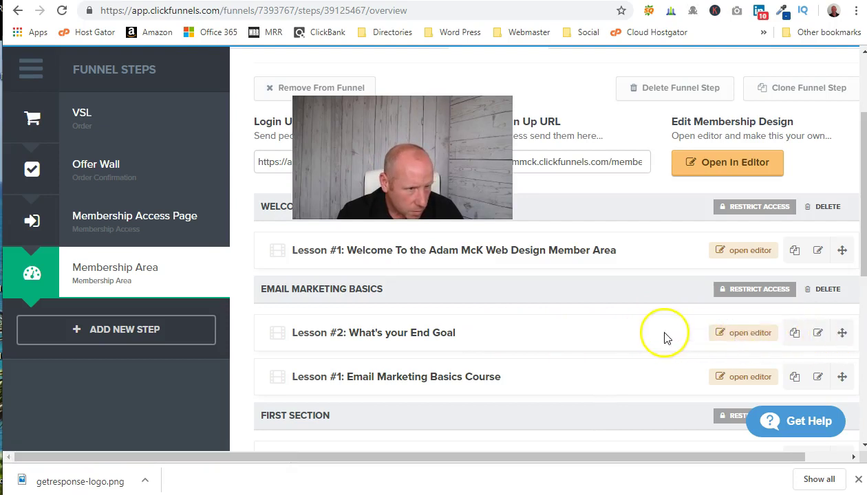
Examine the lesson settings of "What's your End Goal" in the Email Marketing Basics section, including section, drip delay and release date
right_click(598, 337)
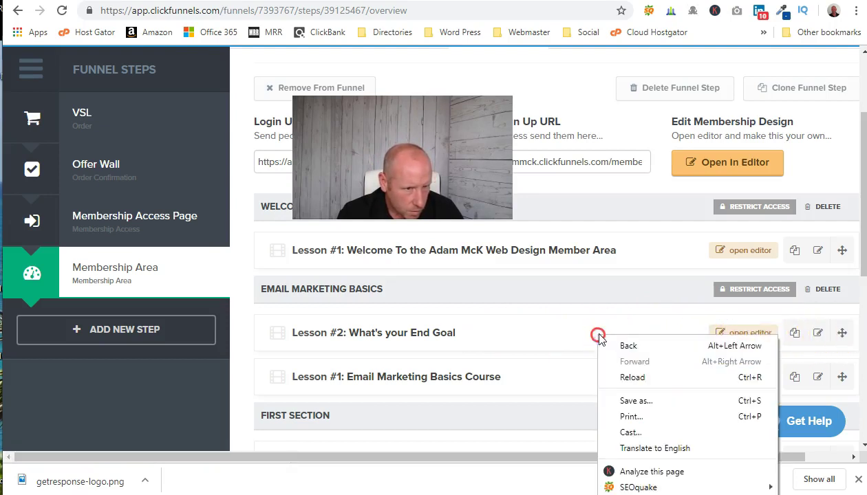
left_click(545, 328)
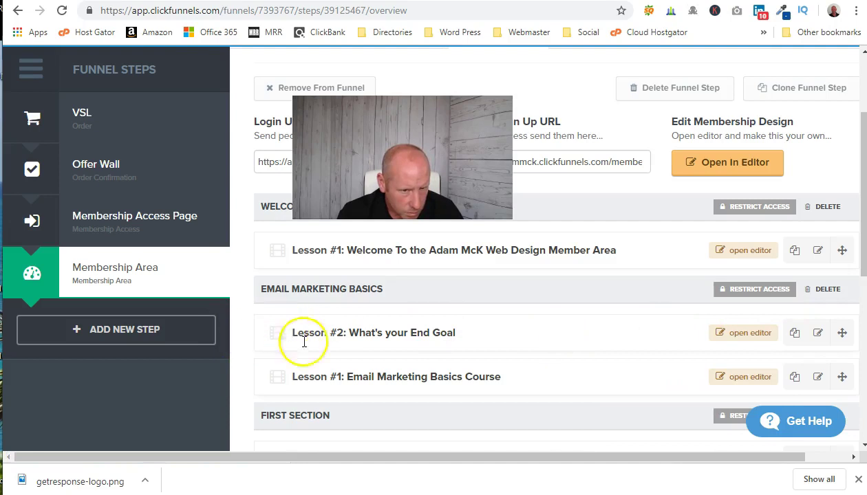
scroll(733, 368, "down", 1)
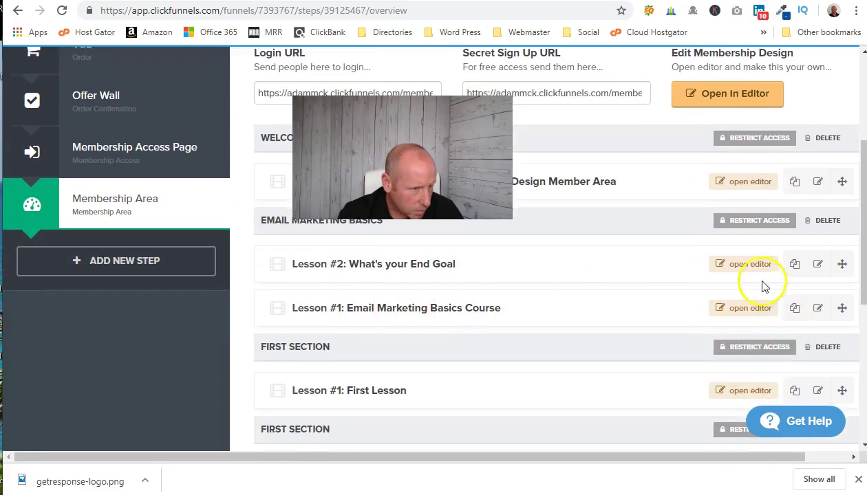
left_click(818, 265)
scroll(523, 334, "down", 2)
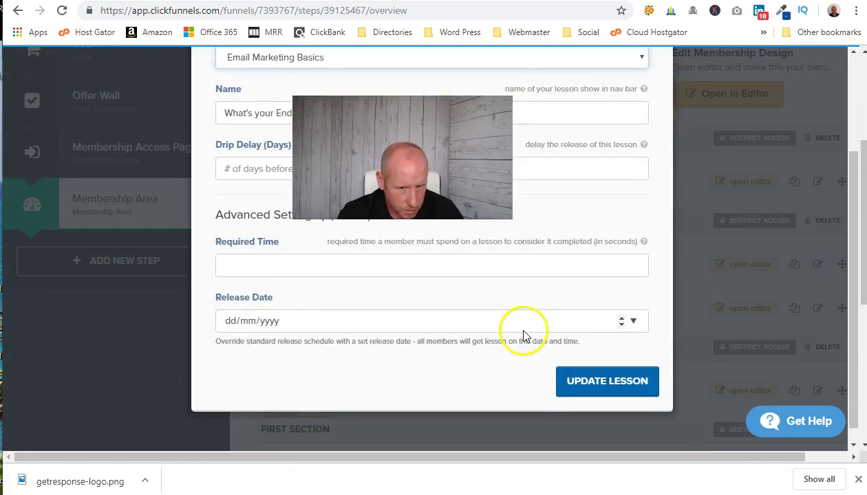
scroll(317, 296, "up", 2)
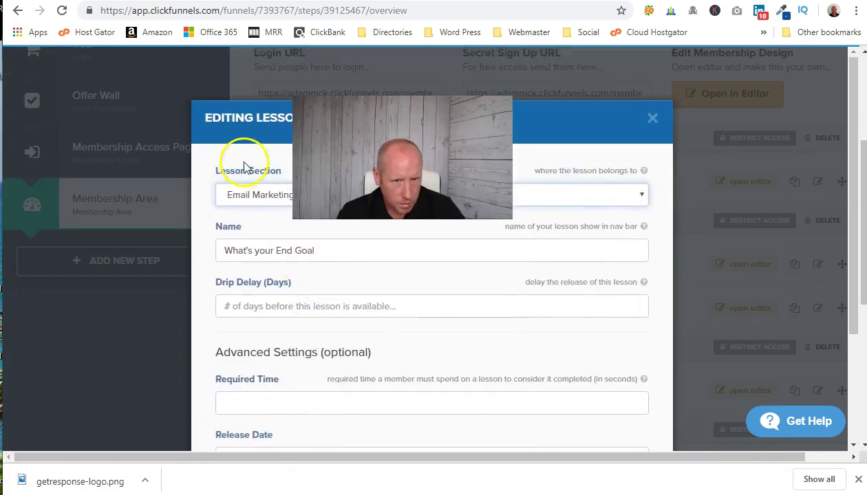
left_click(652, 118)
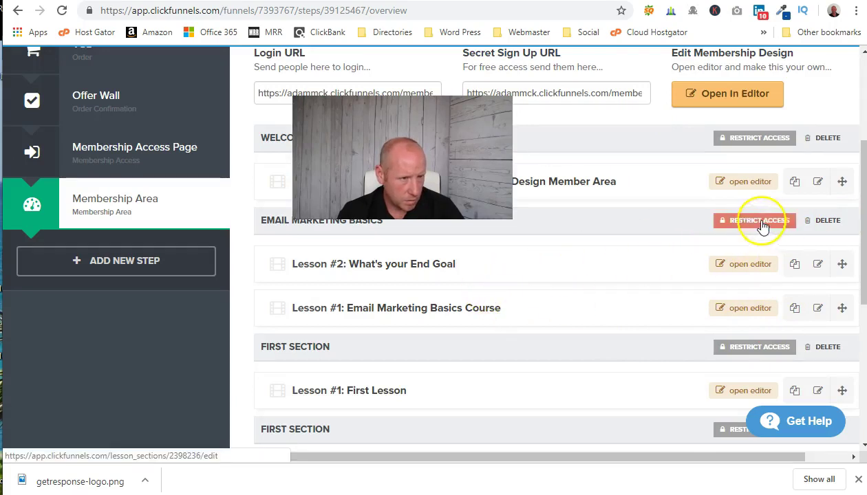
Delete the First Section directly below Email Marketing Basics together with its lesson
scroll(527, 365, "down", 1)
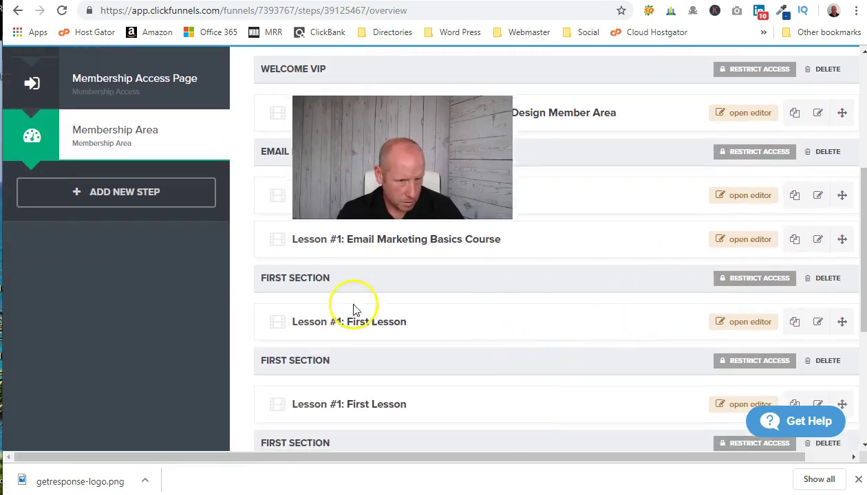
left_click(837, 277)
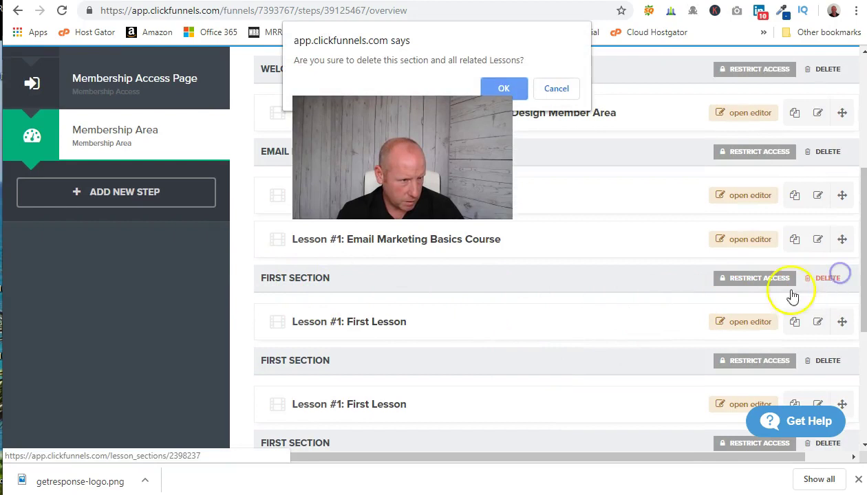
left_click(505, 84)
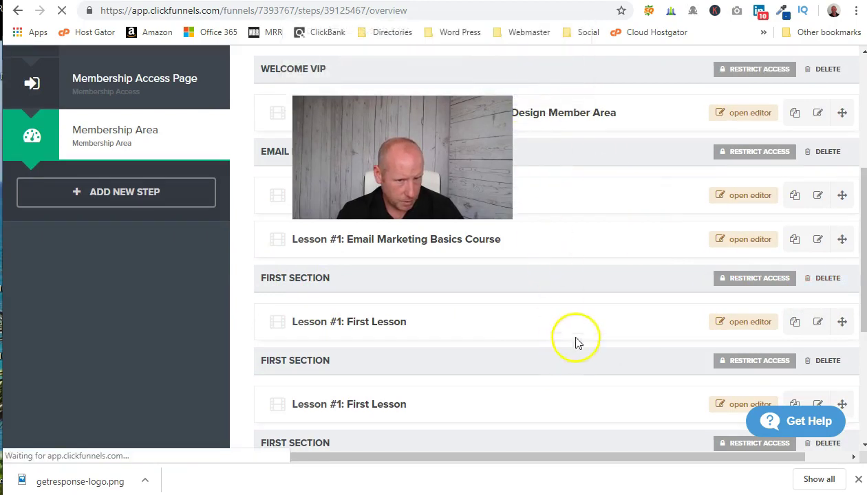
scroll(553, 364, "down", 5)
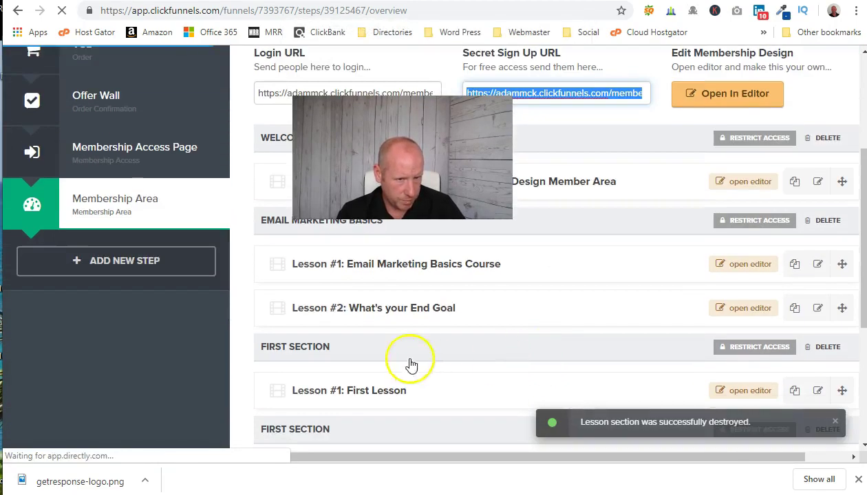
Rename the First Section directly below Email Marketing Basics to "Learn More....."
scroll(413, 351, "up", 1)
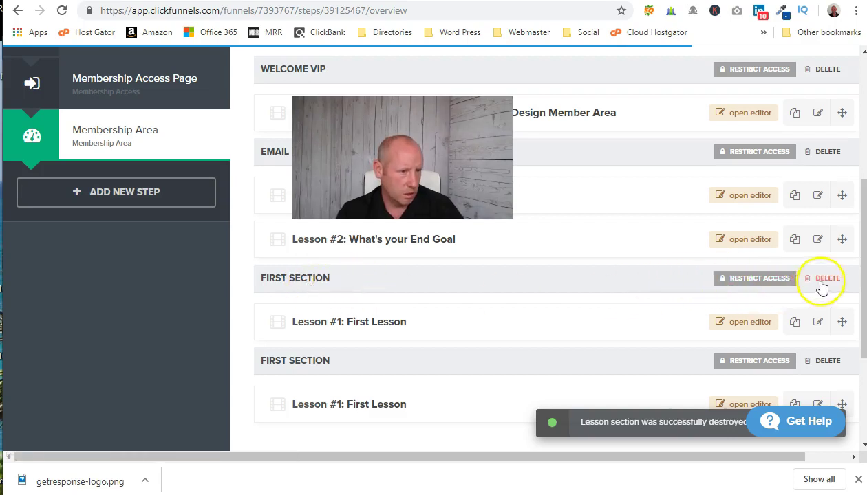
left_click(294, 282)
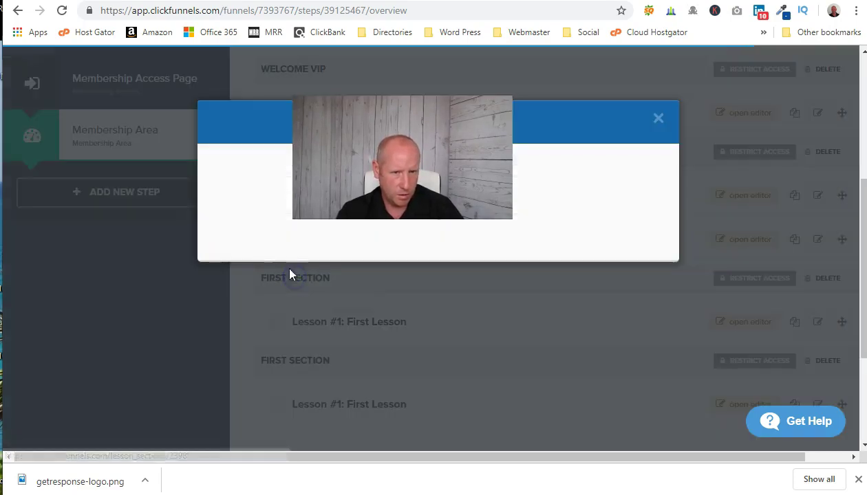
left_click_drag(281, 196, 203, 209)
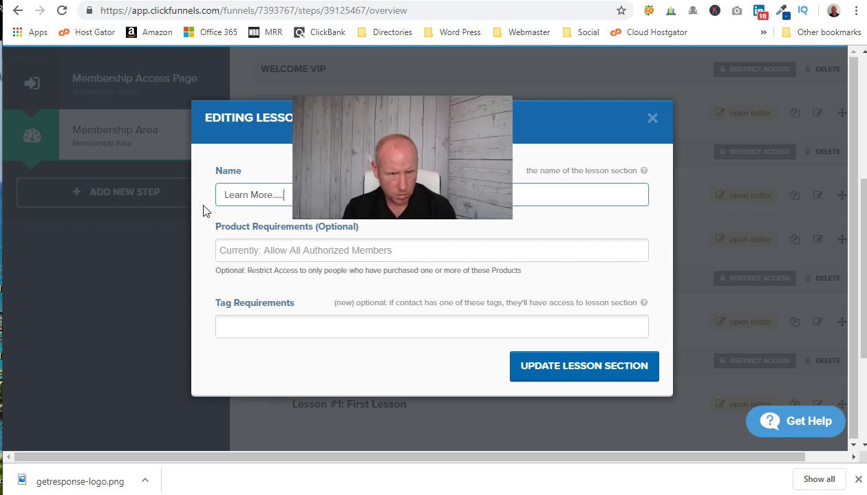
left_click(575, 366)
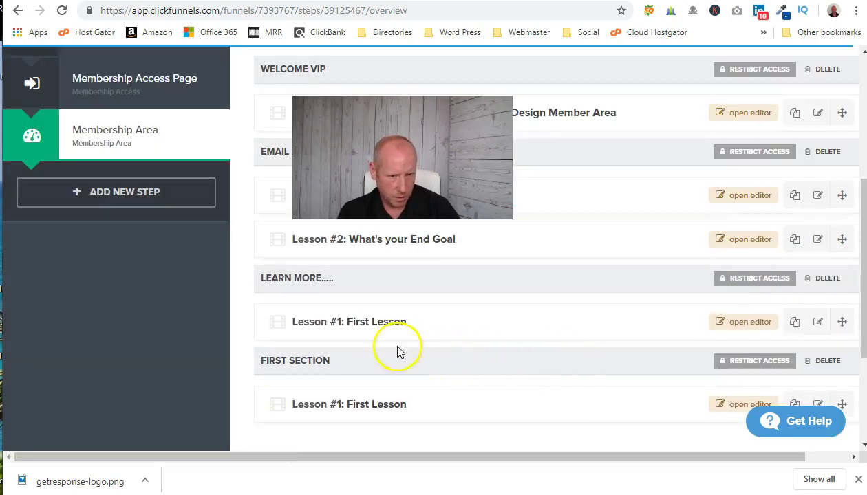
Rename the remaining First Section at the end of the lesson list to "Make Money Online...."
left_click(304, 359)
left_click_drag(278, 195, 136, 187)
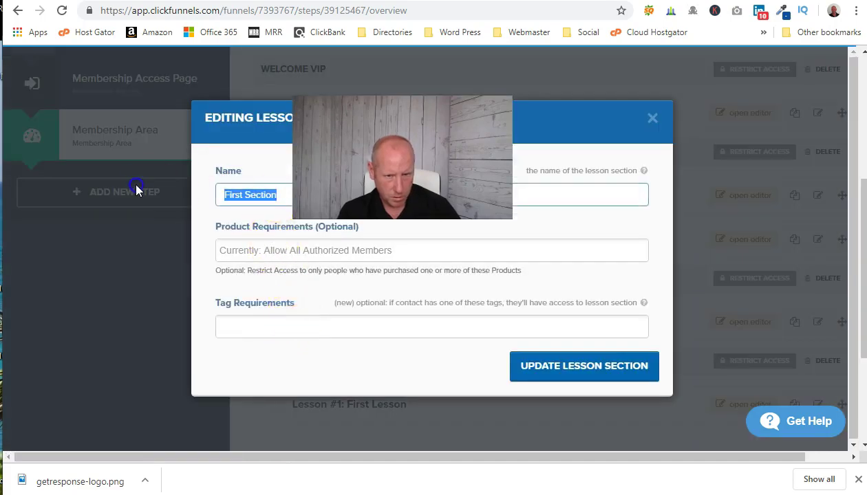
type("Make Money On")
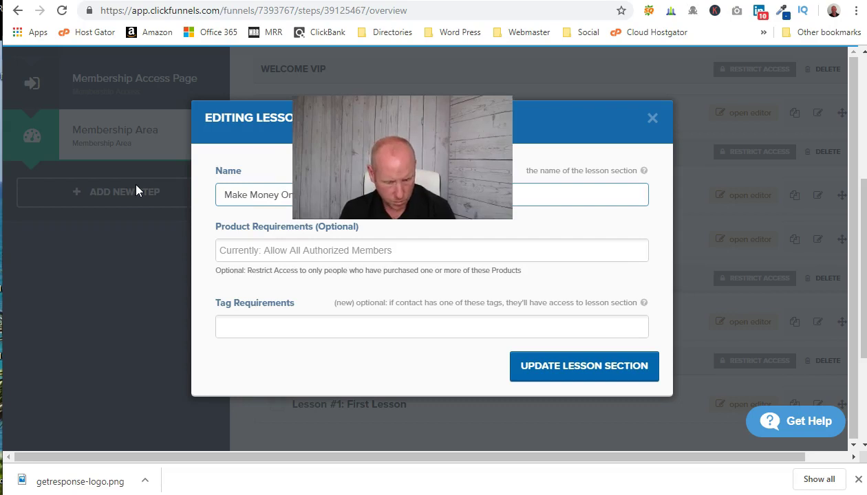
left_click(616, 377)
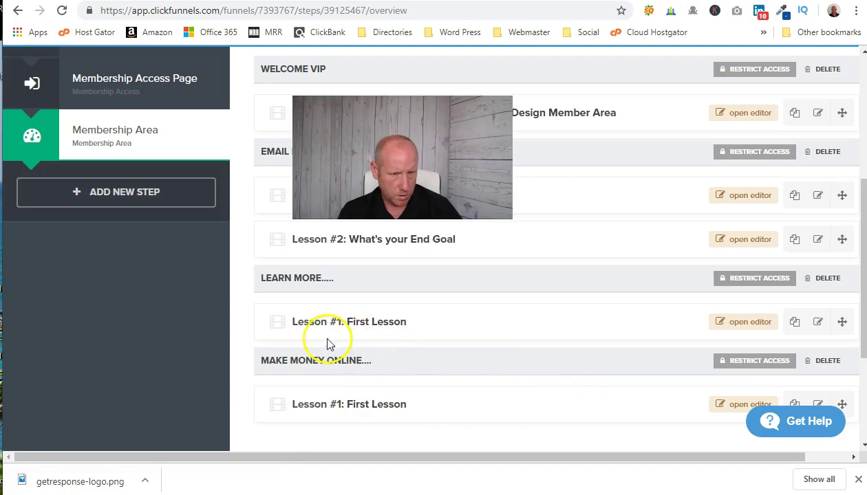
Check which lesson sections "What's your End Goal" can be assigned to and look through its other lesson settings
scroll(403, 323, "up", 2)
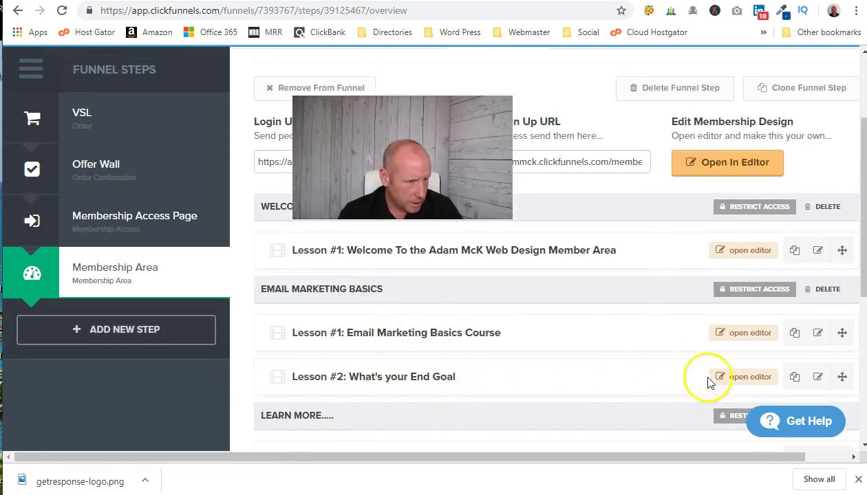
left_click(818, 379)
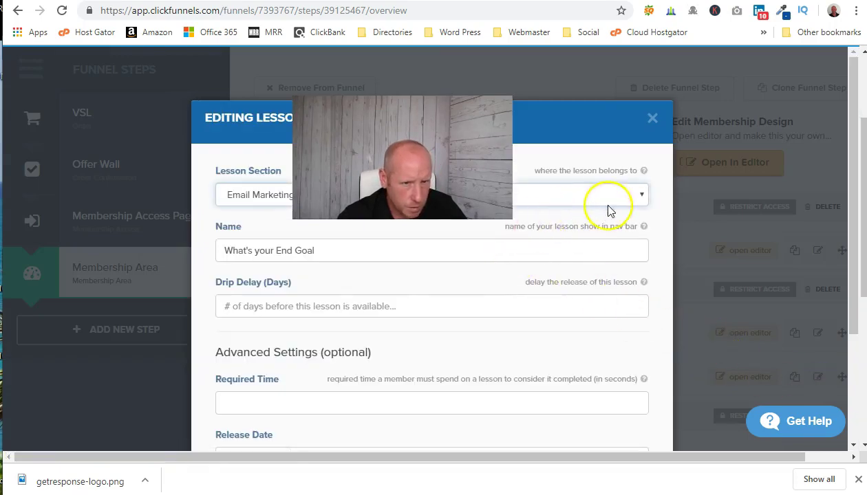
left_click(640, 196)
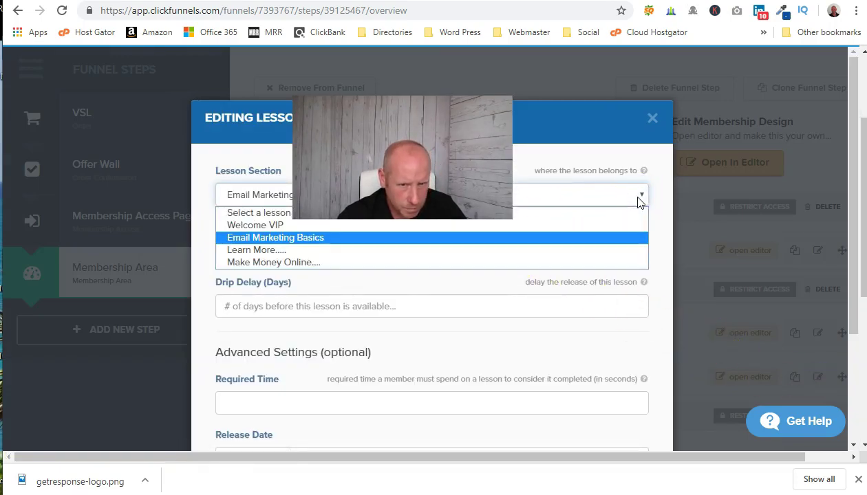
left_click(640, 198)
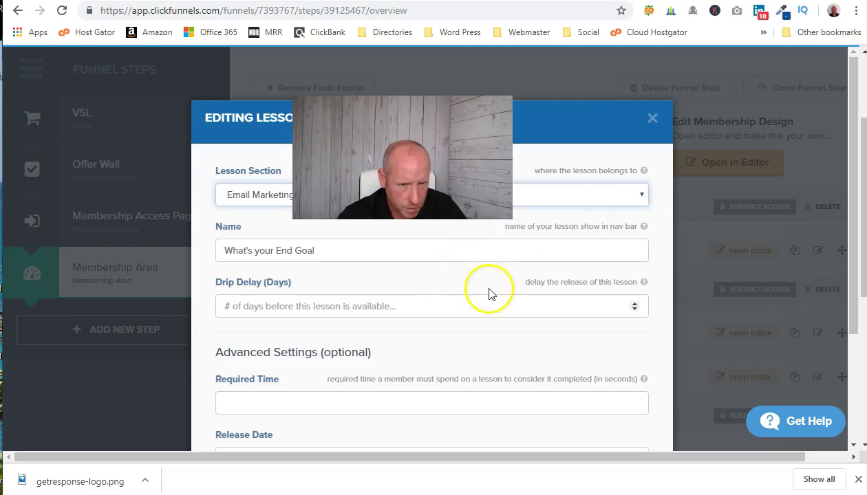
scroll(500, 360, "down", 2)
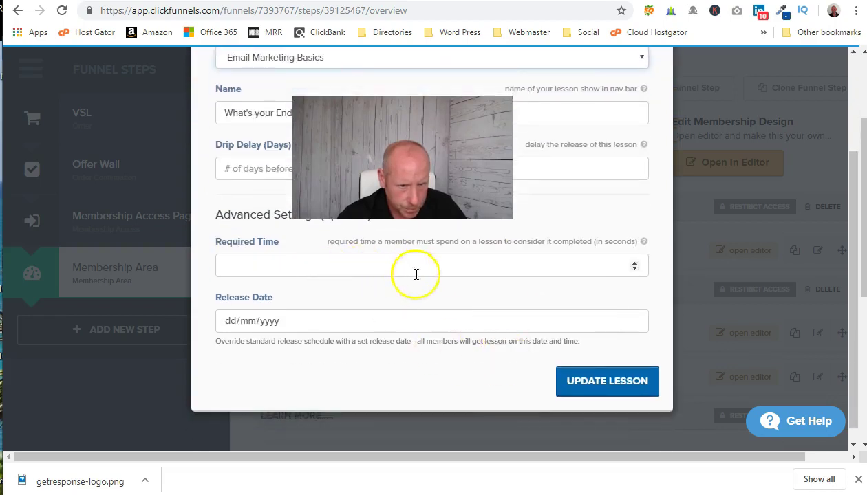
scroll(625, 236, "up", 2)
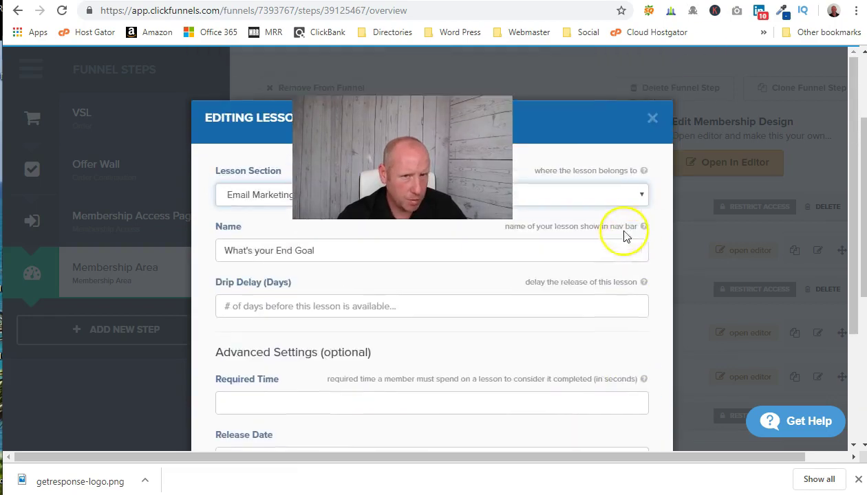
left_click(652, 119)
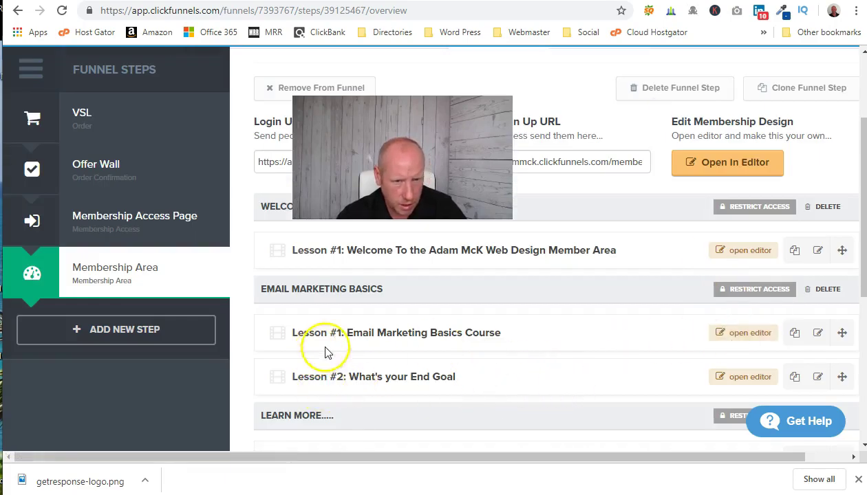
Try to reorder the two lessons in the Email Marketing Basics section
scroll(807, 180, "down", 1)
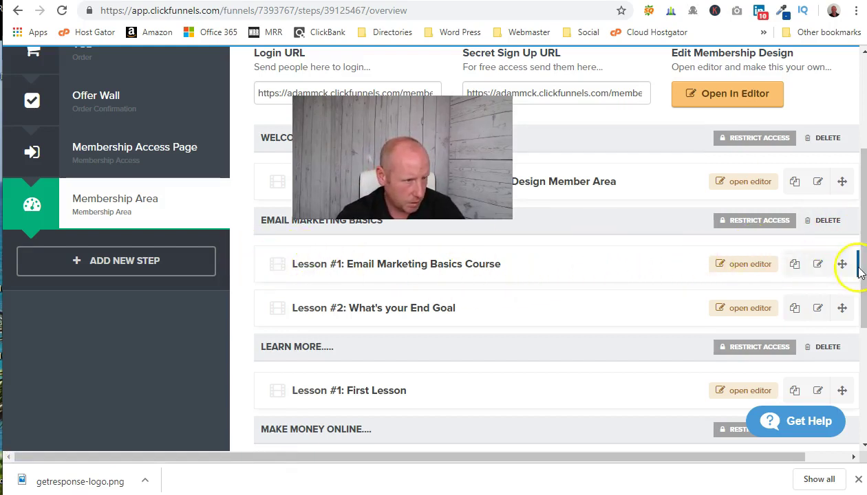
left_click_drag(841, 264, 864, 186)
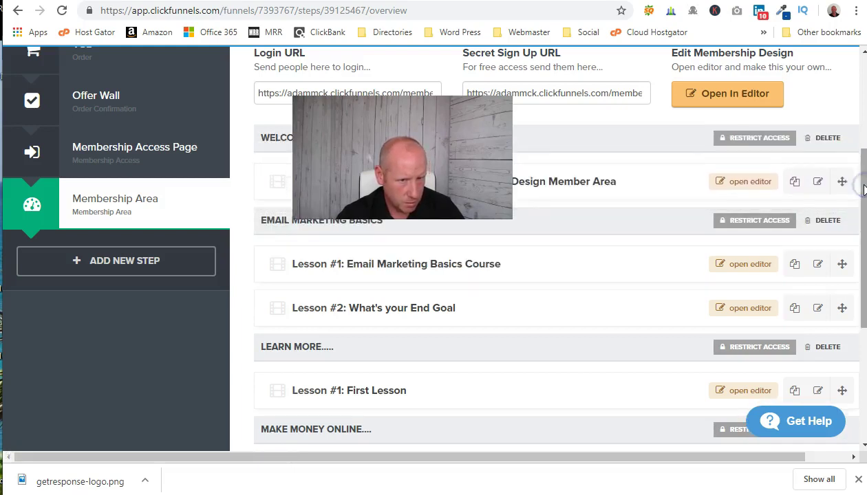
mouse_move(843, 267)
left_mouse_down()
mouse_move(846, 200)
mouse_move(857, 174)
mouse_move(838, 132)
mouse_move(840, 265)
left_mouse_up()
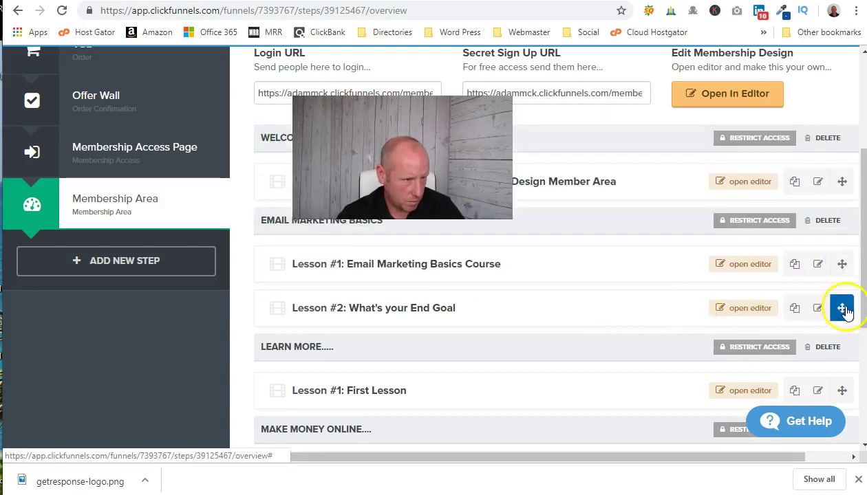
mouse_move(844, 311)
left_mouse_down()
mouse_move(838, 397)
mouse_move(846, 303)
left_mouse_up()
right_click(845, 302)
left_click(655, 308)
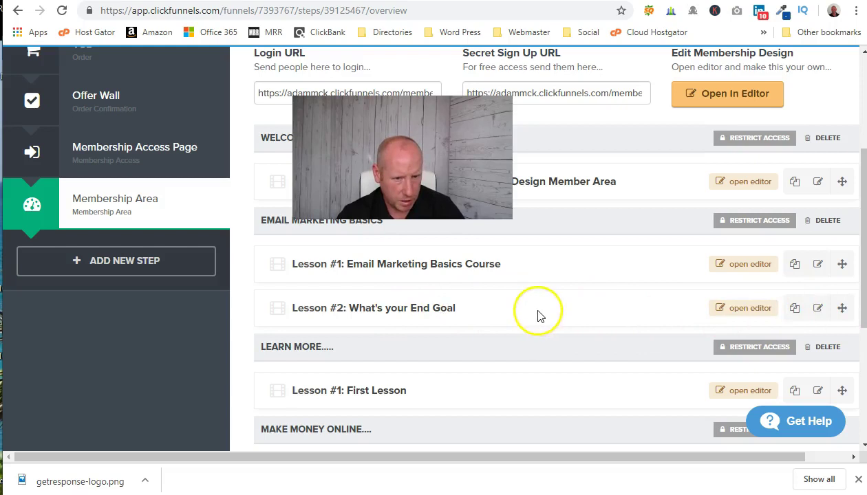
Review the membership area's lesson list and examine the settings of the "Learn More....." section
scroll(532, 321, "down", 2)
scroll(384, 273, "up", 2)
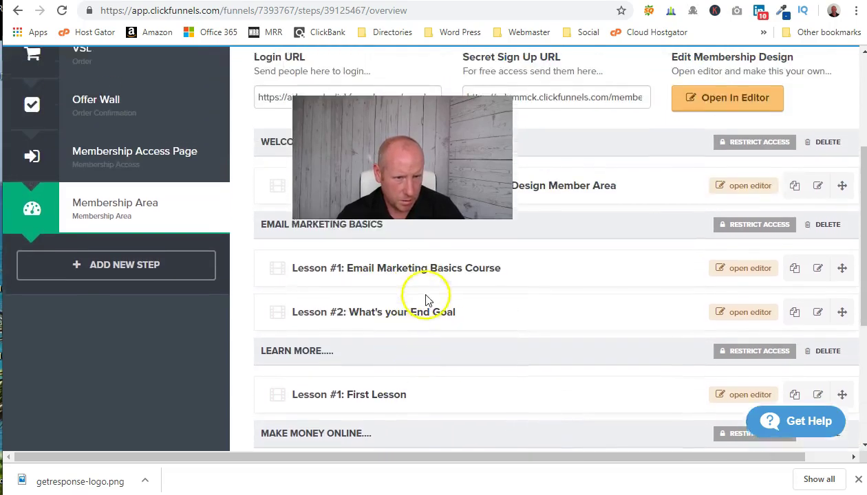
scroll(425, 300, "up", 3)
scroll(523, 290, "down", 3)
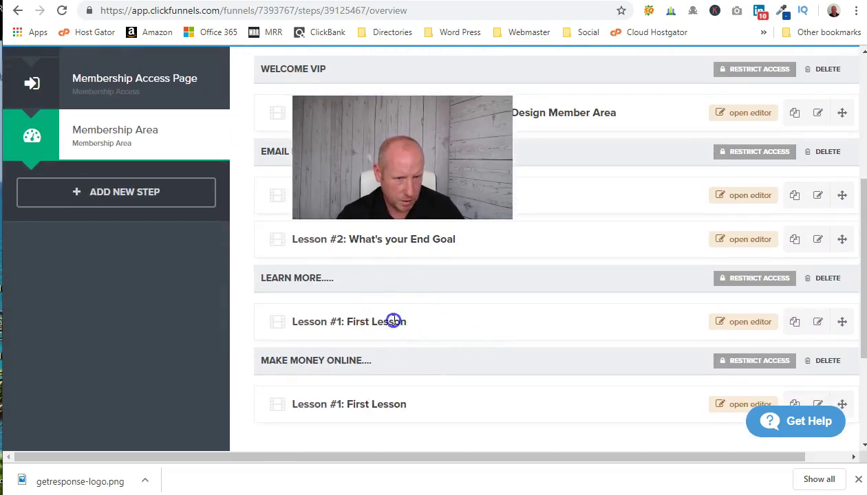
left_click(352, 289)
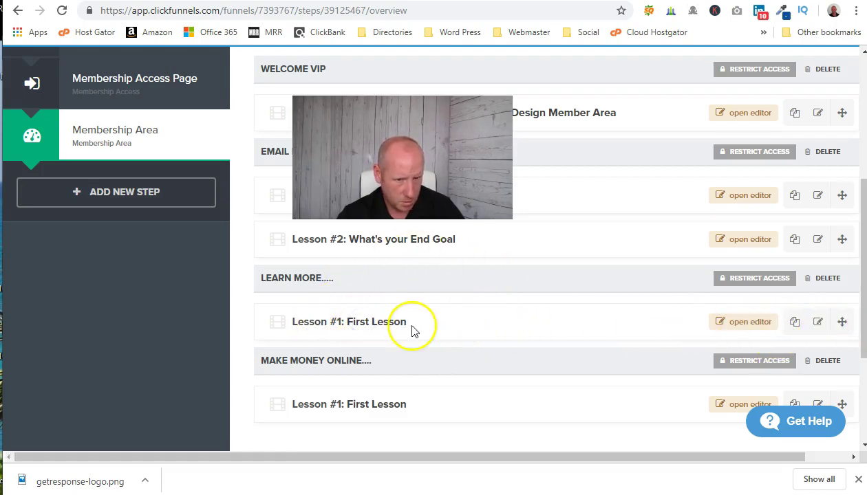
left_click(303, 278)
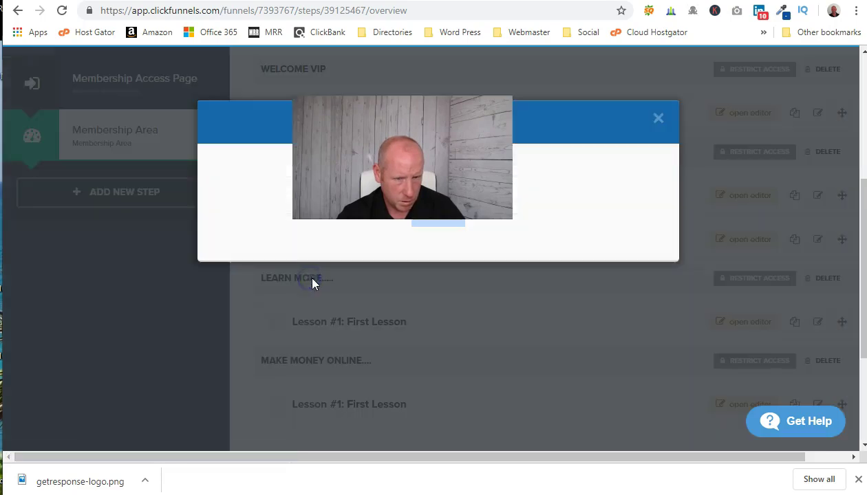
left_click(653, 118)
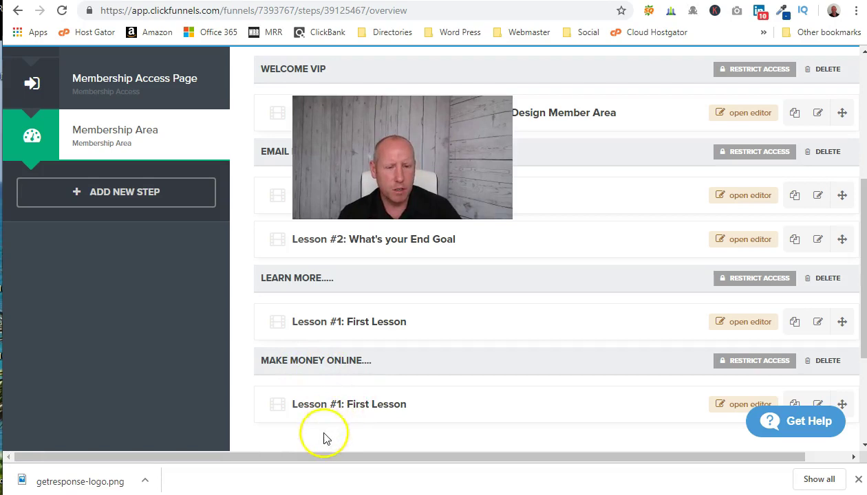
scroll(465, 373, "up", 5)
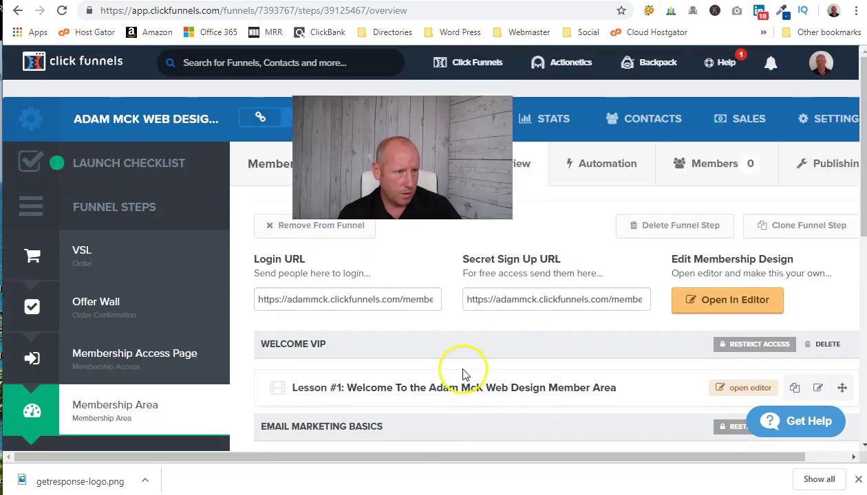
scroll(544, 255, "down", 4)
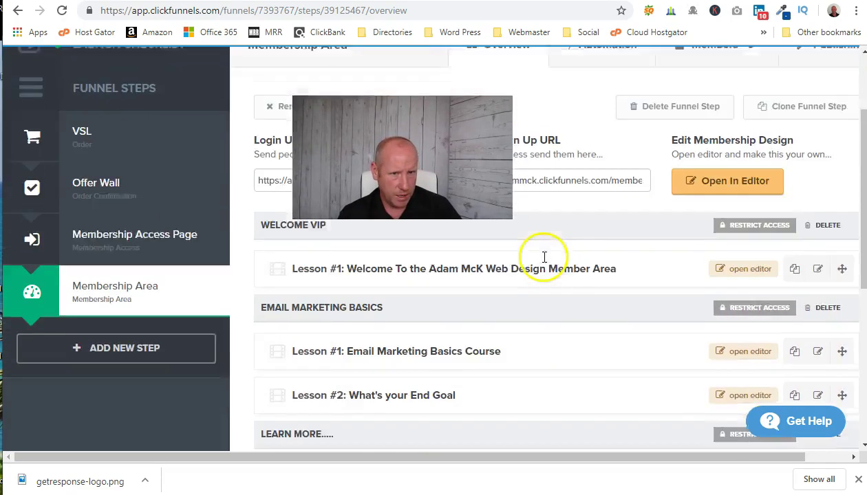
scroll(551, 289, "up", 5)
scroll(729, 272, "down", 7)
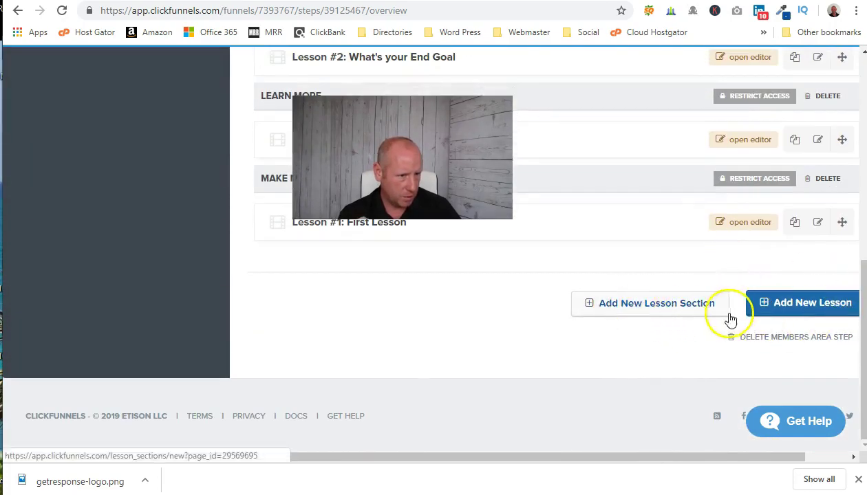
scroll(542, 410, "up", 8)
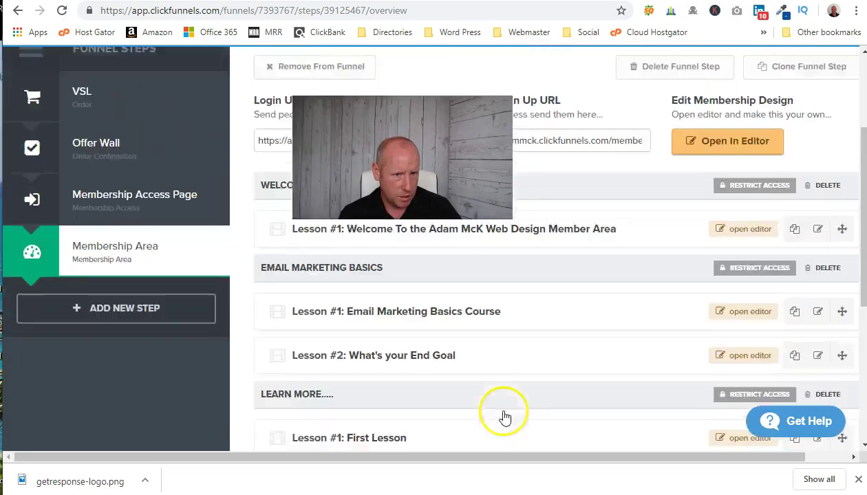
scroll(605, 234, "up", 1)
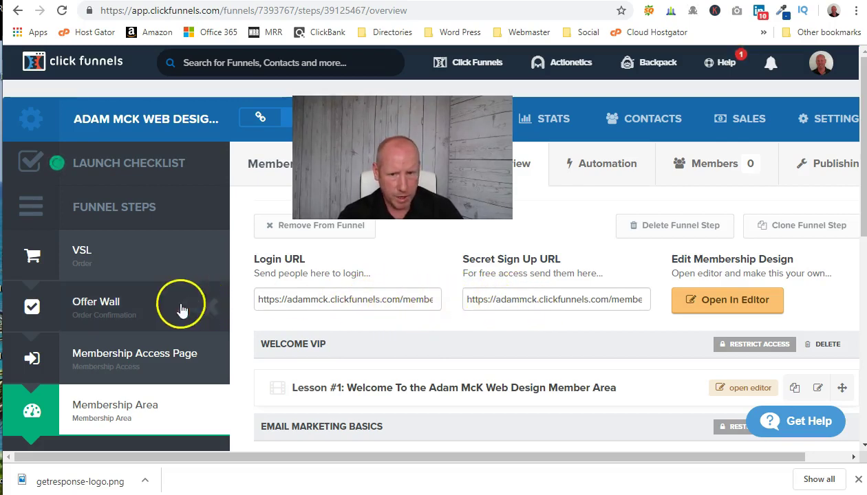
left_click(832, 118)
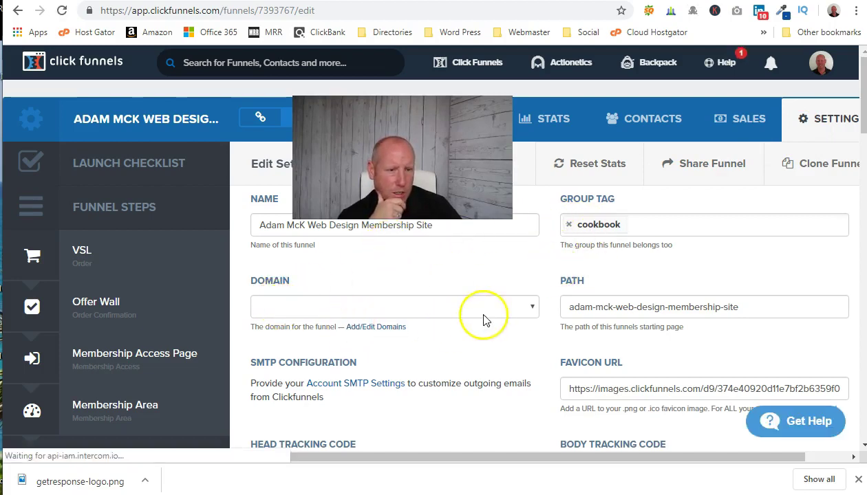
left_click(532, 310)
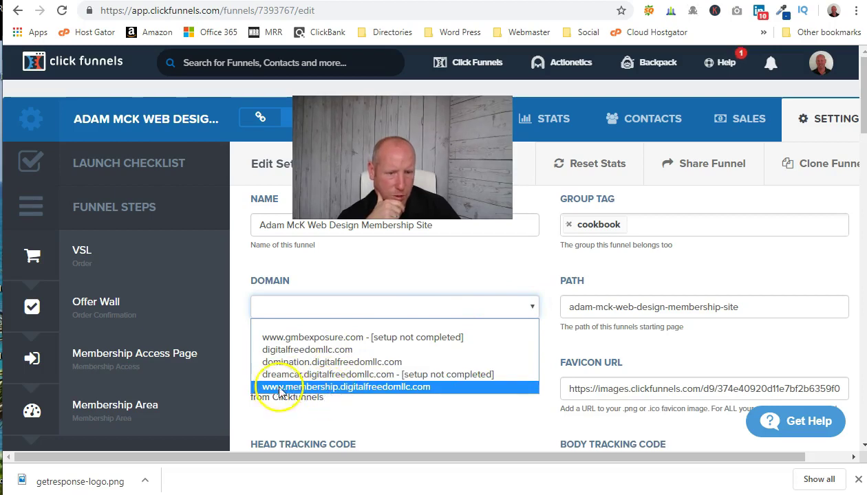
left_click(363, 387)
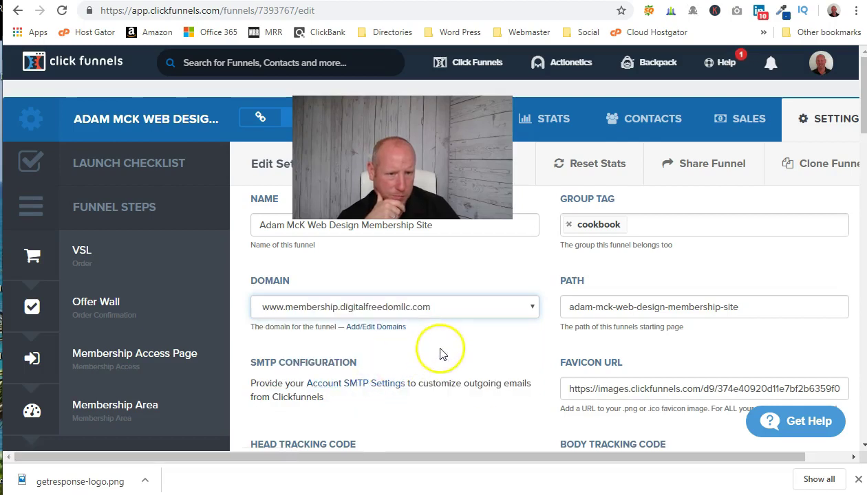
scroll(461, 365, "down", 1)
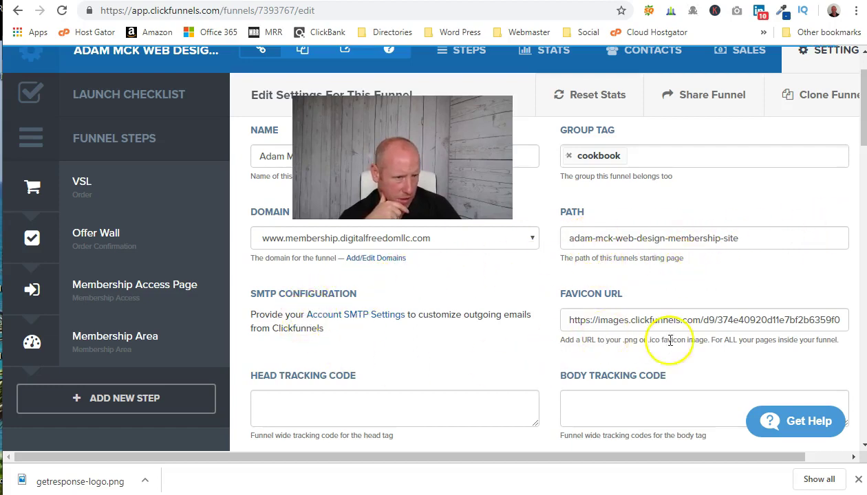
scroll(666, 390, "down", 15)
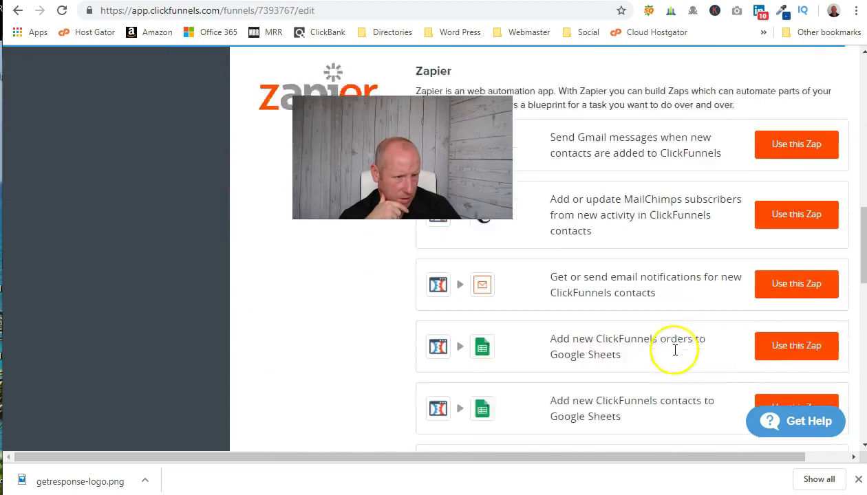
scroll(686, 366, "down", 5)
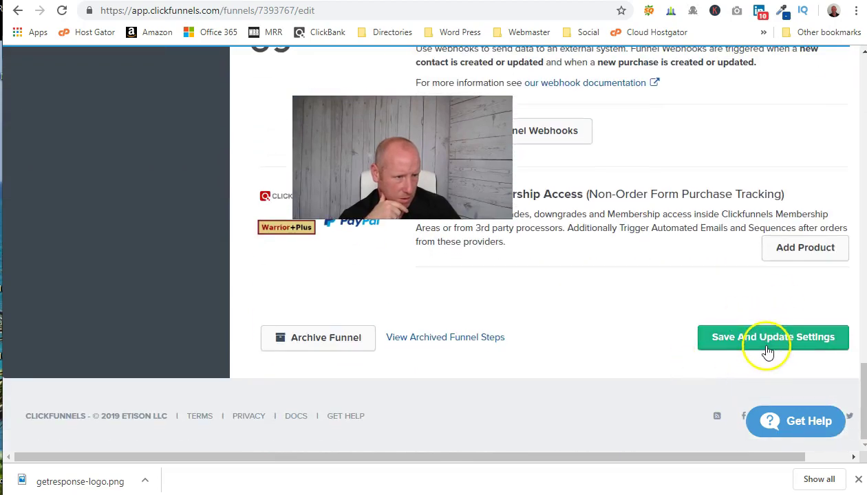
left_click(768, 344)
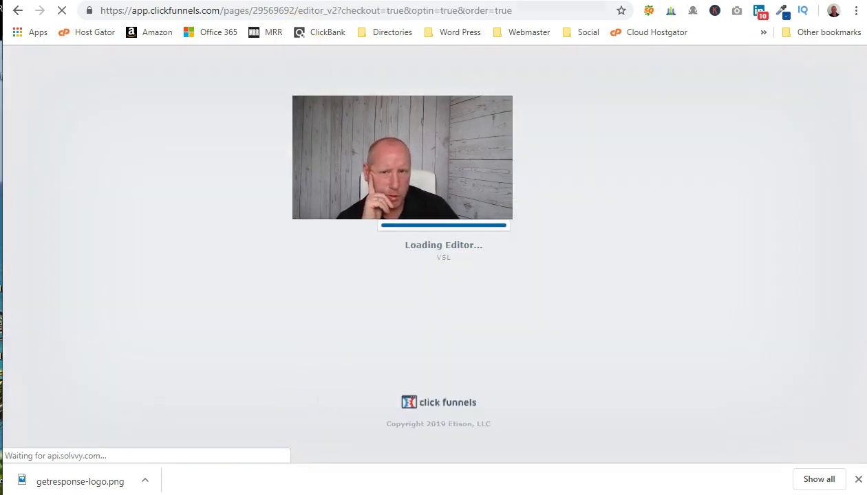
Check the action assigned to the Buy Now button at the end of the VSL page and exit the editor
scroll(465, 328, "down", 5)
scroll(466, 329, "down", 15)
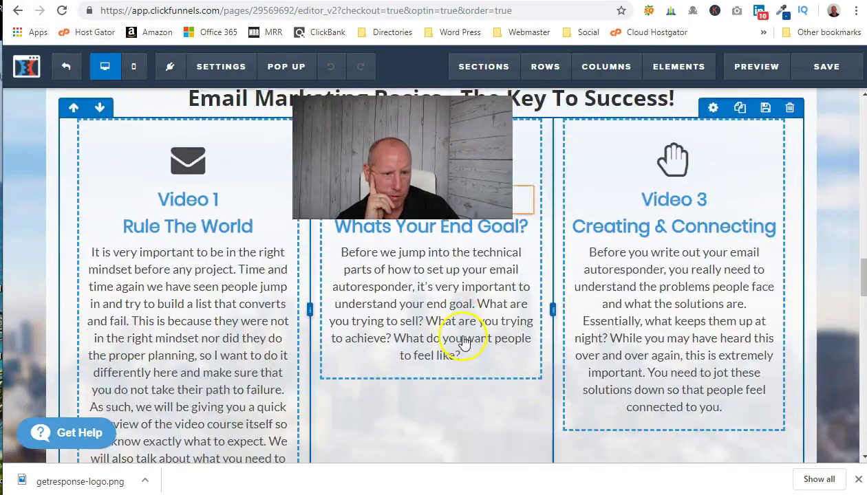
scroll(467, 373, "down", 5)
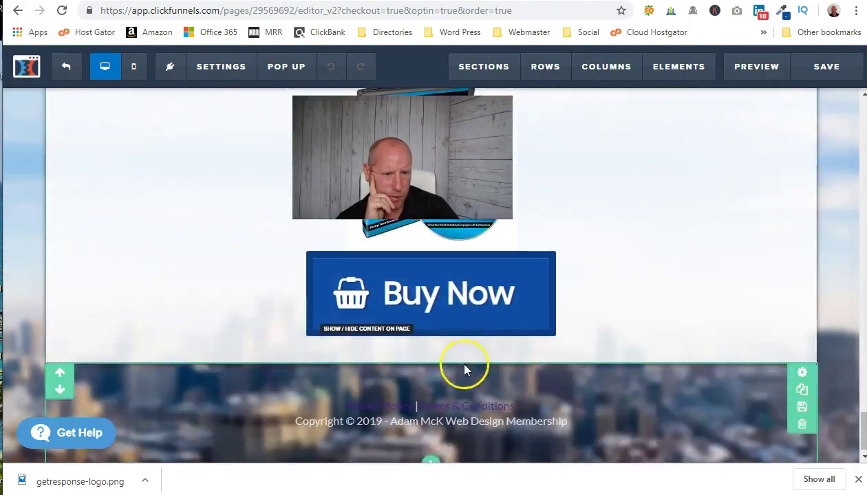
left_click(451, 293)
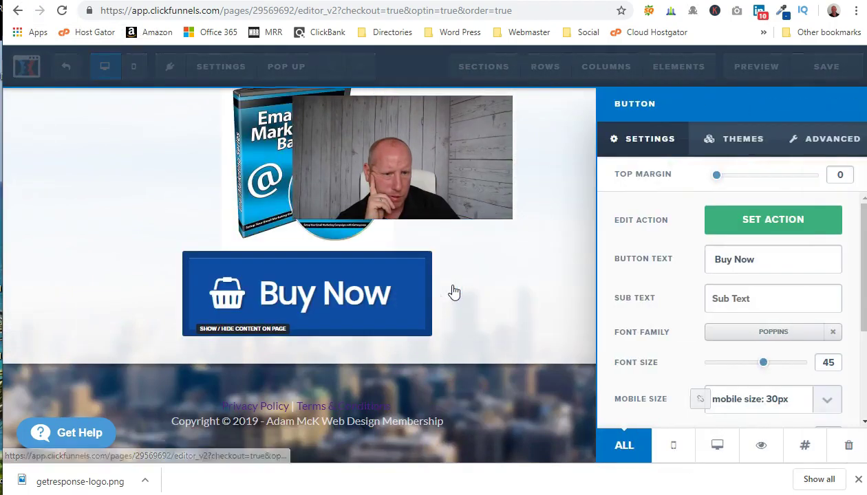
left_click(772, 219)
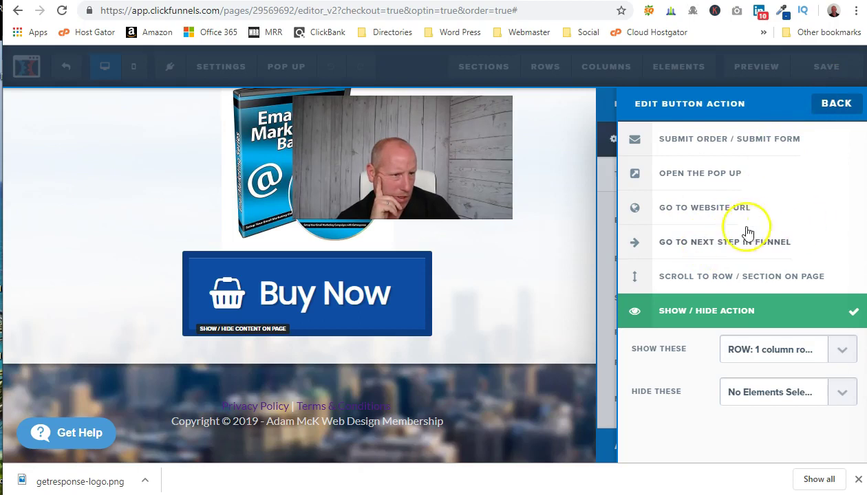
left_click(836, 102)
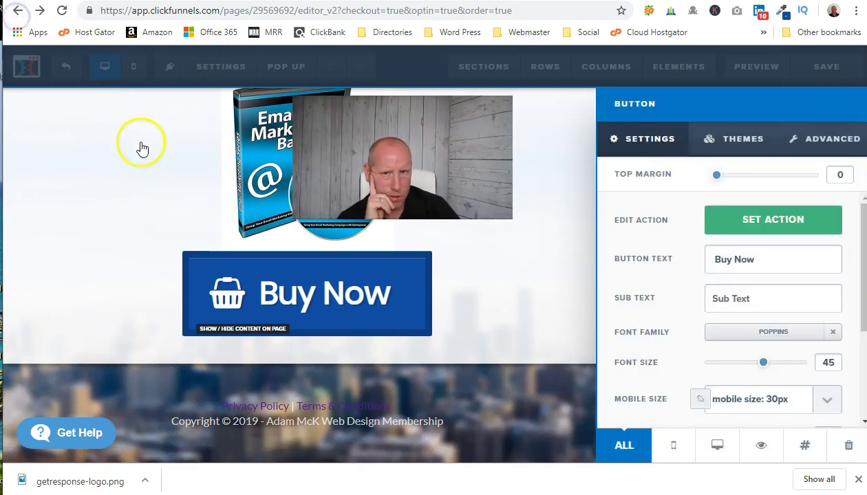
left_click(102, 127)
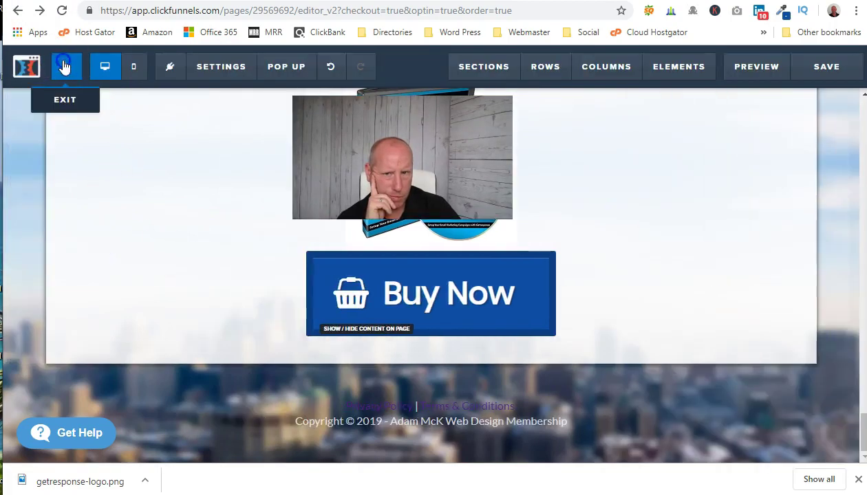
left_click(66, 66)
left_click(505, 87)
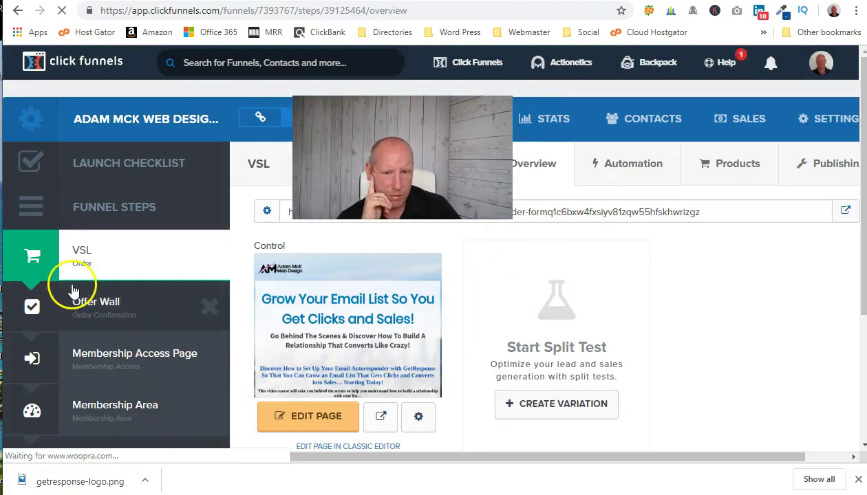
Copy the Secret Sign Up URL of the Membership Area funnel step
left_click(137, 363)
left_click(152, 428)
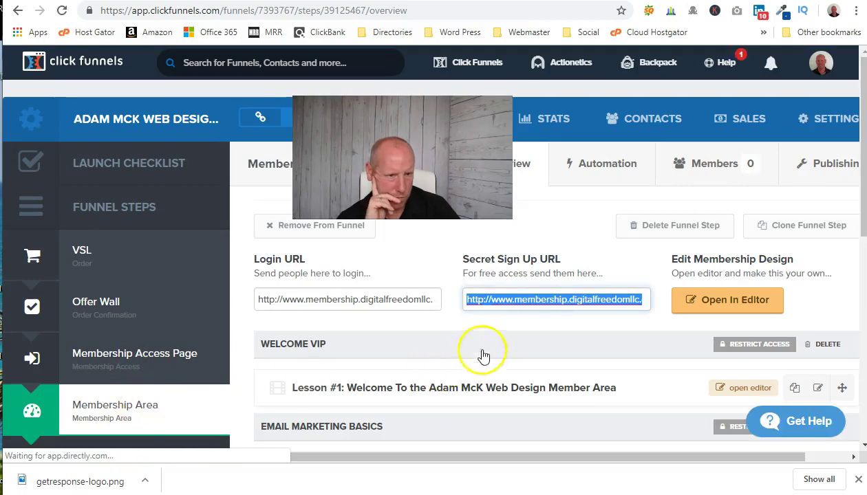
right_click(555, 300)
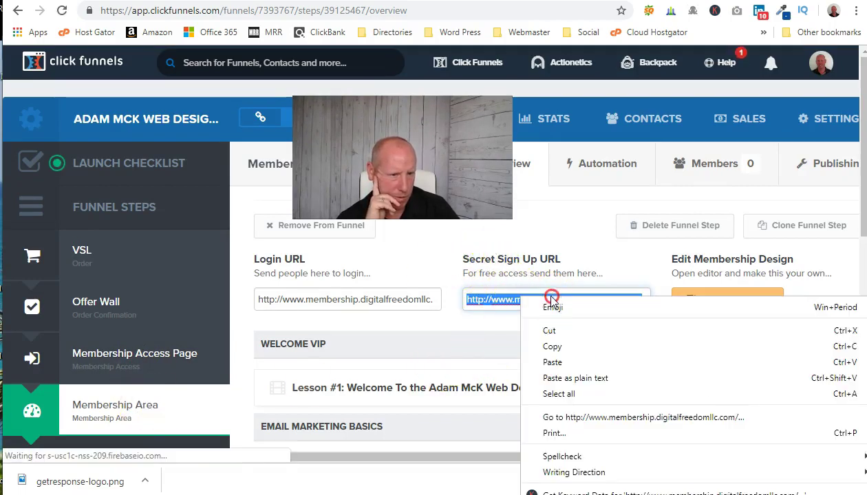
left_click(554, 347)
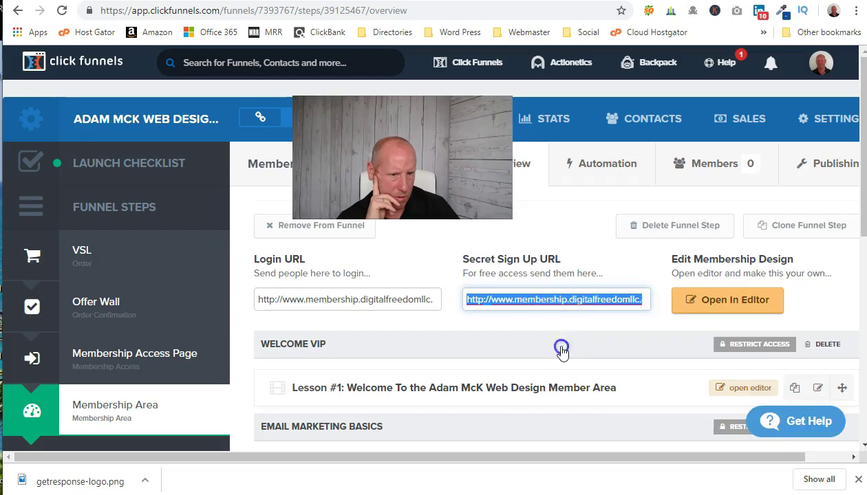
Open the VSL page for editing and change the Buy Now button's text to "Access Now!"
left_click(118, 267)
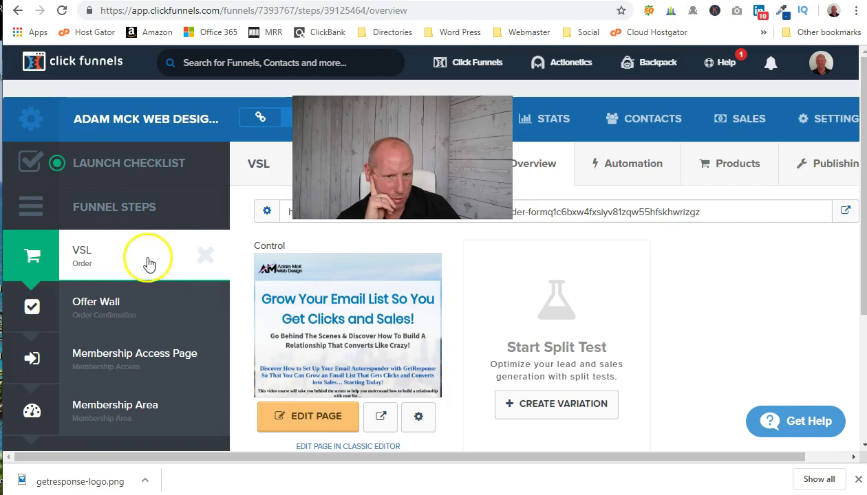
left_click(313, 413)
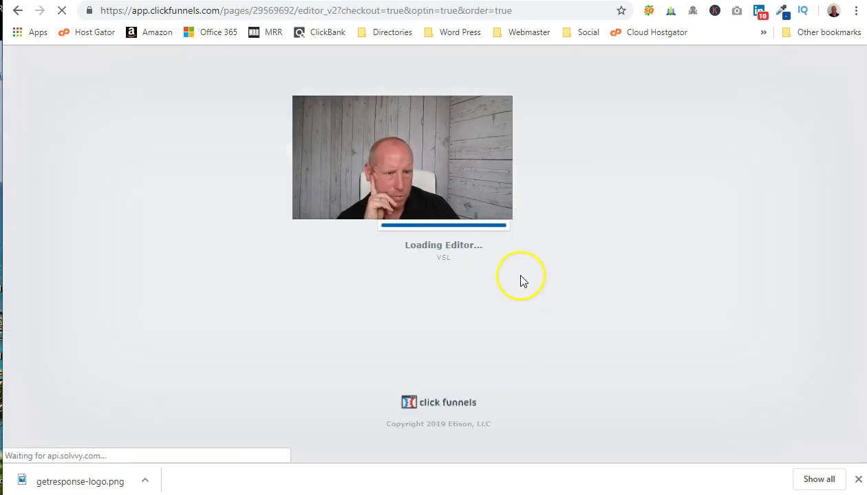
scroll(514, 280, "down", 10)
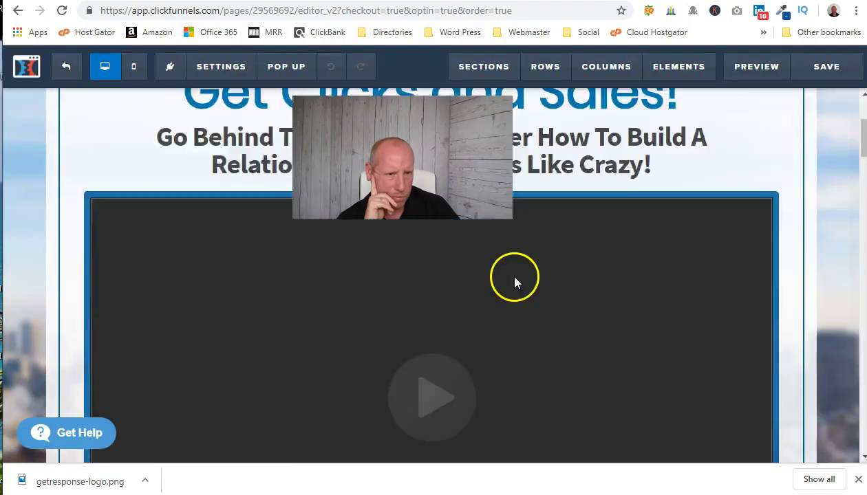
scroll(515, 280, "down", 20)
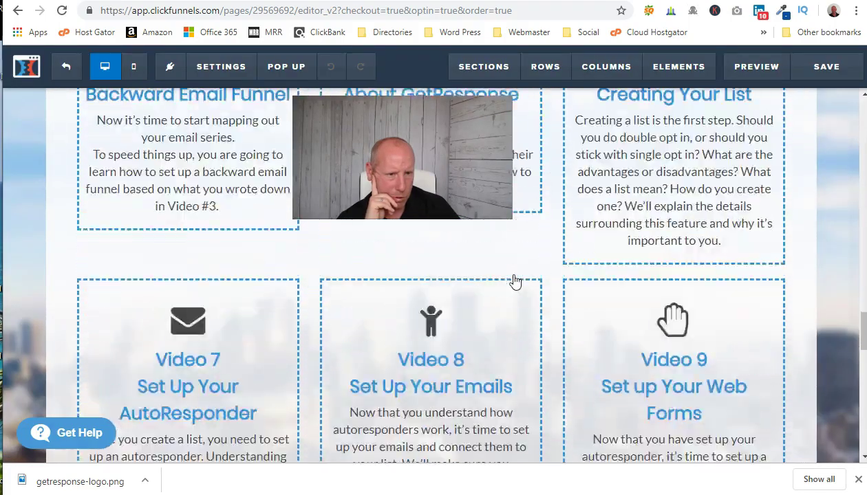
scroll(512, 280, "down", 5)
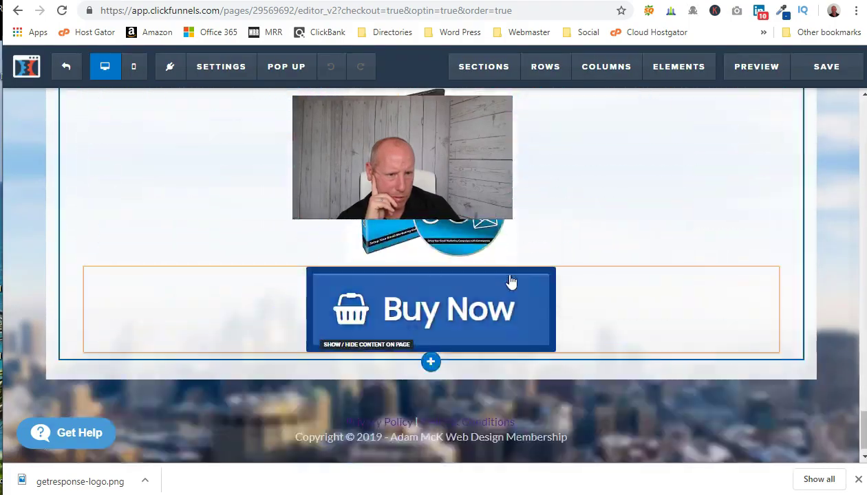
left_click(436, 311)
left_click_drag(757, 260, 705, 261)
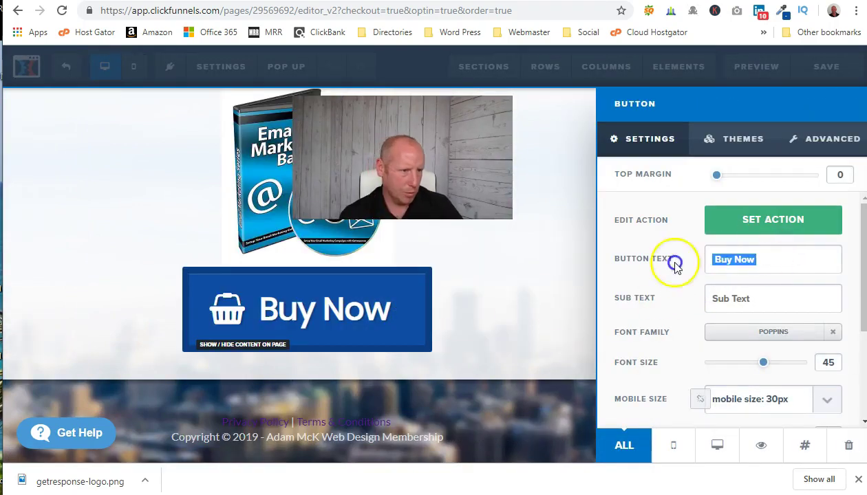
type("Access")
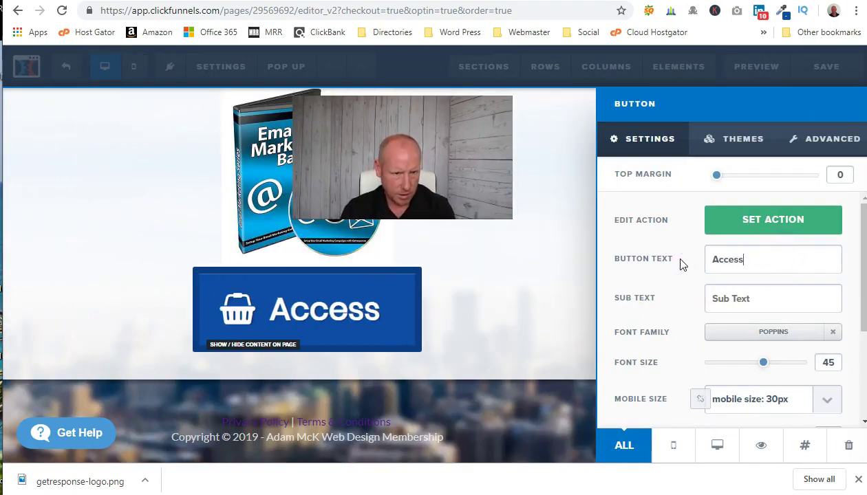
type(" Now")
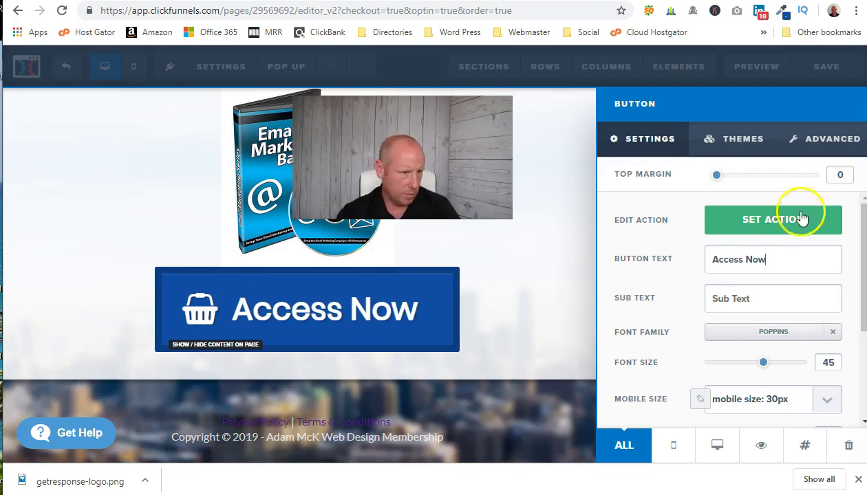
type("!")
Make the Access Now! button go to the copied membership sign-up URL in the same window and save the page
left_click(786, 226)
left_click(729, 213)
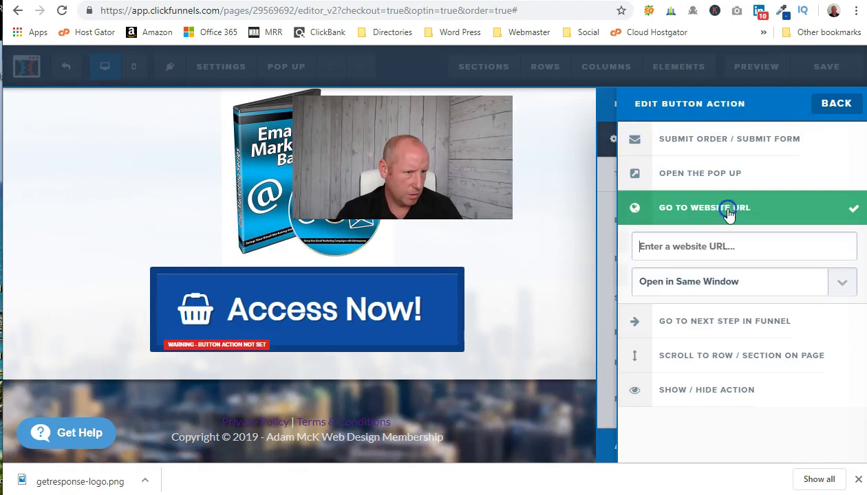
right_click(680, 249)
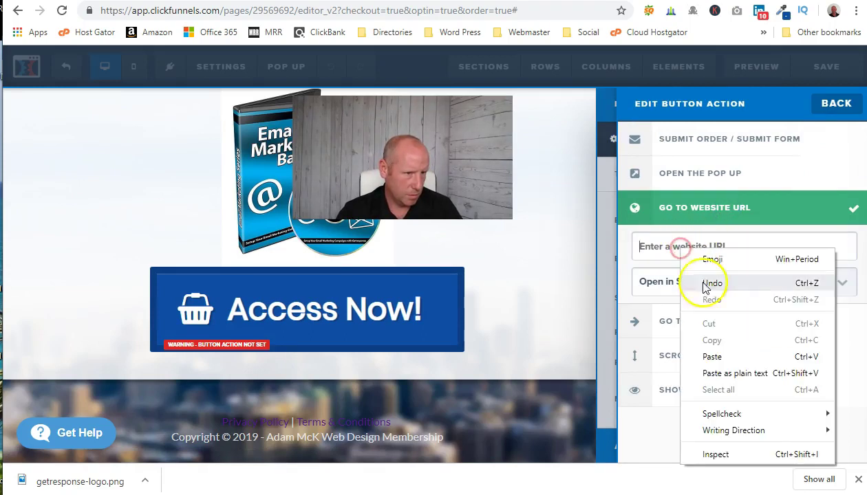
left_click(714, 301)
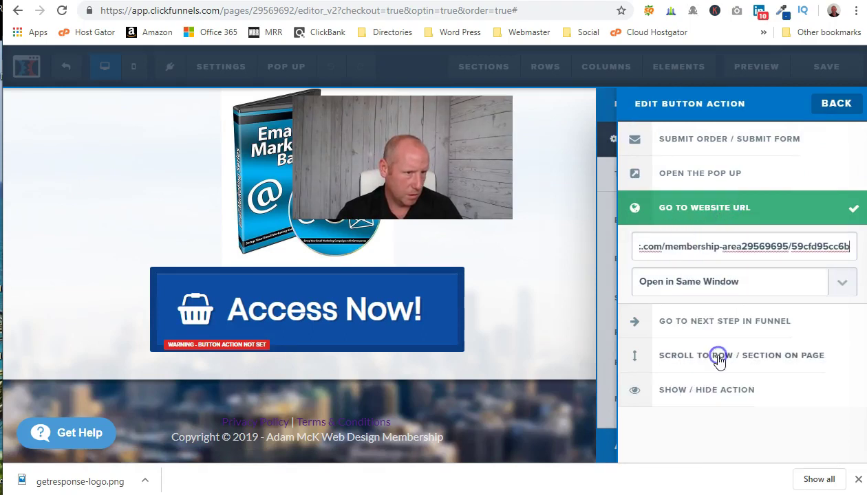
left_click(853, 211)
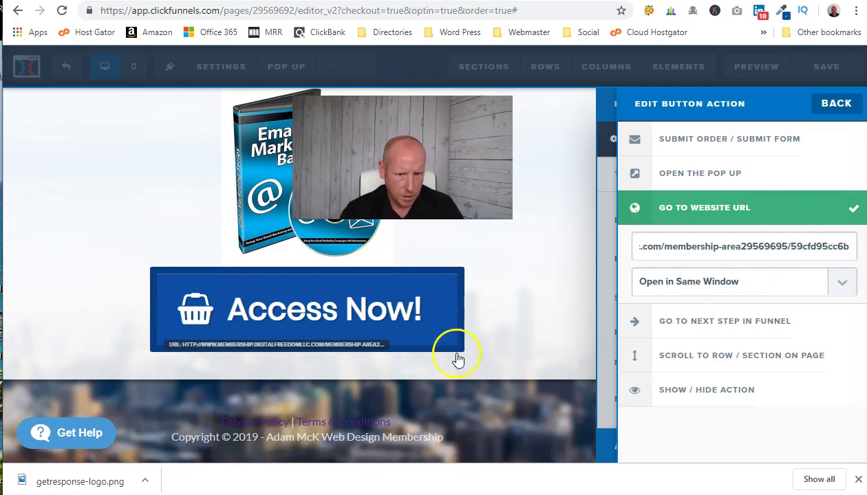
left_click(835, 105)
left_click(829, 74)
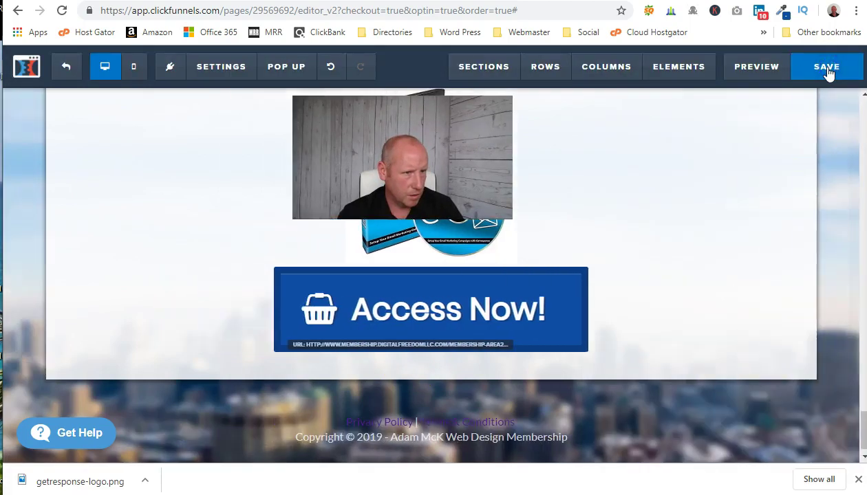
left_click(829, 72)
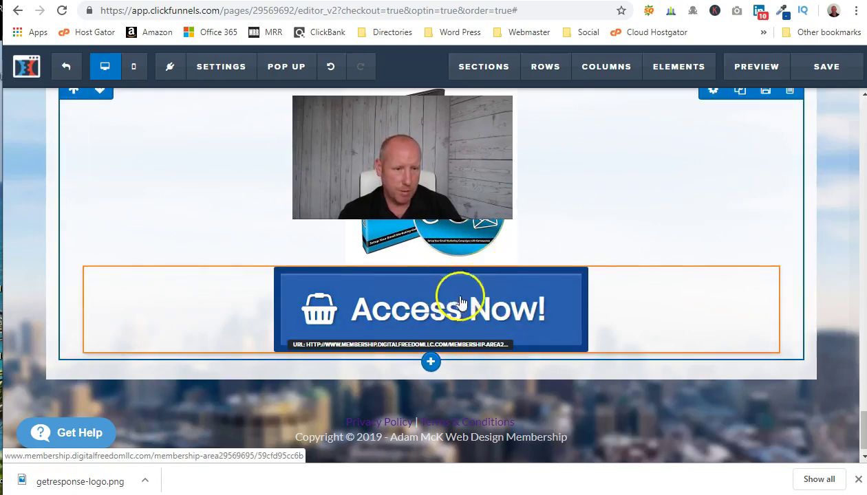
scroll(486, 303, "up", 2)
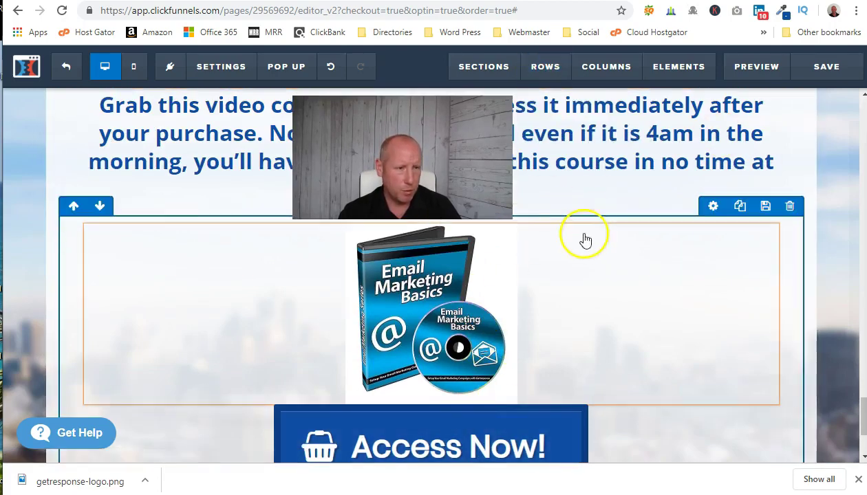
Open the copied membership sign-up URL in a new browser tab
scroll(588, 227, "up", 2)
scroll(595, 243, "up", 15)
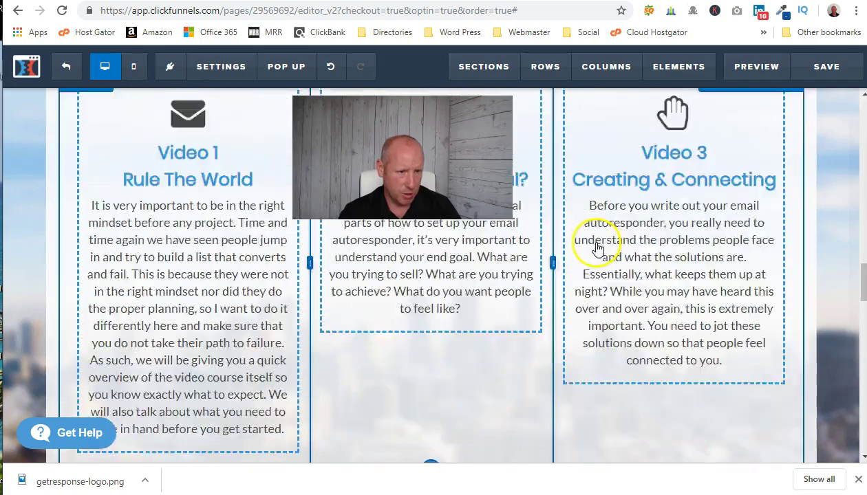
scroll(590, 246, "up", 10)
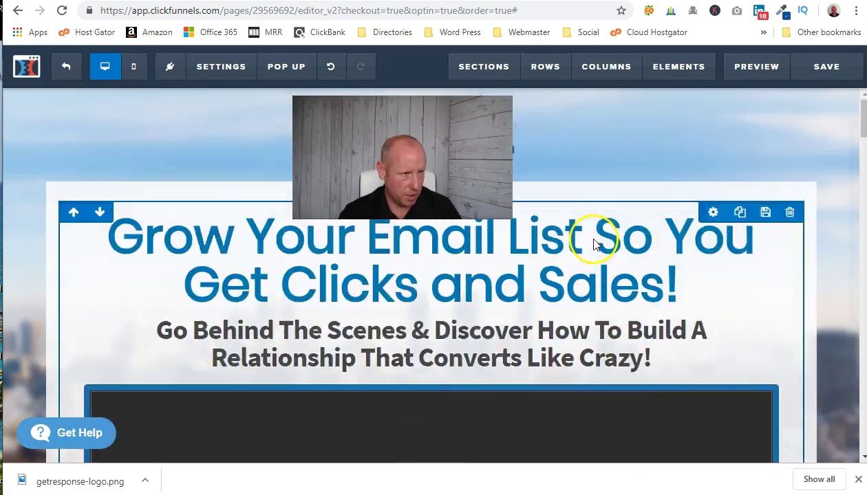
key("ctrl+t")
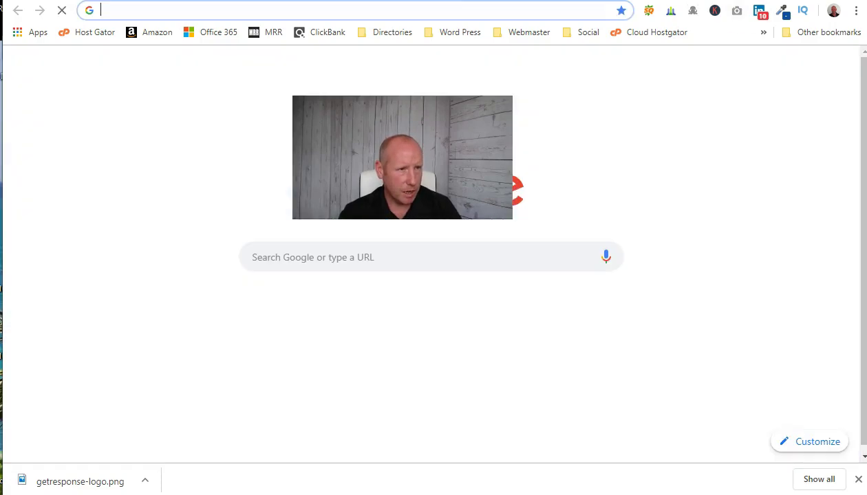
right_click(436, 9)
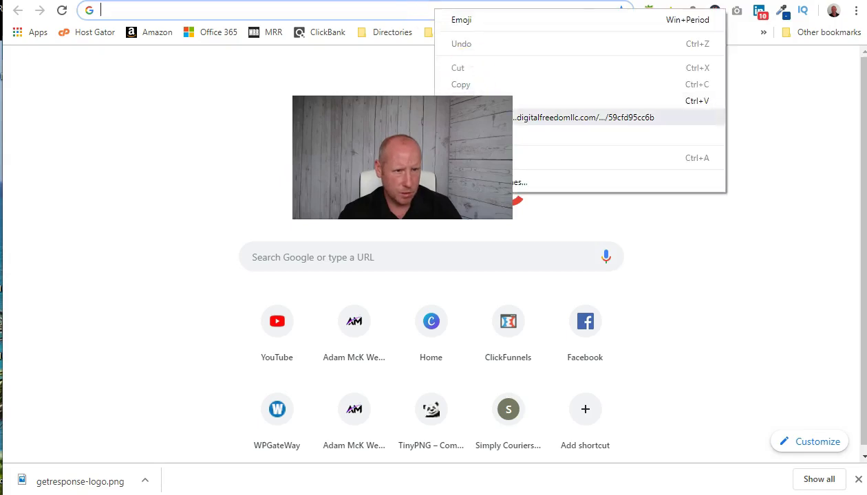
left_click(454, 98)
key("Return")
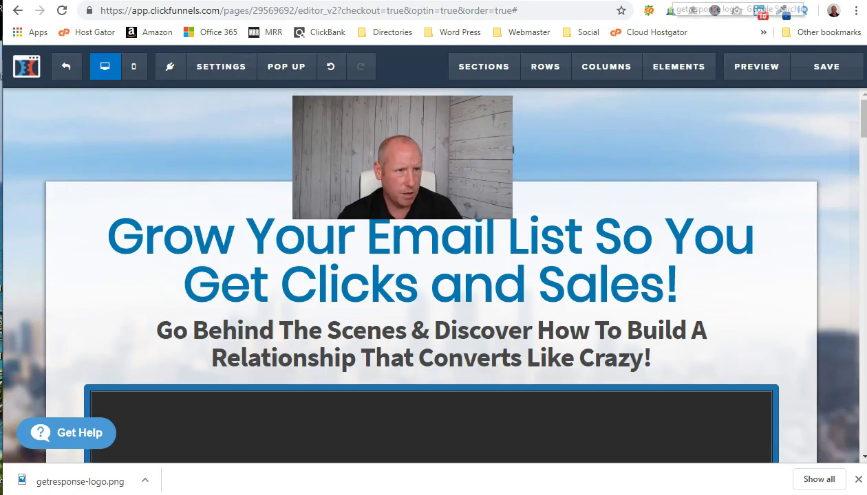
left_click(530, 2)
left_click(518, 14)
type("www.")
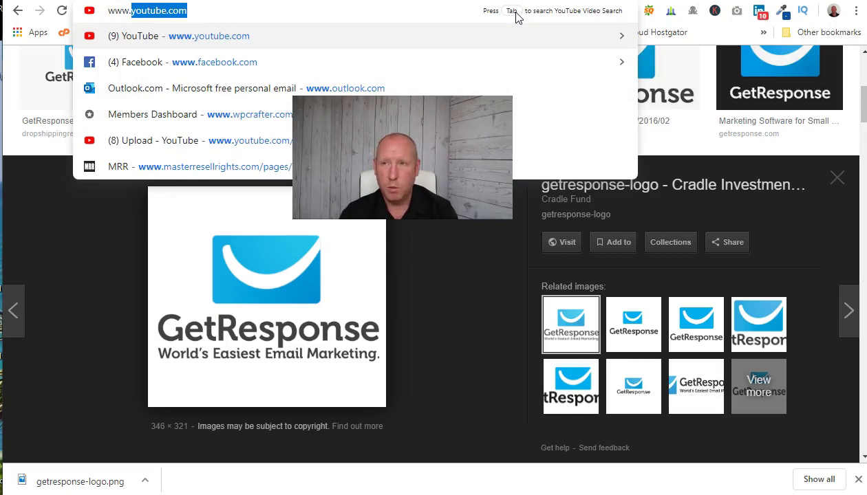
type("mem")
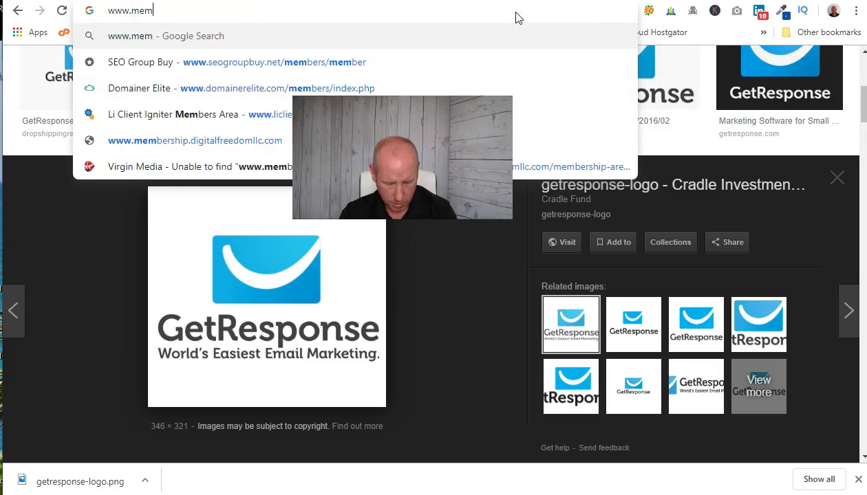
type("bership.")
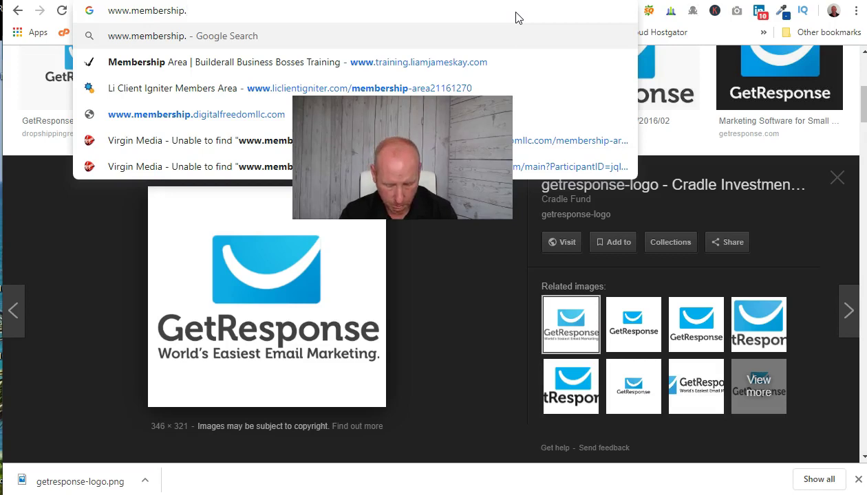
type("digitalf")
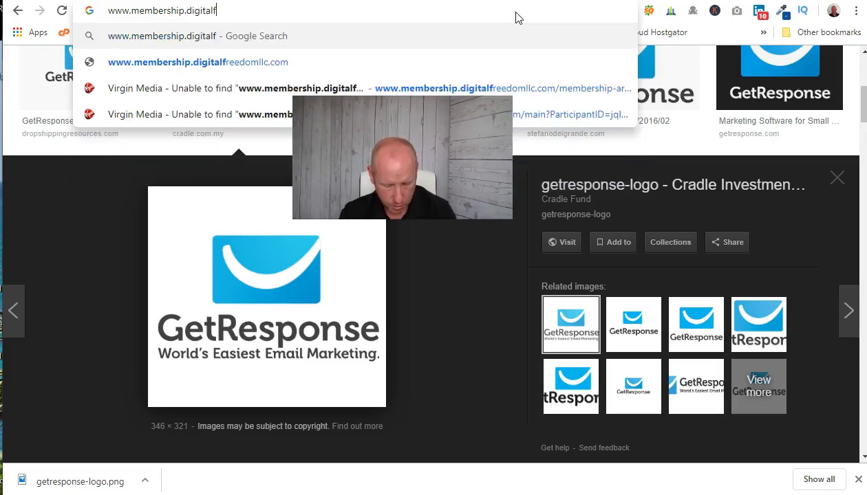
type("reedomllc")
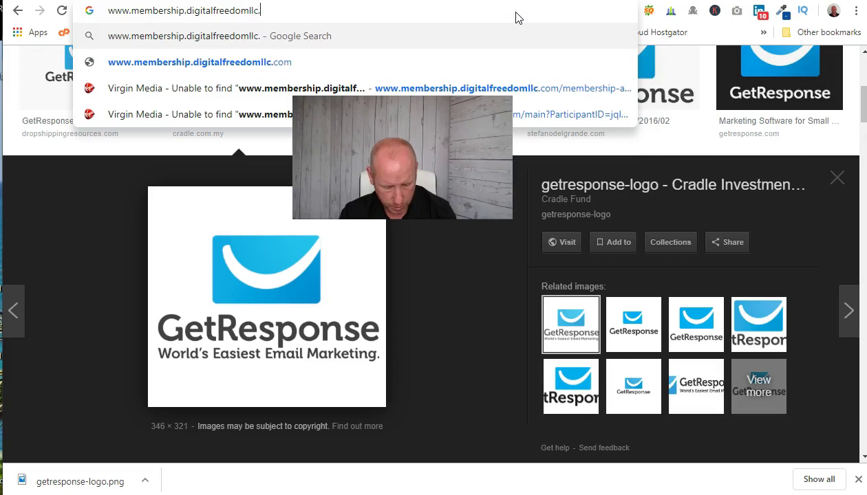
type(".com")
key("Return")
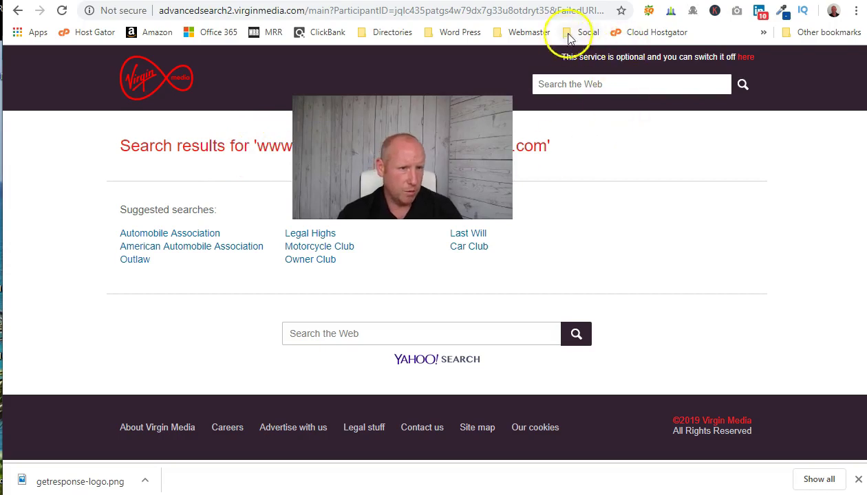
Switch back to the VSL page editor and review the page from its headline down to the video descriptions
key("ctrl+Tab")
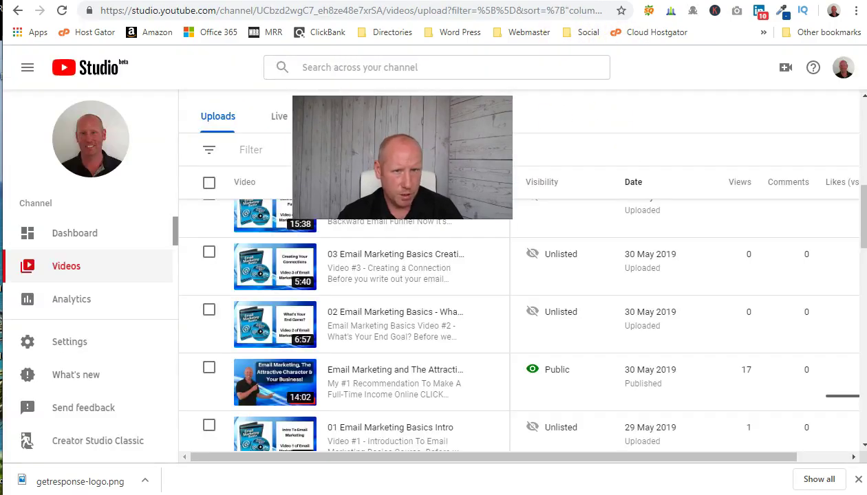
key("ctrl+Tab")
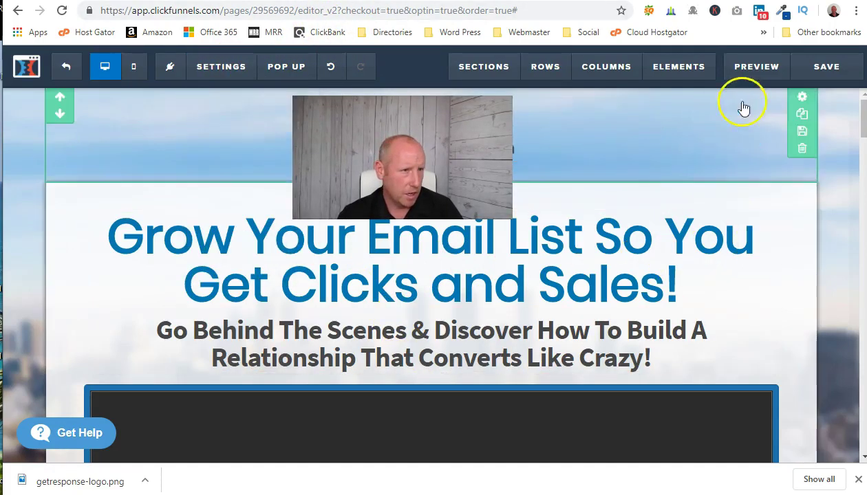
scroll(555, 212, "down", 15)
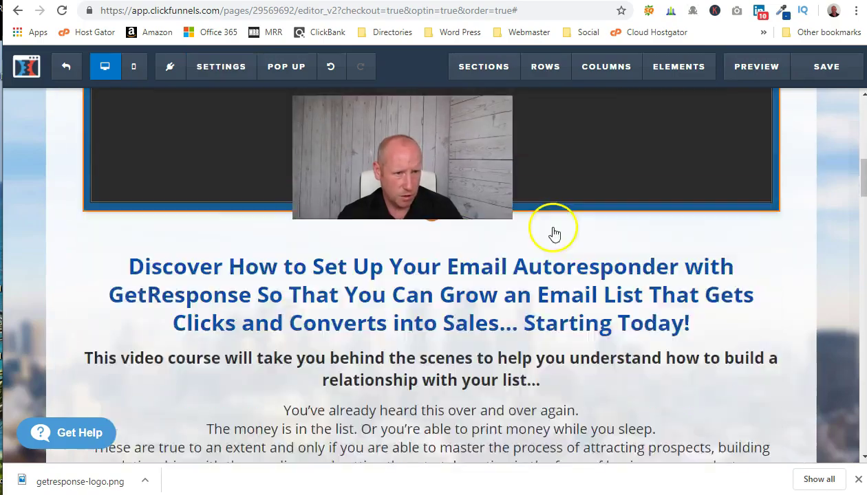
scroll(555, 303, "down", 5)
scroll(544, 303, "up", 11)
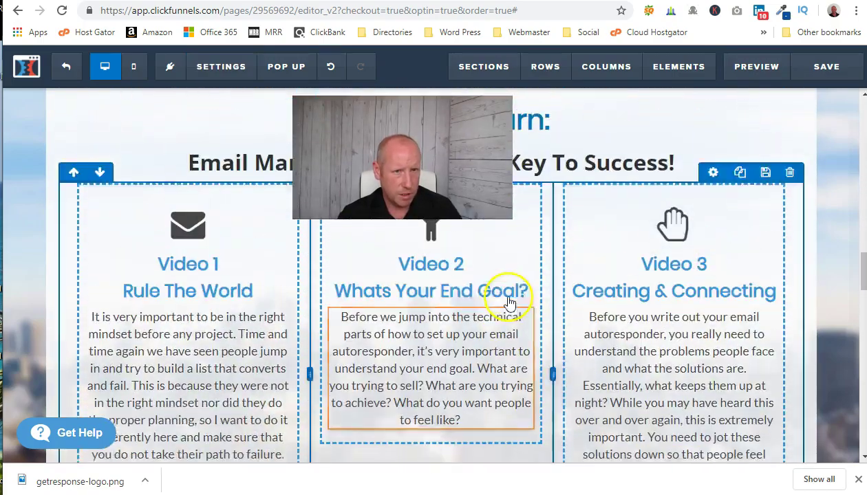
scroll(509, 302, "up", 10)
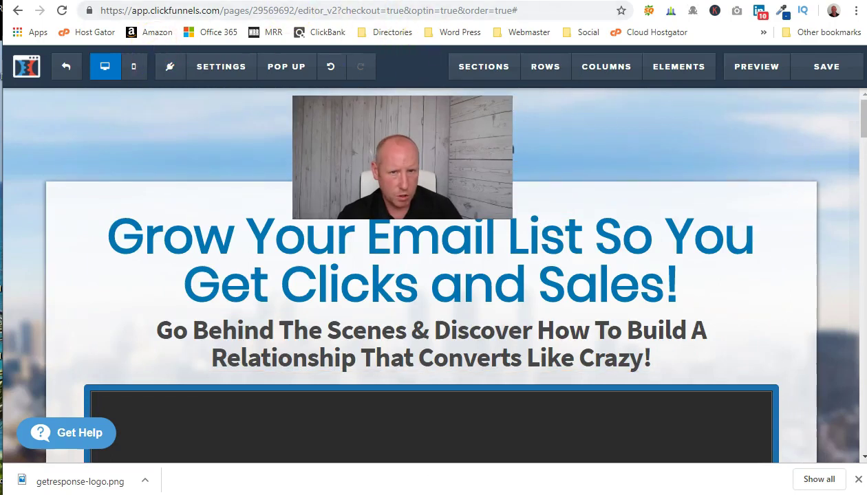
Exit the VSL page editor and open the Membership Area funnel step
left_click(69, 69)
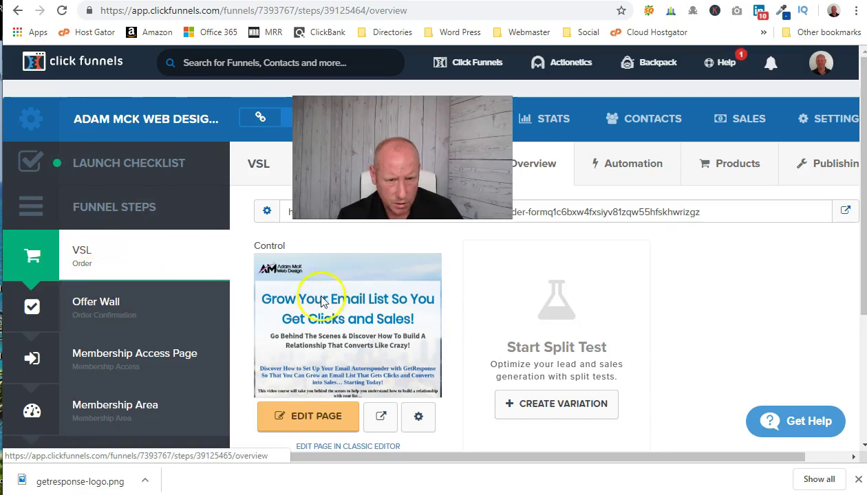
scroll(131, 319, "down", 3)
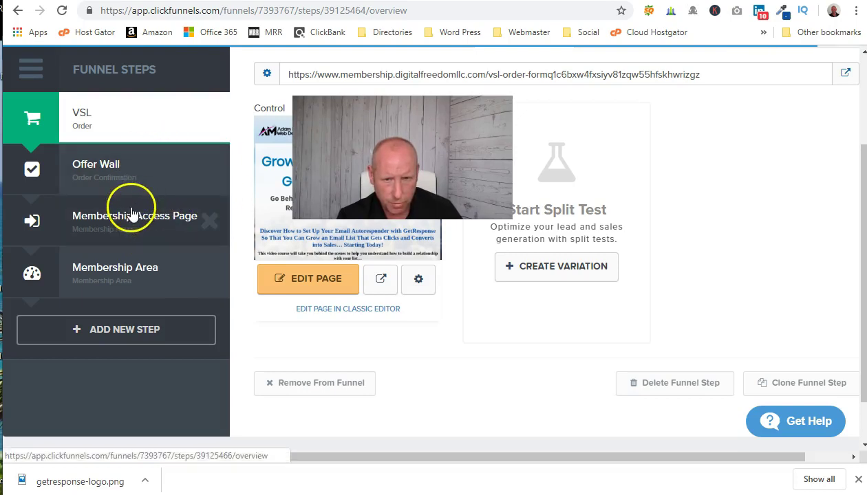
left_click(140, 267)
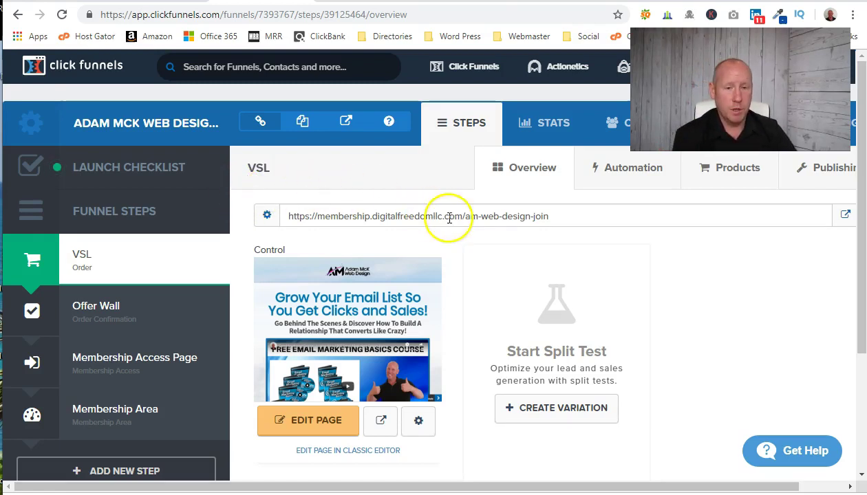
Locate the Email Marketing Basics video in the SalesVideoDemo 1280x720 folder in File Explorer, and minimise the folder window
scroll(337, 335, "down", 1)
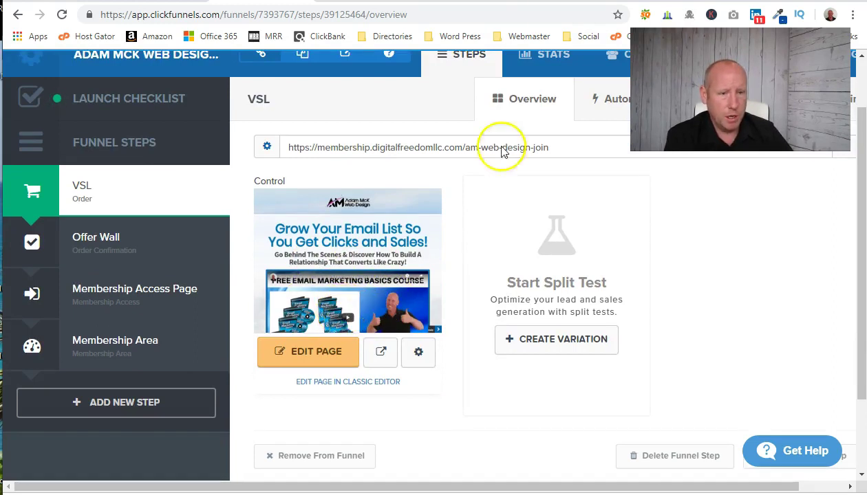
left_click(562, 9)
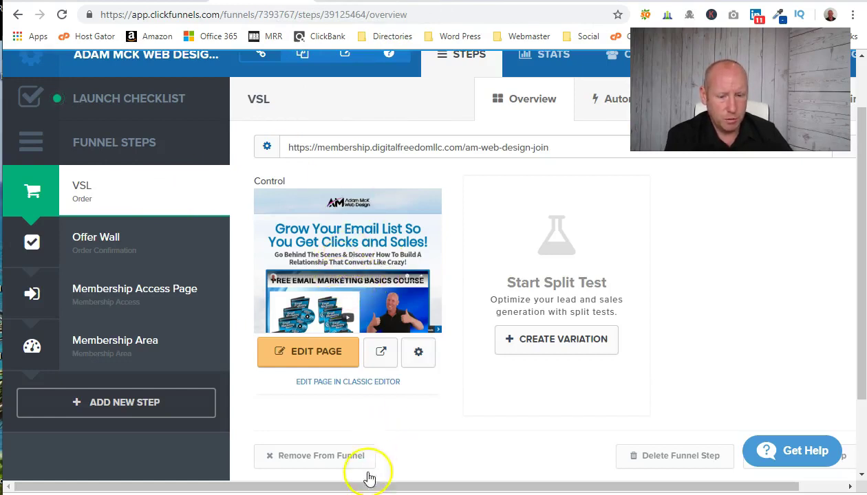
key("alt+Tab")
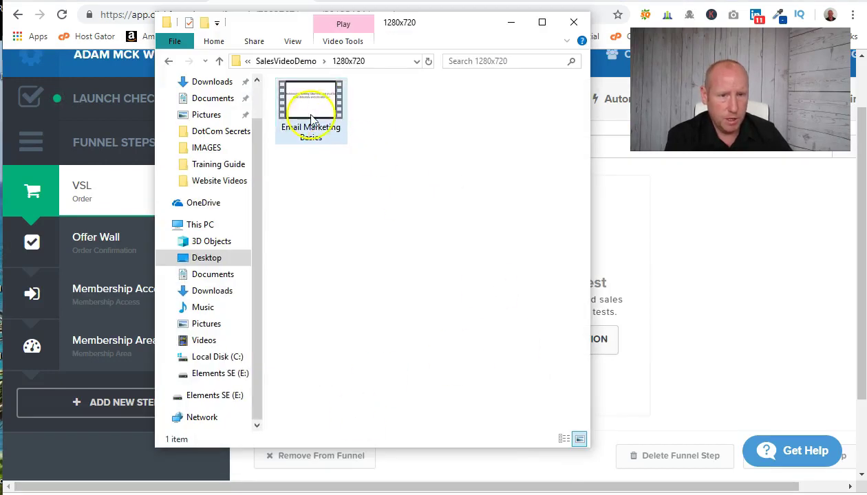
left_click(219, 61)
left_click(219, 60)
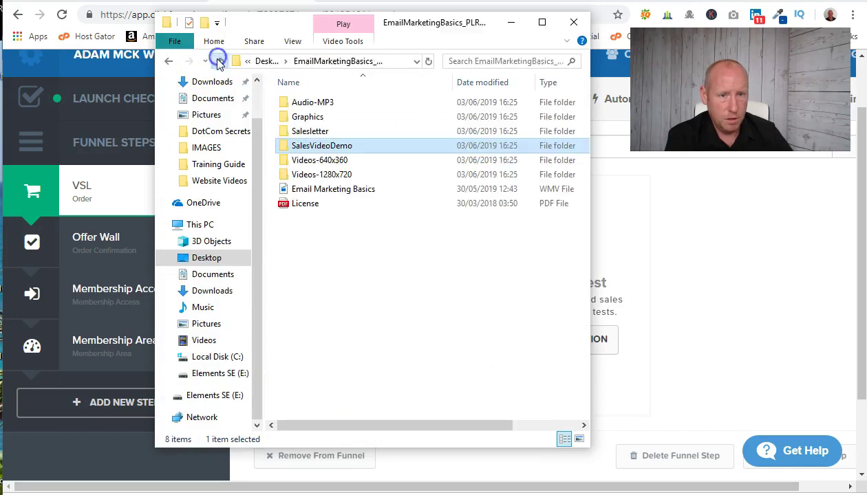
double_click(303, 147)
double_click(306, 103)
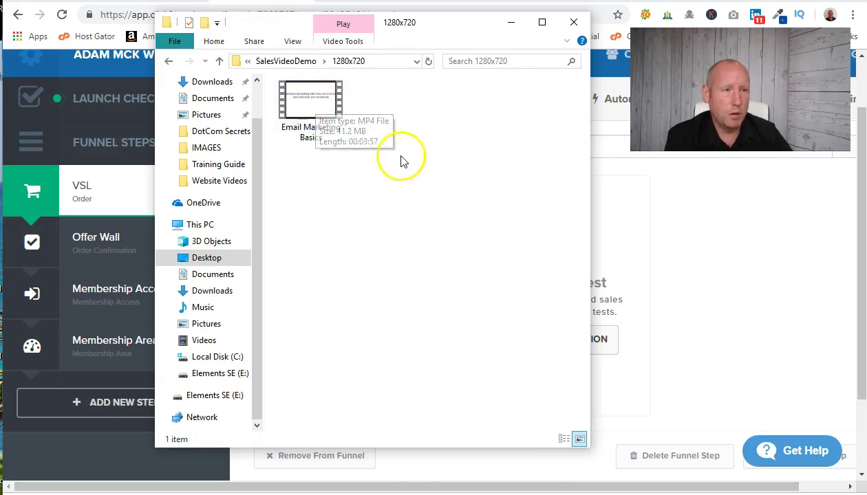
left_click(510, 23)
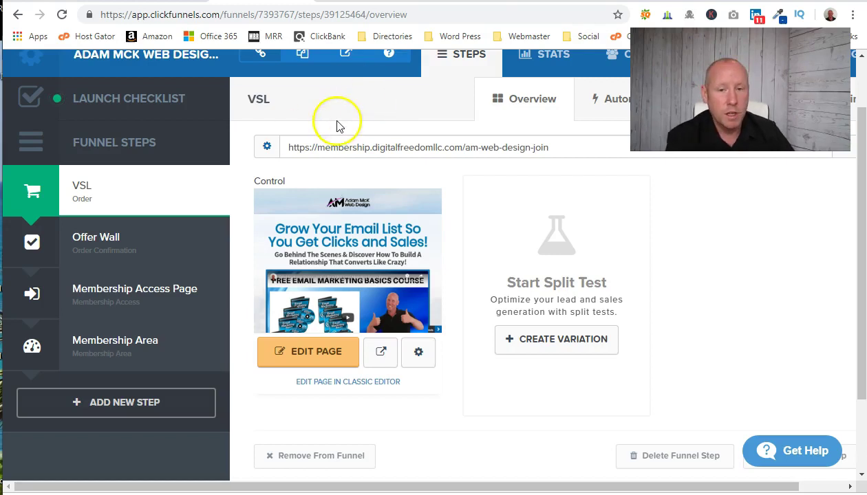
Open the account's domain list and the settings of digitalfreedomllc.com
scroll(429, 183, "up", 2)
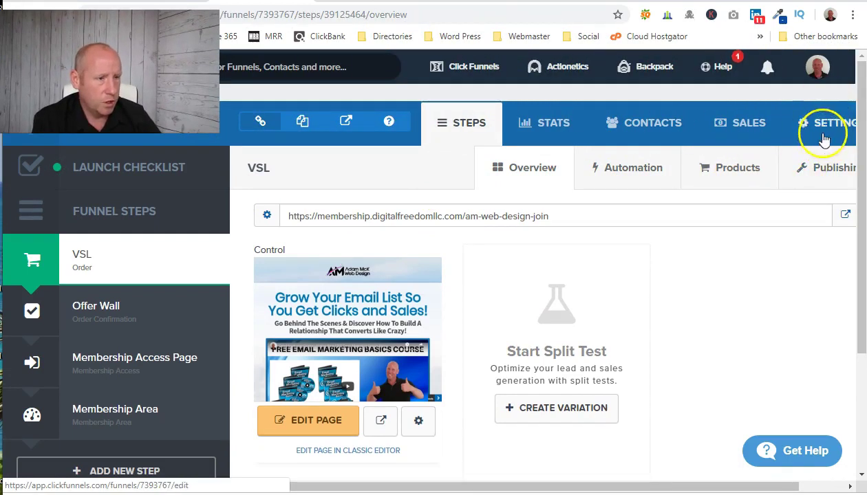
mouse_move(819, 72)
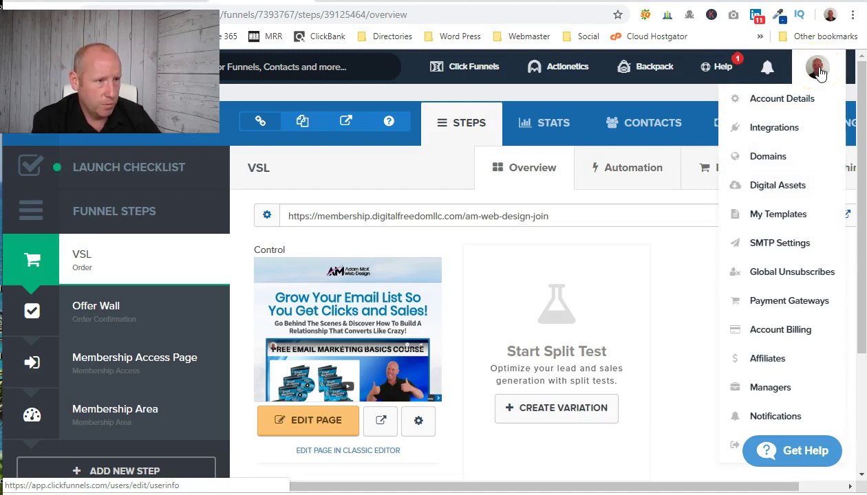
left_click(778, 158)
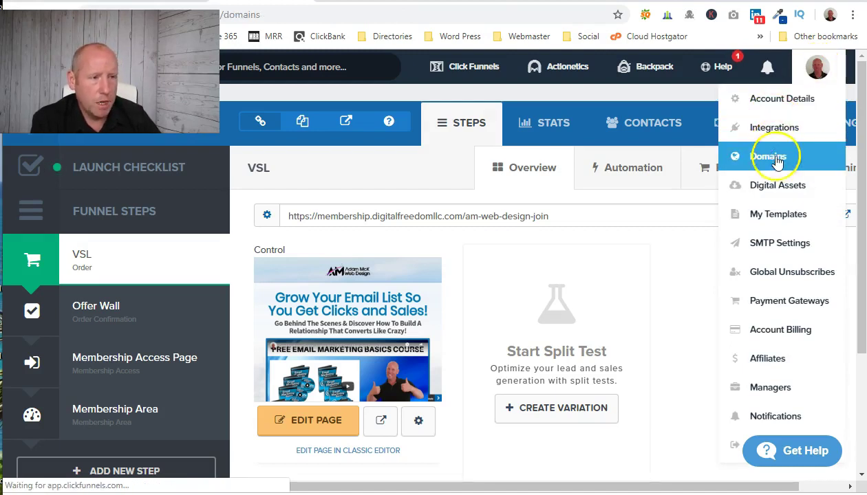
scroll(589, 251, "down", 1)
scroll(590, 251, "down", 1)
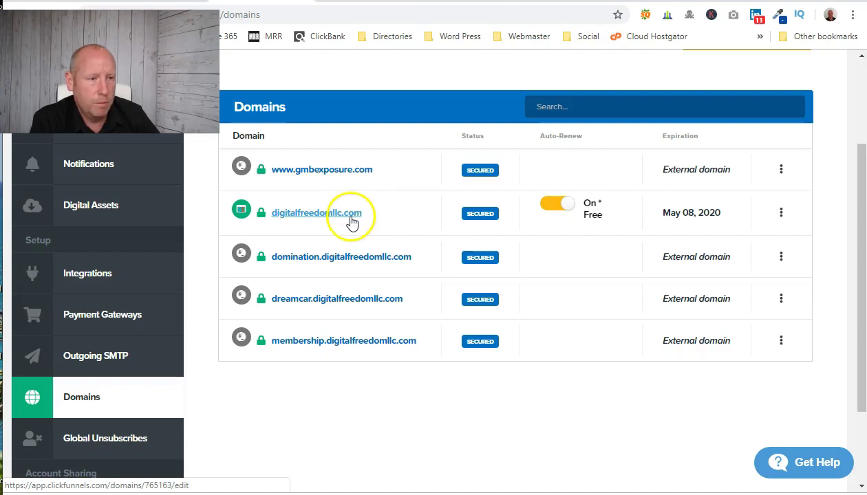
left_click(781, 212)
left_click(773, 236)
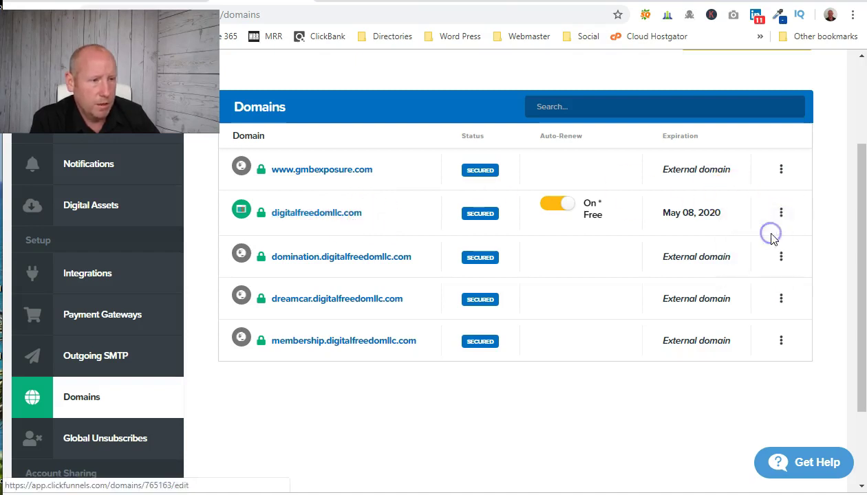
Expand the domain's DNS zone records and examine the CNAME record for the membership subdomain
scroll(512, 267, "down", 4)
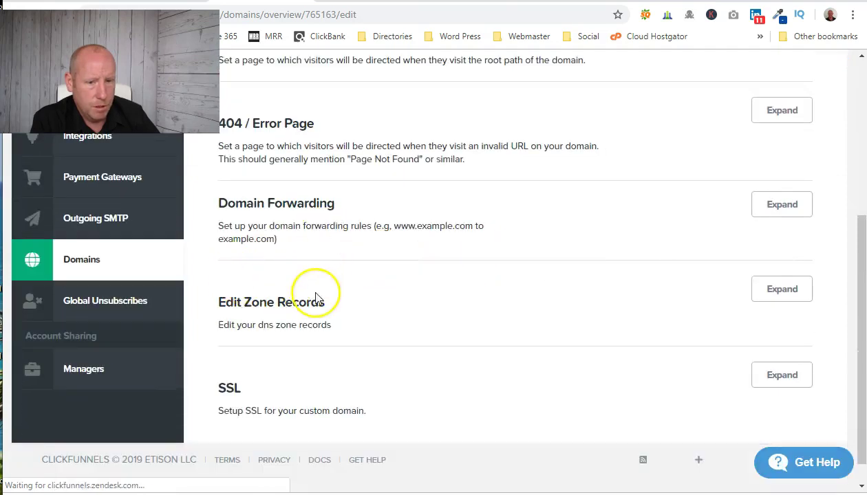
left_click(792, 292)
scroll(632, 294, "down", 3)
scroll(628, 282, "down", 8)
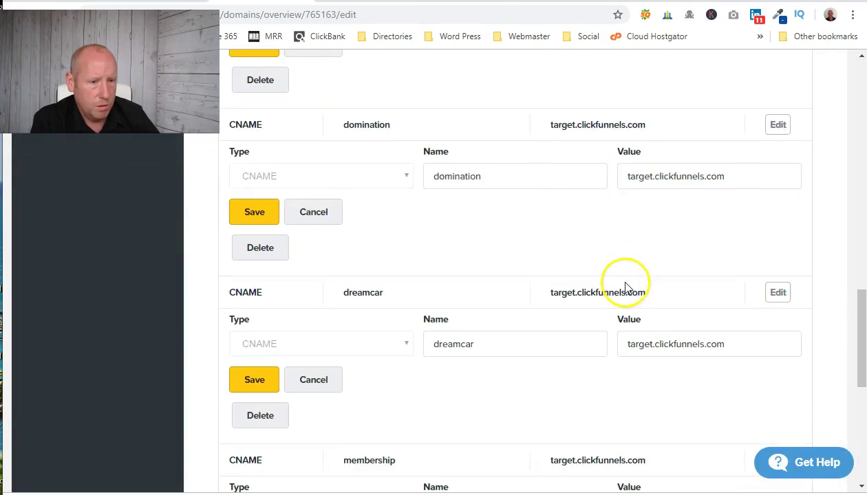
scroll(475, 365, "down", 2)
scroll(483, 371, "down", 3)
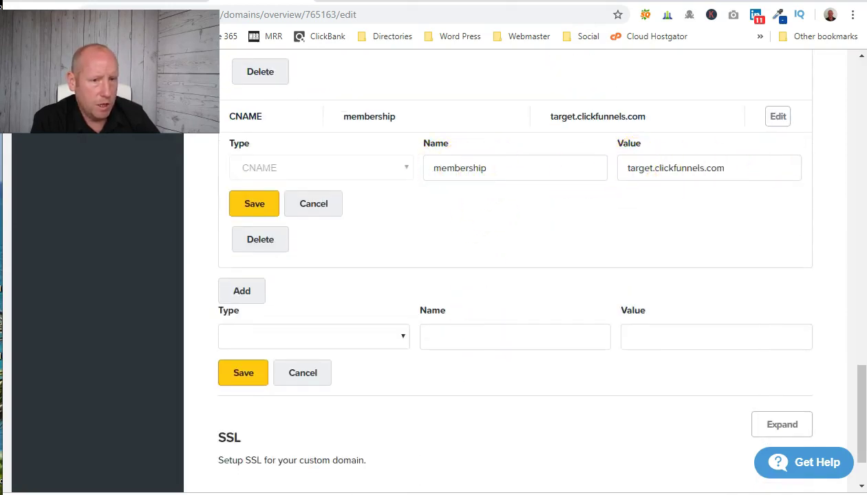
Leave the digitalfreedomllc.com settings and return to the list of domains
scroll(550, 223, "up", 20)
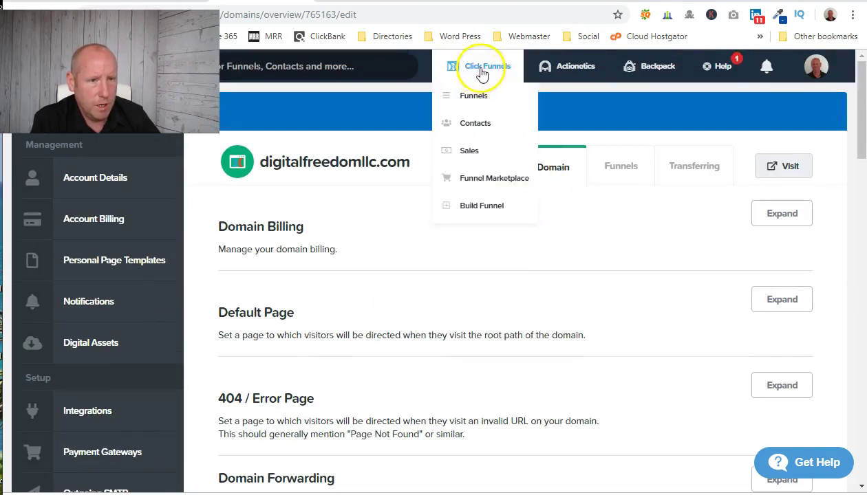
mouse_move(819, 48)
left_click(789, 155)
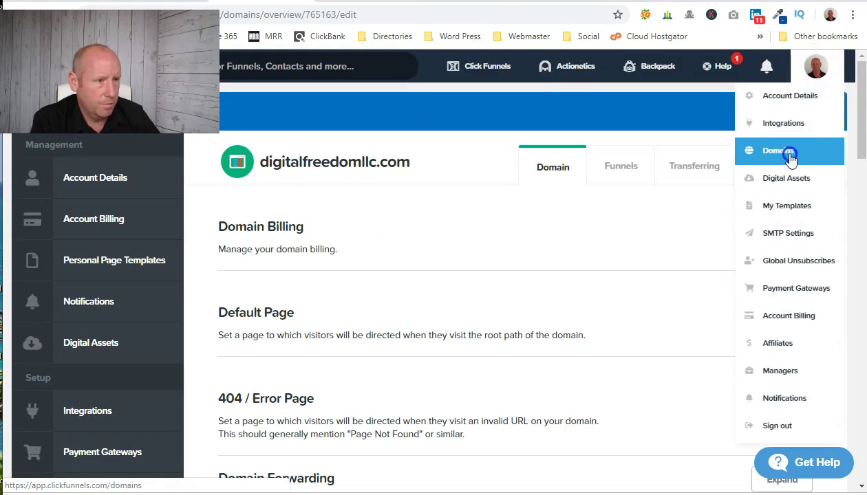
left_click(752, 181)
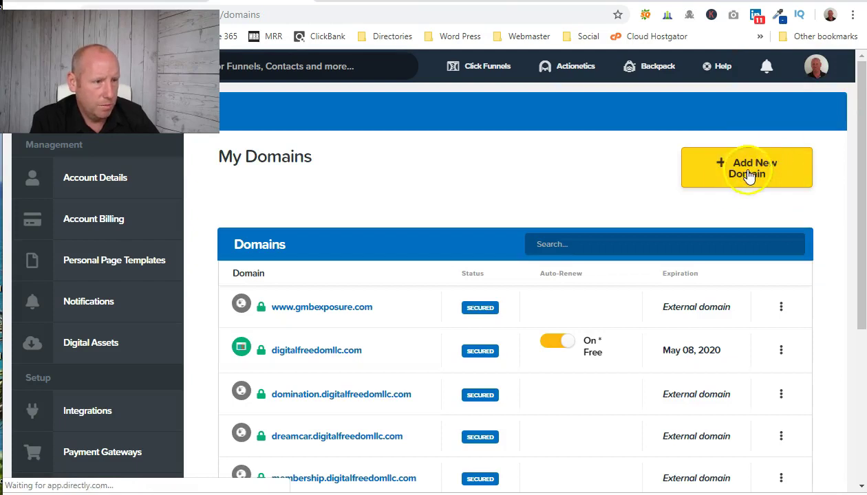
scroll(539, 172, "down", 5)
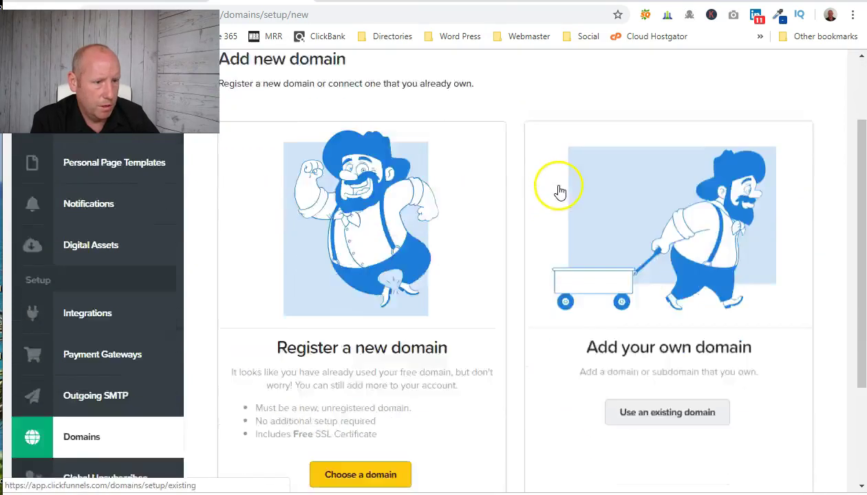
left_click(669, 262)
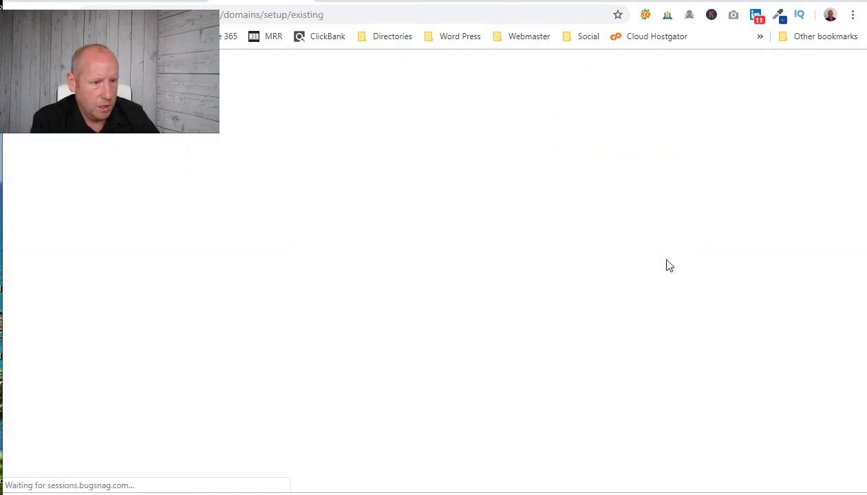
triple_click(219, 200)
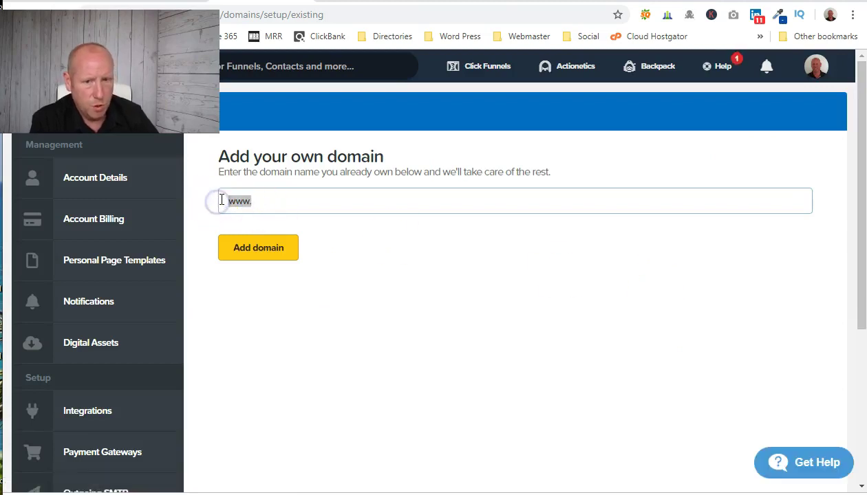
key("BackSpace")
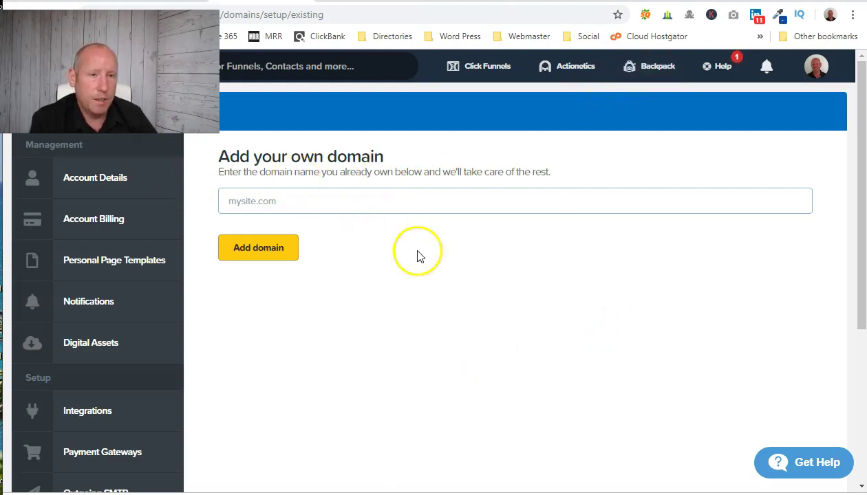
Return to the domain list, open the settings of membership.digitalfreedomllc.com and check its SSL section
left_click(816, 66)
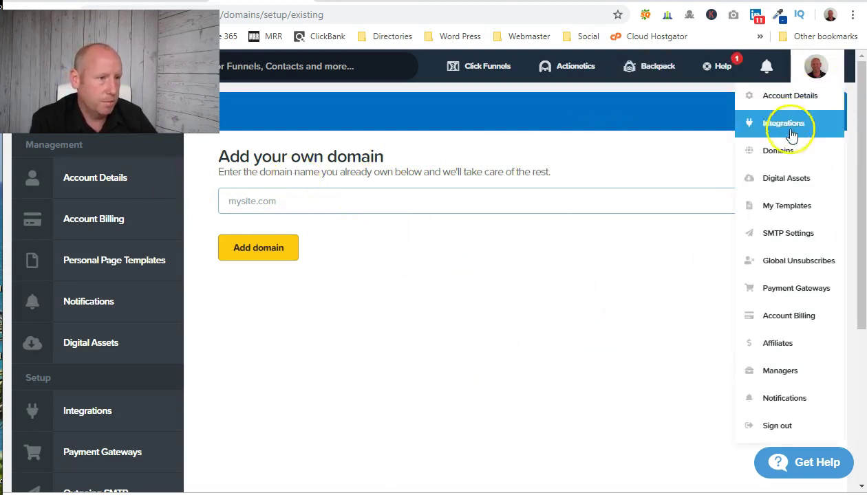
left_click(788, 151)
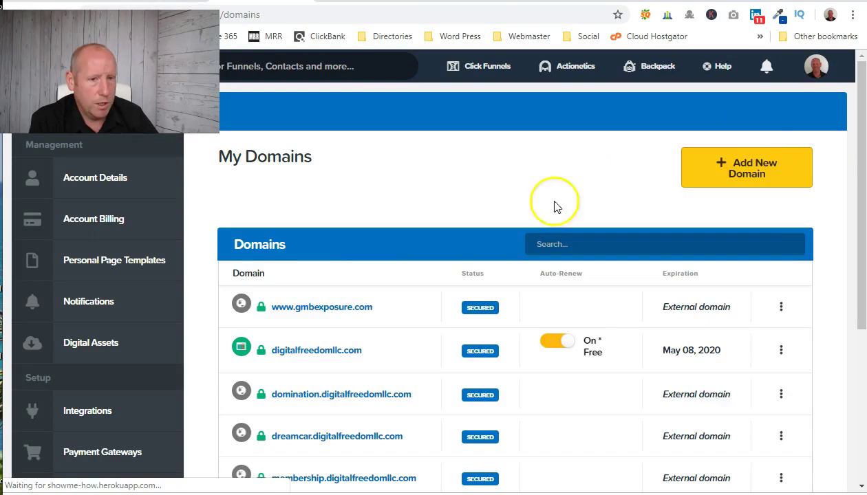
scroll(719, 338, "down", 3)
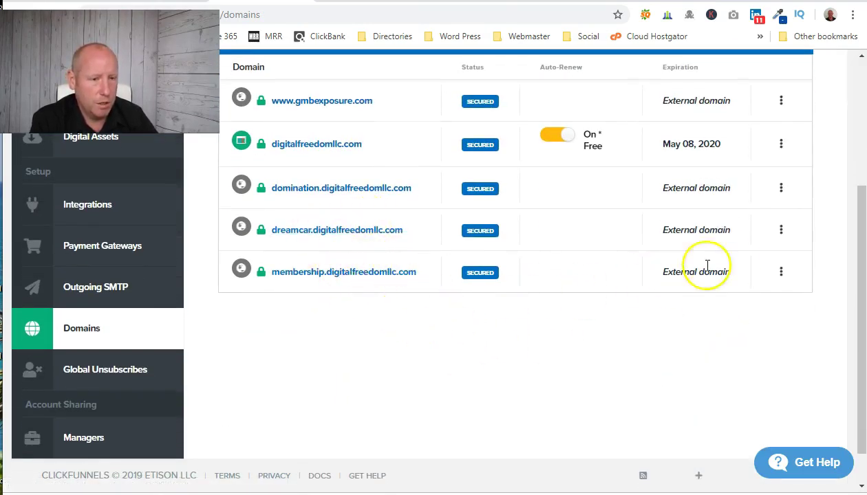
left_click(780, 275)
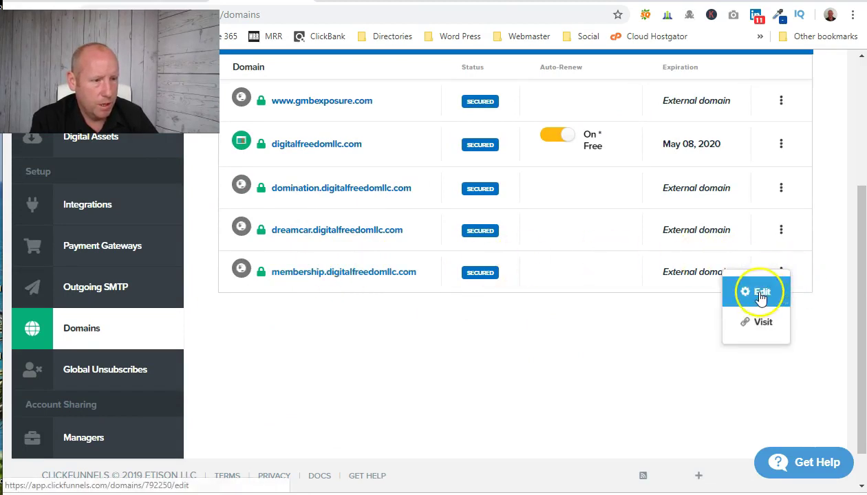
left_click(765, 292)
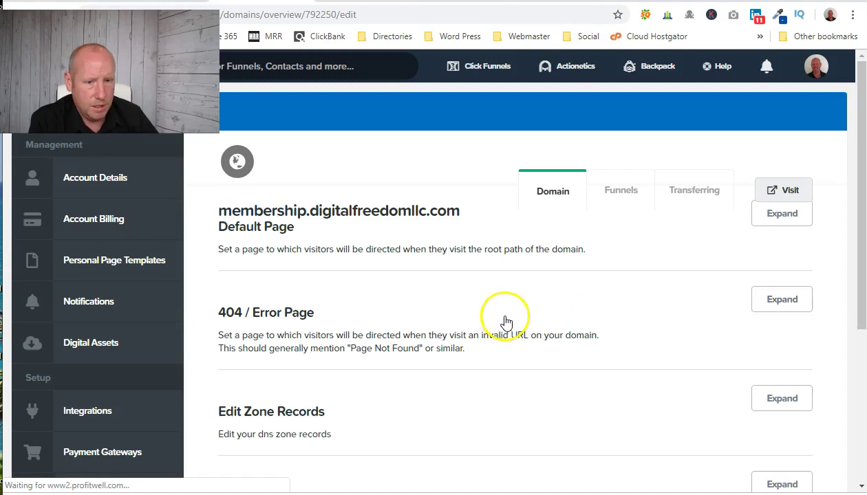
scroll(501, 316, "down", 4)
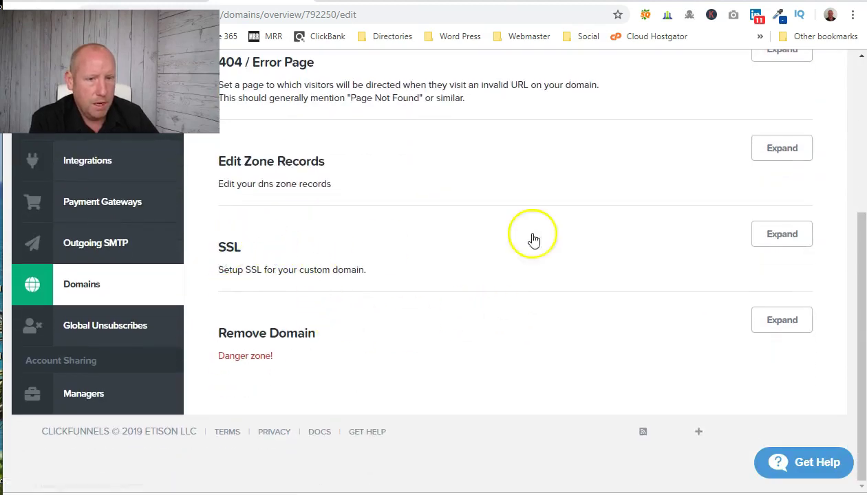
left_click(771, 234)
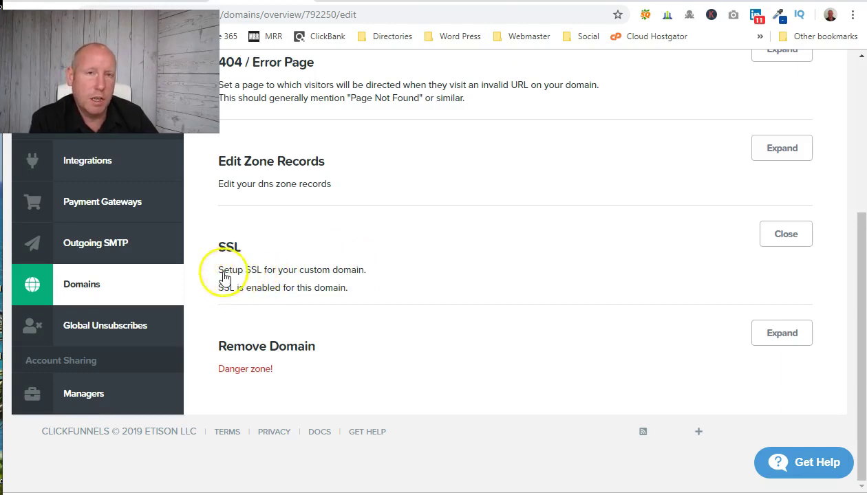
left_click(787, 241)
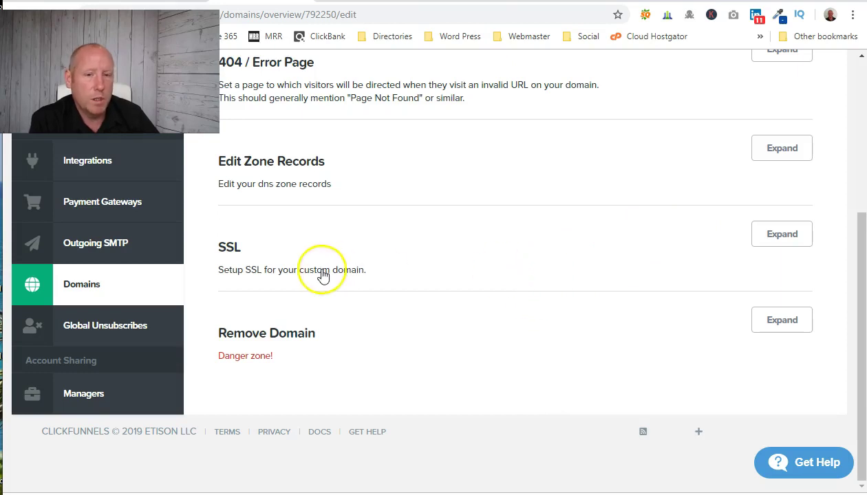
Go back to the domain list and check the security indicator of the membership subdomain
scroll(616, 217, "up", 4)
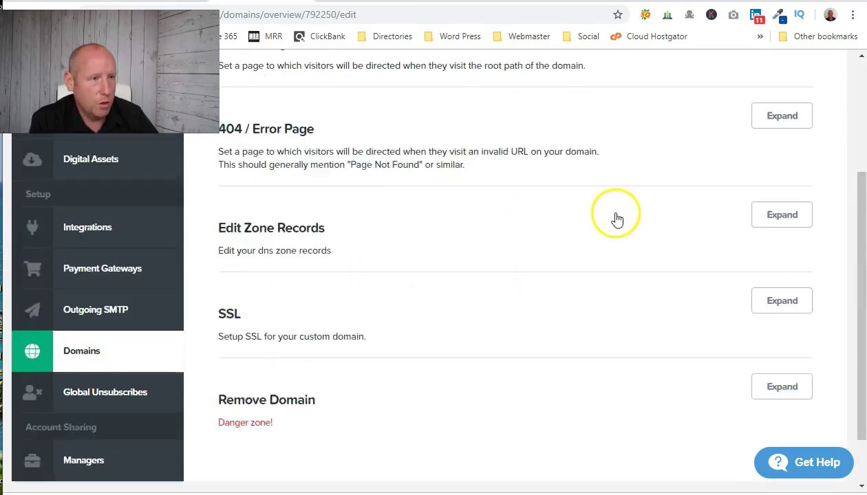
left_click(816, 66)
left_click(778, 151)
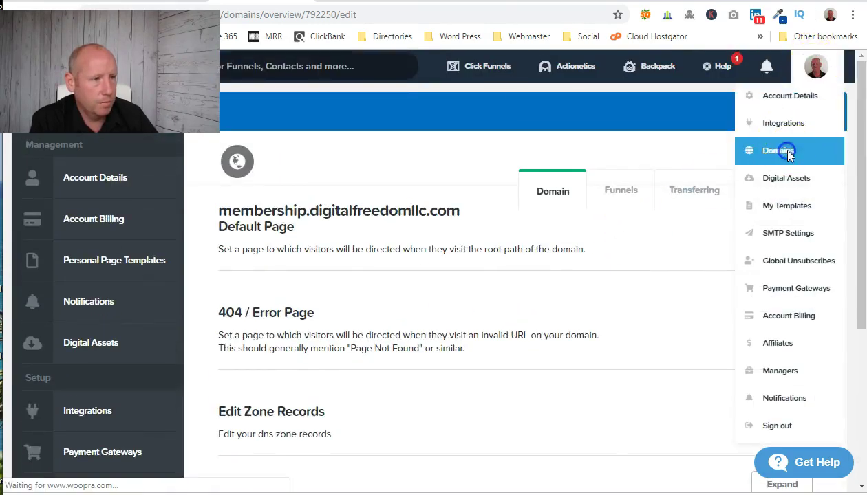
scroll(422, 289, "down", 3)
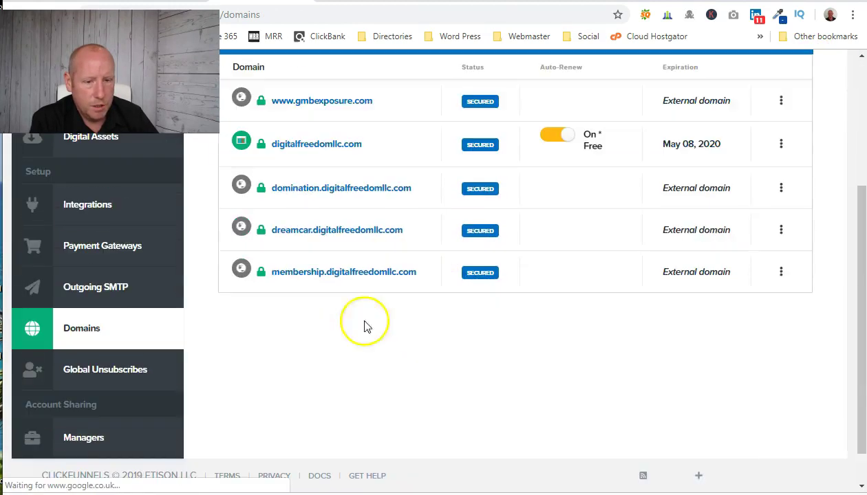
mouse_move(261, 272)
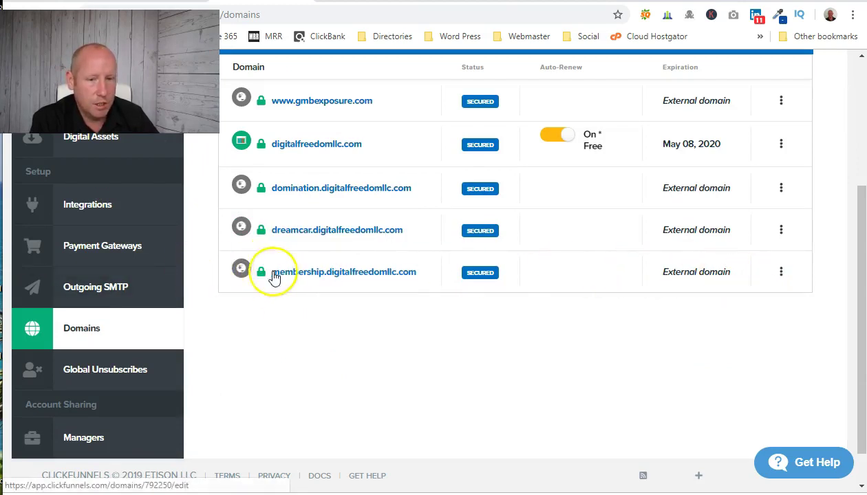
Reopen the membership subdomain's settings and examine its SSL section again, closing the section when done
left_click(782, 272)
left_click(769, 293)
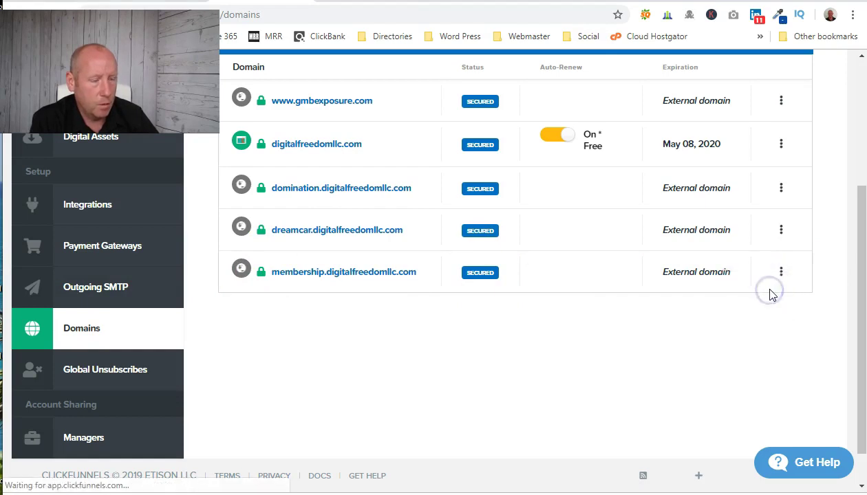
scroll(408, 331, "down", 3)
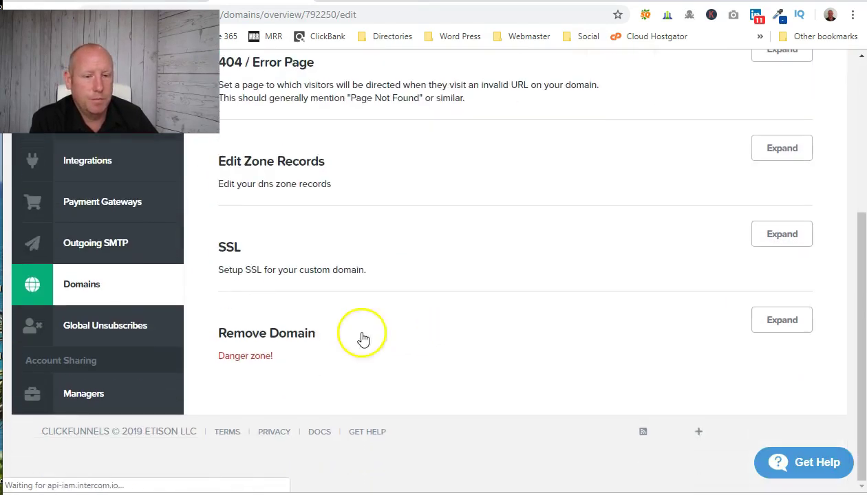
left_click(777, 234)
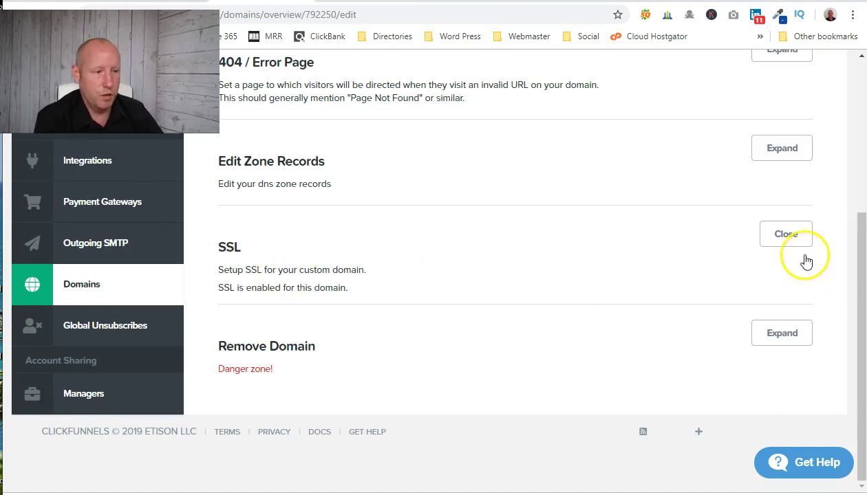
left_click(787, 237)
Examine which page is selected as the membership subdomain's 404 / Error Page, and collapse that section
scroll(750, 247, "up", 4)
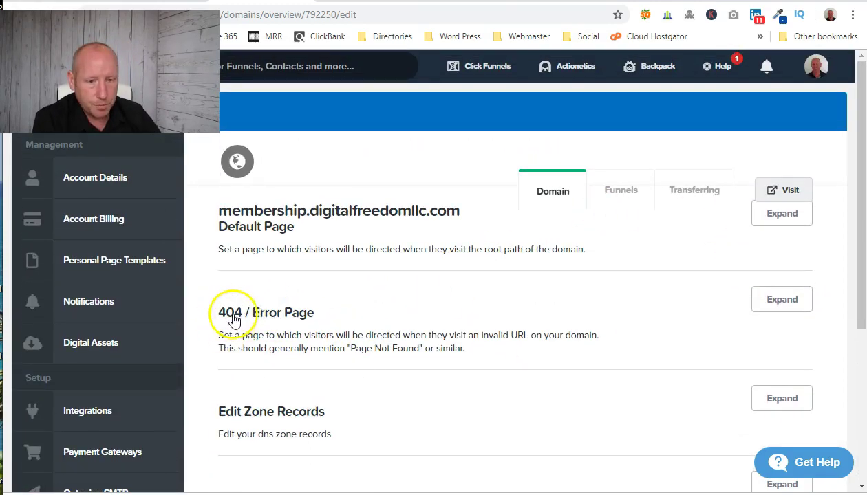
left_click(789, 305)
scroll(443, 343, "down", 2)
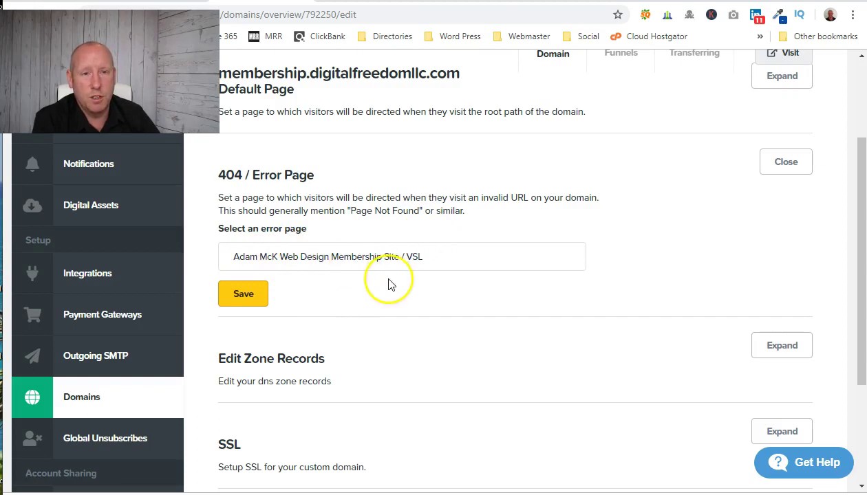
scroll(388, 285, "up", 2)
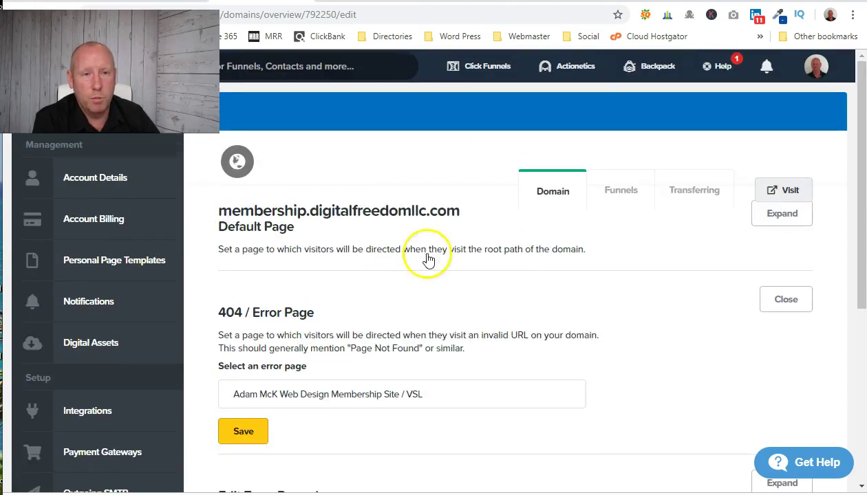
left_click(786, 300)
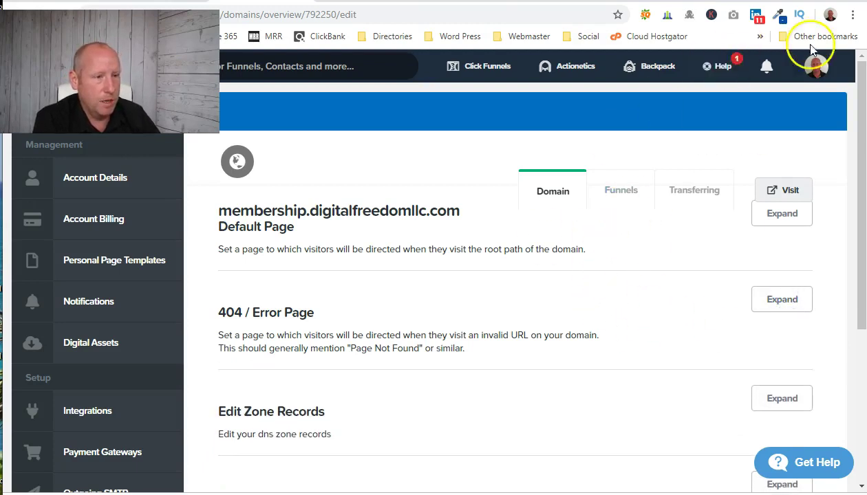
Open the Web Design Membership Site funnel's VSL page in the page editor and view its video area
mouse_move(493, 64)
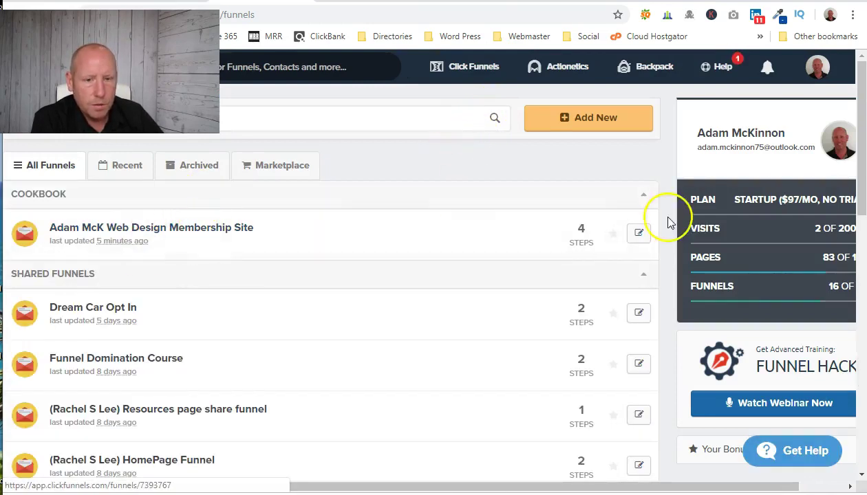
left_click(222, 228)
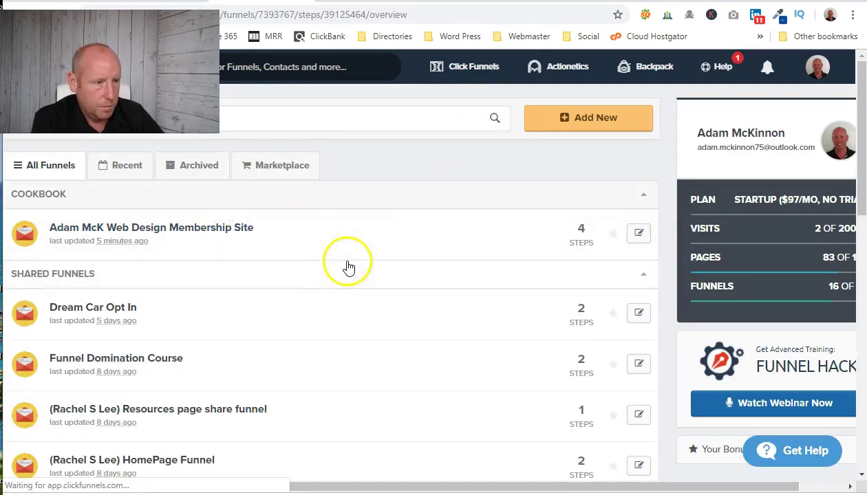
scroll(485, 294, "down", 1)
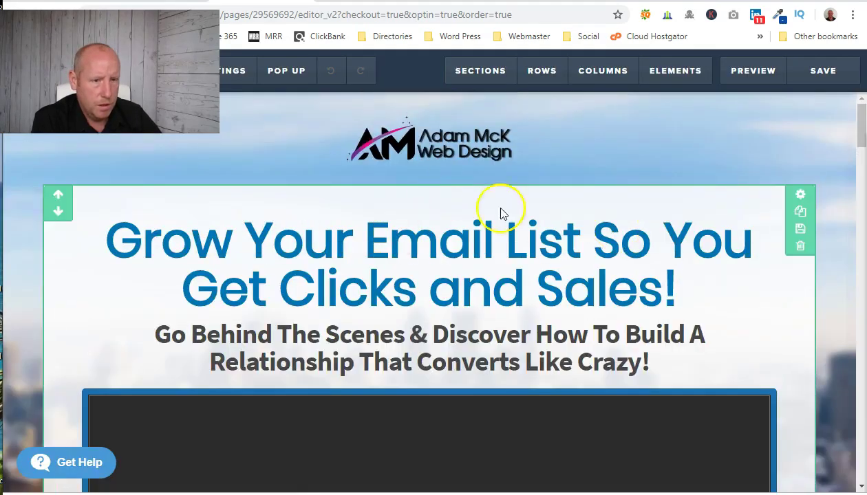
scroll(482, 207, "down", 2)
scroll(516, 215, "down", 2)
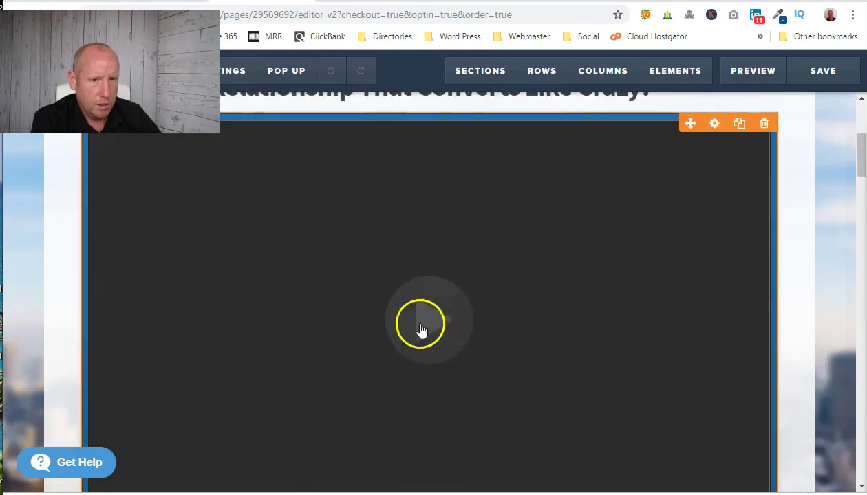
key("ctrl+Tab")
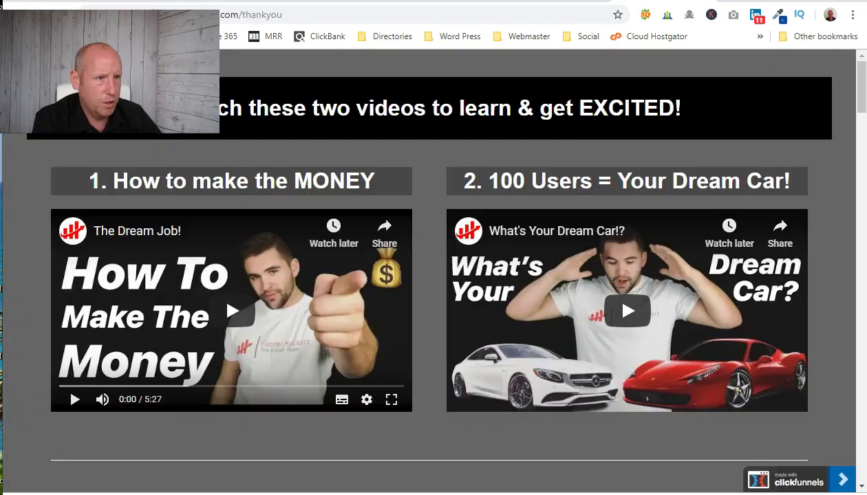
key("ctrl+Tab")
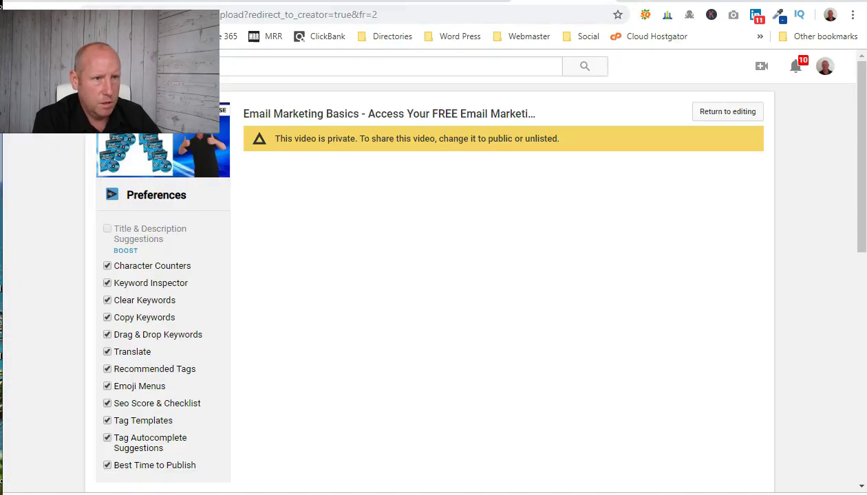
left_click(488, 15)
type("m")
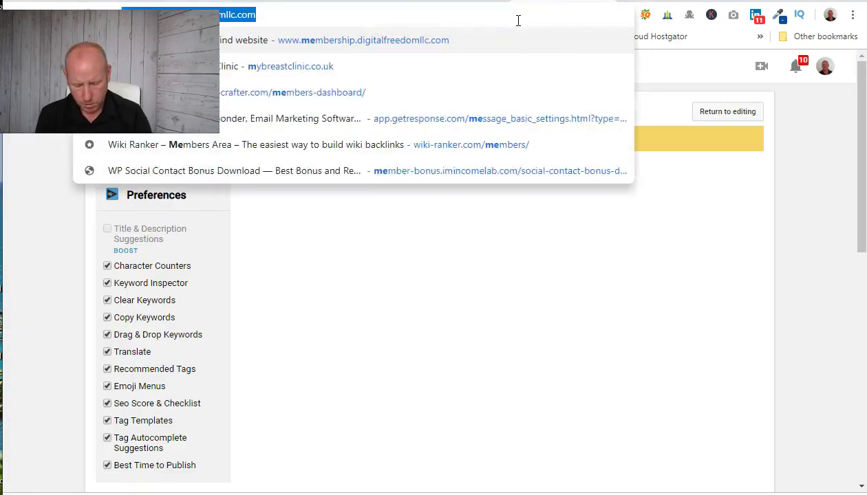
type("embership")
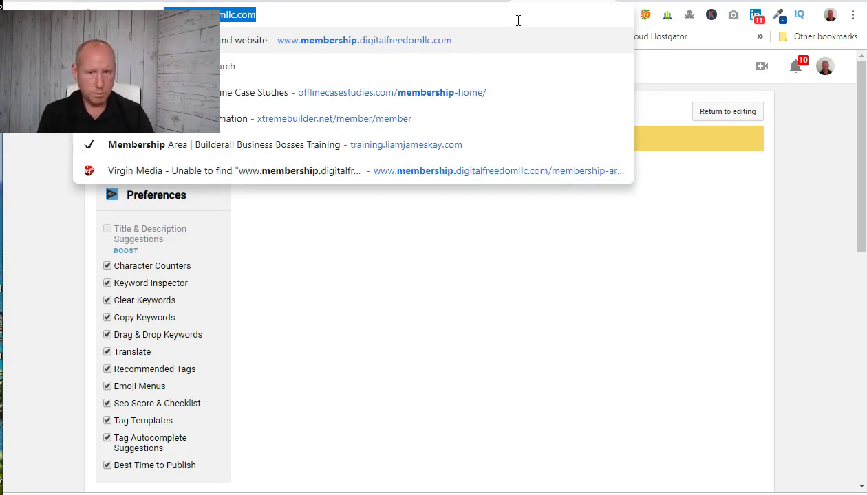
key("Return")
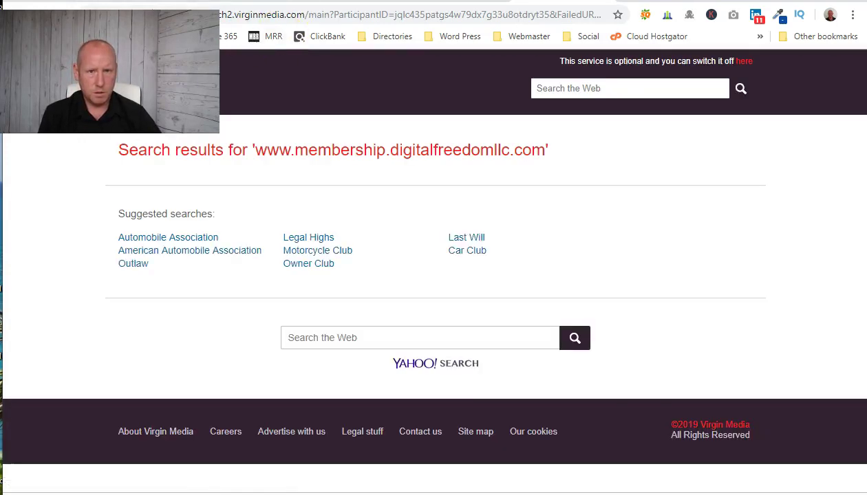
left_click(268, 15)
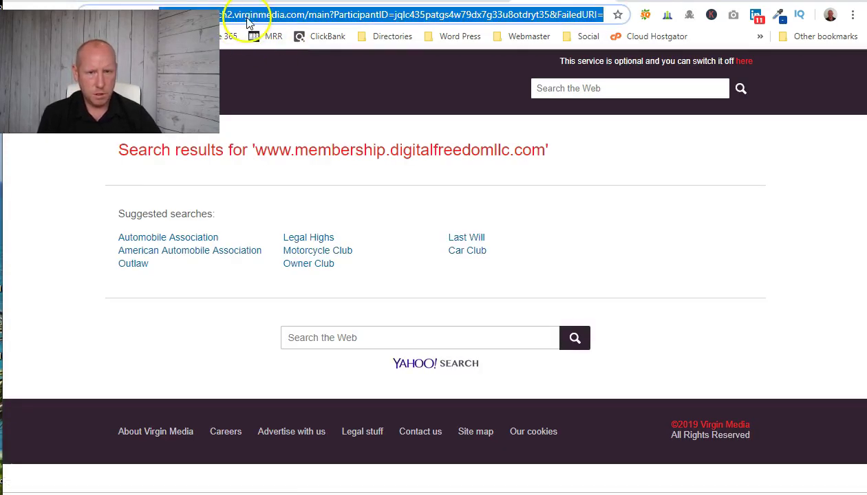
type("https://")
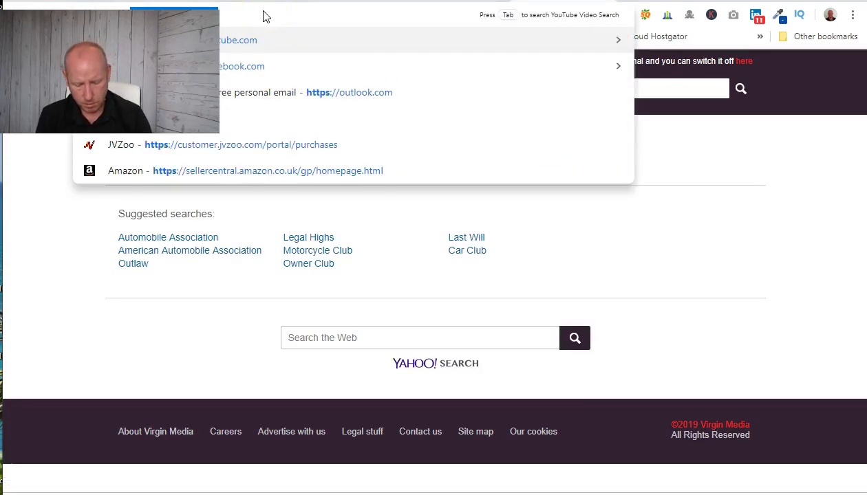
type("membership")
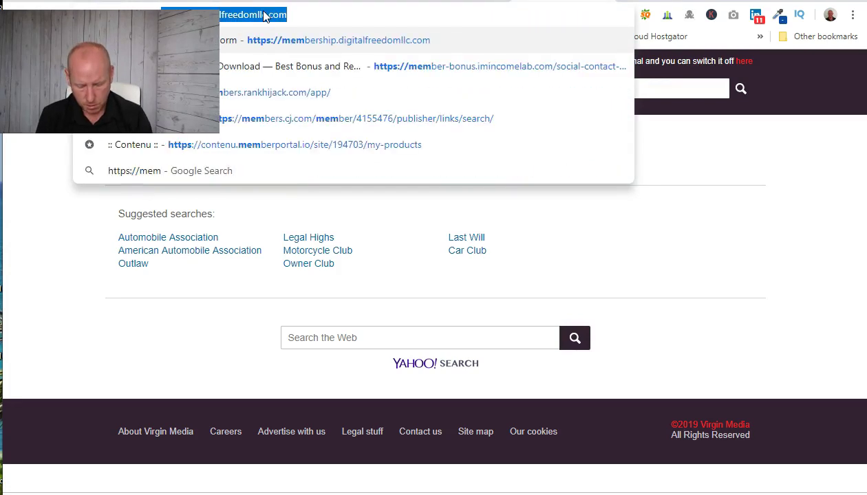
type(".")
key("Return")
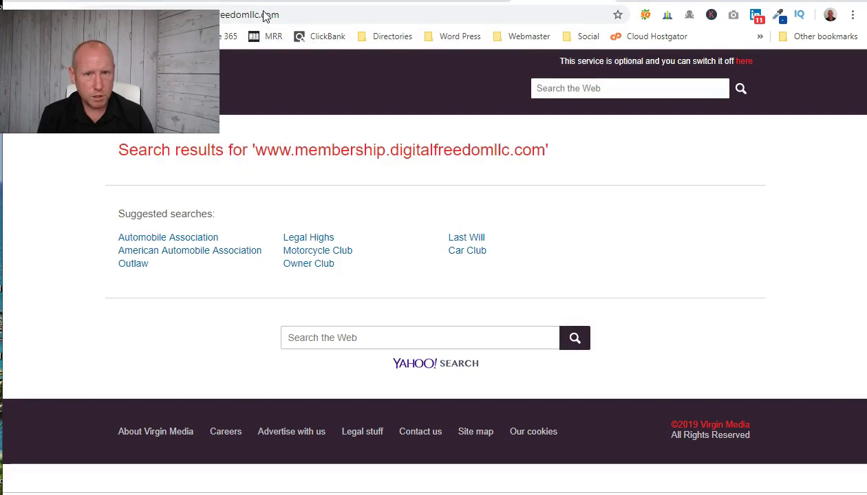
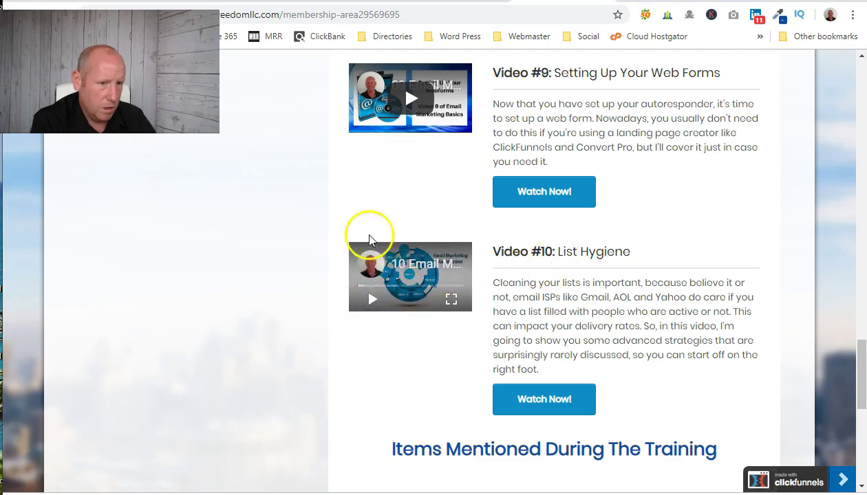
Open Video #10: List Hygiene from the course page on YouTube, pause it, look over its page, and return to the course
scroll(513, 282, "down", 2)
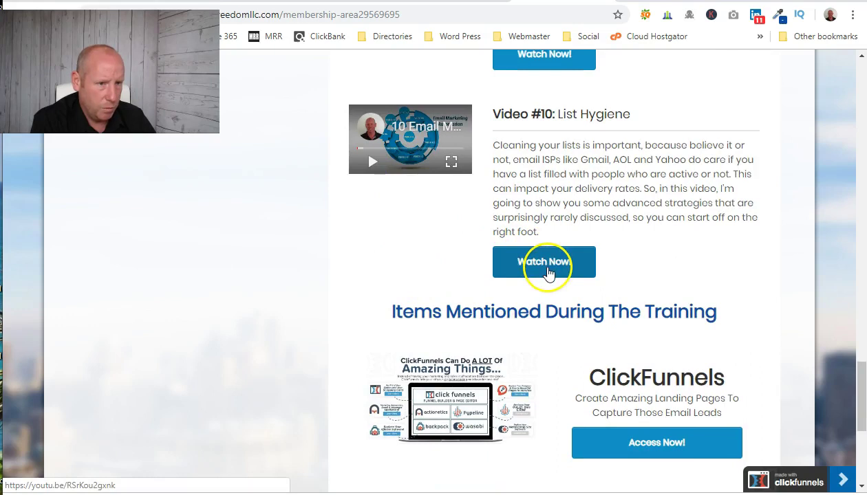
left_click(548, 273)
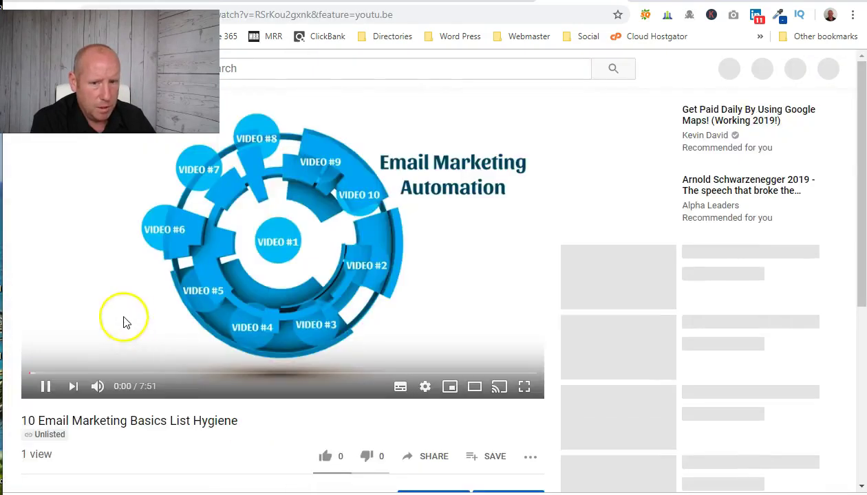
left_click(45, 388)
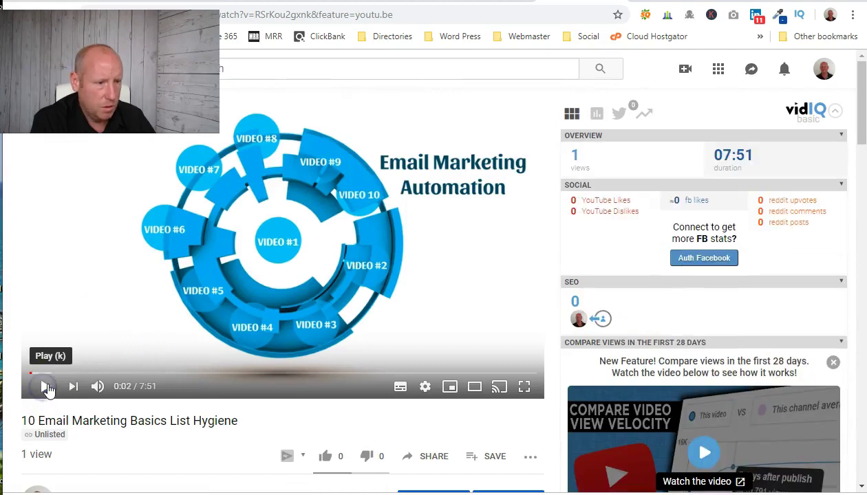
scroll(646, 330, "down", 3)
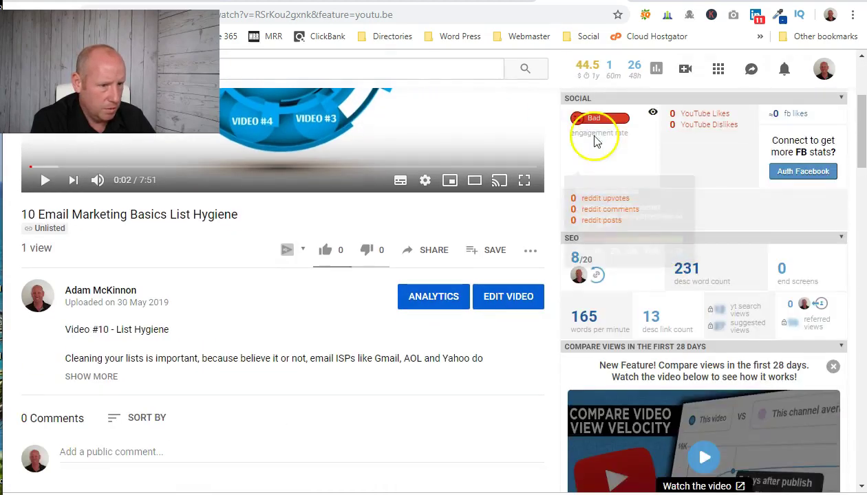
scroll(596, 141, "up", 3)
key("ctrl+Tab")
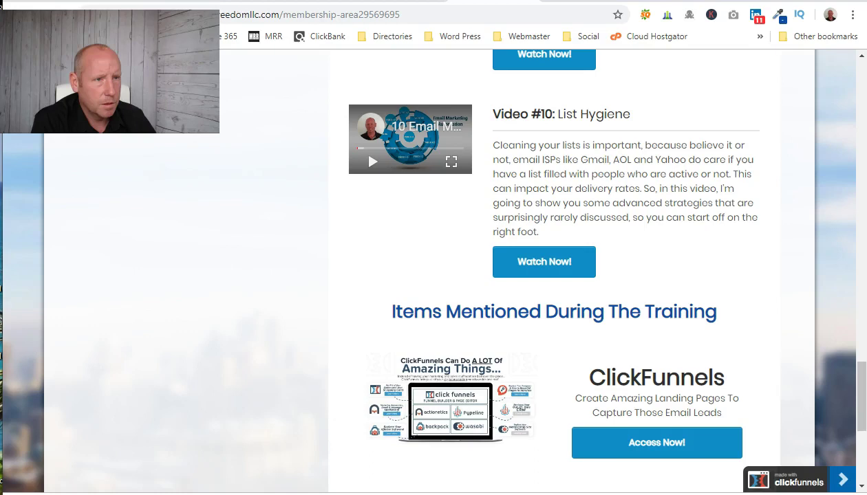
Examine the Items Mentioned During The Training section down to the page footer, and return to the top of the course page
scroll(545, 336, "down", 3)
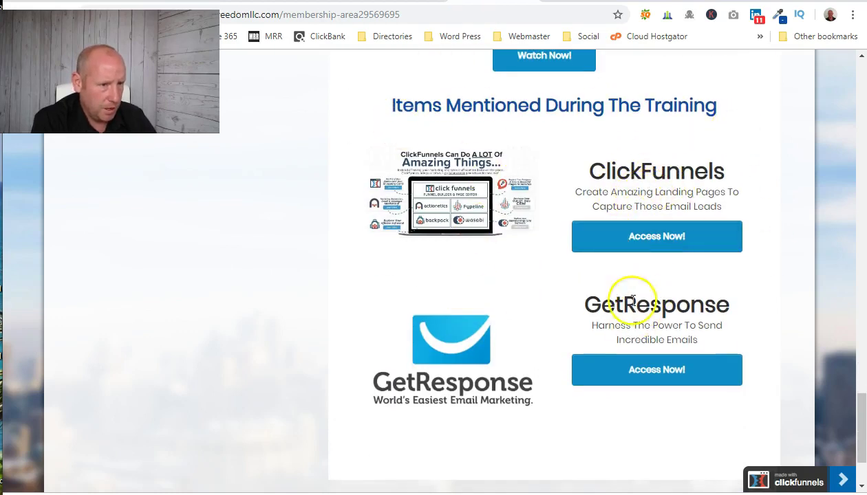
scroll(592, 385, "down", 2)
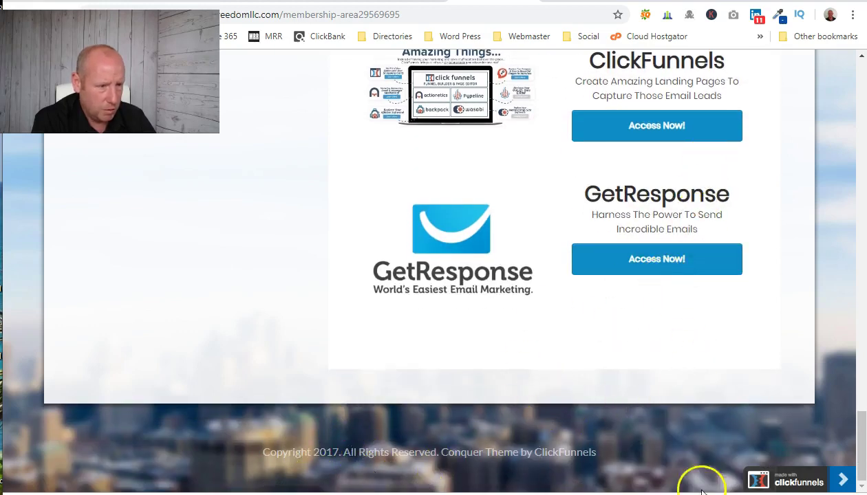
scroll(563, 307, "up", 20)
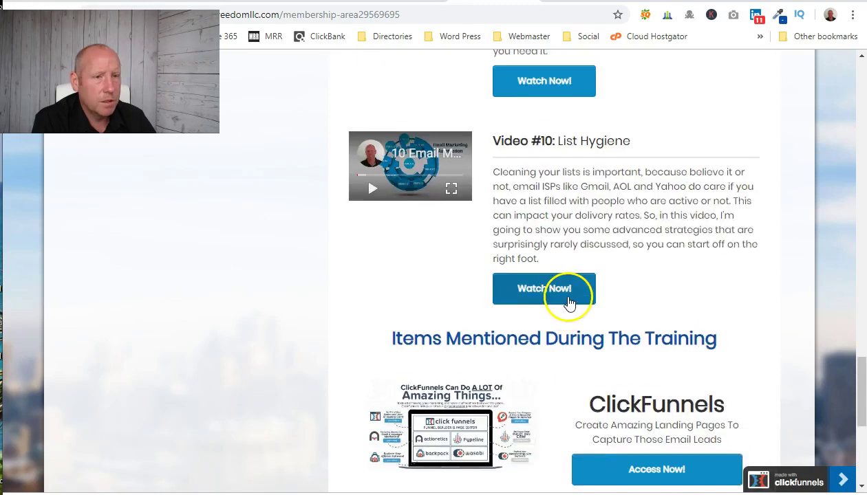
scroll(567, 305, "up", 10)
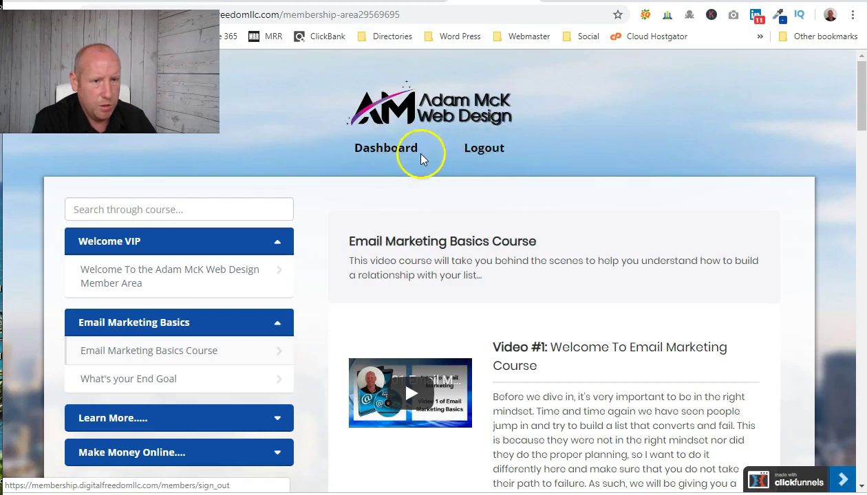
Switch to the browser tab with the VSL page editor and exit the editor to the funnel steps
key("ctrl+Tab")
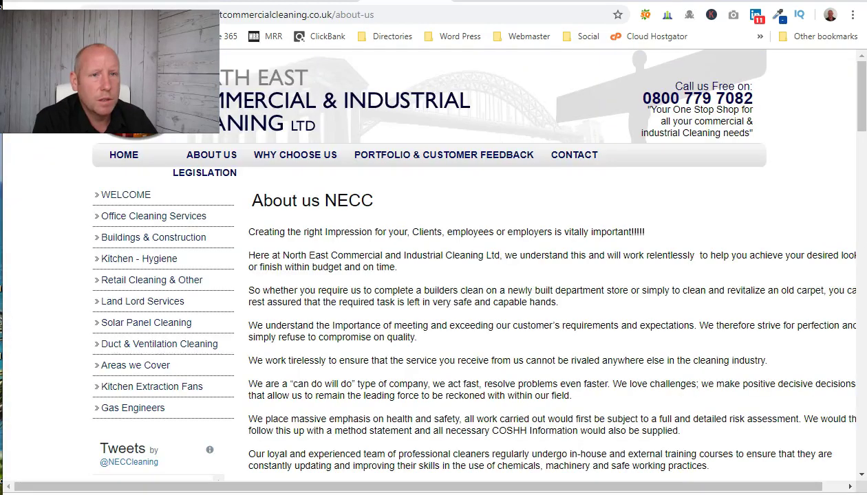
key("ctrl+Tab")
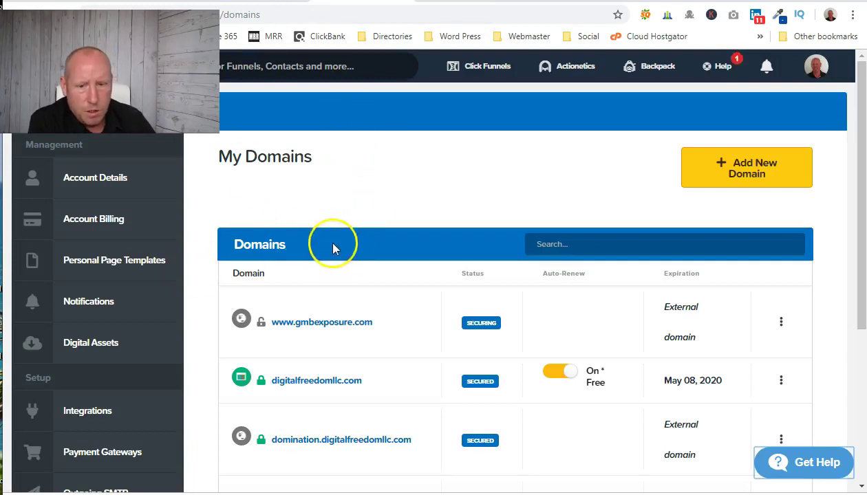
key("ctrl+Tab")
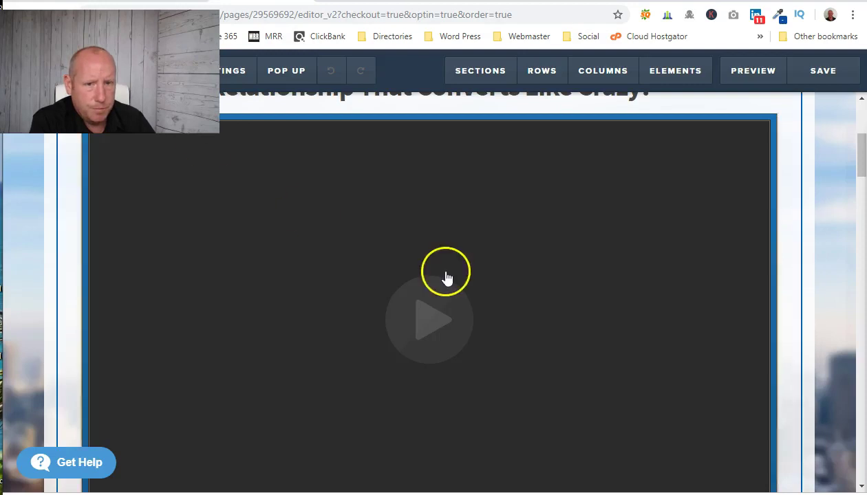
scroll(445, 275, "up", 5)
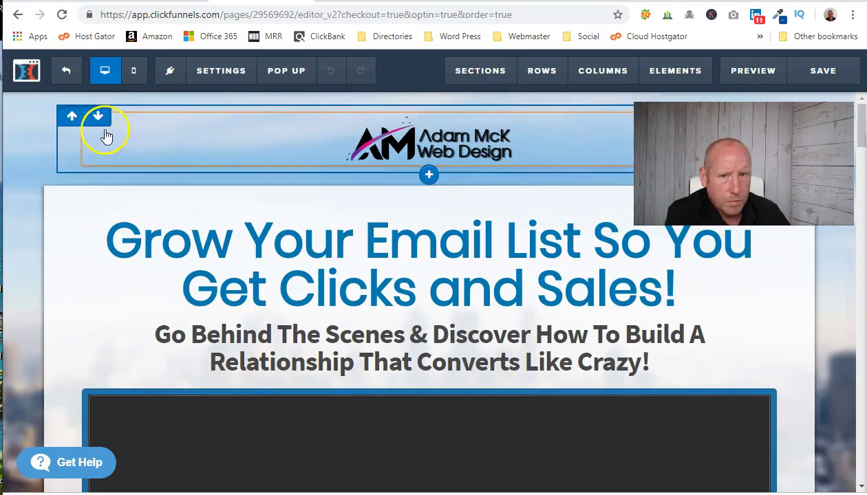
left_click(72, 72)
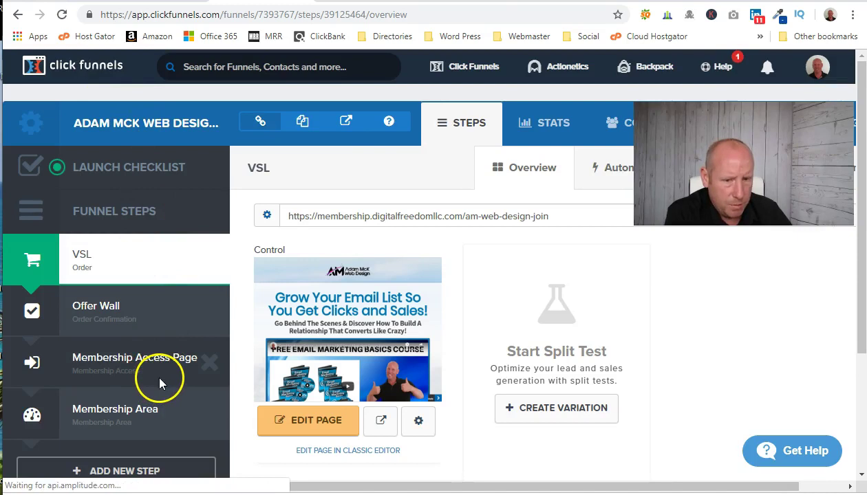
Open the funnel's Membership Area step and review its sections and lessons
scroll(166, 374, "down", 2)
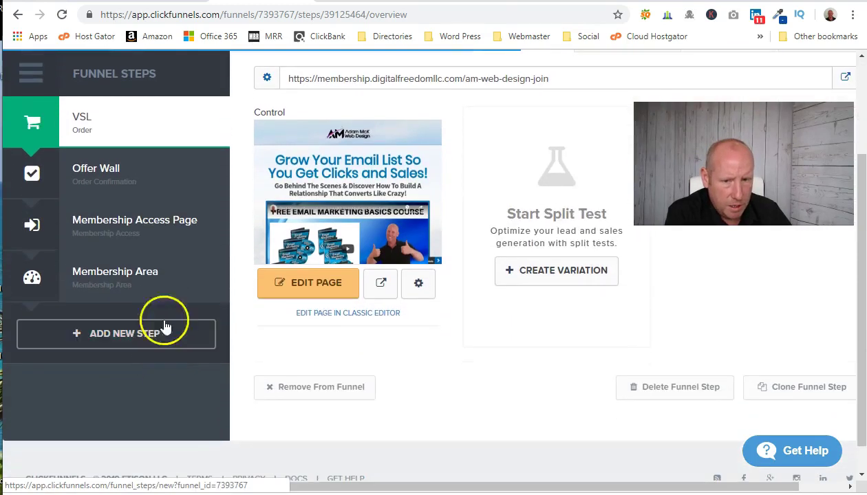
left_click(158, 240)
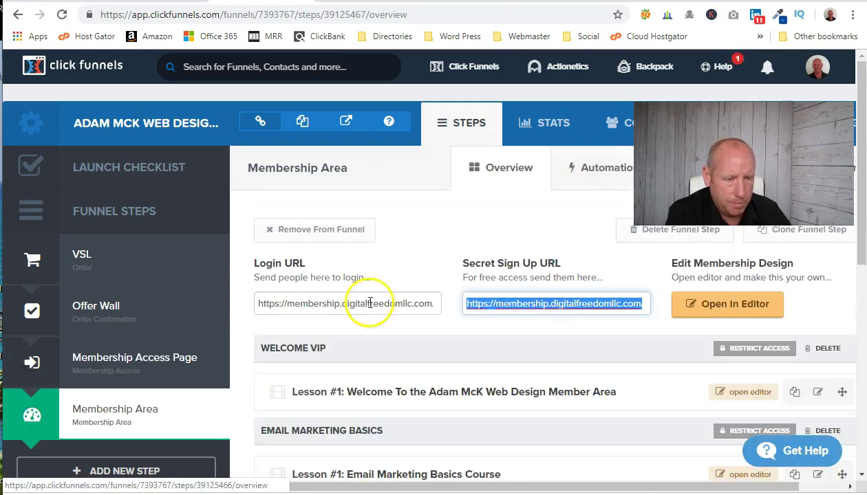
scroll(482, 289, "down", 2)
scroll(447, 227, "up", 1)
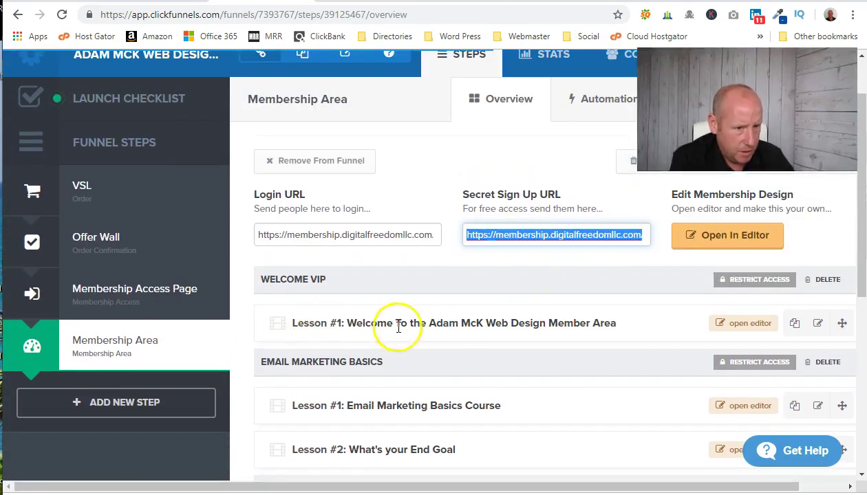
scroll(487, 358, "down", 1)
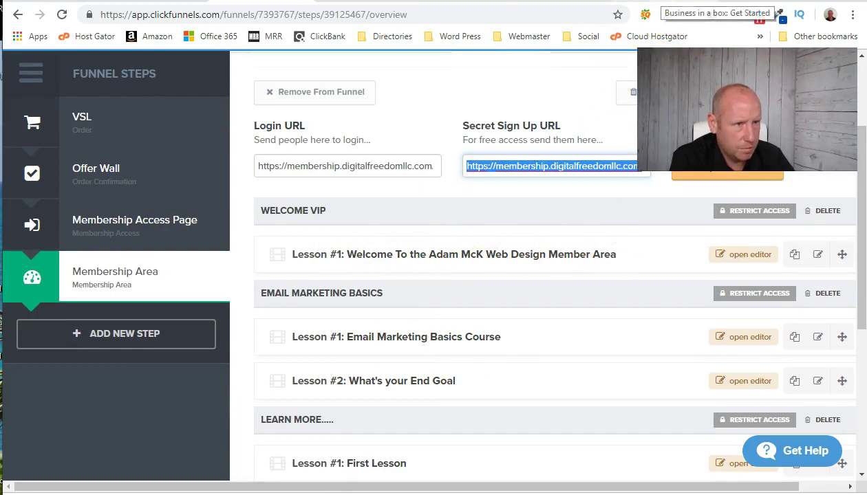
Check the Welcome VIP lesson on the live member site, and return to the funnel's Membership Area overview
left_click(490, 2)
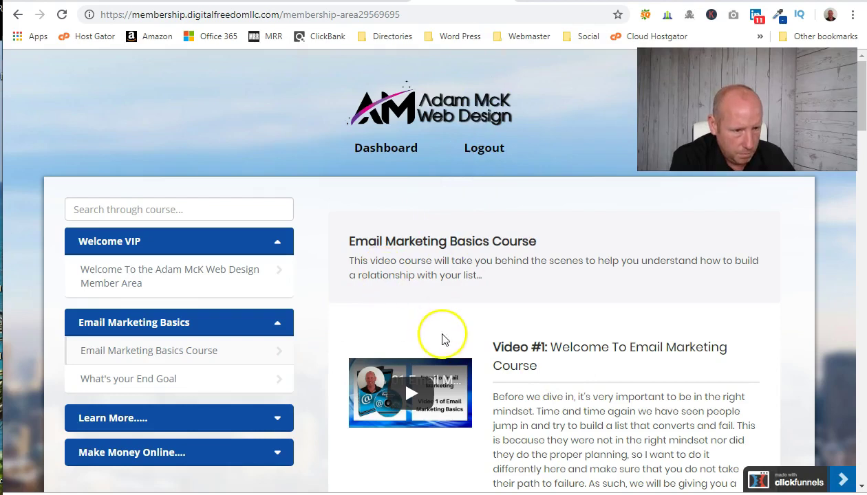
left_click(158, 282)
left_click(358, 1)
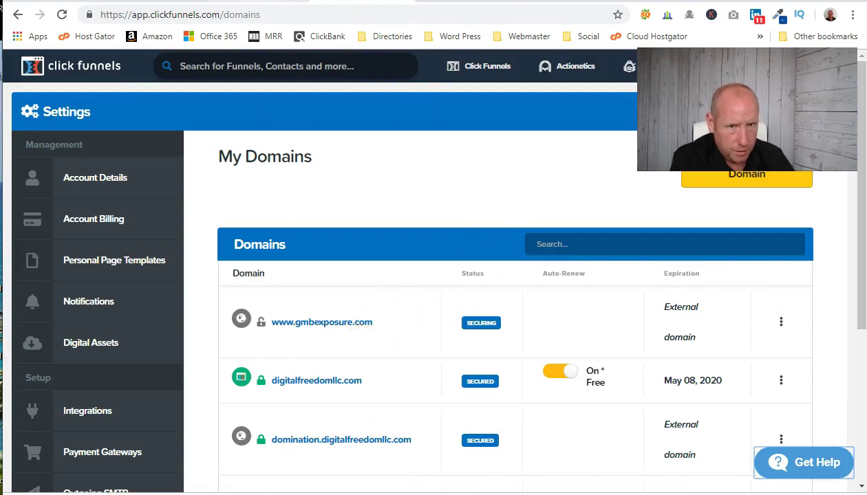
key("ctrl+Tab")
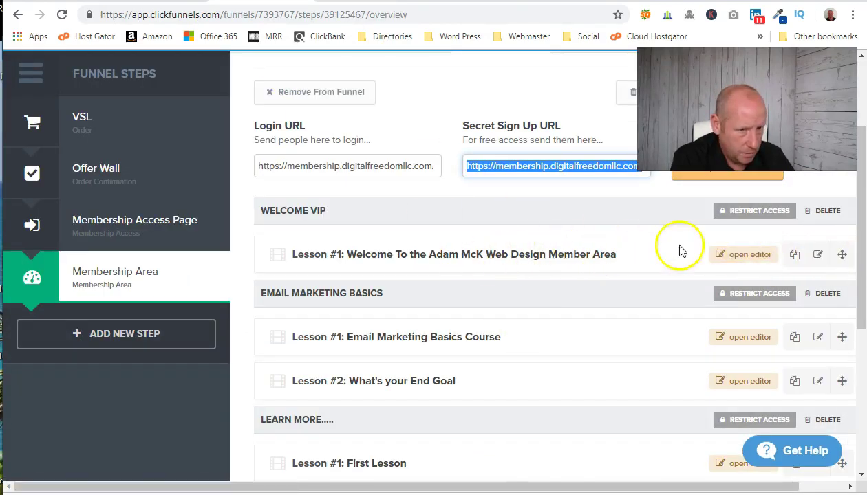
Open Lesson #1 of the Welcome VIP section in the lesson editor and look over its template layout
left_click(752, 255)
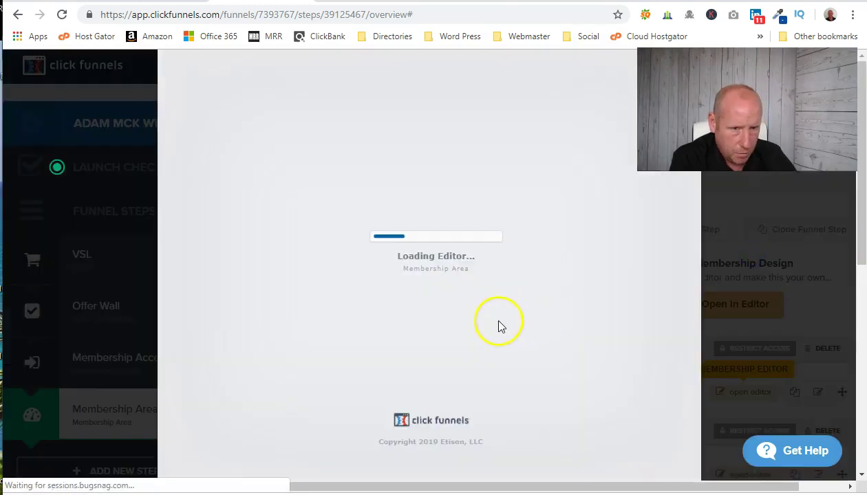
scroll(415, 292, "down", 1)
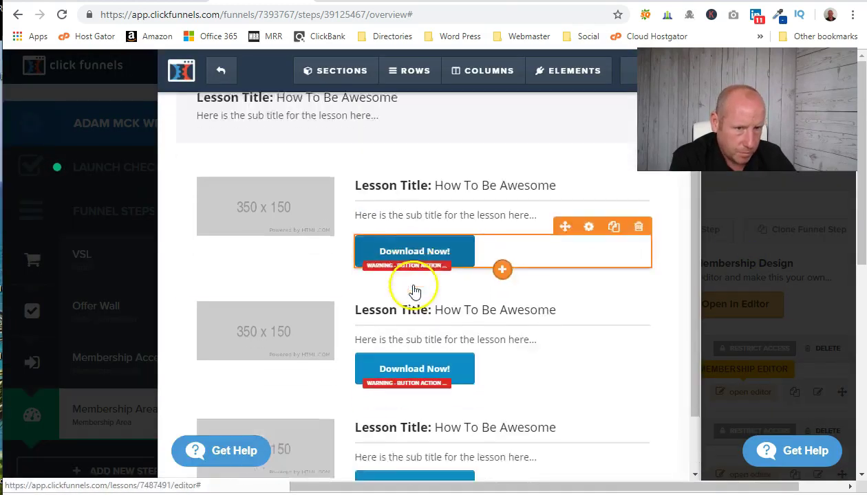
scroll(415, 292, "up", 1)
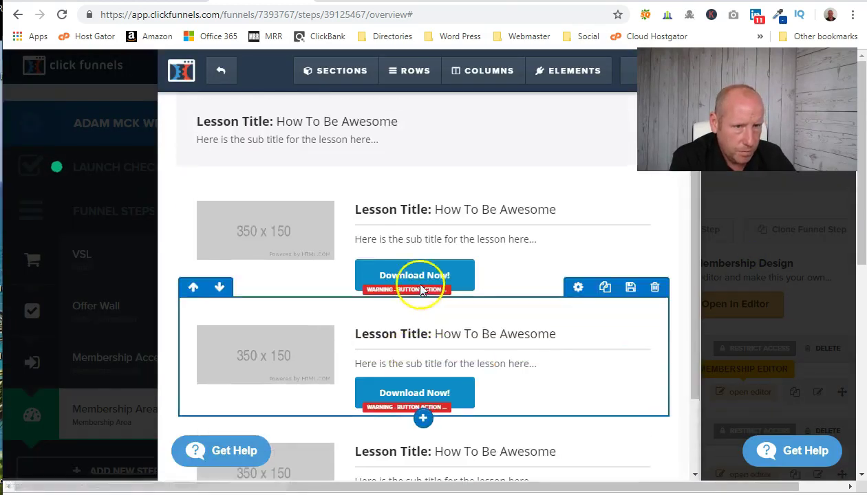
Replace the lesson's top title with "WELCOME VIP" and centre it
left_click(315, 121)
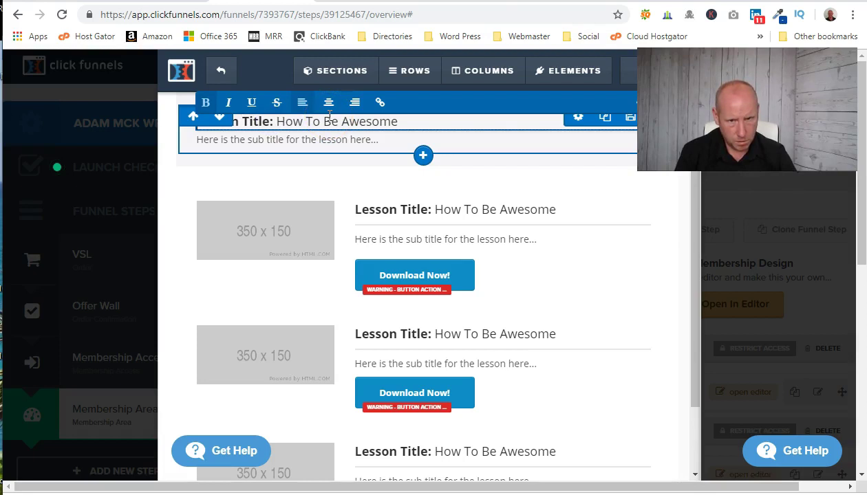
type("OME VIP")
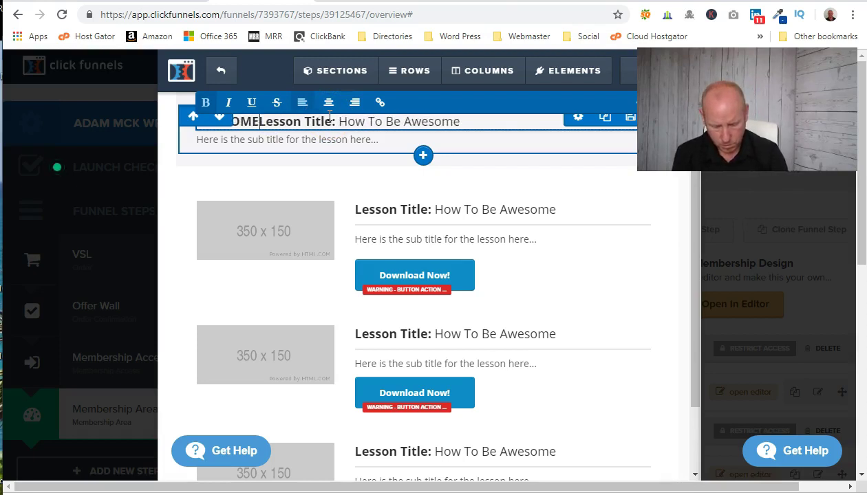
key("Delete")
key("Delete")
key("Delete")
key("Delete")
key("Delete")
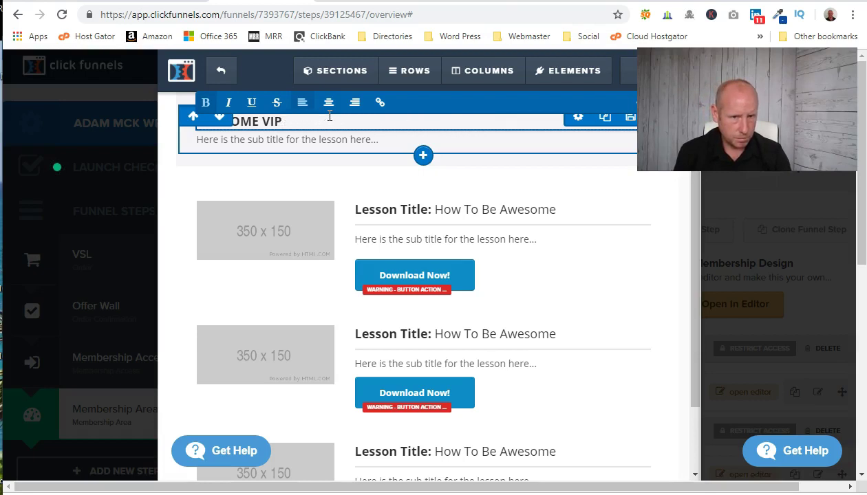
left_click(294, 126)
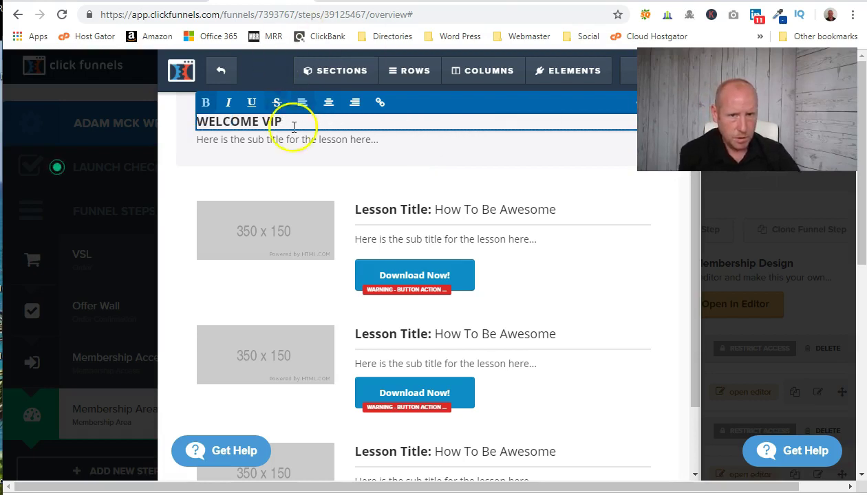
left_click(328, 103)
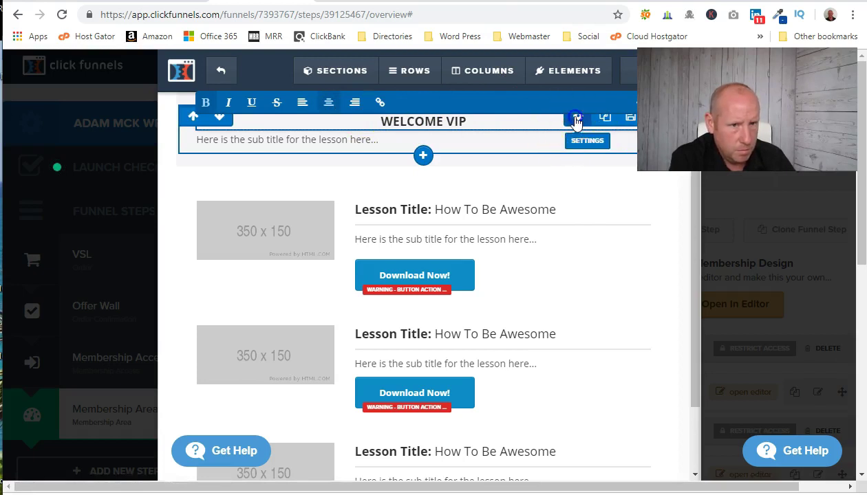
Look through the general and advanced settings of the one-column row that holds the WELCOME VIP title
left_click(577, 121)
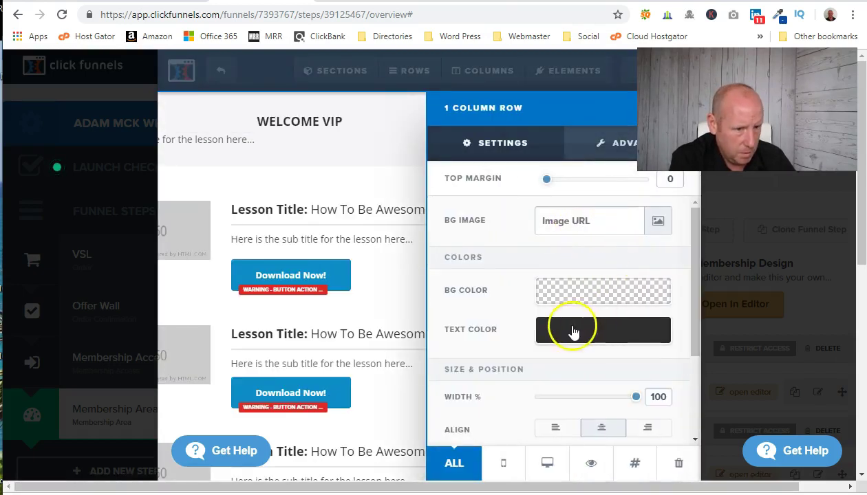
scroll(573, 332, "down", 1)
scroll(545, 360, "down", 1)
scroll(538, 355, "up", 1)
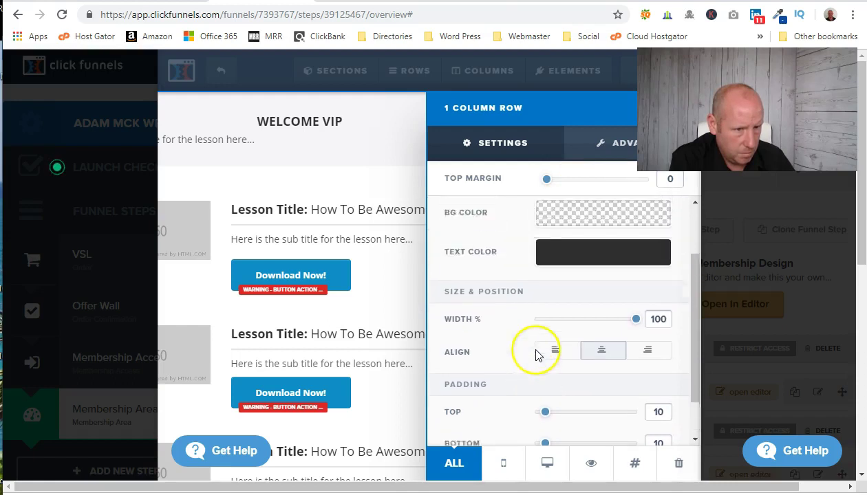
scroll(538, 355, "up", 1)
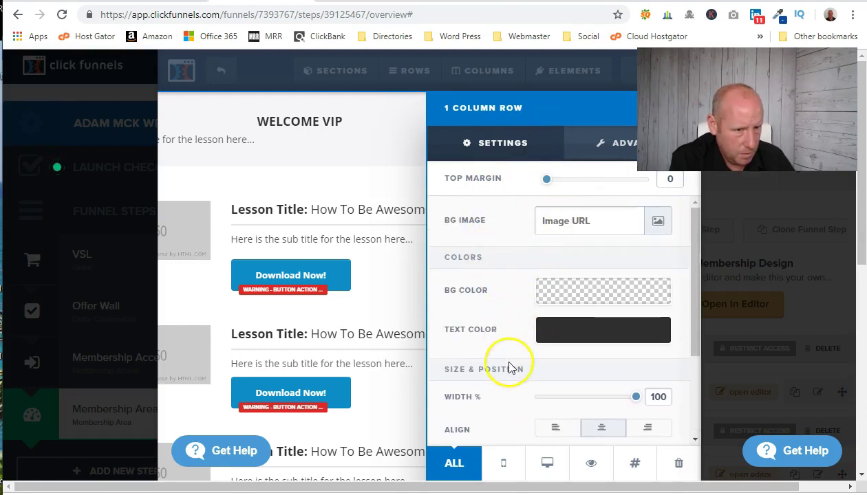
scroll(510, 368, "down", 2)
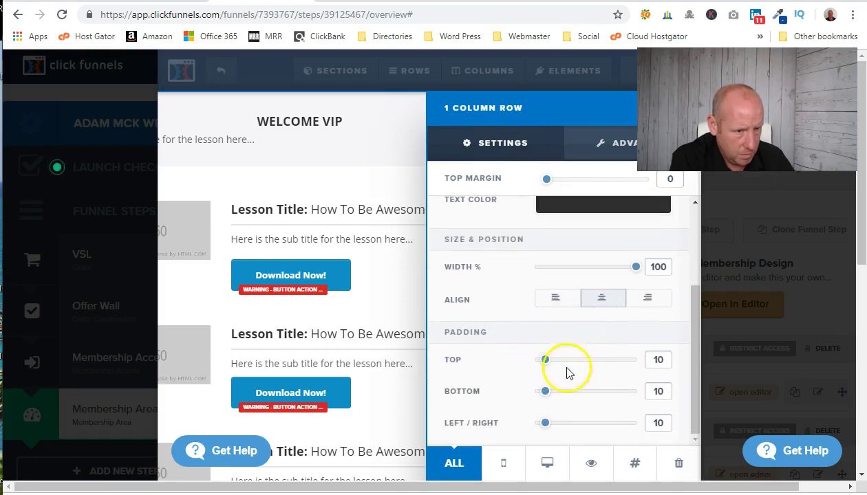
scroll(555, 336, "down", 1)
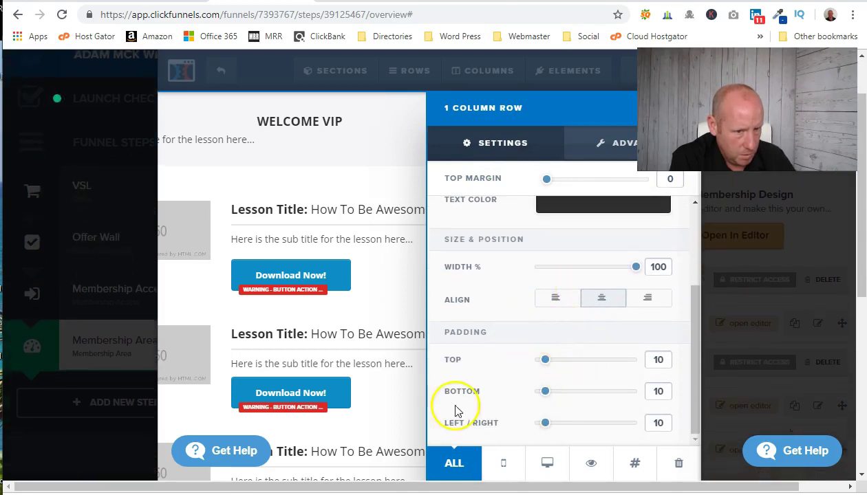
left_click(585, 144)
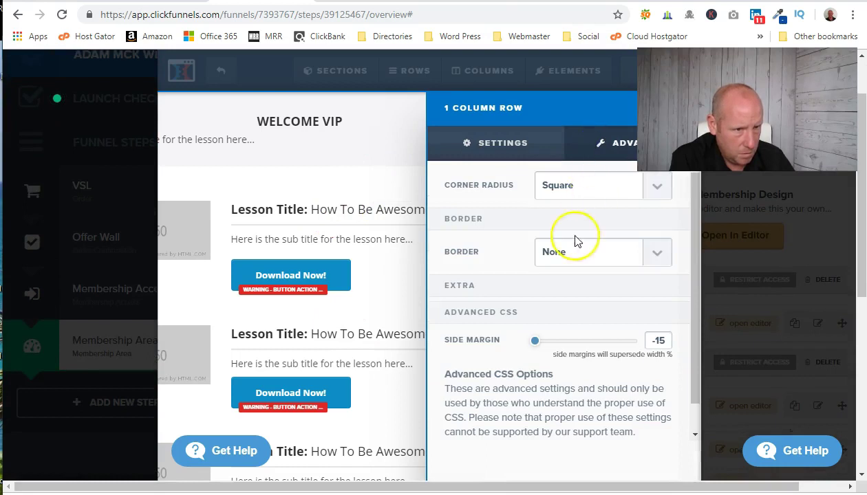
left_click(315, 141)
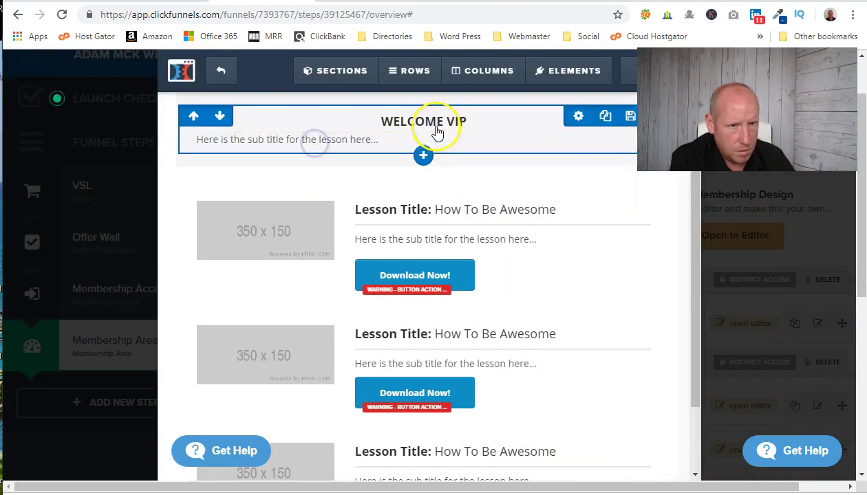
Increase the font size of the WELCOME VIP headline so that it reads as a large page title
left_click(439, 121)
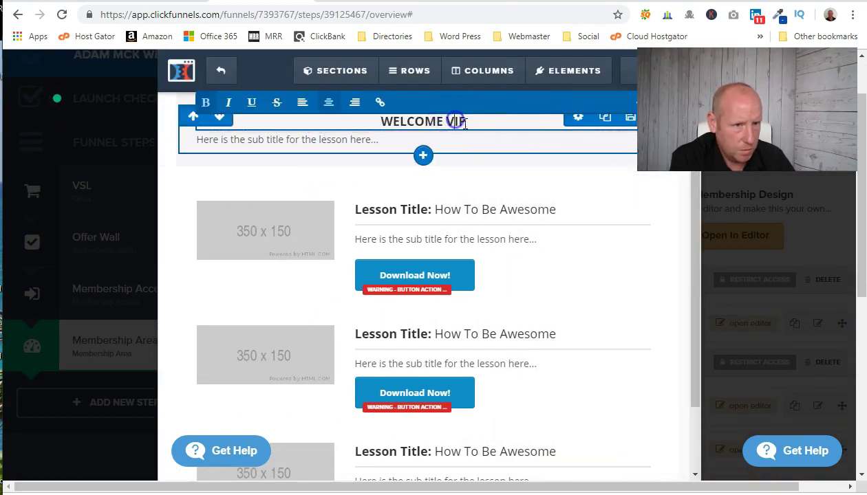
left_click(565, 182)
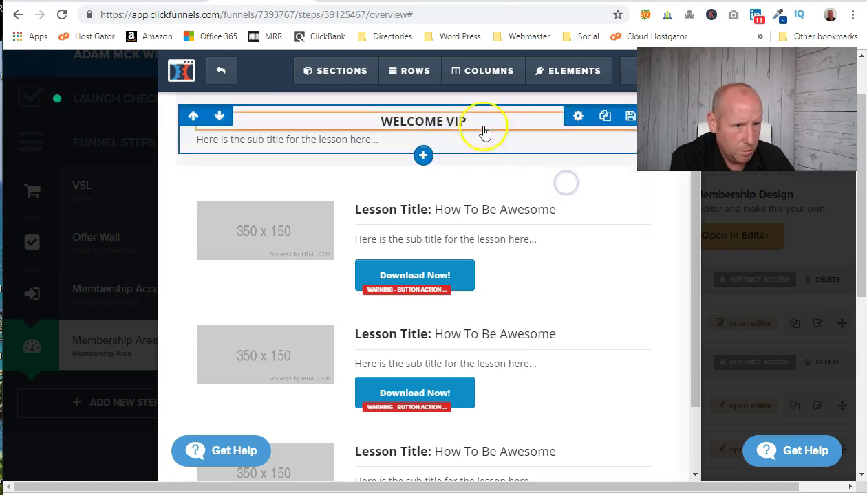
left_click(589, 124)
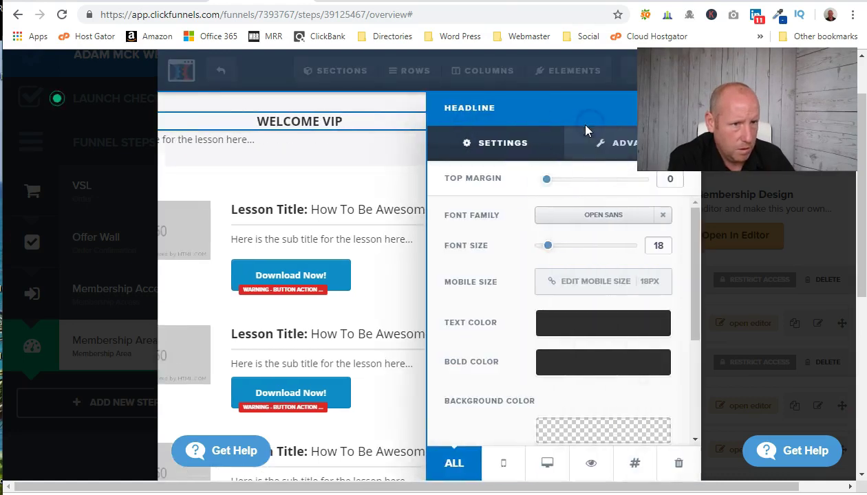
left_click_drag(548, 253, 578, 253)
left_click(373, 140)
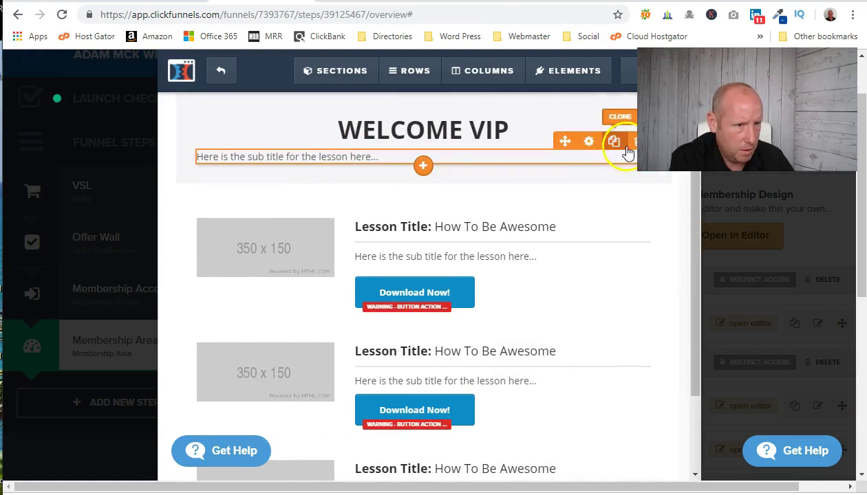
Delete the placeholder subtitle under the WELCOME VIP headline and all three sample lesson rows
left_click(633, 143)
left_click(512, 97)
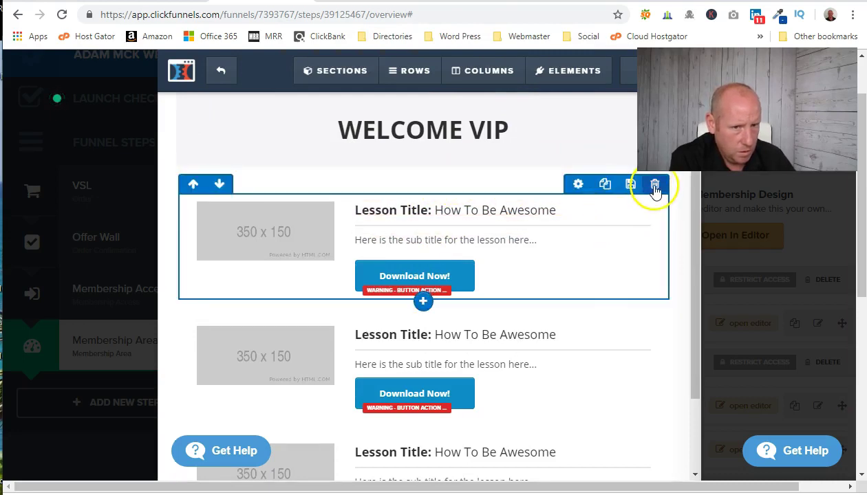
left_click(655, 186)
left_click(490, 100)
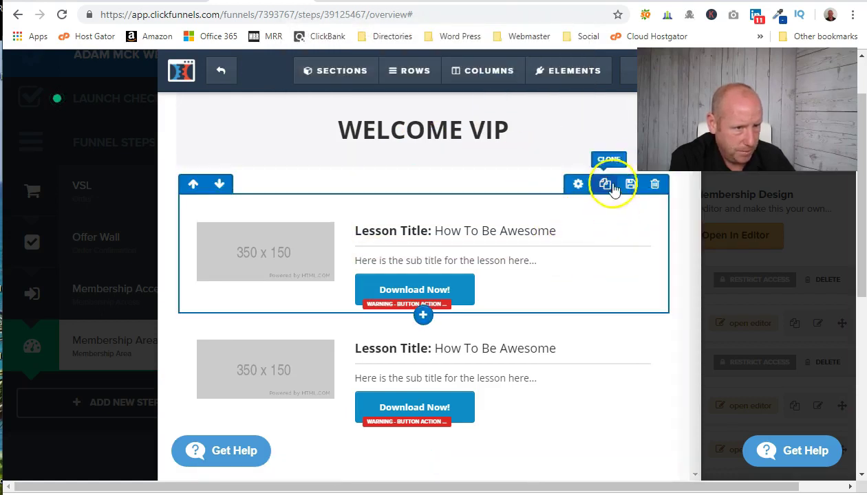
left_click(656, 184)
left_click(509, 93)
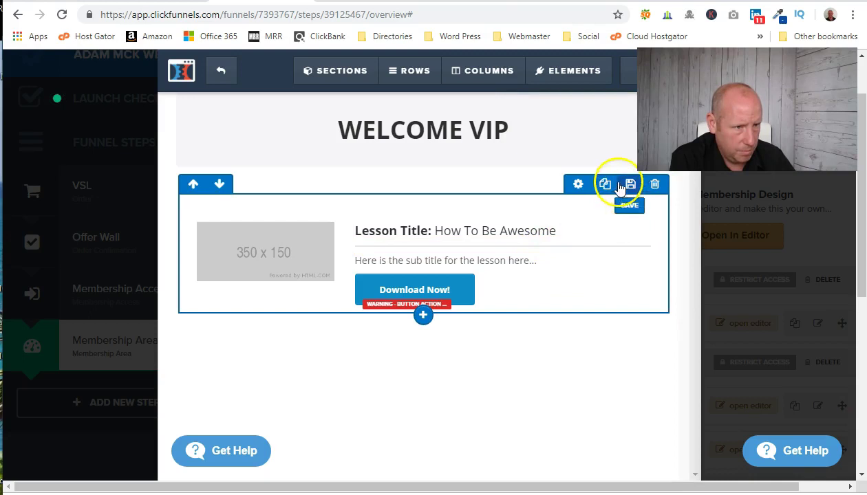
left_click(654, 184)
left_click(493, 94)
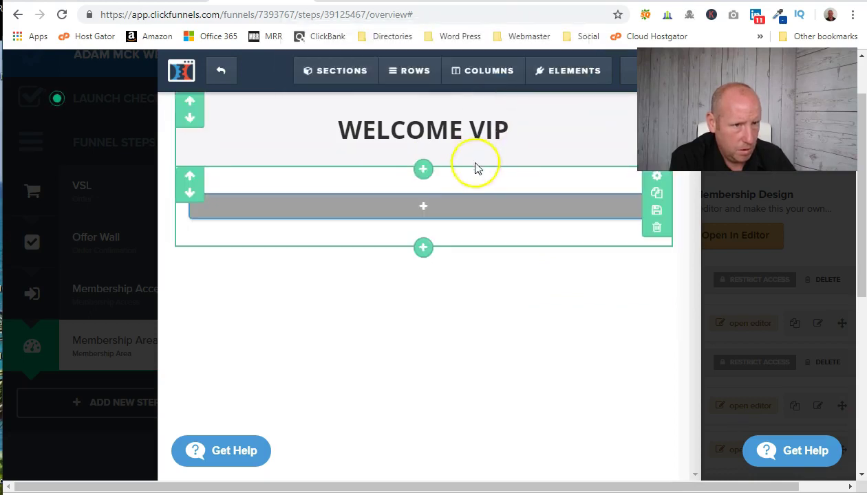
Add a one-column row to the empty section below the WELCOME VIP headline
left_click(424, 251)
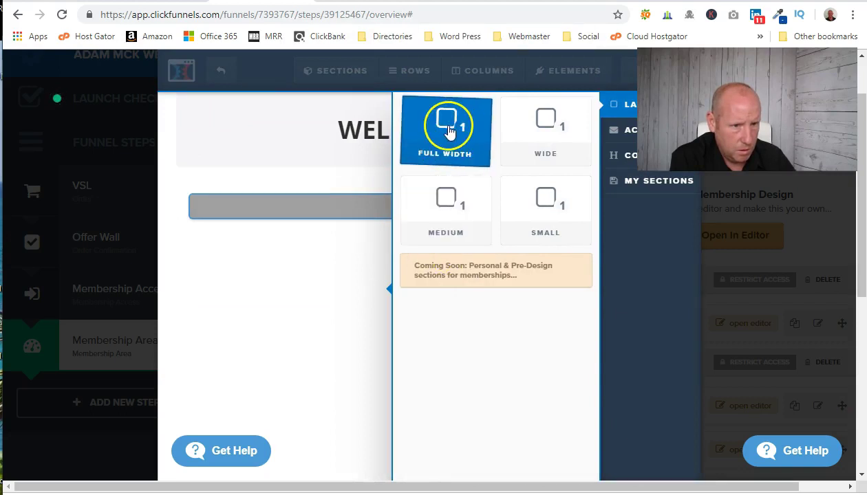
left_click(379, 261)
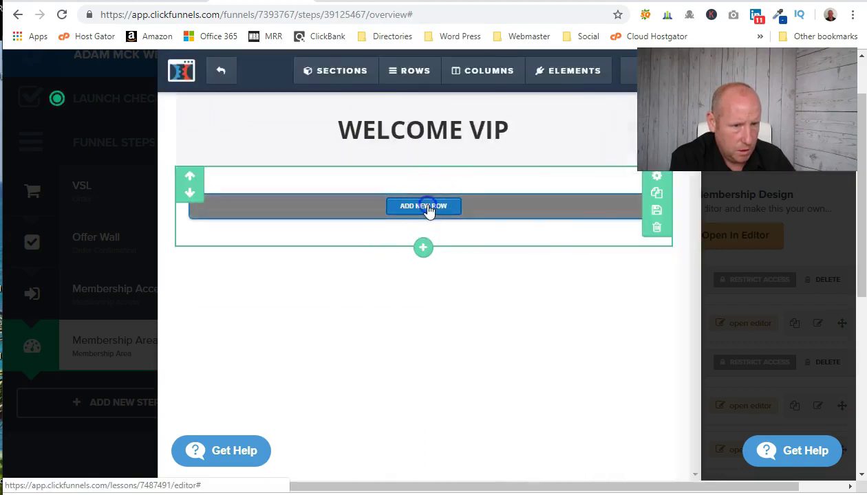
left_click(426, 208)
left_click(451, 127)
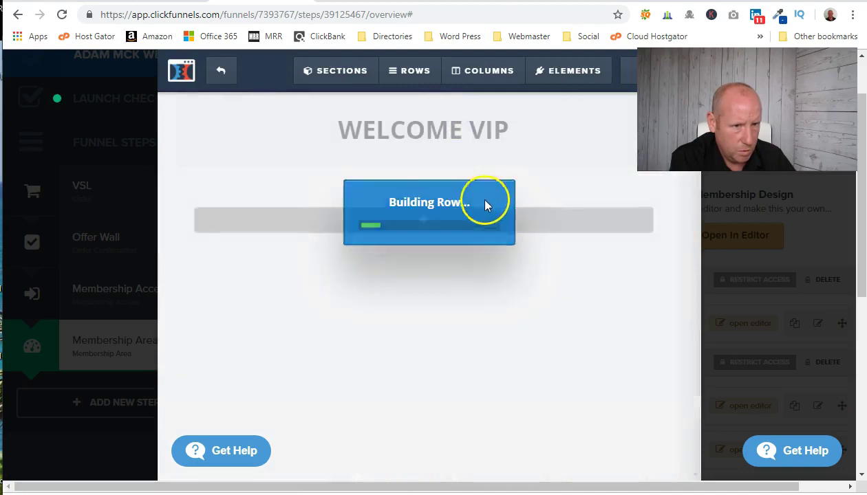
Add a video element to the new one-column row
left_click(438, 221)
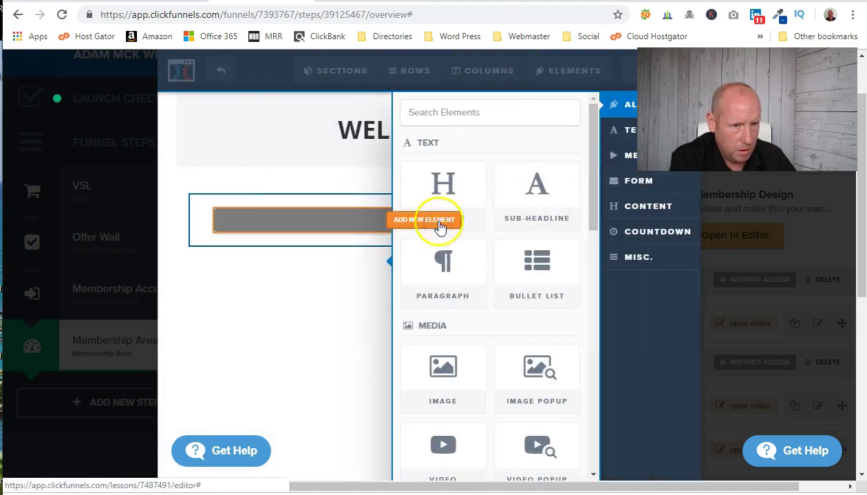
scroll(433, 361, "down", 1)
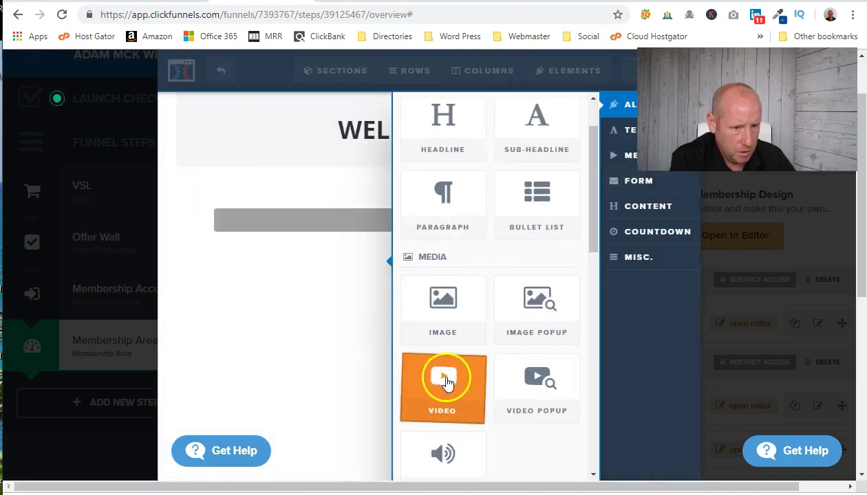
left_click(446, 382)
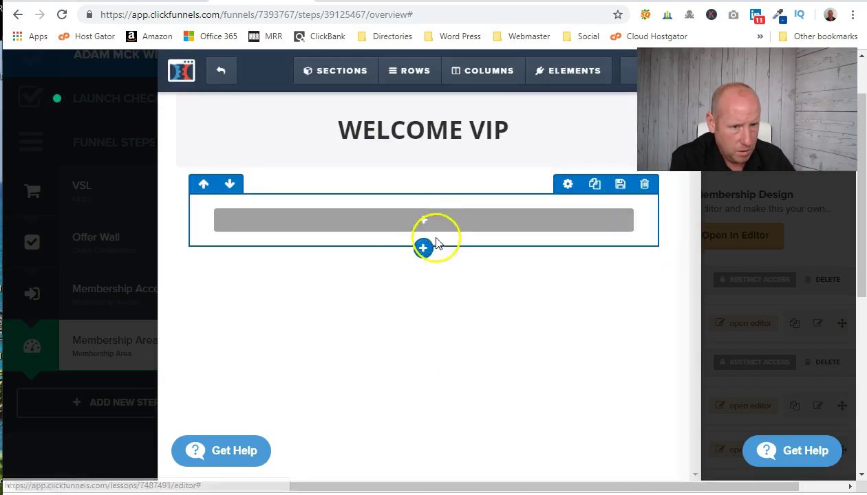
left_click(442, 217)
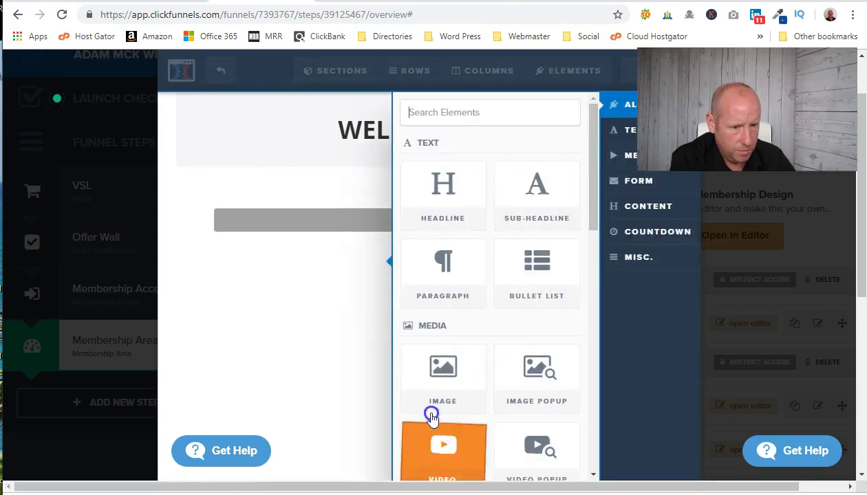
left_click(440, 444)
left_click(422, 219)
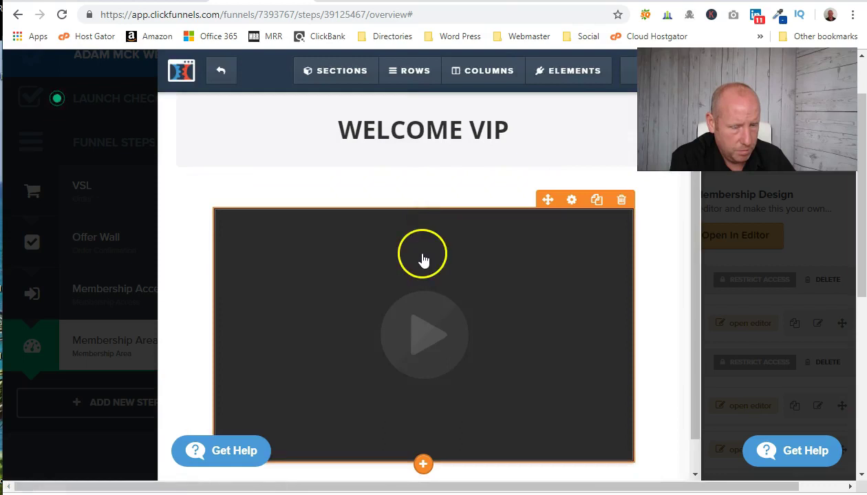
Add a headline element below the video and a sub-headline element beneath it
scroll(422, 257, "down", 1)
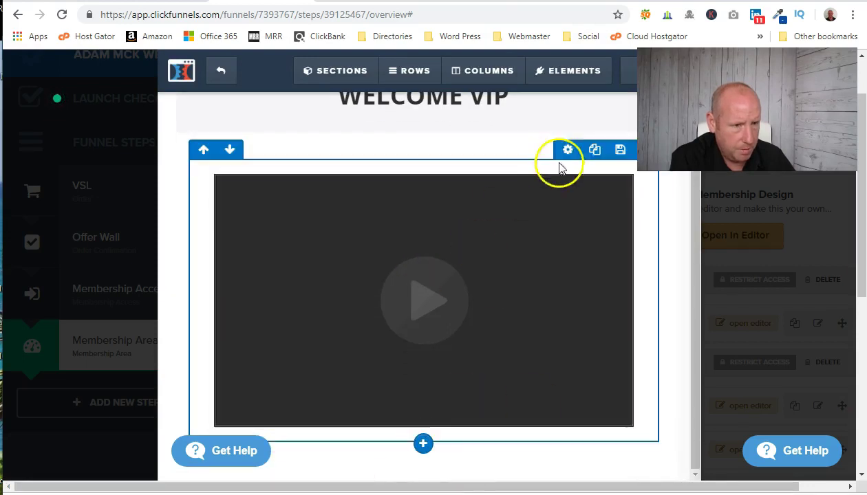
left_click(423, 446)
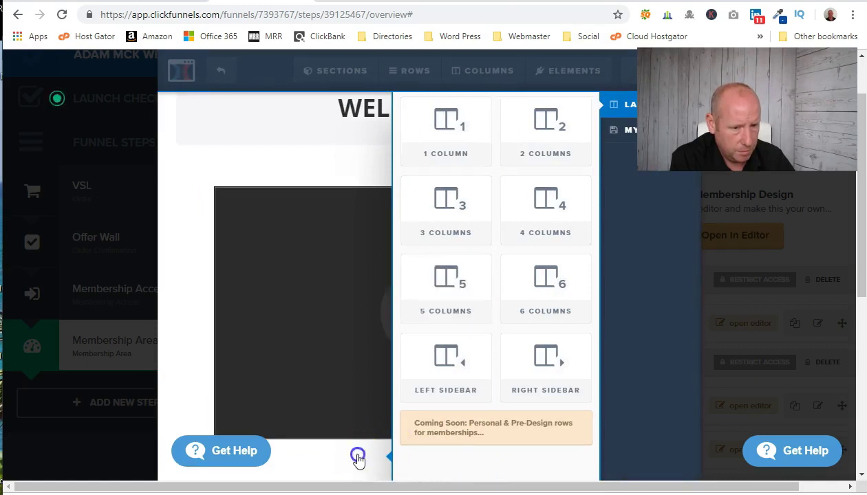
left_click(358, 457)
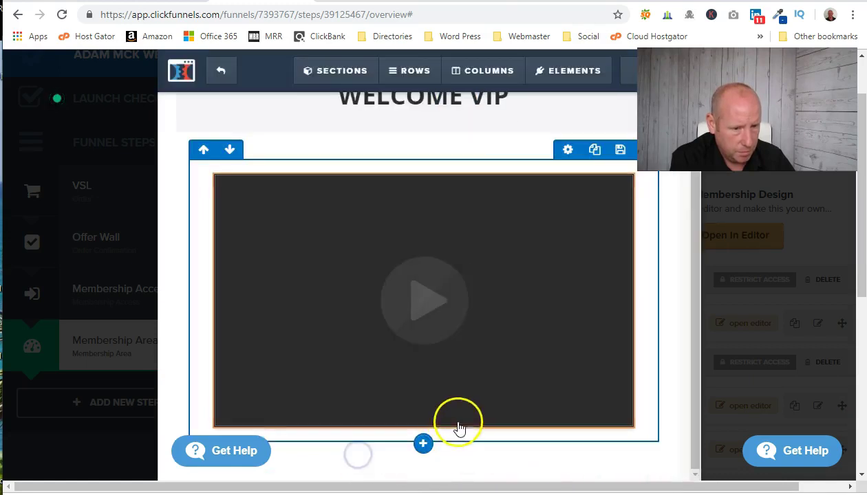
left_click(423, 432)
scroll(474, 385, "down", 2)
scroll(476, 389, "up", 2)
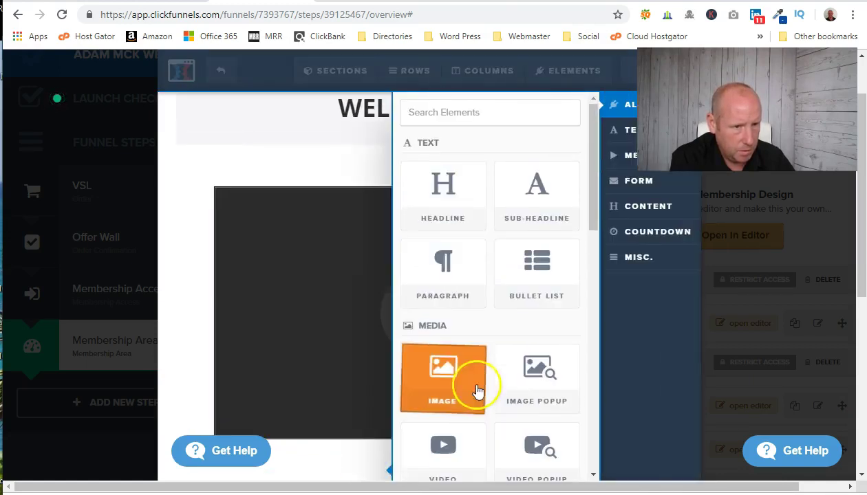
left_click_drag(443, 193, 422, 428)
scroll(461, 440, "down", 1)
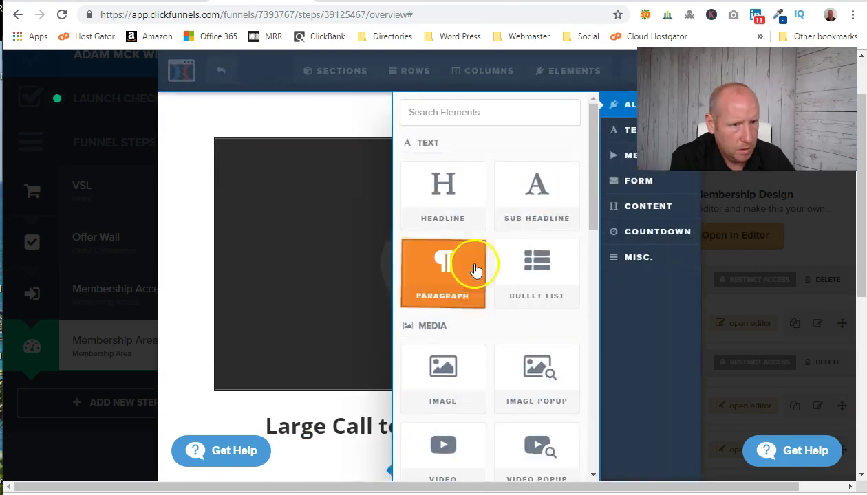
left_click(538, 187)
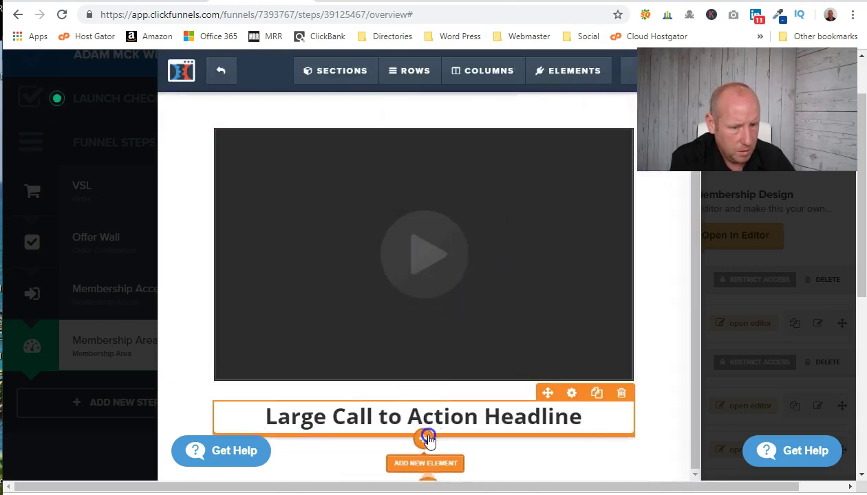
left_click(490, 329)
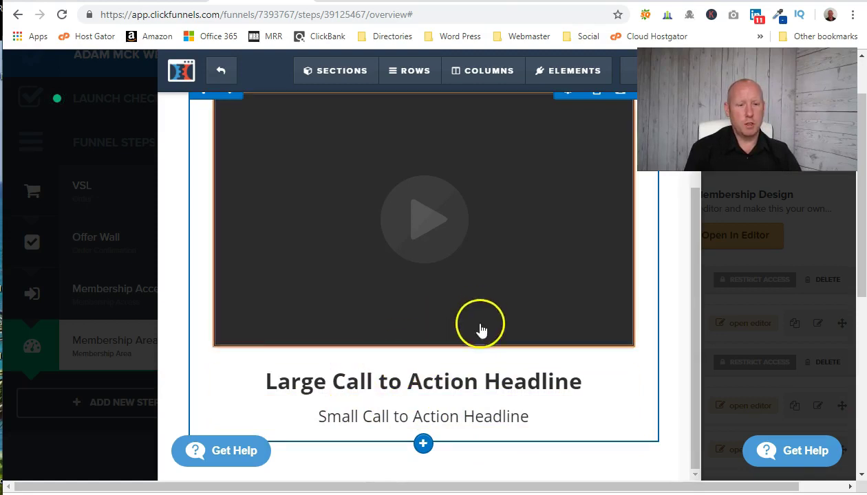
Save the lesson page and leave the editor for the Membership Area overview
scroll(479, 404, "down", 1)
scroll(479, 404, "down", 4)
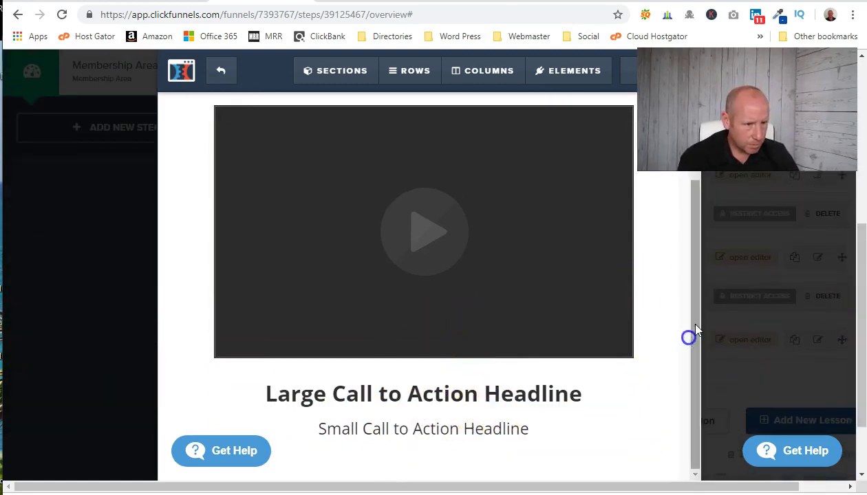
scroll(674, 247, "up", 2)
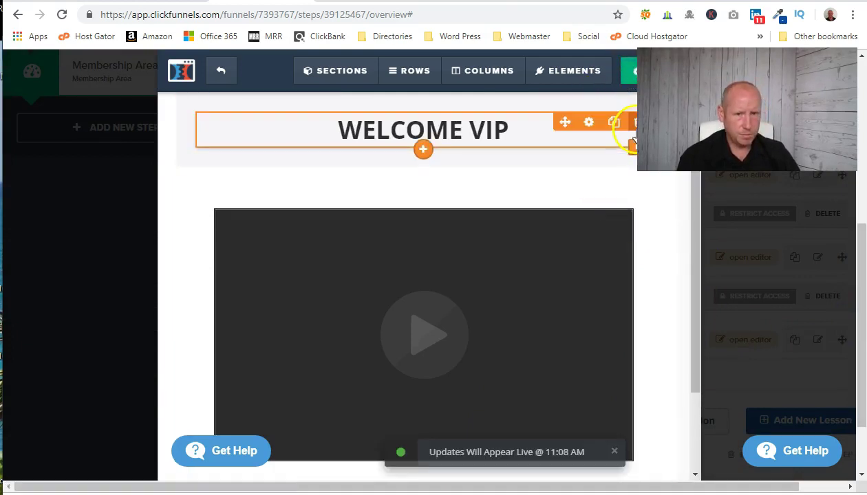
left_click(221, 70)
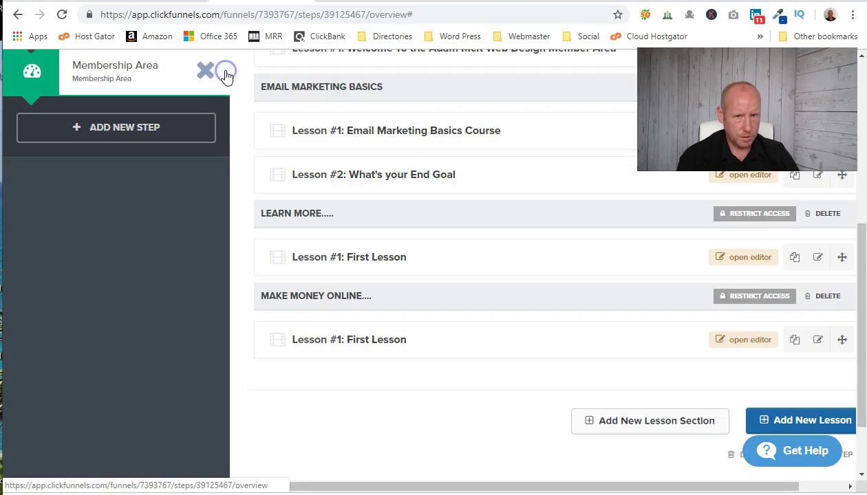
Rename the lesson in the Welcome VIP section to "Welcome"
scroll(463, 139, "up", 2)
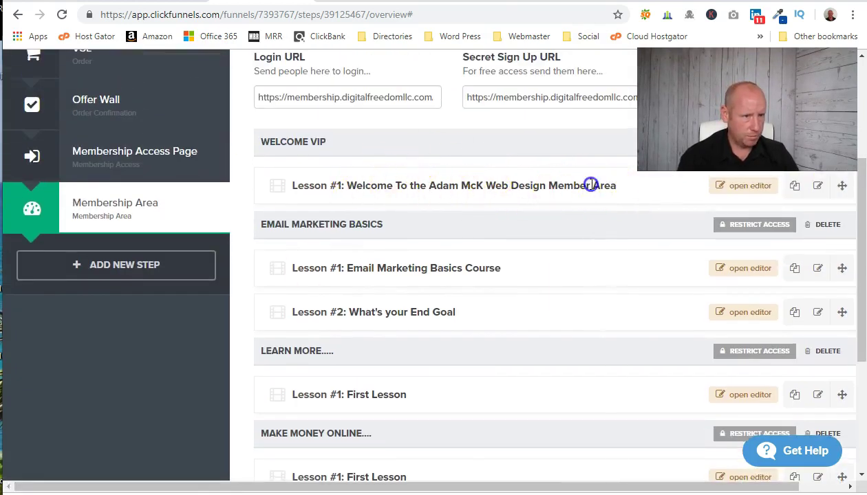
left_click(749, 193)
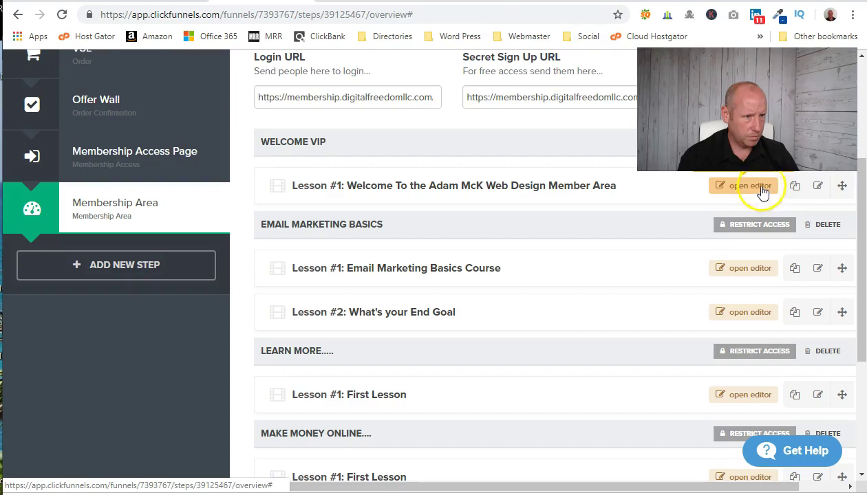
left_click(818, 186)
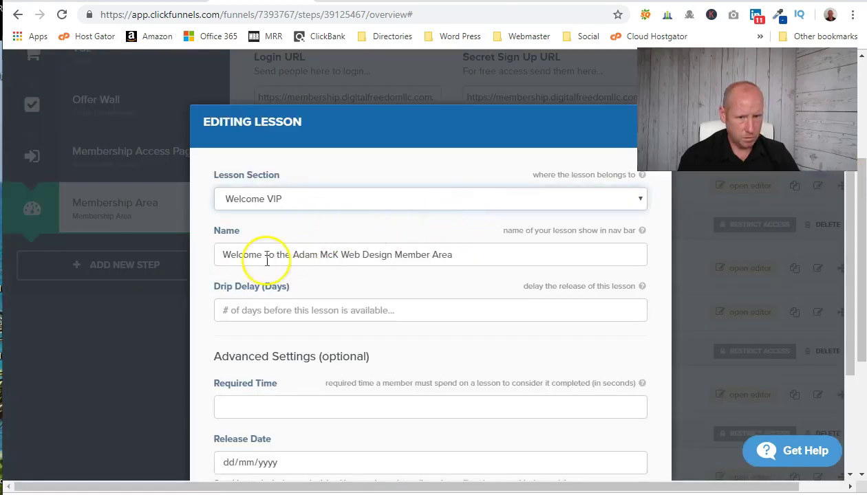
left_click_drag(260, 258, 420, 263)
type("elcome")
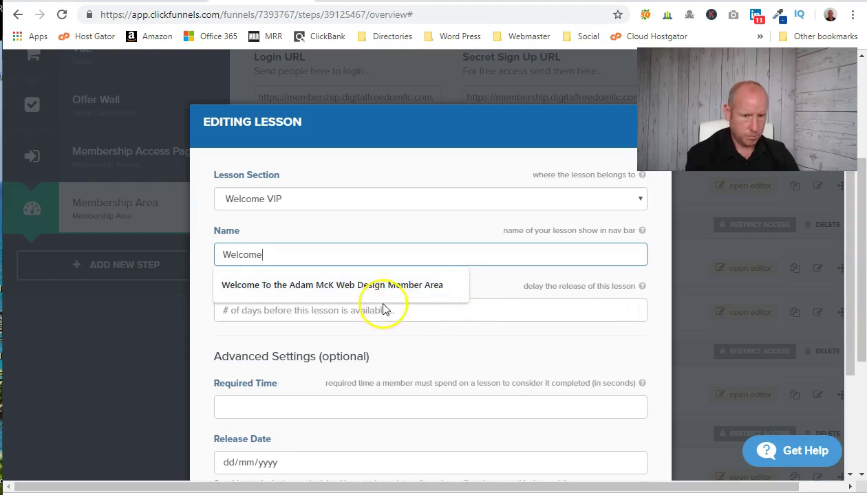
key("Return")
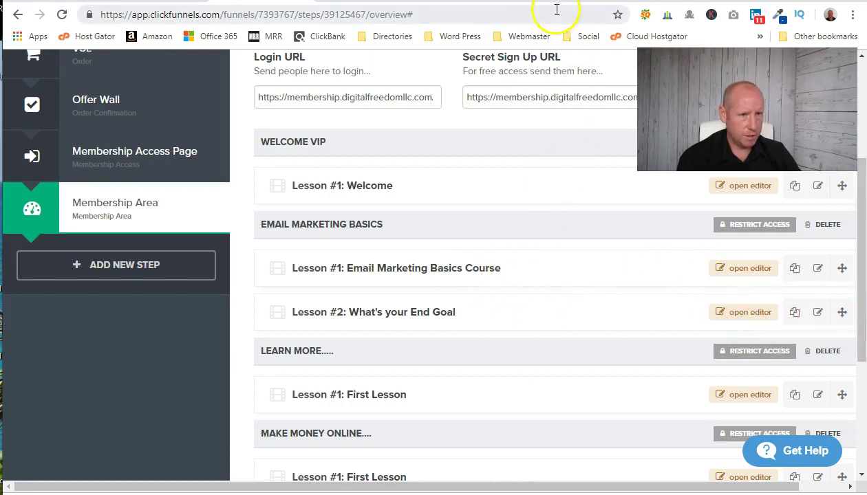
Delete the "What's your End Goal" lesson from the Email Marketing Basics section
left_click_drag(544, 119, 516, 125)
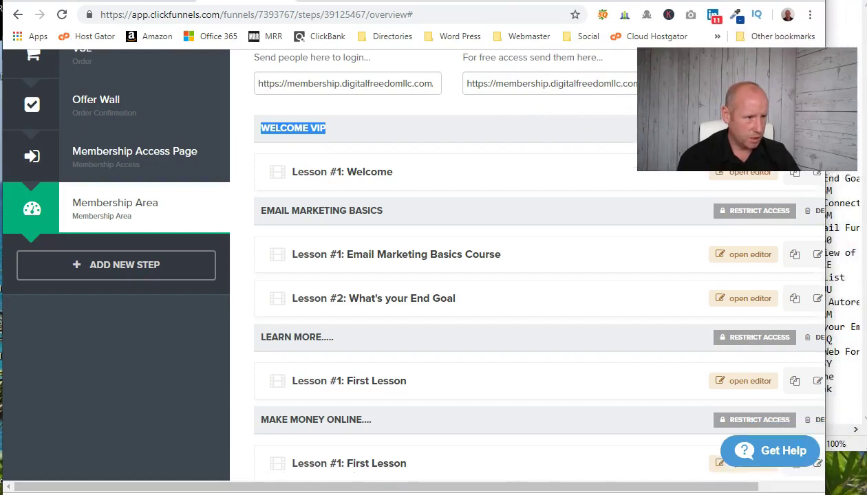
left_click_drag(450, 485, 555, 486)
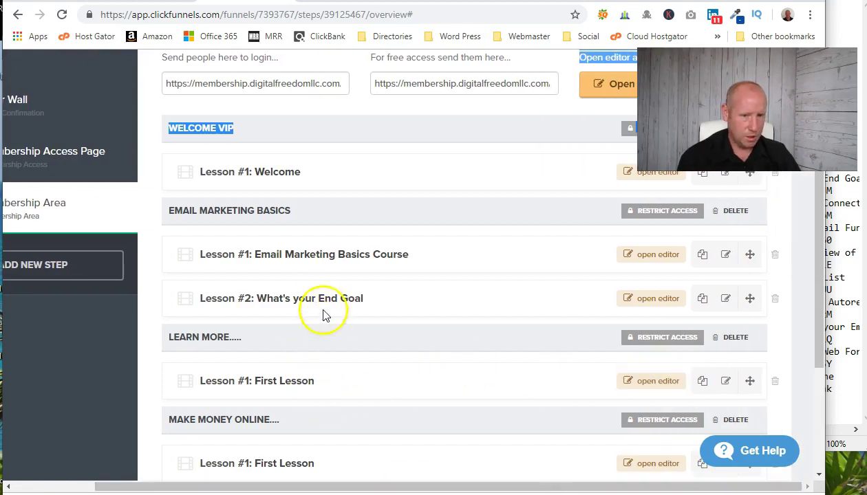
left_click(775, 302)
left_click(493, 107)
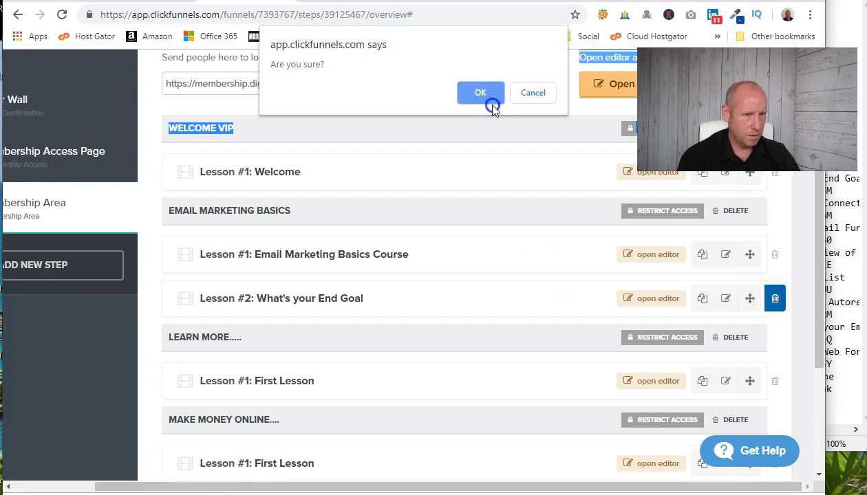
left_click(474, 93)
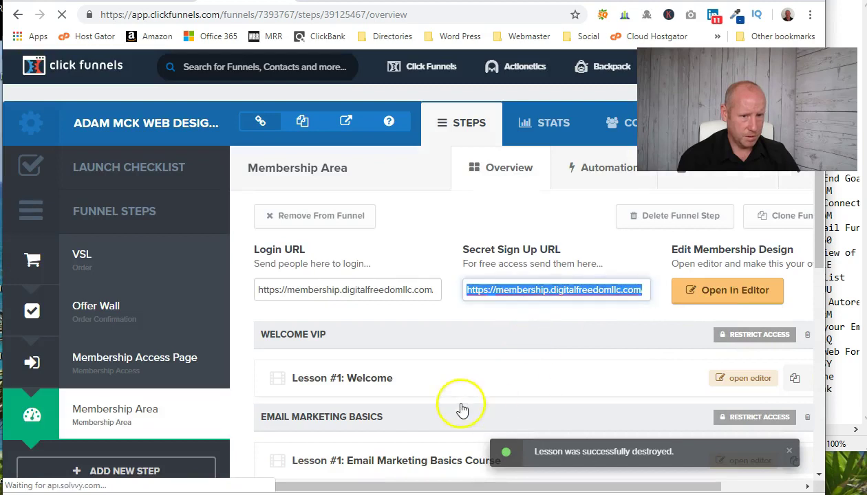
scroll(413, 351, "down", 2)
scroll(474, 334, "down", 2)
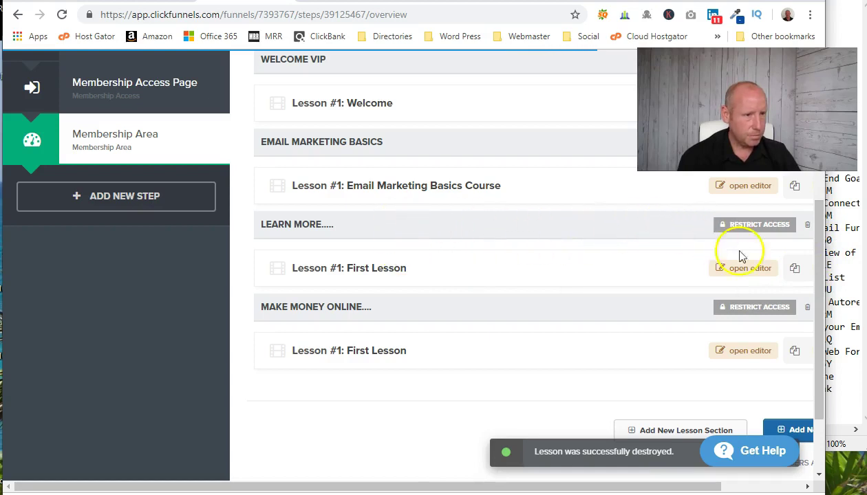
left_click(808, 227)
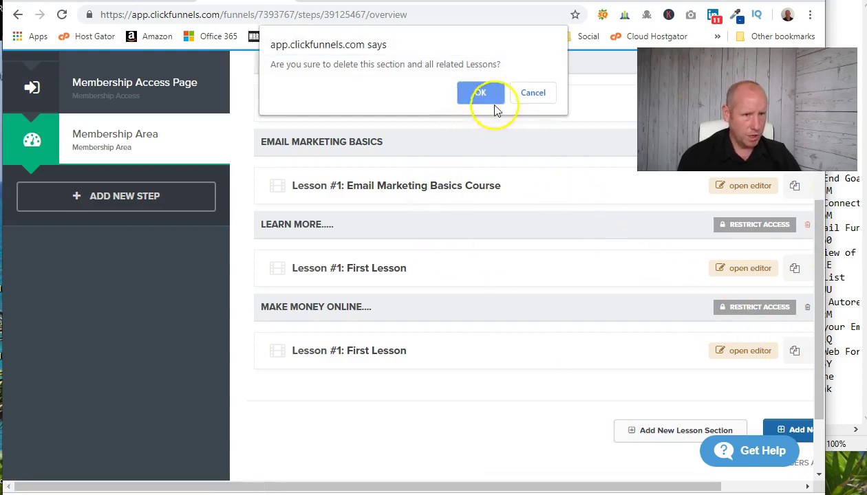
left_click(531, 90)
Open the Learn More section's First Lesson page for editing, save it, and return to the Membership Area overview
left_click(398, 268)
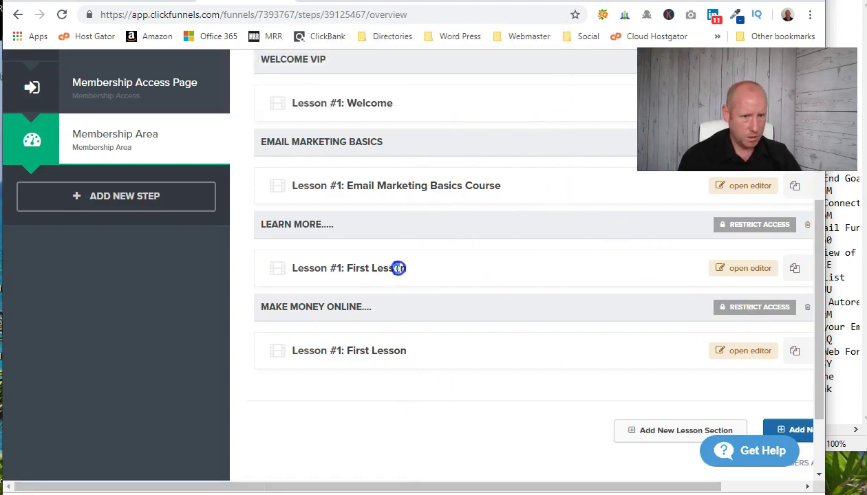
left_click(332, 268)
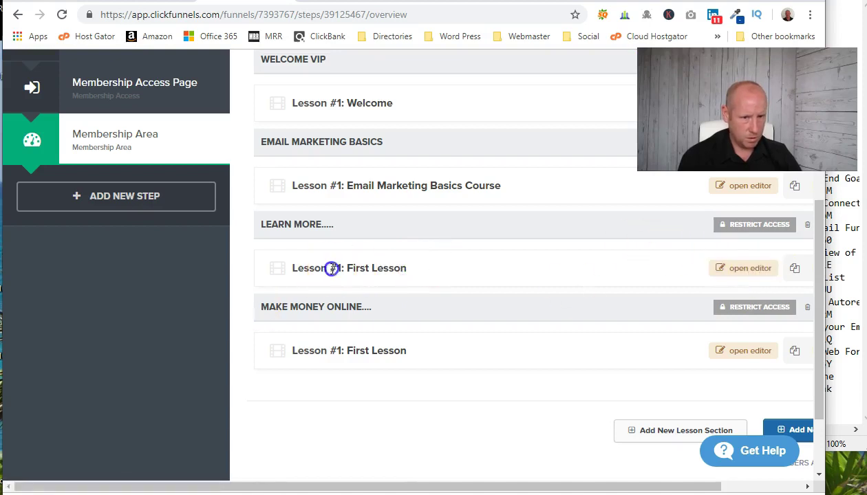
triple_click(332, 268)
left_click(749, 270)
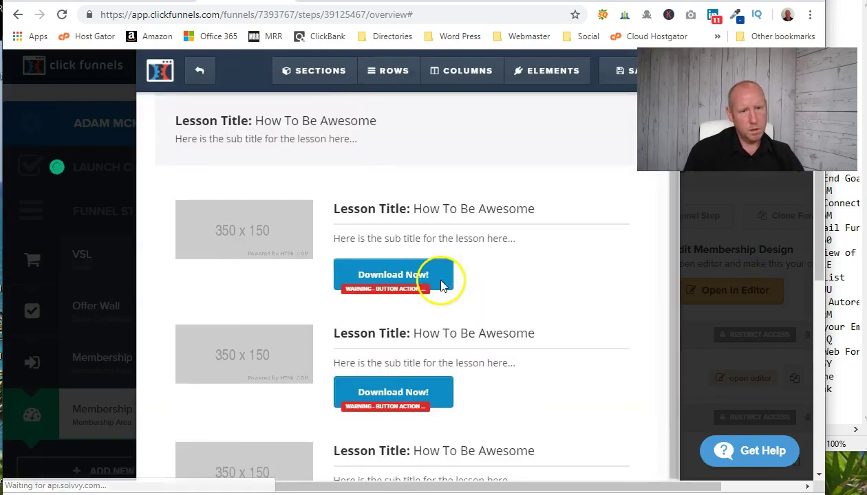
left_click(631, 73)
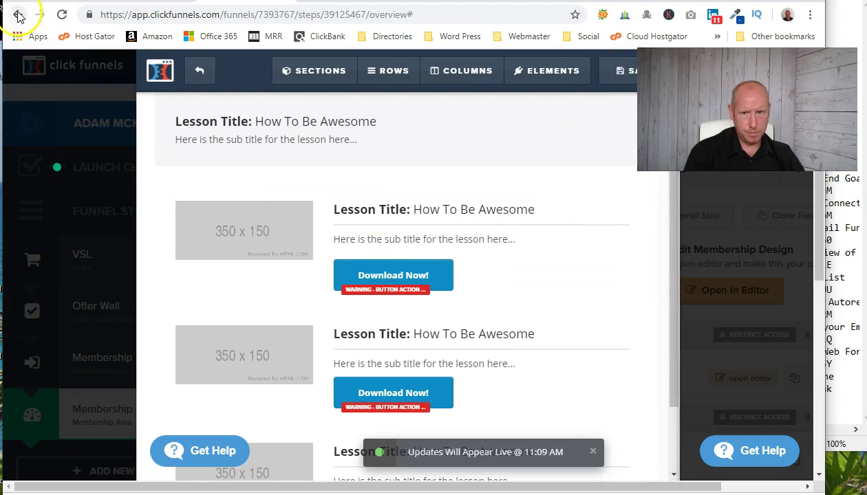
left_click(199, 71)
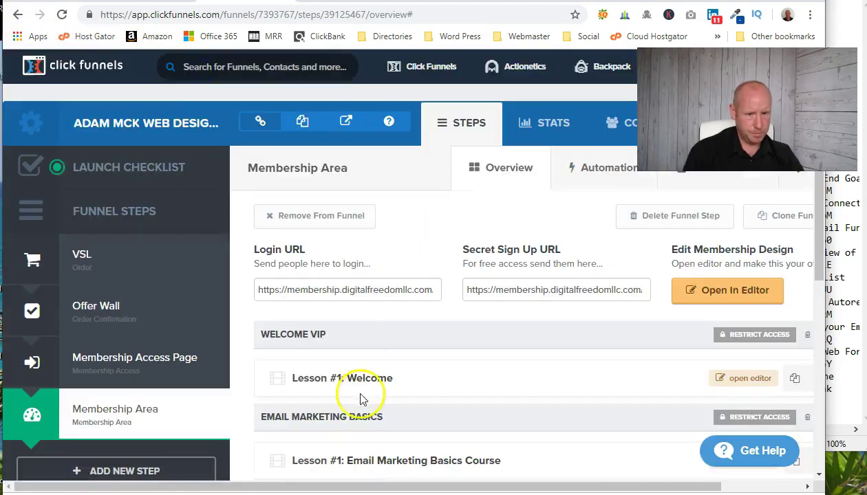
scroll(358, 398, "down", 3)
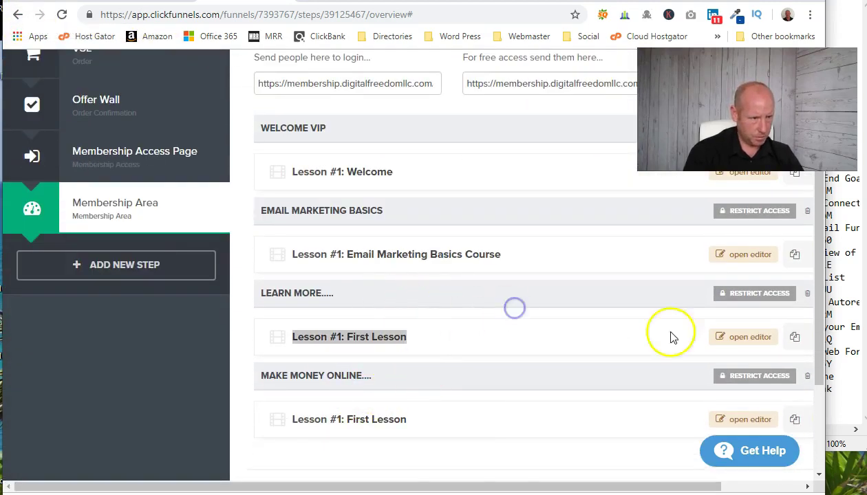
left_click_drag(710, 486, 833, 487)
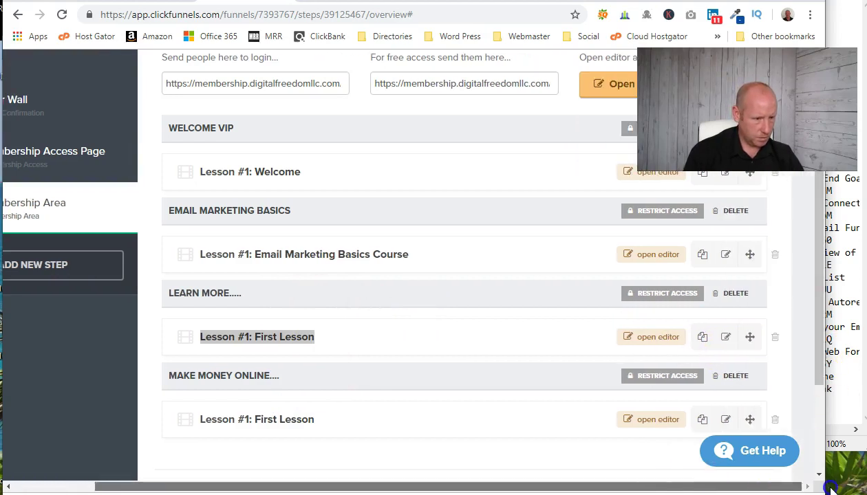
left_click(726, 339)
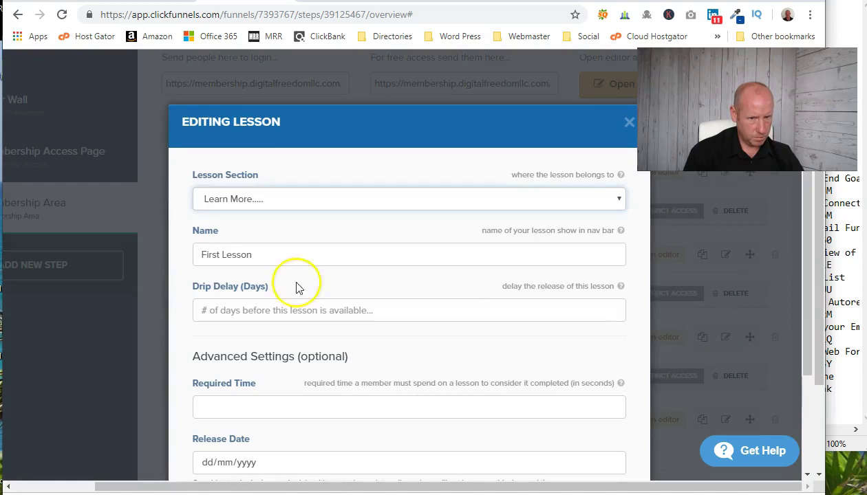
left_click(629, 121)
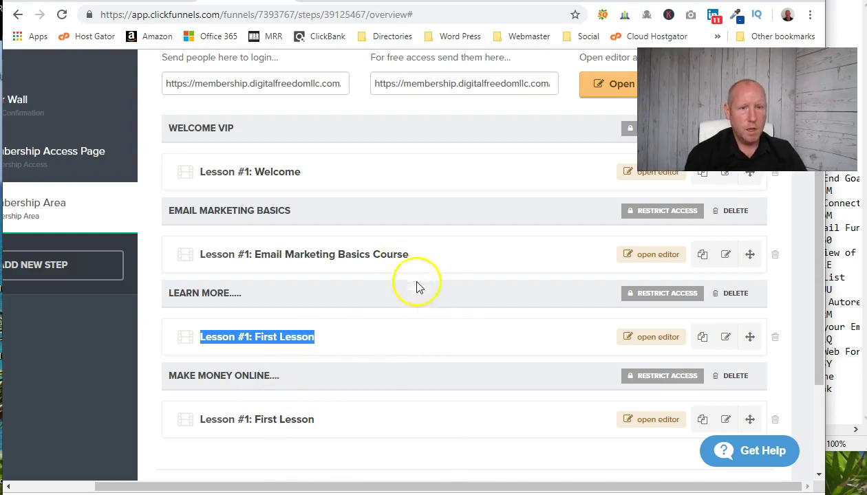
Examine the ending of the Secret Sign Up URL and compare it with the live membership page's address
scroll(416, 287, "up", 5)
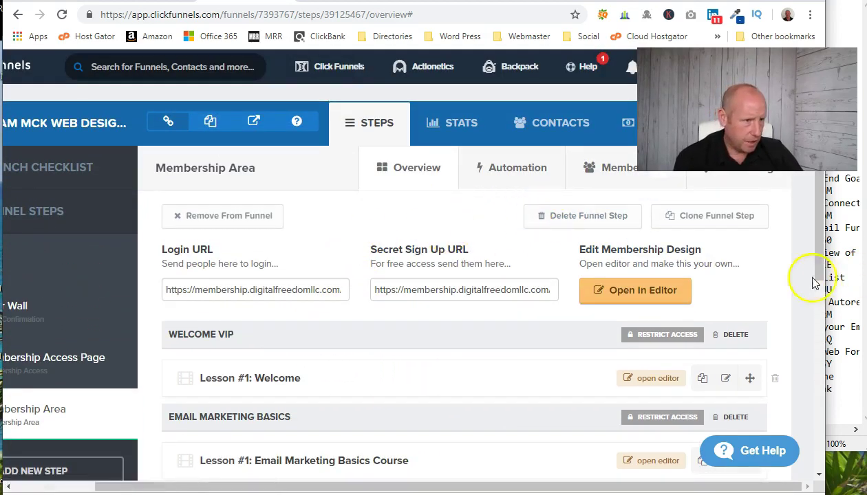
left_click_drag(825, 286, 866, 286)
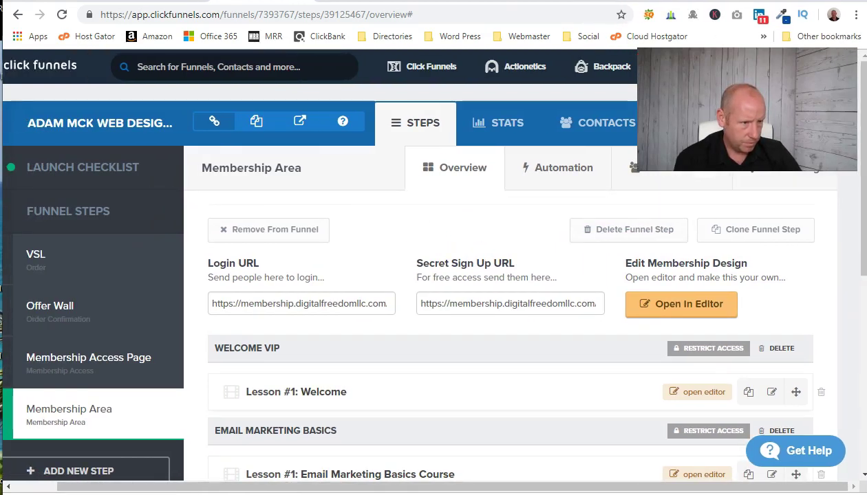
left_click(543, 297)
key("Right")
key("Right")
key("Right")
key("Right")
key("Right")
key("Right")
key("Right")
key("Right")
key("Right")
key("Right")
key("Right")
key("Right")
key("Right")
key("Right")
key("Right")
key("Right")
key("Right")
key("Right")
key("Right")
key("Right")
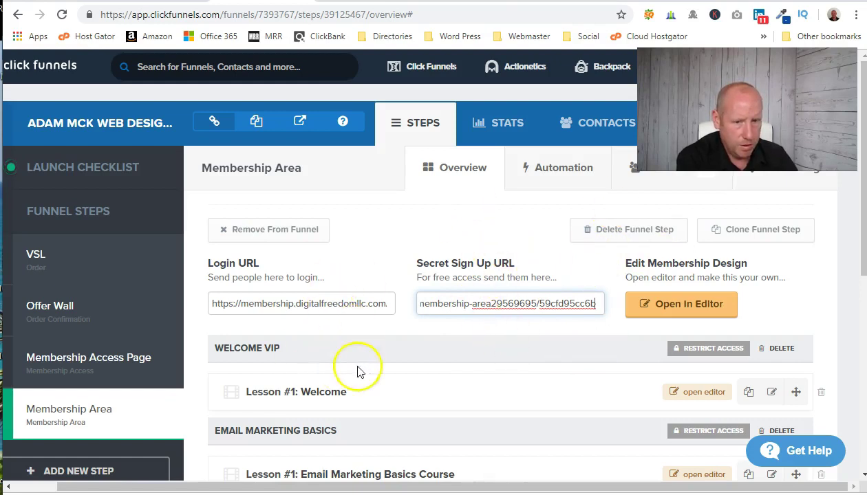
key("ctrl+Tab")
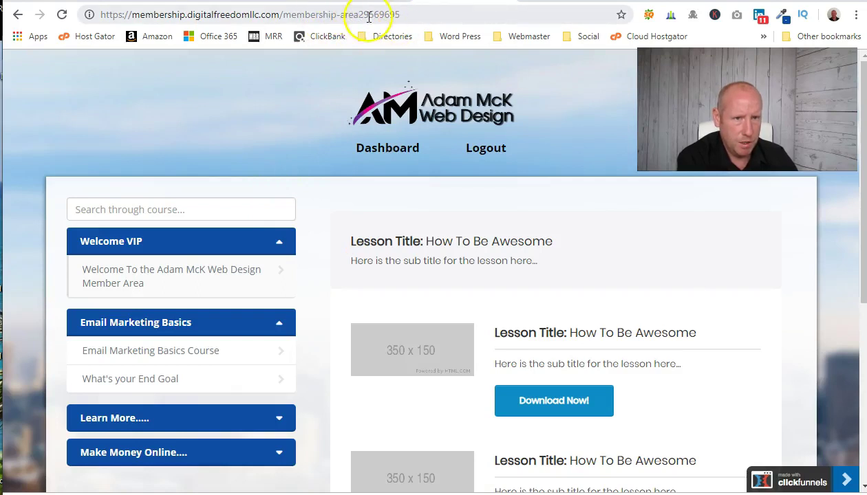
key("ctrl+shift+Tab")
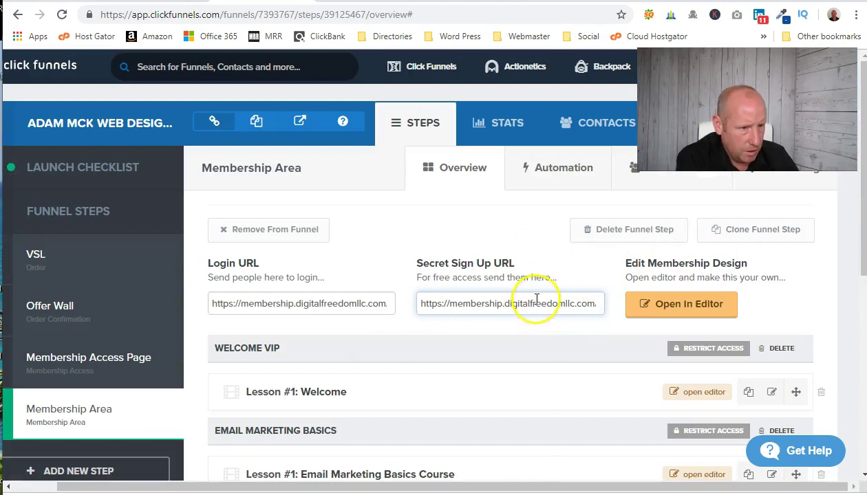
Shorten the Membership Area step's path to "membership-area" and update the page
left_click(777, 175)
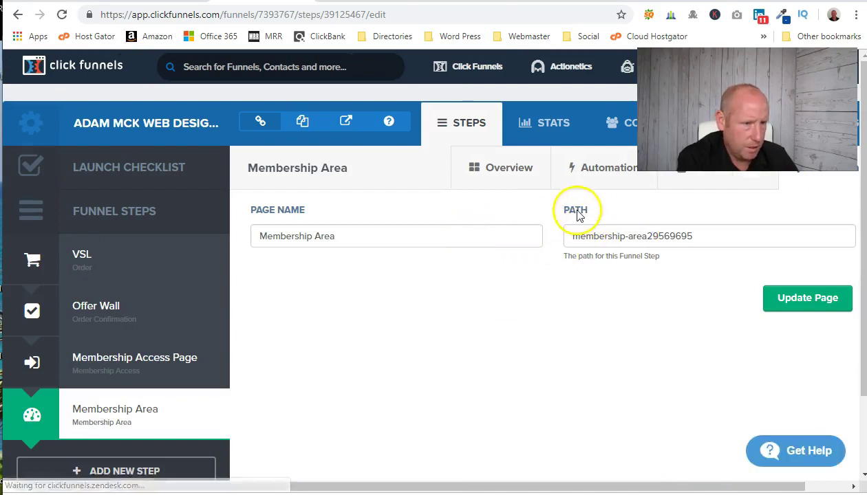
left_click_drag(695, 236, 680, 237)
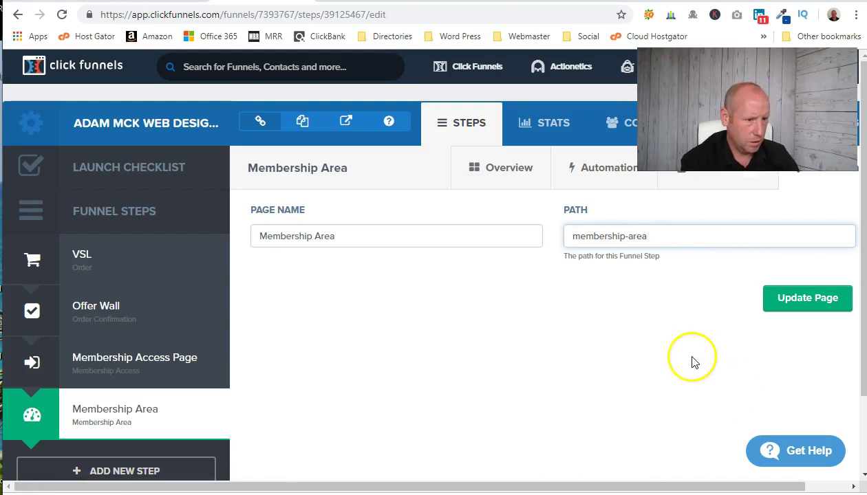
scroll(688, 361, "down", 2)
scroll(779, 284, "up", 2)
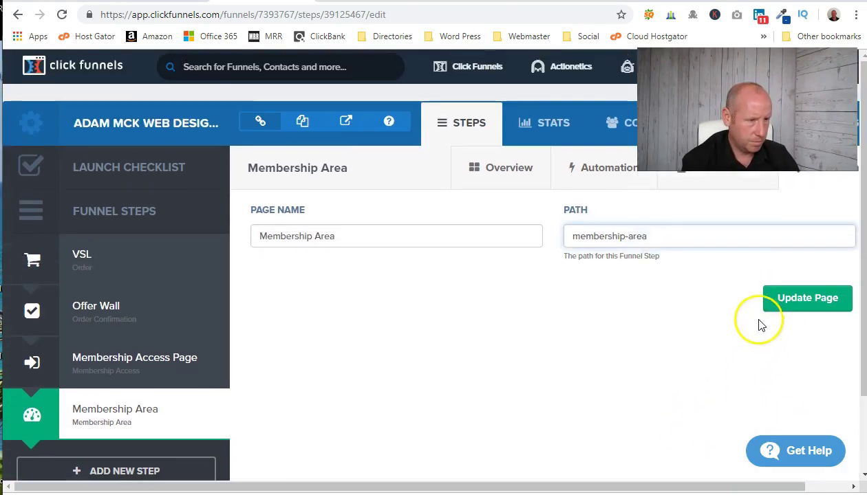
left_click(795, 300)
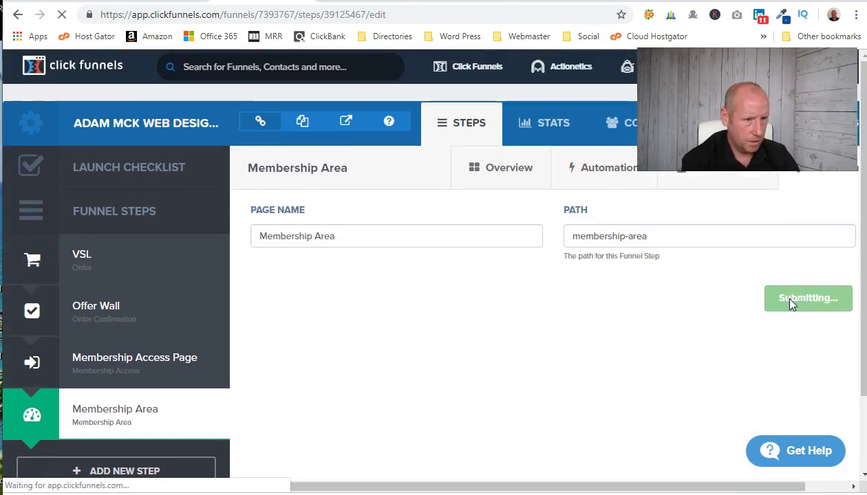
left_click(604, 310)
left_click(634, 333)
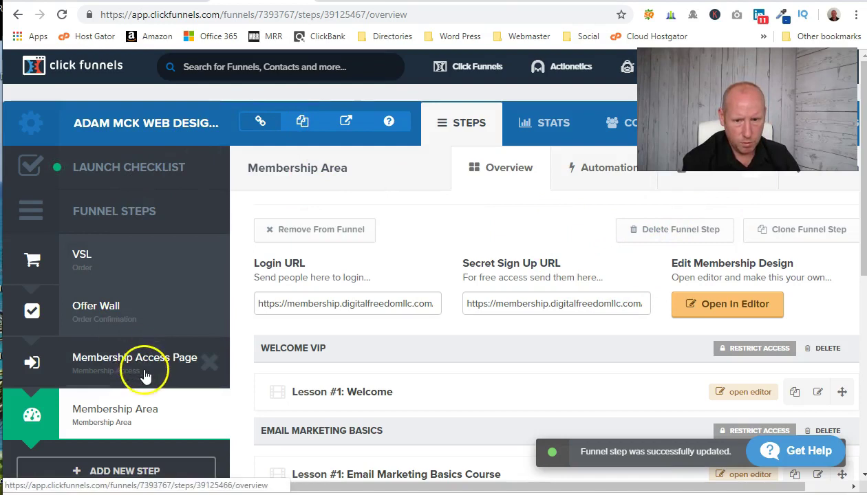
Shorten the Membership Access Page's path to "membership-access-page" and update the funnel step
left_click(167, 370)
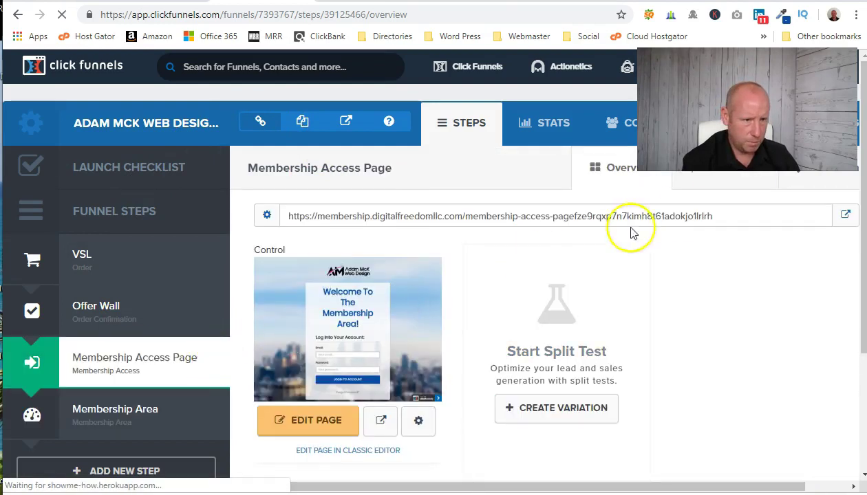
left_click(827, 180)
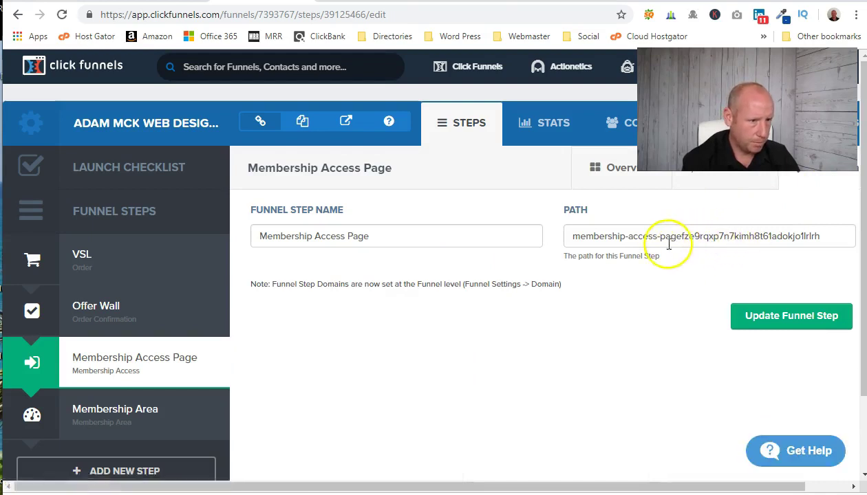
left_click_drag(681, 236, 828, 252)
key("BackSpace")
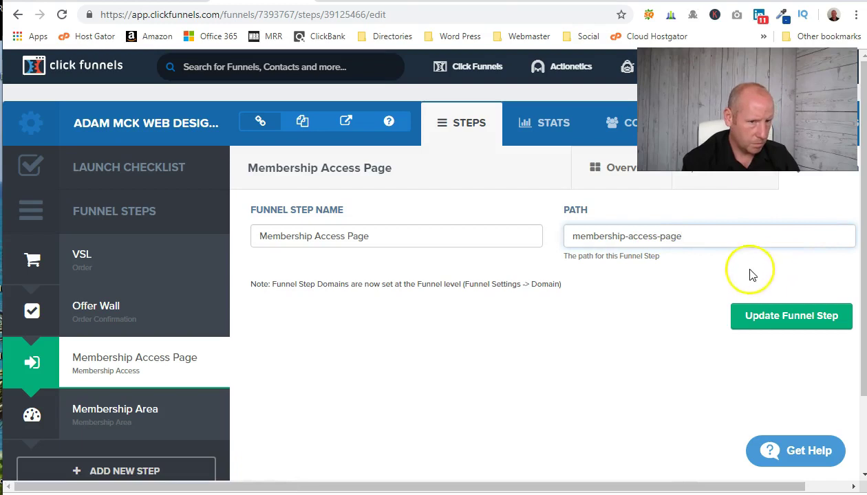
left_click(783, 318)
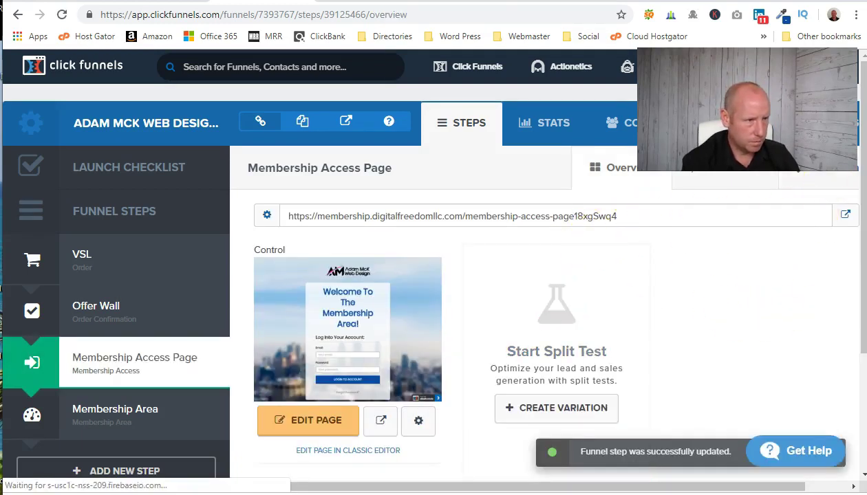
Review the funnel's name, domain and path settings
left_click(821, 123)
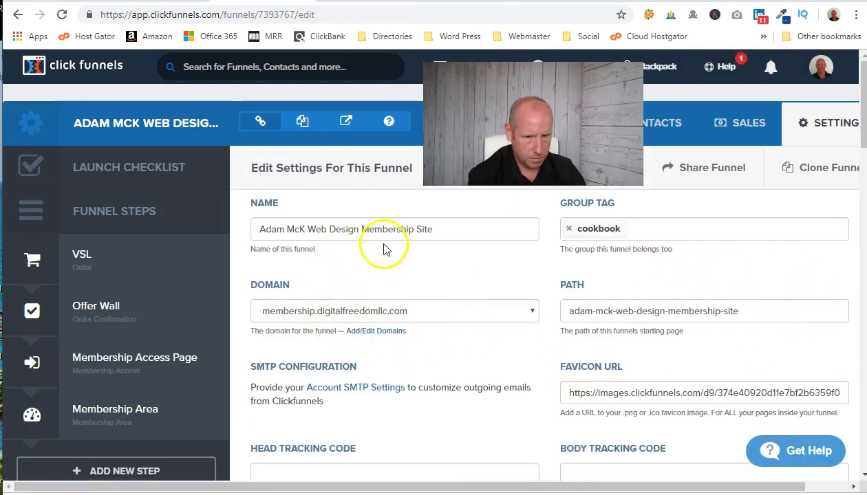
scroll(433, 372, "down", 3)
scroll(433, 364, "up", 3)
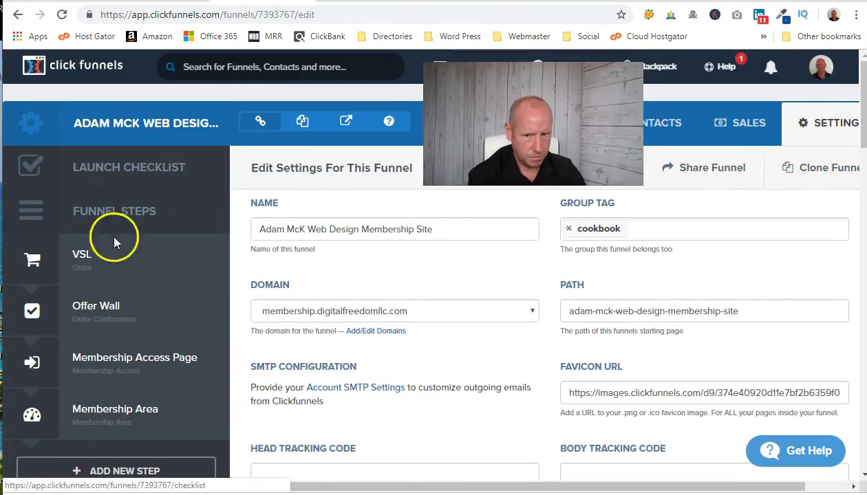
Try again to shorten the Membership Access Page's path to "membership-access-page" and update the funnel step
left_click(136, 370)
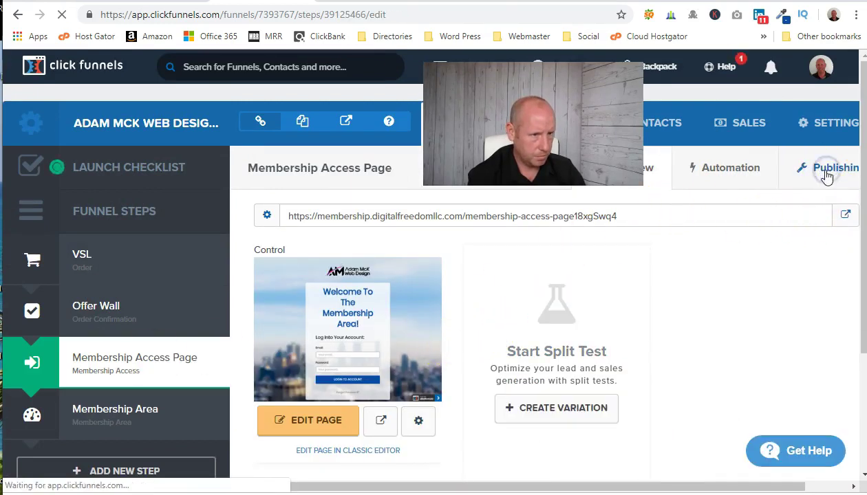
left_click(730, 235)
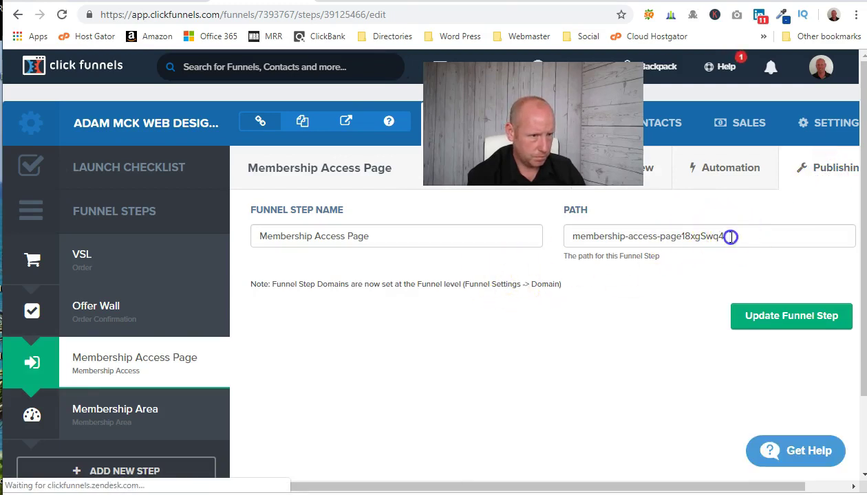
key("BackSpace")
key("BackSpace")
key("BackSpace")
key("BackSpace")
key("BackSpace")
key("BackSpace")
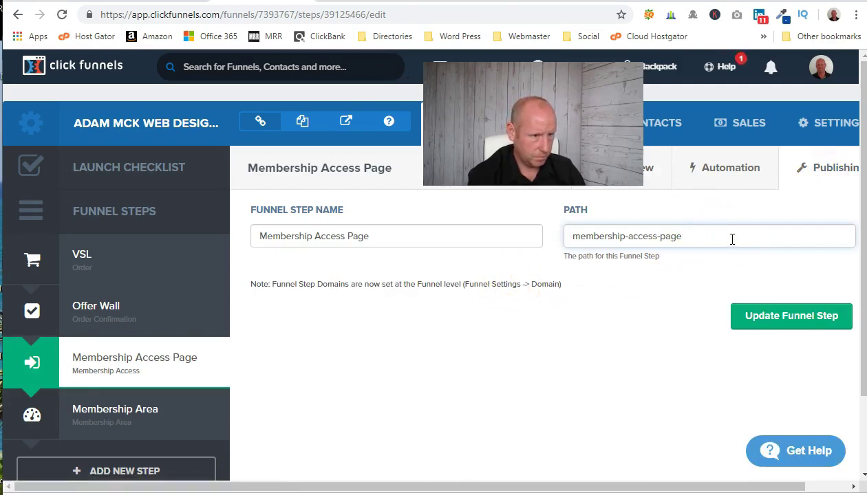
left_click(775, 325)
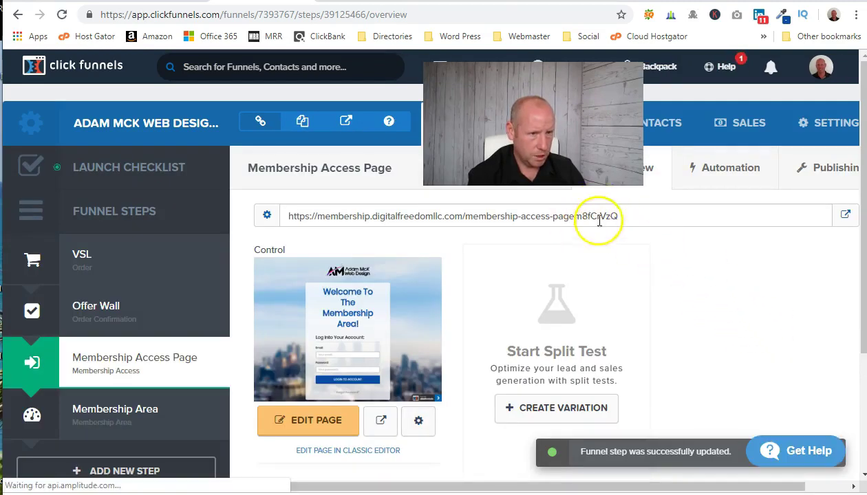
Set the Membership Access Page's path to "membership-access" and update the funnel step
left_click(829, 170)
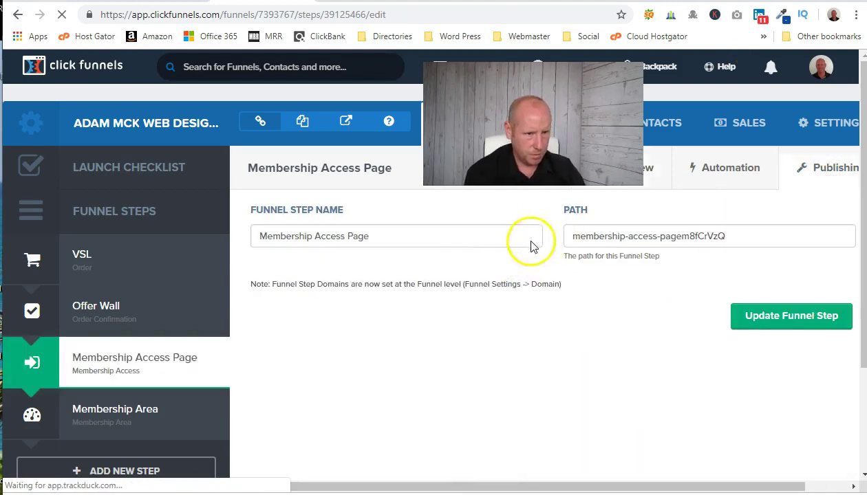
left_click(655, 238)
key("Delete")
key("Delete")
key("Delete")
key("Delete")
key("Delete")
key("Delete")
key("Delete")
key("Delete")
key("Delete")
key("Delete")
key("Delete")
key("Delete")
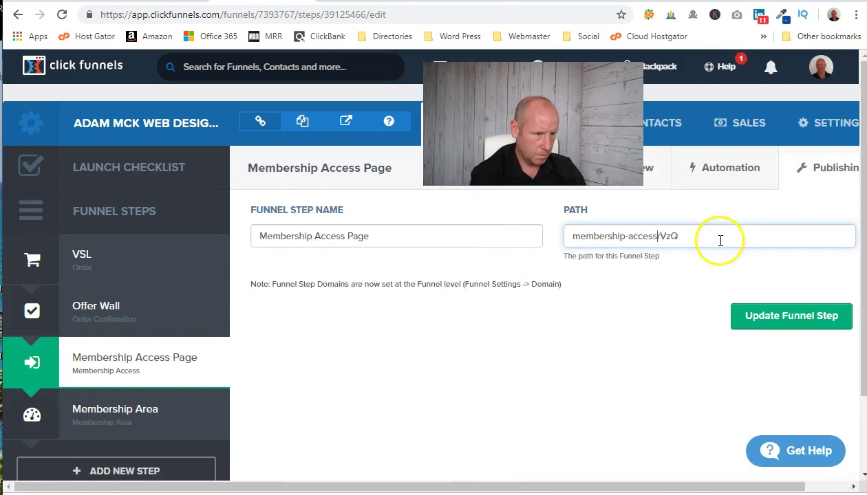
left_click(768, 323)
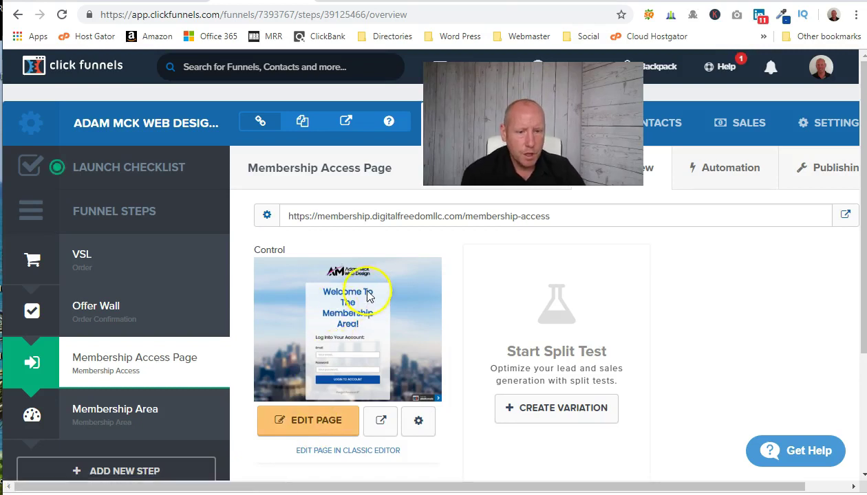
Edit the Membership Access Page and connect its GetResponse API integration with Add To Campaign and the just_one_funnel_away list
left_click(309, 421)
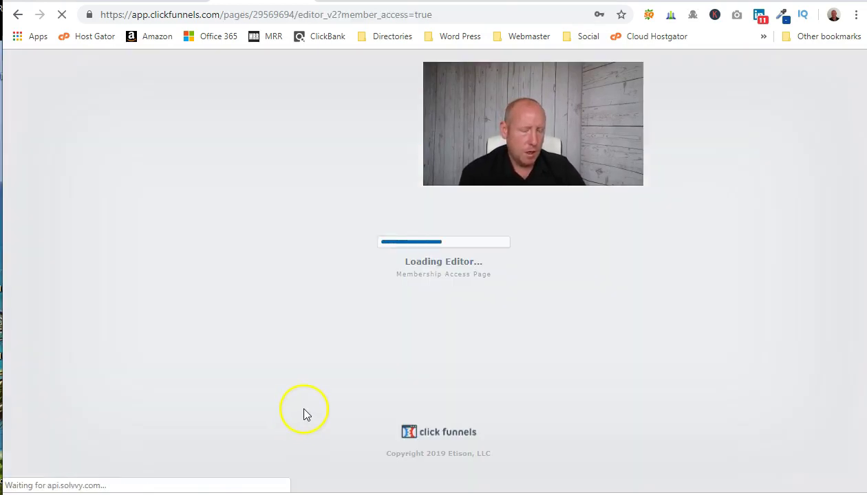
scroll(401, 377, "down", 1)
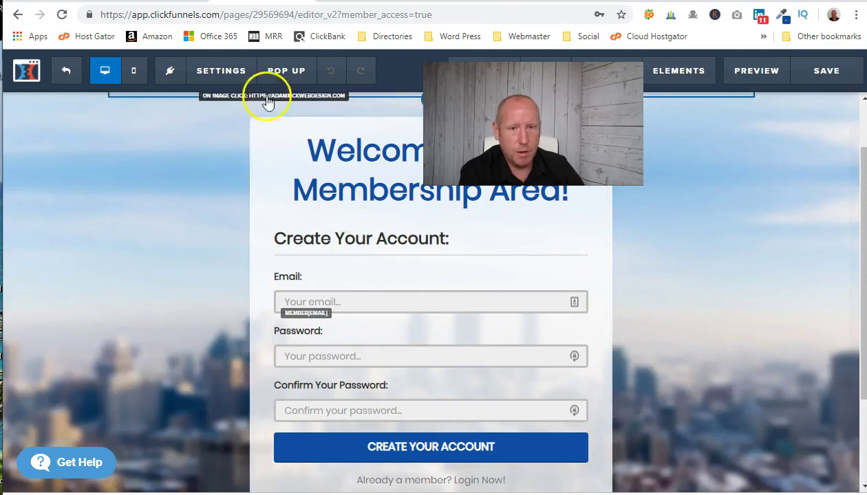
left_click(222, 71)
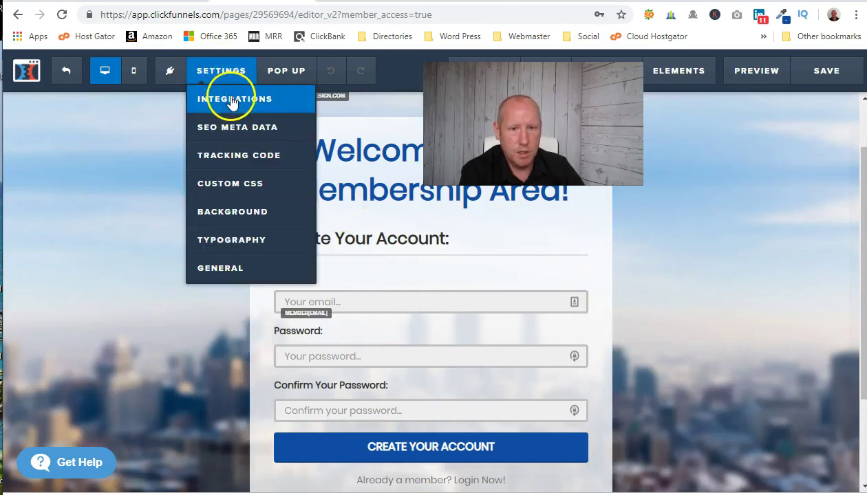
left_click(235, 102)
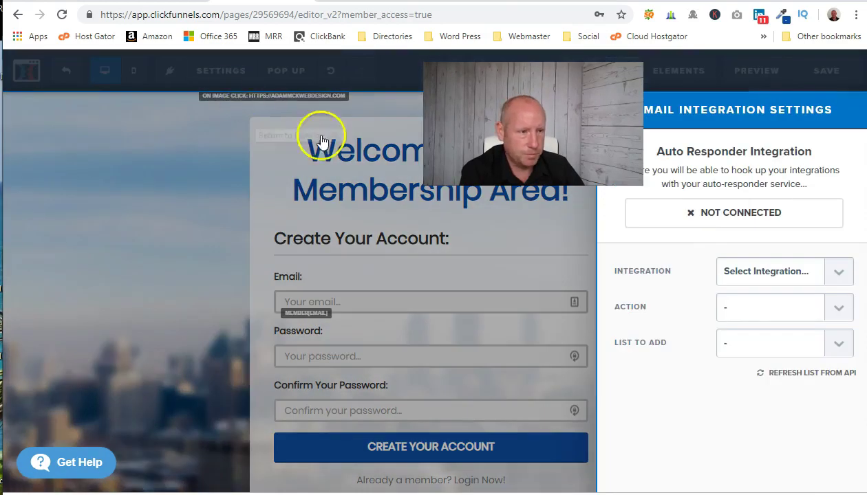
left_click(836, 277)
left_click(788, 331)
left_click(839, 309)
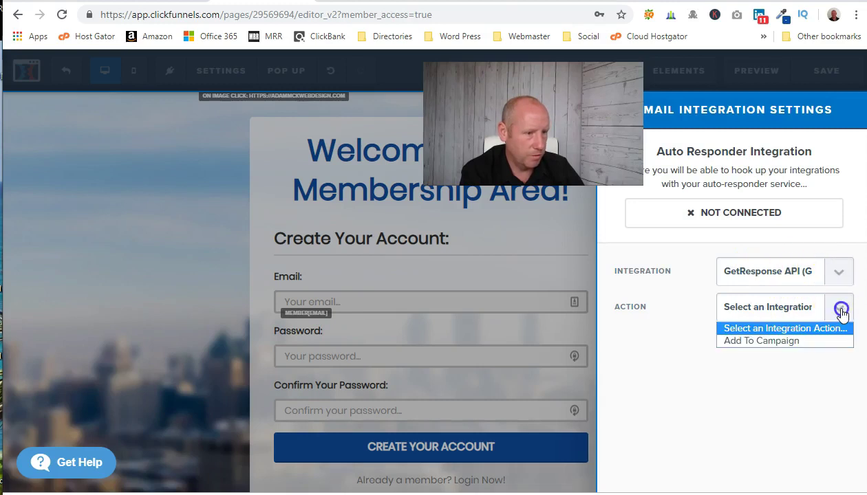
left_click(785, 341)
left_click(844, 347)
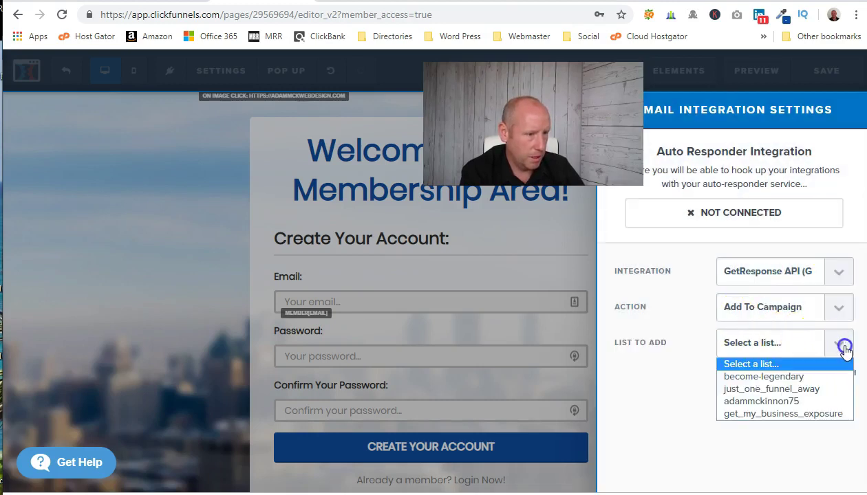
left_click(809, 390)
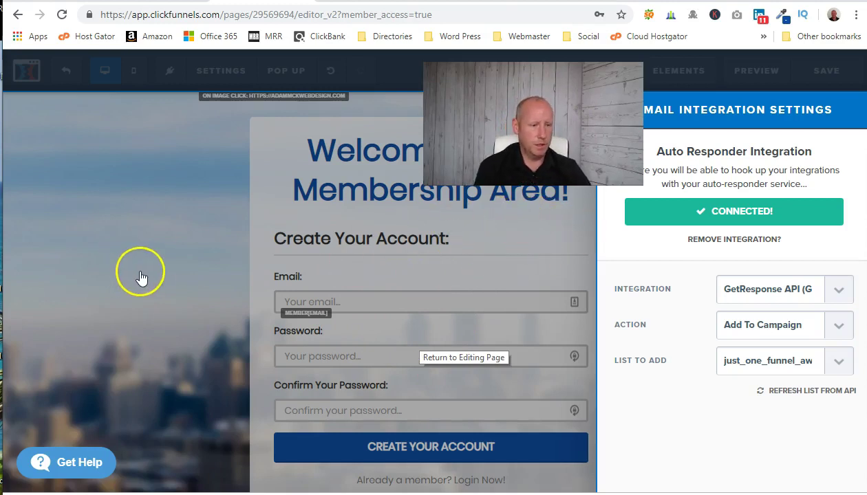
left_click(162, 242)
Change the page's SEO title to "Adam McK Web Design | Membership Login" and save the page
left_click(227, 75)
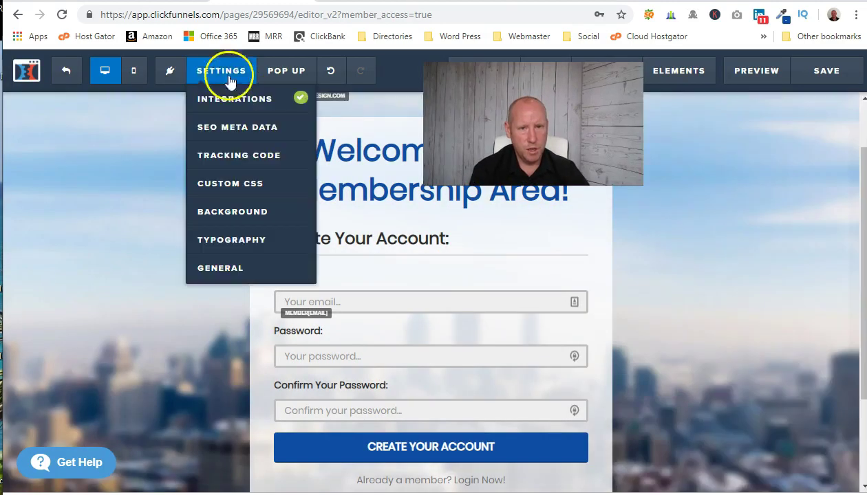
left_click(227, 131)
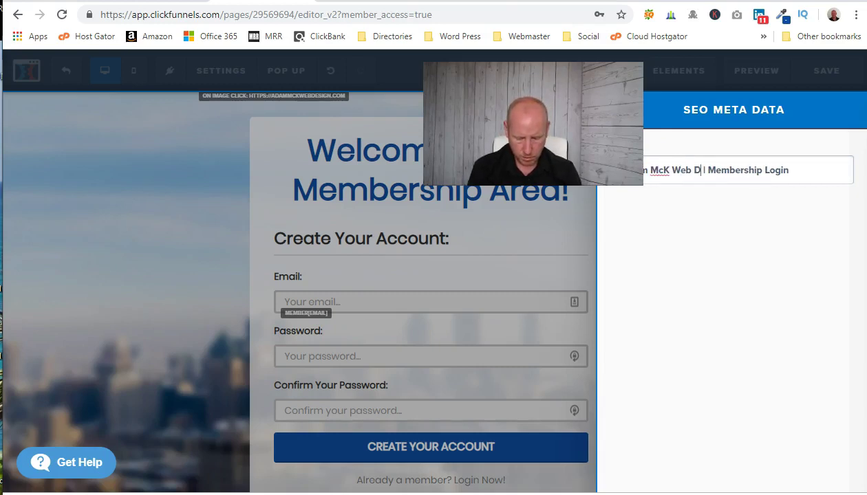
left_click(720, 235)
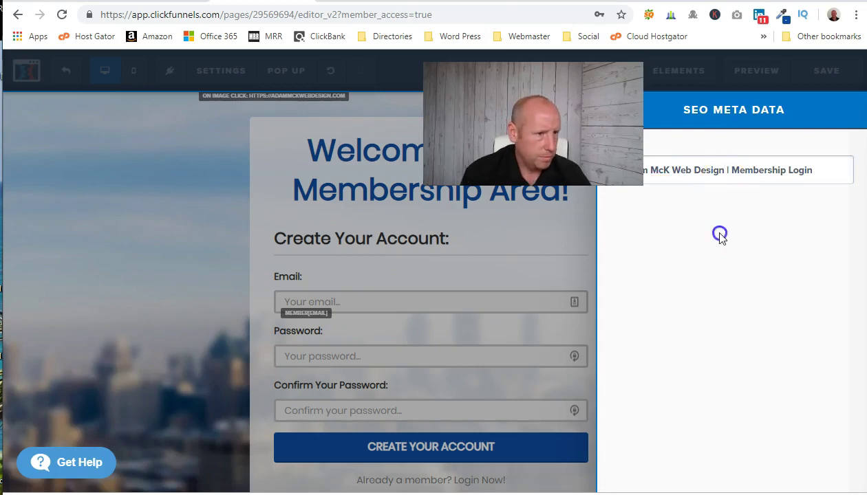
left_click(121, 229)
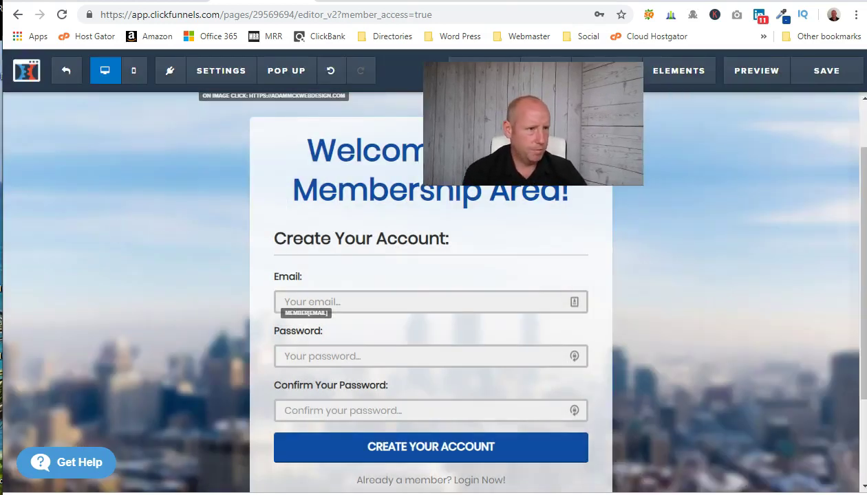
left_click(840, 72)
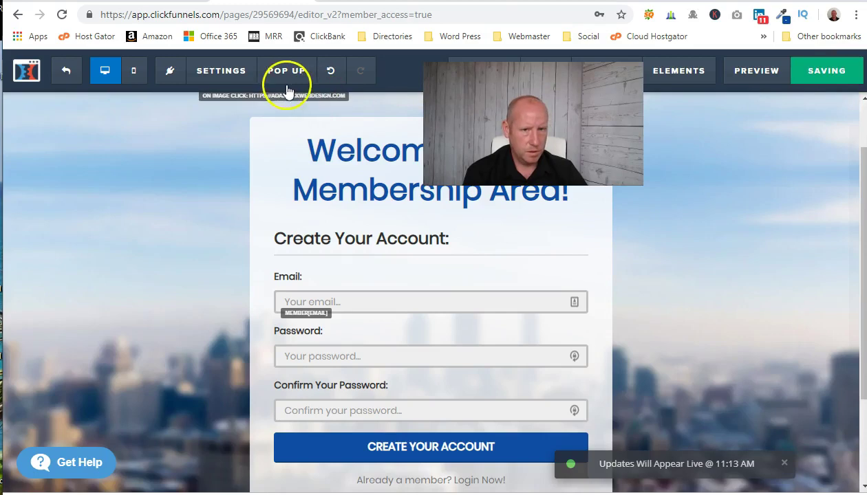
Check the Membership Access Page's layout, leave its editor, and open the Membership Area's design for editing
scroll(217, 380, "down", 2)
scroll(214, 375, "up", 2)
scroll(203, 367, "down", 2)
scroll(183, 295, "up", 3)
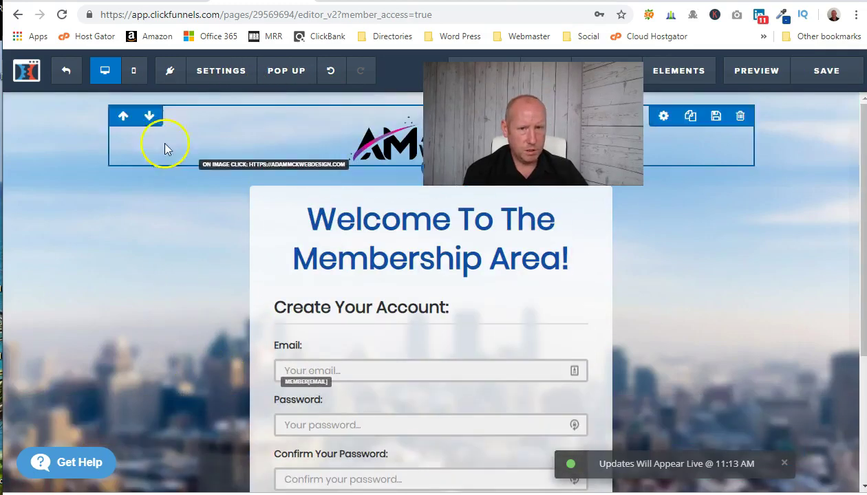
left_click(66, 70)
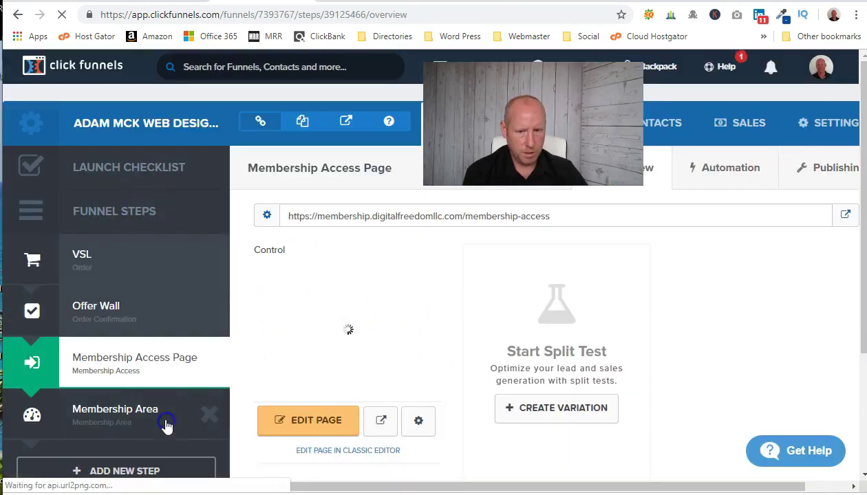
left_click(160, 422)
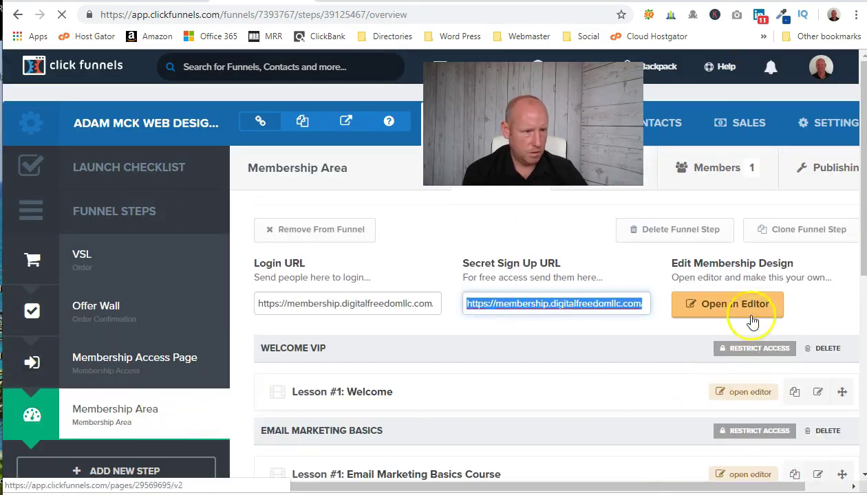
left_click(747, 307)
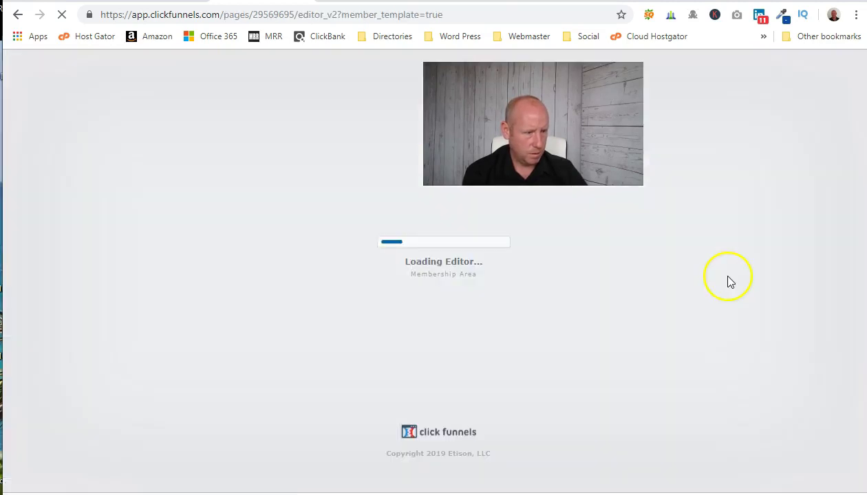
Update the copyright year in the Membership Area's footer to 2019
scroll(491, 298, "down", 6)
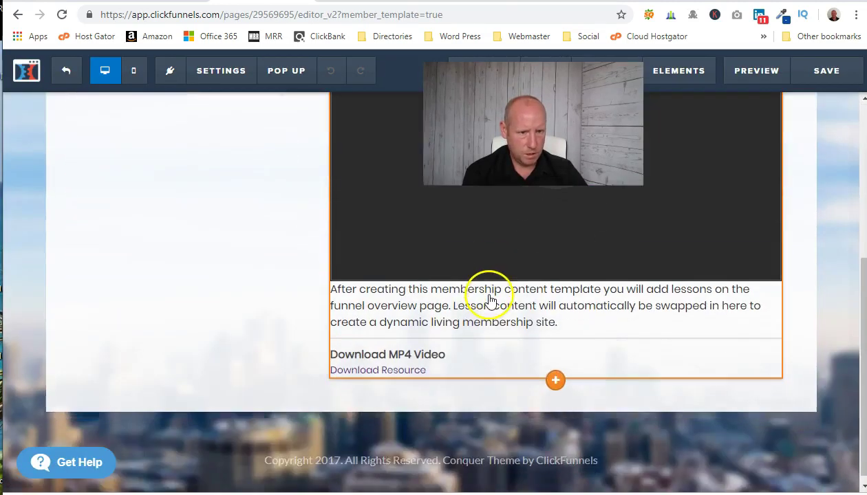
left_click(337, 457)
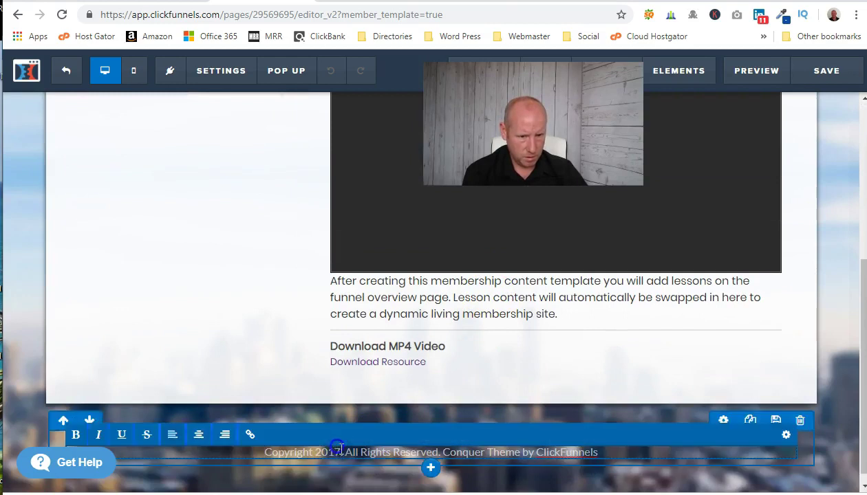
left_click(334, 452)
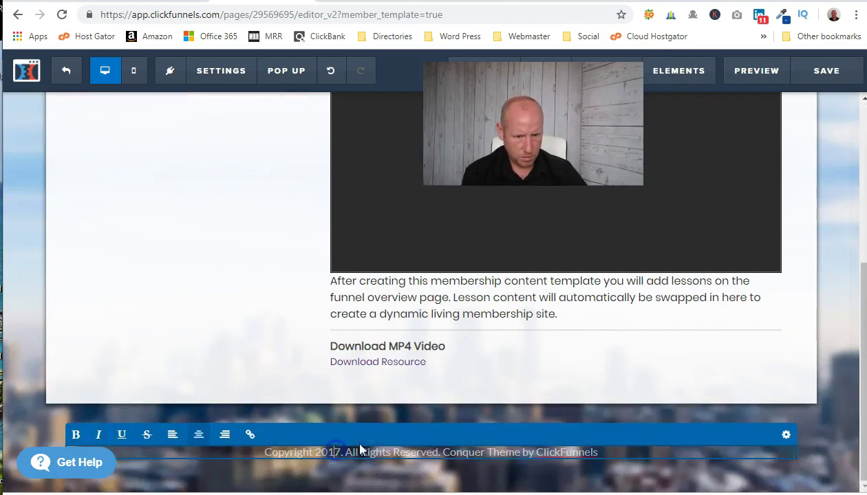
key("Delete")
type("9")
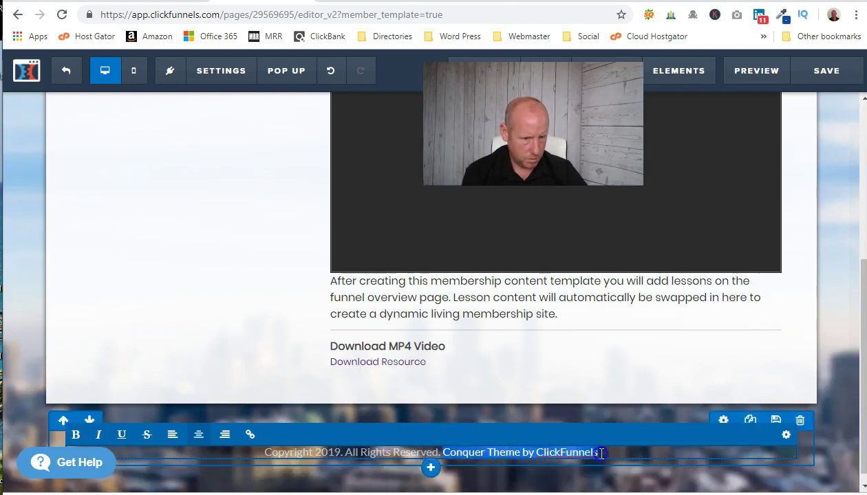
Replace the footer credit "Conquer Theme by ClickFunnels" with "Adam McK Web Design"
type("Adam")
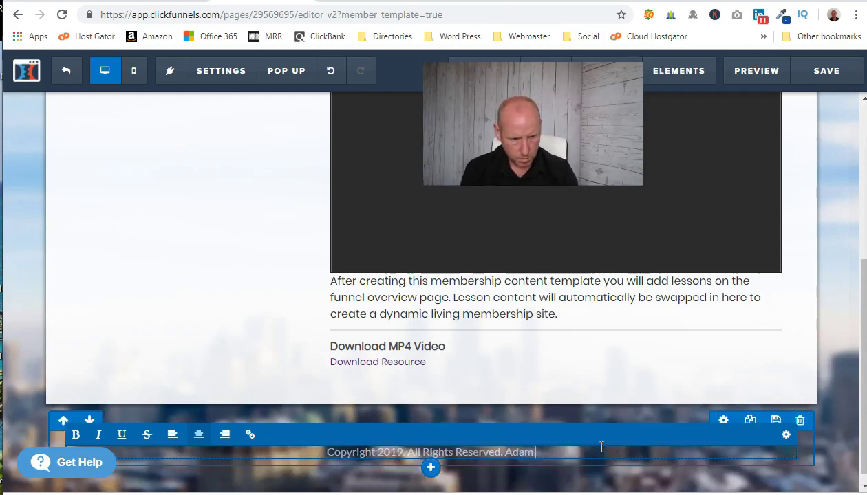
type(" McK")
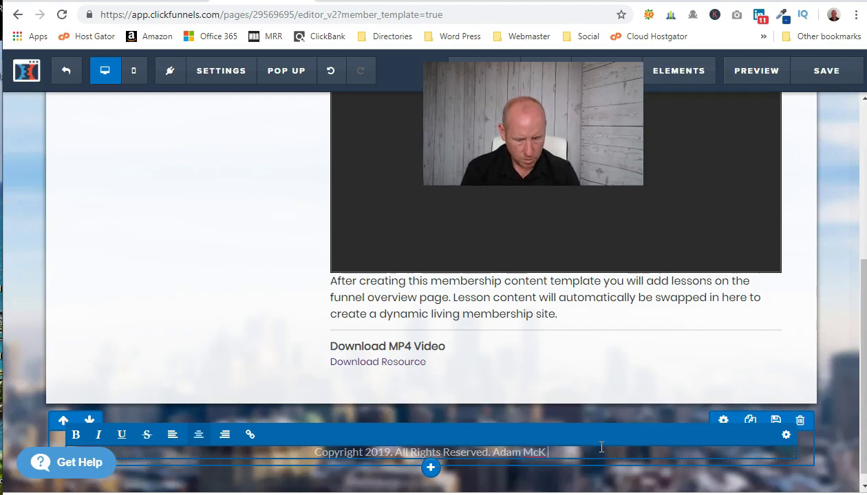
type(" Web Design")
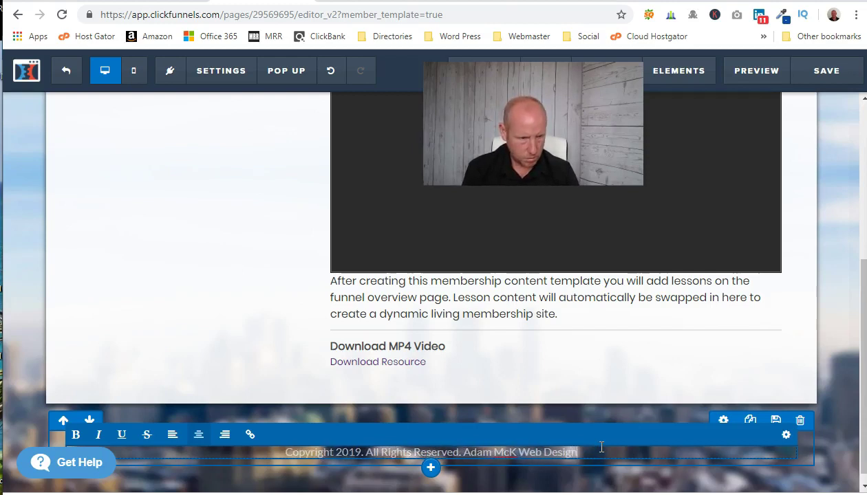
Replace the credit text at the end of the Membership Area's footer with "membership.digitalfreedomllc.com"
key("BackSpace")
key("BackSpace")
key("BackSpace")
key("BackSpace")
key("BackSpace")
key("BackSpace")
key("BackSpace")
key("BackSpace")
key("BackSpace")
key("BackSpace")
key("BackSpace")
key("BackSpace")
key("BackSpace")
key("BackSpace")
key("BackSpace")
key("BackSpace")
key("BackSpace")
key("BackSpace")
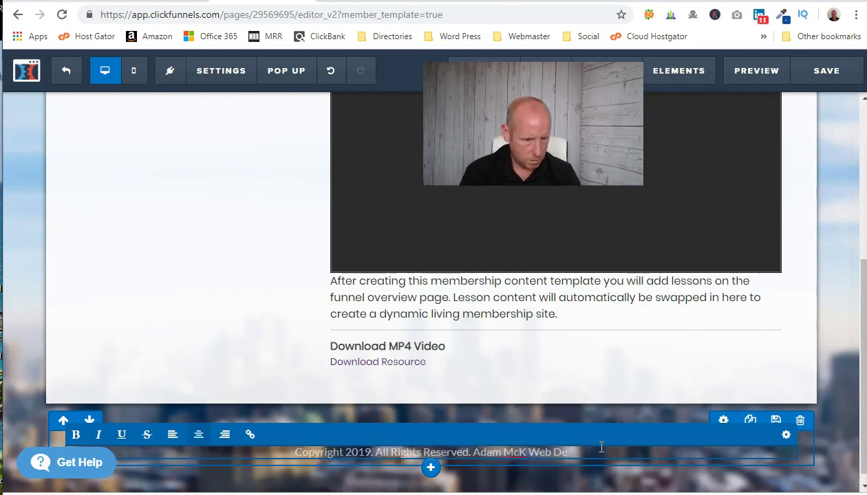
type("m")
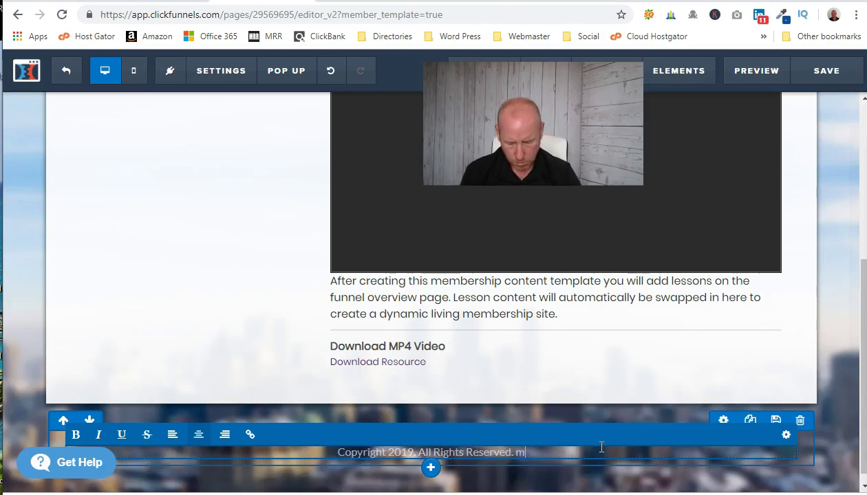
type("embership")
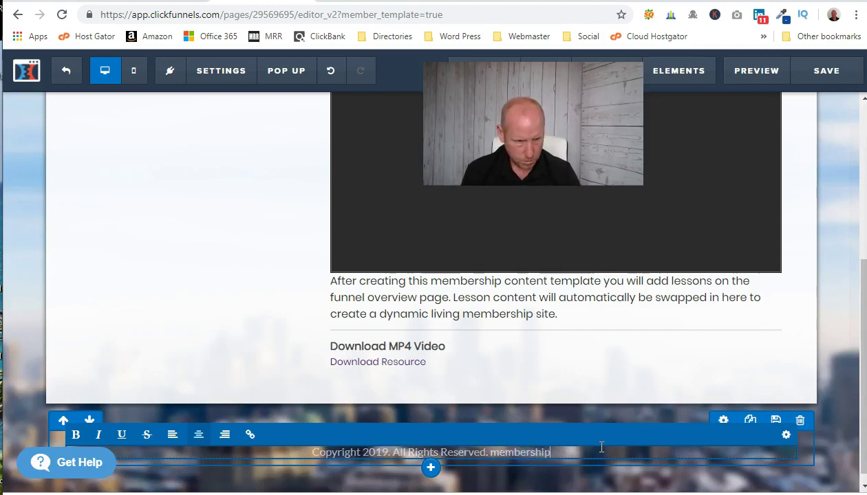
type(".d")
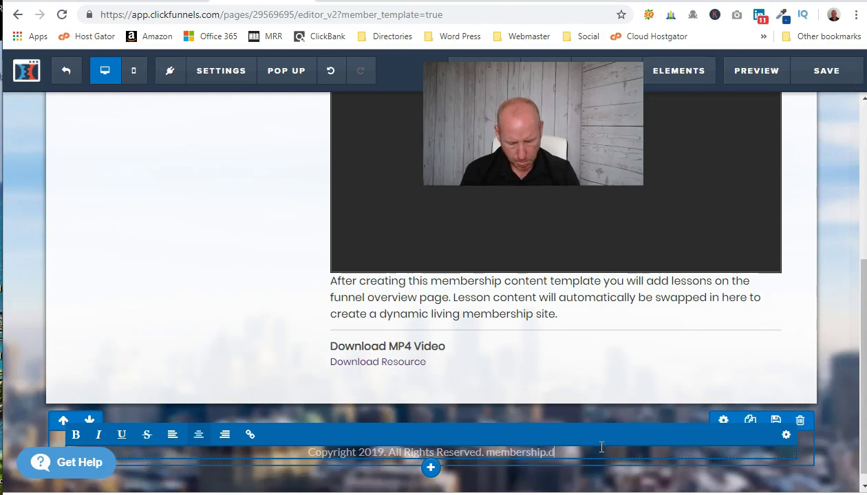
type("igitalfre")
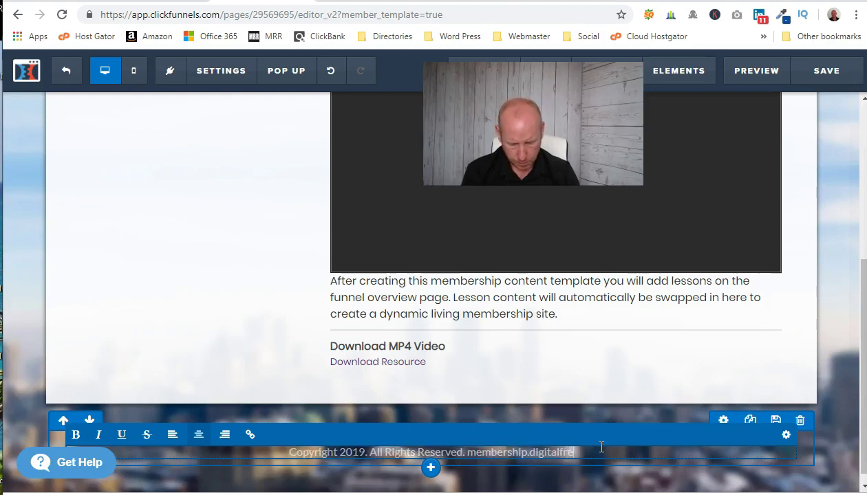
type("edomllc.com")
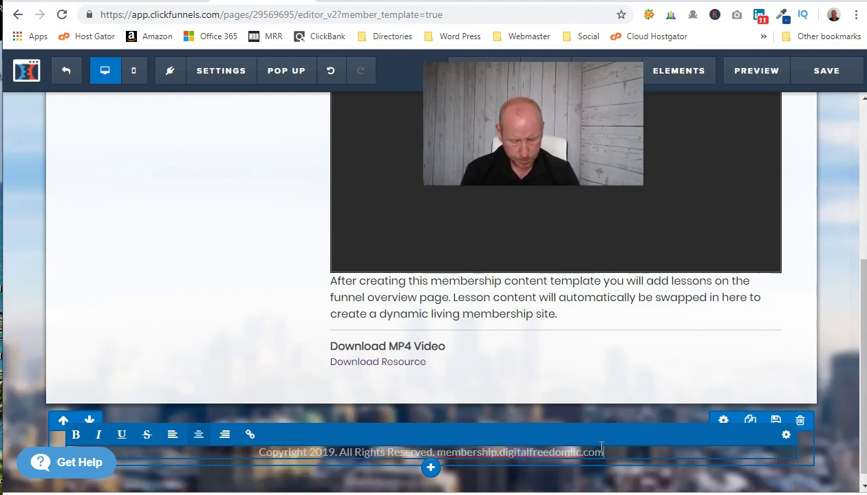
left_click(602, 447)
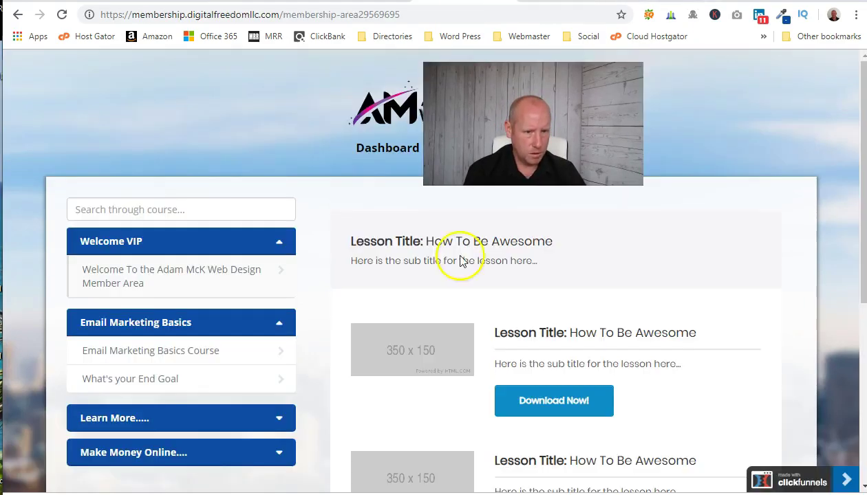
Look over the live Membership Area page, go back to its access page, and return to the page editor
scroll(557, 426, "down", 4)
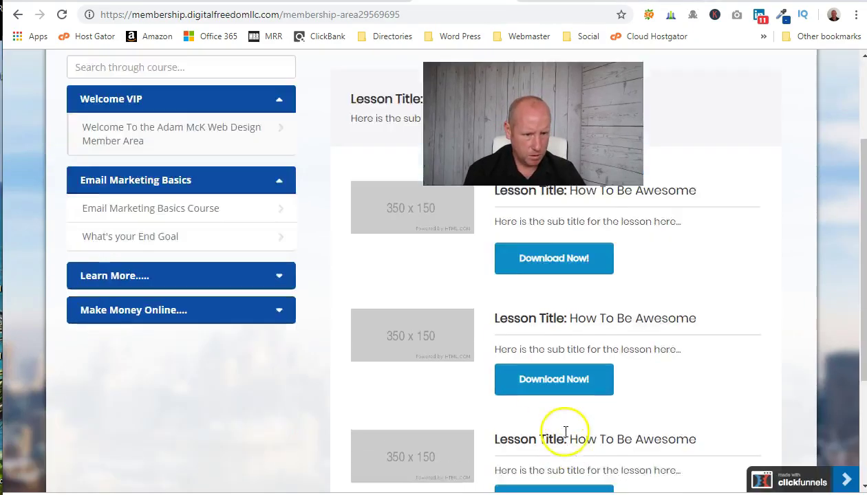
scroll(300, 374, "up", 5)
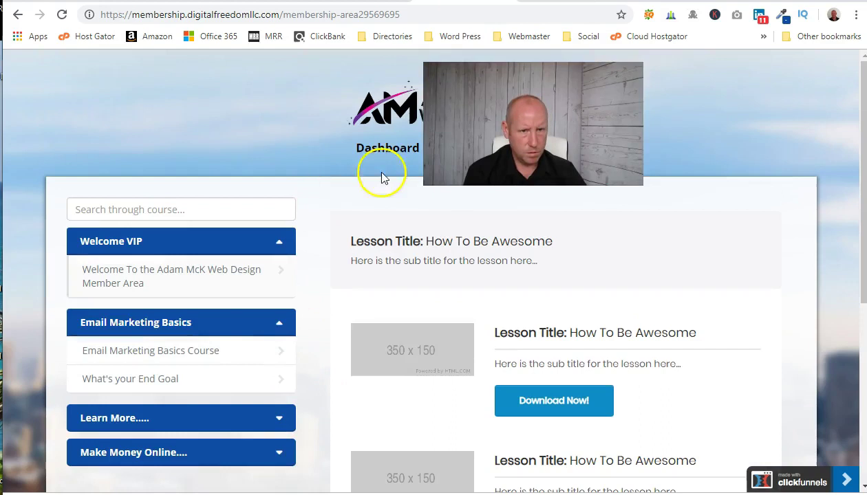
left_click(18, 15)
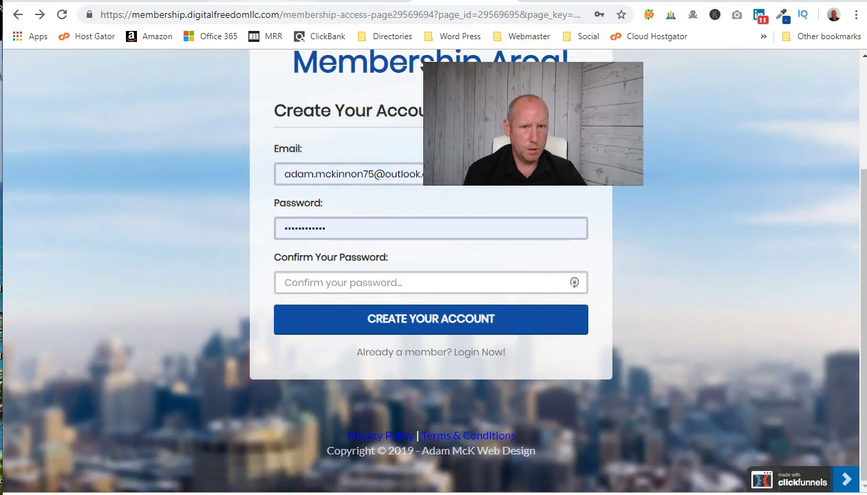
key("ctrl+Tab")
Replace the web address in the Membership Area's footer with "Adam McK Web Design"
left_click_drag(441, 453, 611, 467)
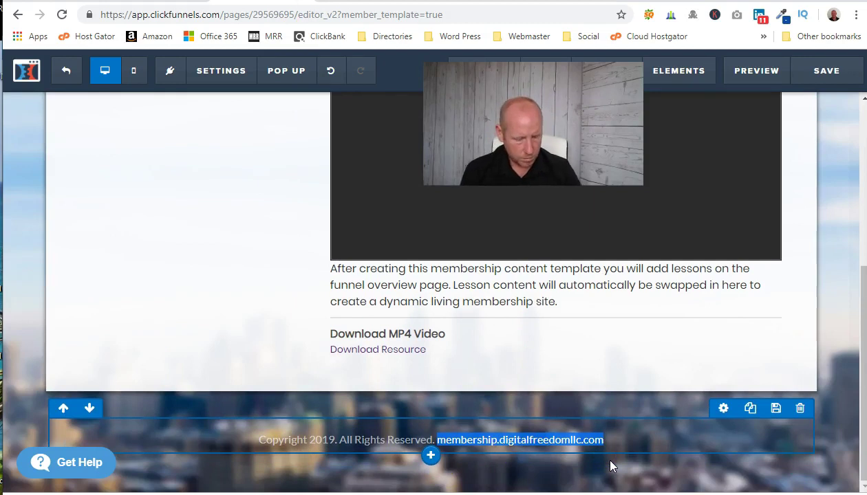
left_click(623, 439)
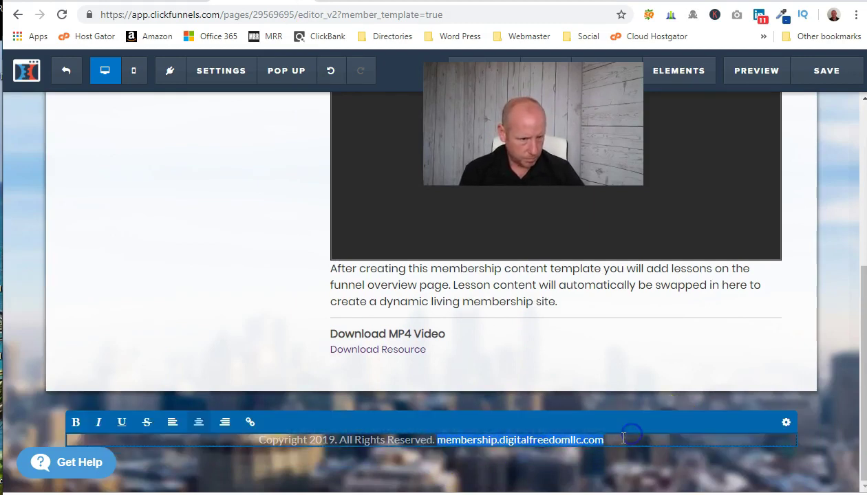
key("BackSpace")
key("BackSpace")
key("BackSpace")
key("BackSpace")
key("BackSpace")
key("BackSpace")
key("BackSpace")
key("BackSpace")
key("BackSpace")
key("BackSpace")
key("BackSpace")
key("BackSpace")
key("BackSpace")
key("BackSpace")
key("BackSpace")
key("BackSpace")
key("BackSpace")
key("BackSpace")
key("BackSpace")
key("BackSpace")
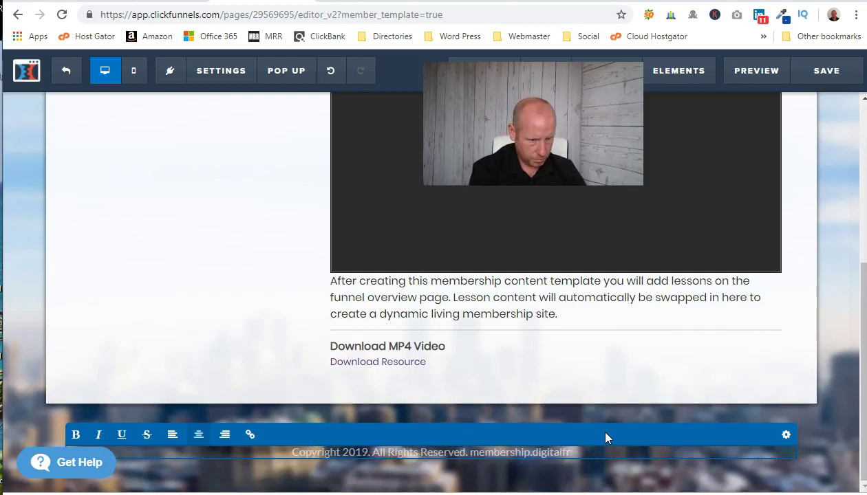
type("Ad")
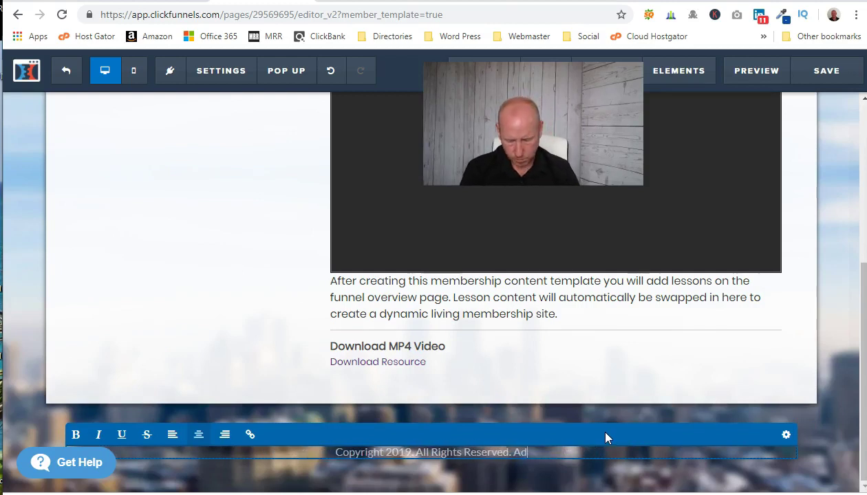
type("am McK W")
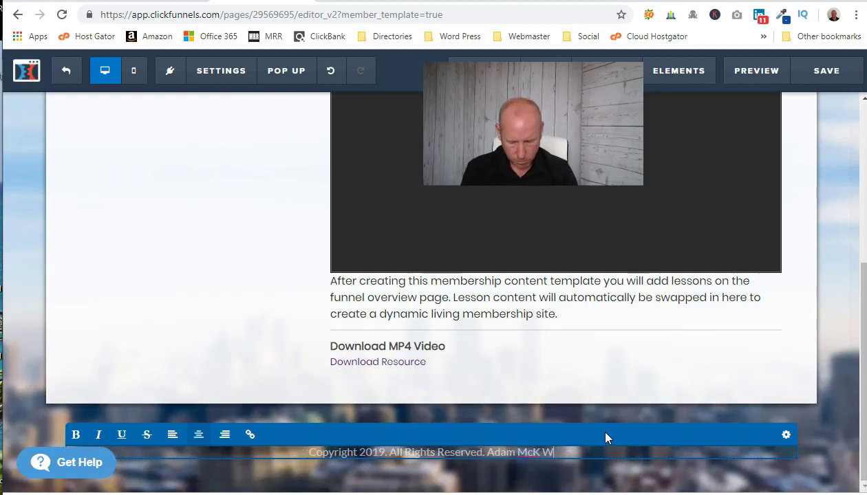
type("eb Design")
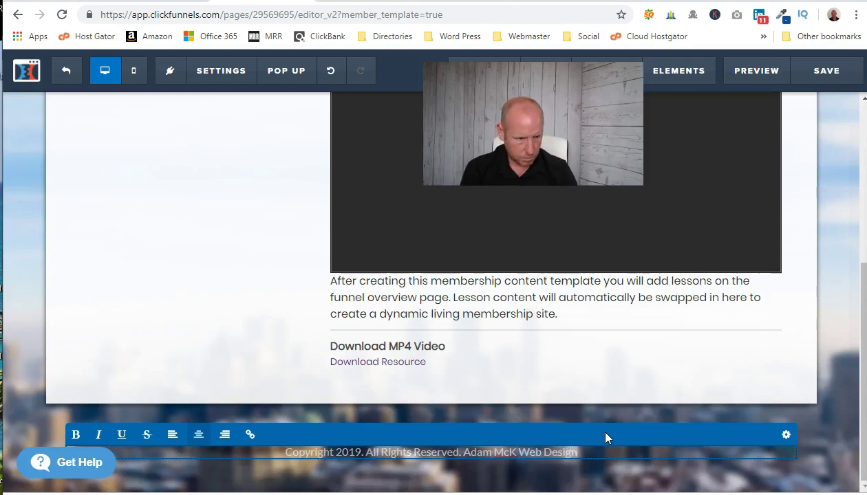
Link the footer credit "Adam McK Web Design" to the company website address ending in "mmckwebdesign.com"
left_click_drag(465, 451, 509, 452)
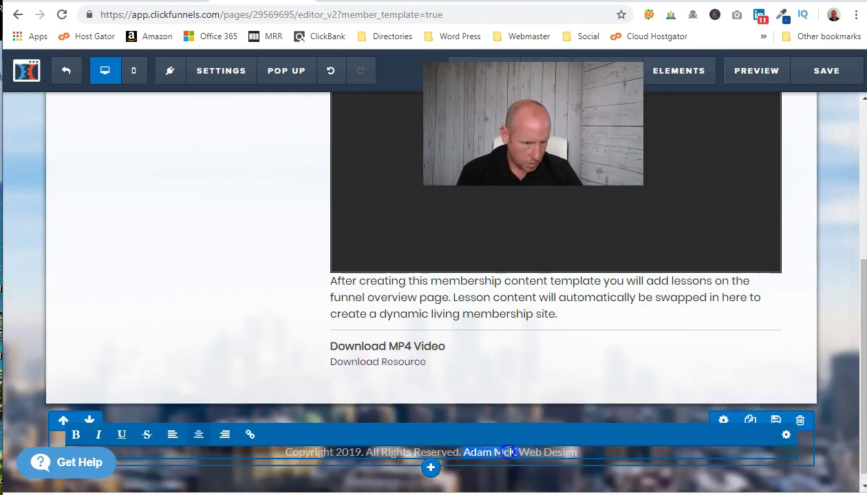
left_click(251, 435)
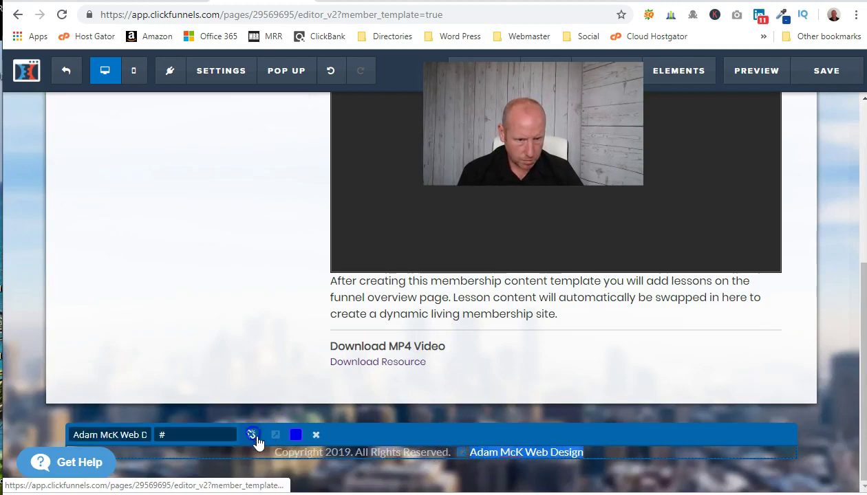
left_click(155, 433)
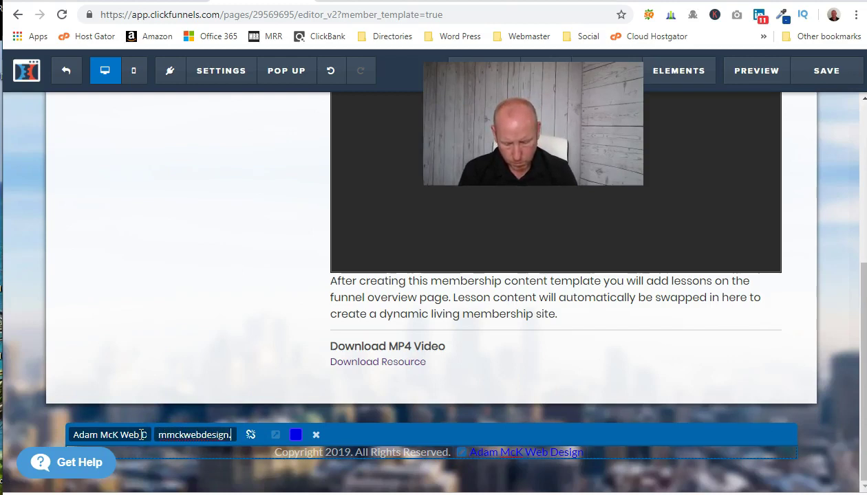
left_click(281, 483)
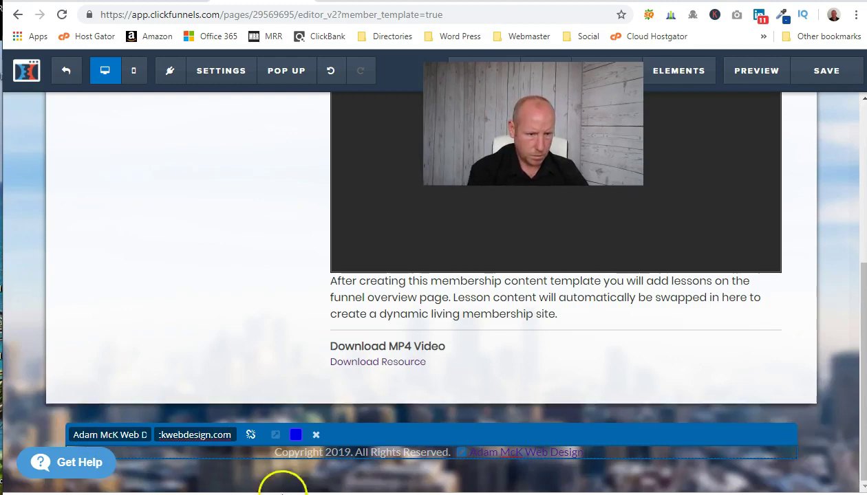
left_click(470, 470)
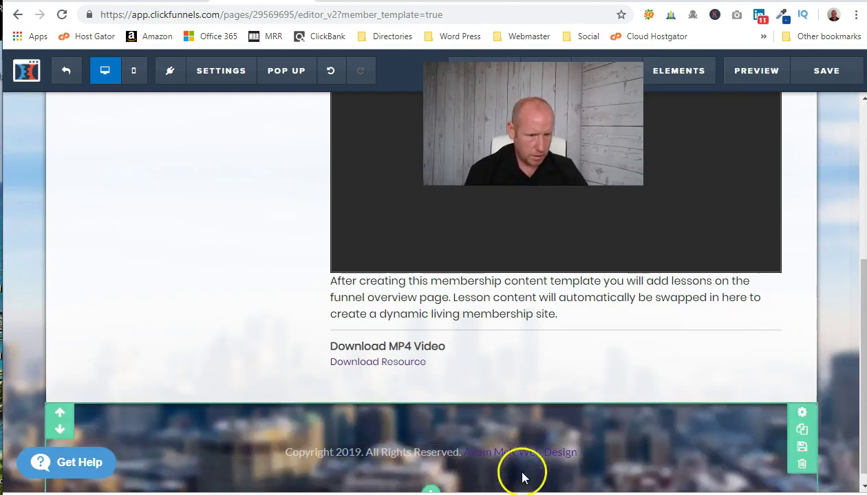
Remove the Dashboard link's text and URL from the header navigation, leaving only Logout, and save the page
scroll(754, 413, "up", 2)
scroll(734, 393, "up", 2)
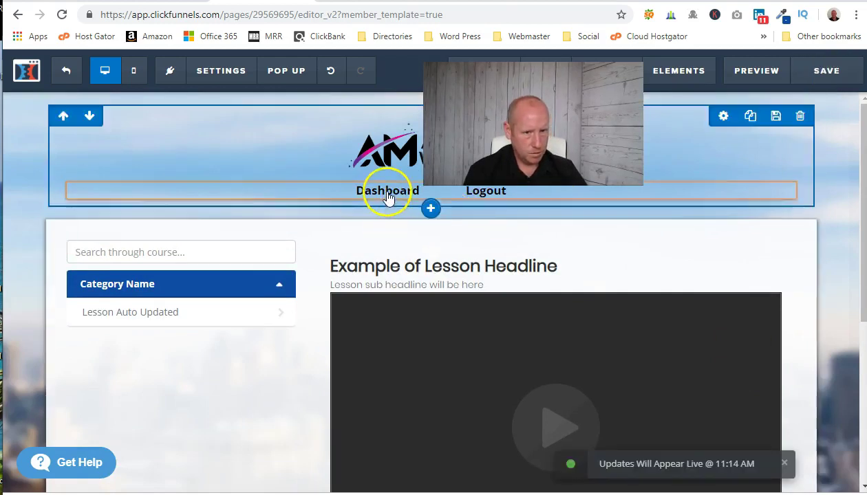
left_click(417, 195)
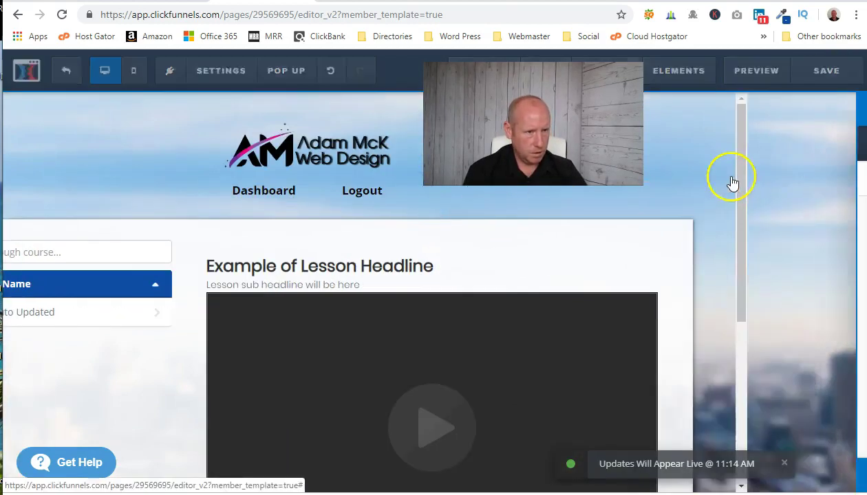
left_click(771, 222)
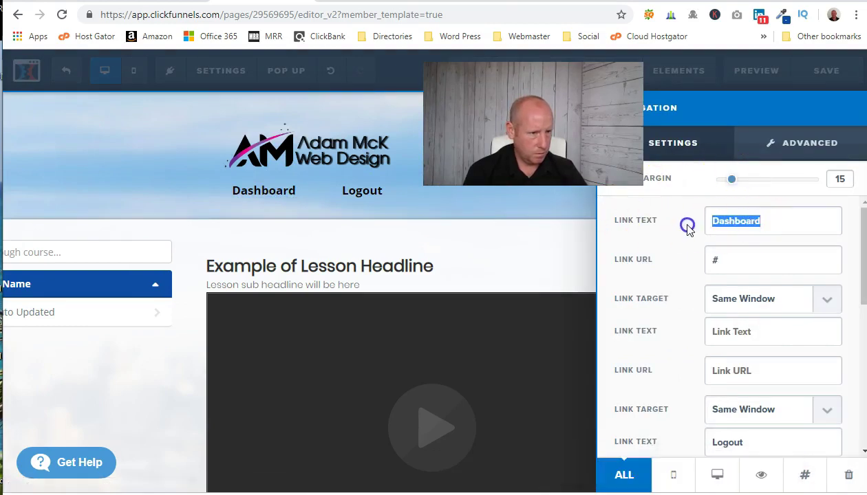
key("BackSpace")
left_click(701, 259)
key("BackSpace")
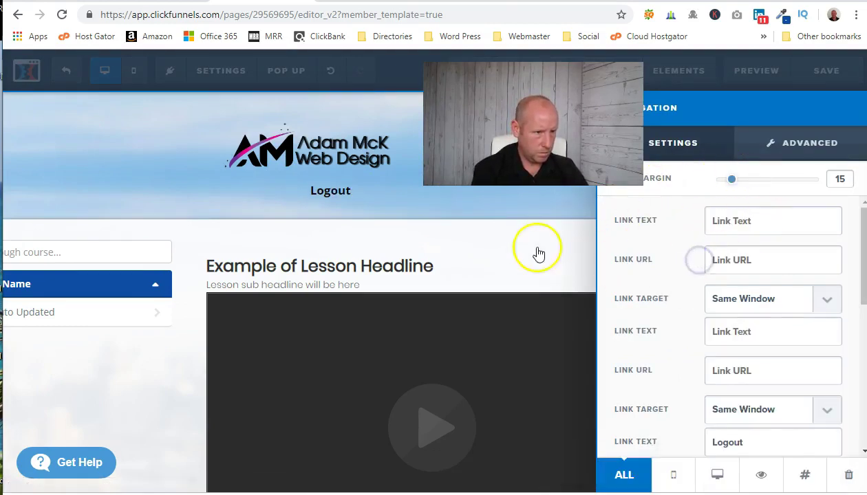
left_click(270, 195)
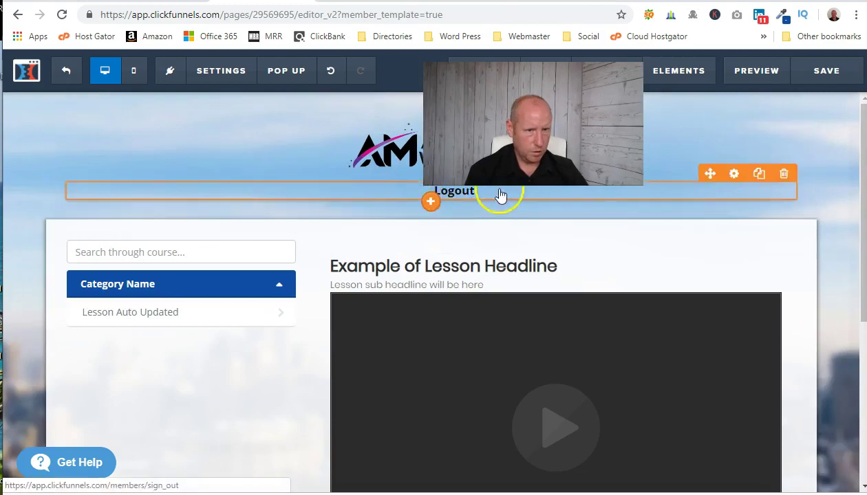
left_click(810, 71)
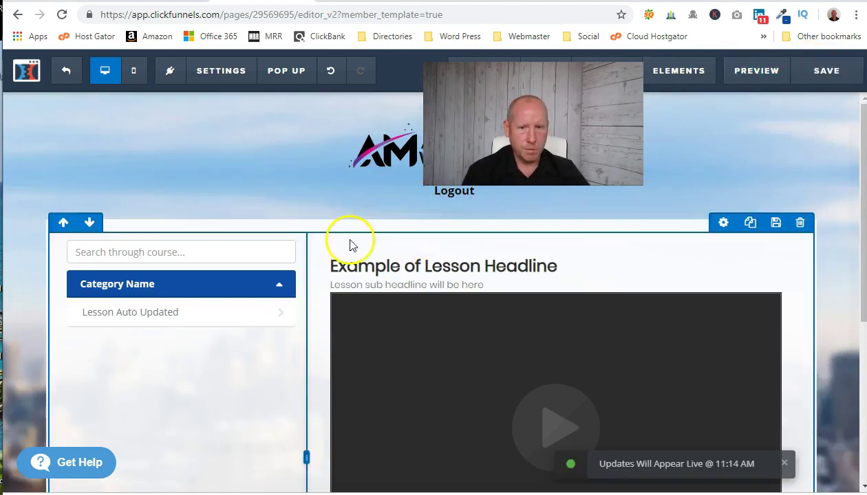
scroll(296, 289, "down", 2)
scroll(206, 302, "up", 2)
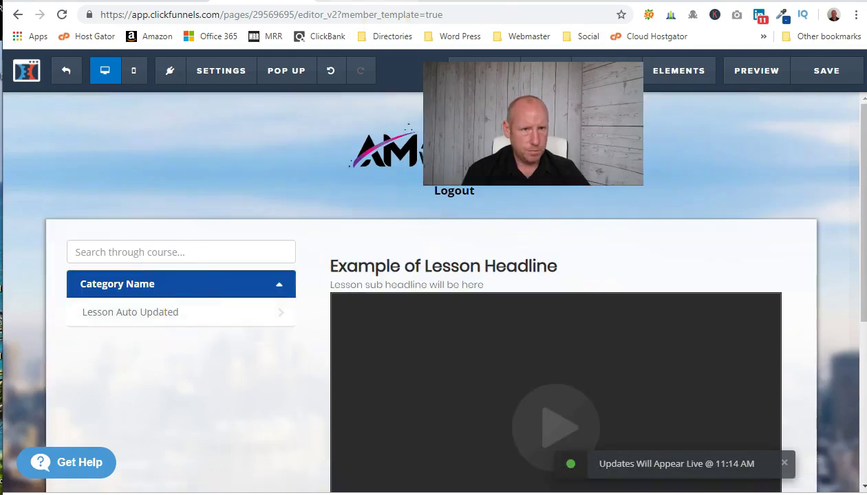
Check the My Domains settings and the live membership access page, ending back on the domain list
left_click(358, 1)
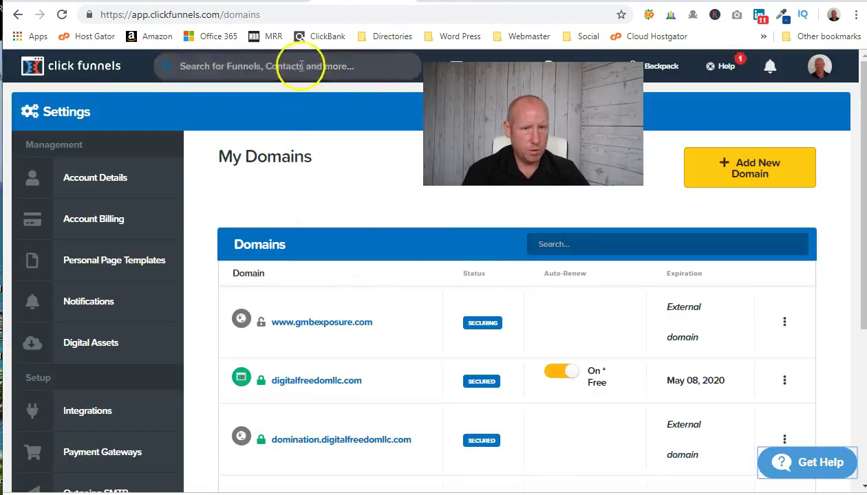
left_click(271, 2)
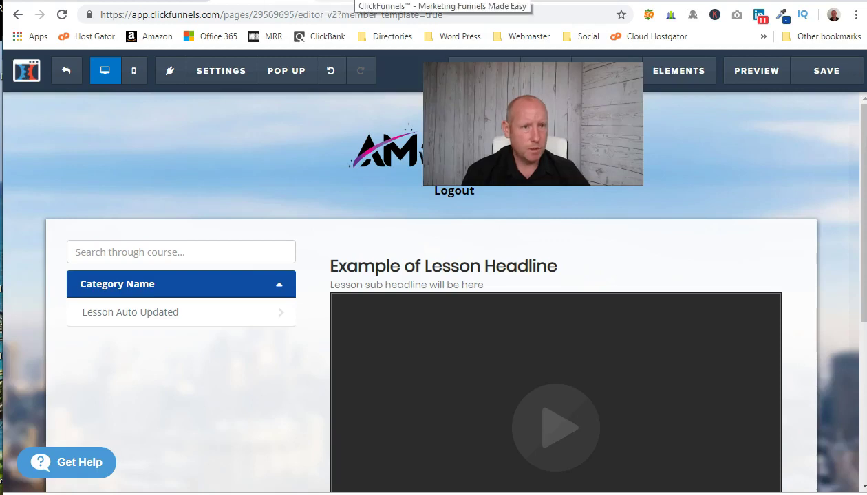
key("ctrl+Tab")
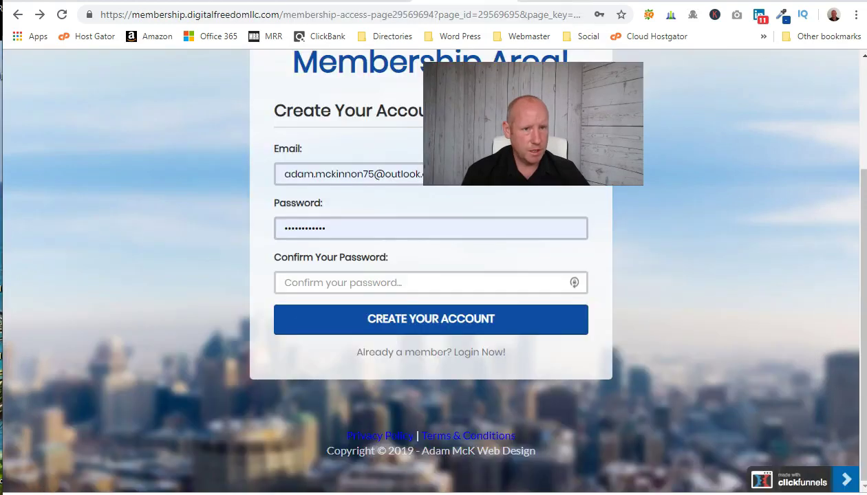
left_click(70, 15)
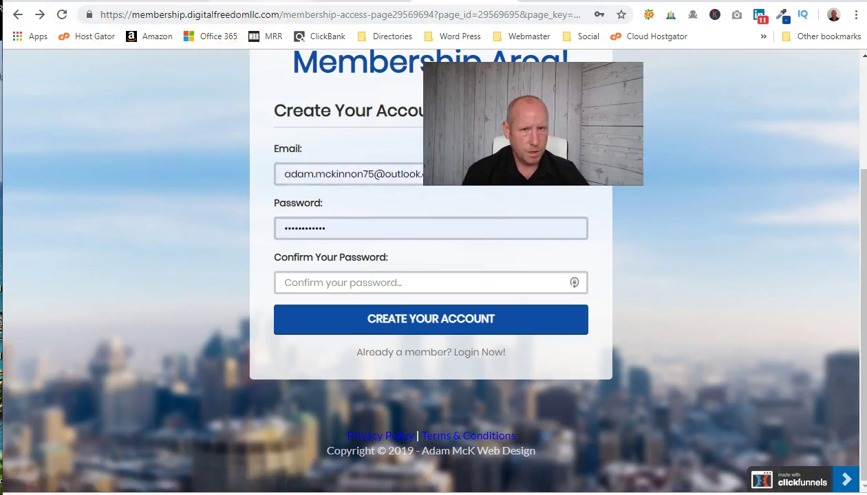
key("ctrl+Tab")
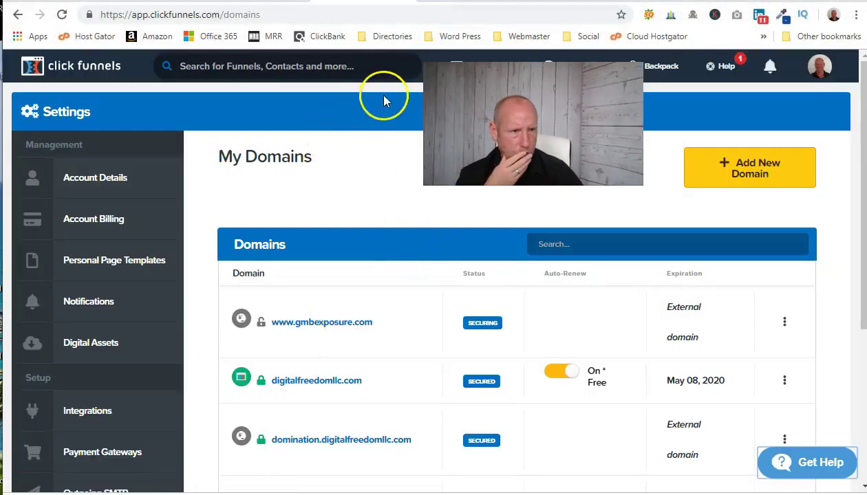
Ask ClickFunnels help about "set up the ssl certificate" and read through the suggested SSL troubleshooting solutions
mouse_move(722, 67)
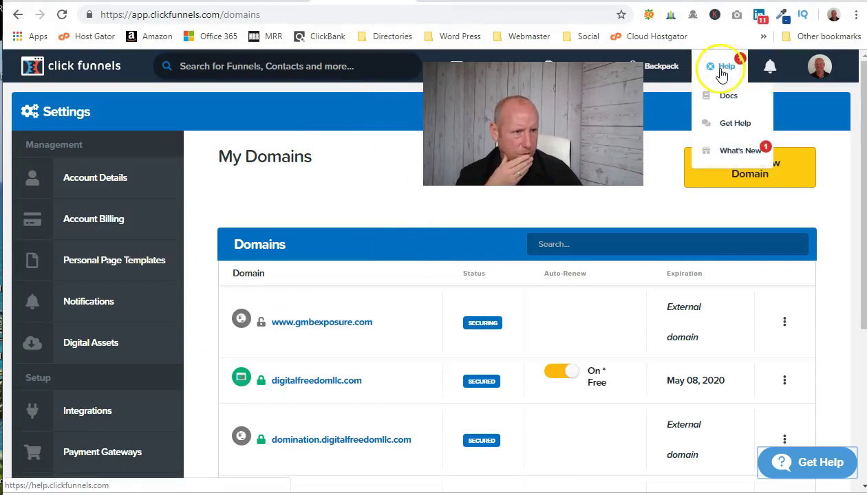
left_click(733, 132)
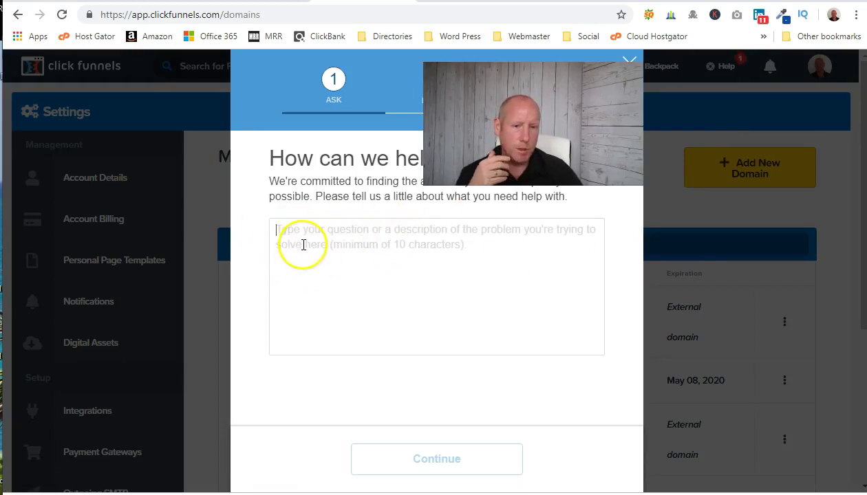
type("set up the ssl certificate")
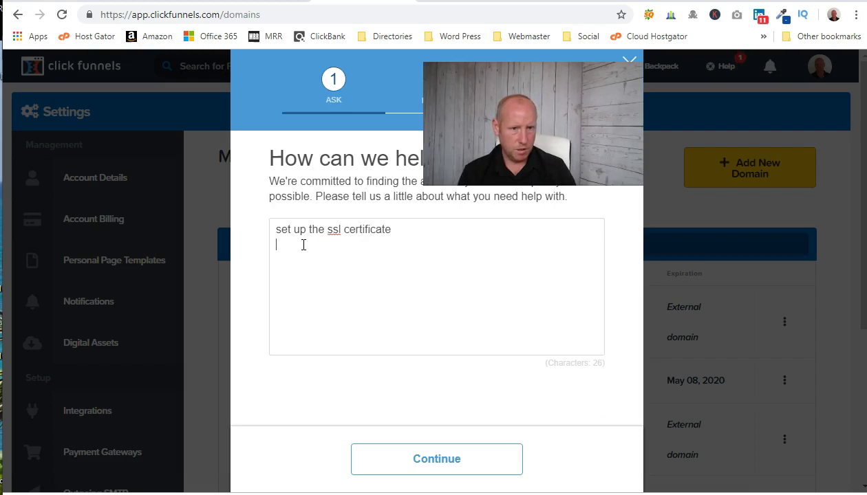
left_click(464, 471)
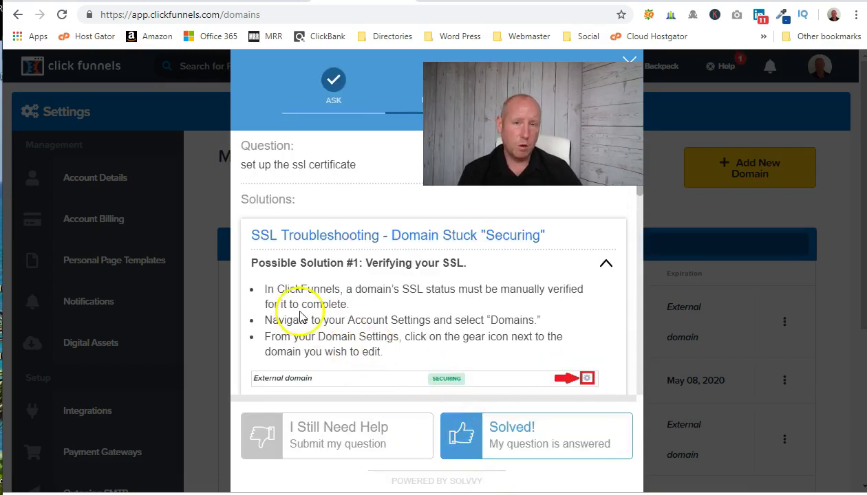
scroll(300, 315, "down", 2)
scroll(444, 324, "down", 2)
scroll(275, 234, "down", 3)
scroll(481, 279, "down", 2)
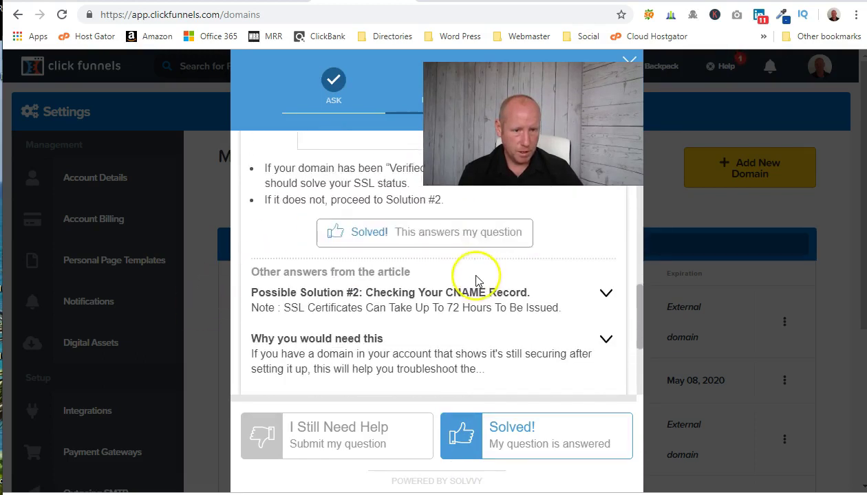
scroll(476, 280, "down", 2)
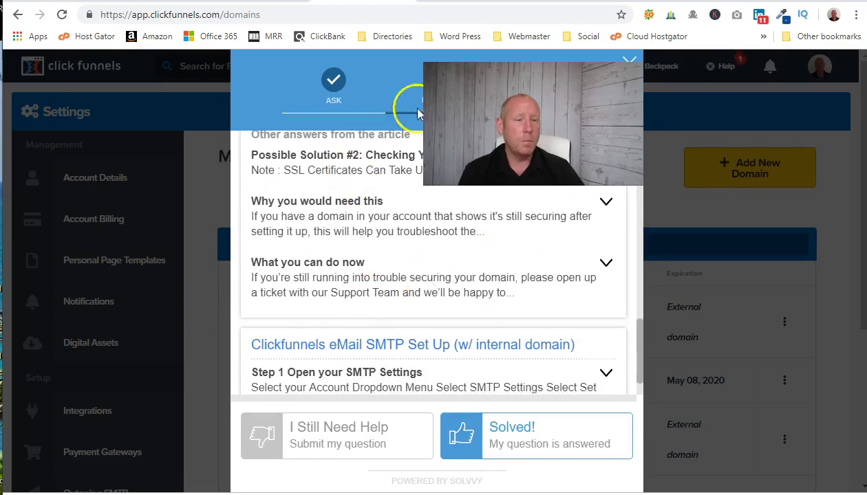